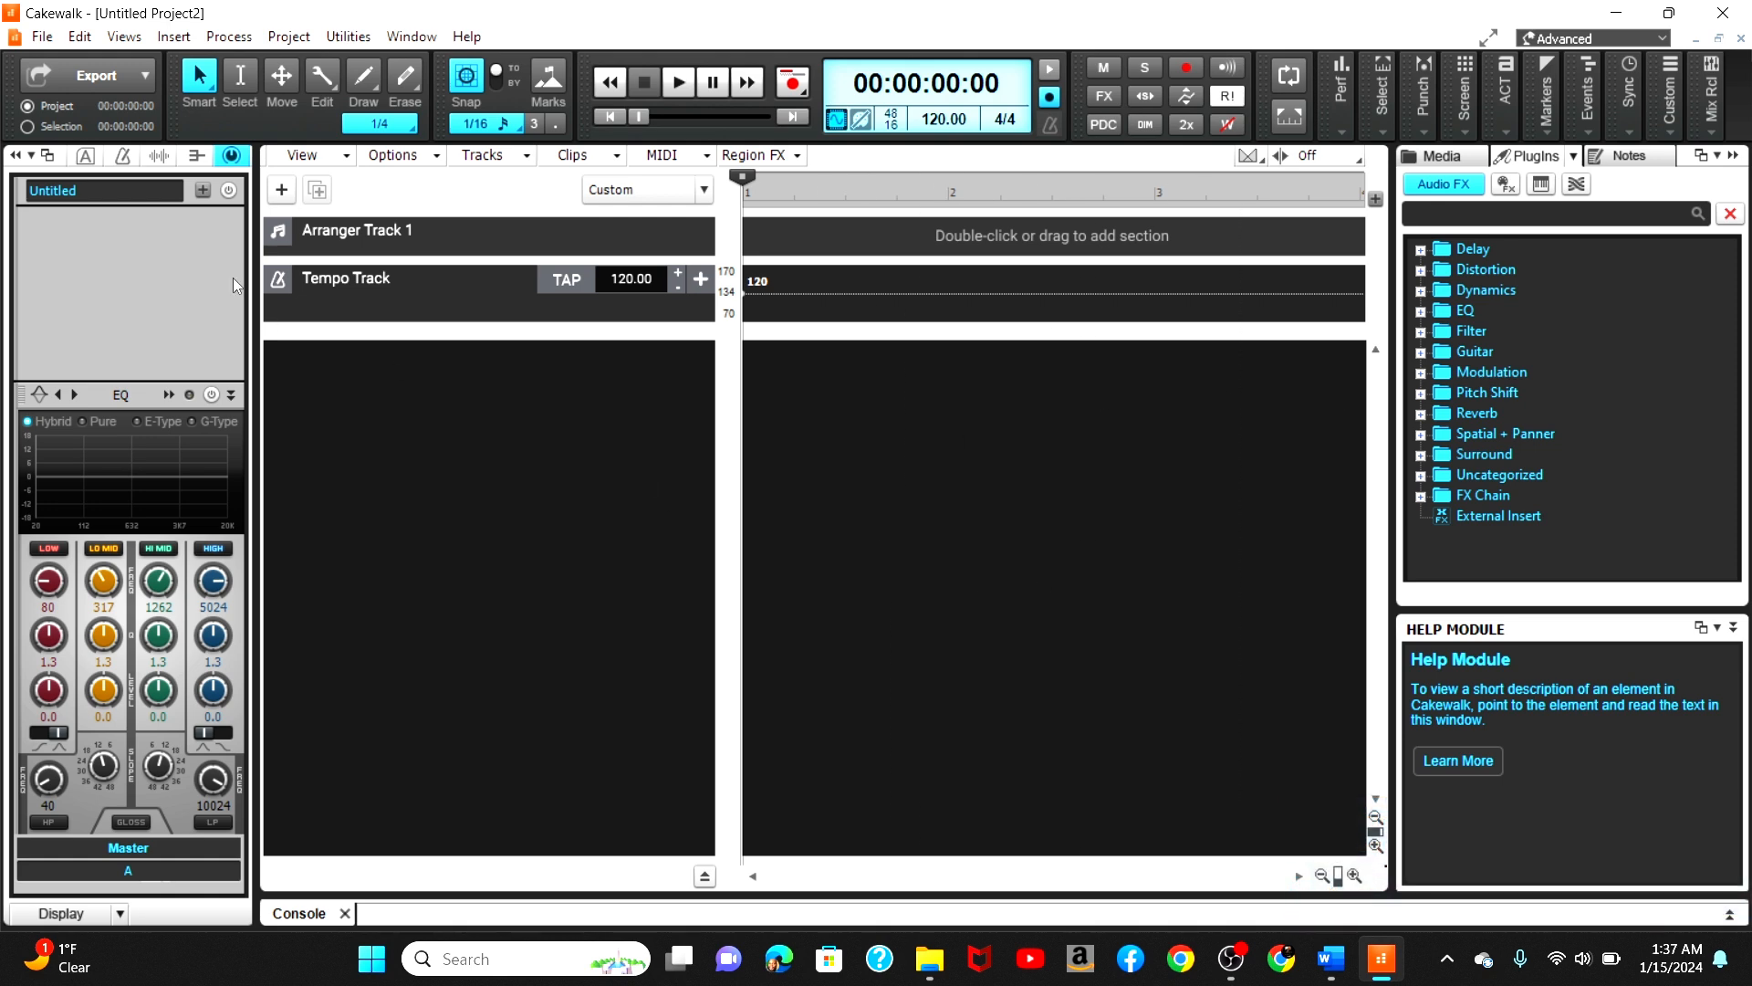
# Step: Open the Preferences dialog
pyautogui.click(52, 42)
pyautogui.click(80, 37)
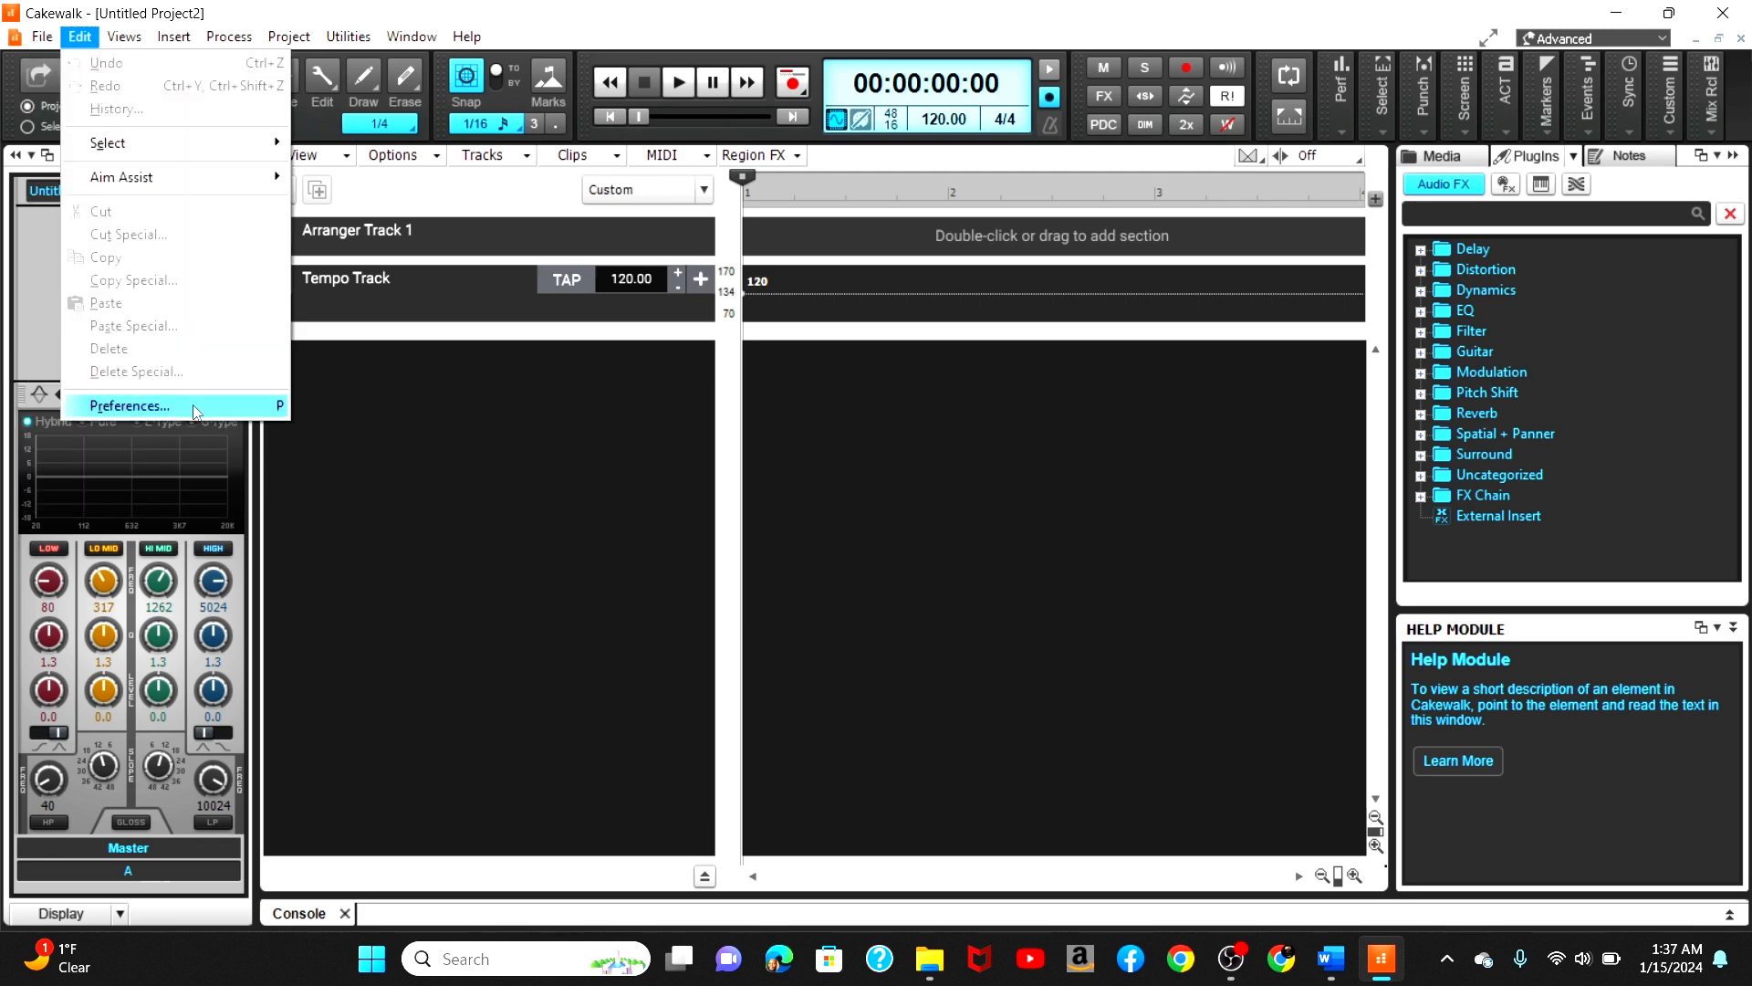
pyautogui.click(186, 396)
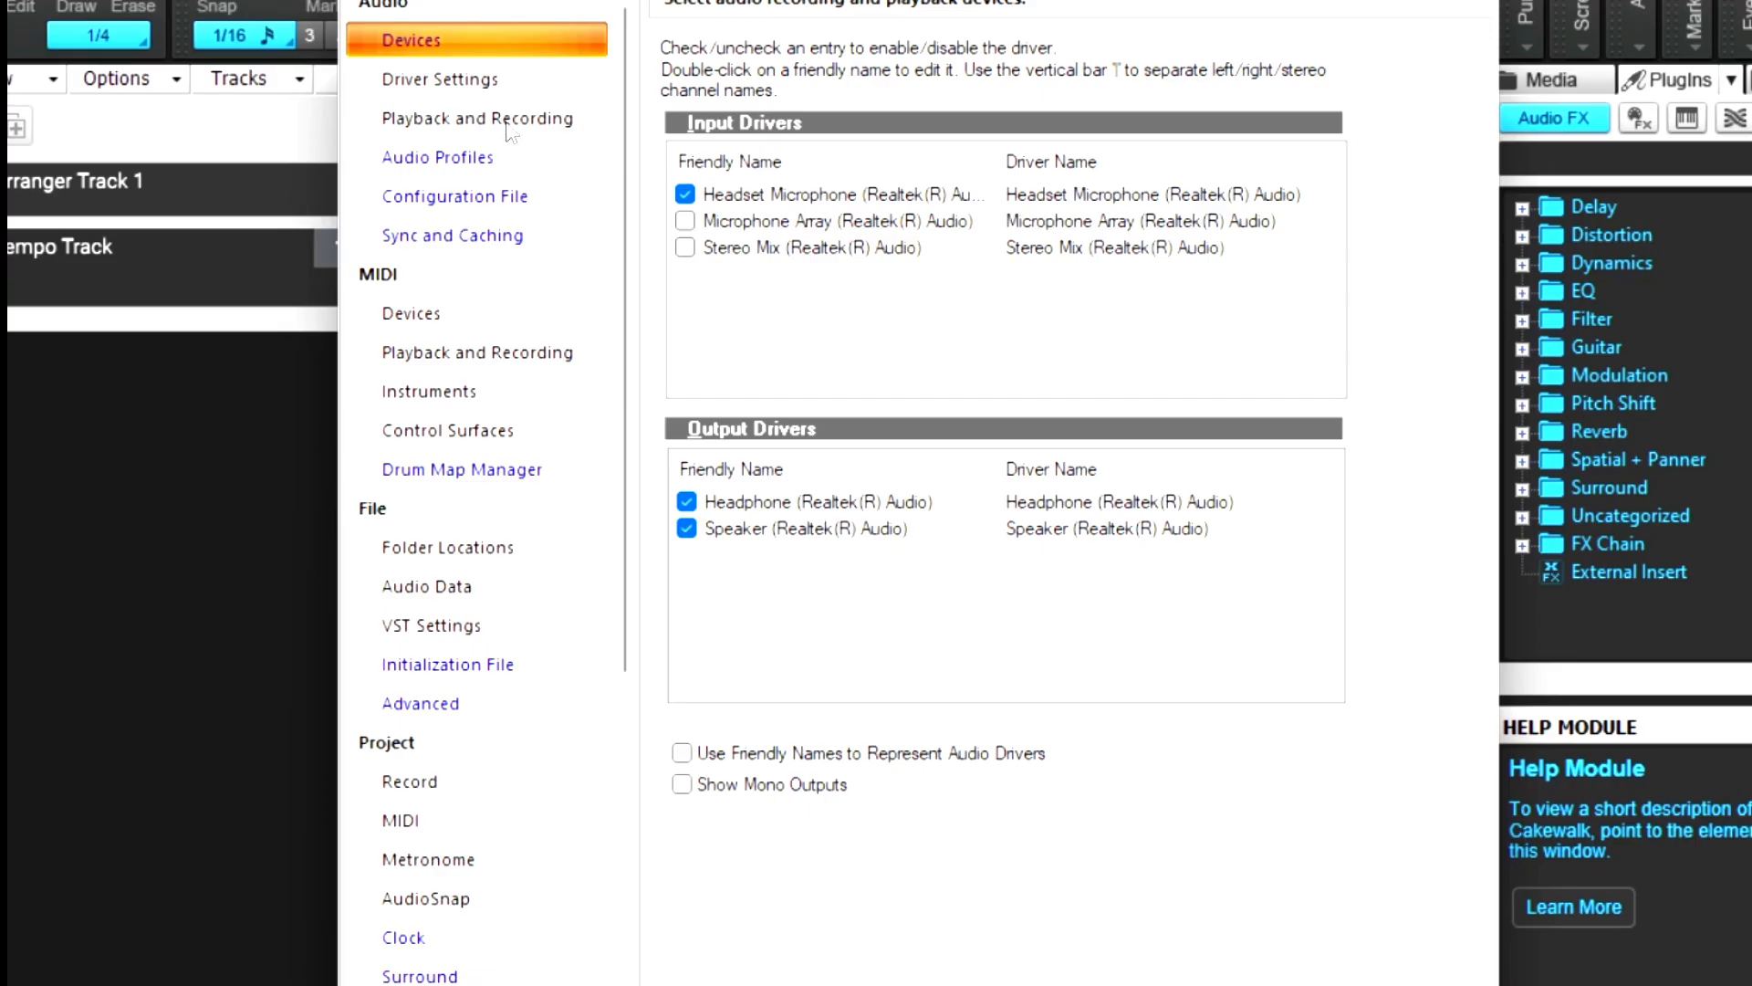
# Step: Review the available driver modes on the audio Playback and Recording page
pyautogui.click(677, 187)
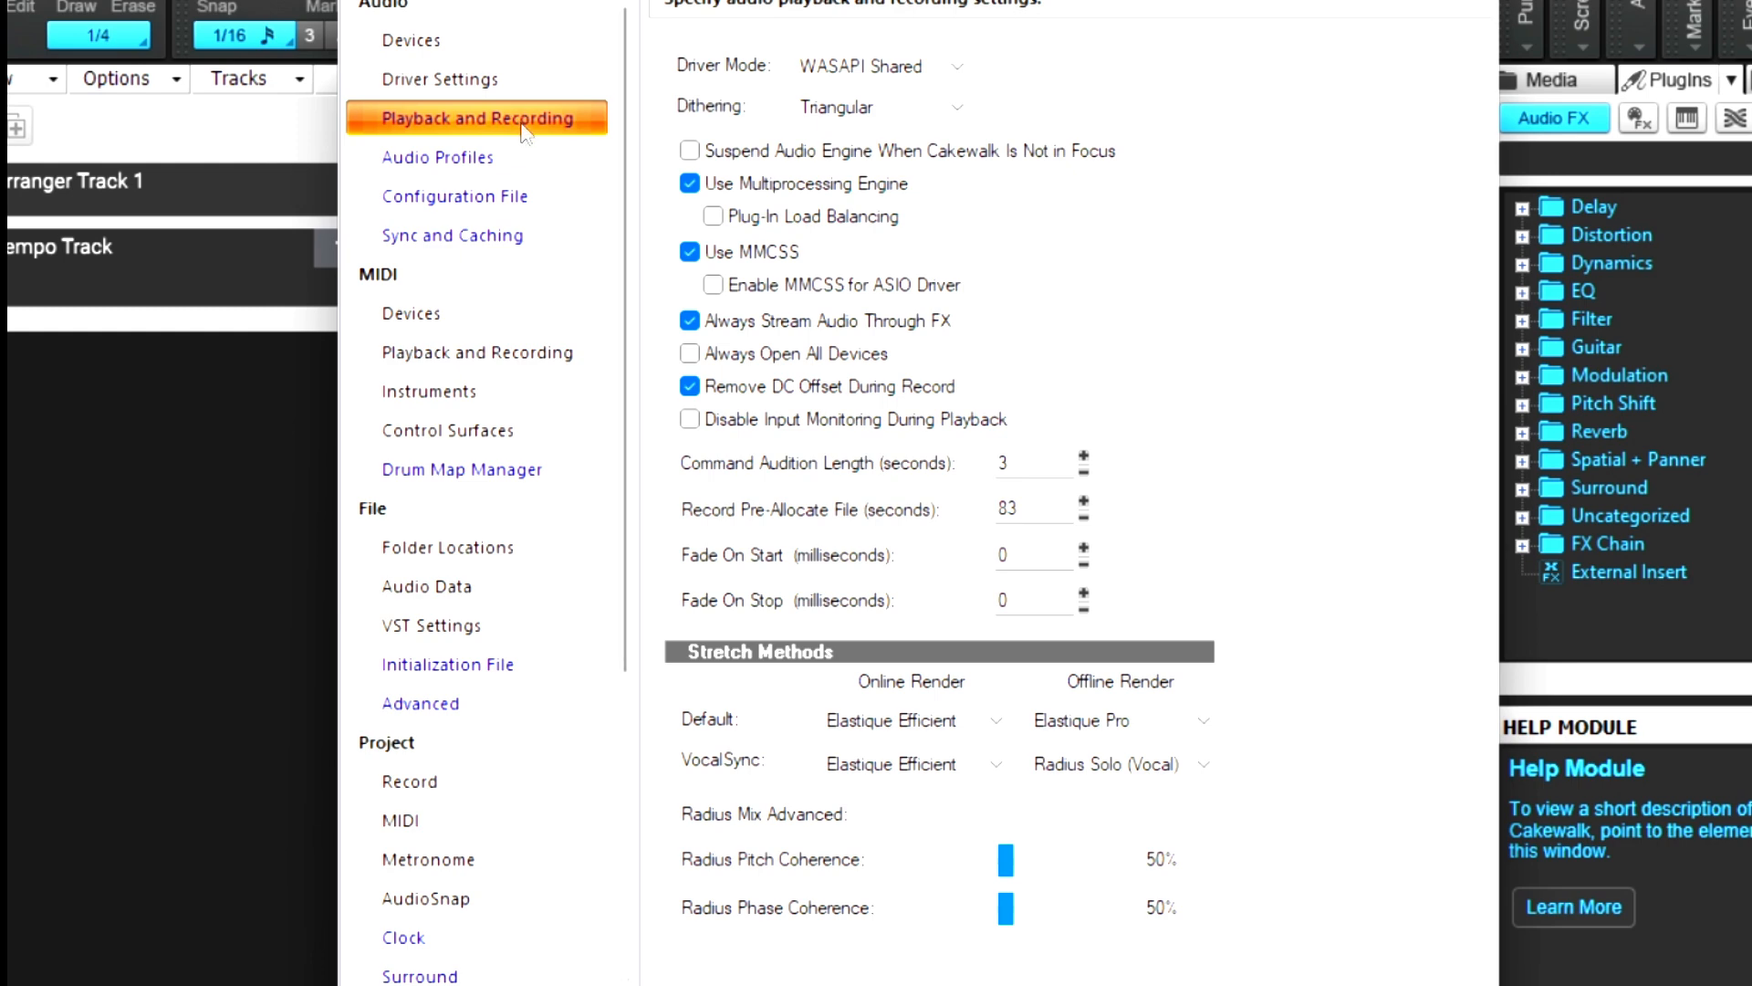
pyautogui.click(913, 71)
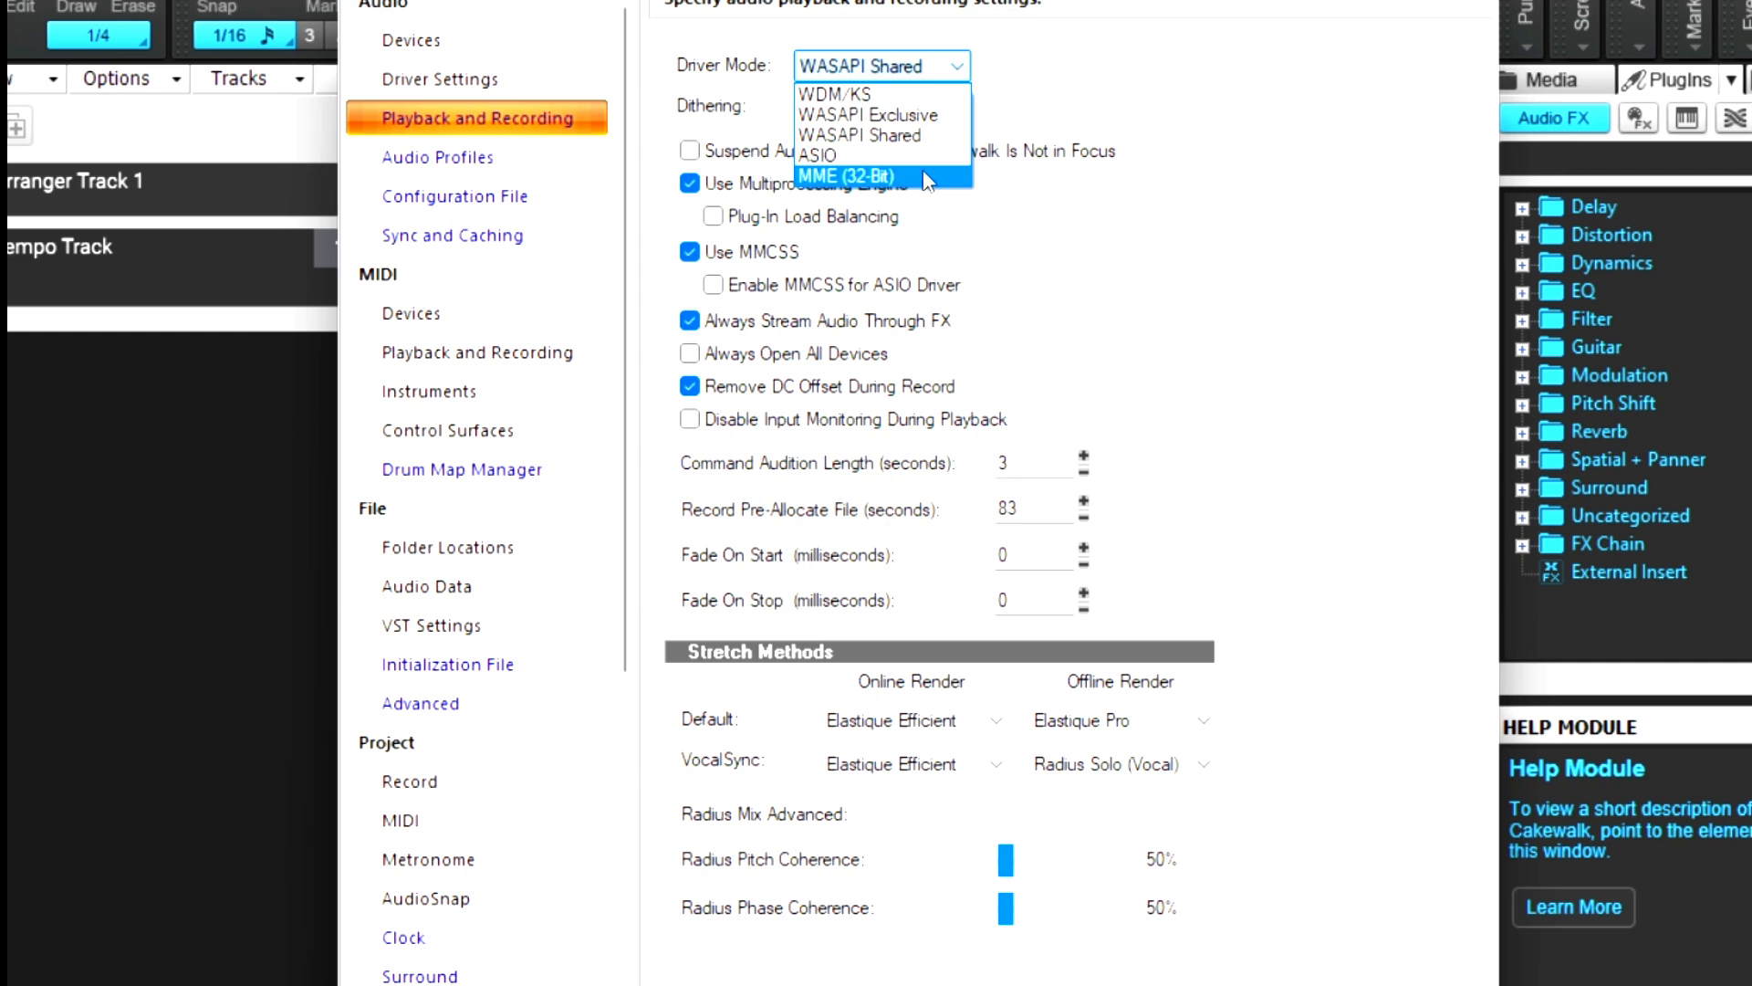
pyautogui.click(1242, 146)
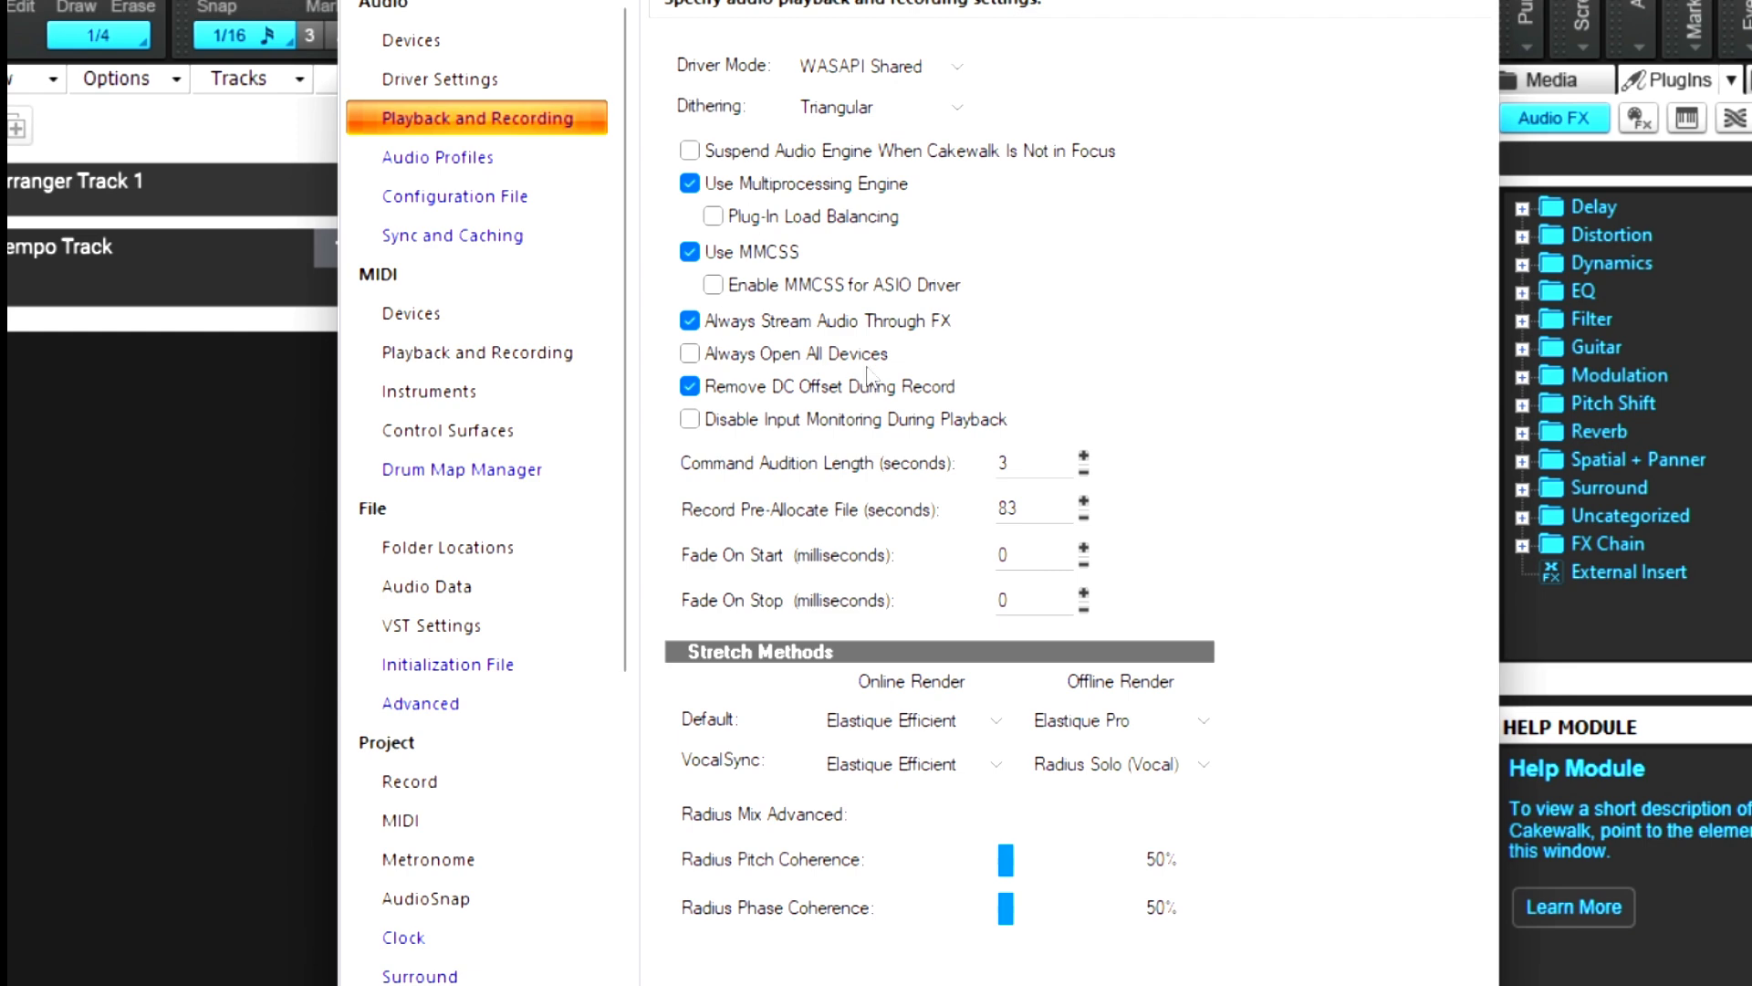
# Step: Set the playback timing master to Headphone (Realtek(R) Audio) and check the record timing master options
pyautogui.click(469, 82)
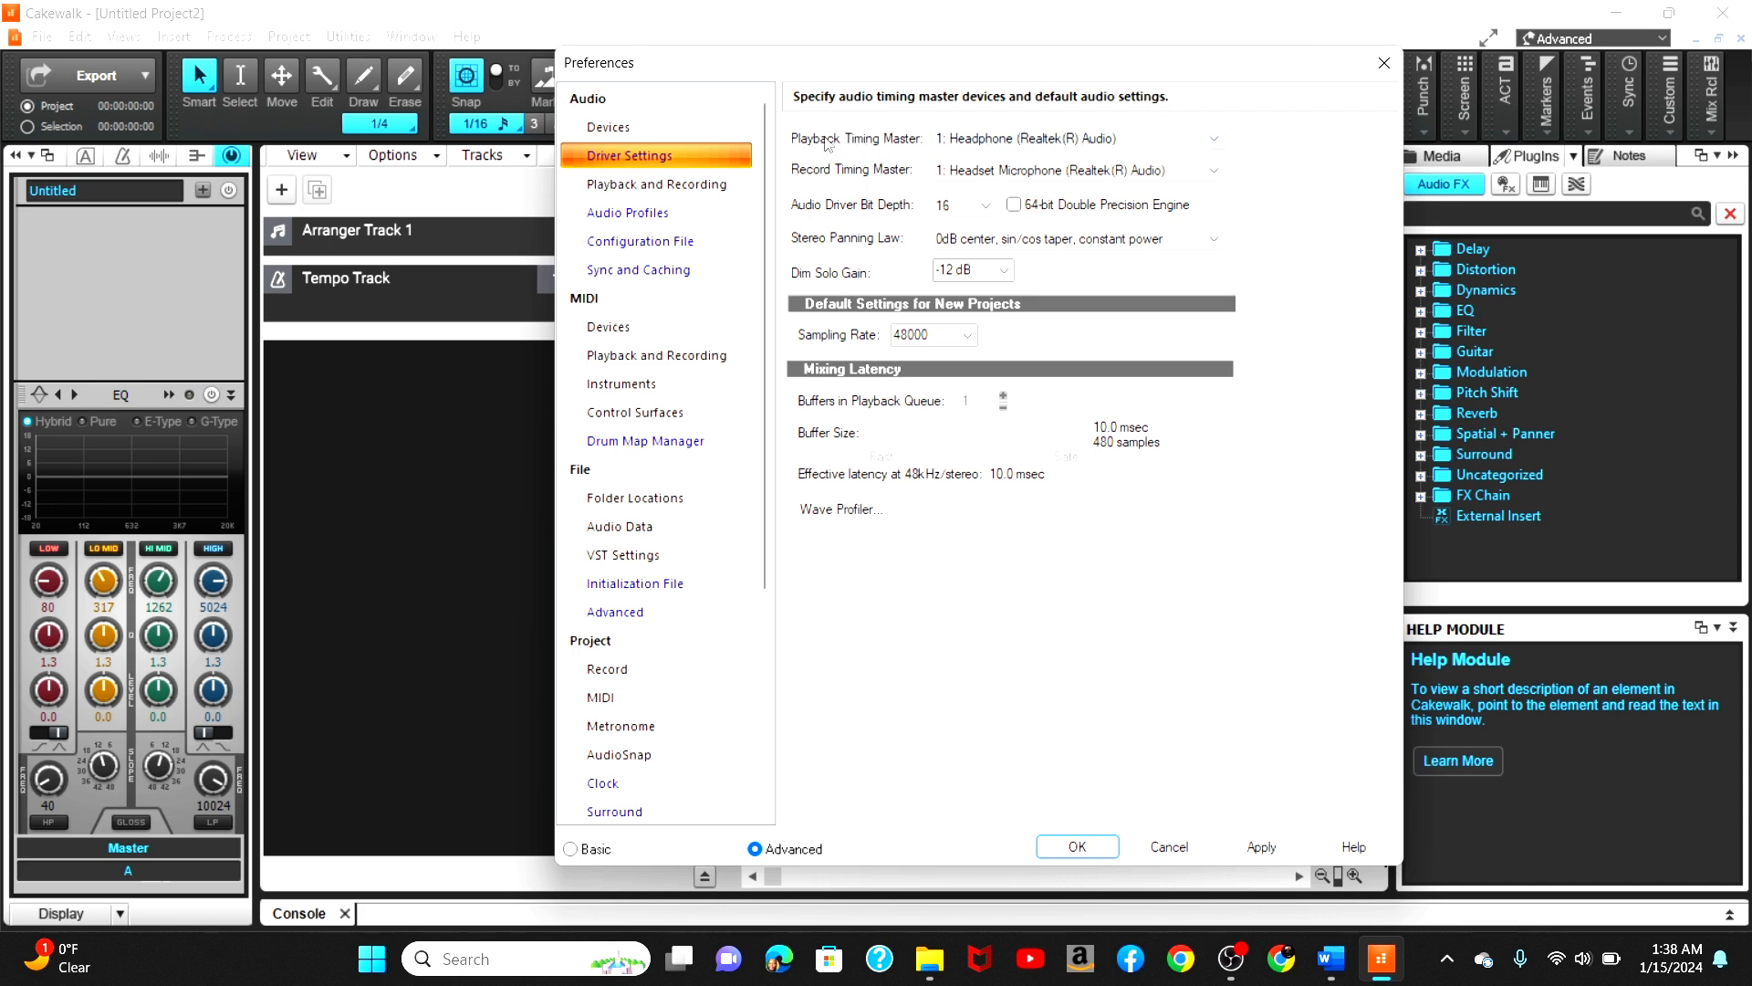
pyautogui.click(990, 139)
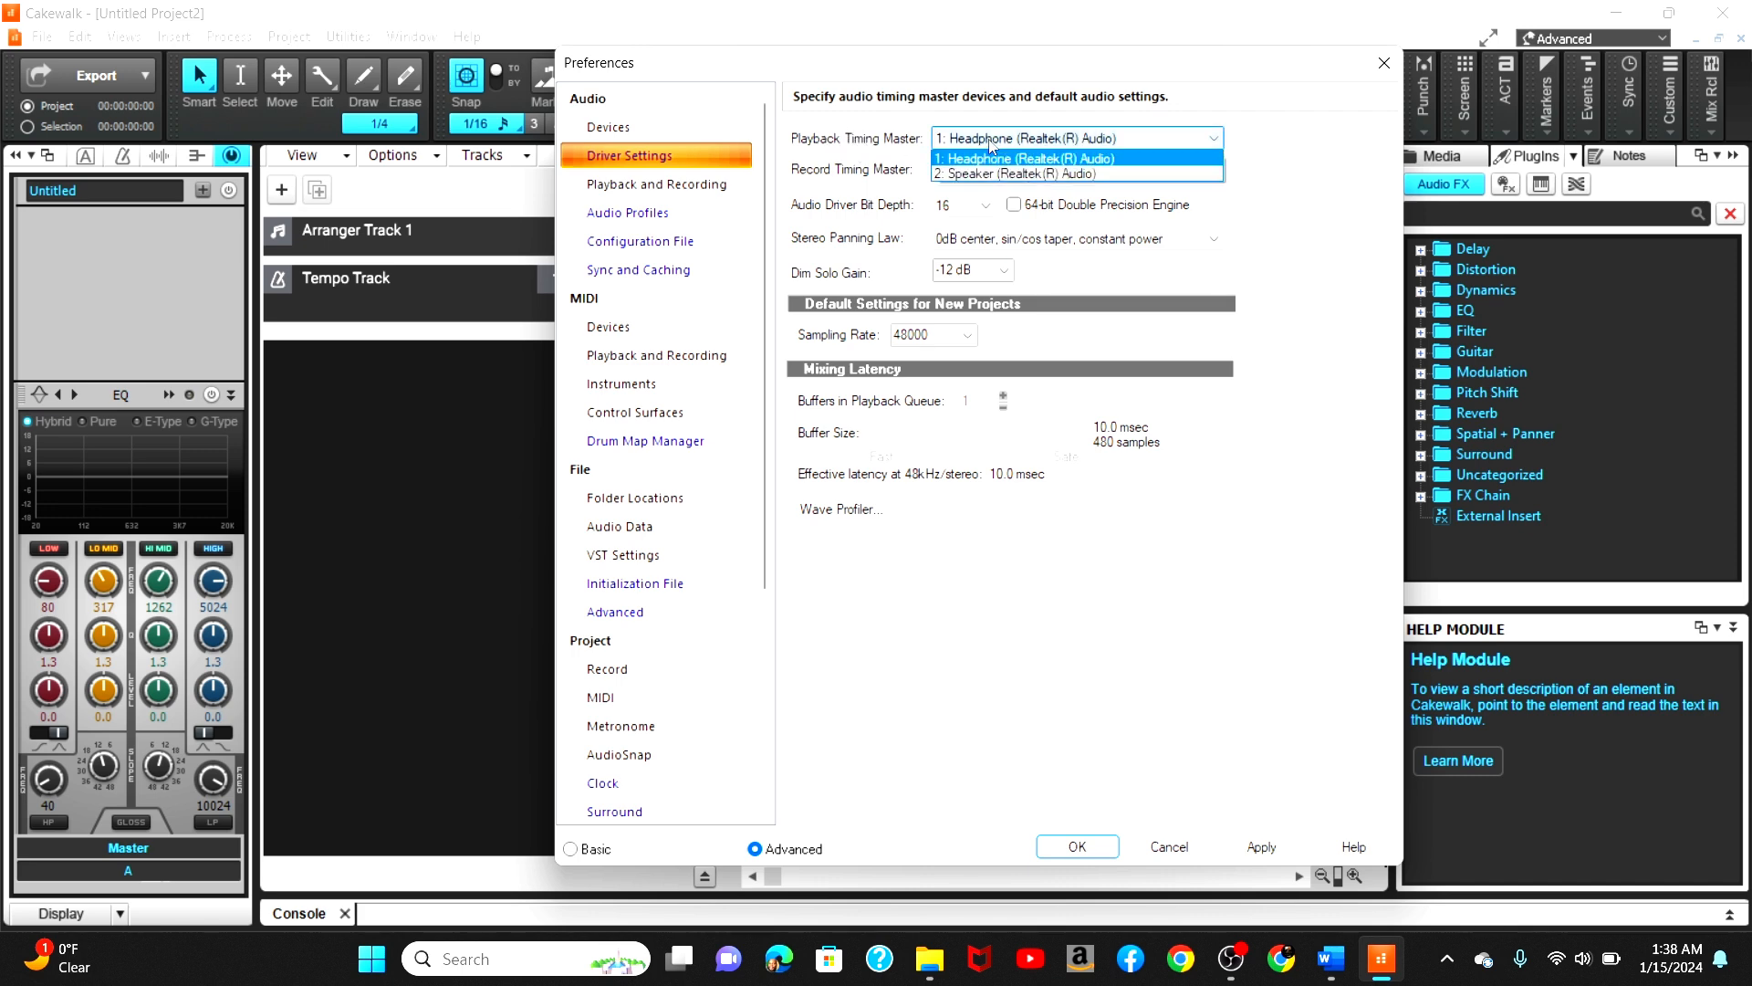
pyautogui.click(1089, 159)
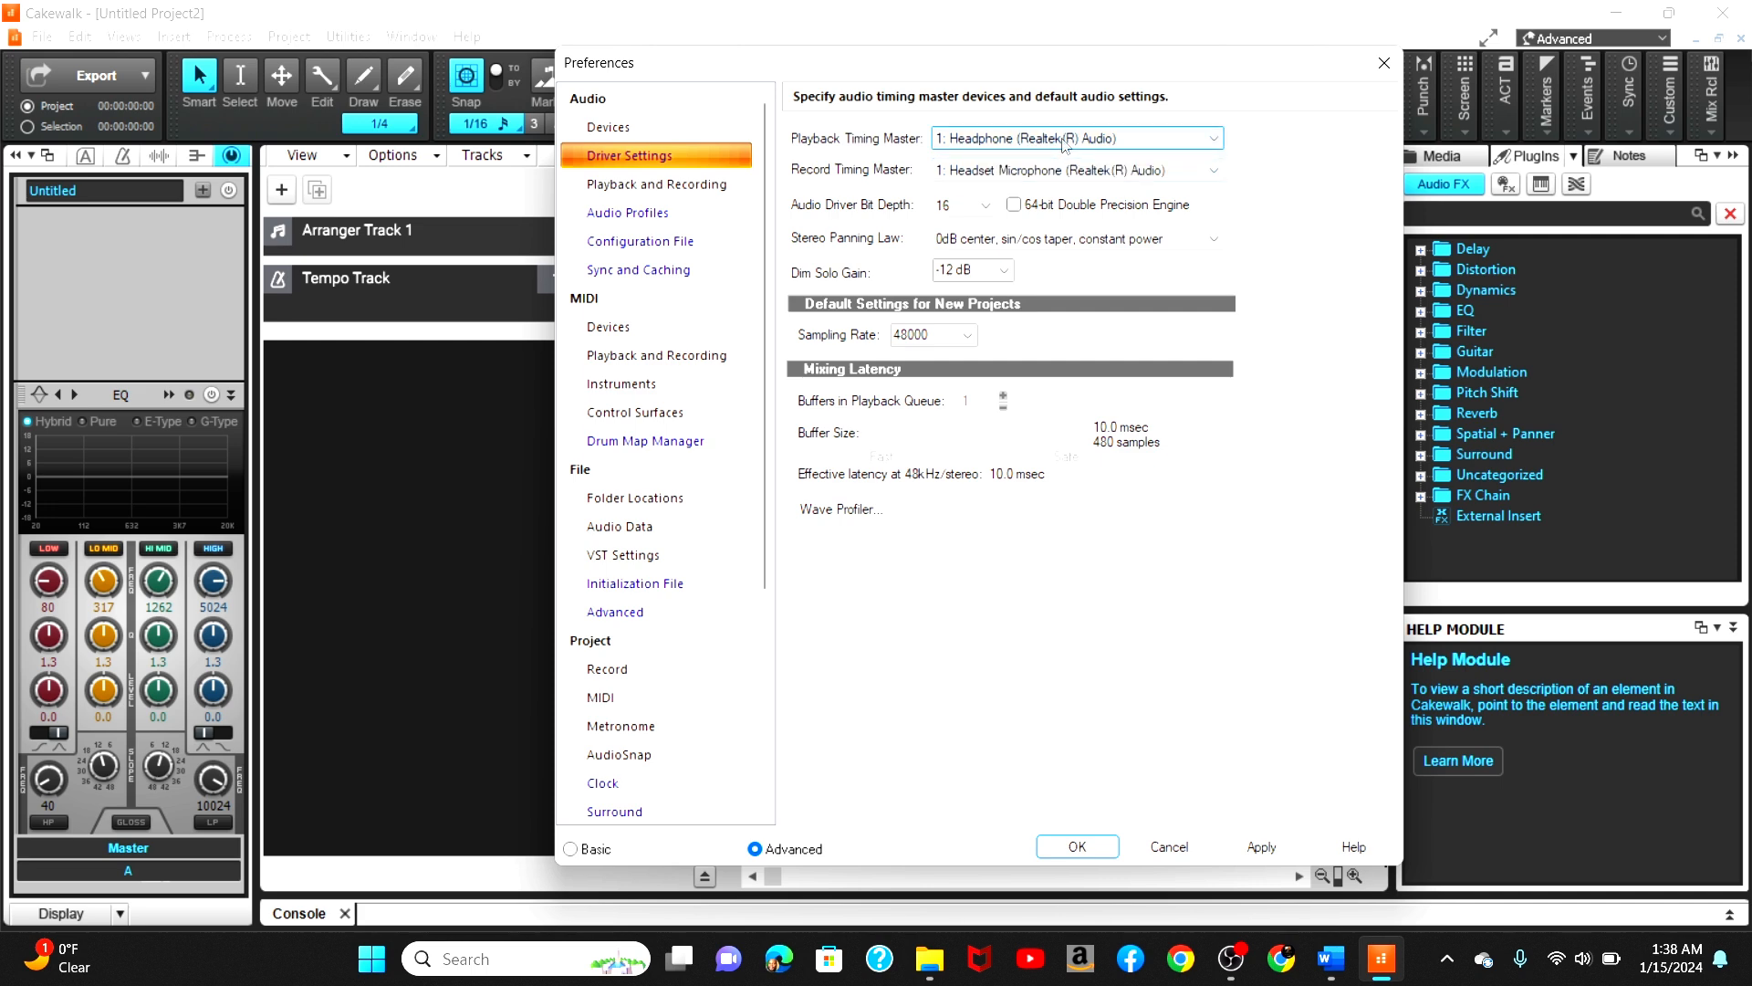
pyautogui.click(1025, 170)
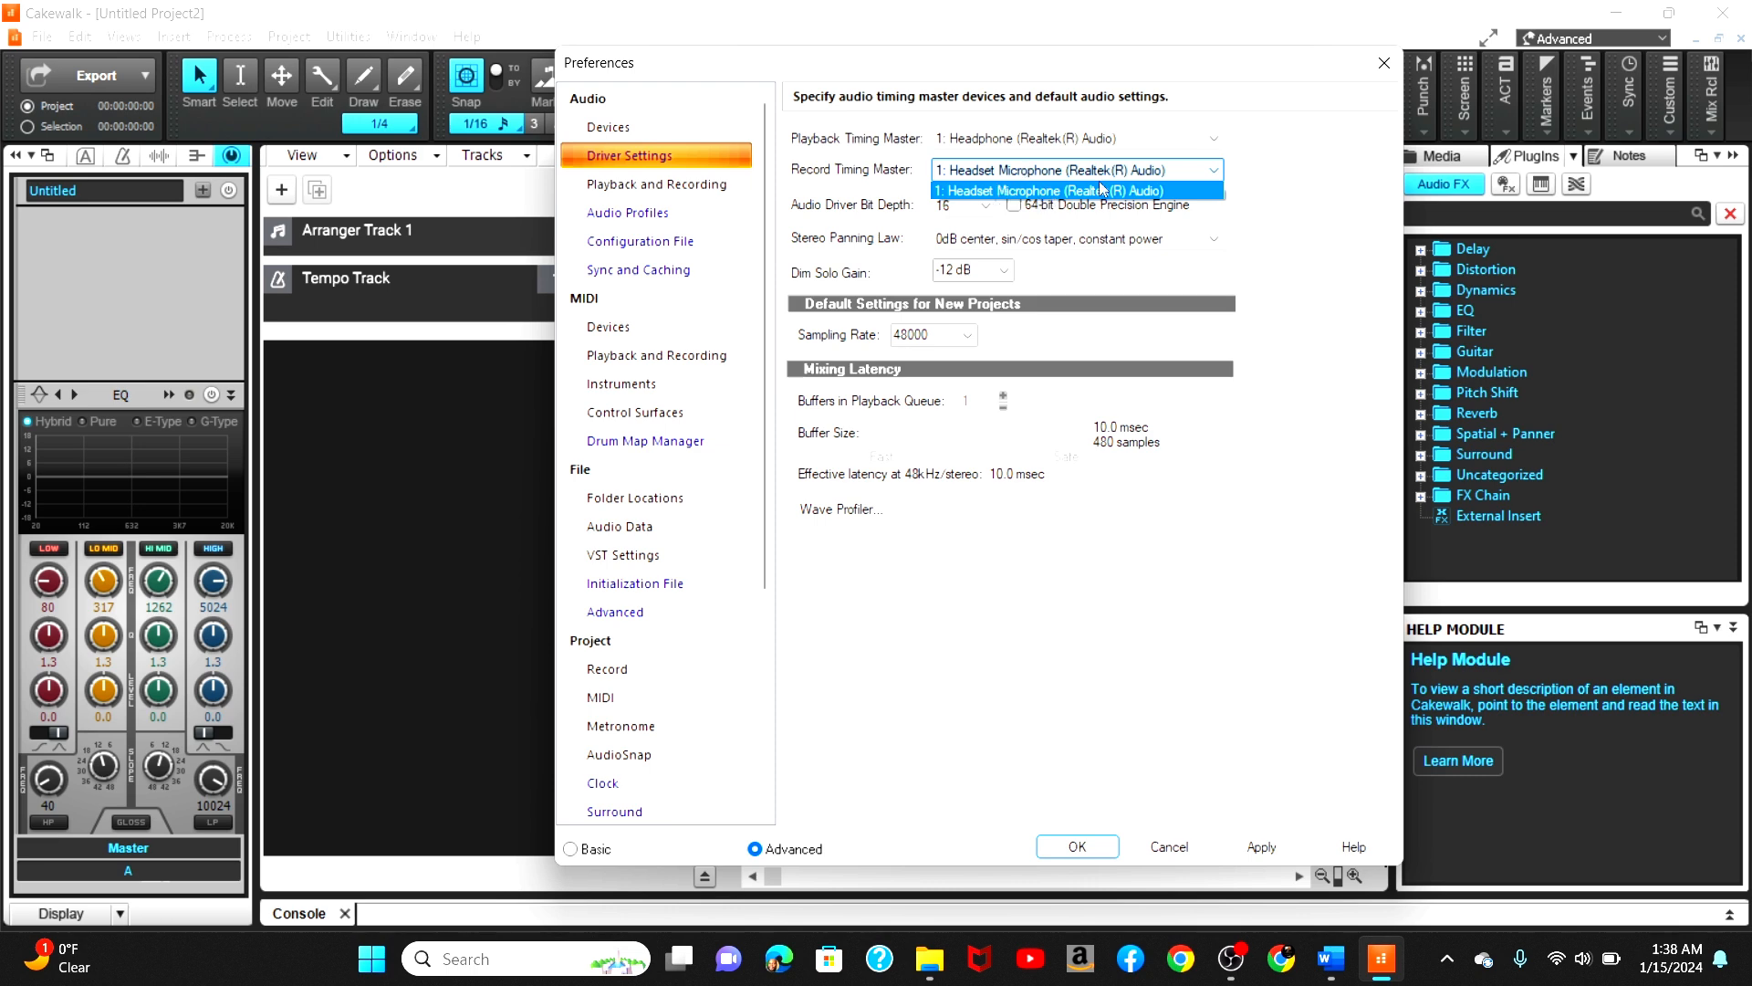
pyautogui.click(1299, 206)
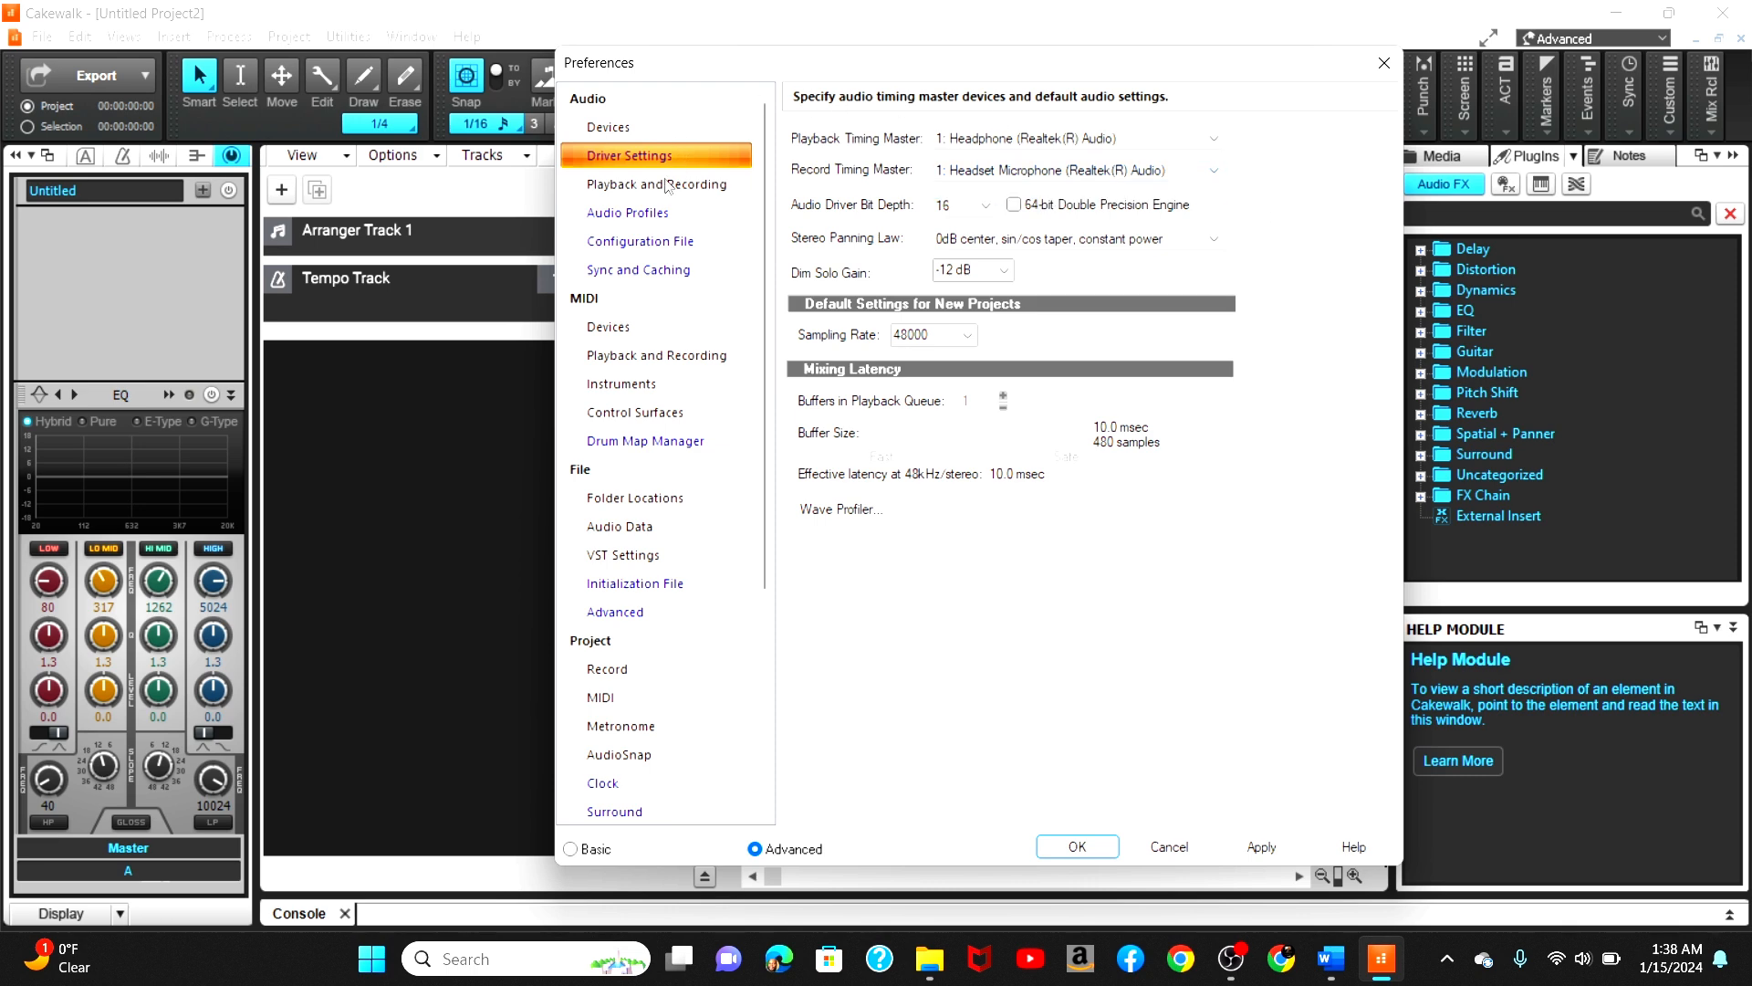
# Step: Review the audio devices, MIDI devices, MIDI playback and sync settings pages, then apply and close Preferences
pyautogui.click(623, 133)
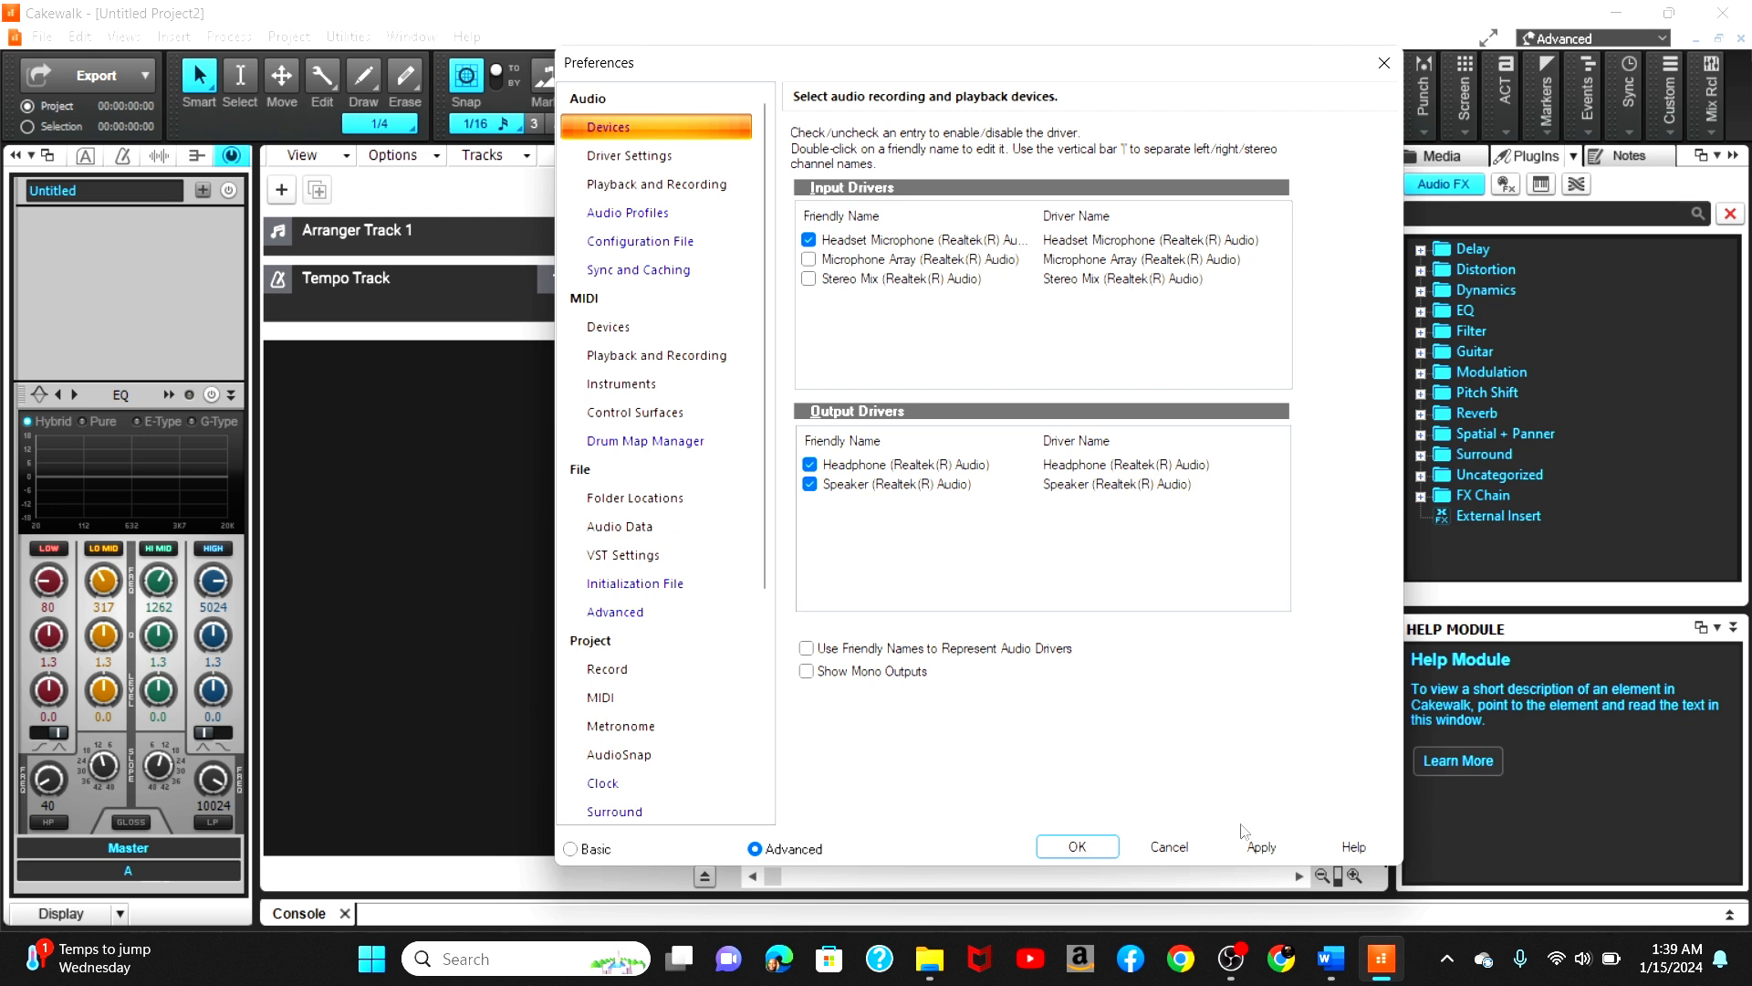
pyautogui.click(636, 329)
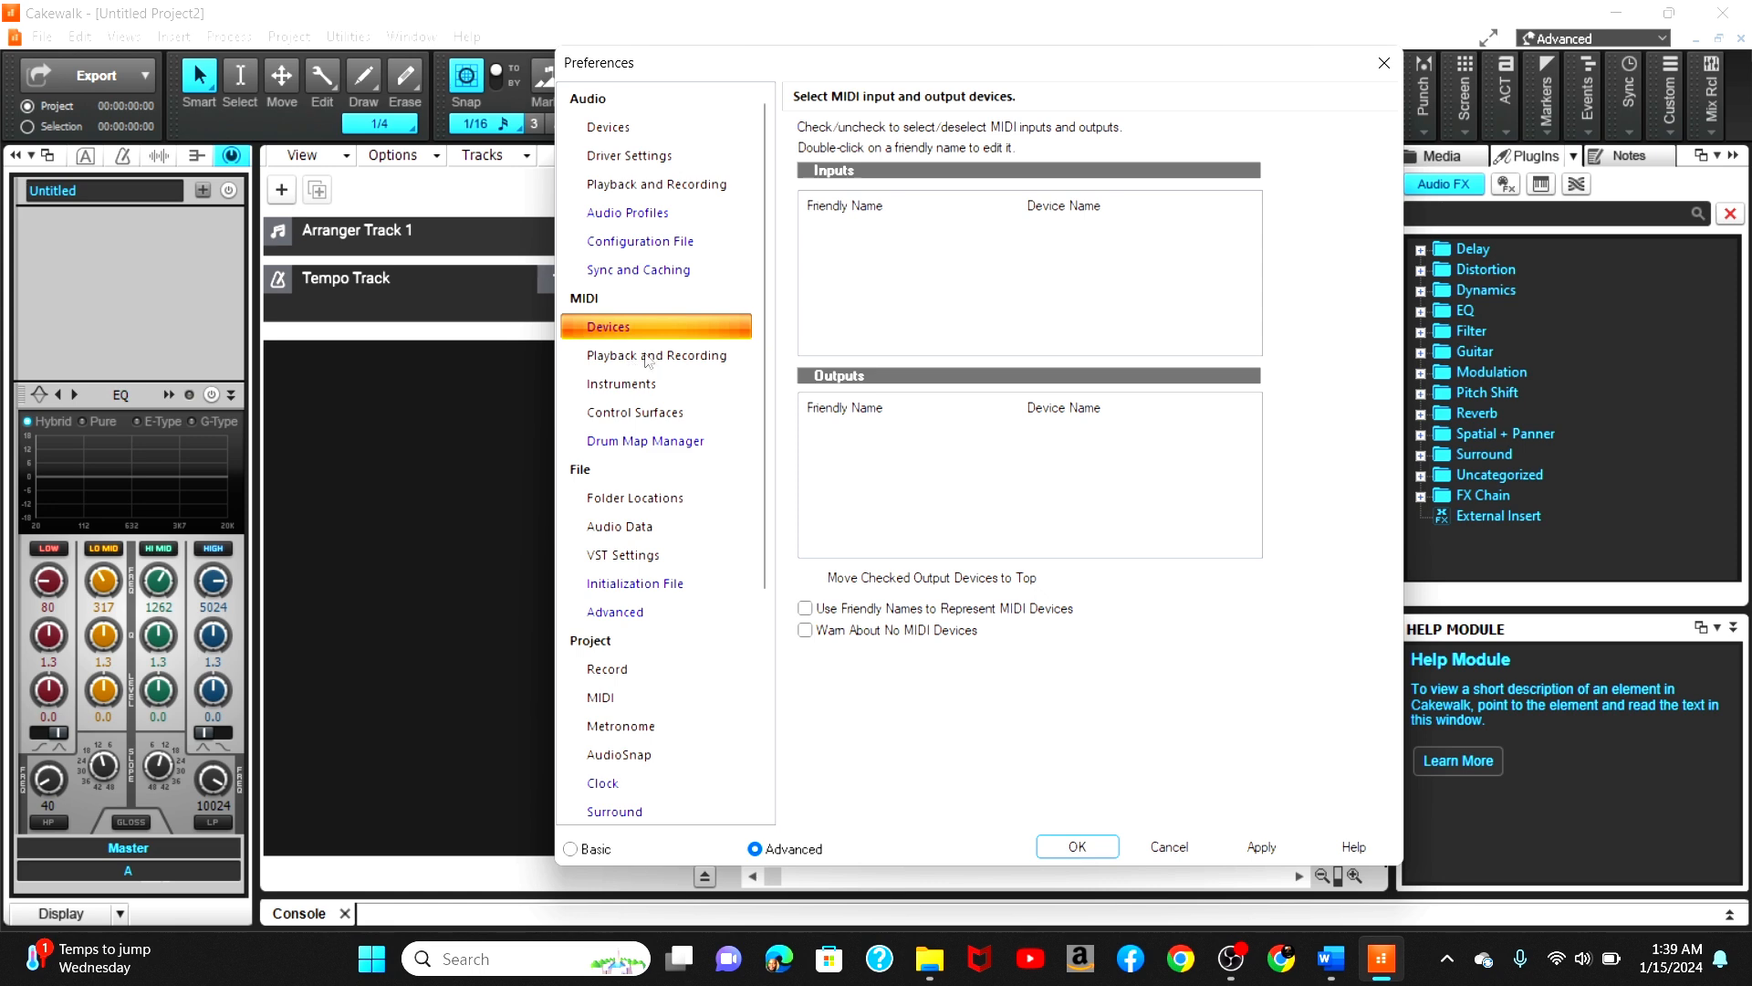
pyautogui.click(634, 354)
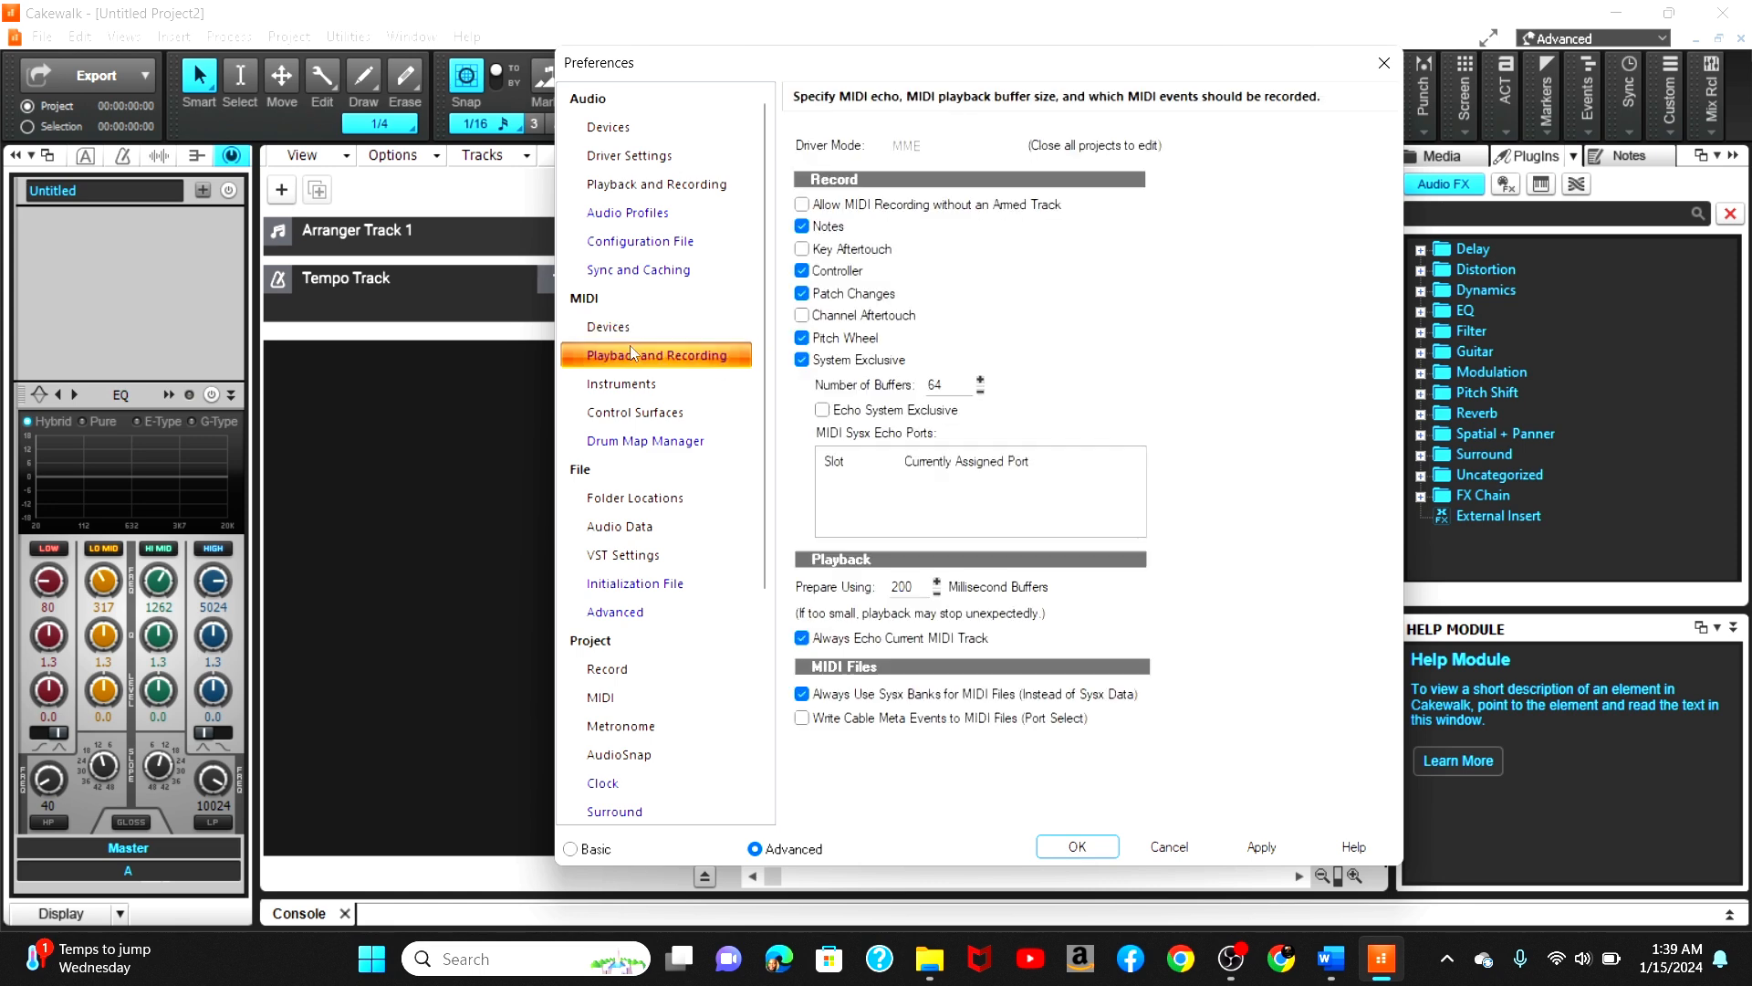
pyautogui.click(642, 273)
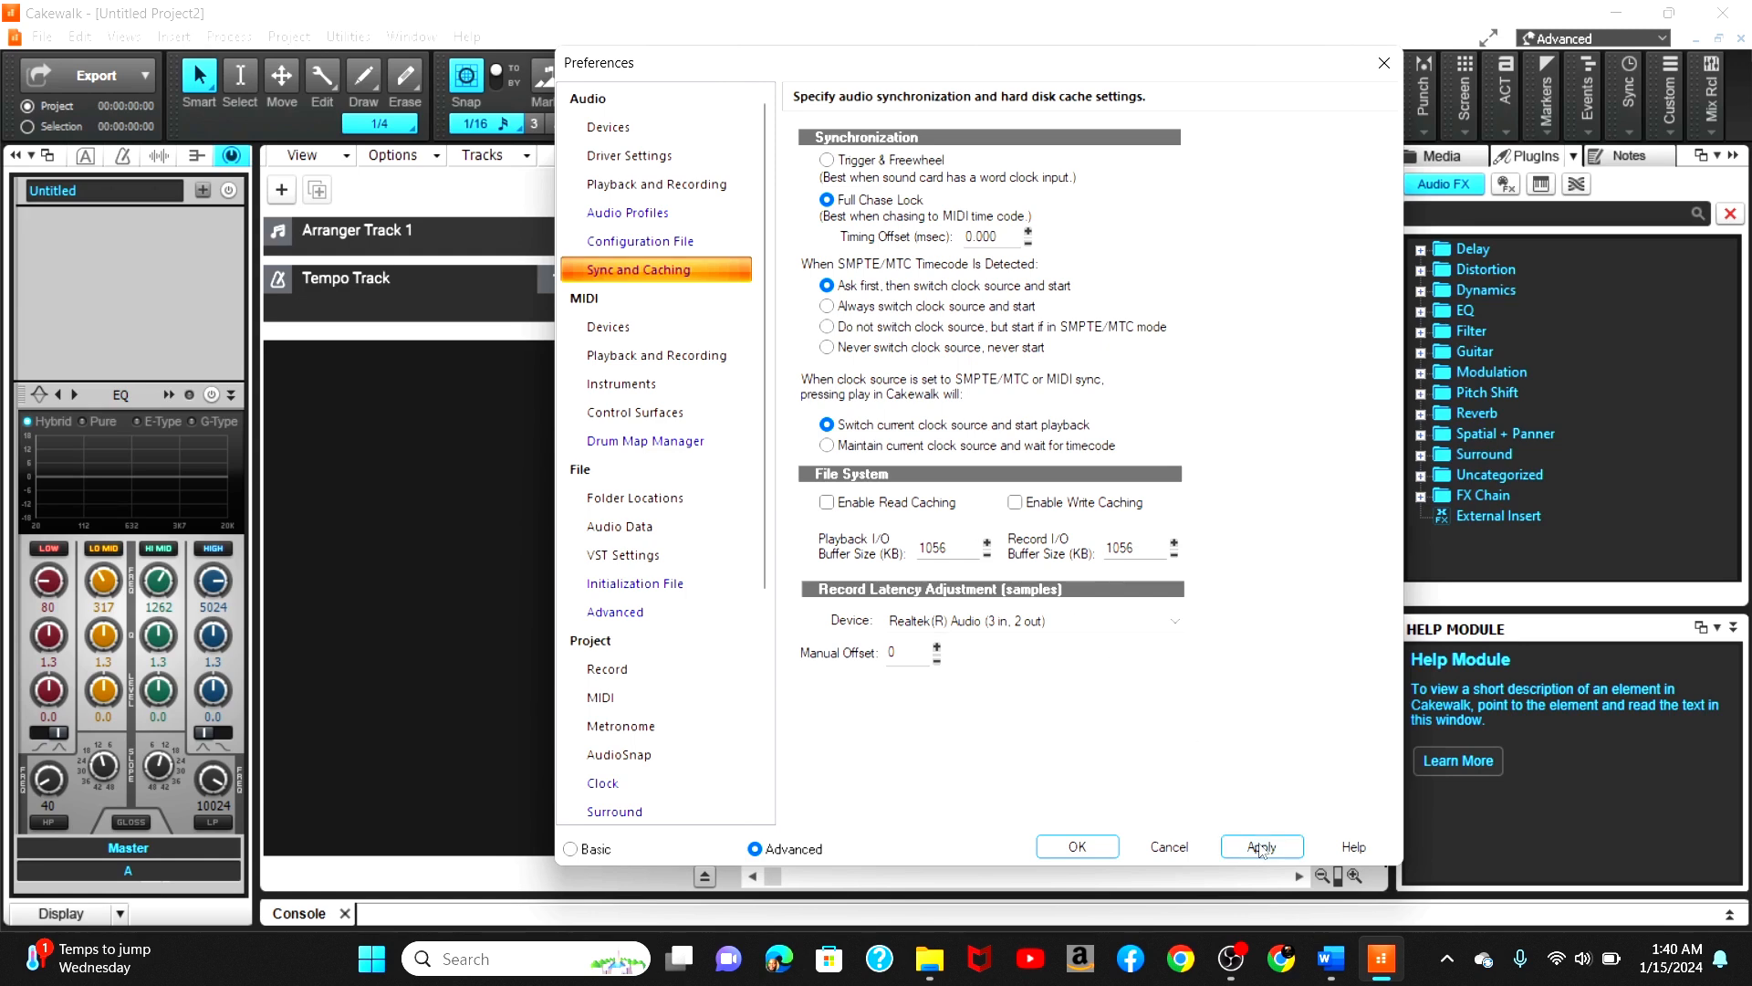
pyautogui.click(1260, 845)
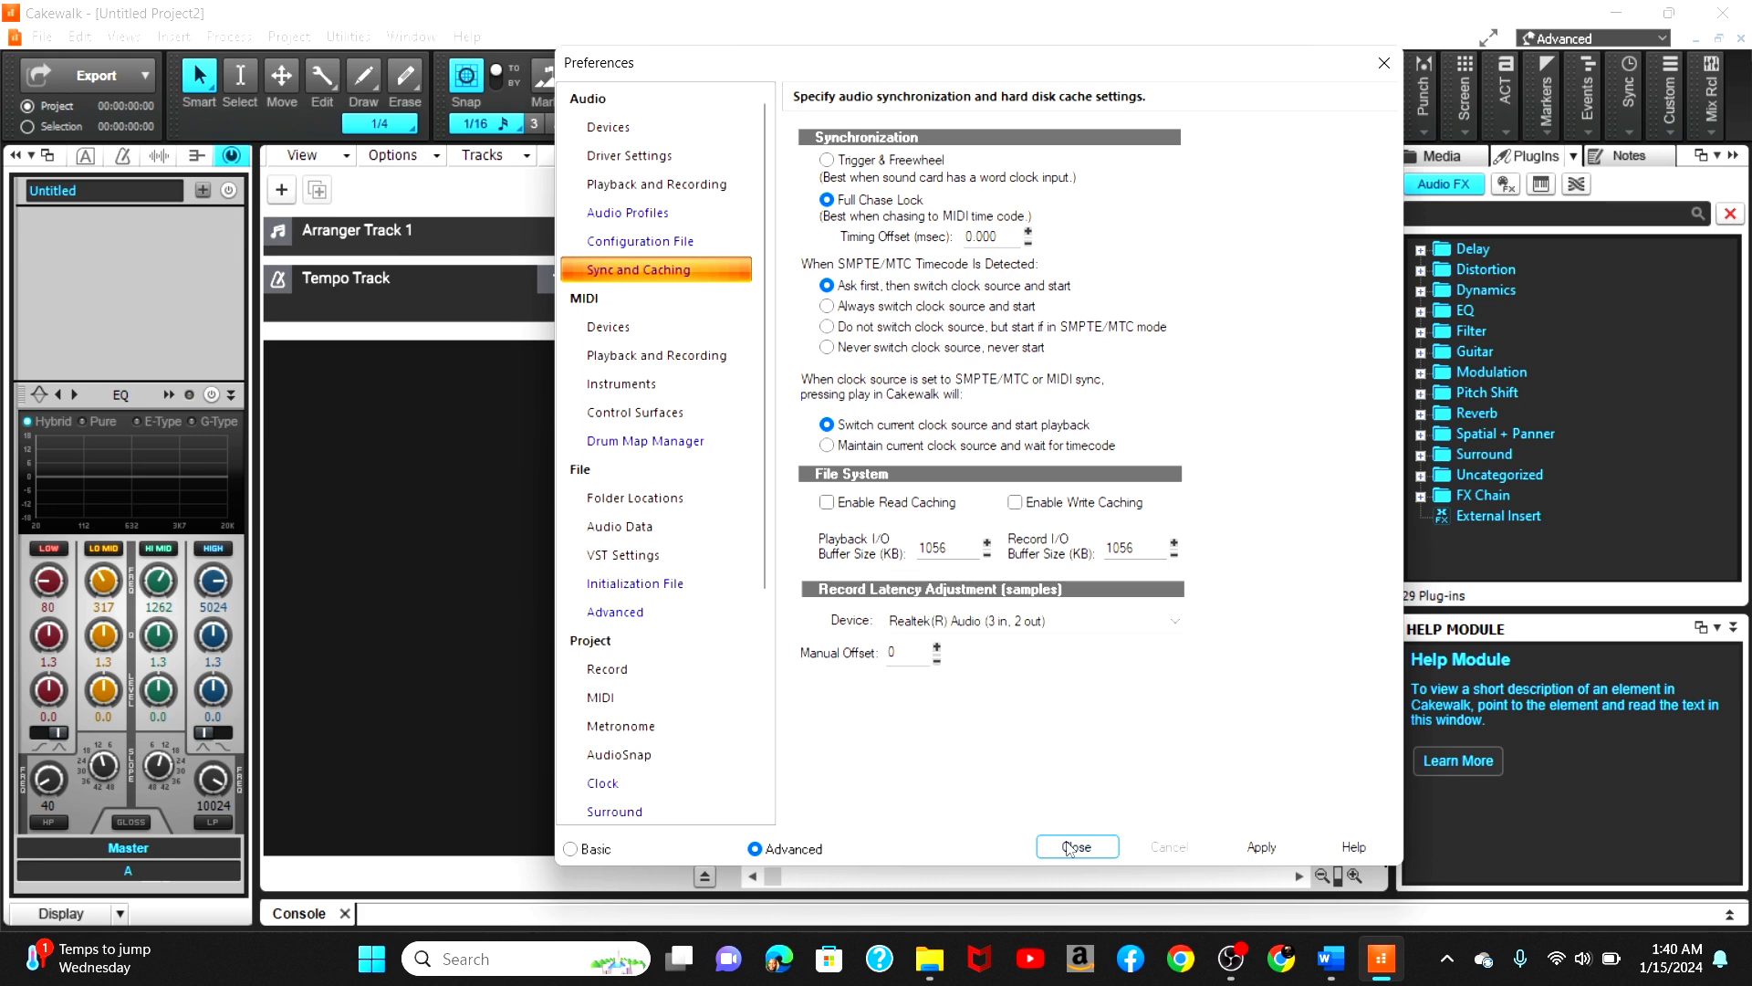
pyautogui.click(1075, 846)
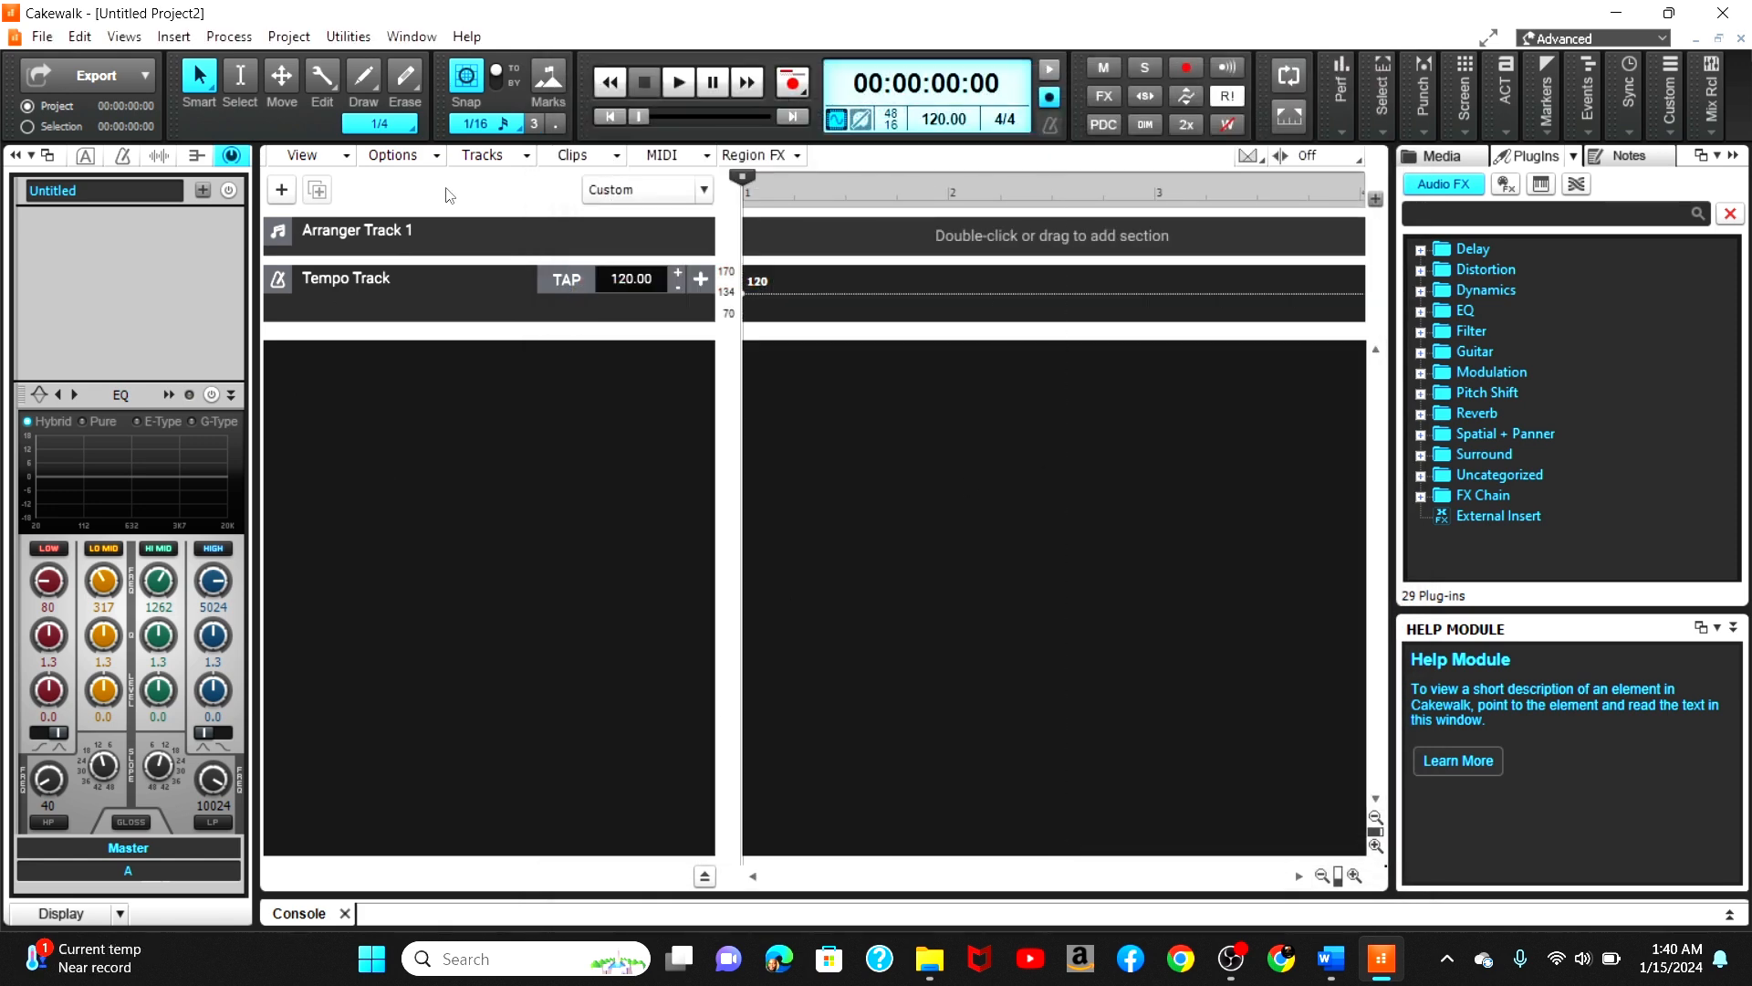
# Step: Hide the ProChannel and insert an instrument track using the SI-Electric Piano synth
pyautogui.click(232, 156)
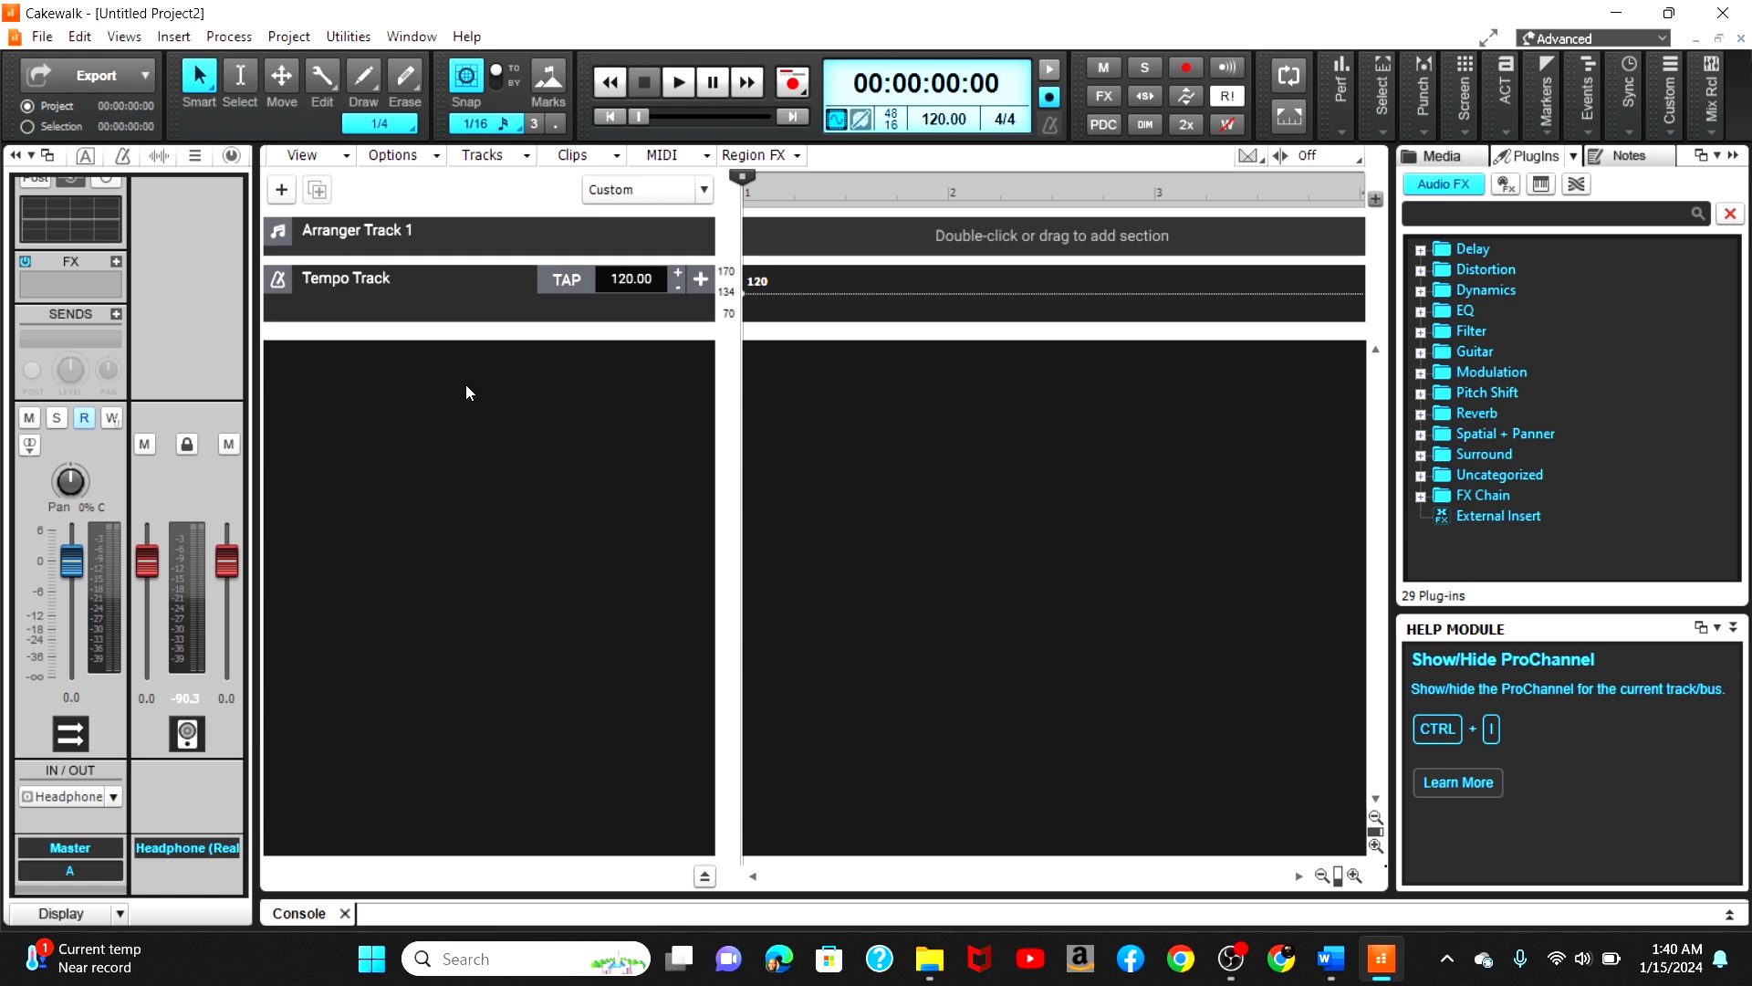
pyautogui.rightClick(370, 398)
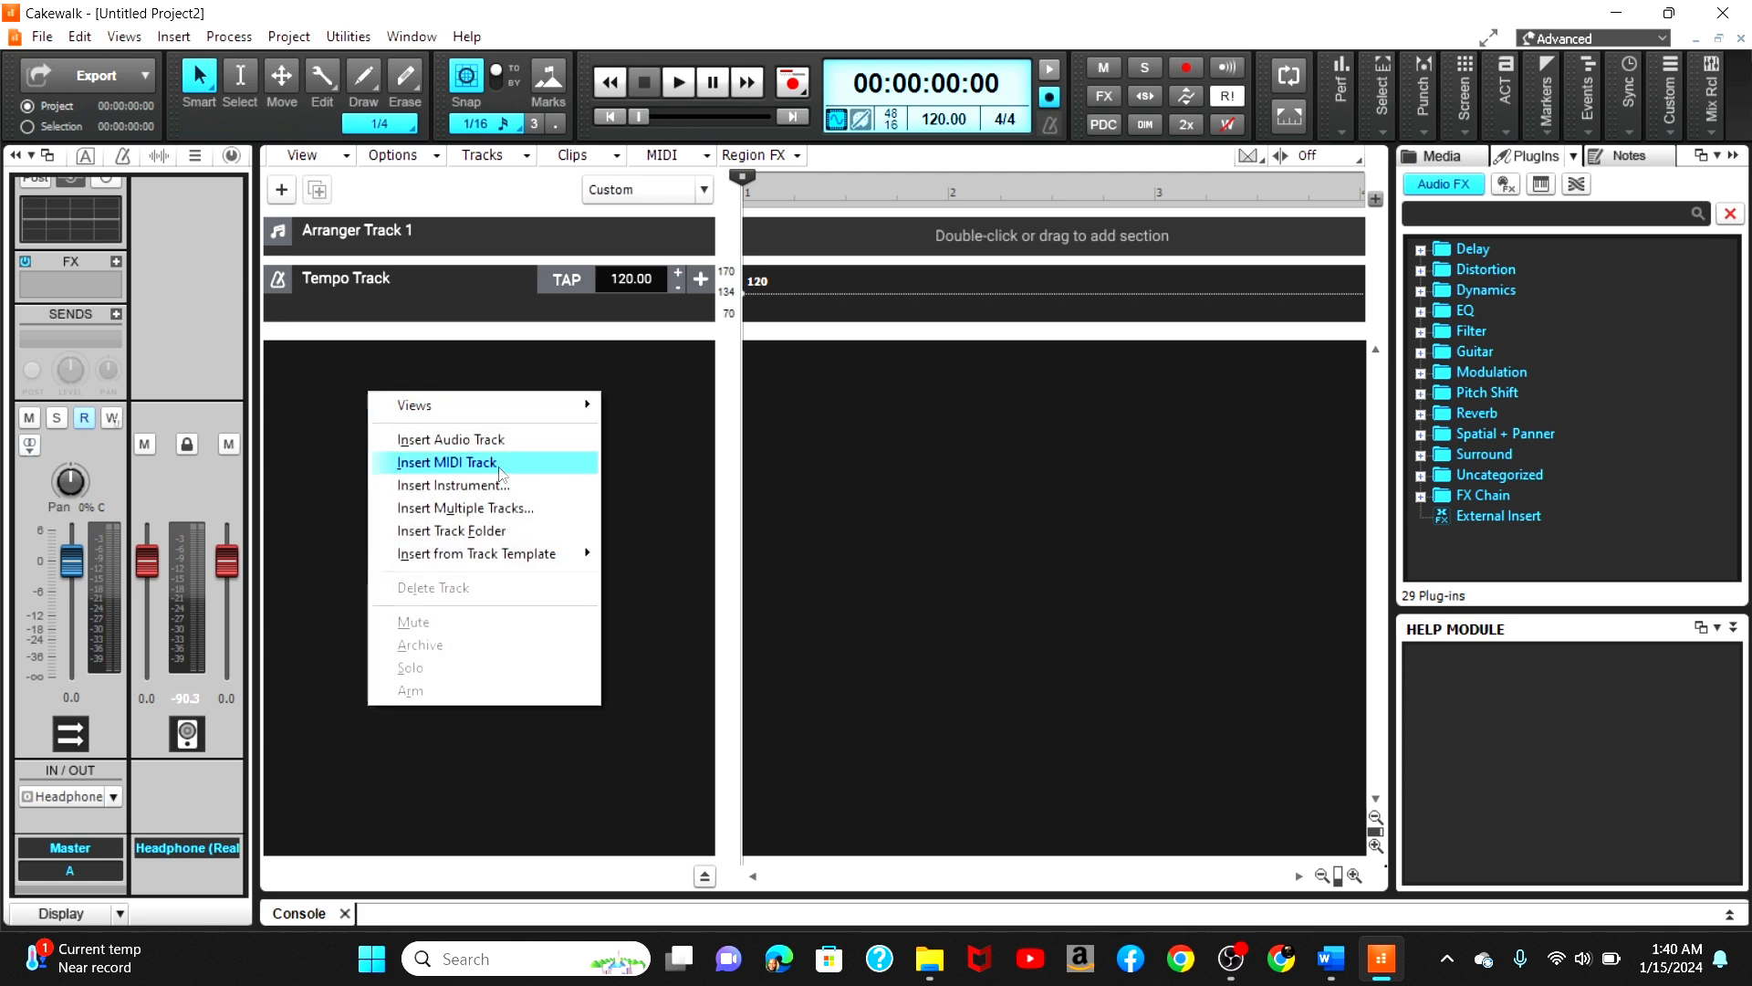
pyautogui.click(475, 493)
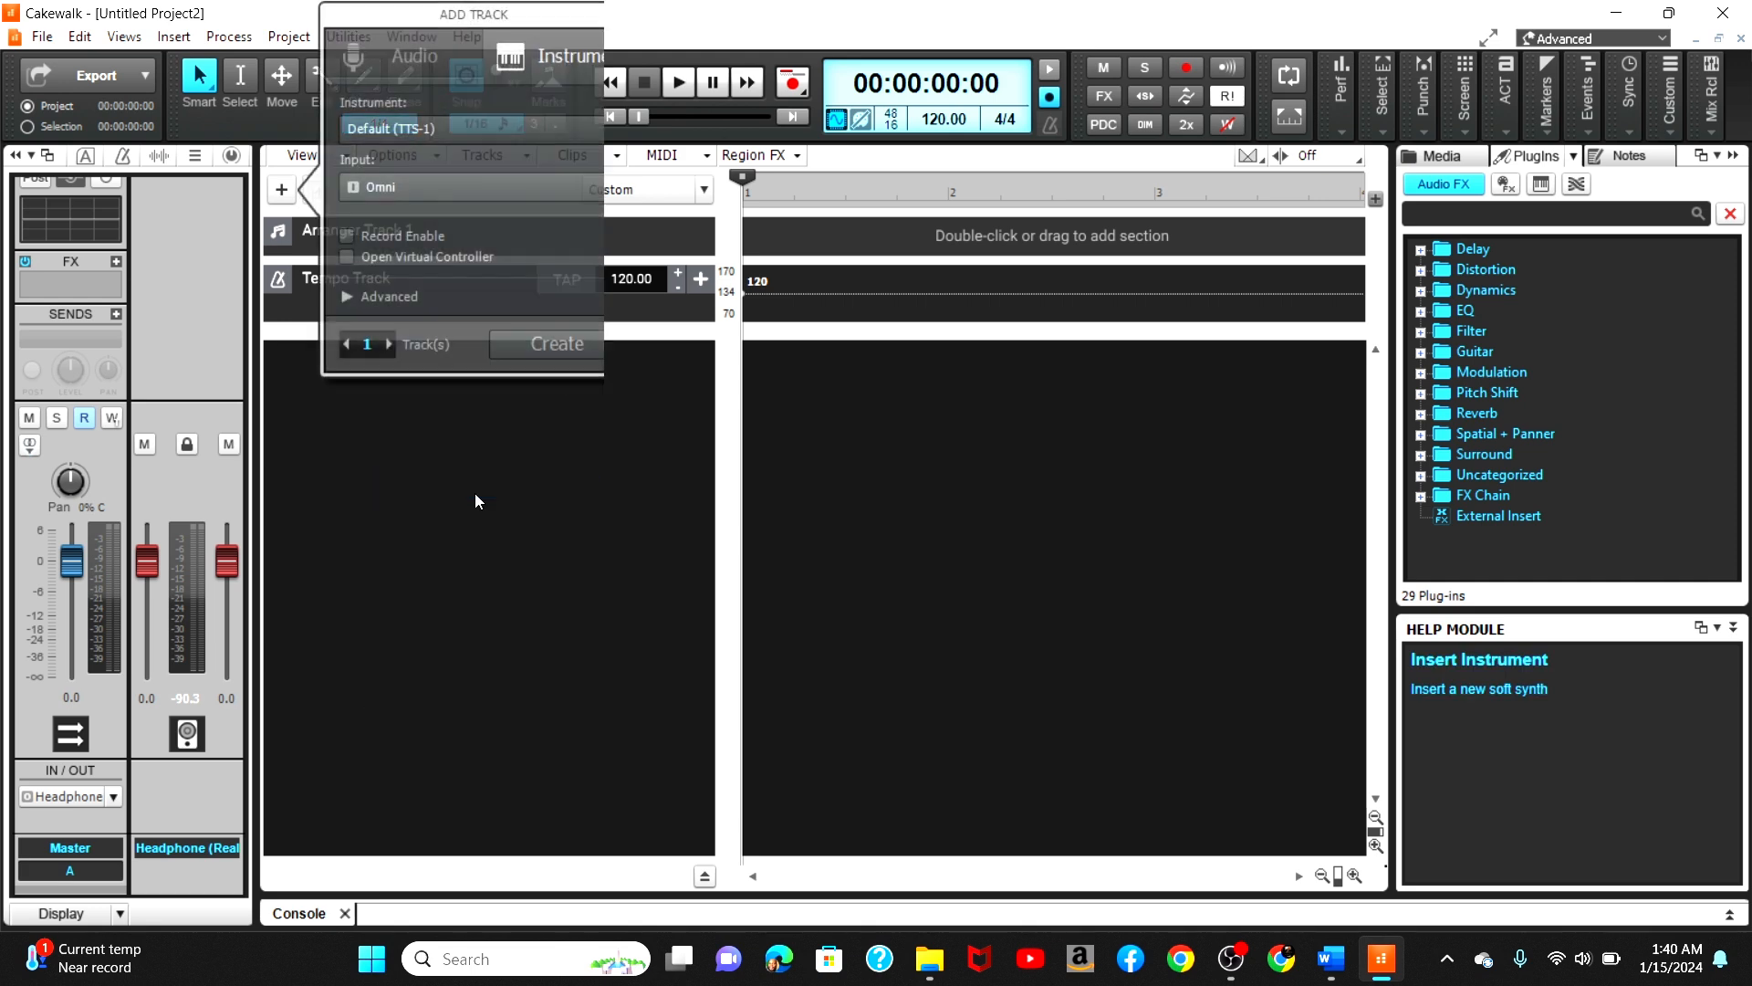
pyautogui.click(614, 130)
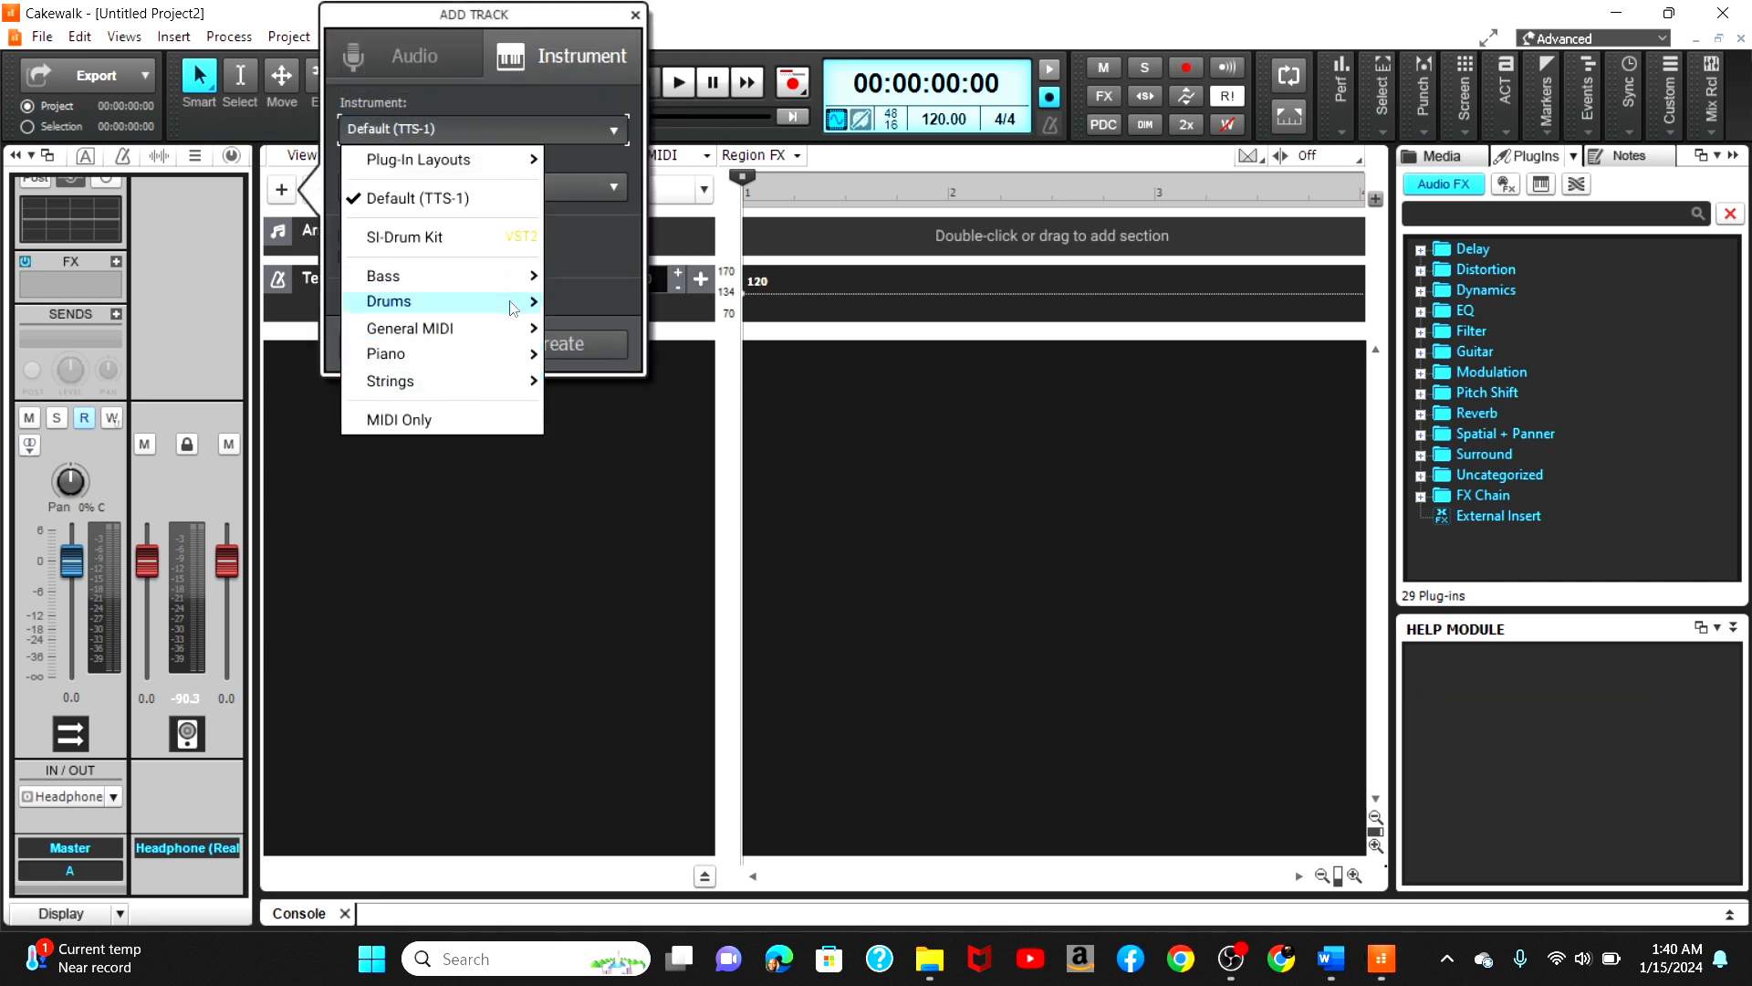
pyautogui.moveTo(492, 344)
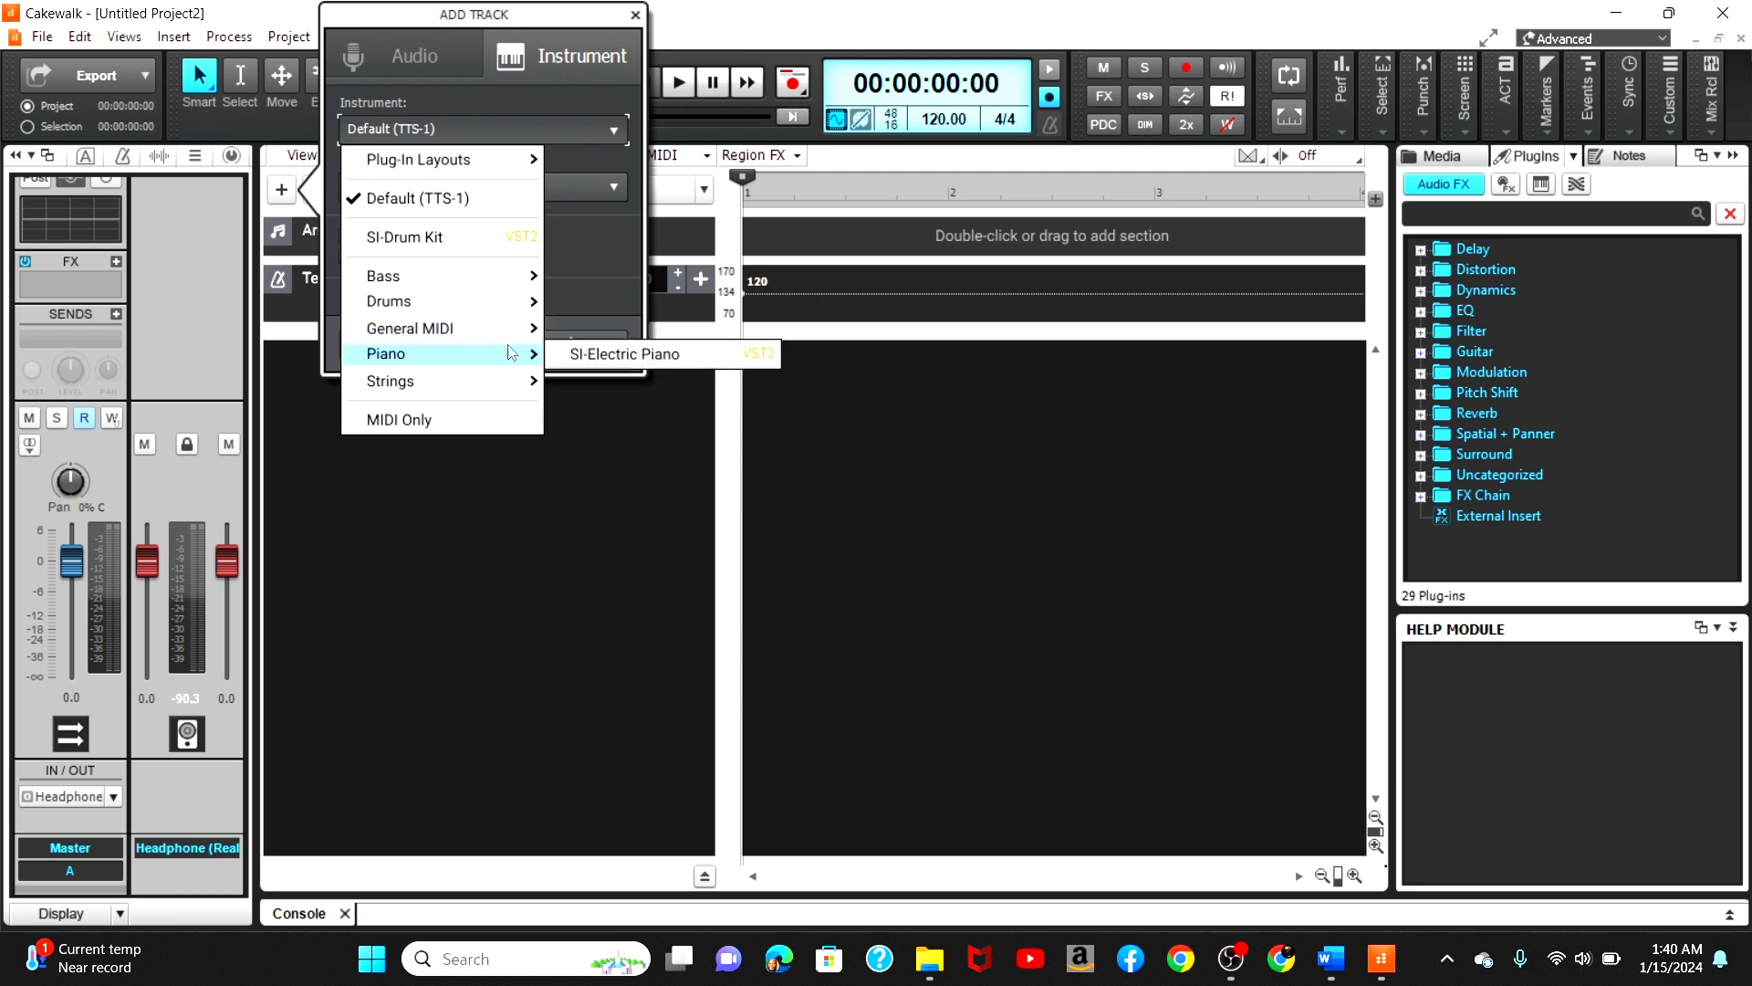
pyautogui.click(599, 353)
pyautogui.click(596, 350)
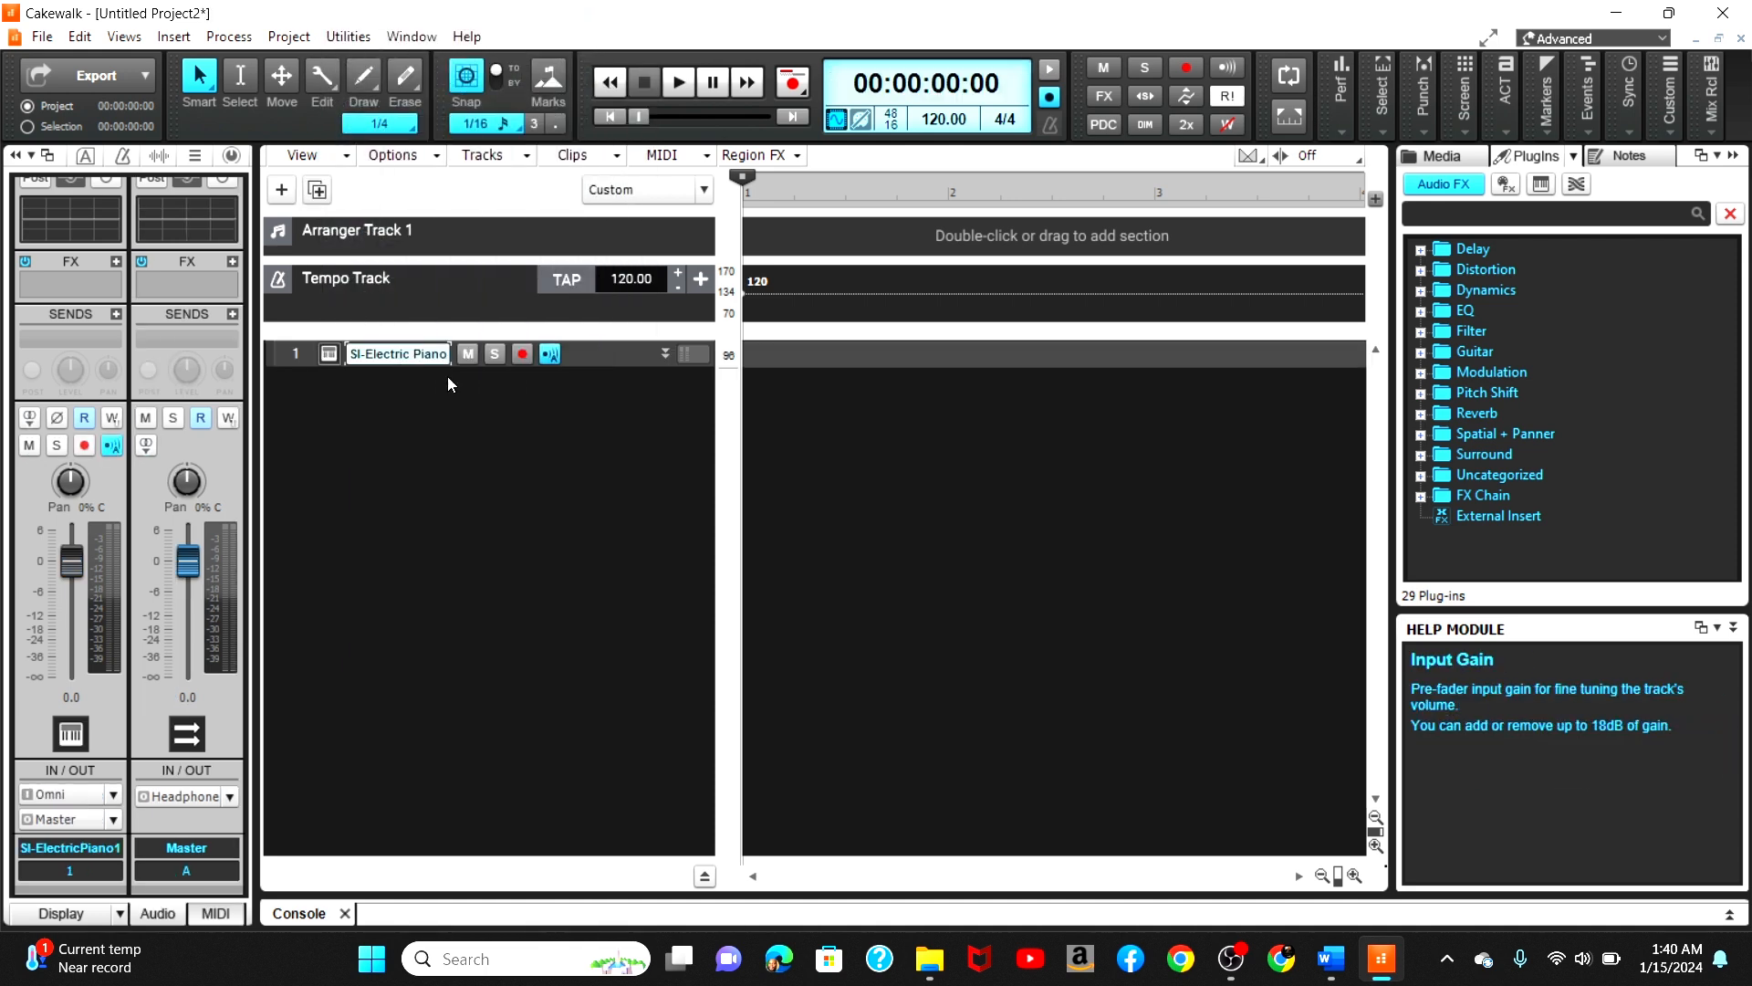
# Step: Expand the piano track and open the Computer Keyboard virtual controller
pyautogui.click(666, 353)
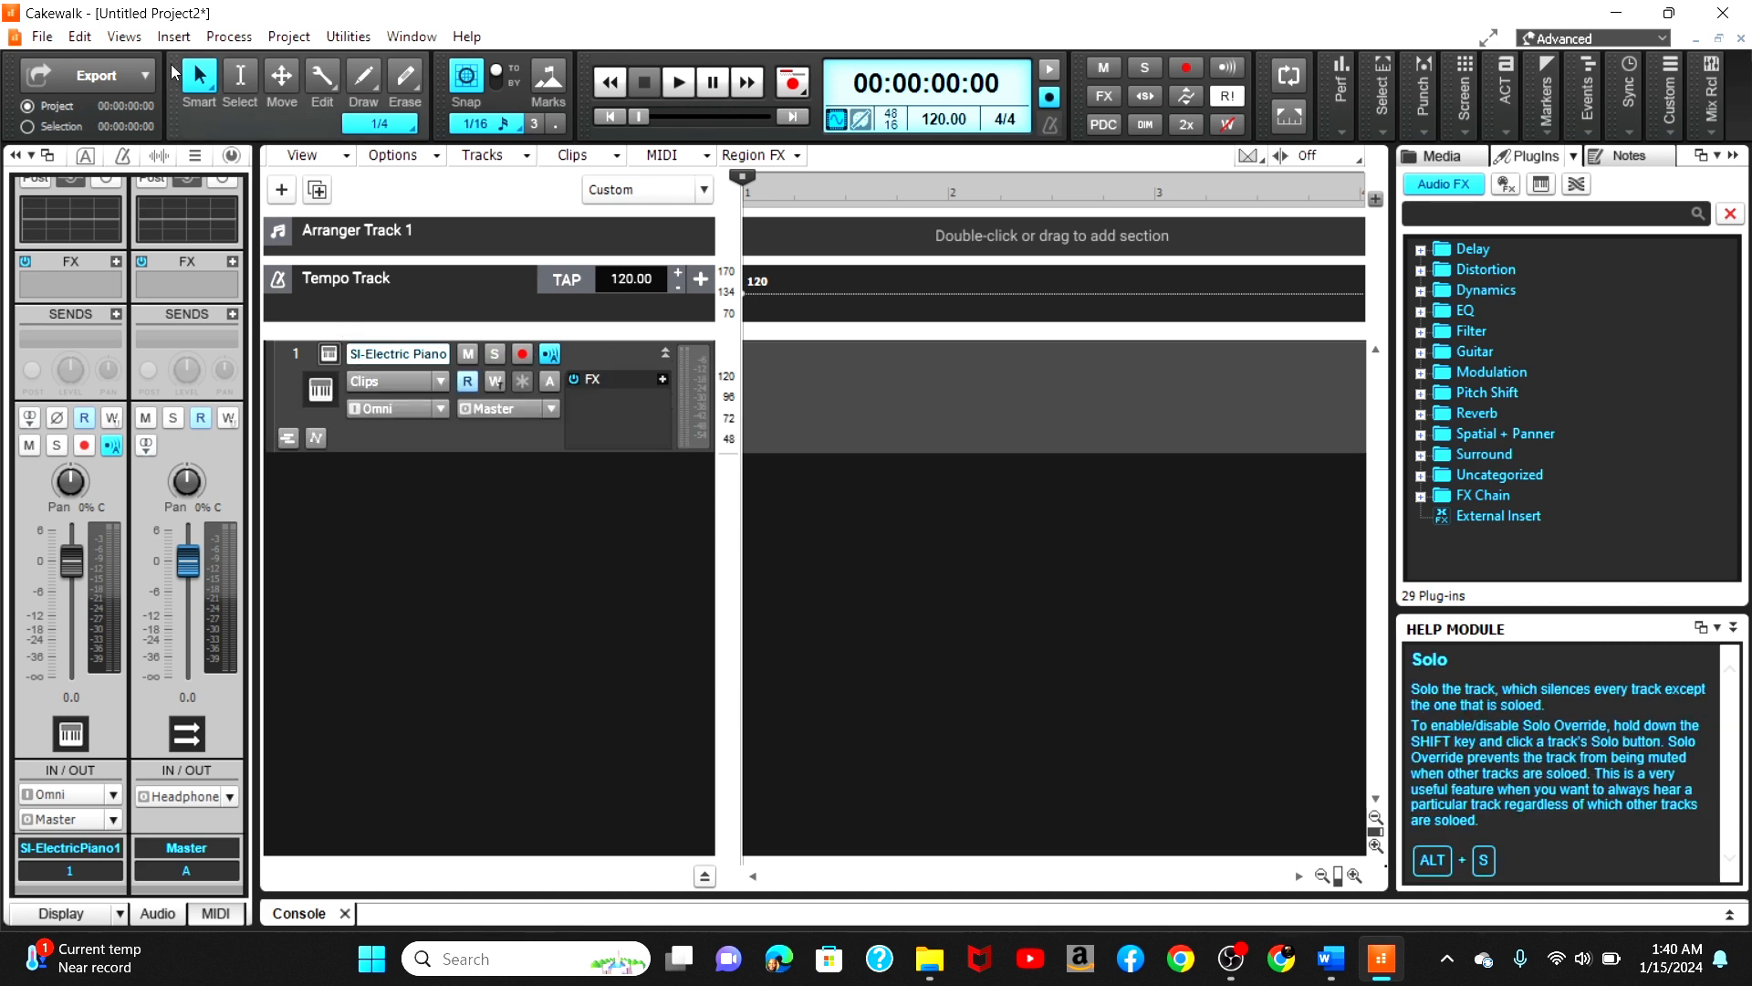
pyautogui.click(79, 37)
pyautogui.moveTo(133, 46)
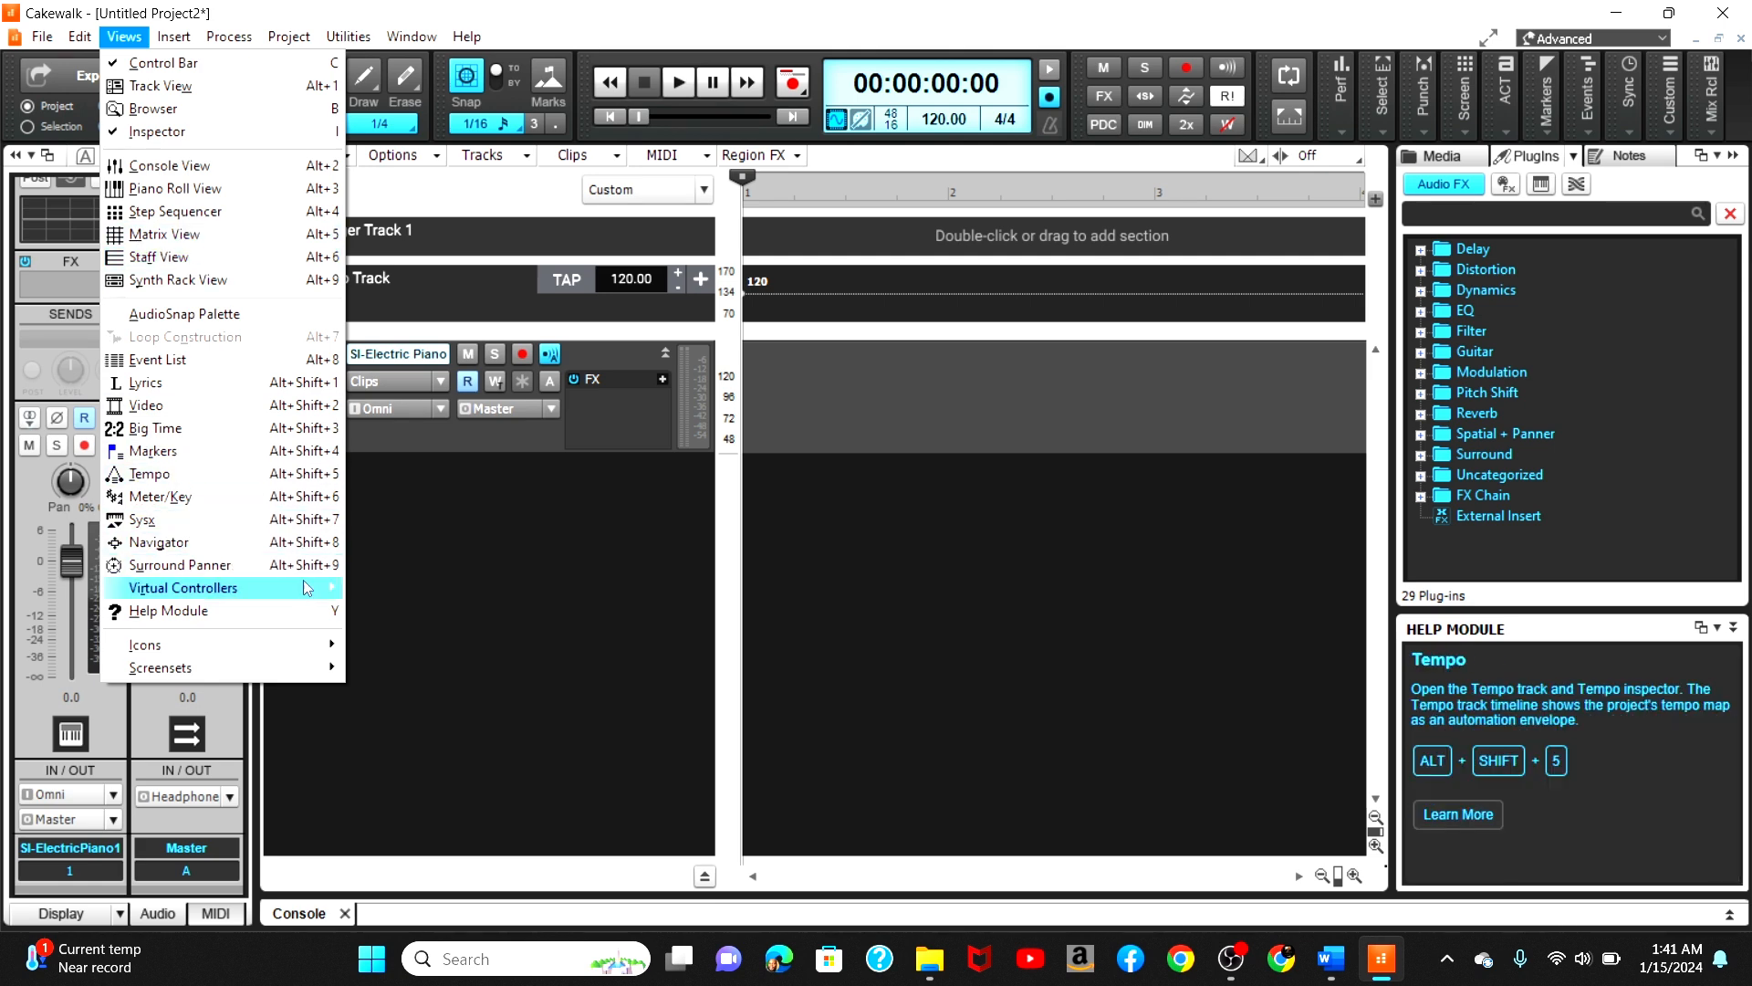
pyautogui.moveTo(305, 591)
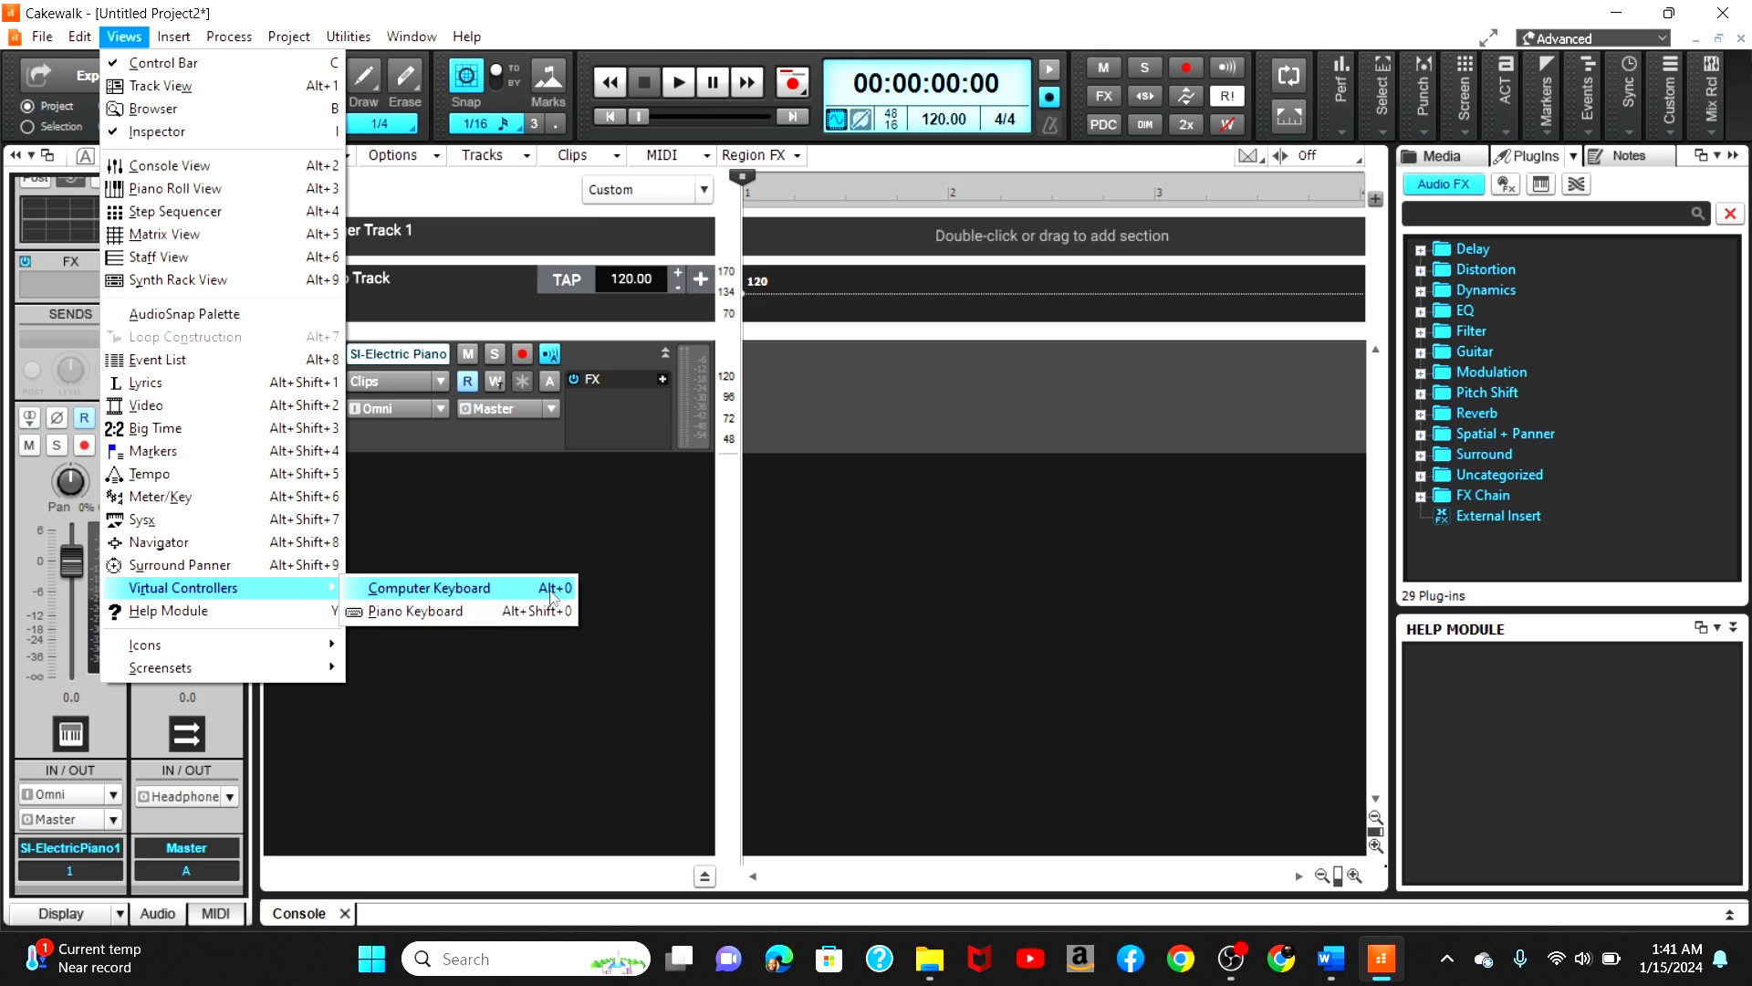
pyautogui.click(665, 439)
# Step: Arm the piano track for recording and play test notes on the virtual keyboard
pyautogui.click(523, 353)
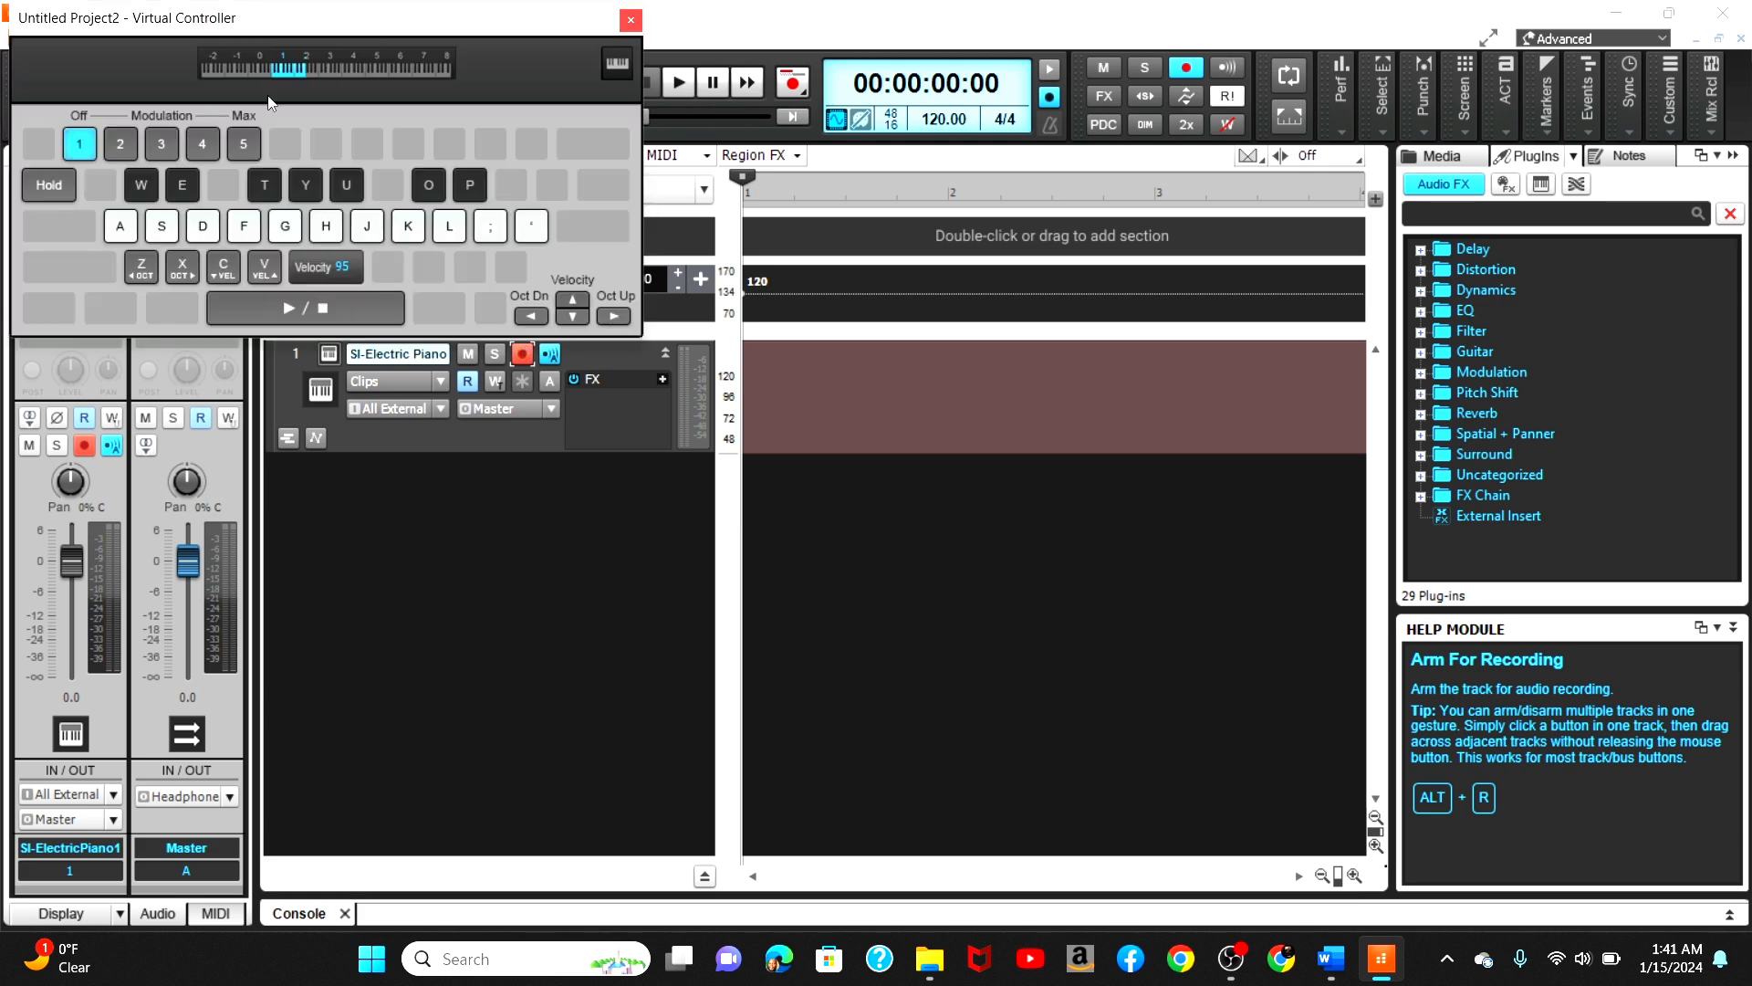
pyautogui.press('s')
pyautogui.press('d')
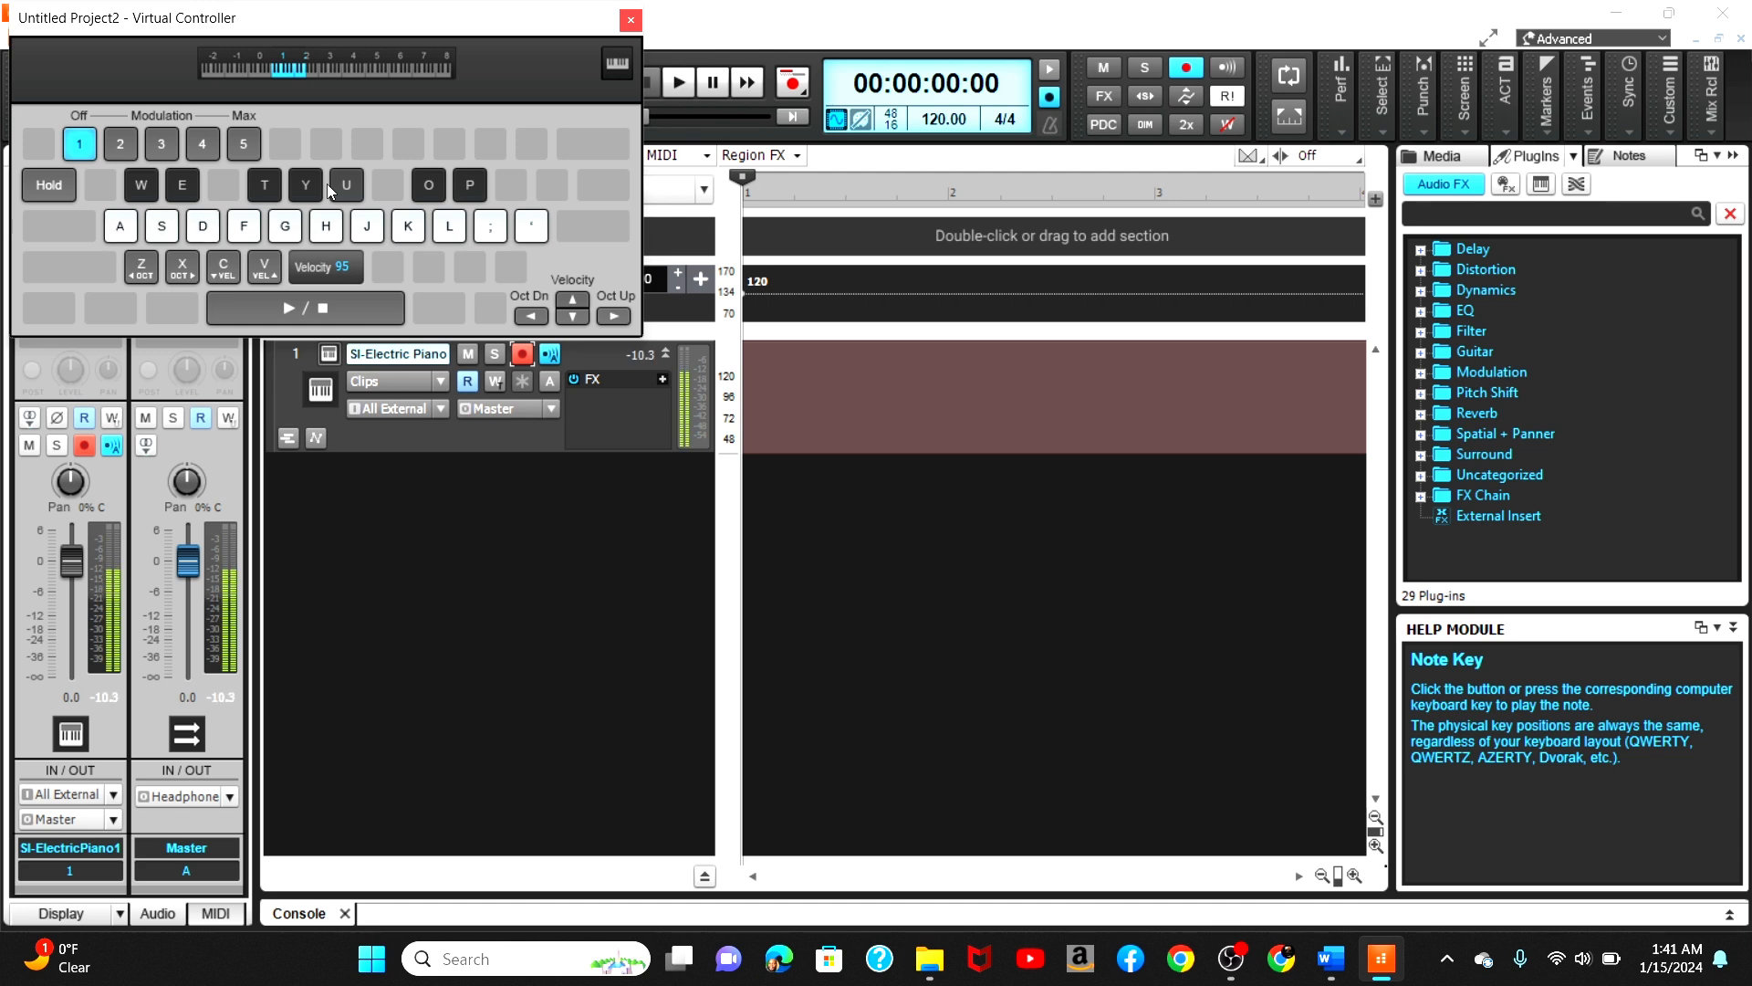
pyautogui.press('k')
pyautogui.press('x')
pyautogui.press('s')
pyautogui.press('k')
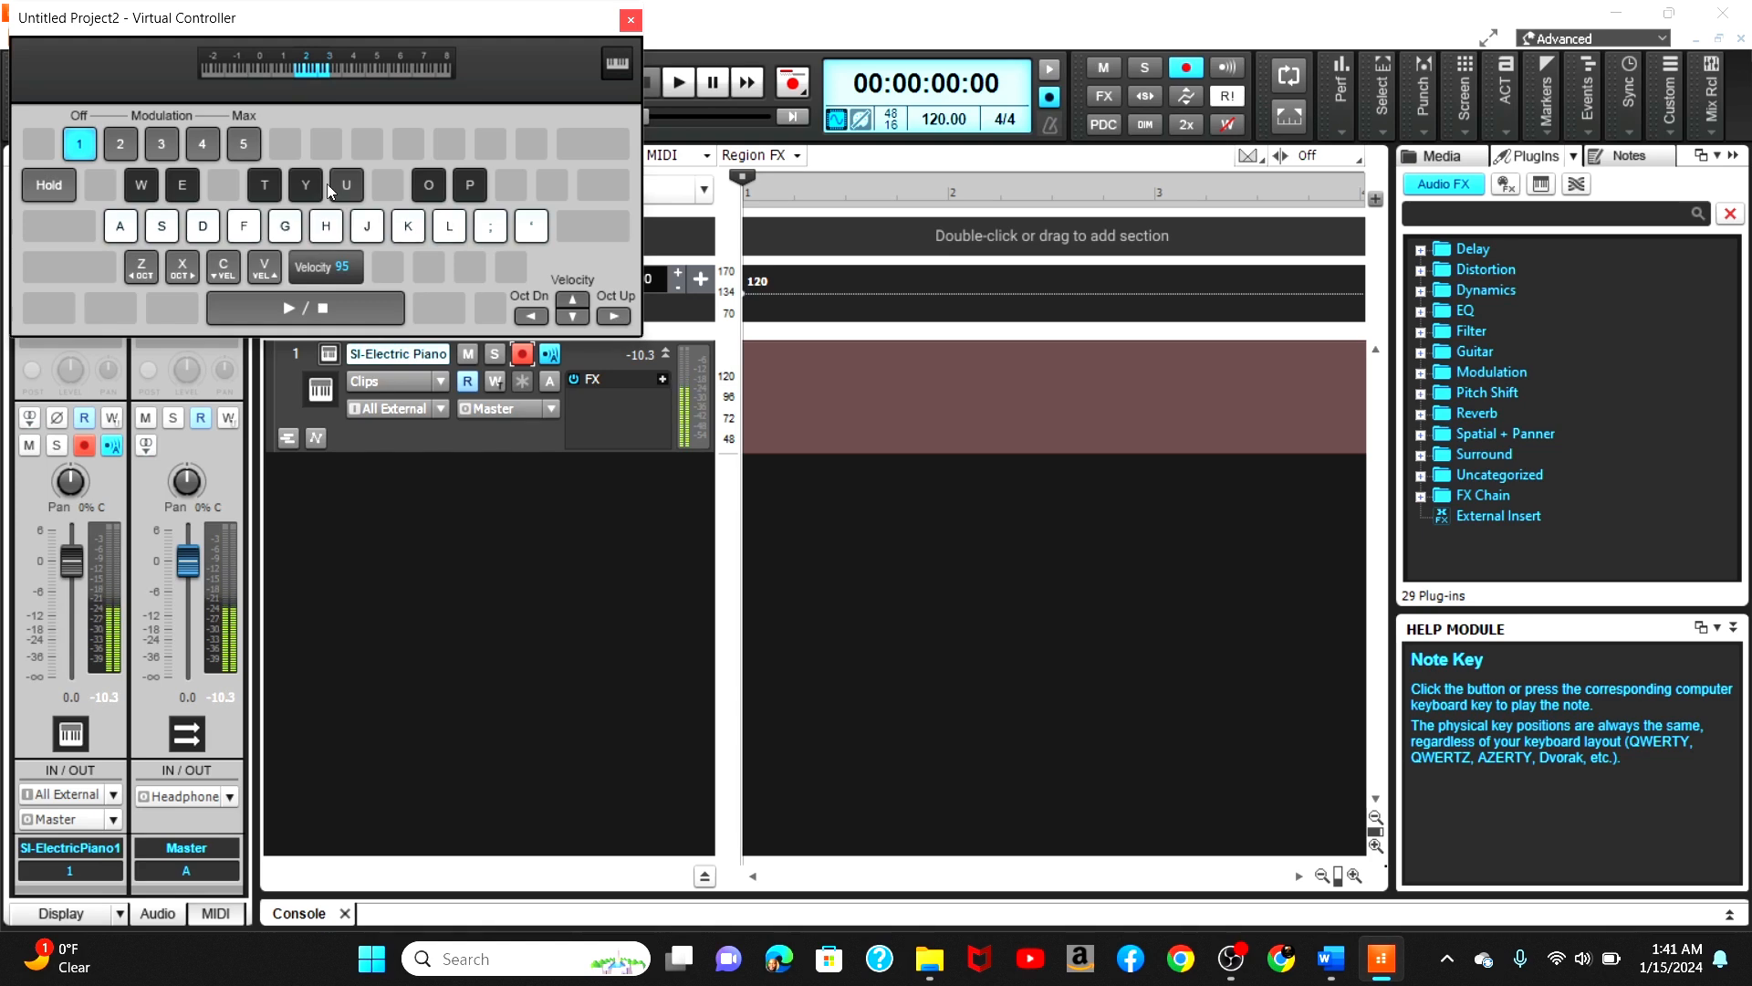
# Step: Record a short take of notes with the virtual keyboard and stop the transport
pyautogui.press('p')
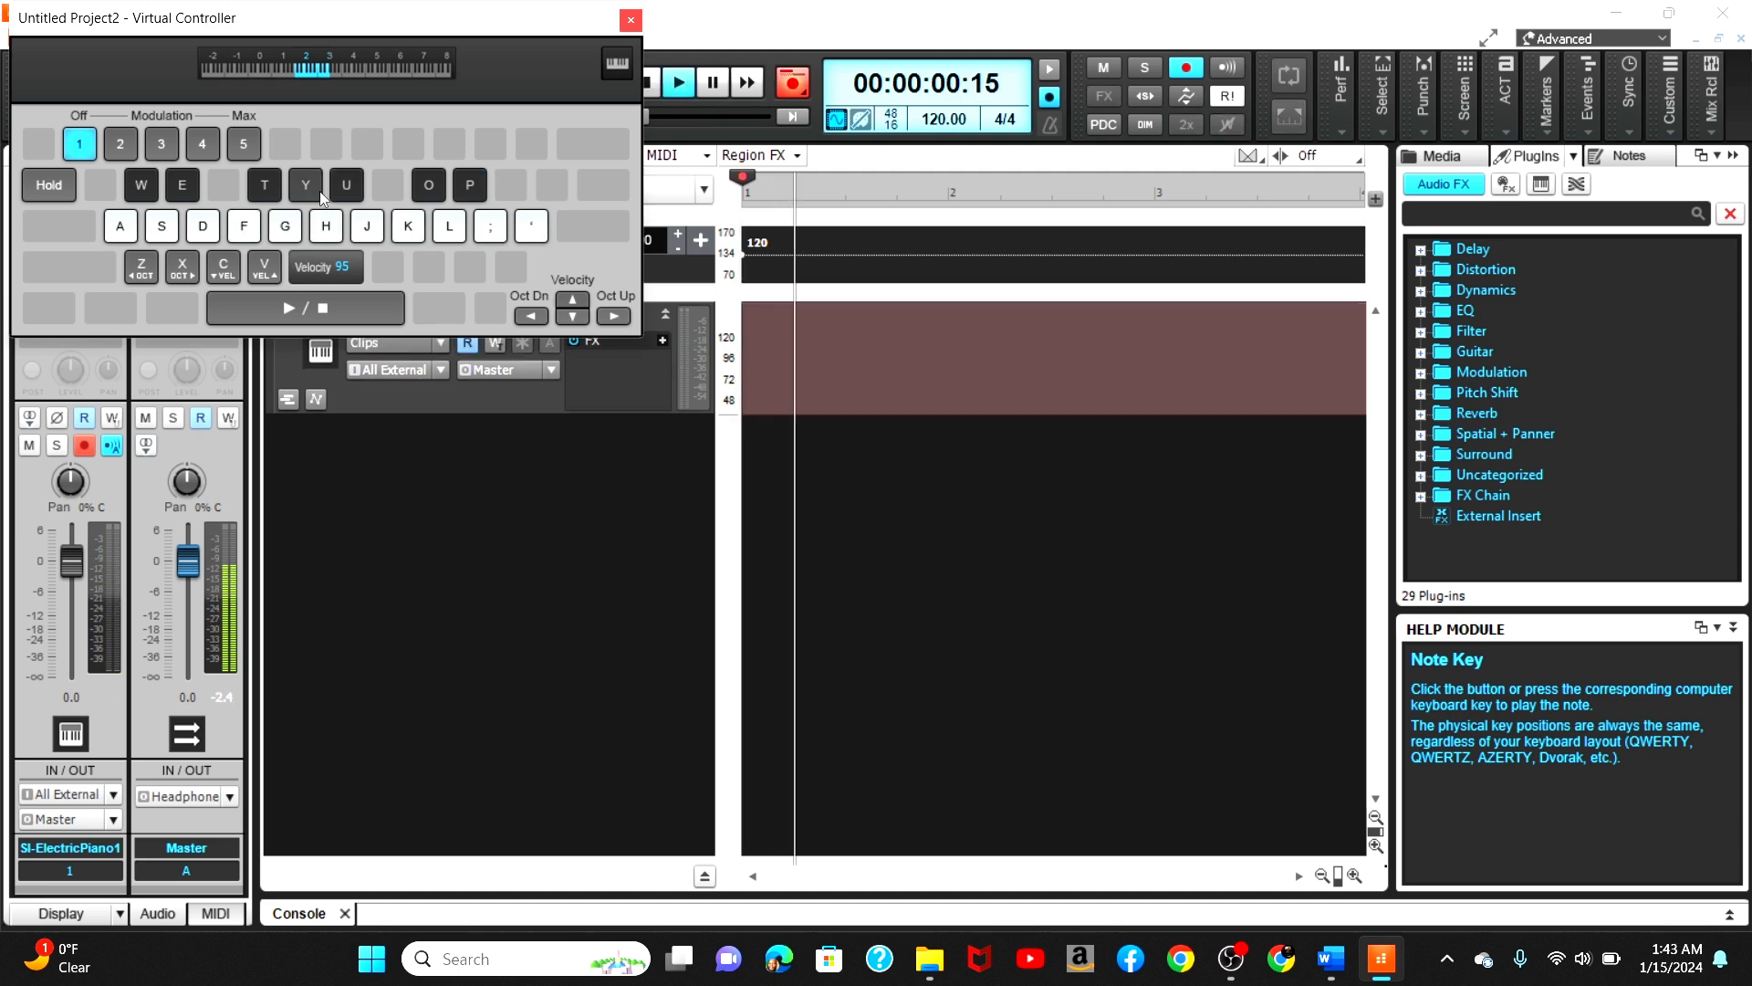
pyautogui.press('o')
pyautogui.press('o')
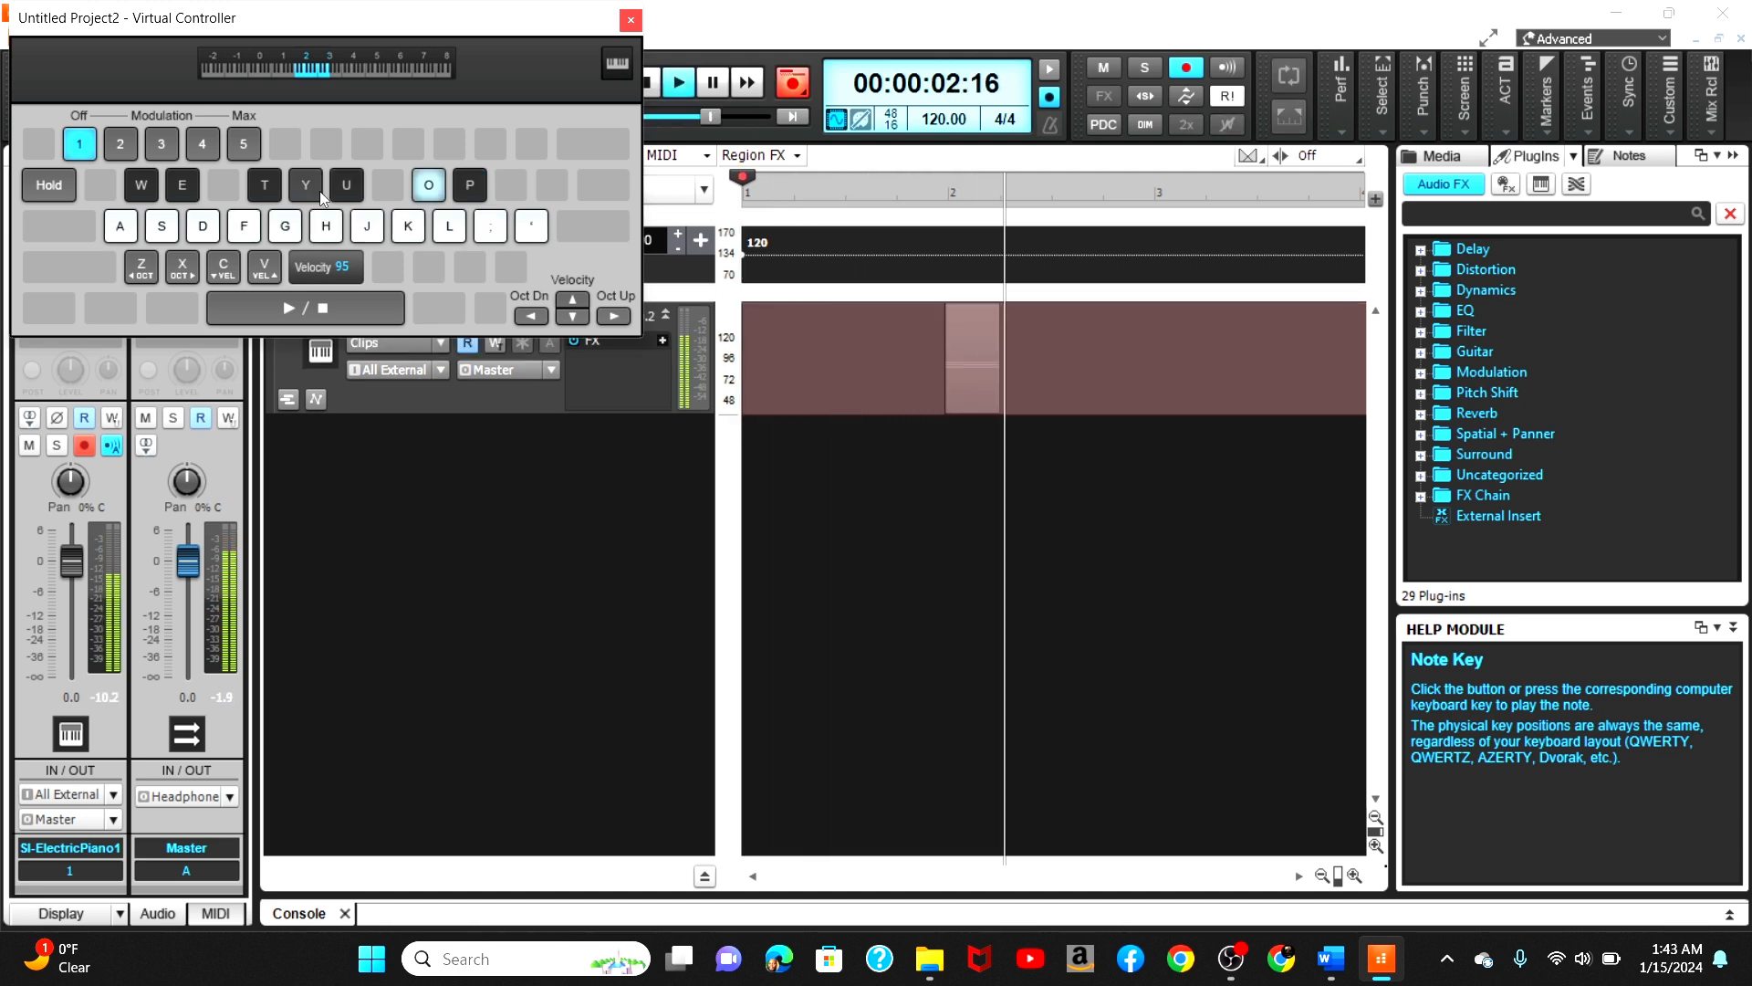
pyautogui.press('o')
pyautogui.press('o')
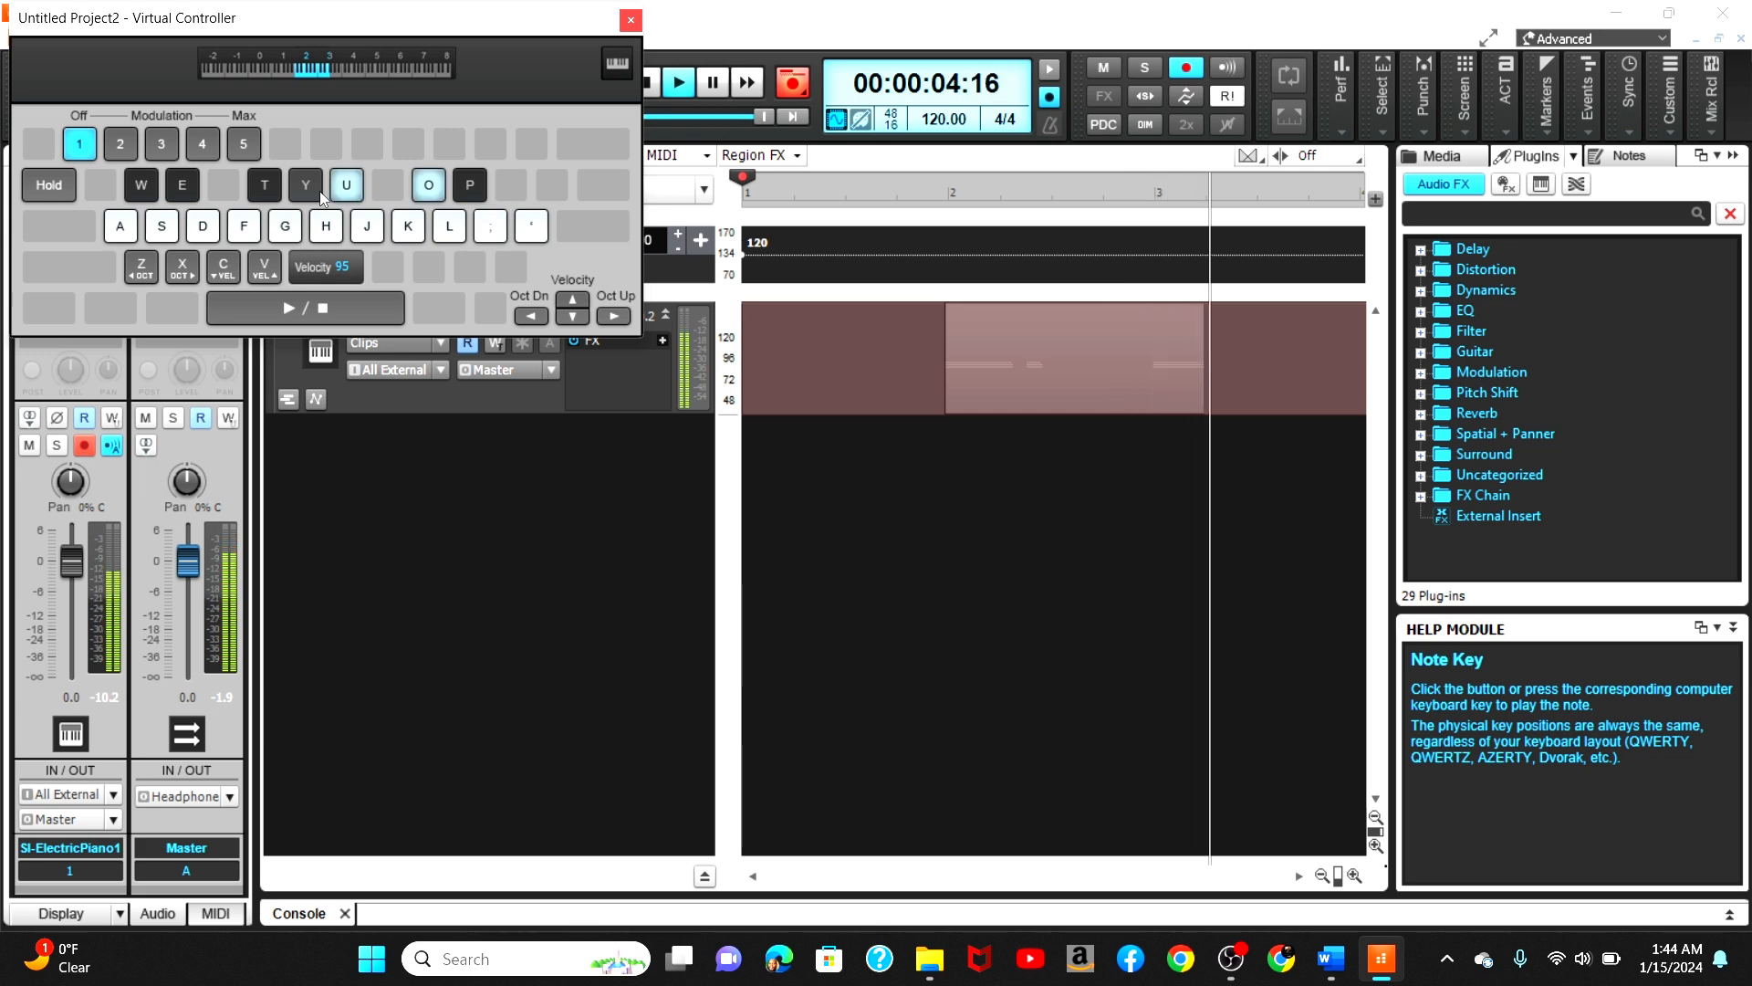
pyautogui.press('space')
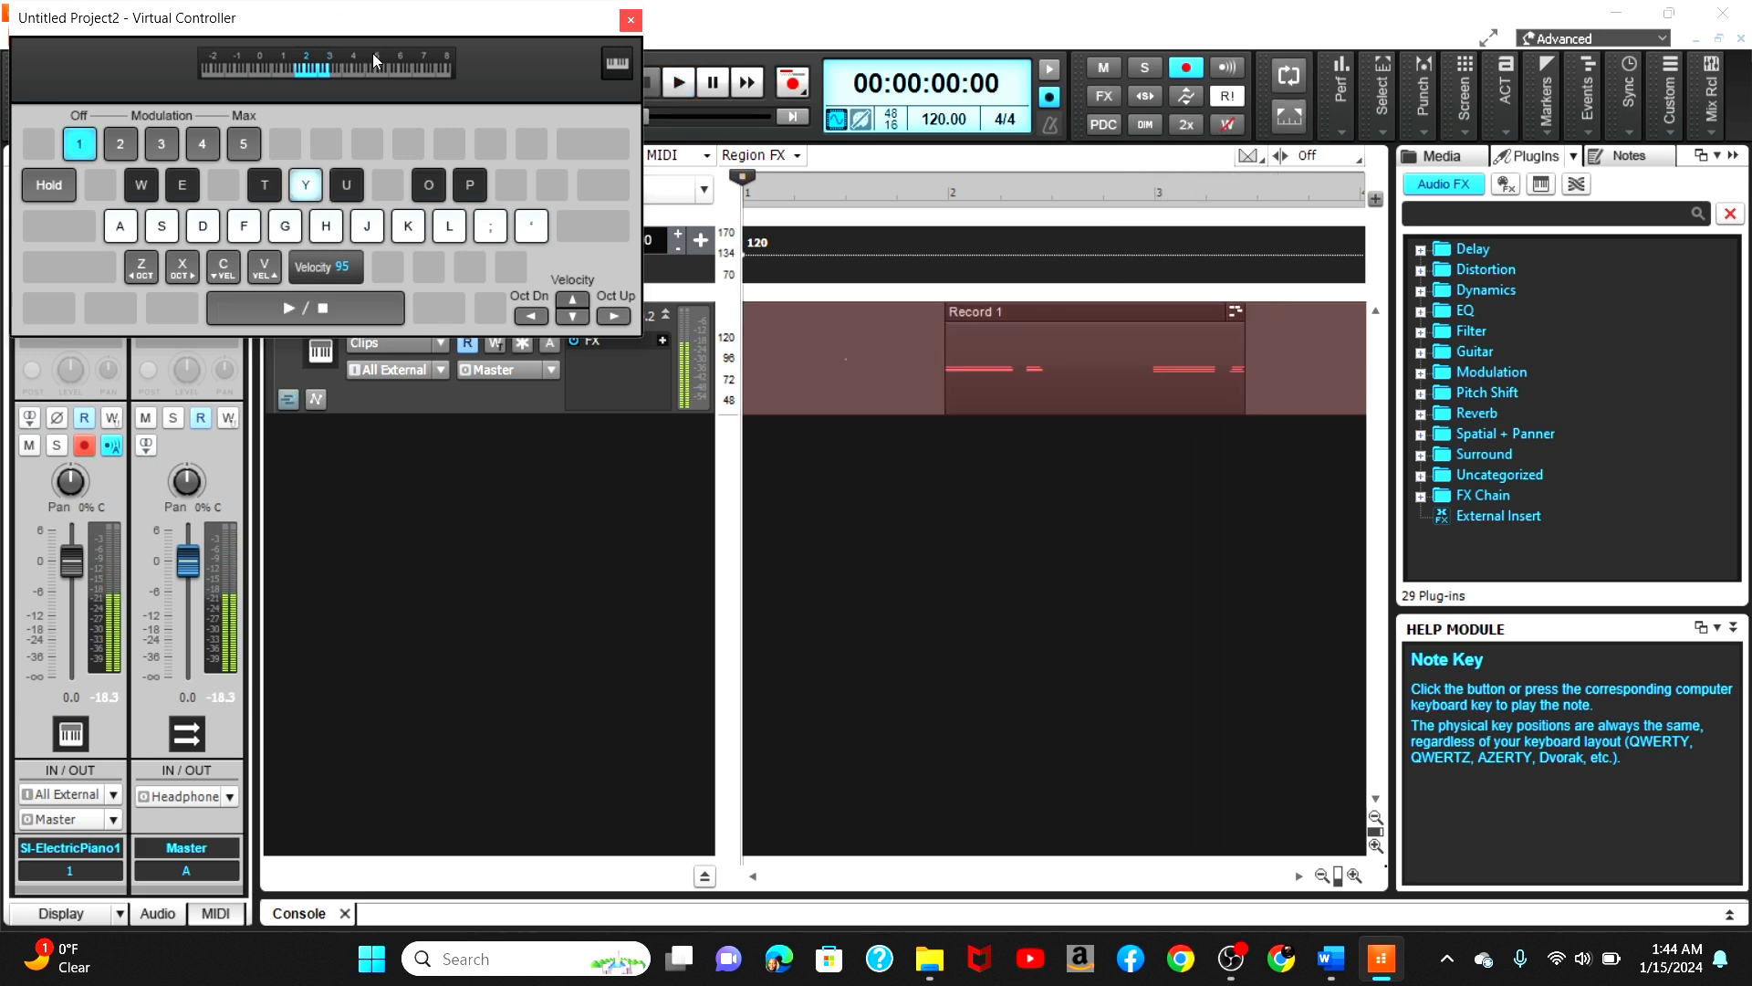
# Step: Close the virtual controller and undo the recorded take
pyautogui.click(631, 20)
pyautogui.hotkey('ctrl', 'z')
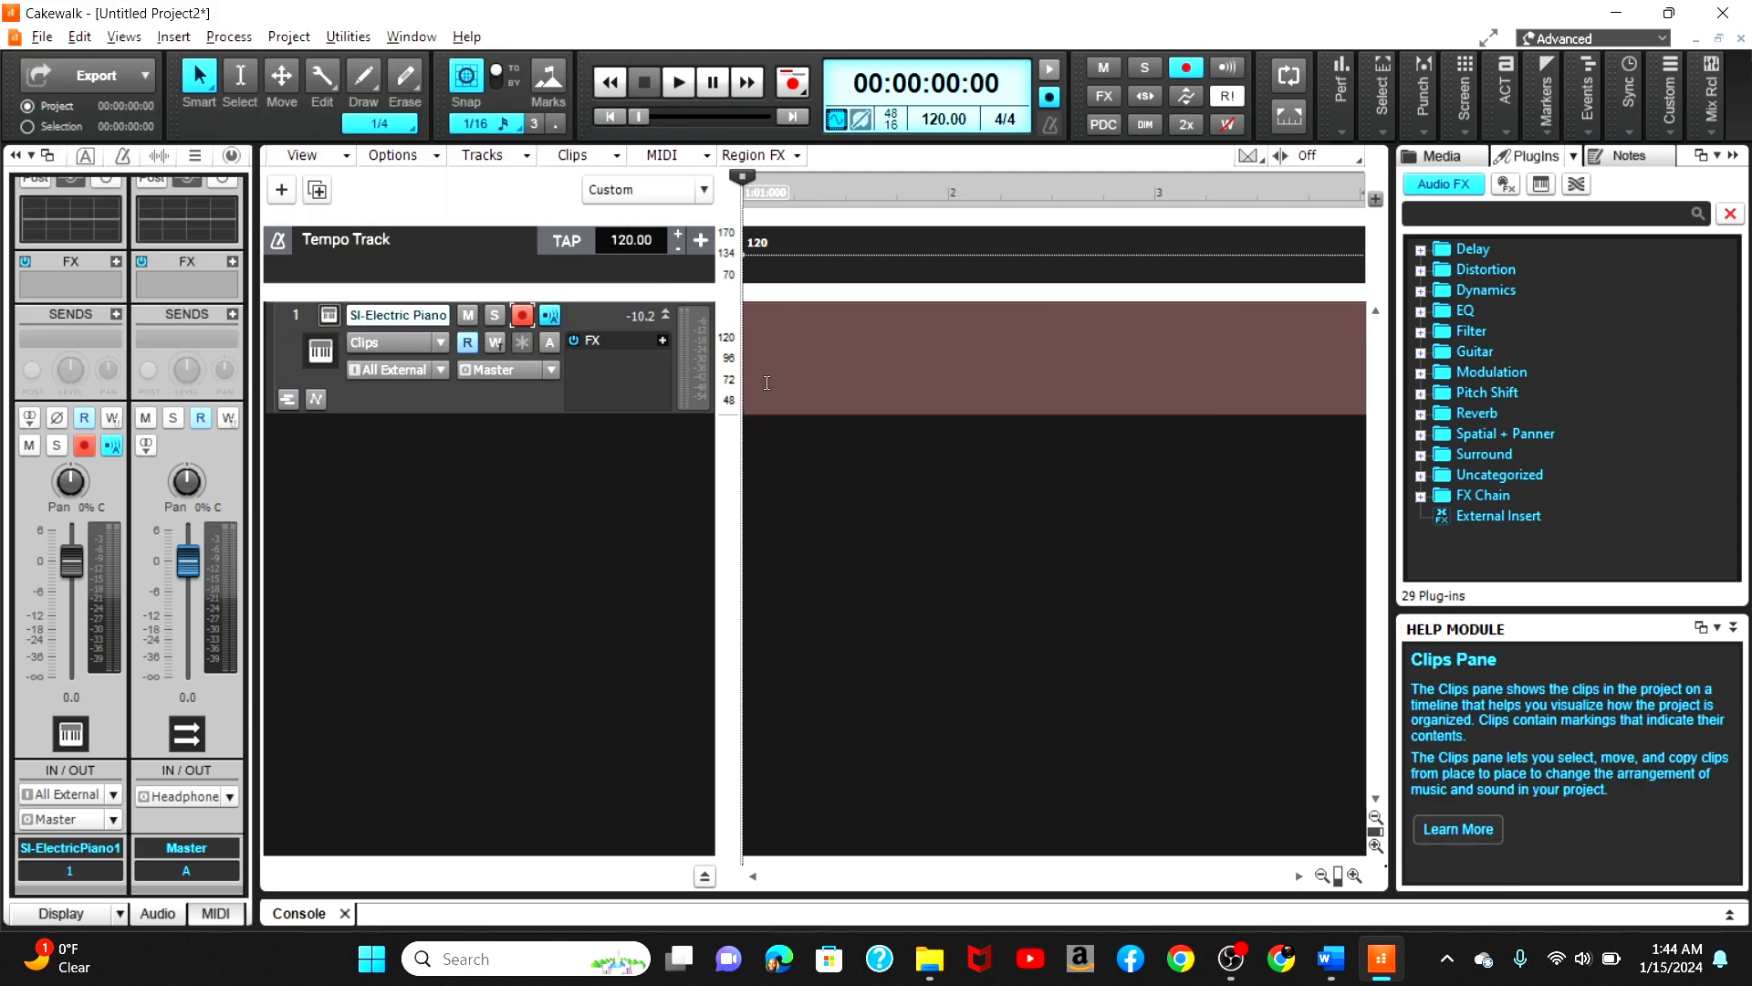
# Step: Tap a tempo of 106 BPM and insert it as a tempo change at the current time
pyautogui.click(561, 241)
pyautogui.click(561, 240)
pyautogui.click(556, 244)
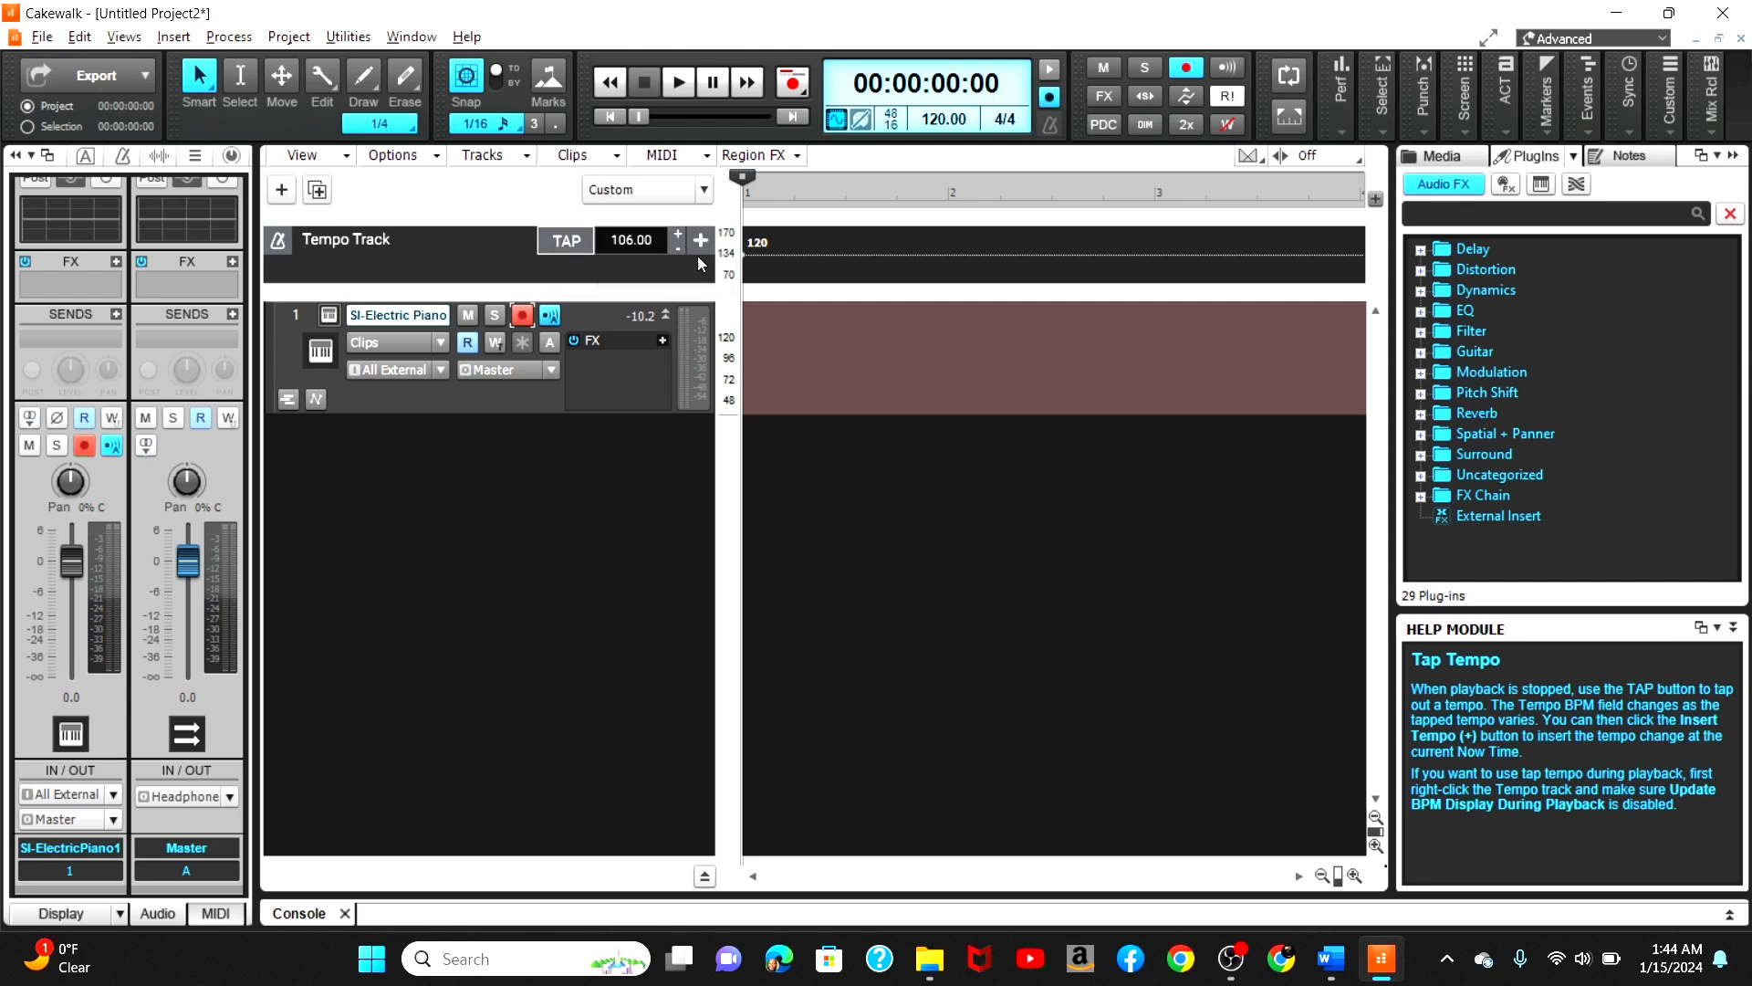
pyautogui.click(701, 241)
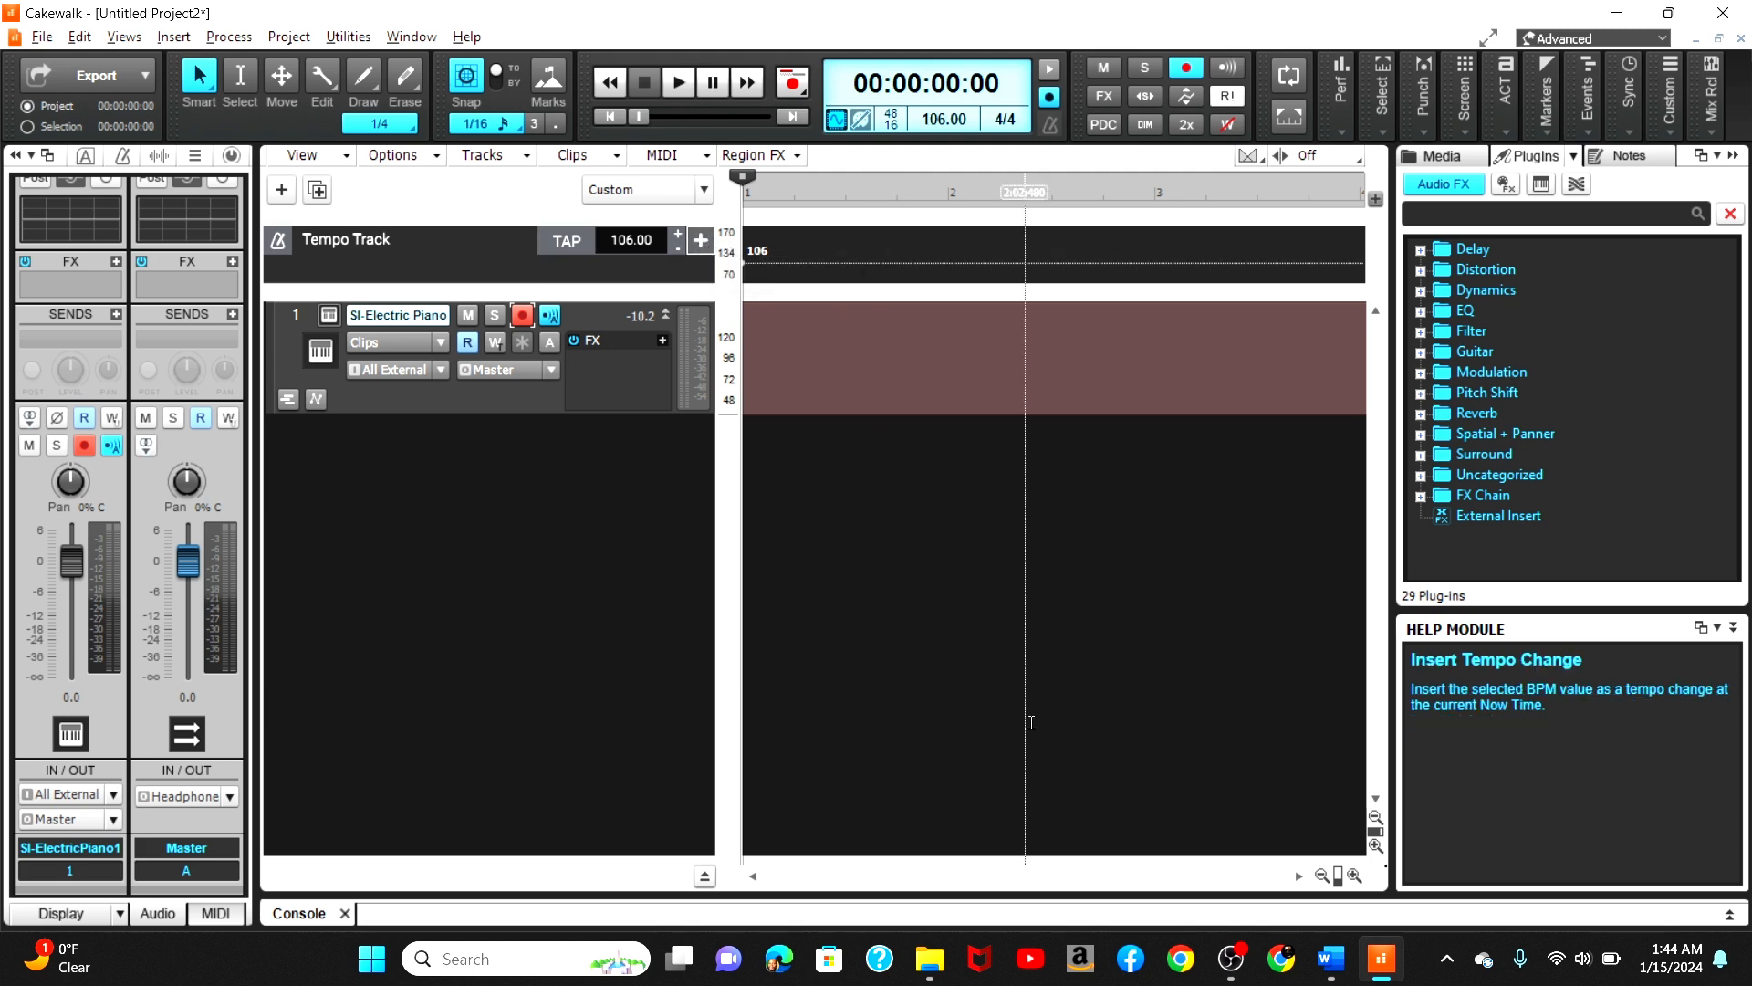
# Step: Open the virtual controller, shift the keyboard up an octave and play a few test notes
pyautogui.click(1328, 877)
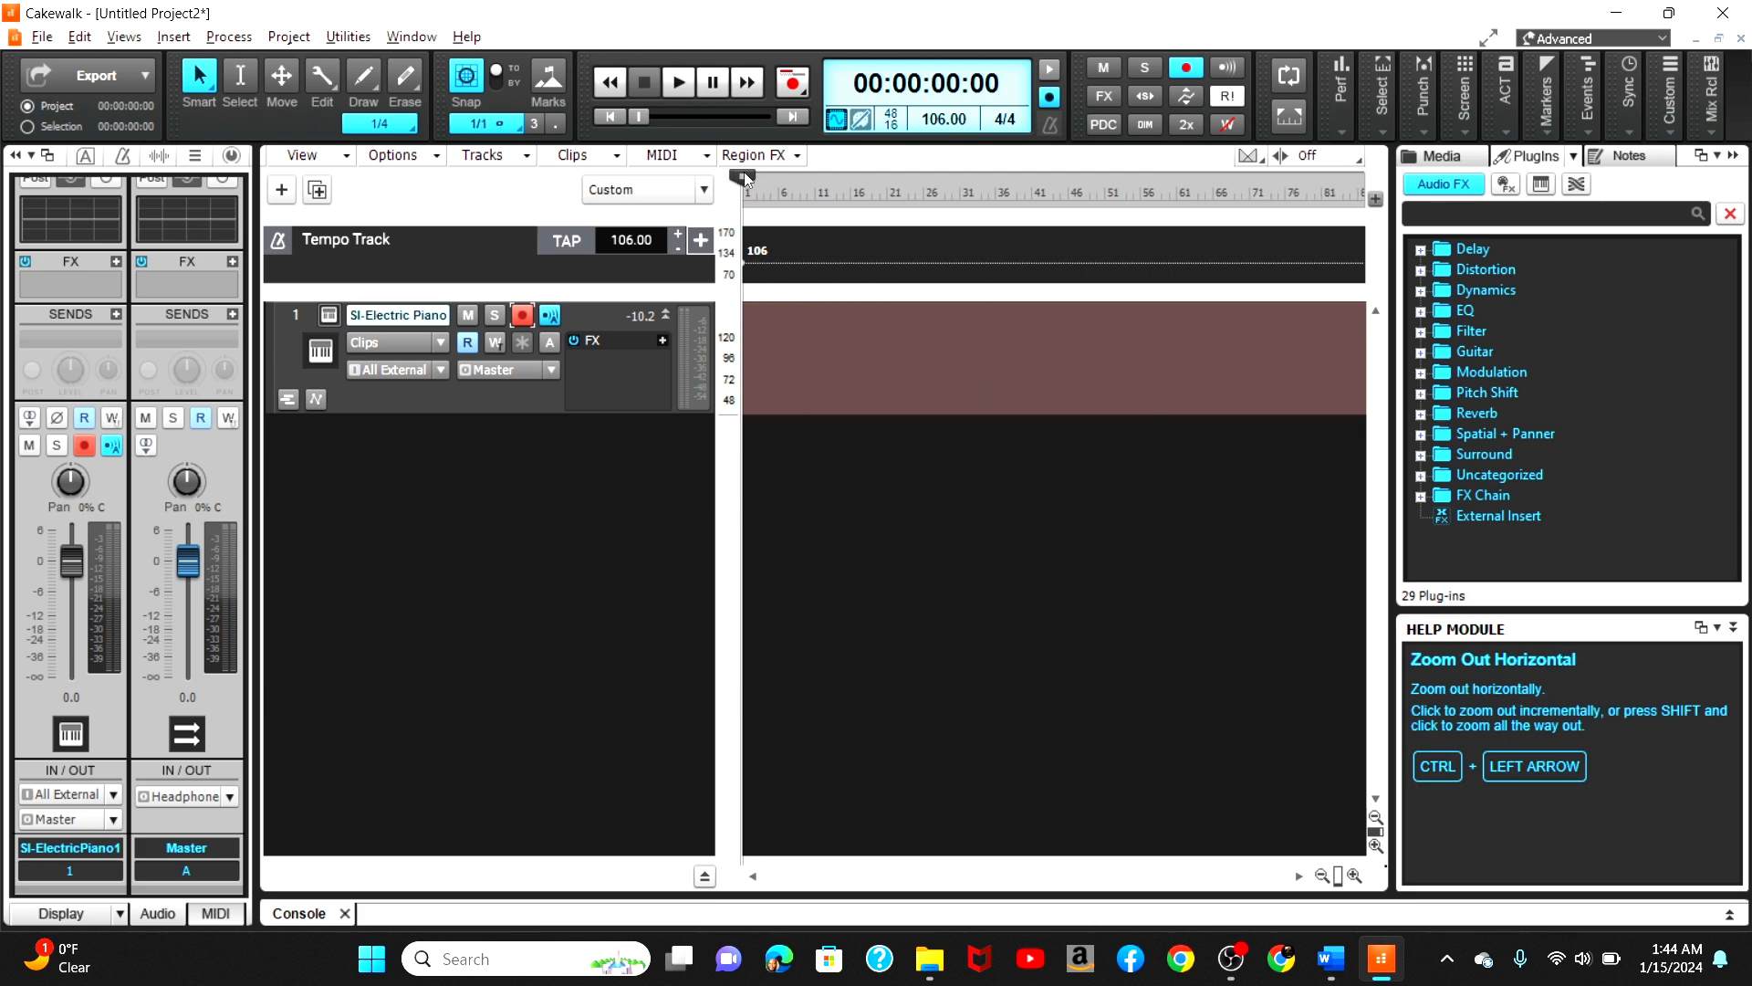
pyautogui.click(1354, 876)
pyautogui.click(1354, 876)
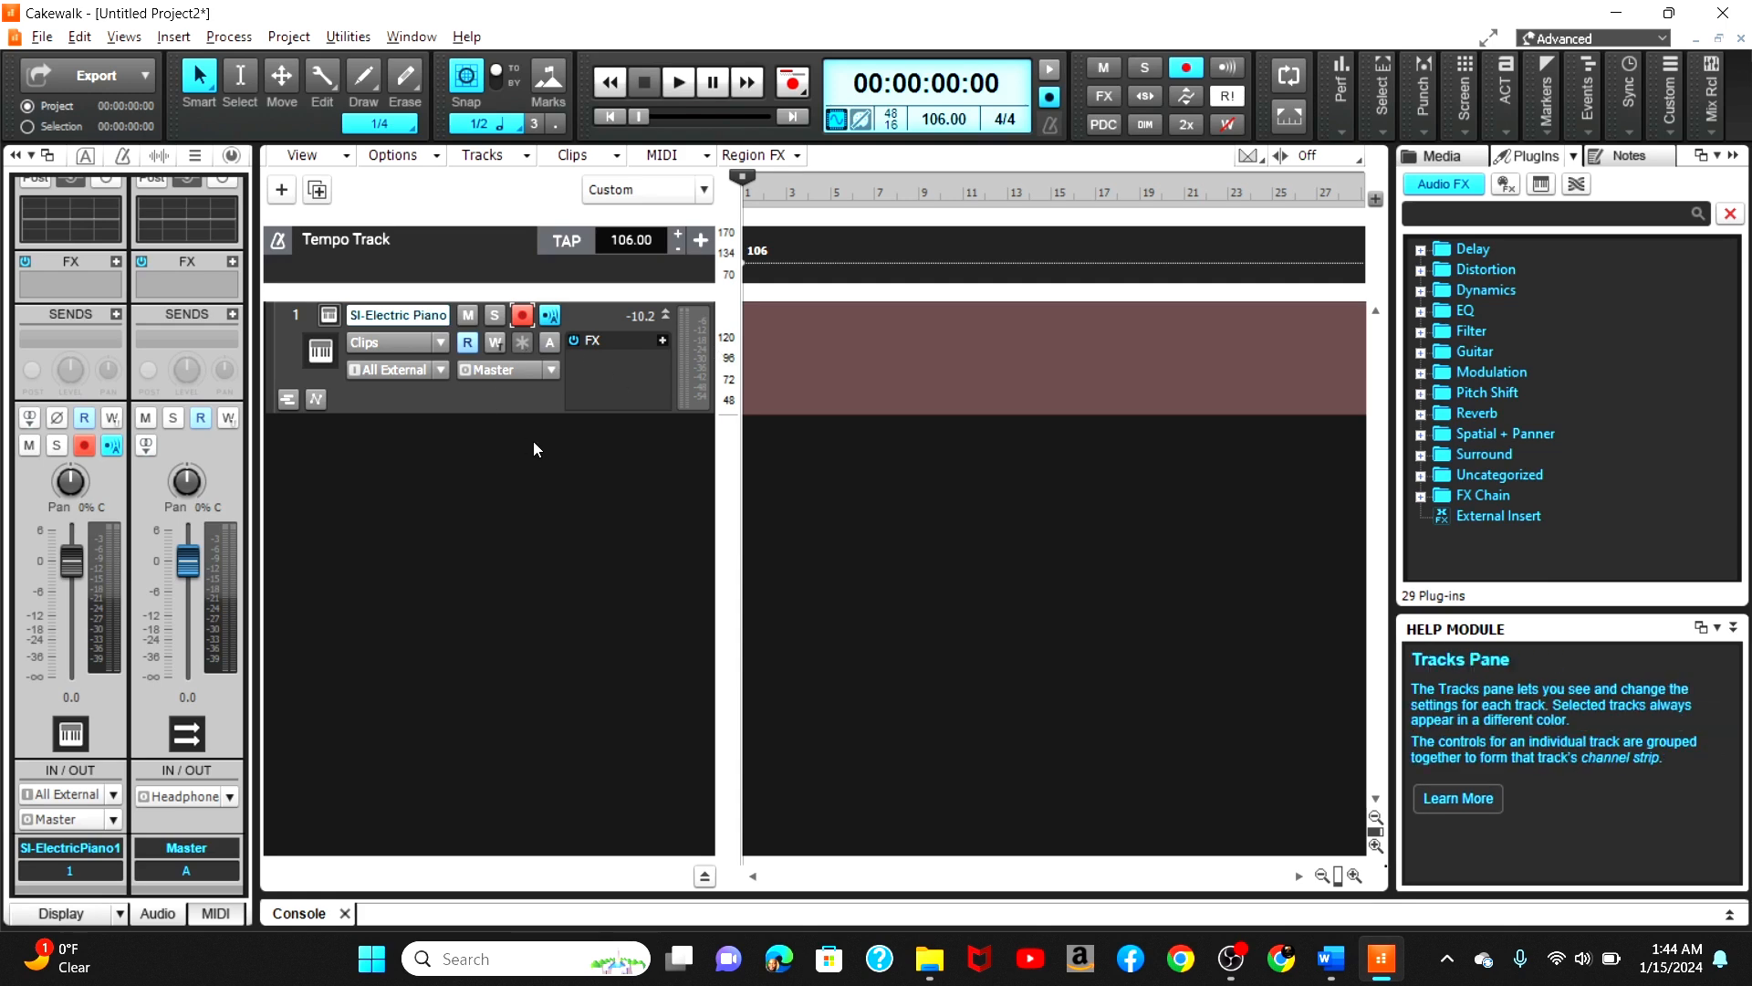
pyautogui.hotkey('alt', '0')
pyautogui.press('x')
pyautogui.press('a')
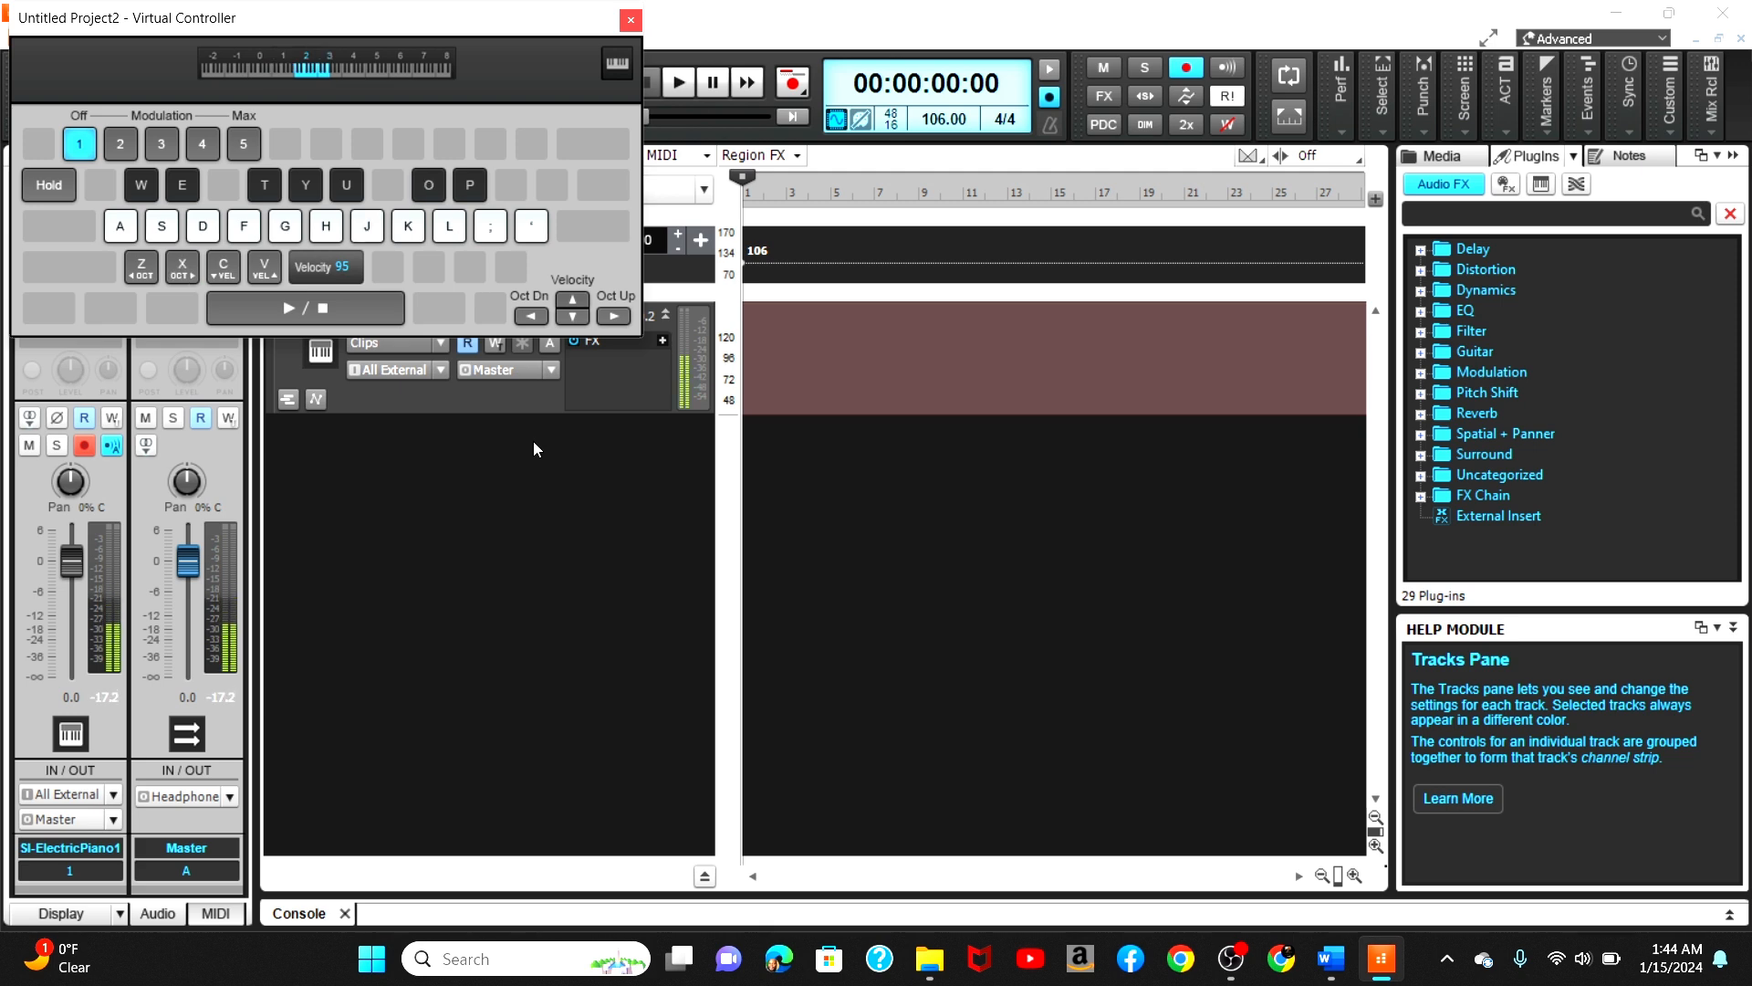
pyautogui.press('o')
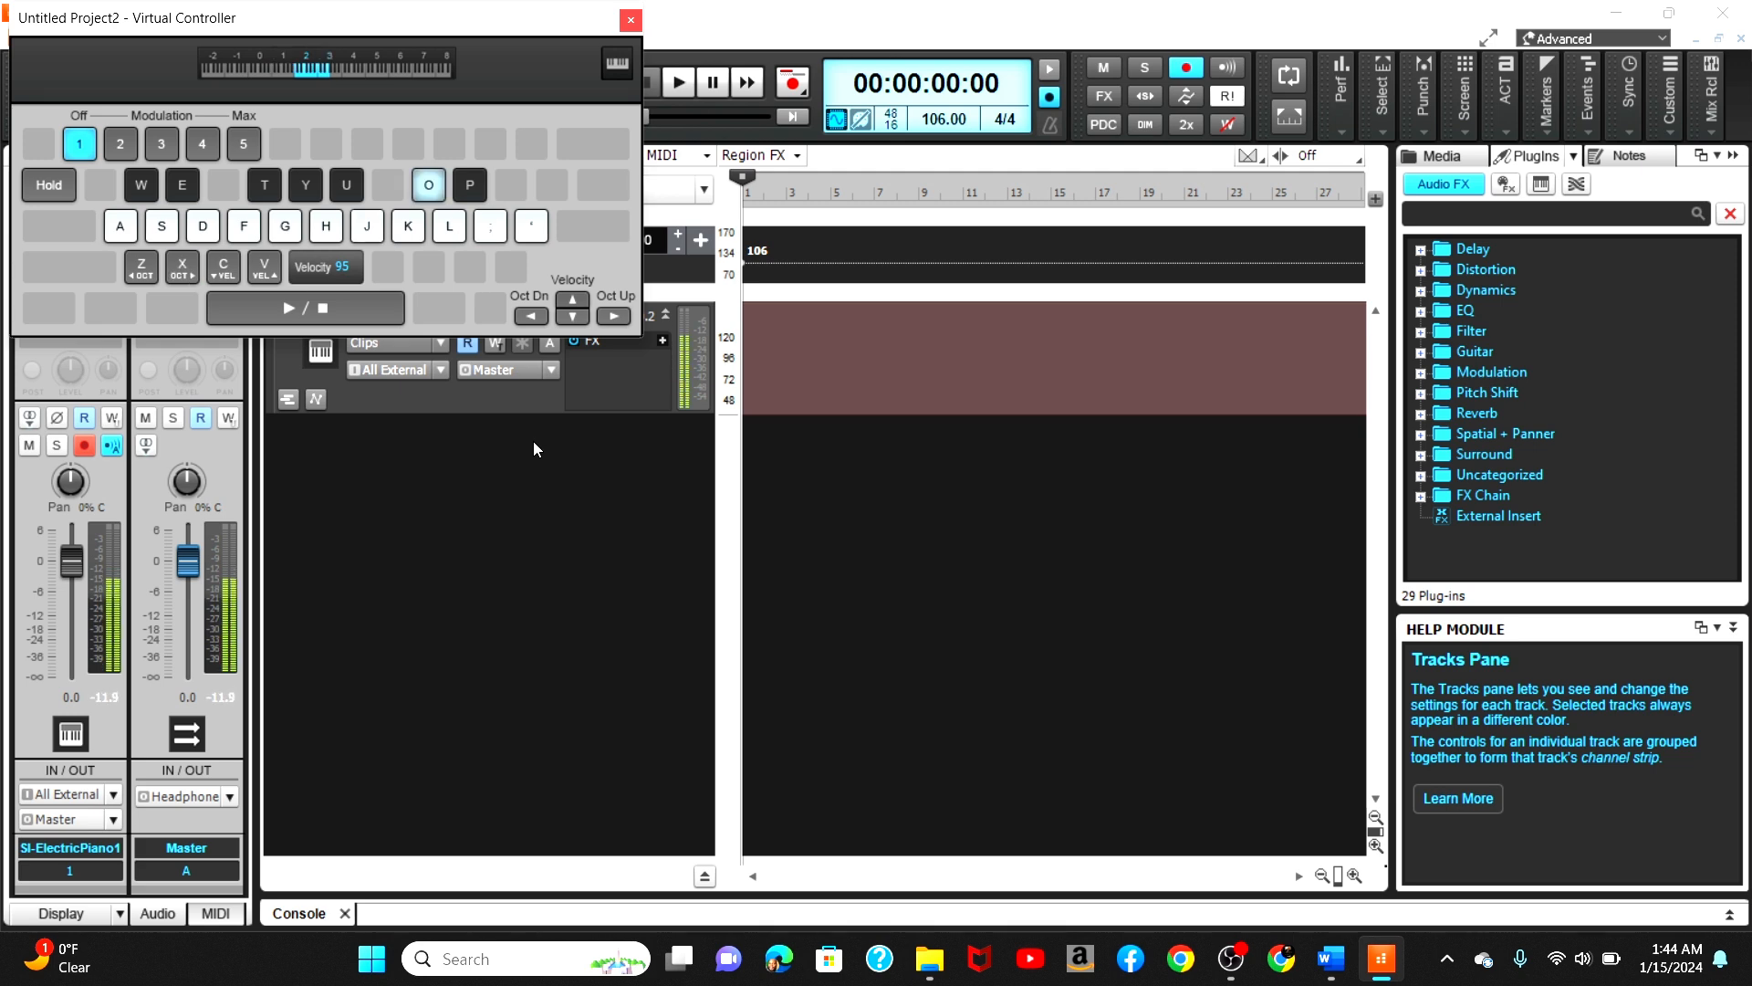
pyautogui.press('u')
pyautogui.press('o')
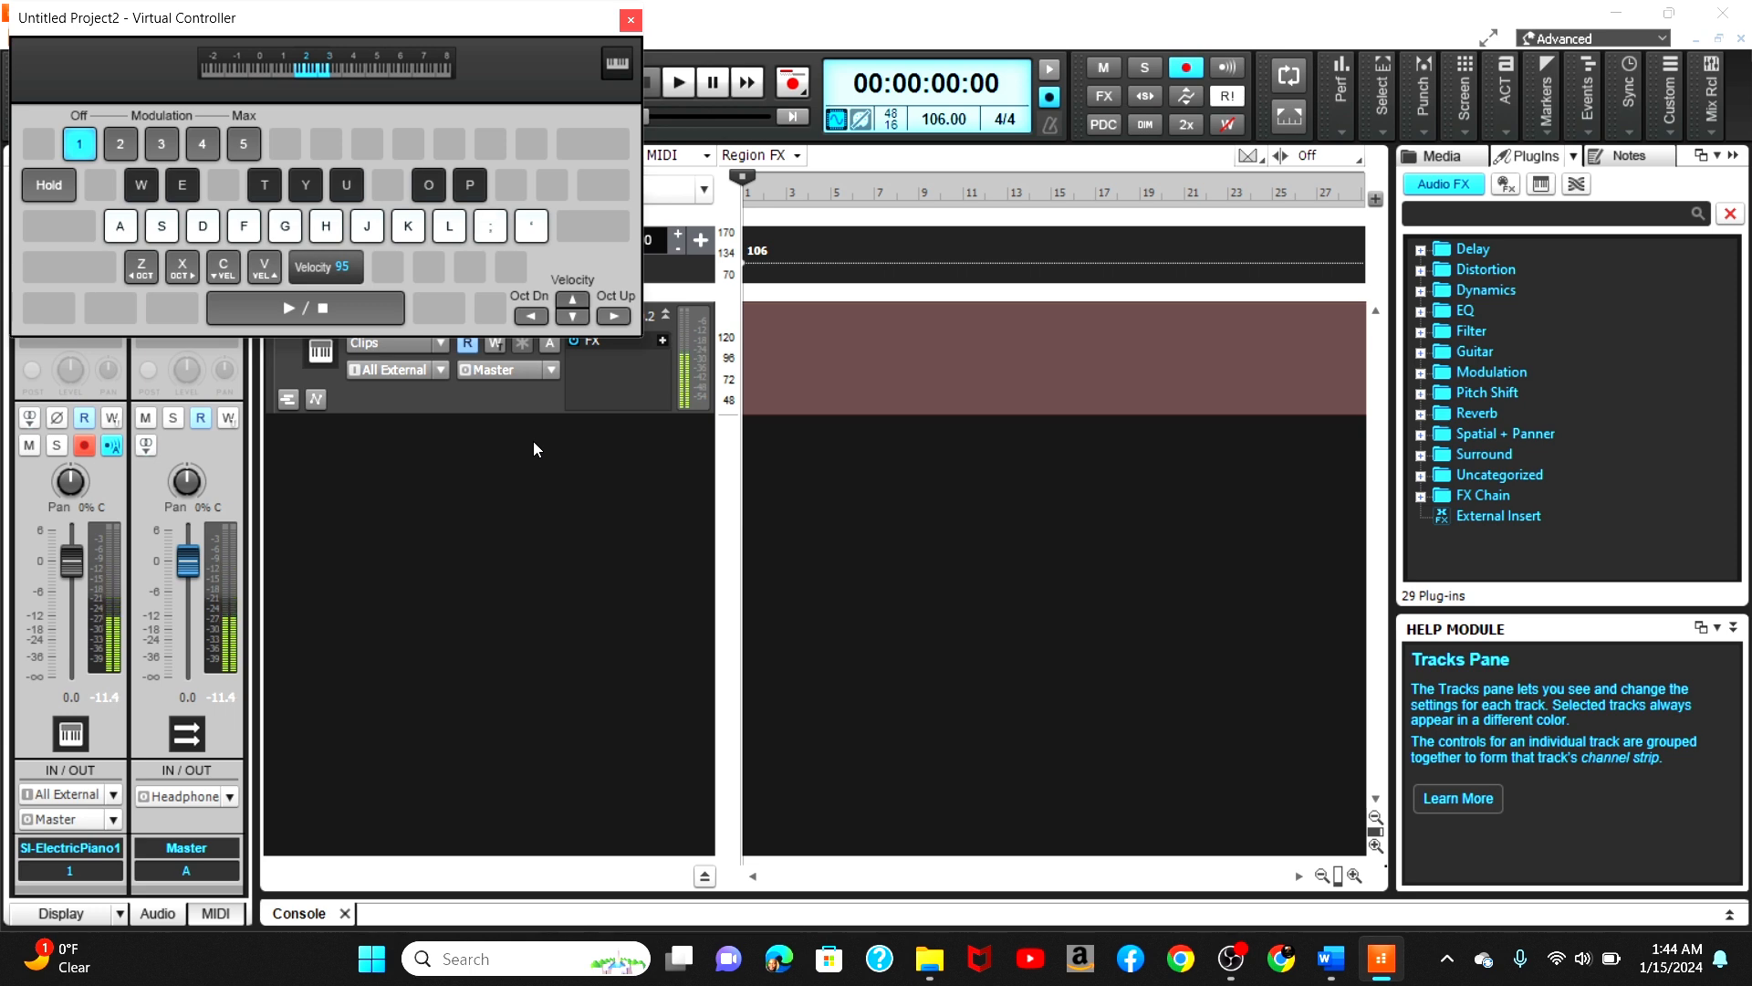
# Step: Record a new take of notes on the virtual keyboard, stop the transport and close the virtual controller
pyautogui.press('space')
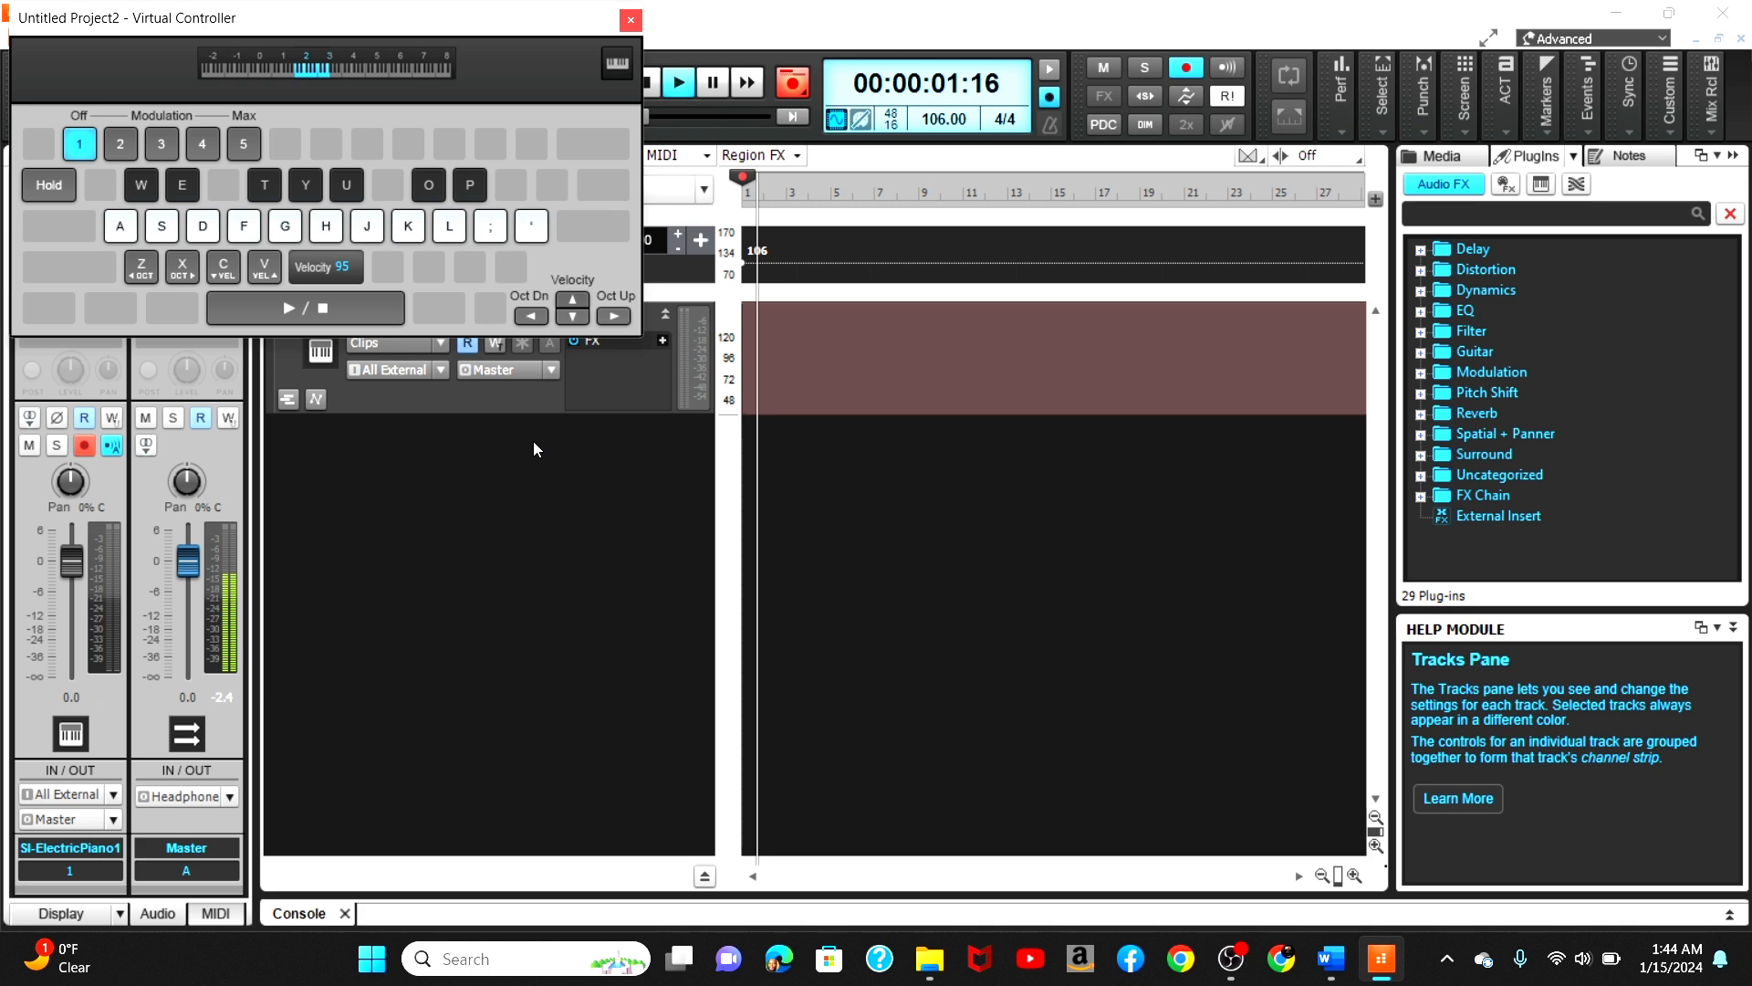
pyautogui.press('o')
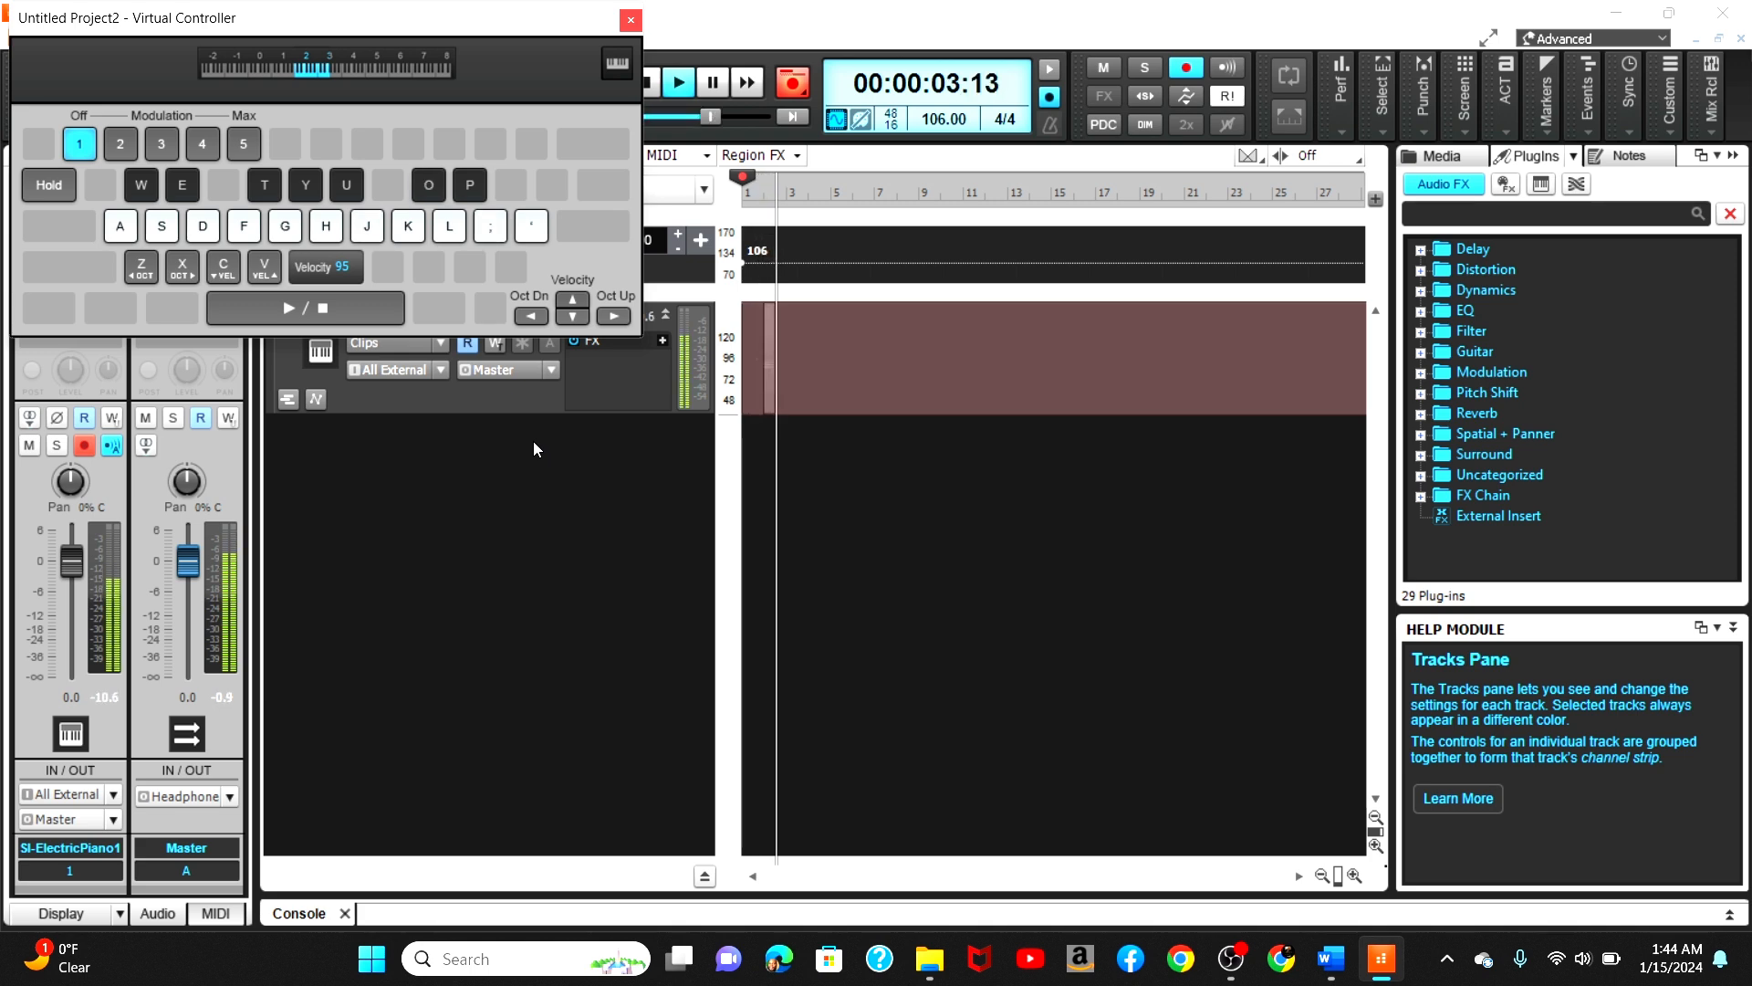
pyautogui.press('u')
pyautogui.press('o')
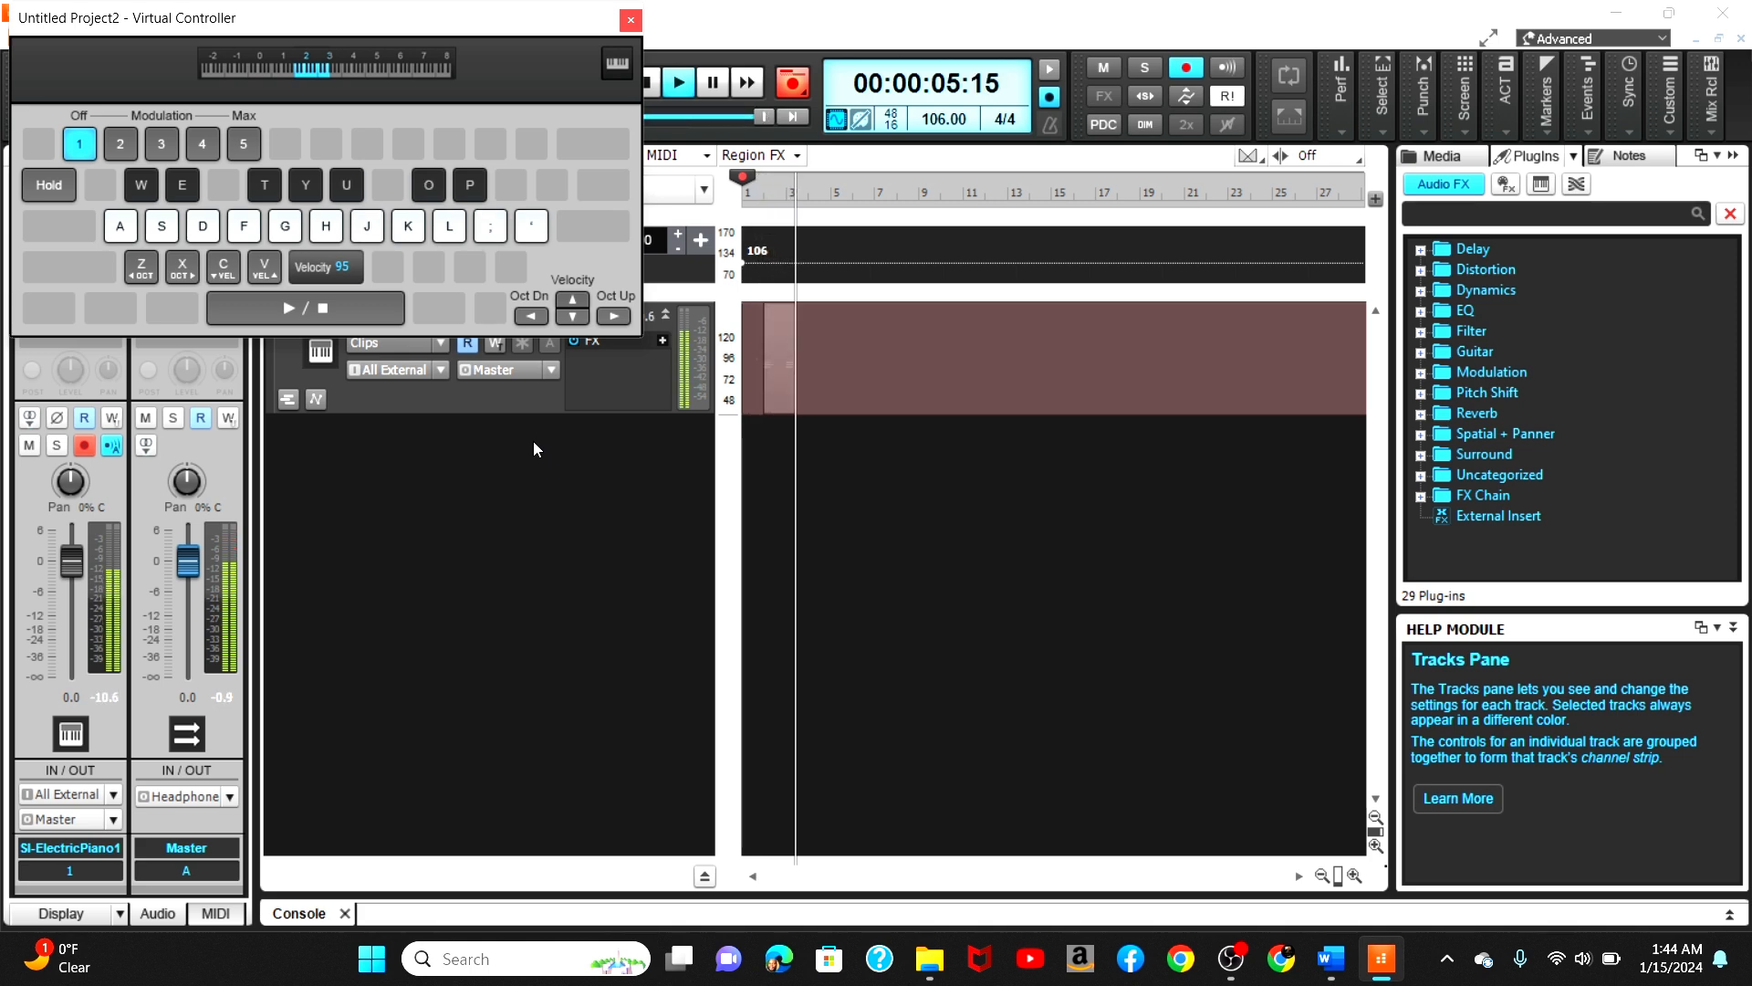
pyautogui.press('o')
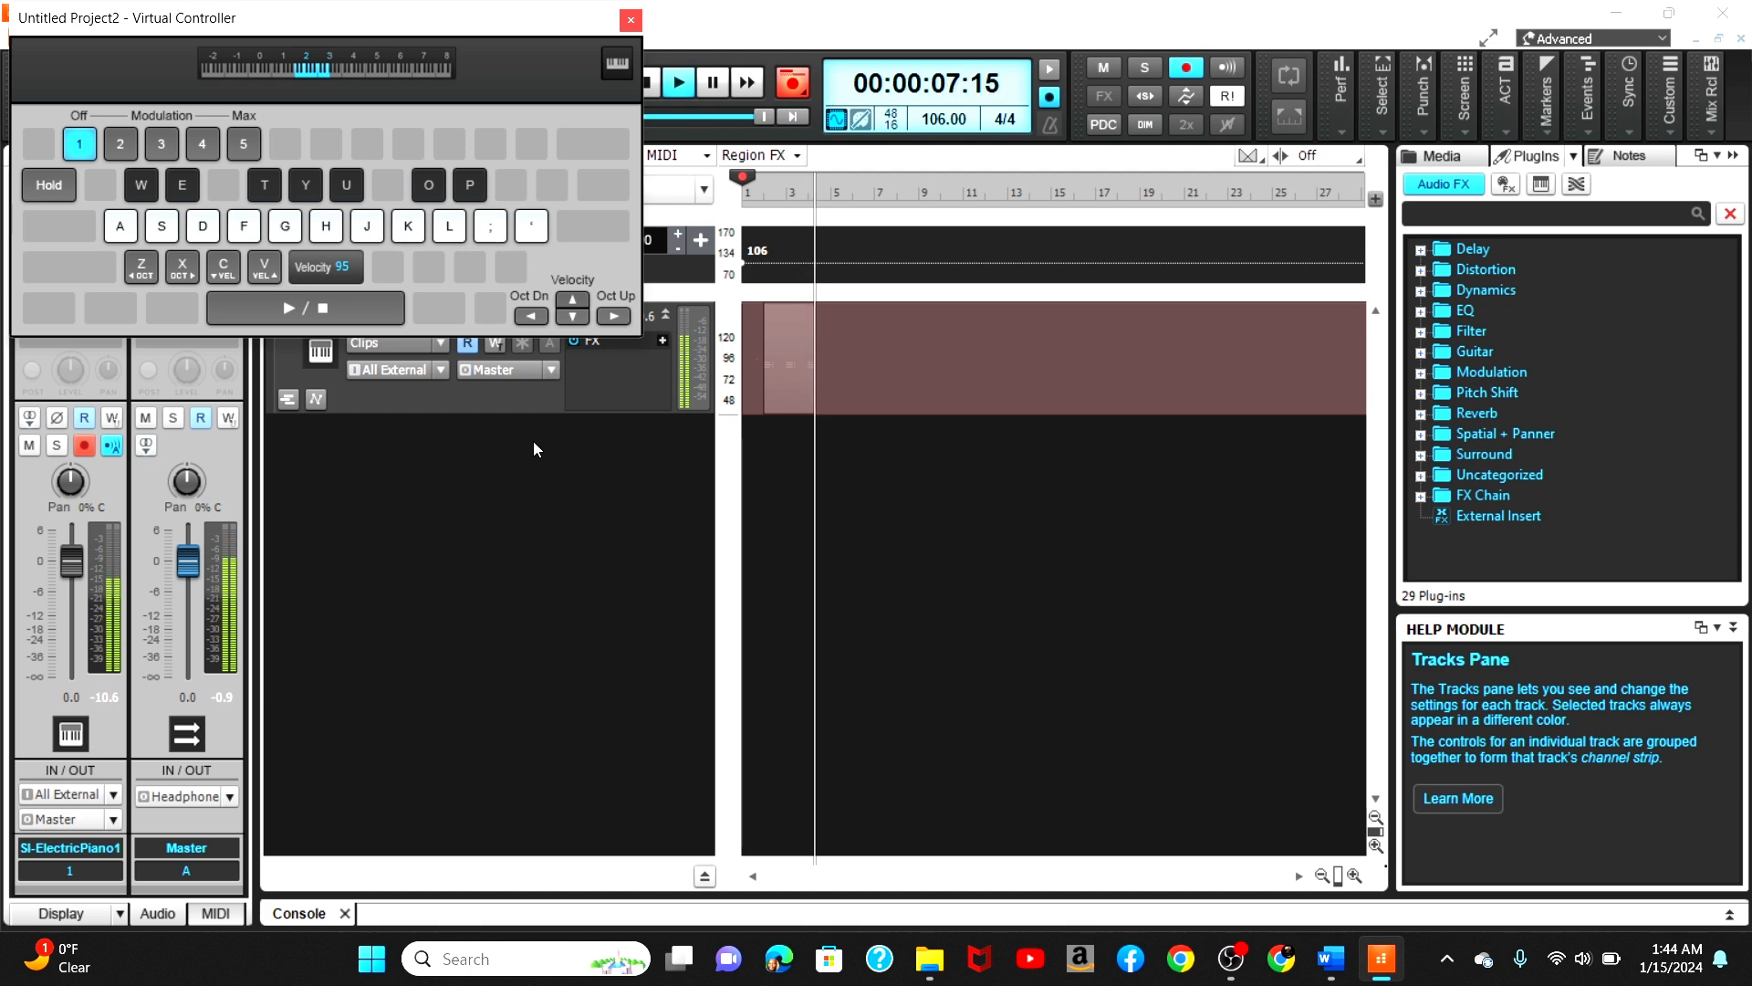
pyautogui.press('u')
pyautogui.press('o')
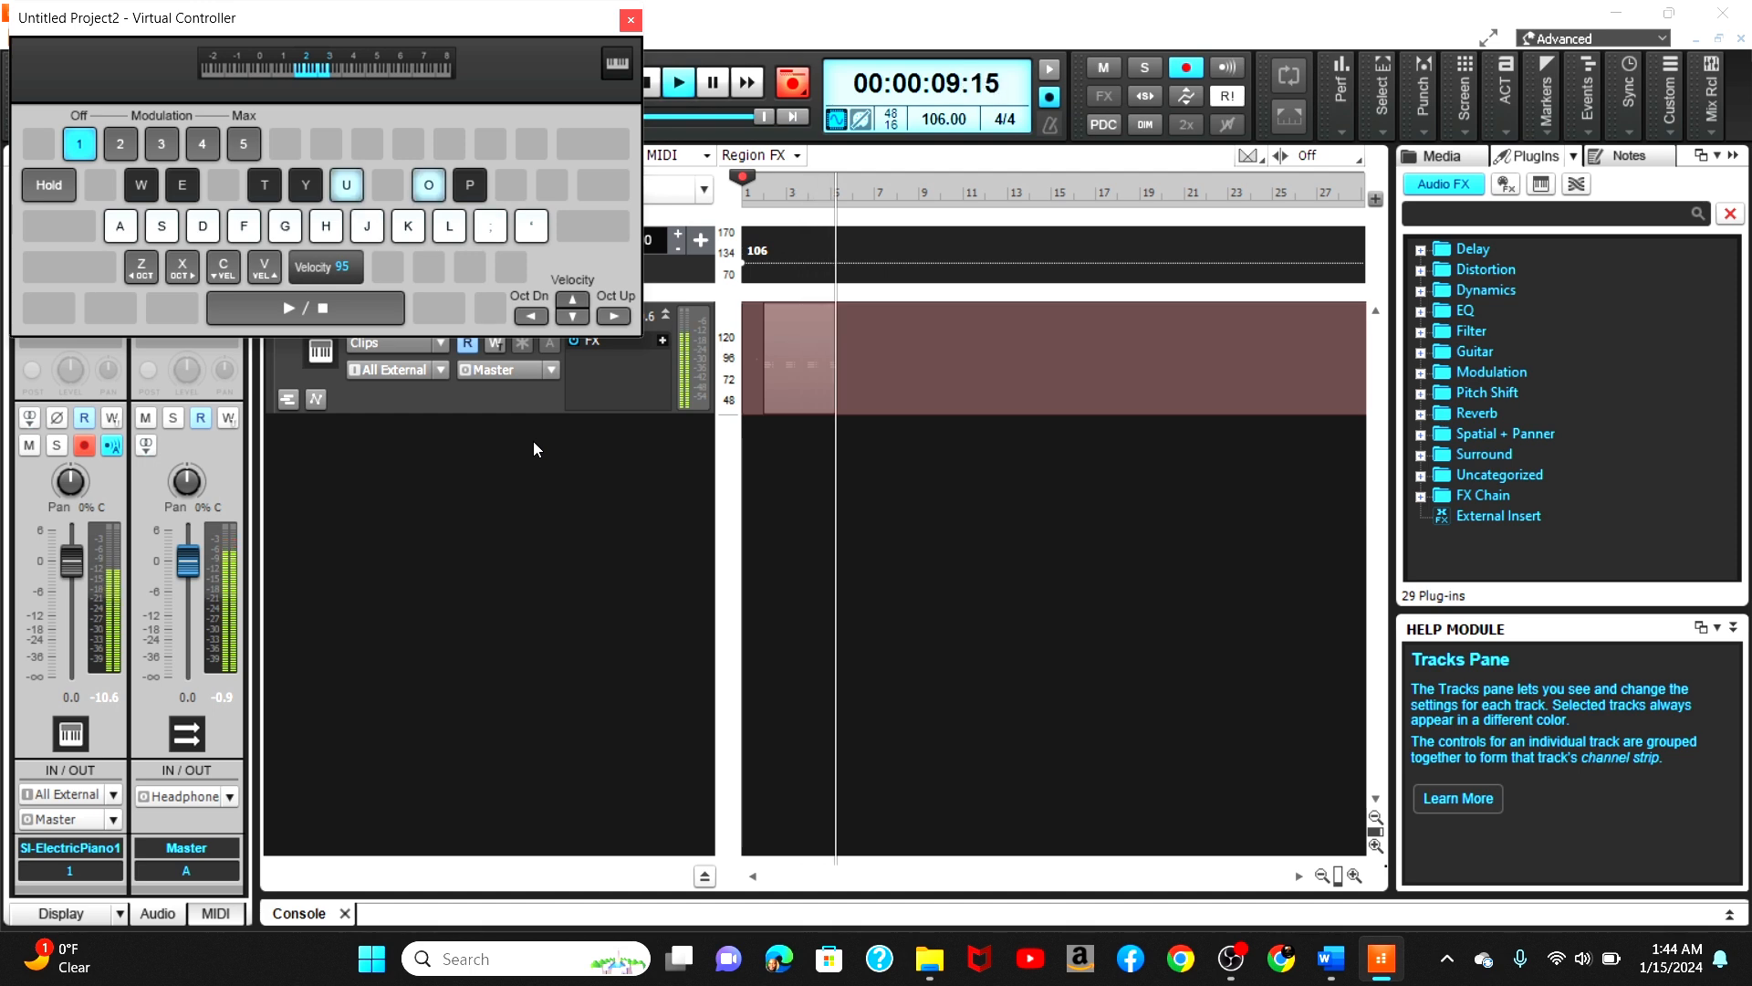
pyautogui.press('o')
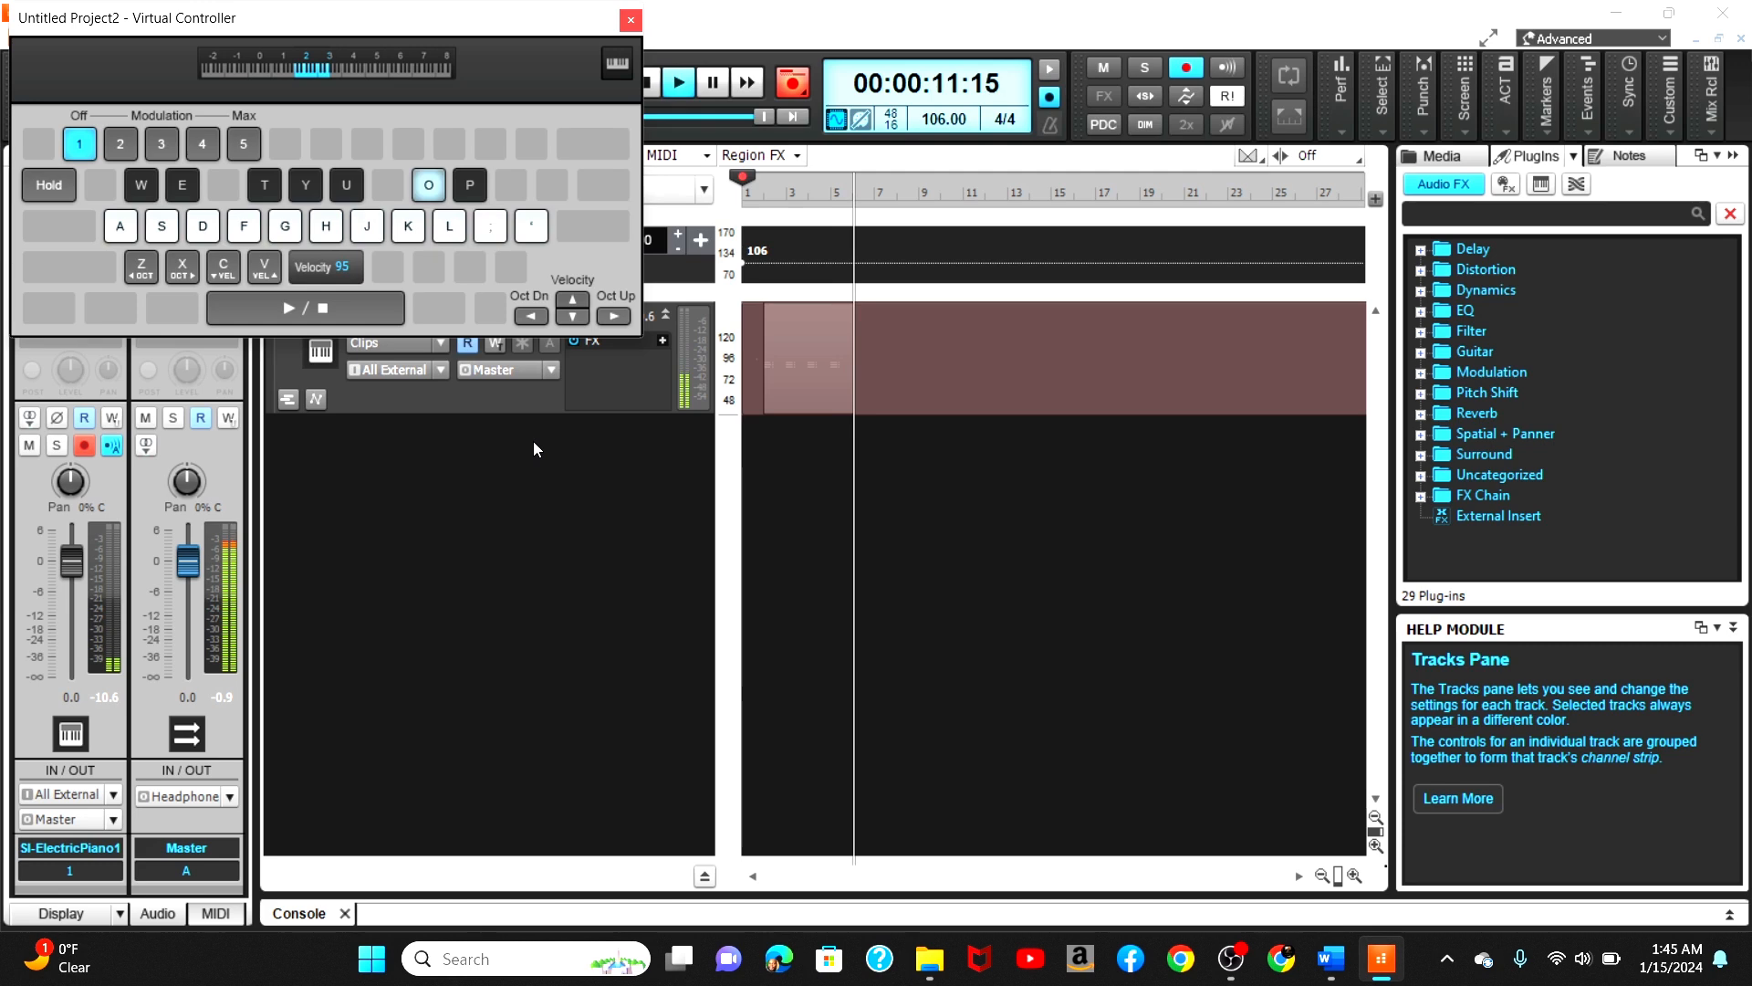
pyautogui.press('o')
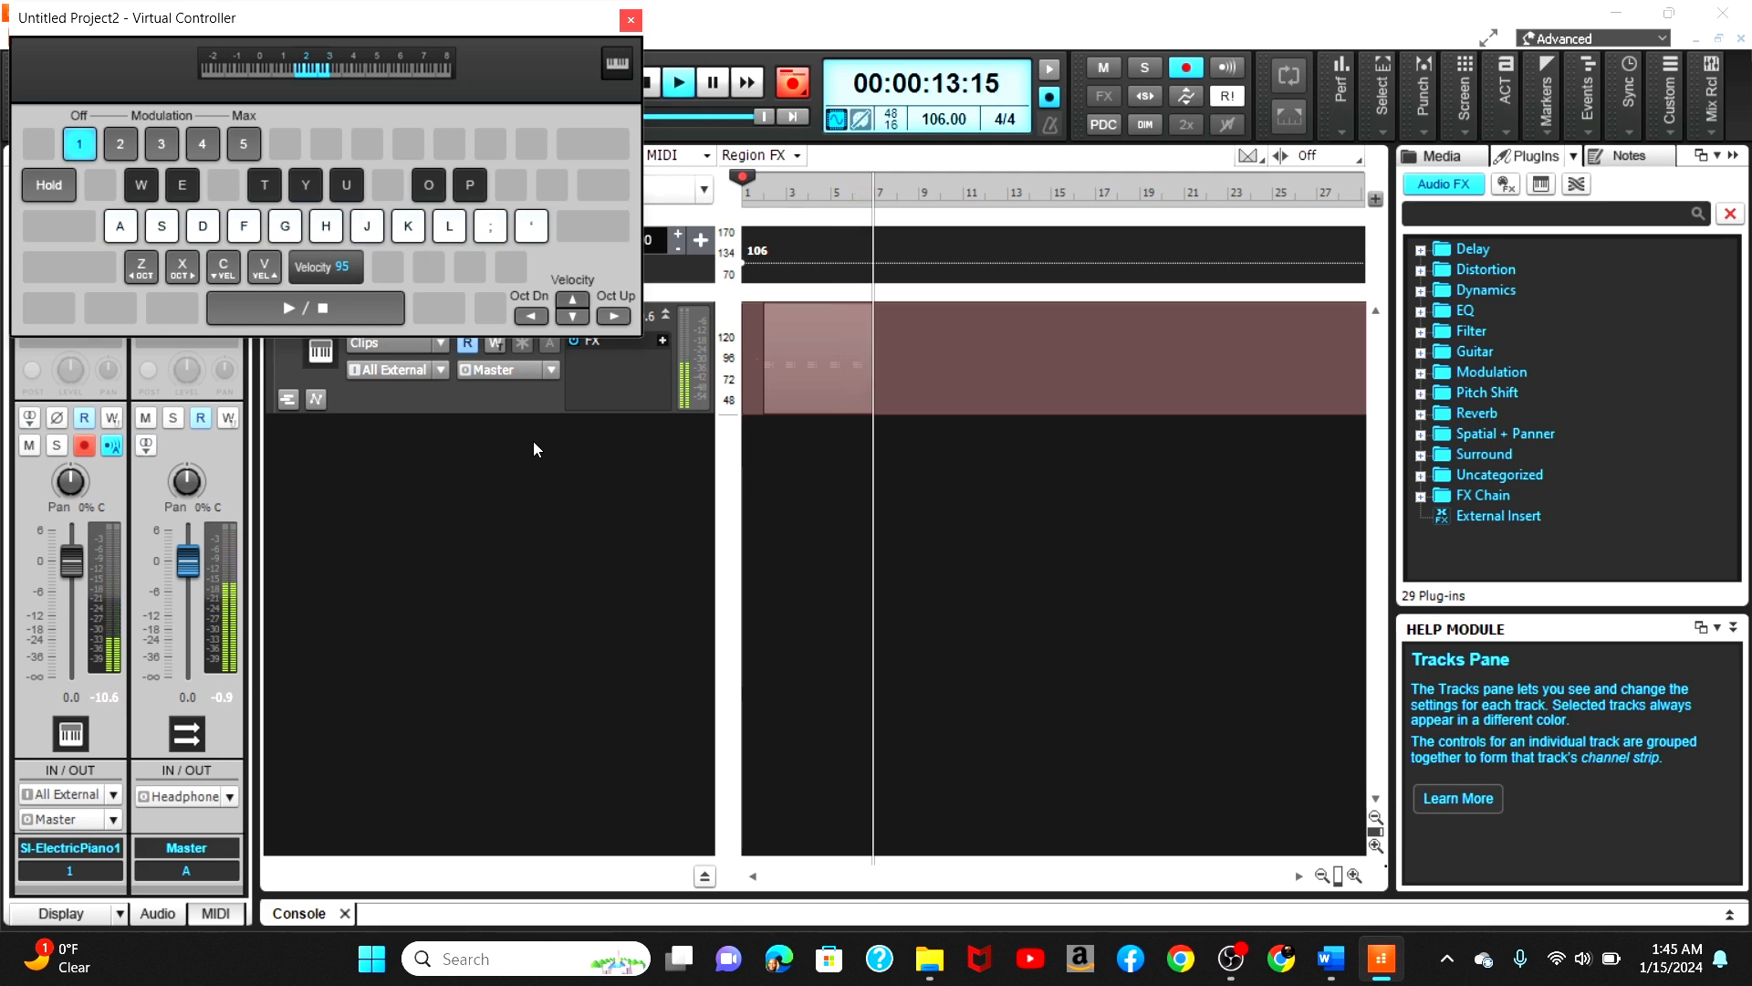
pyautogui.press('u')
pyautogui.press('u')
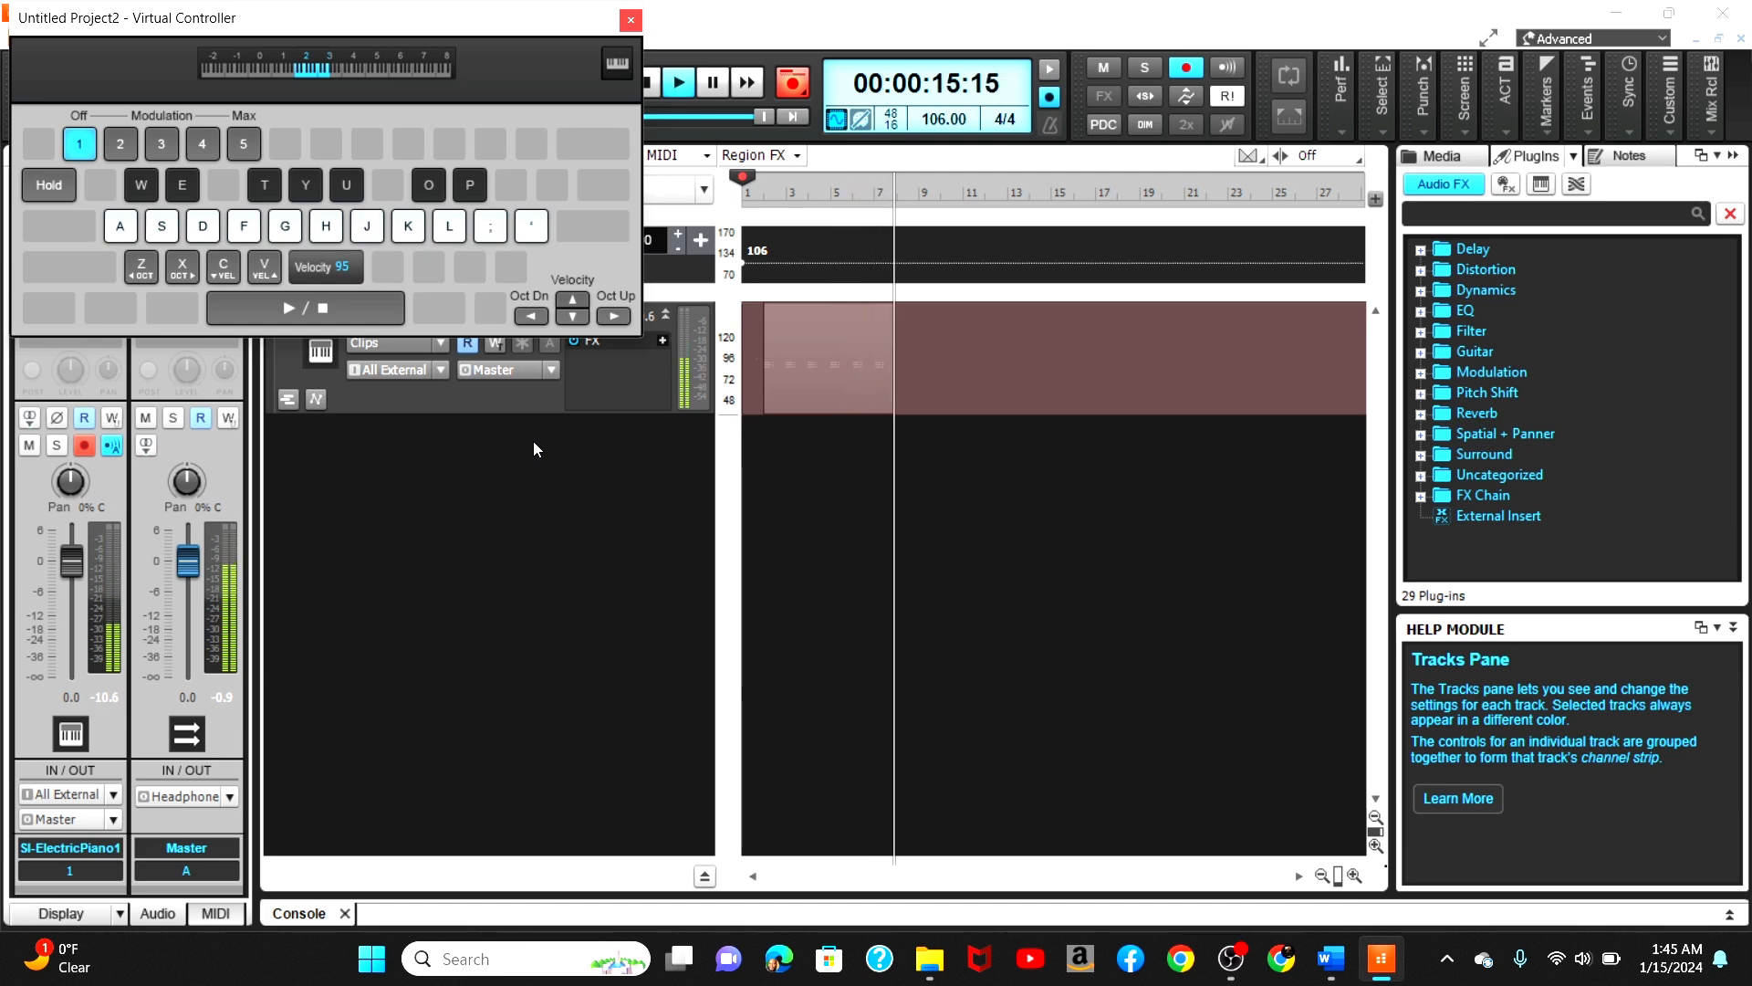
pyautogui.press('o')
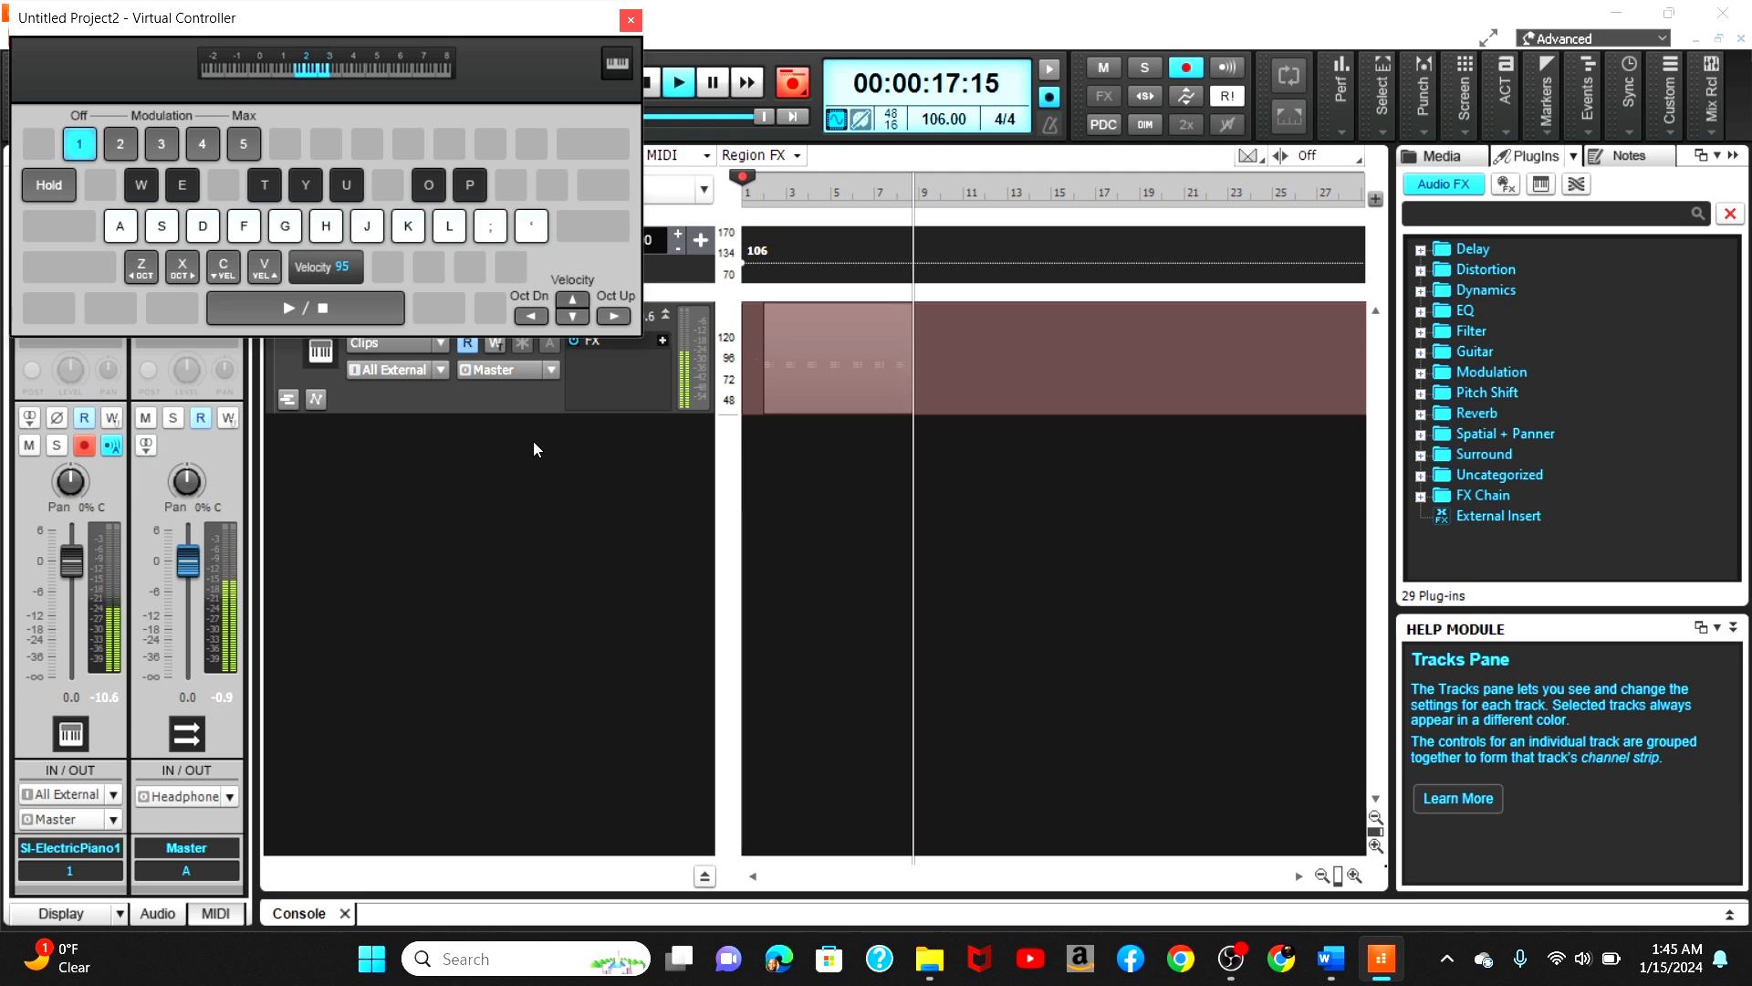
pyautogui.press('u')
pyautogui.press('space')
pyautogui.press('space')
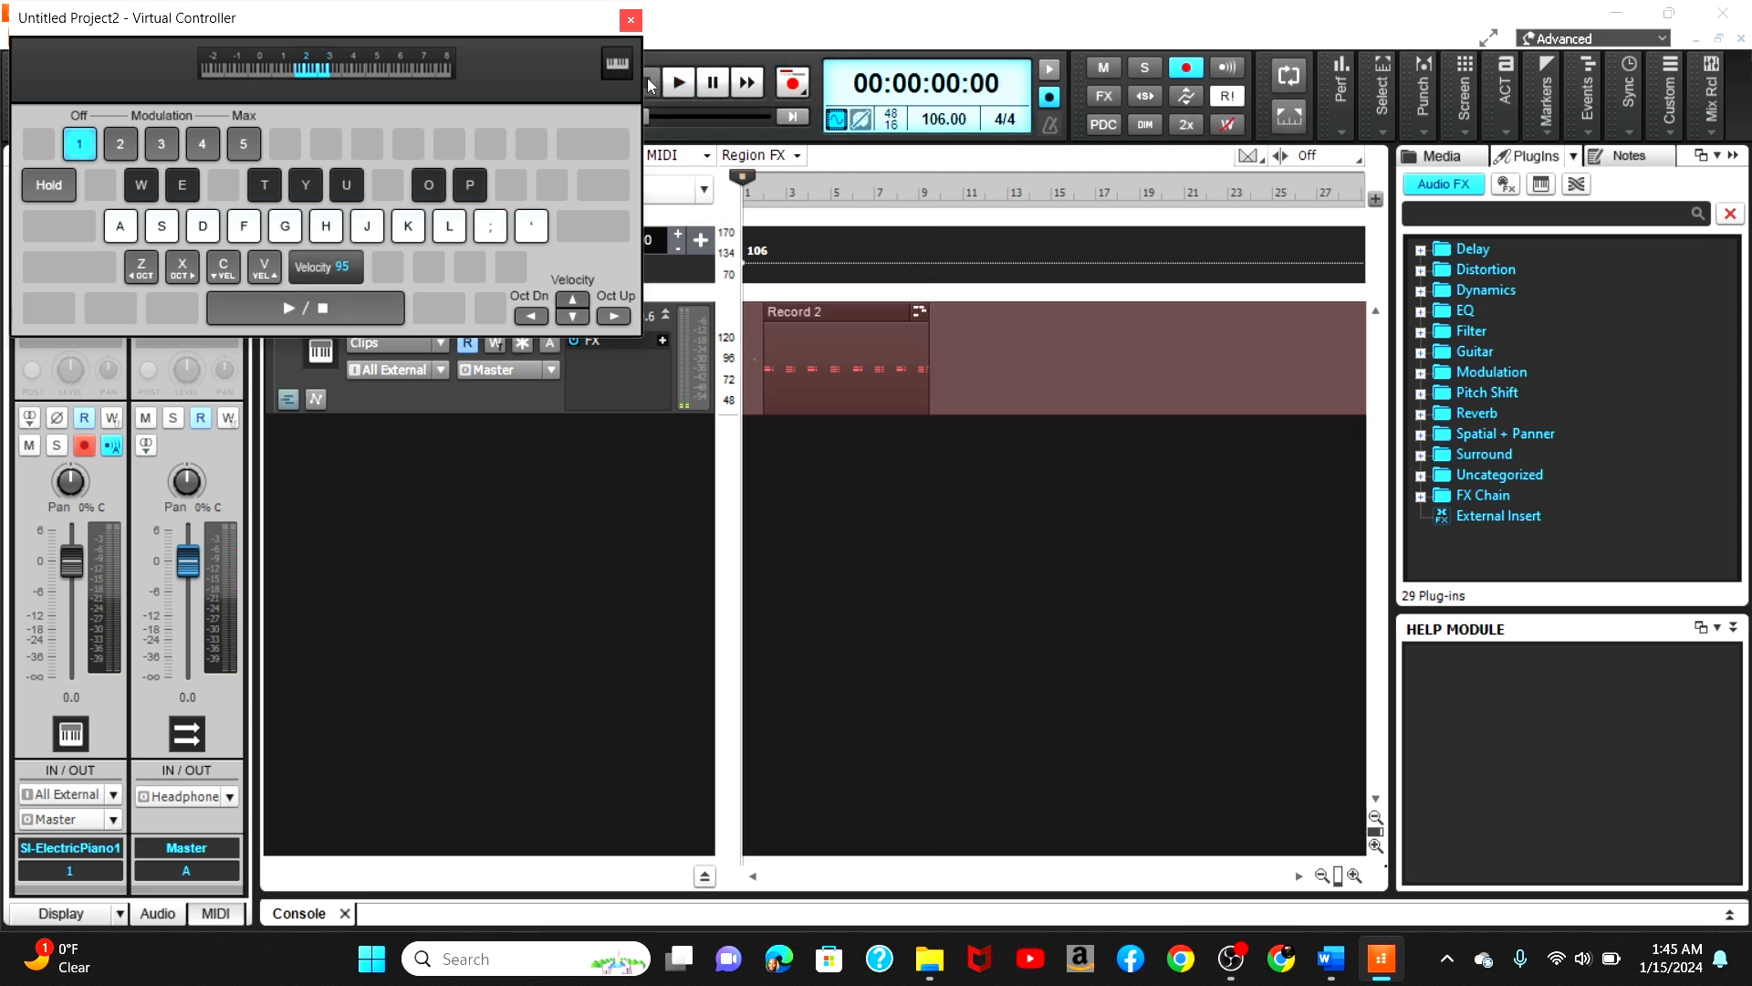
pyautogui.click(629, 20)
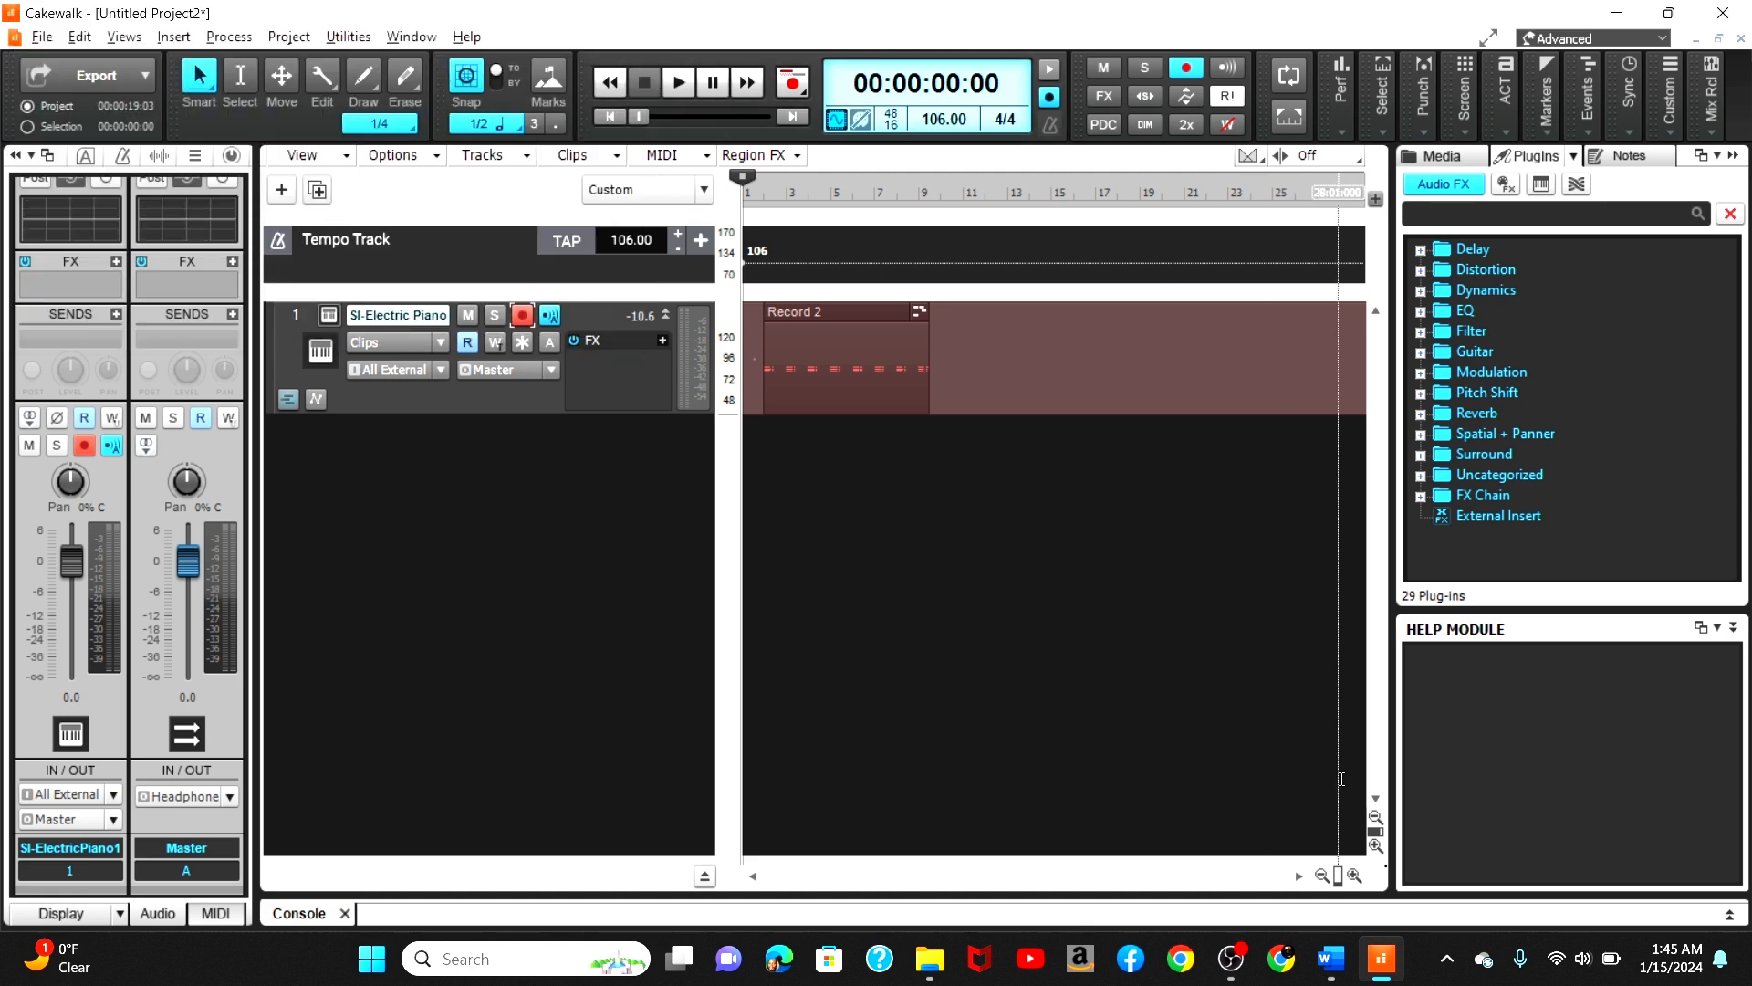
# Step: Trim the end of the recorded clip to shorten it and rewind to the project start
pyautogui.click(1354, 876)
pyautogui.click(1354, 876)
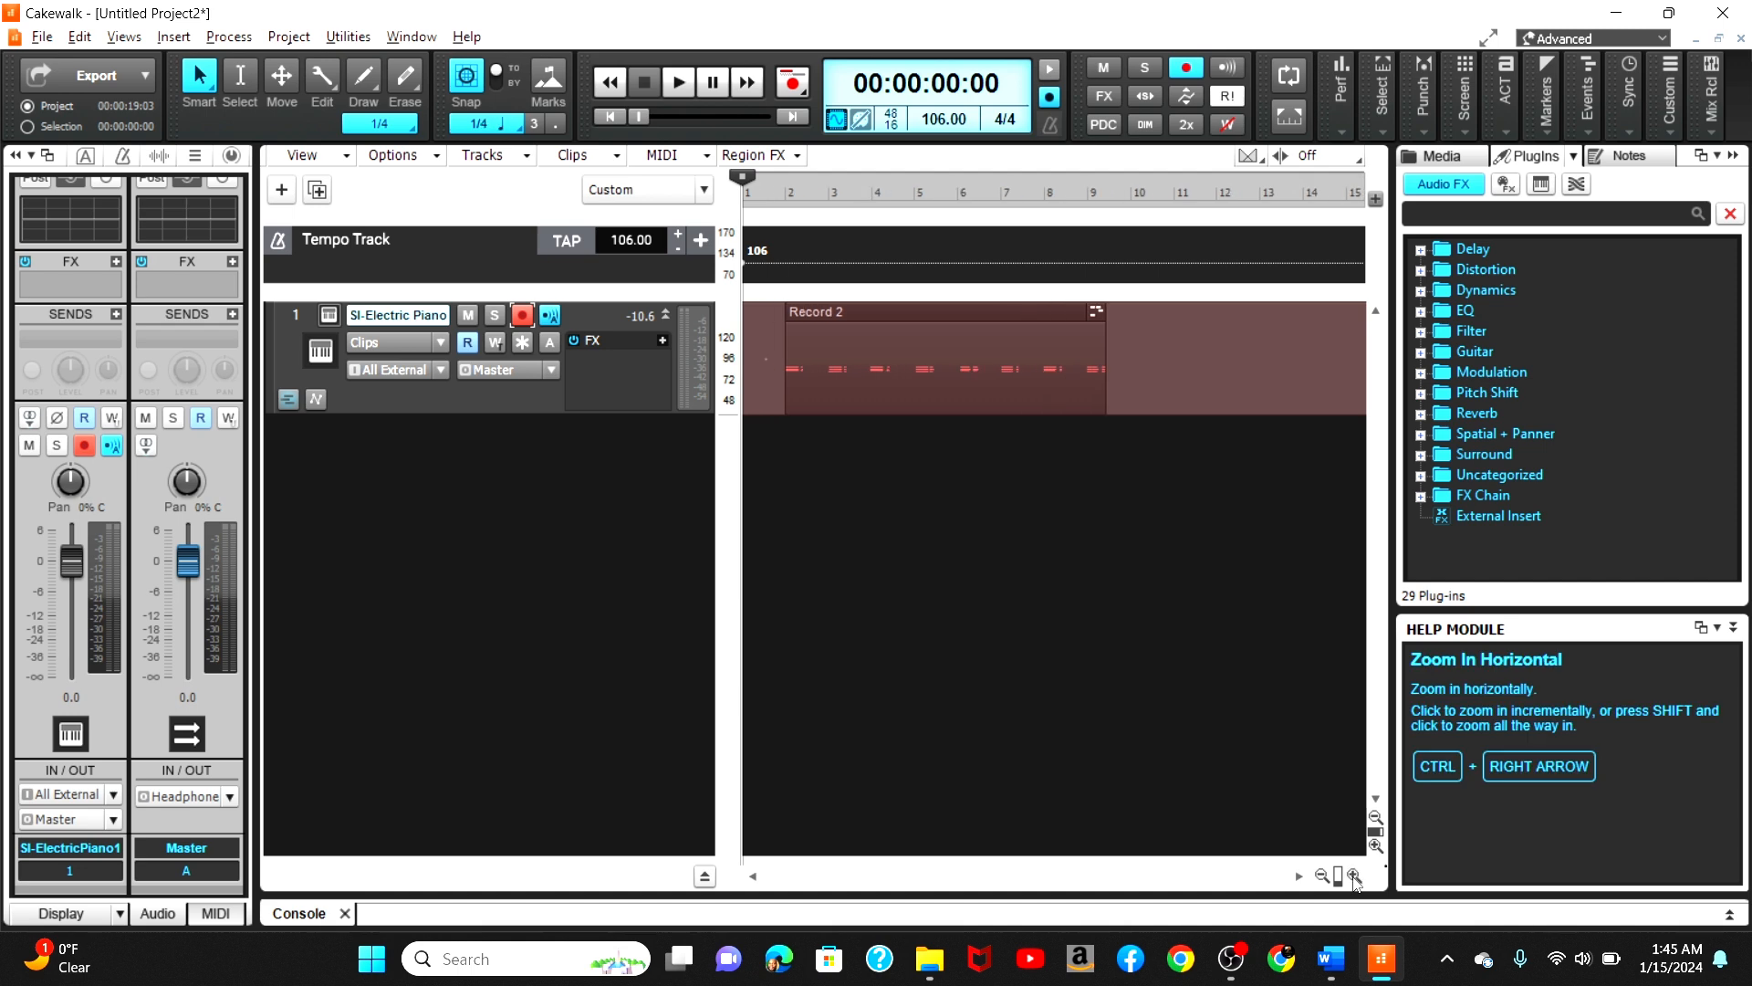
pyautogui.click(1297, 876)
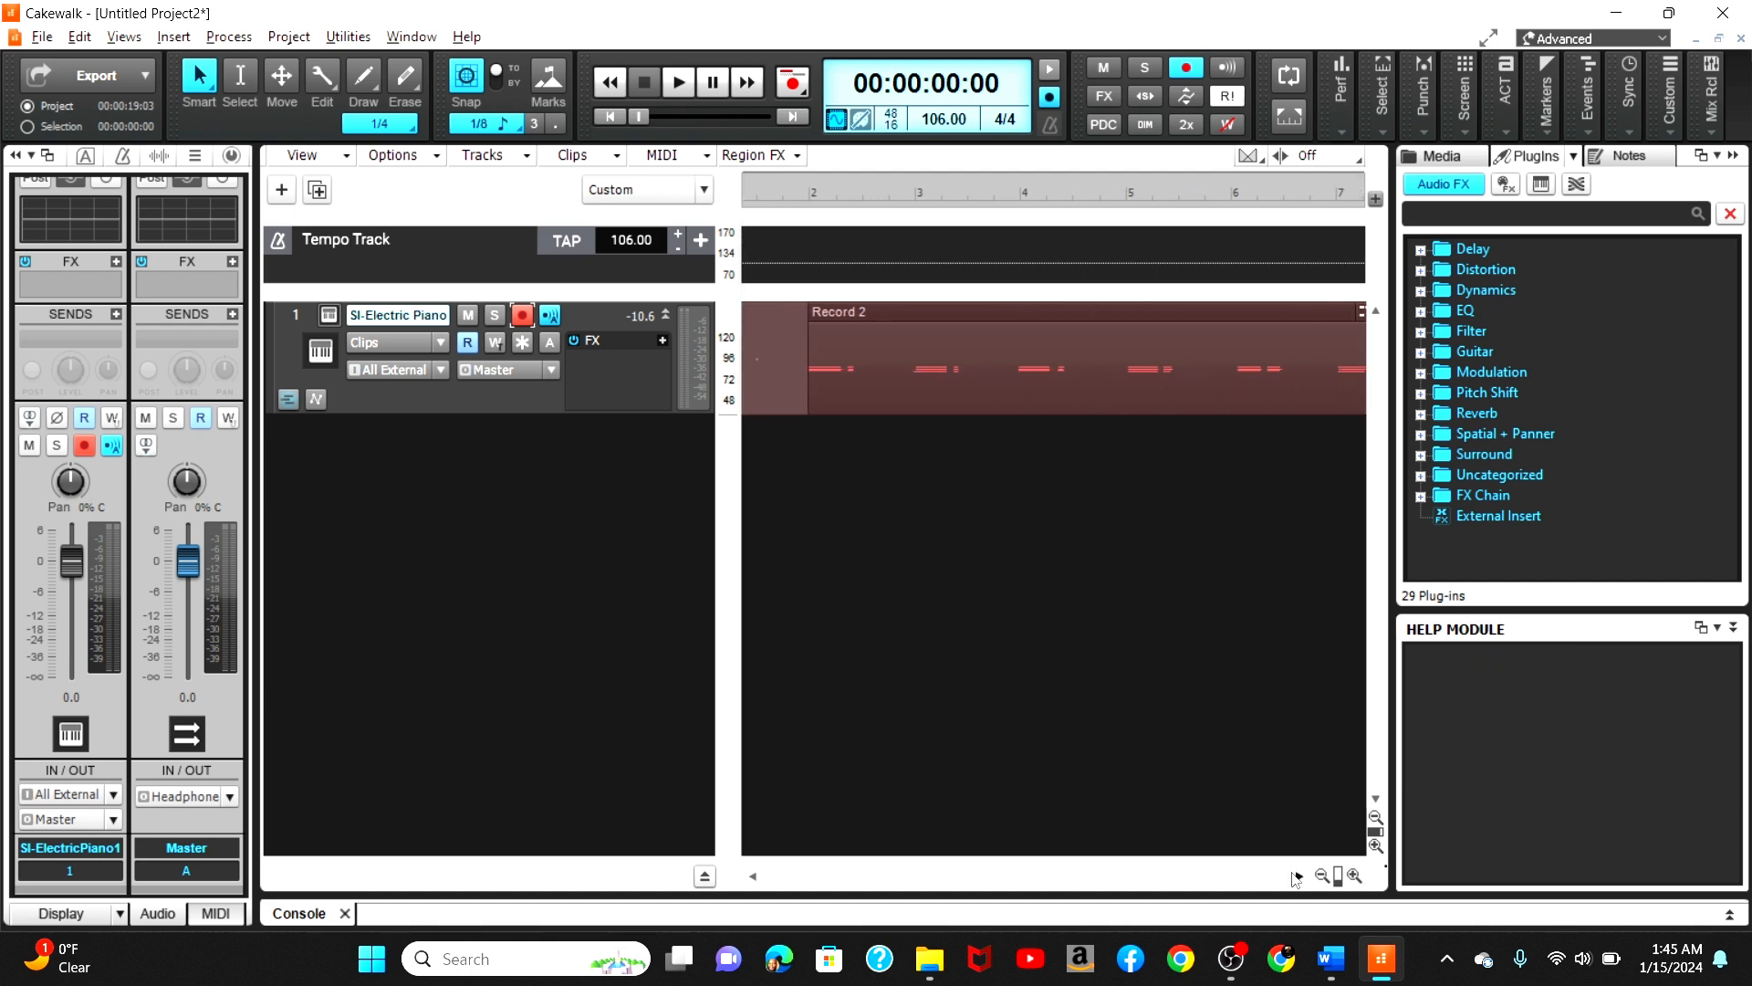
pyautogui.click(1324, 885)
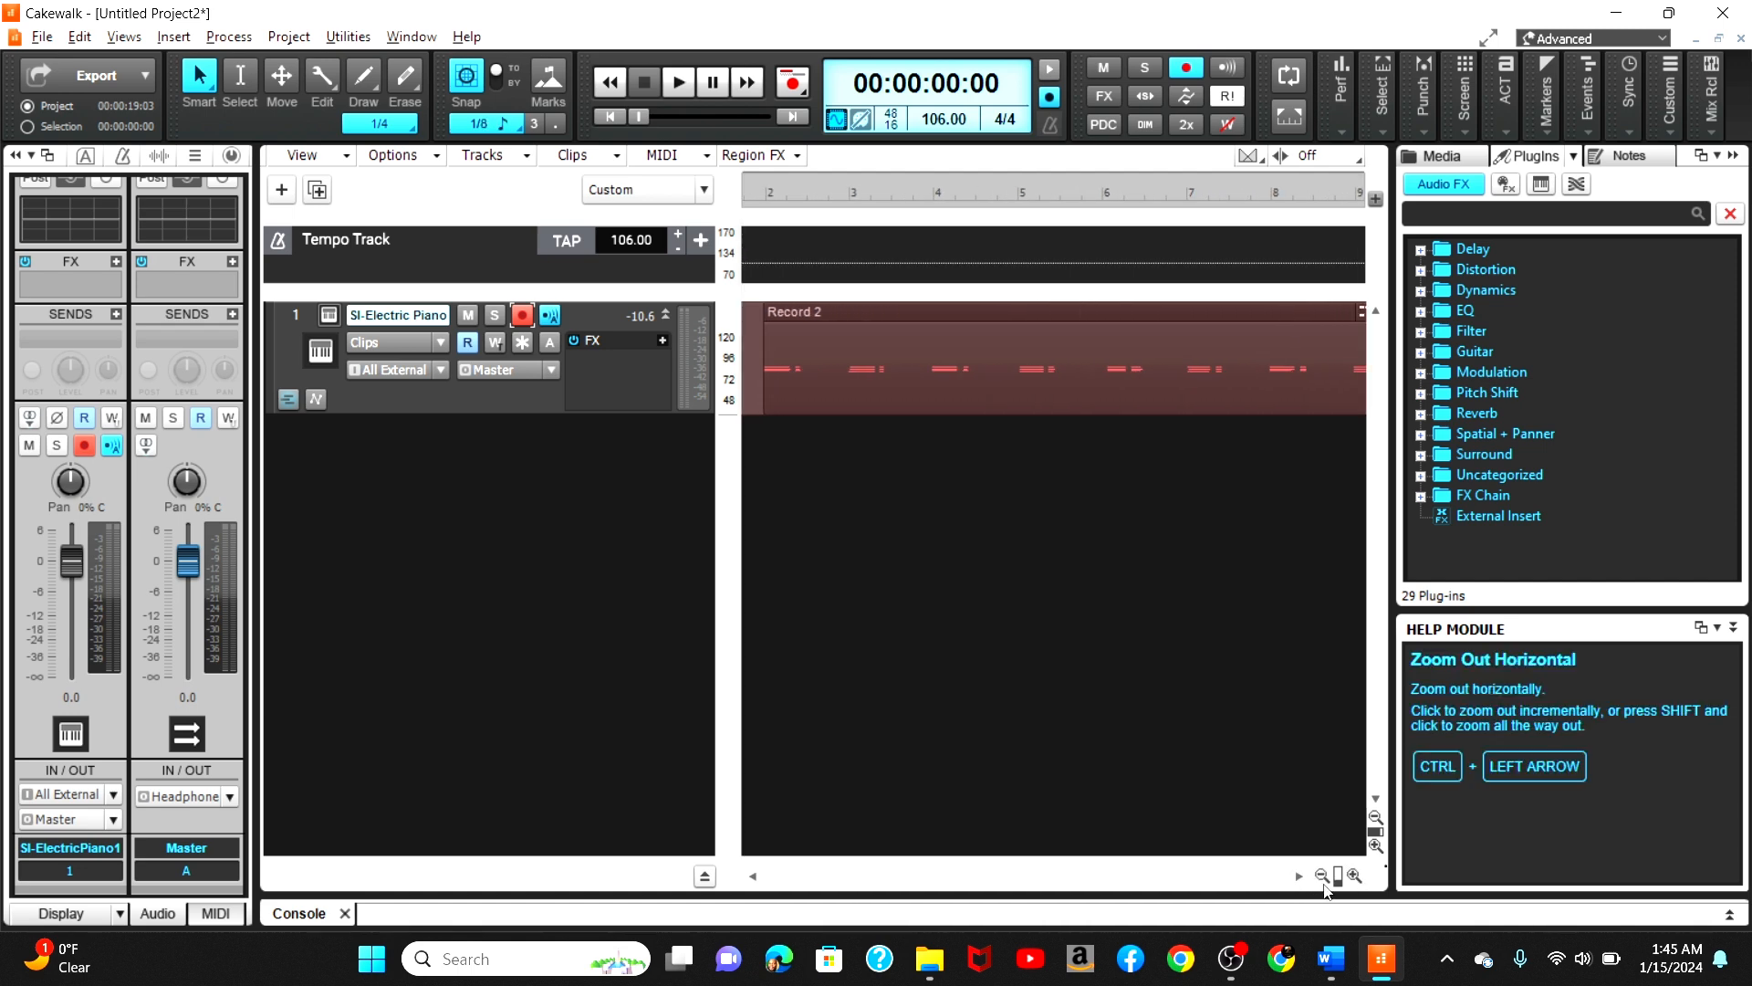
pyautogui.click(1324, 885)
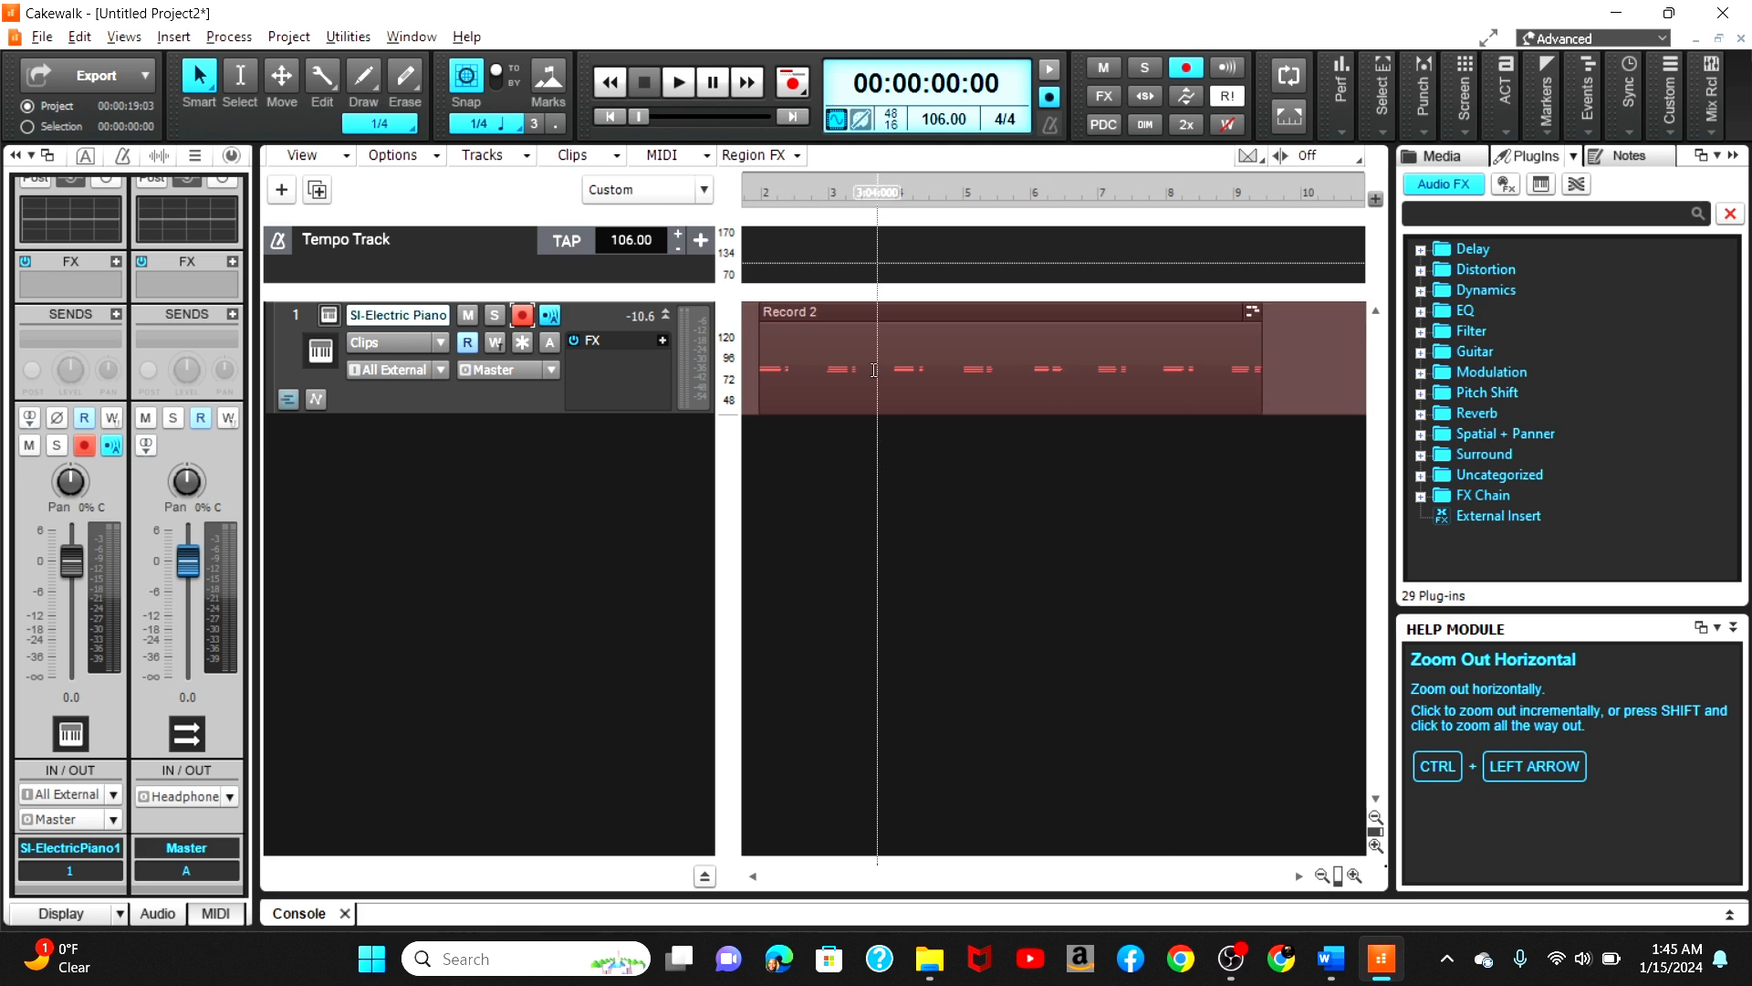
pyautogui.click(910, 308)
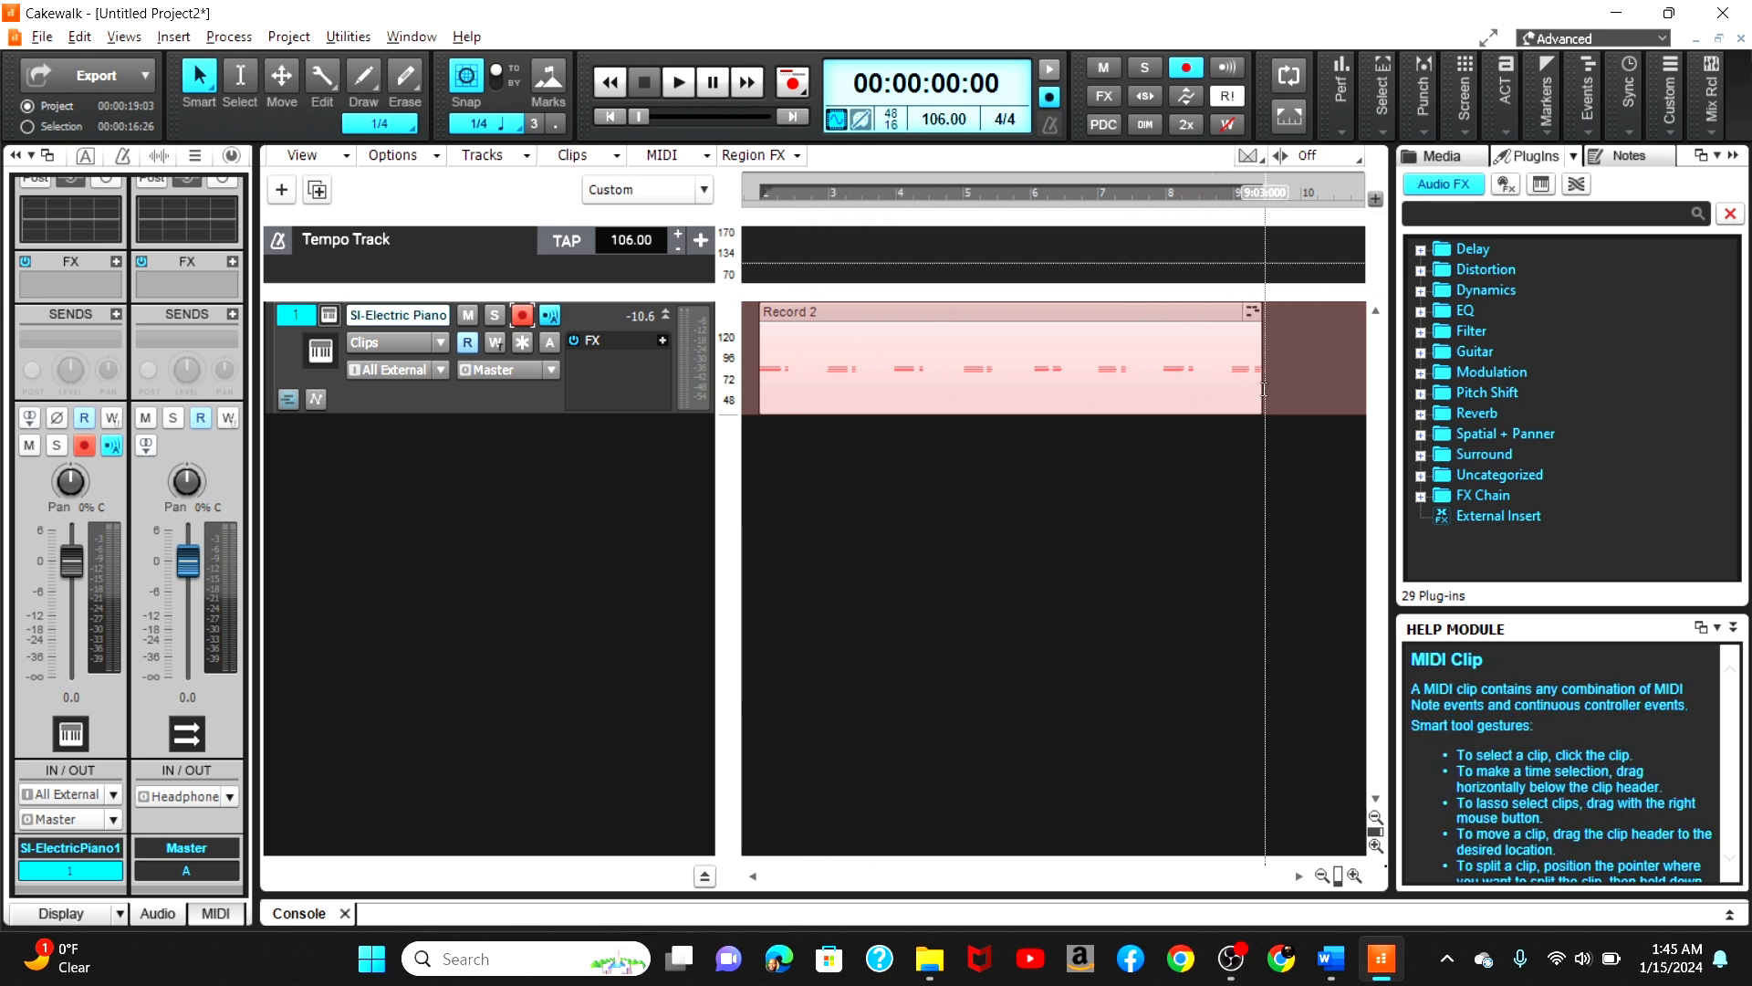
pyautogui.moveTo(1257, 373); pyautogui.dragTo(894, 365)
pyautogui.click(613, 118)
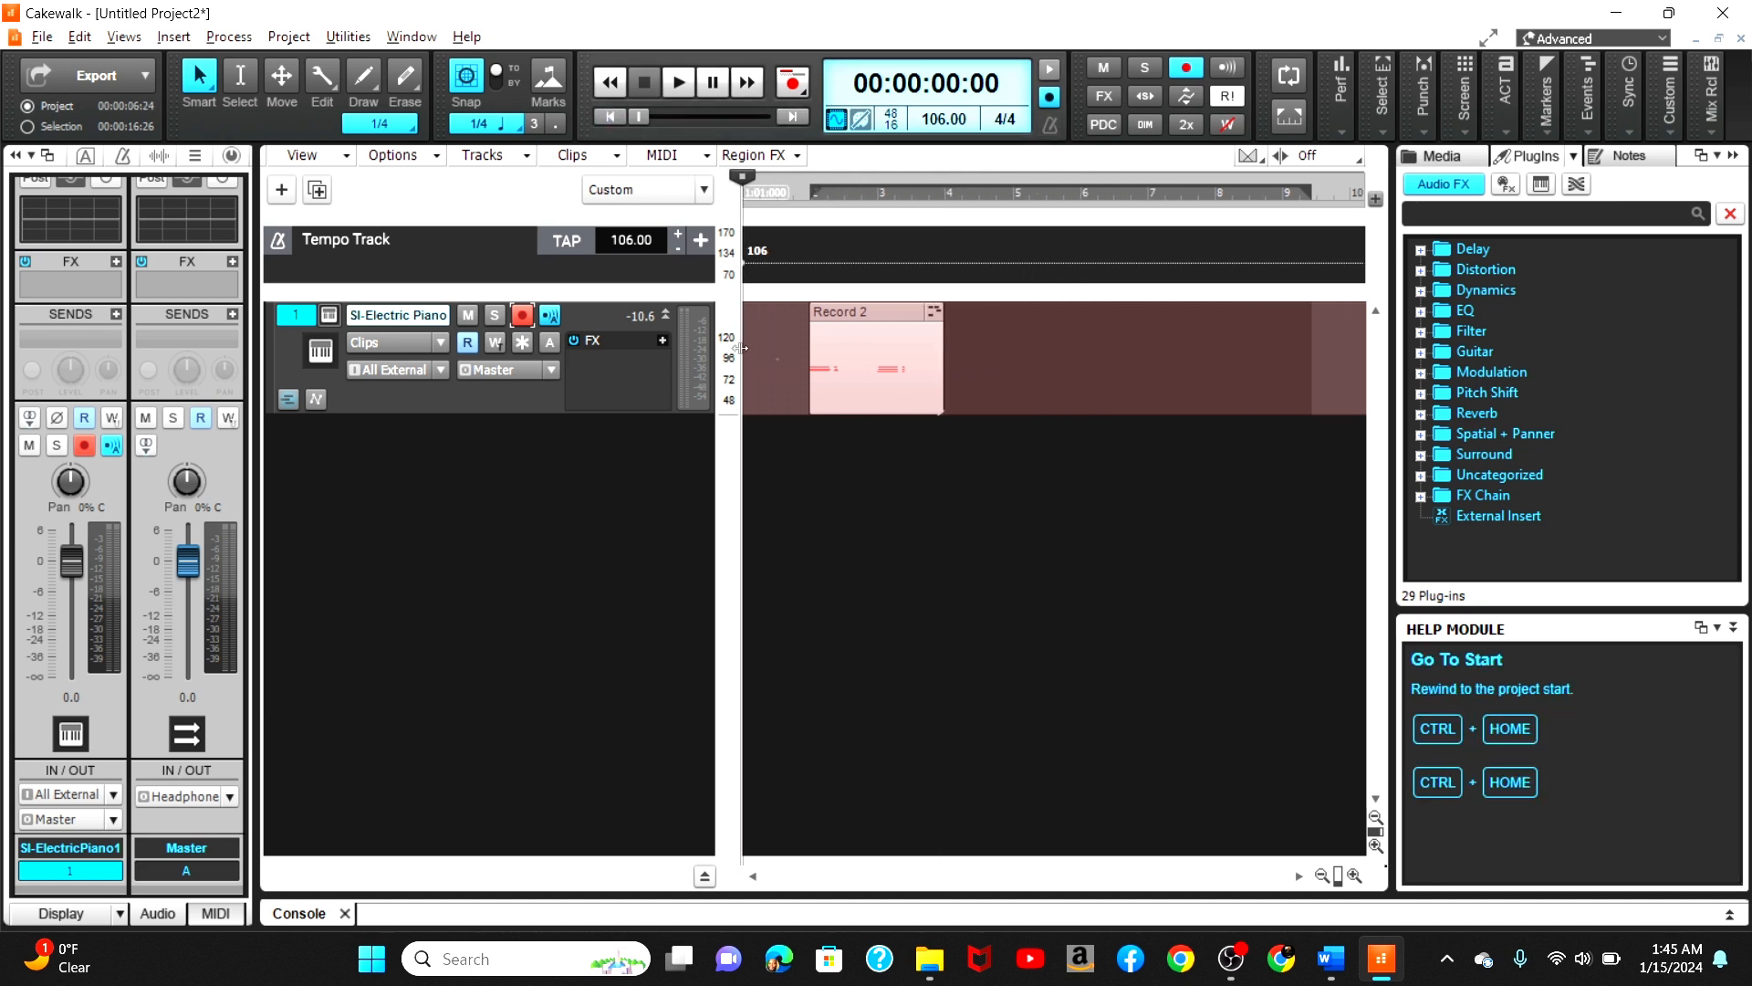
# Step: Quantize the clip's notes to 1/16 at 100 percent strength and play the result back
pyautogui.click(821, 311)
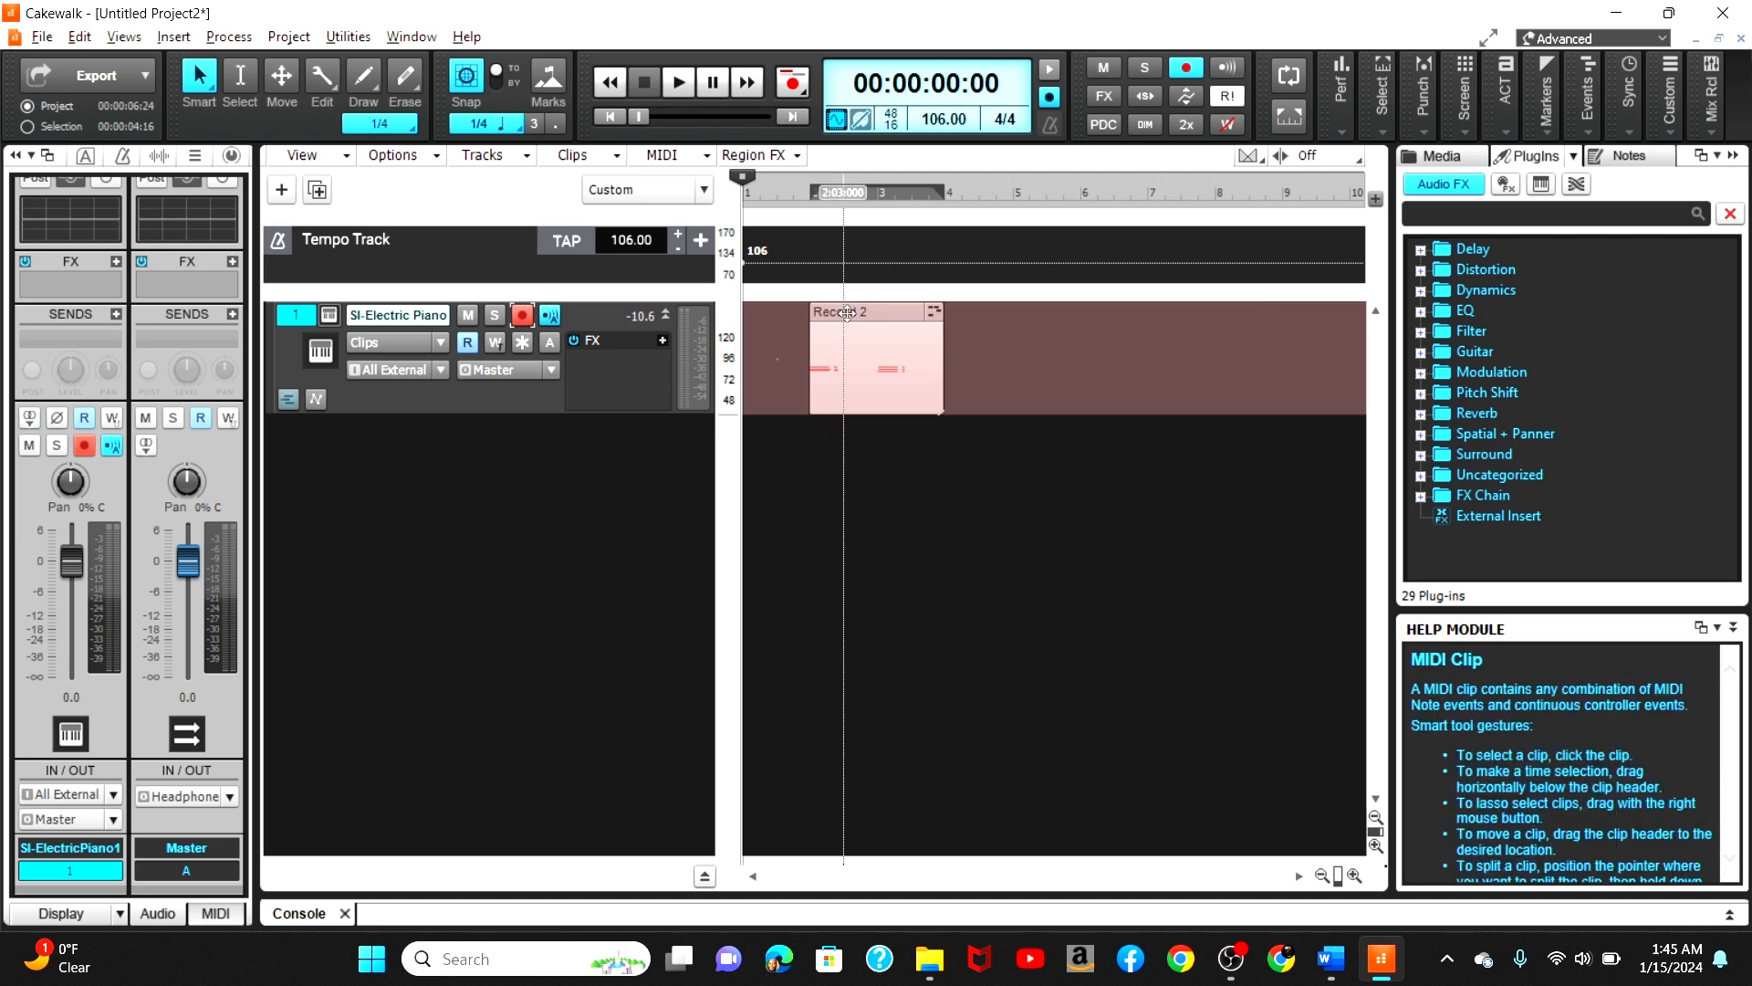
pyautogui.press('q')
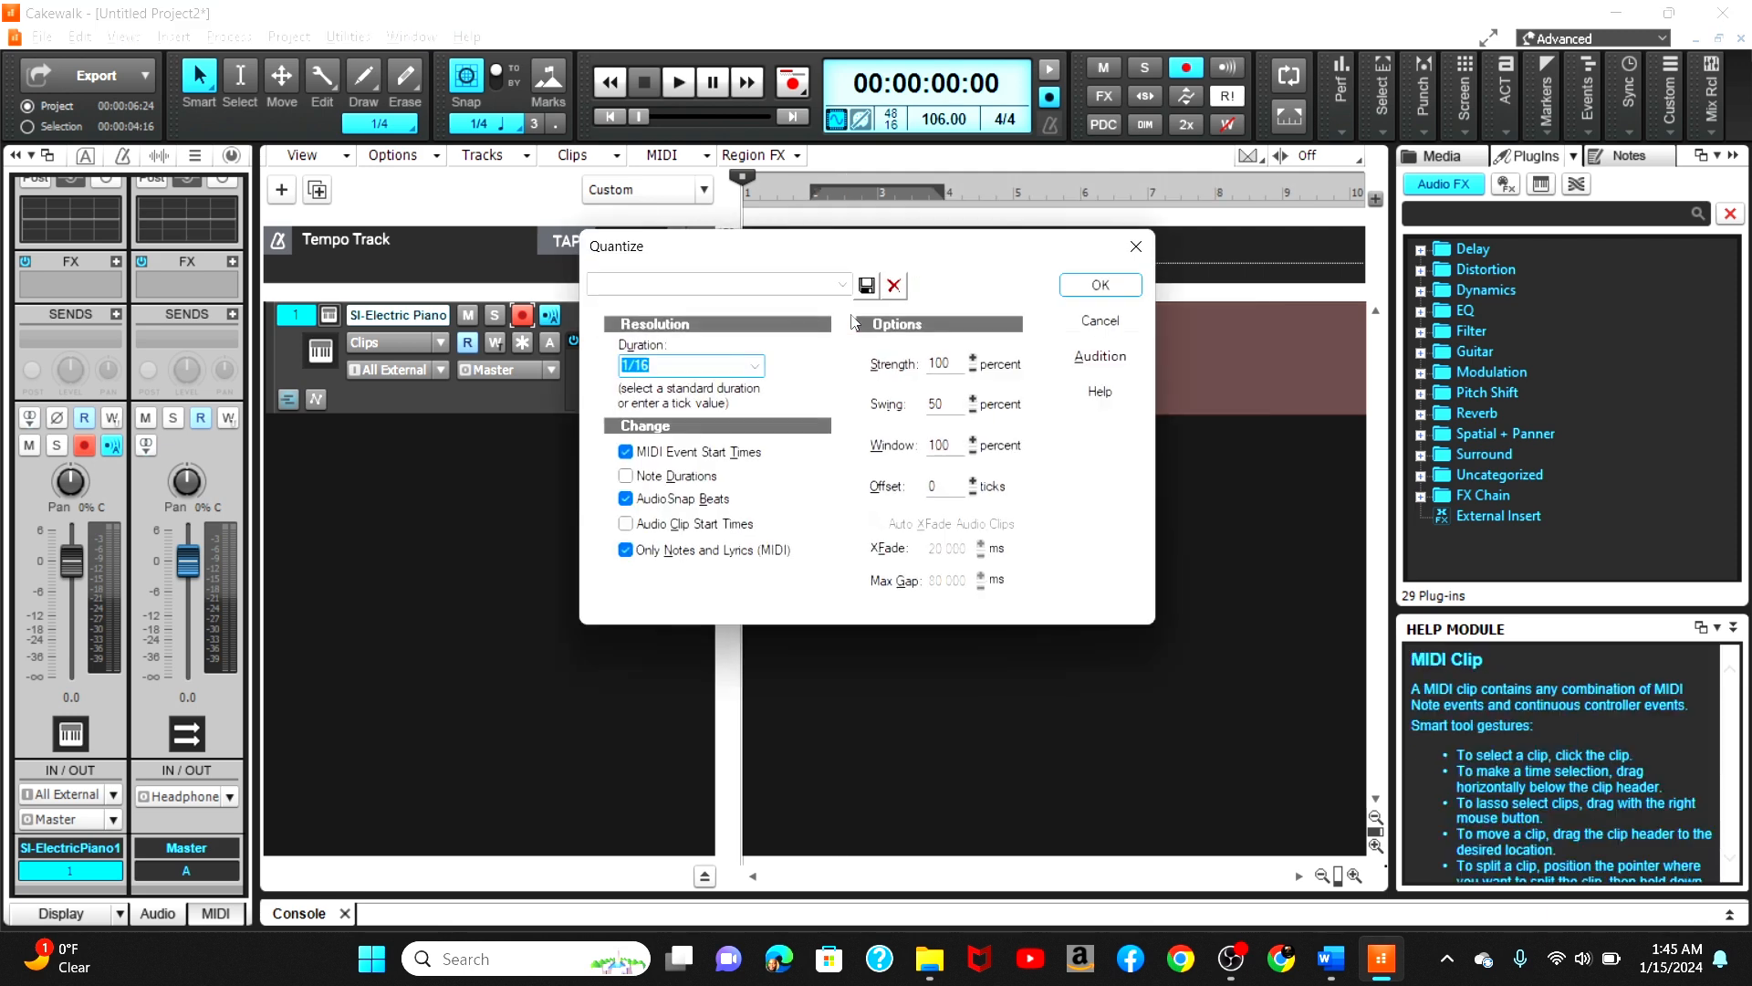
pyautogui.click(1072, 288)
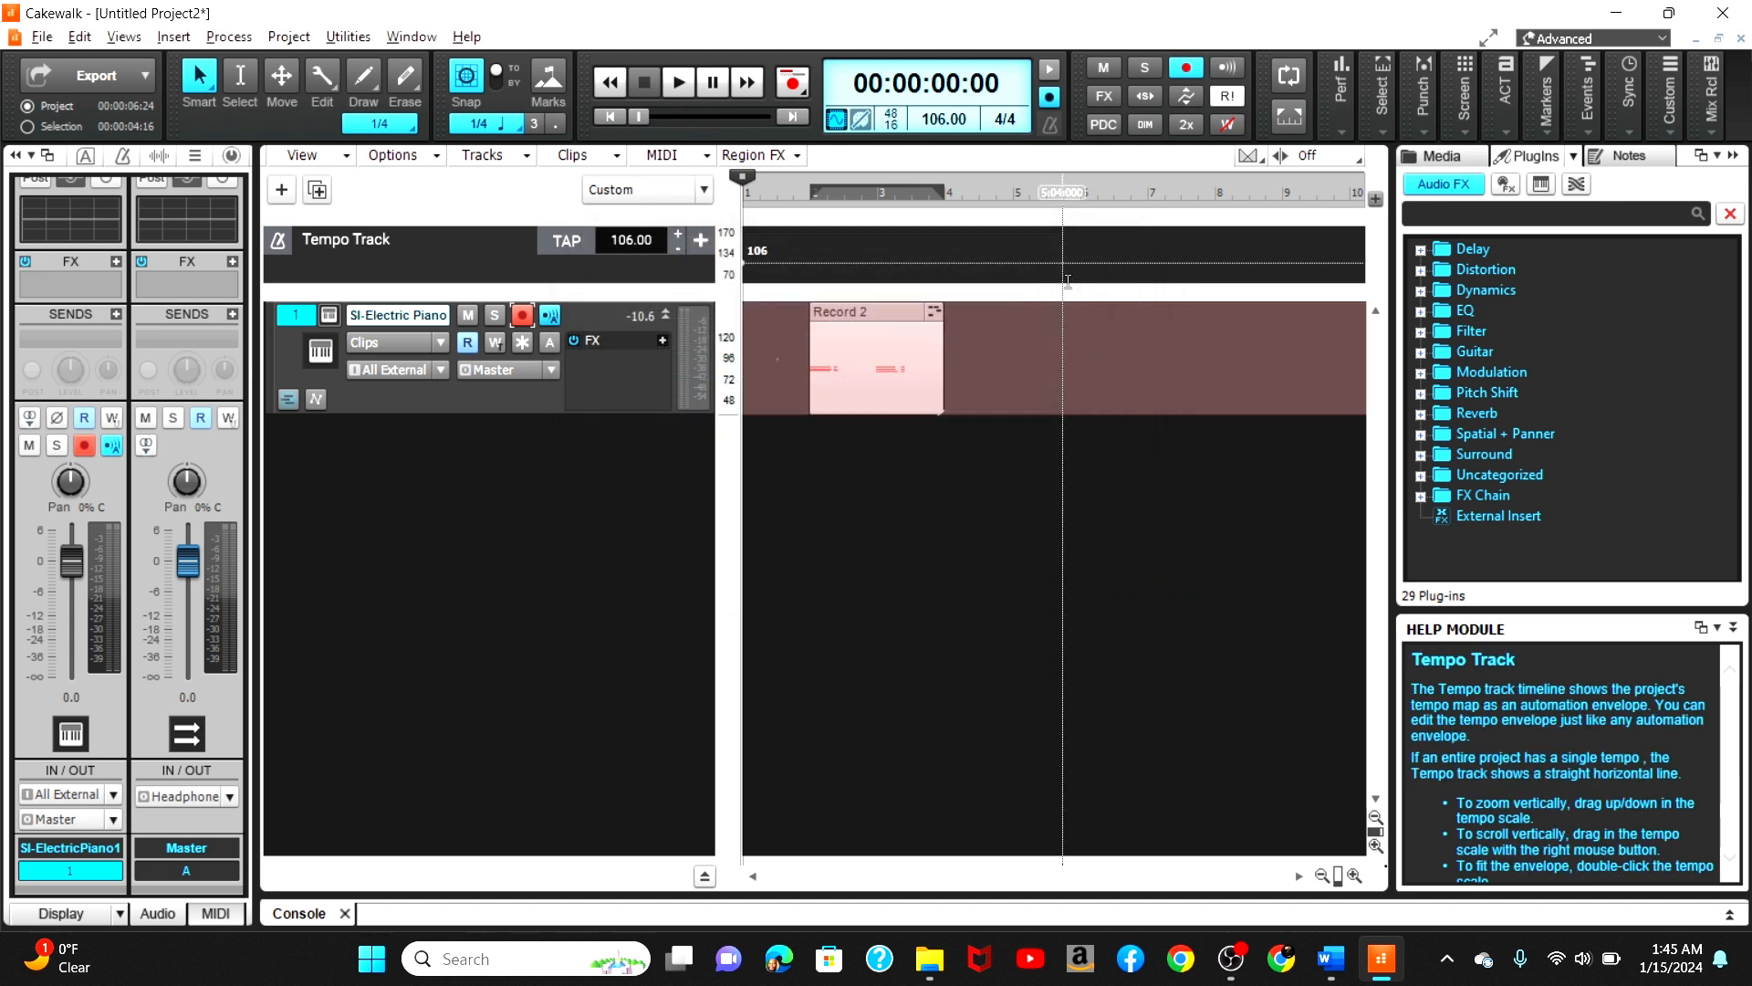
pyautogui.click(680, 85)
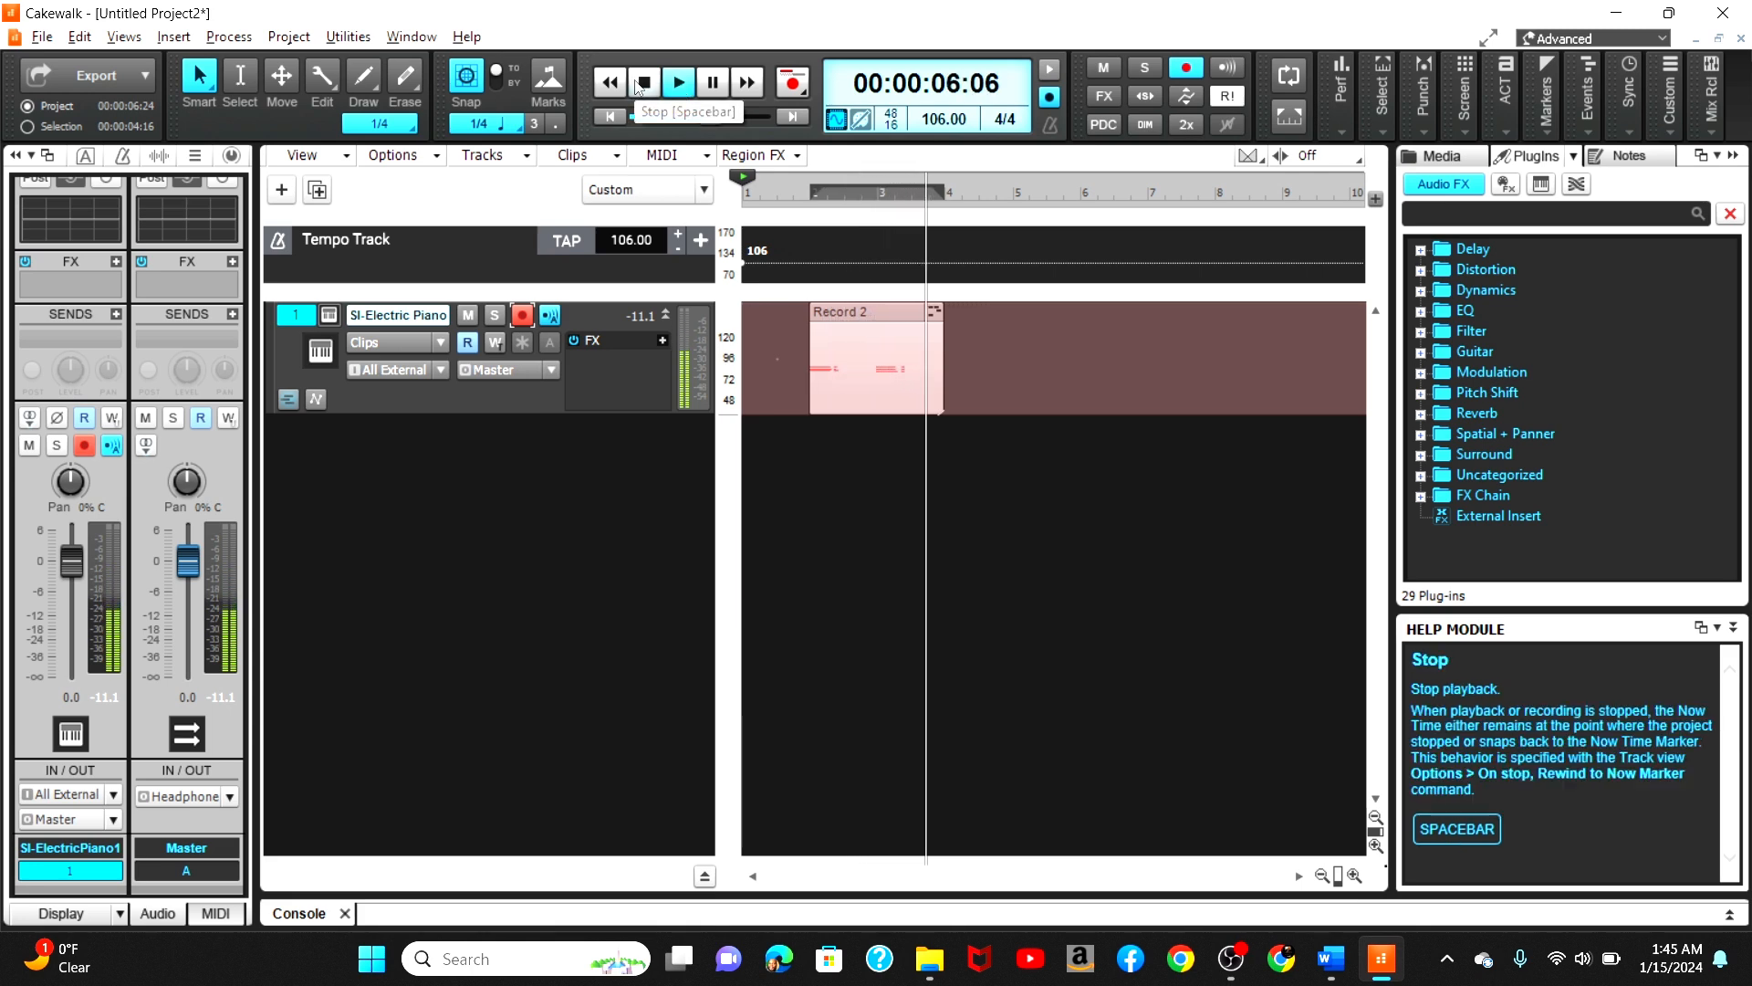
pyautogui.click(648, 84)
# Step: Duplicate the clip repeatedly along the track so four copies play back to back
pyautogui.click(1325, 875)
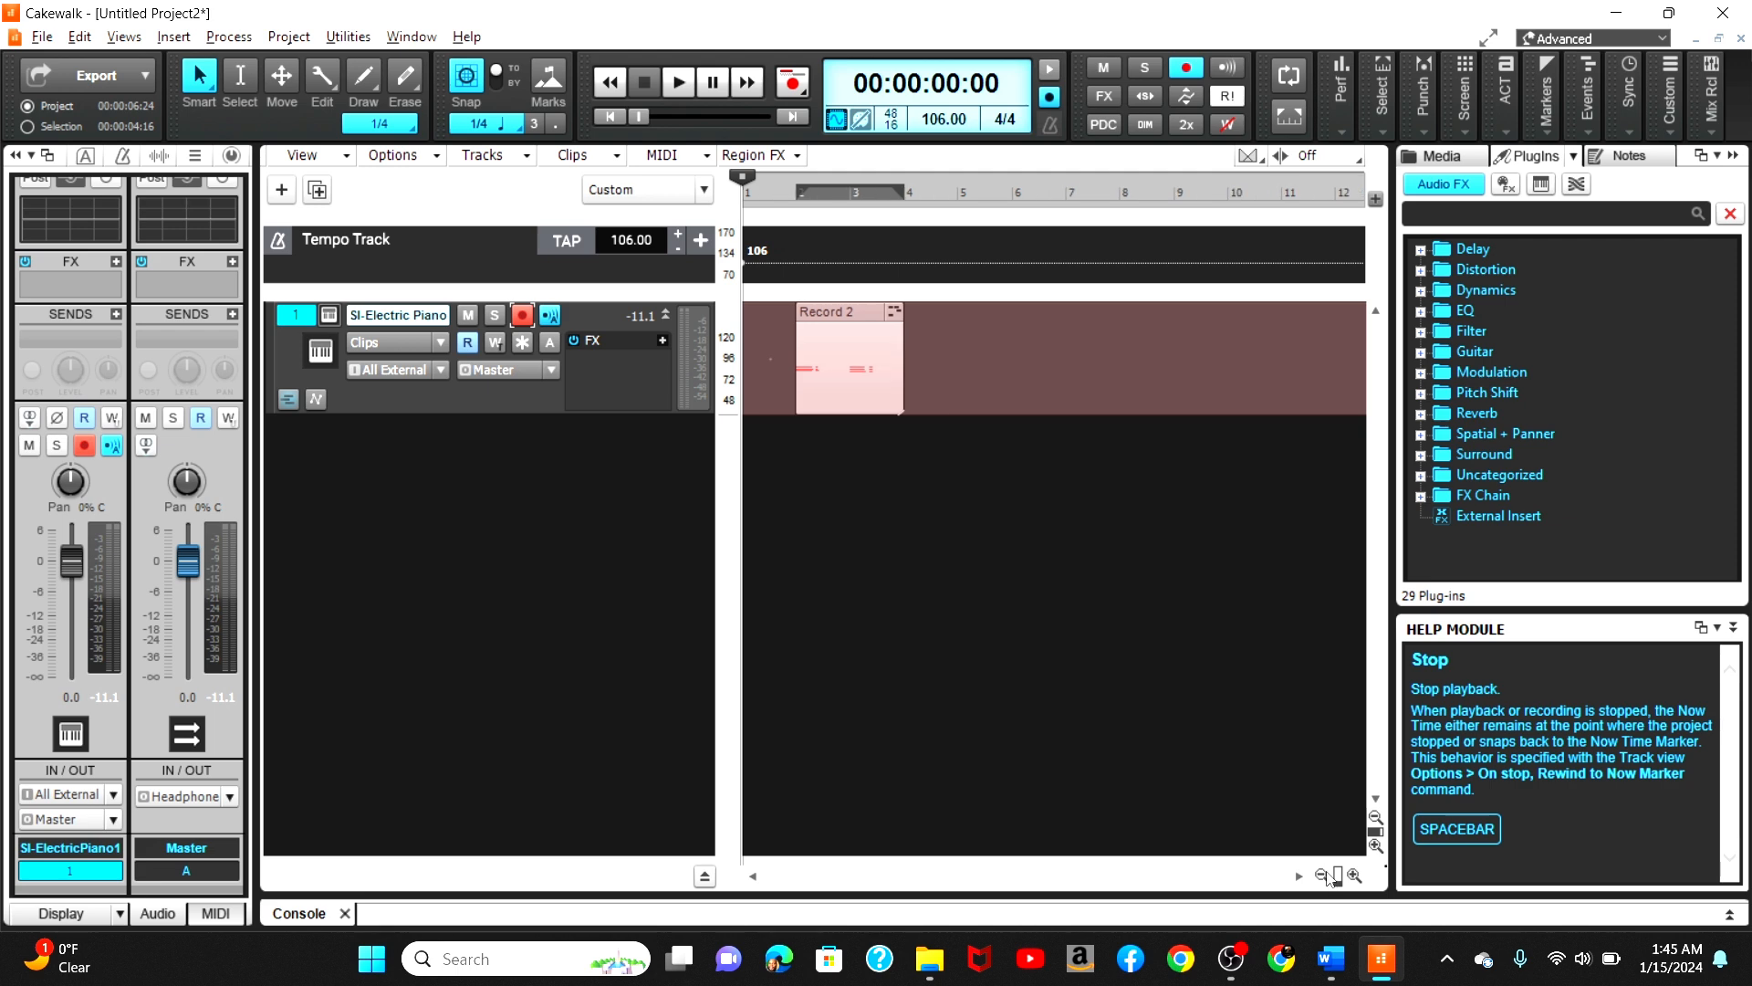
pyautogui.click(1325, 875)
pyautogui.click(1325, 874)
pyautogui.click(1325, 874)
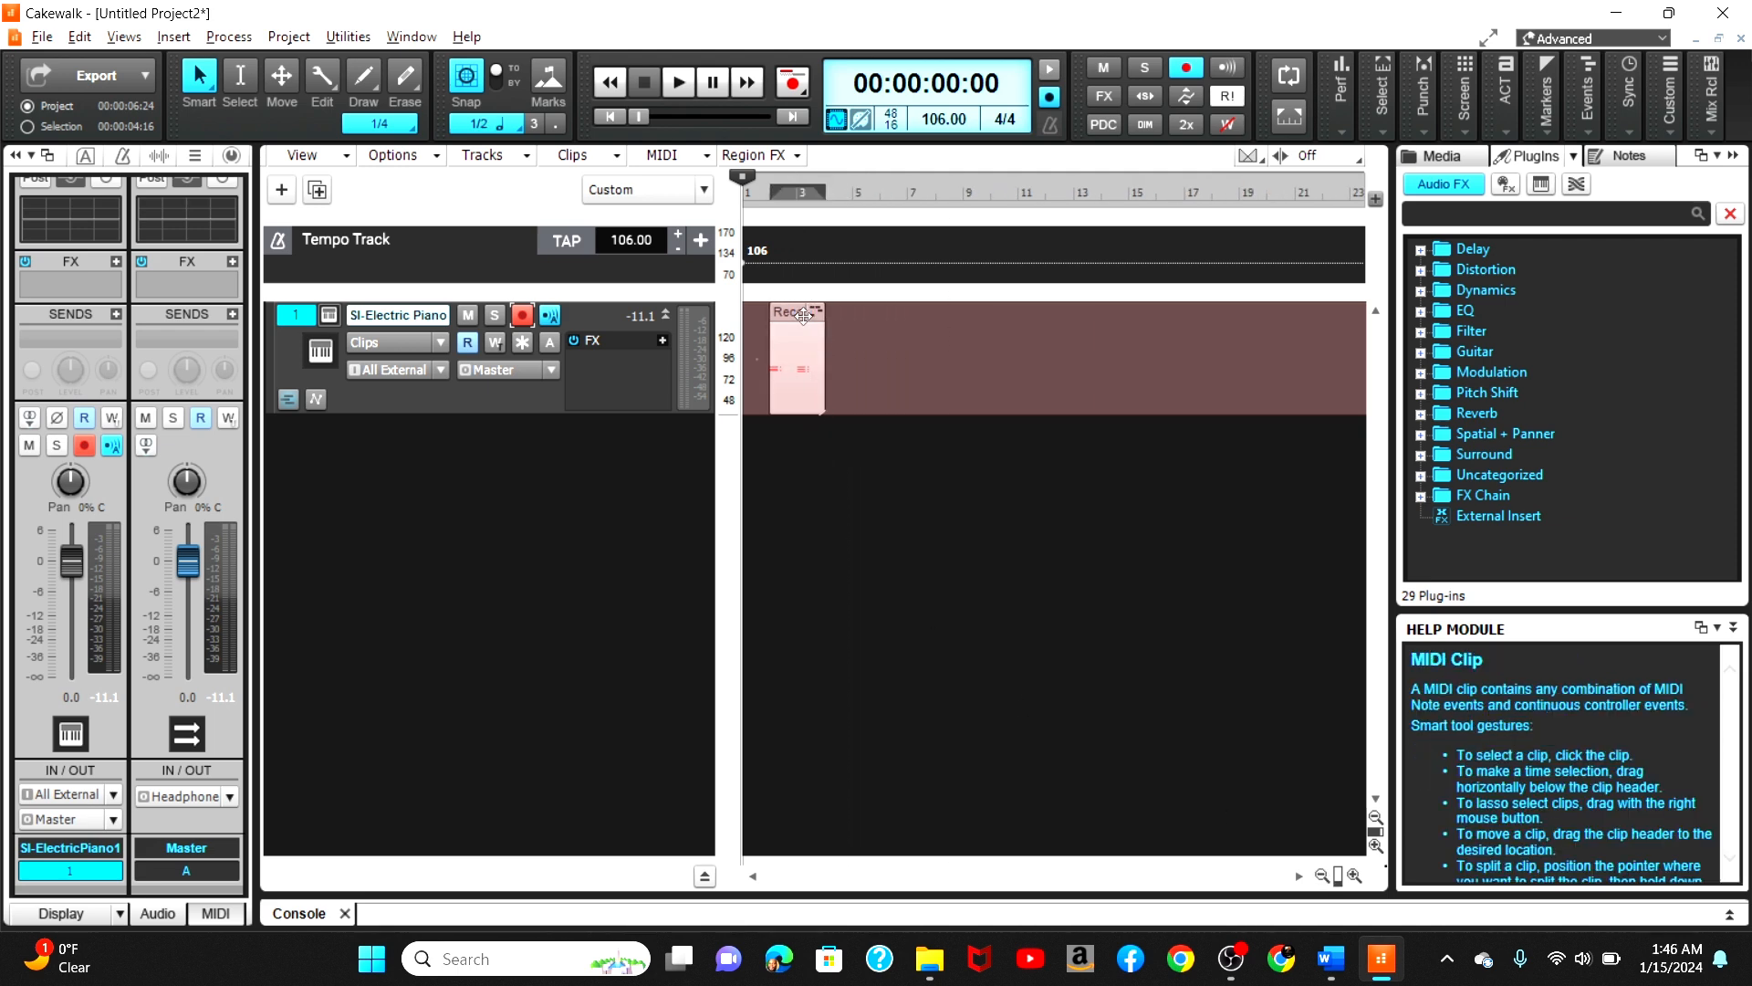
pyautogui.moveTo(803, 315); pyautogui.dragTo(913, 327)
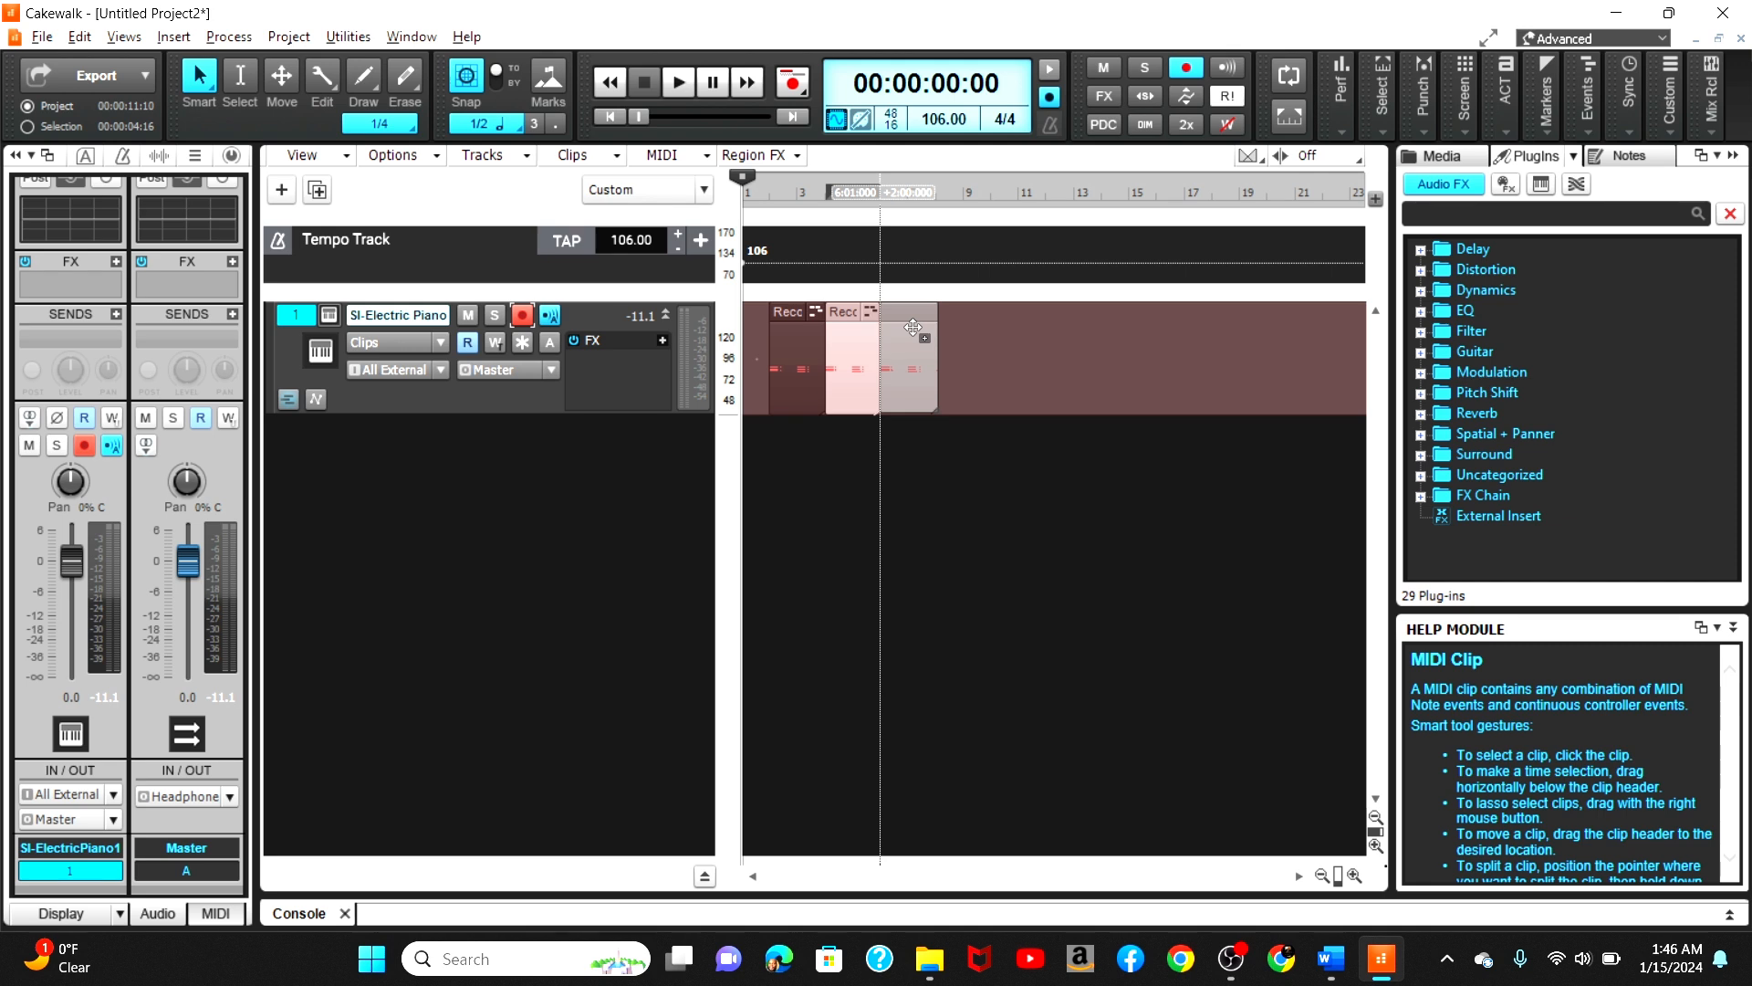
pyautogui.moveTo(912, 327); pyautogui.dragTo(962, 340)
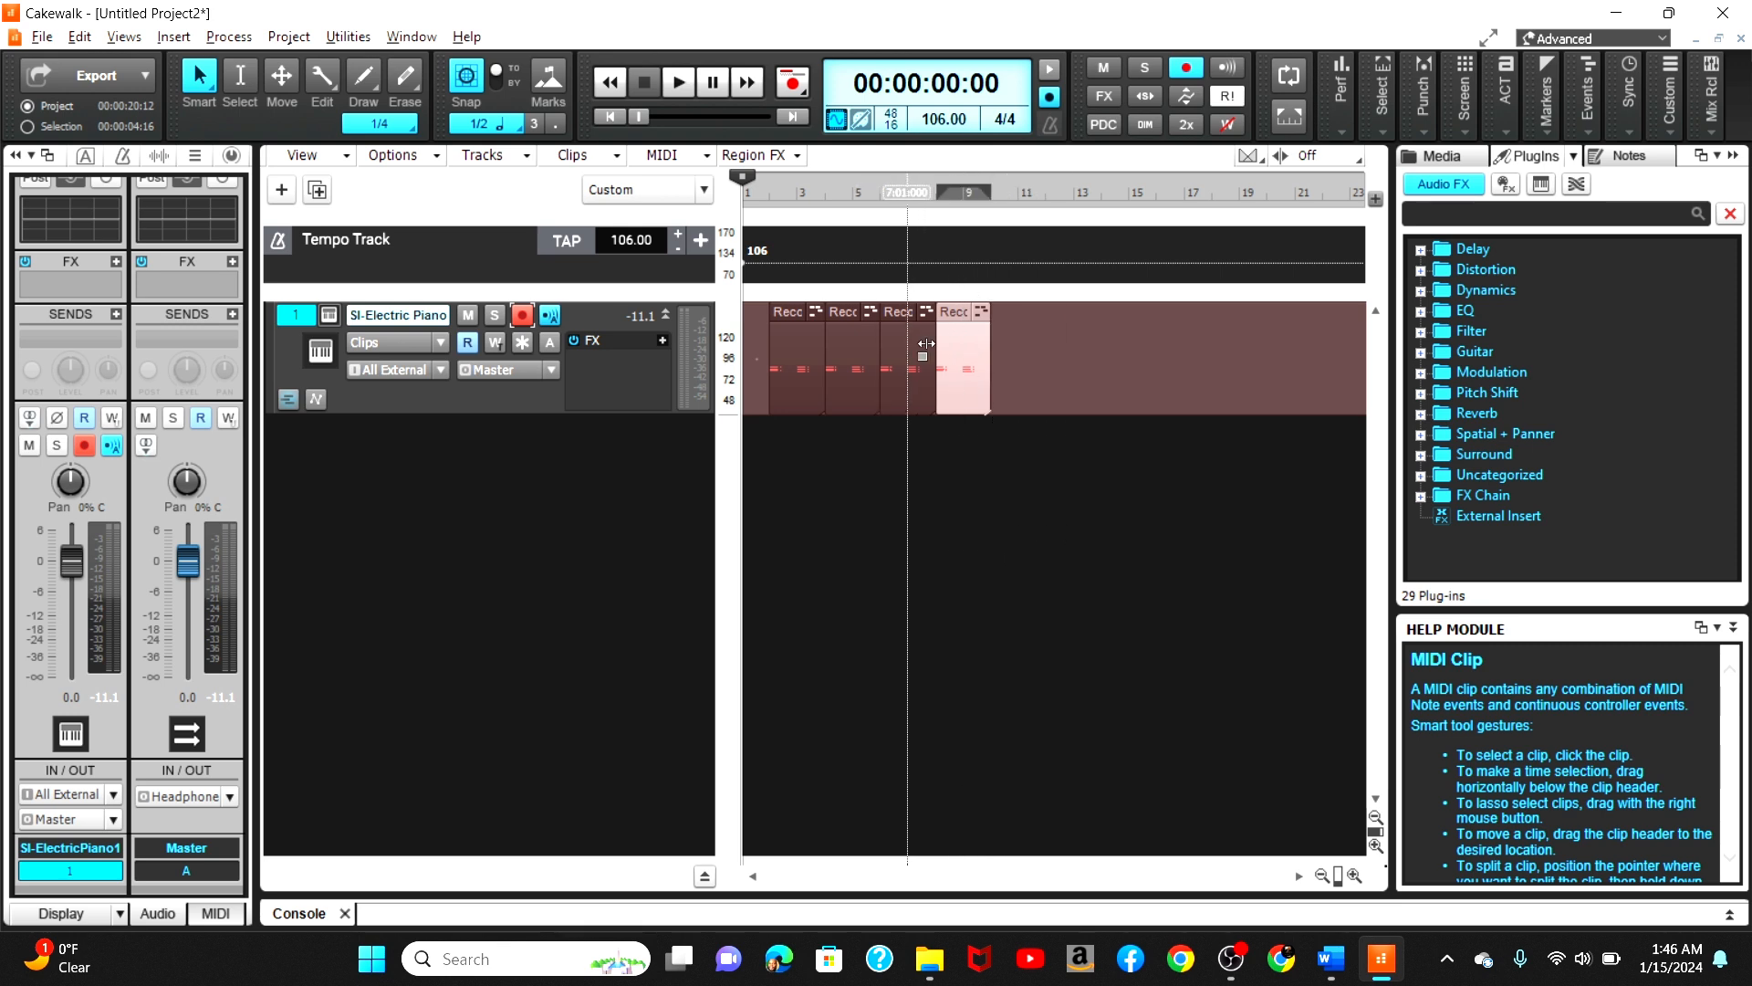
# Step: Select all the clips on the track and bounce them into a single clip
pyautogui.click(787, 313)
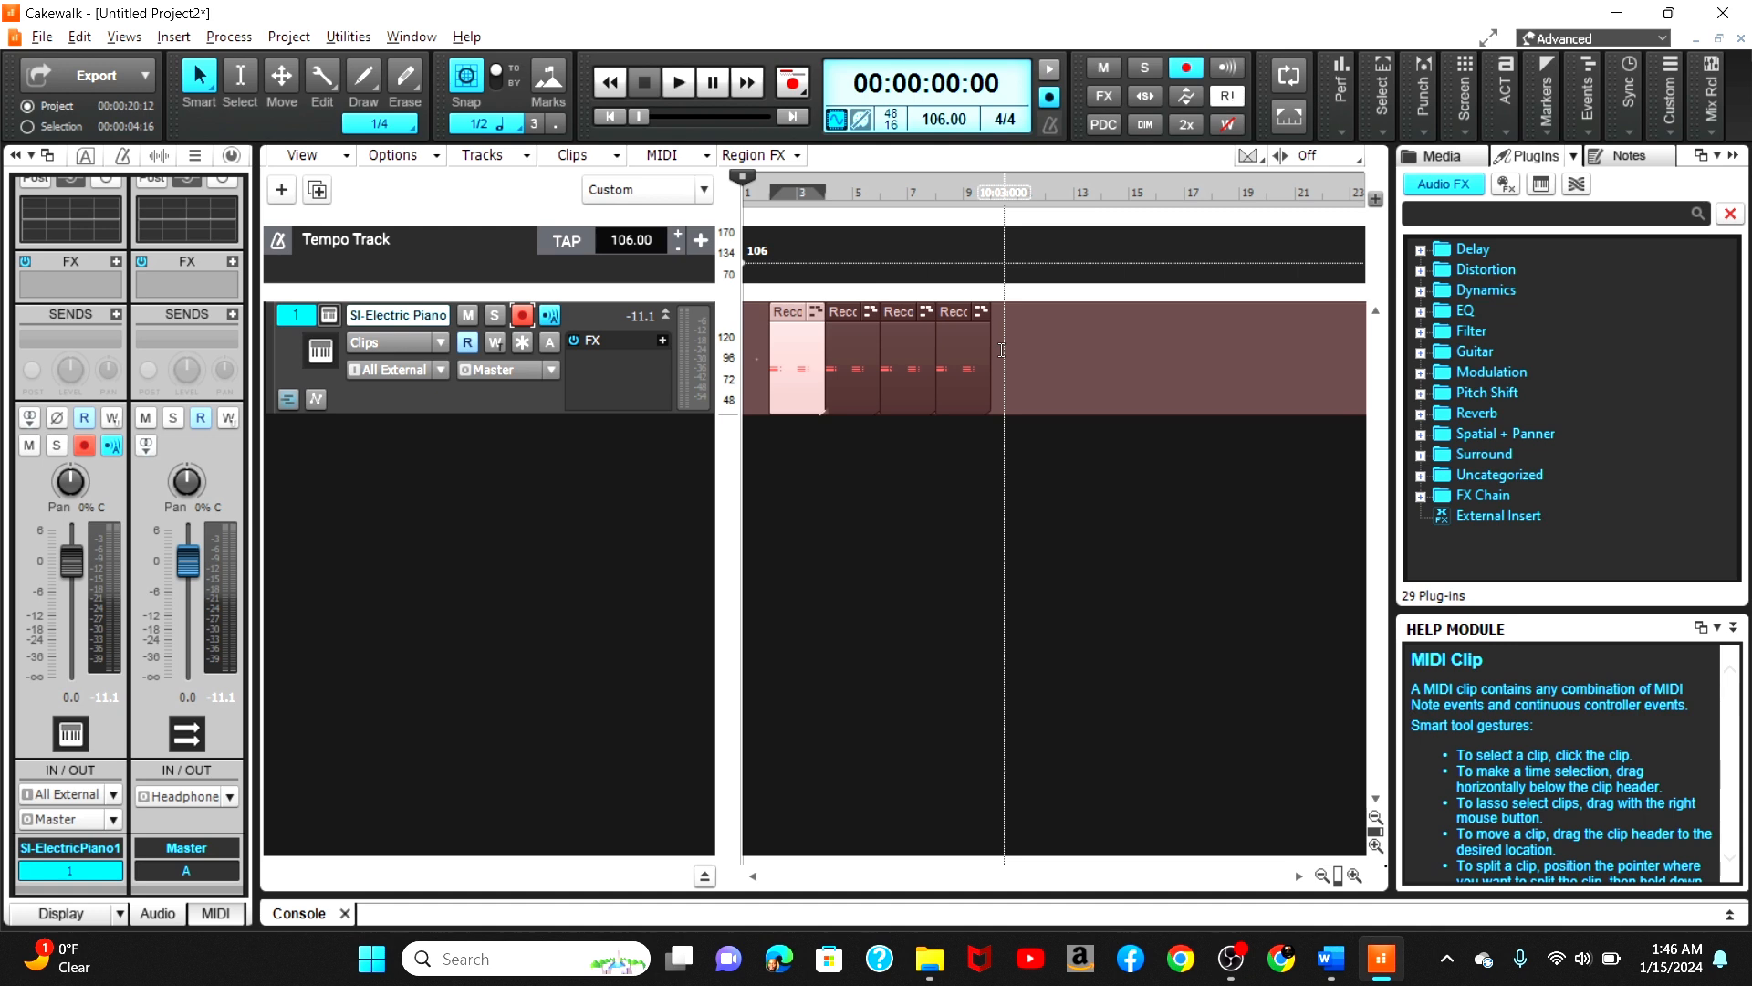
pyautogui.click(837, 338)
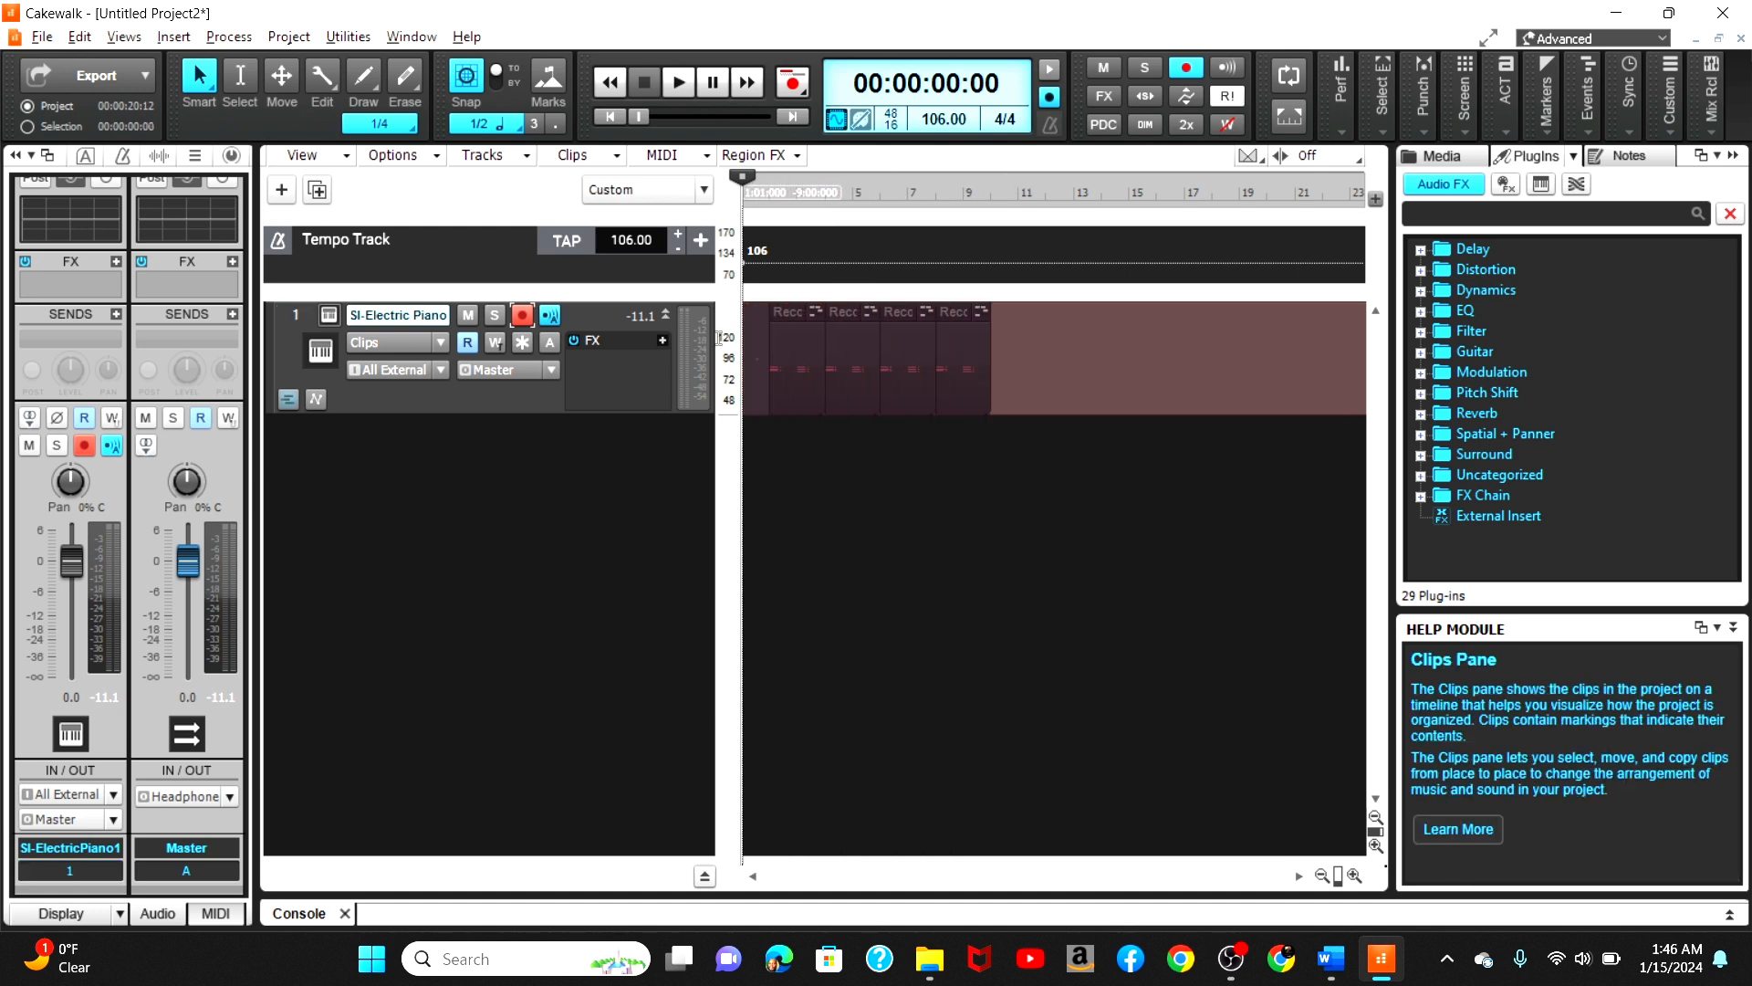
pyautogui.hotkey('ctrl', 'a')
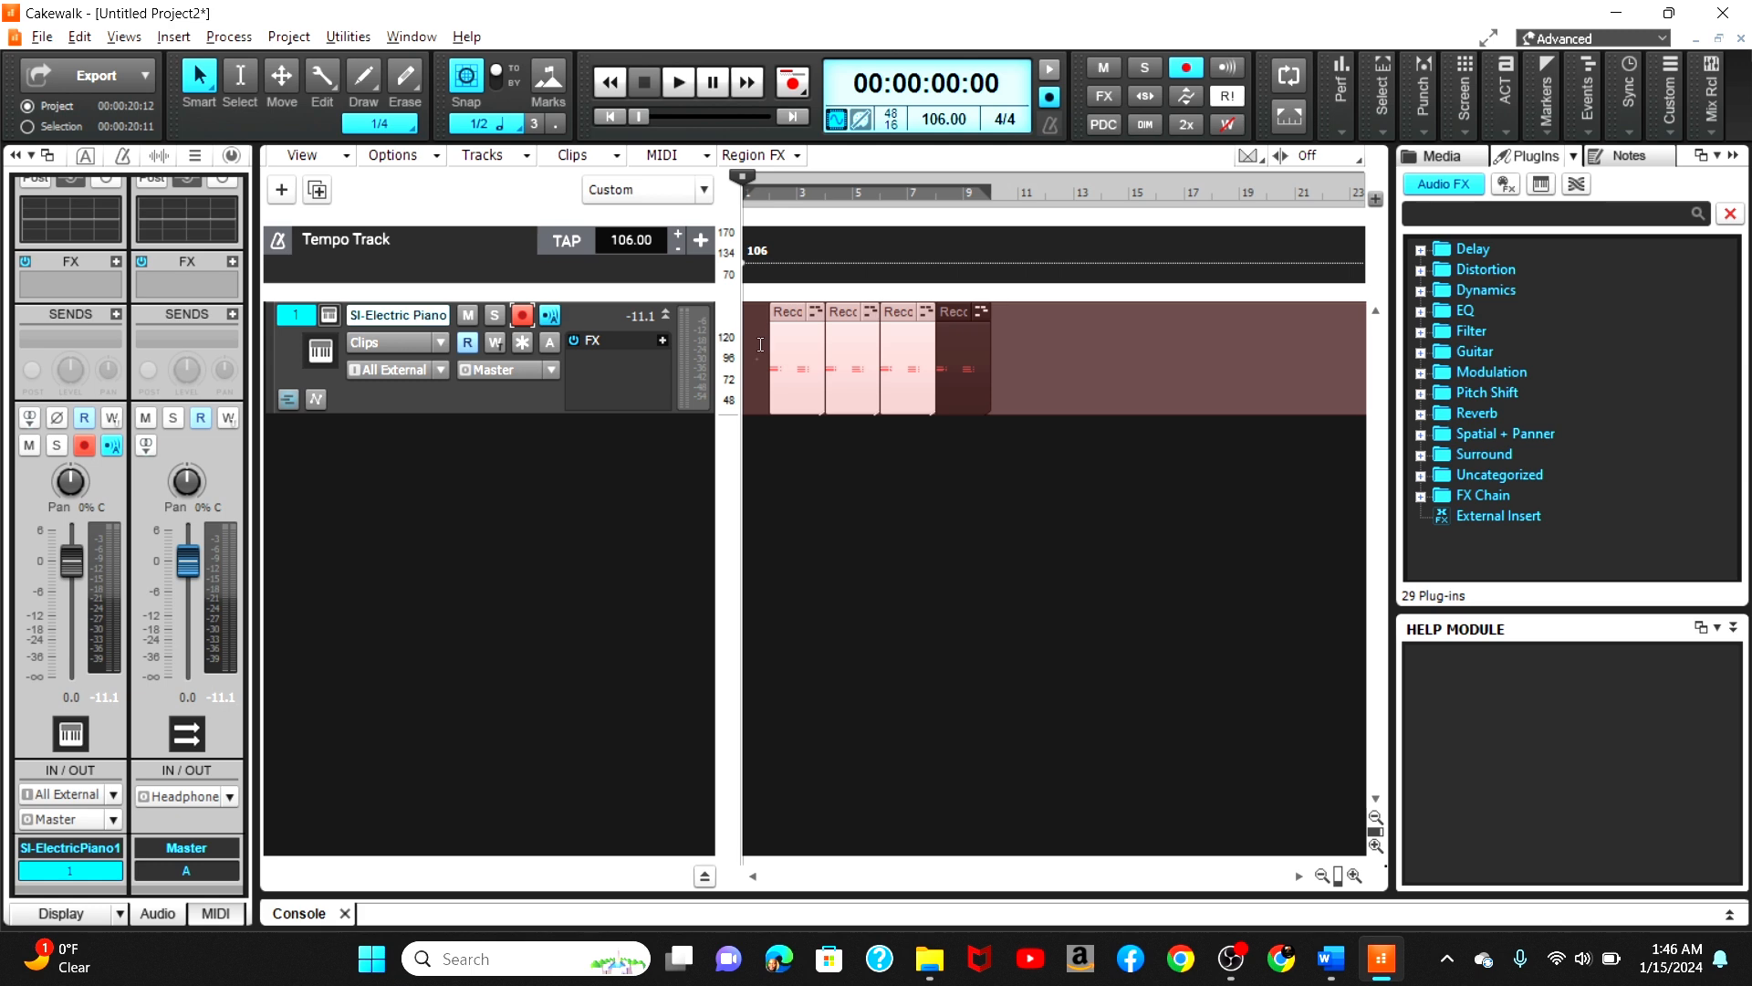
pyautogui.rightClick(824, 358)
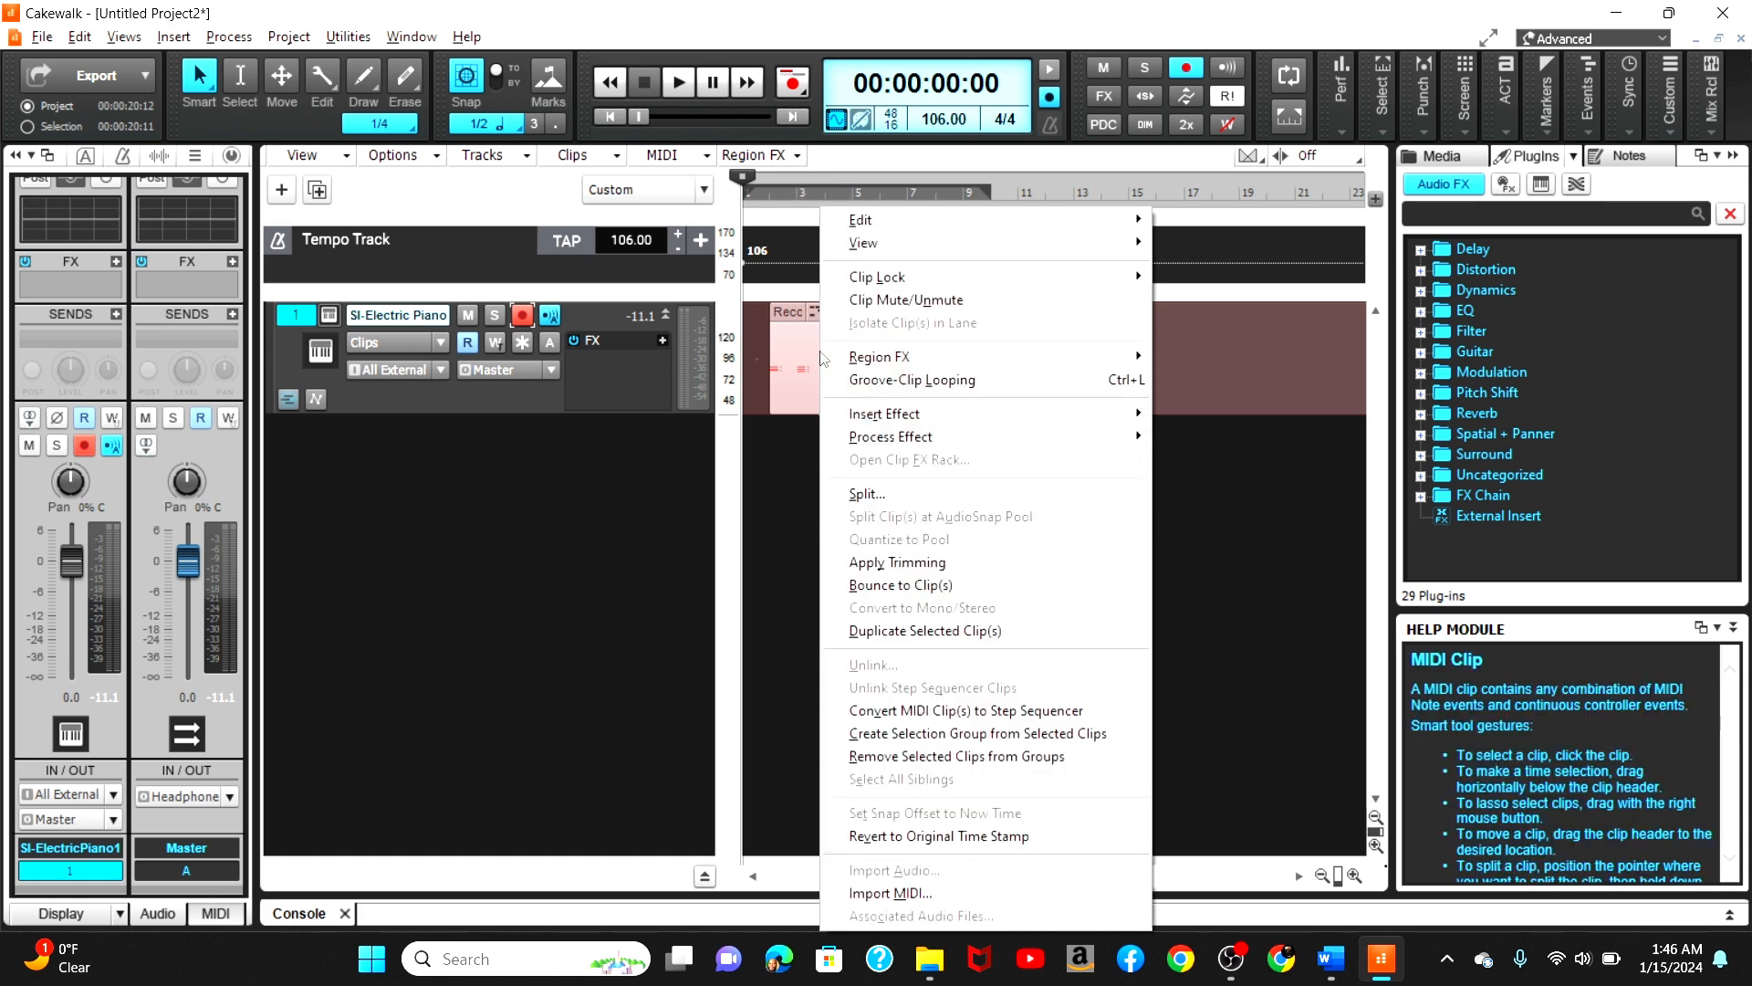
pyautogui.click(1009, 583)
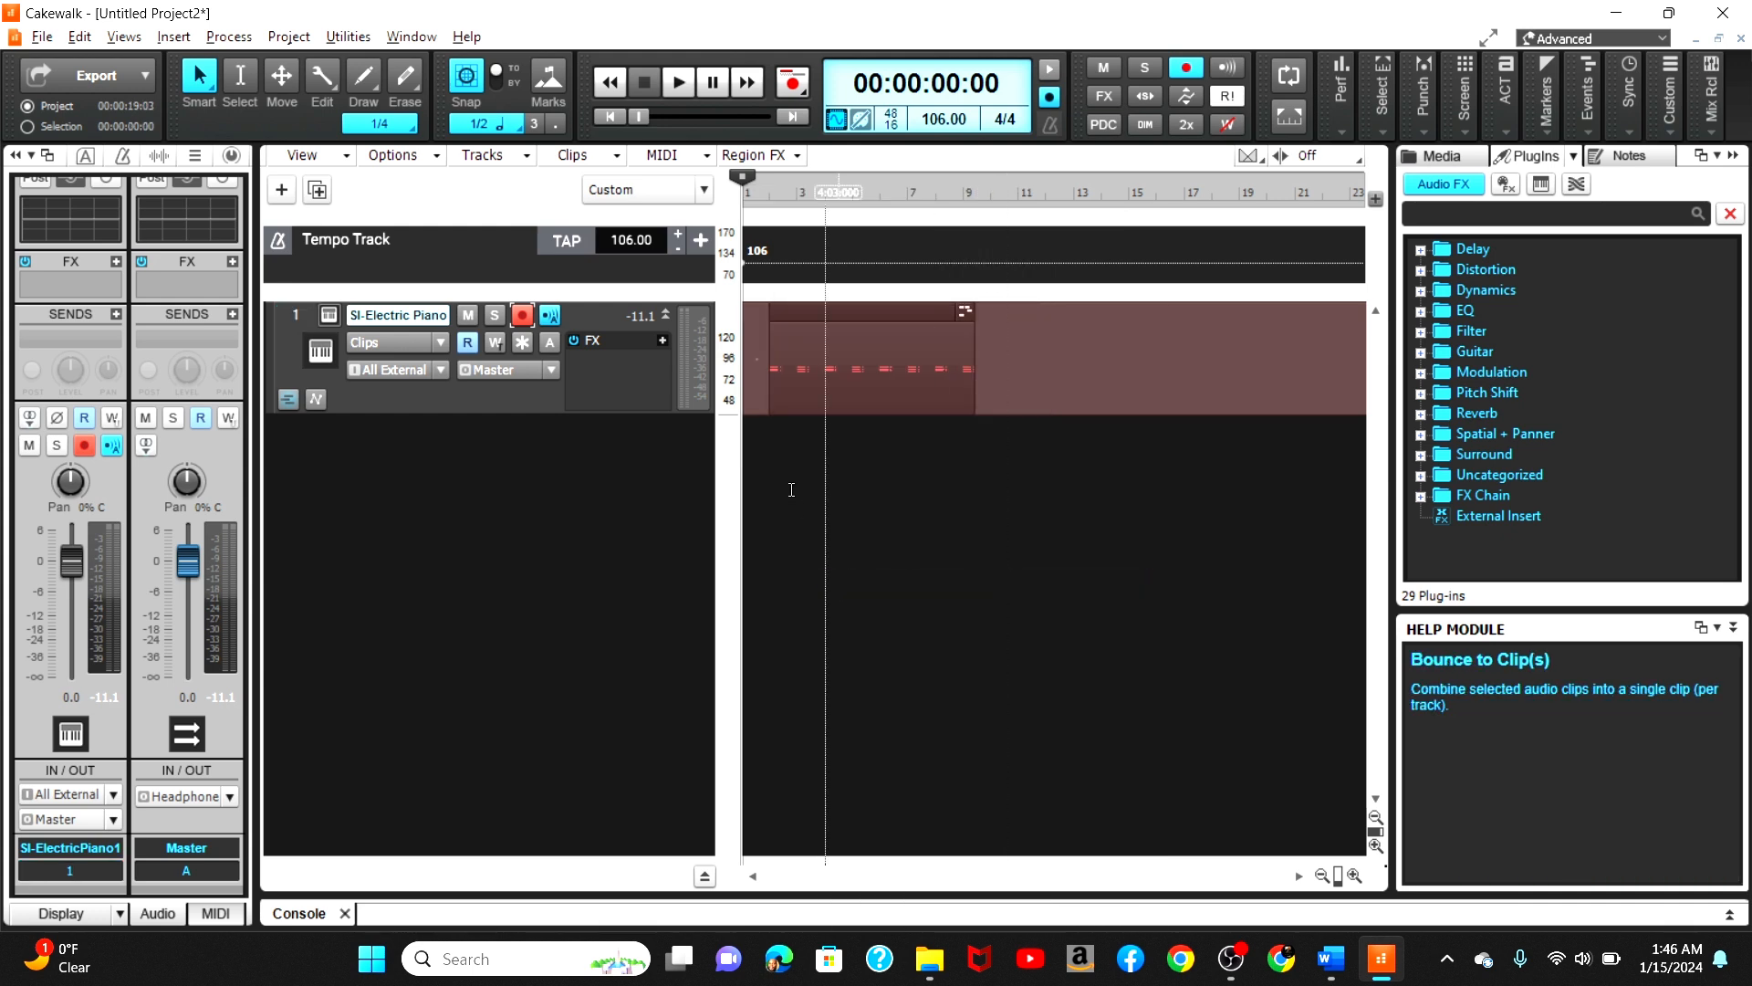
# Step: Select the recorded clip and play it back from just before its first note, then stop
pyautogui.click(857, 311)
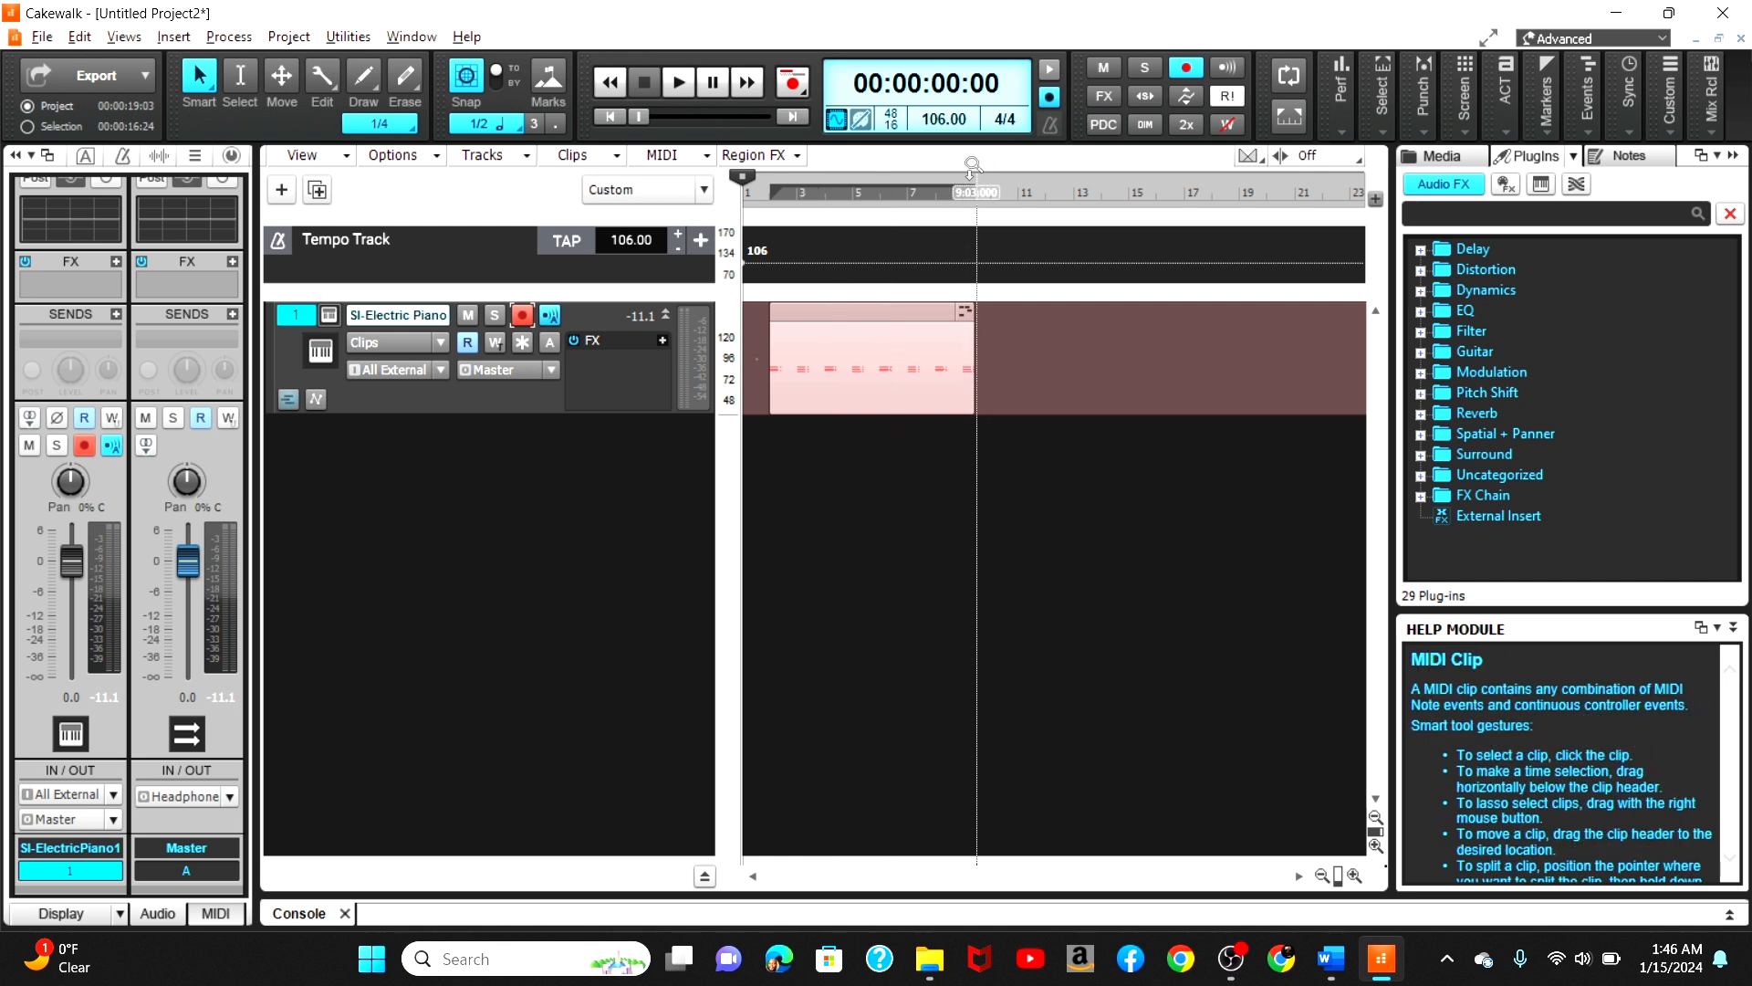
pyautogui.click(974, 214)
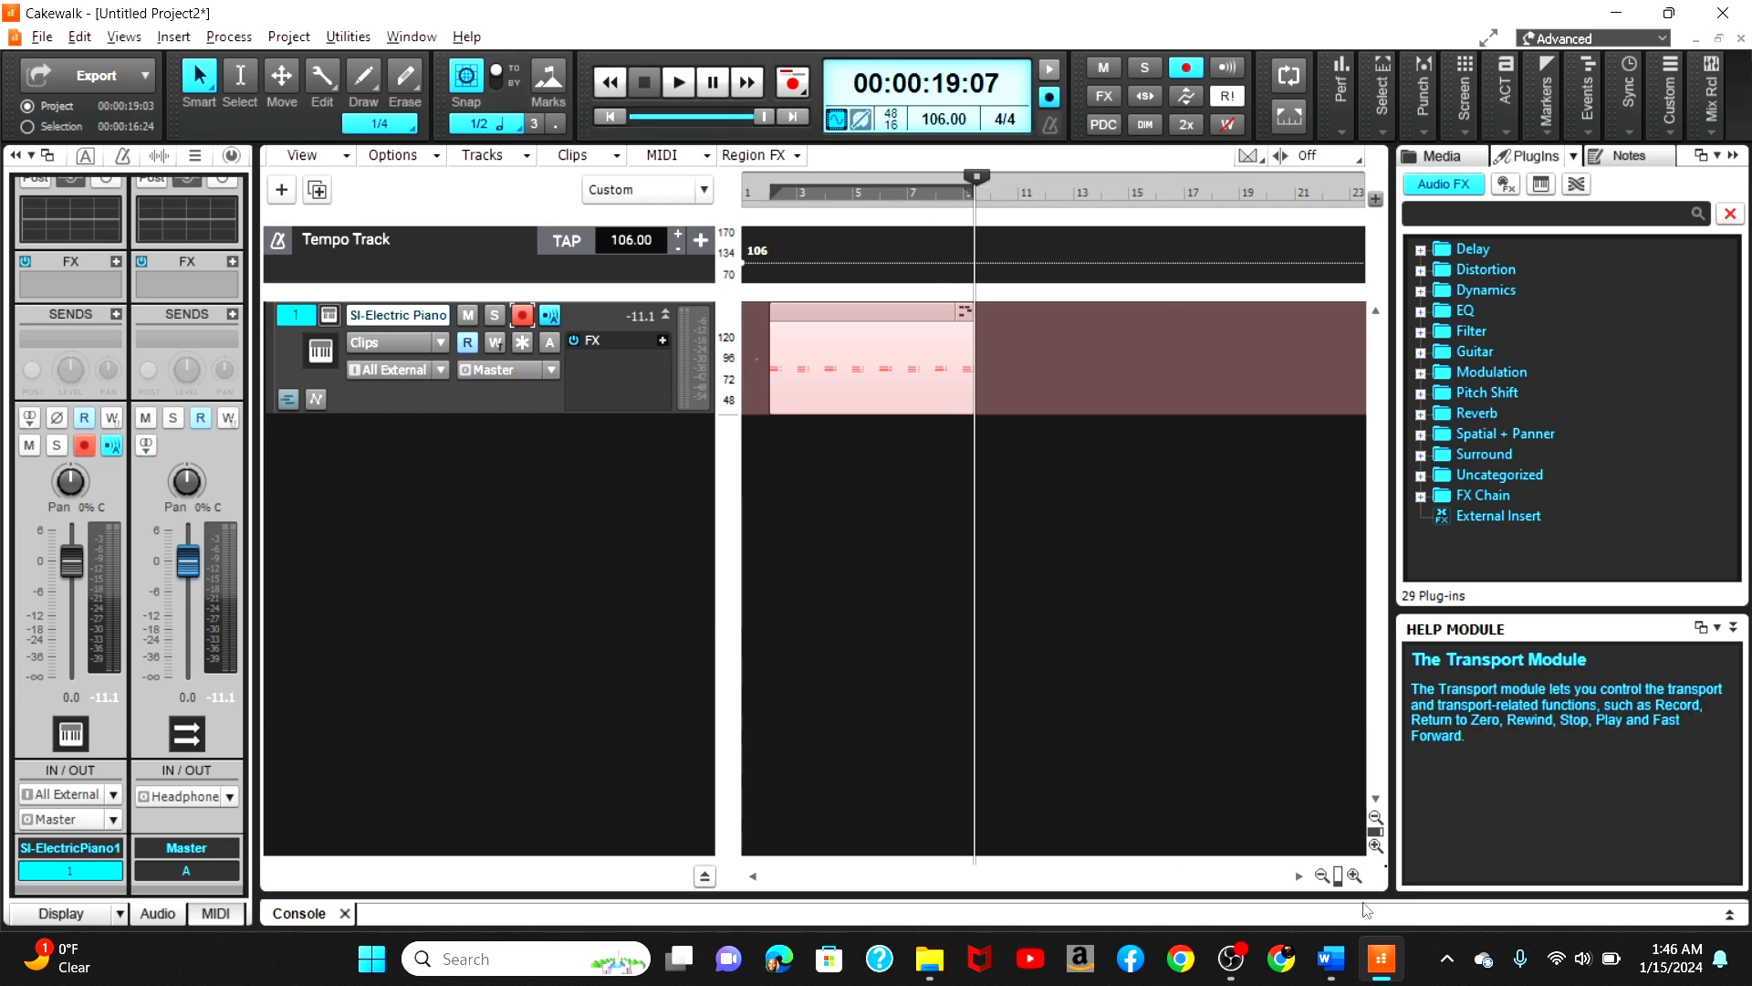
pyautogui.click(1353, 876)
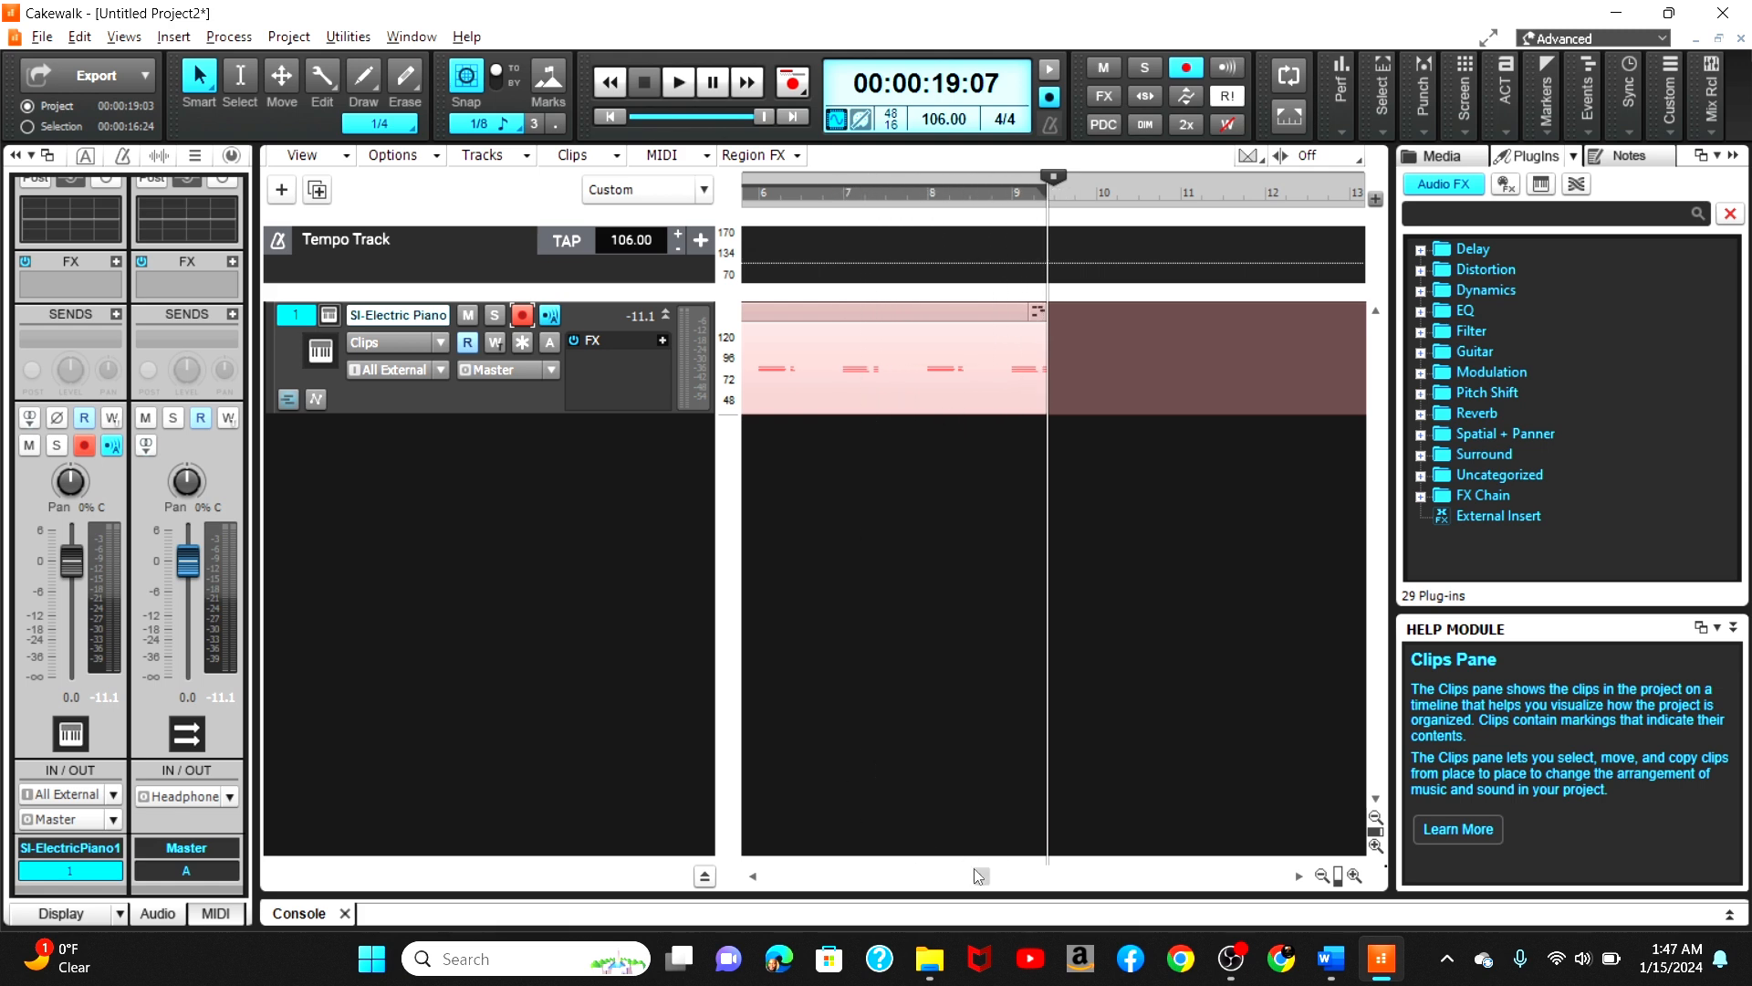
pyautogui.moveTo(982, 876); pyautogui.dragTo(763, 825)
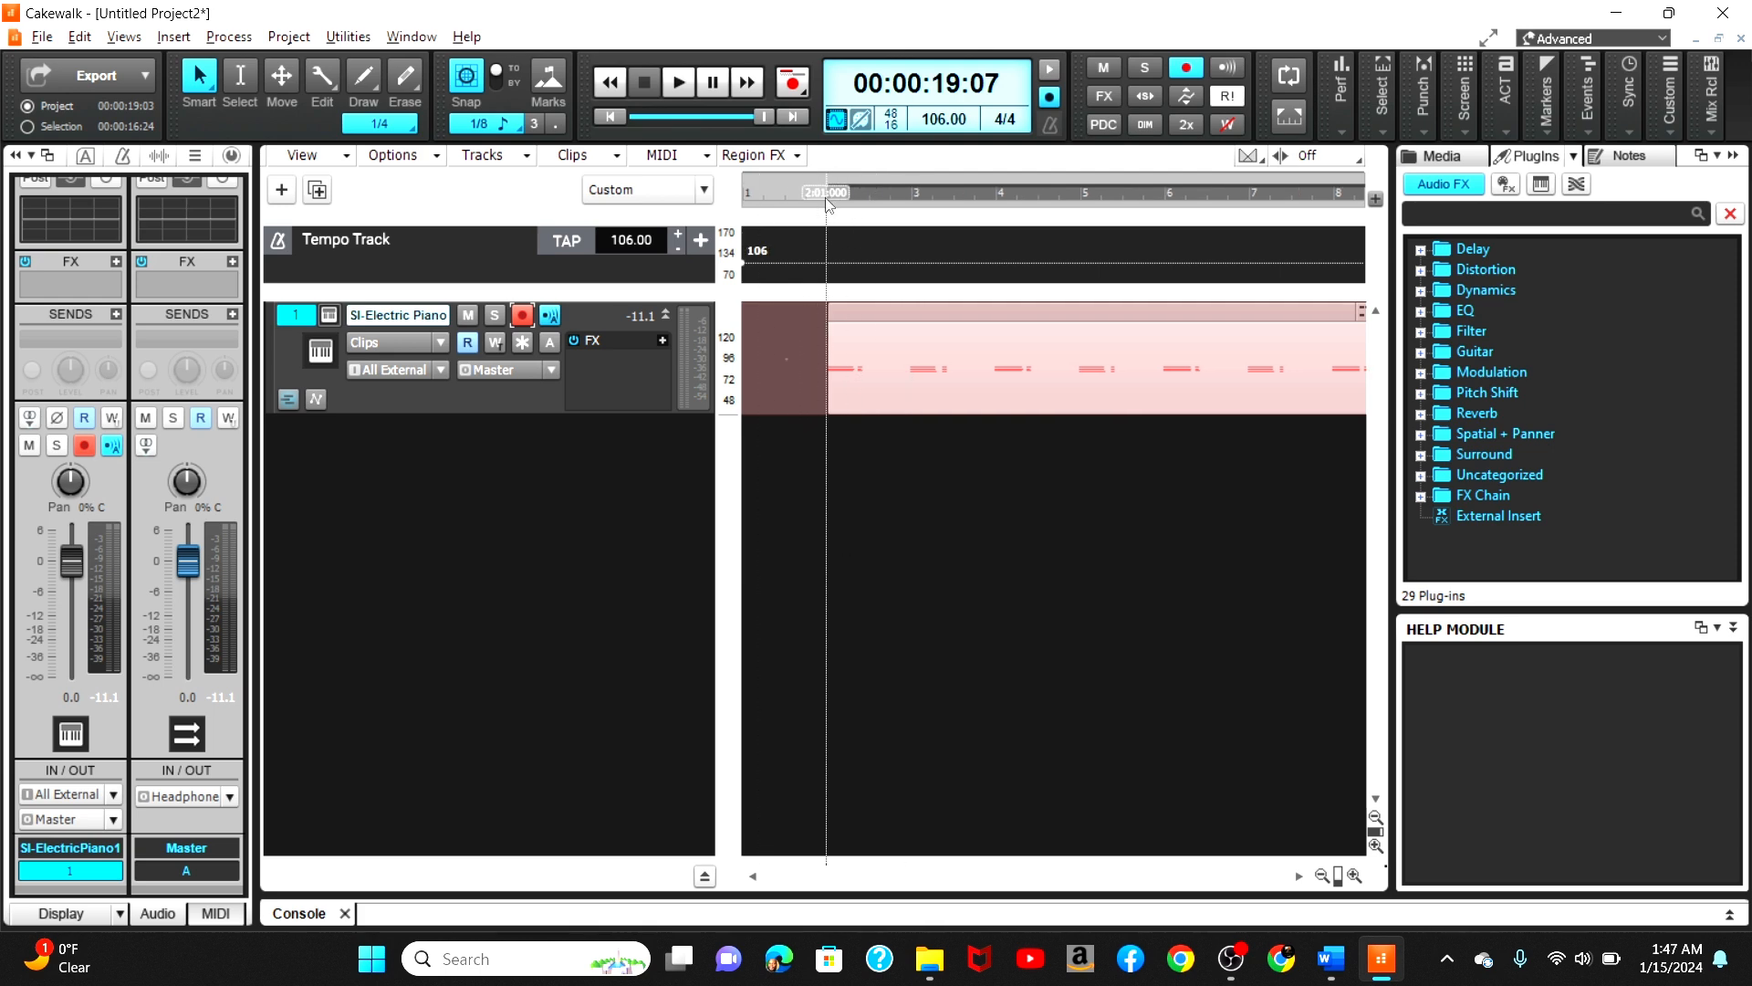
pyautogui.click(825, 197)
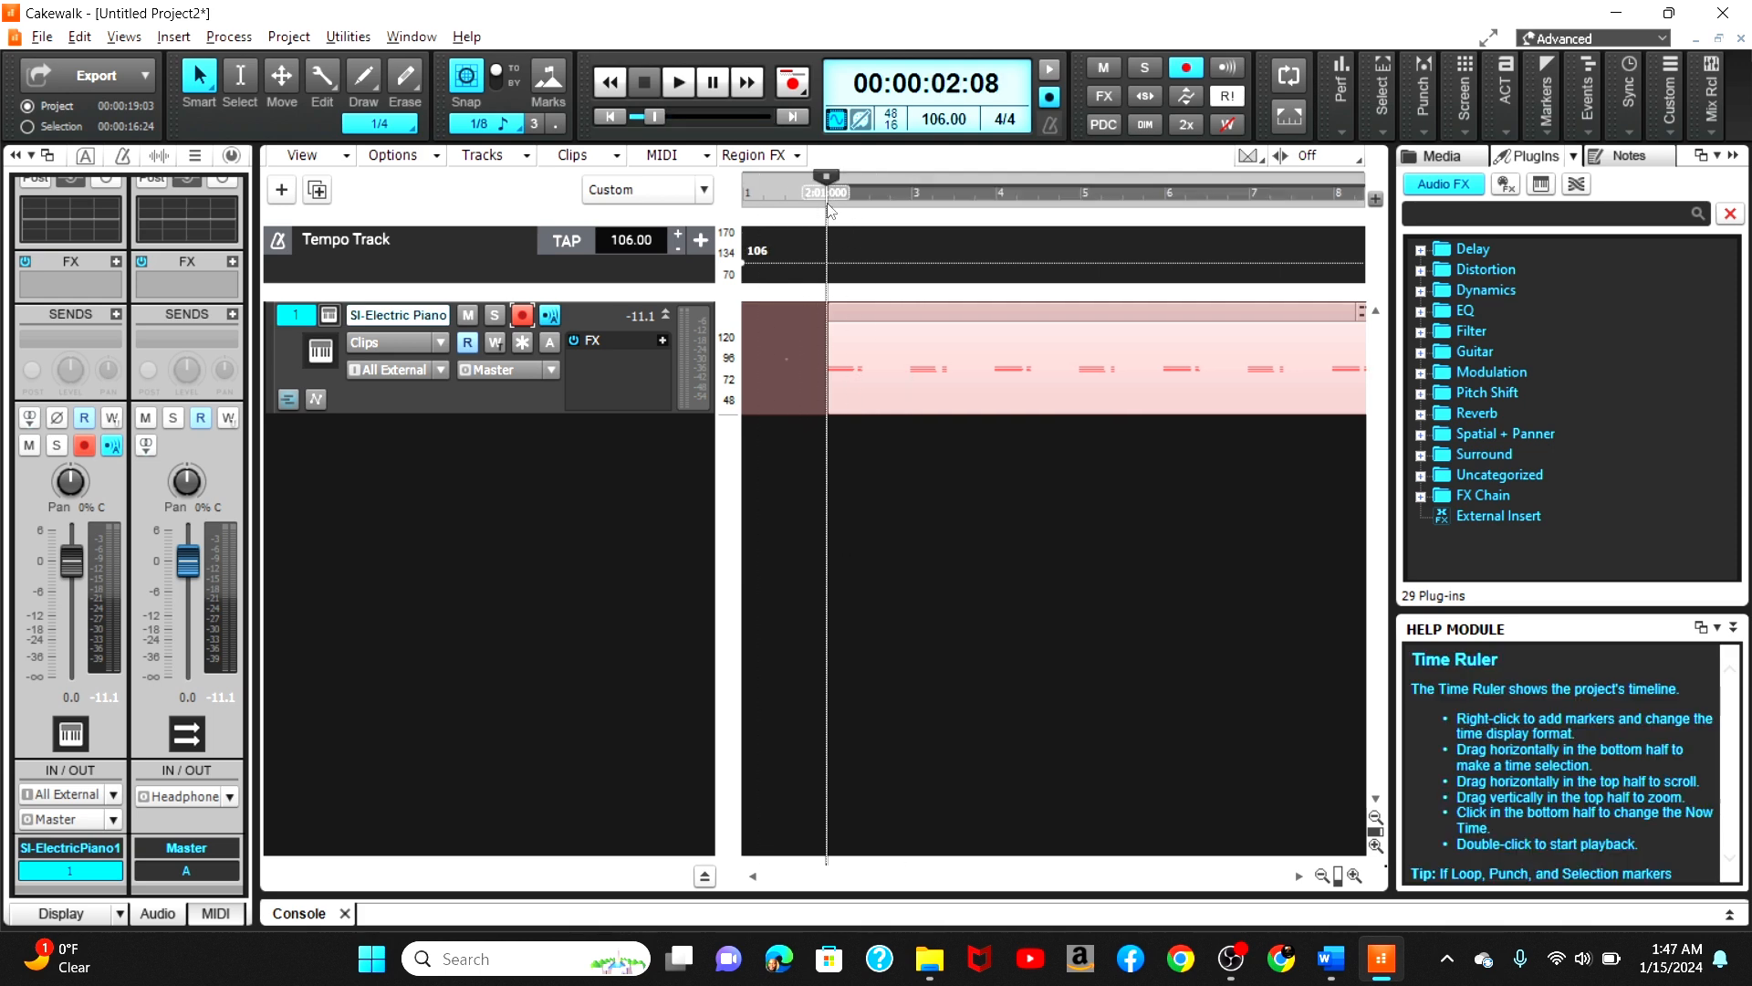
pyautogui.click(678, 83)
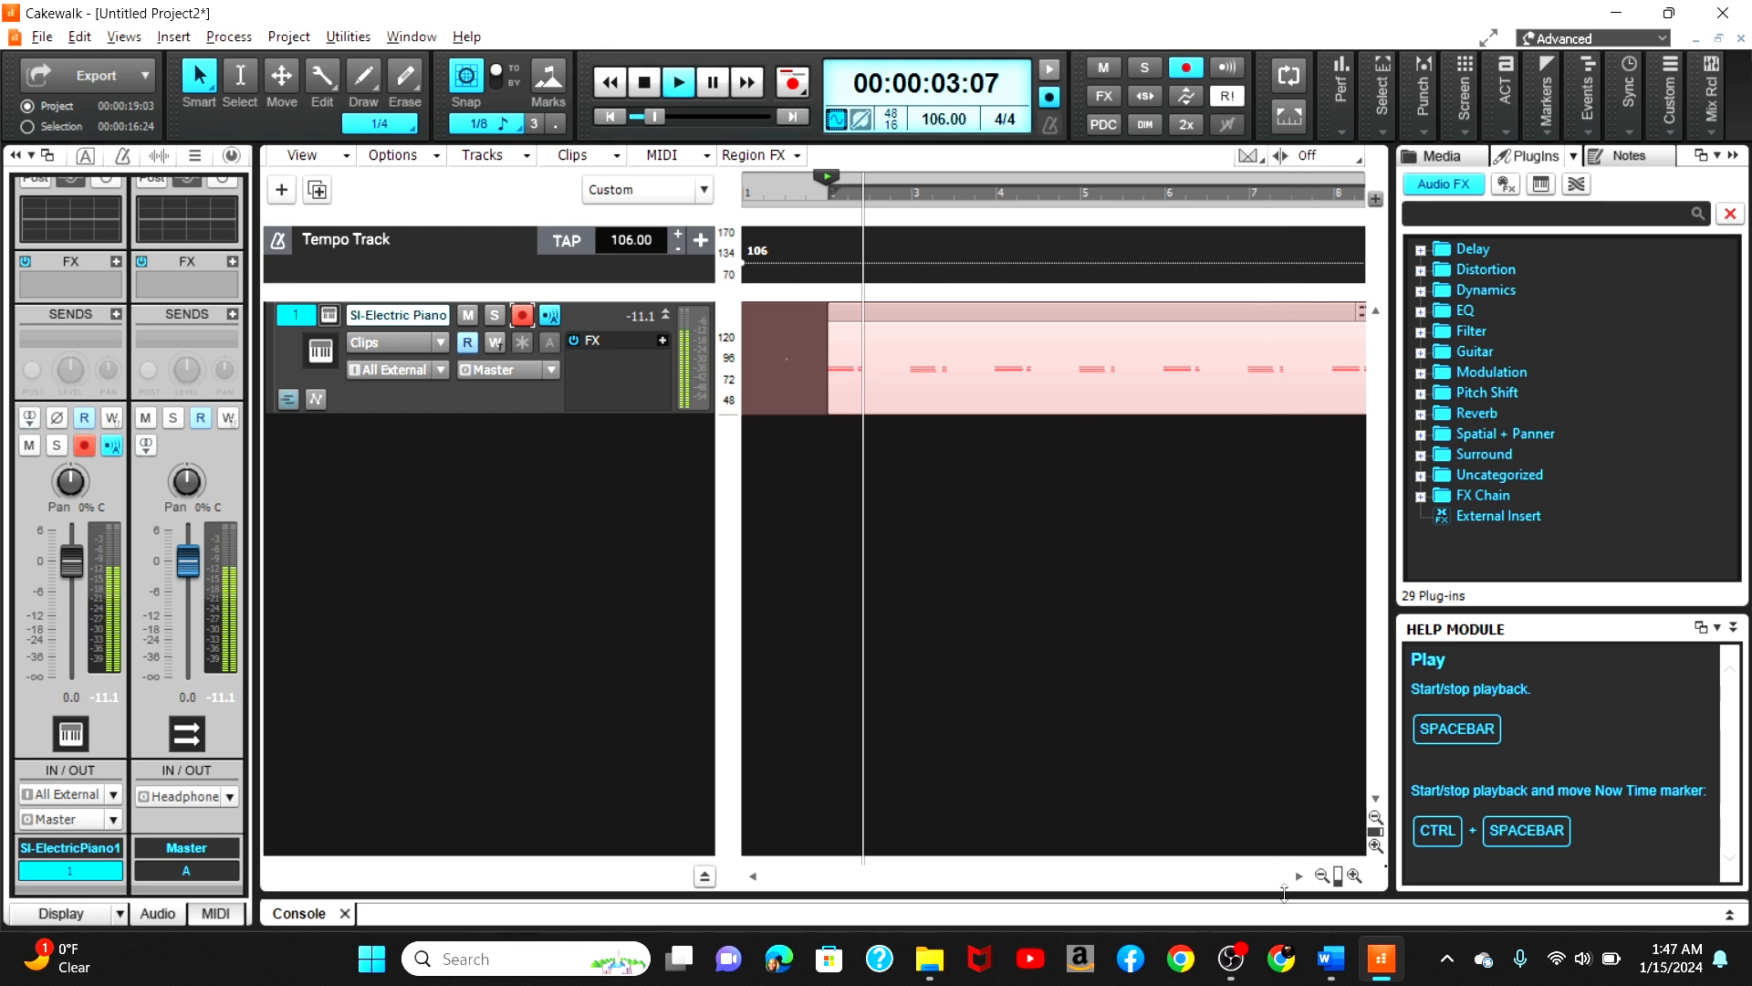
pyautogui.click(1322, 875)
pyautogui.click(1322, 875)
pyautogui.click(1322, 875)
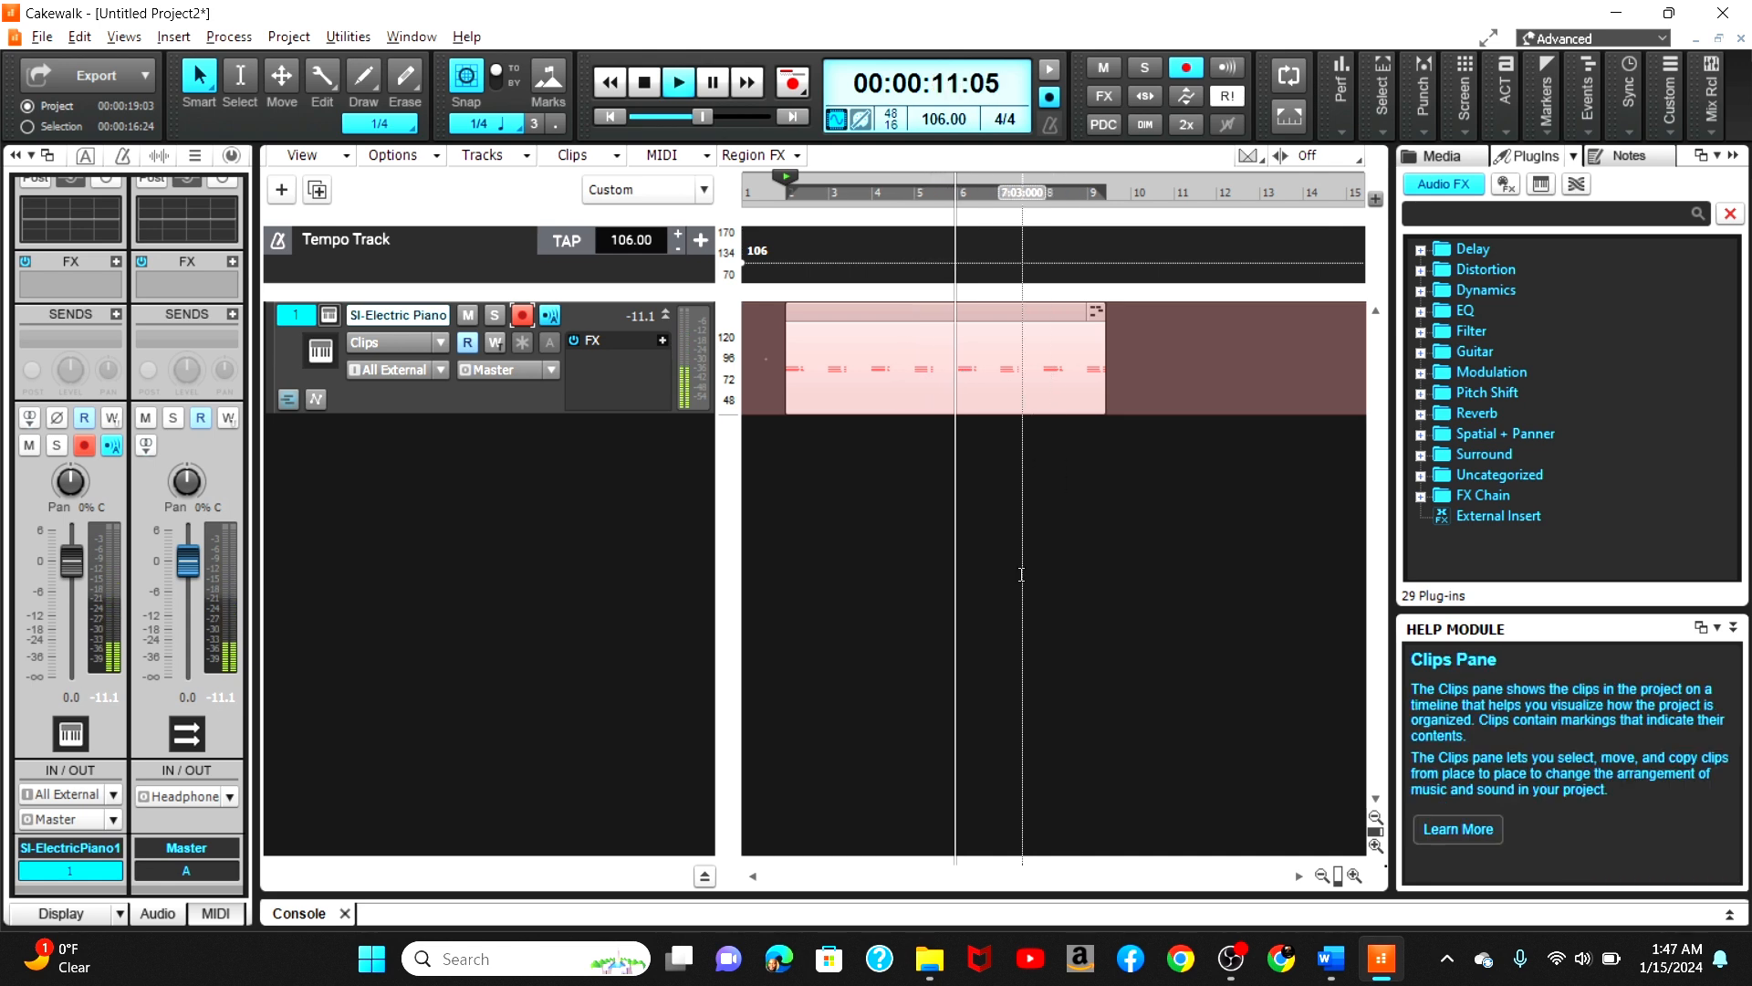
pyautogui.click(1051, 75)
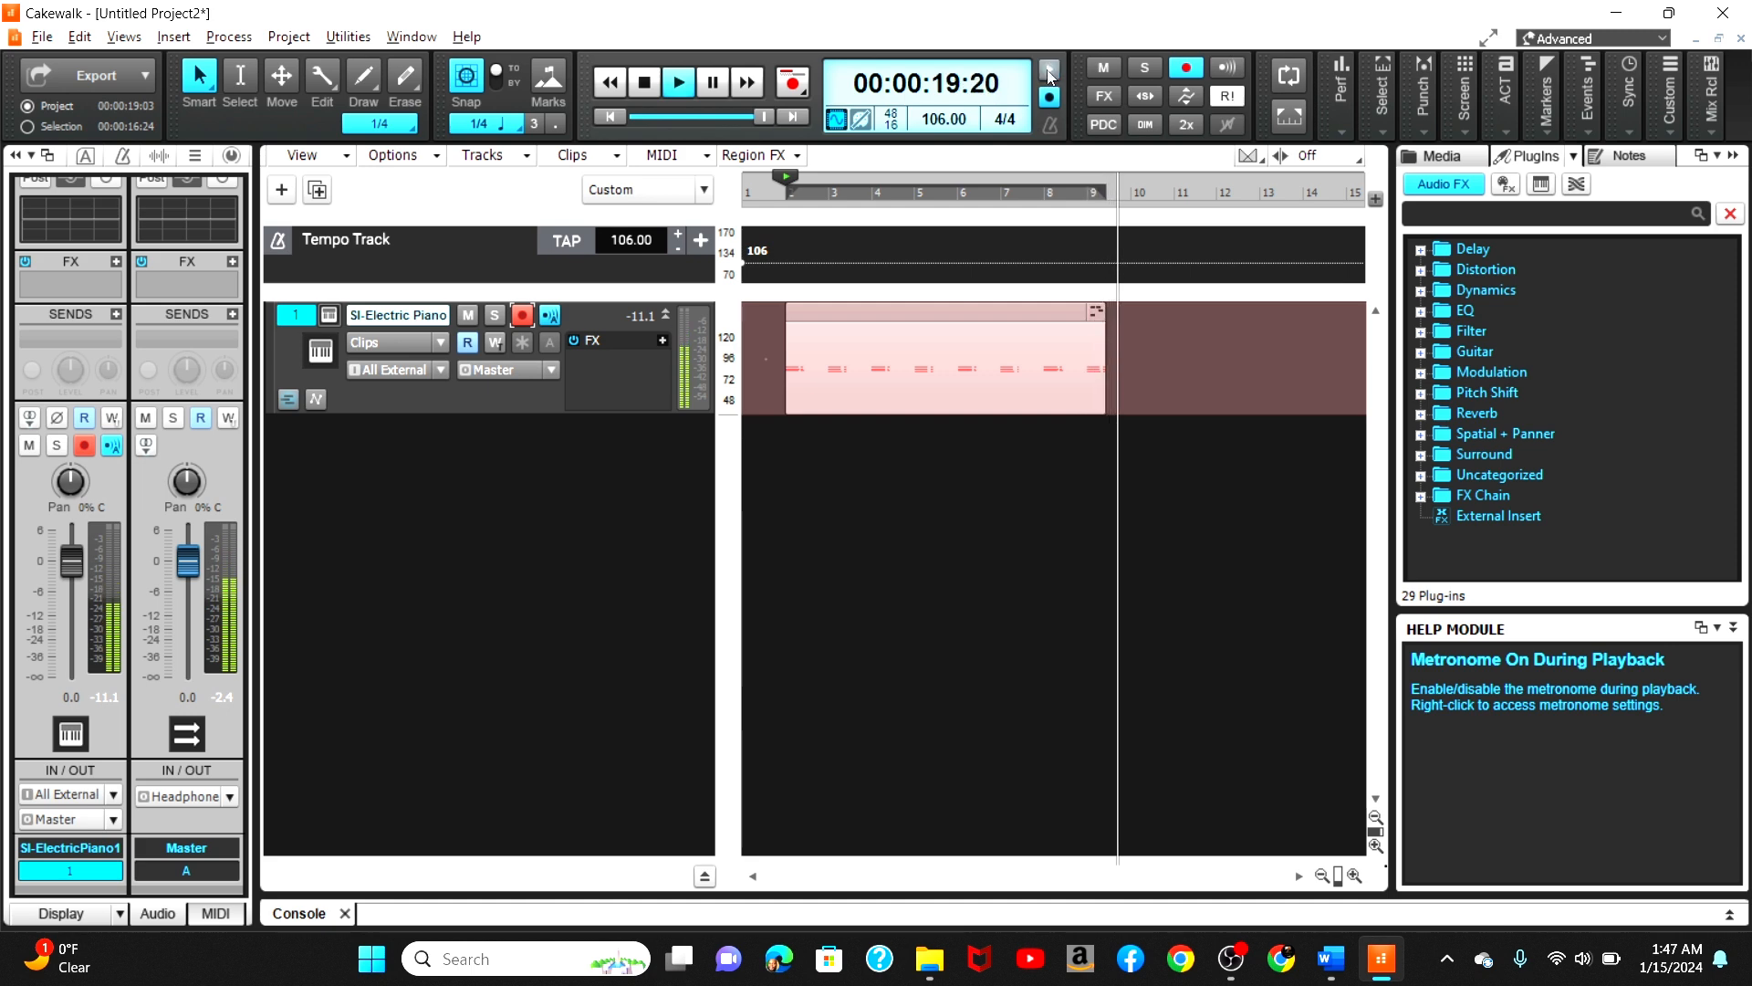
pyautogui.click(652, 80)
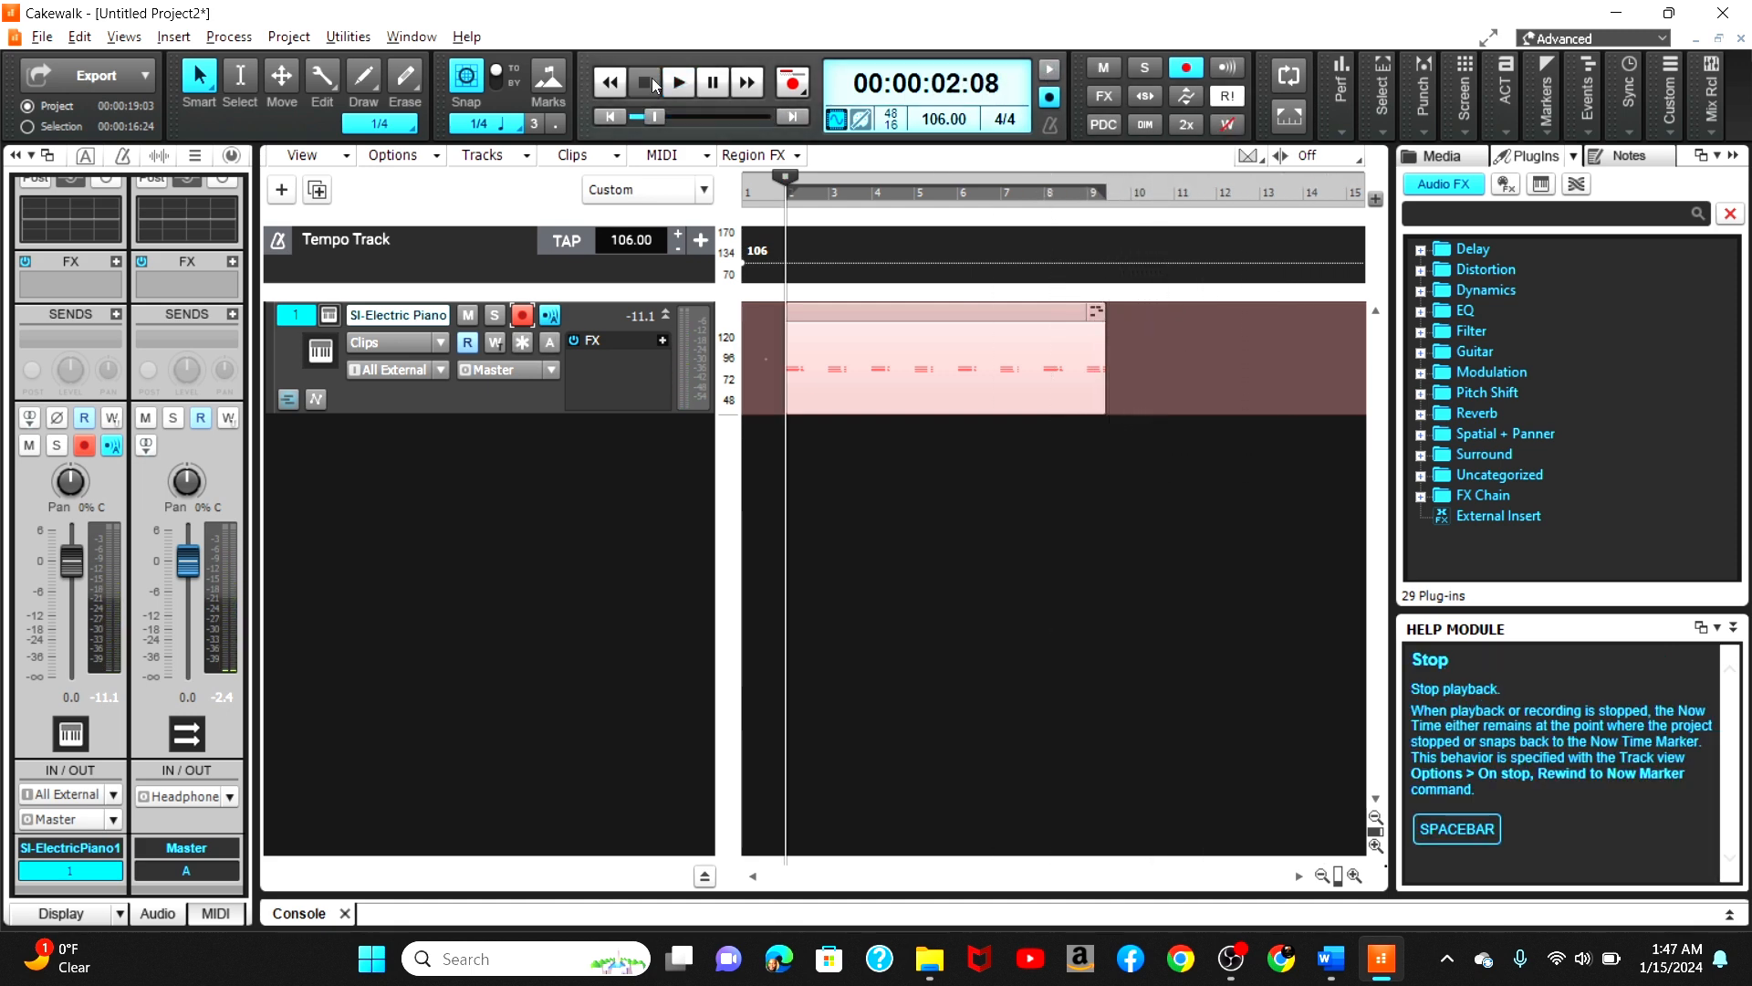
# Step: Paste the clip four times starting at bar 10 with Paste Special
pyautogui.click(1131, 190)
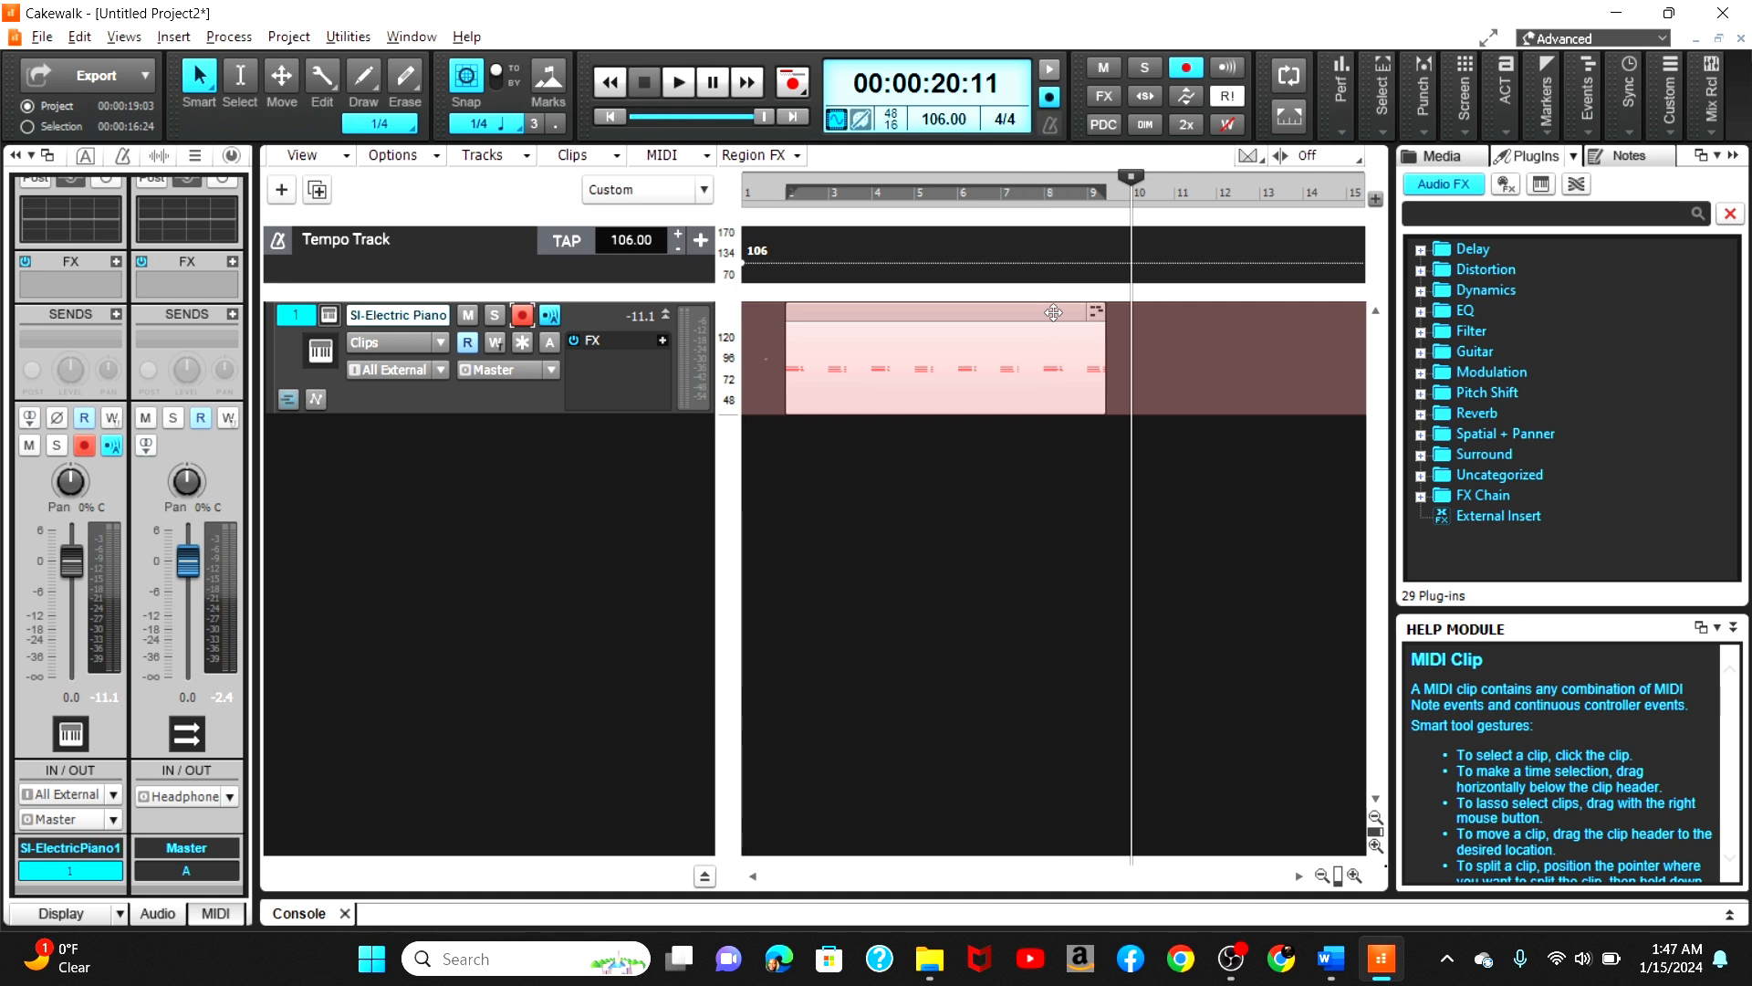
pyautogui.click(1133, 358)
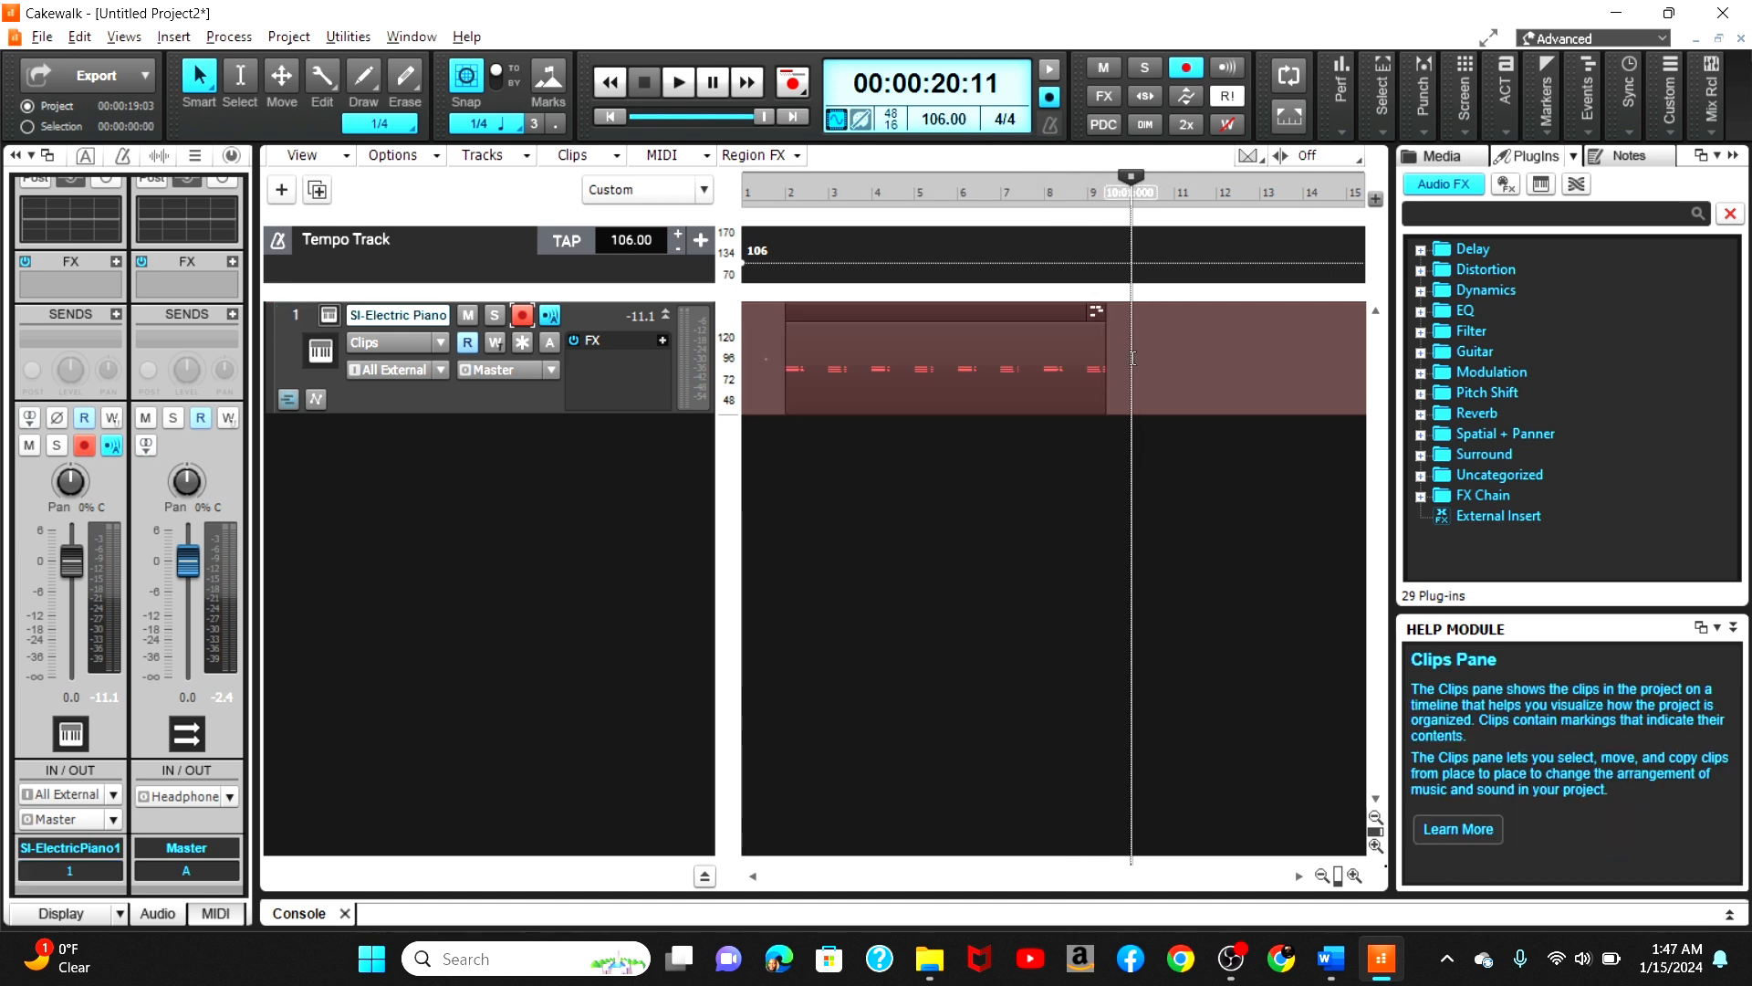
pyautogui.rightClick(1132, 357)
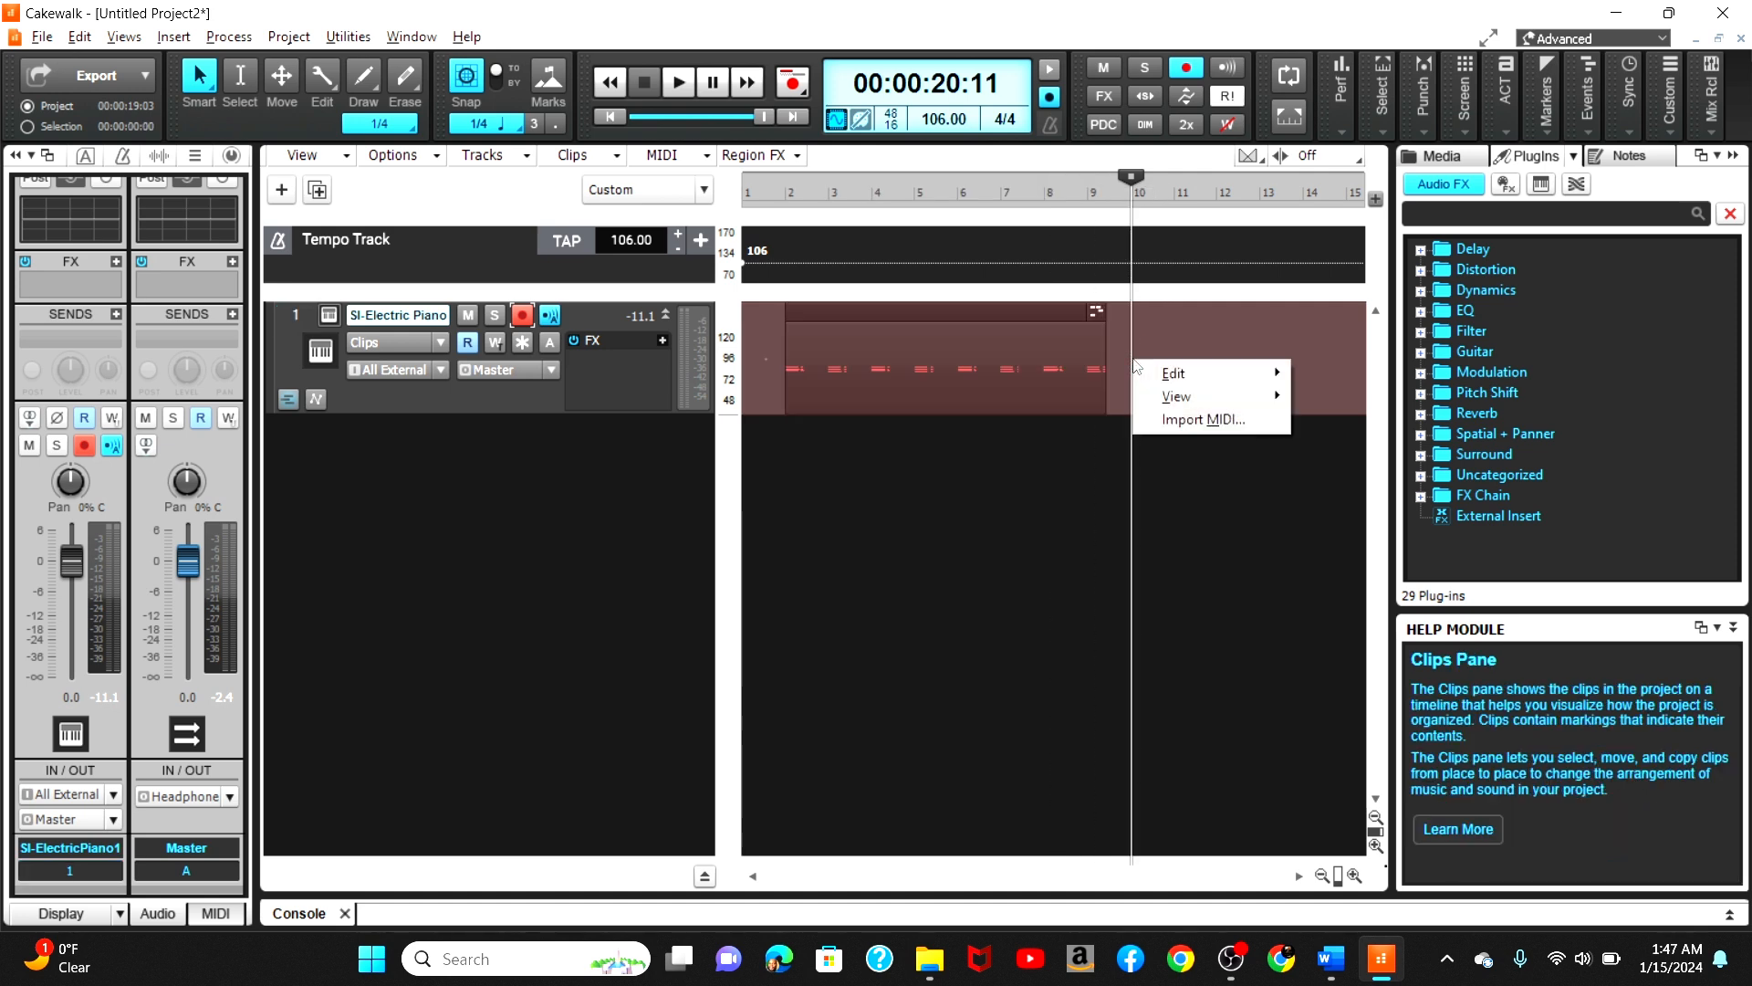
pyautogui.moveTo(1177, 373)
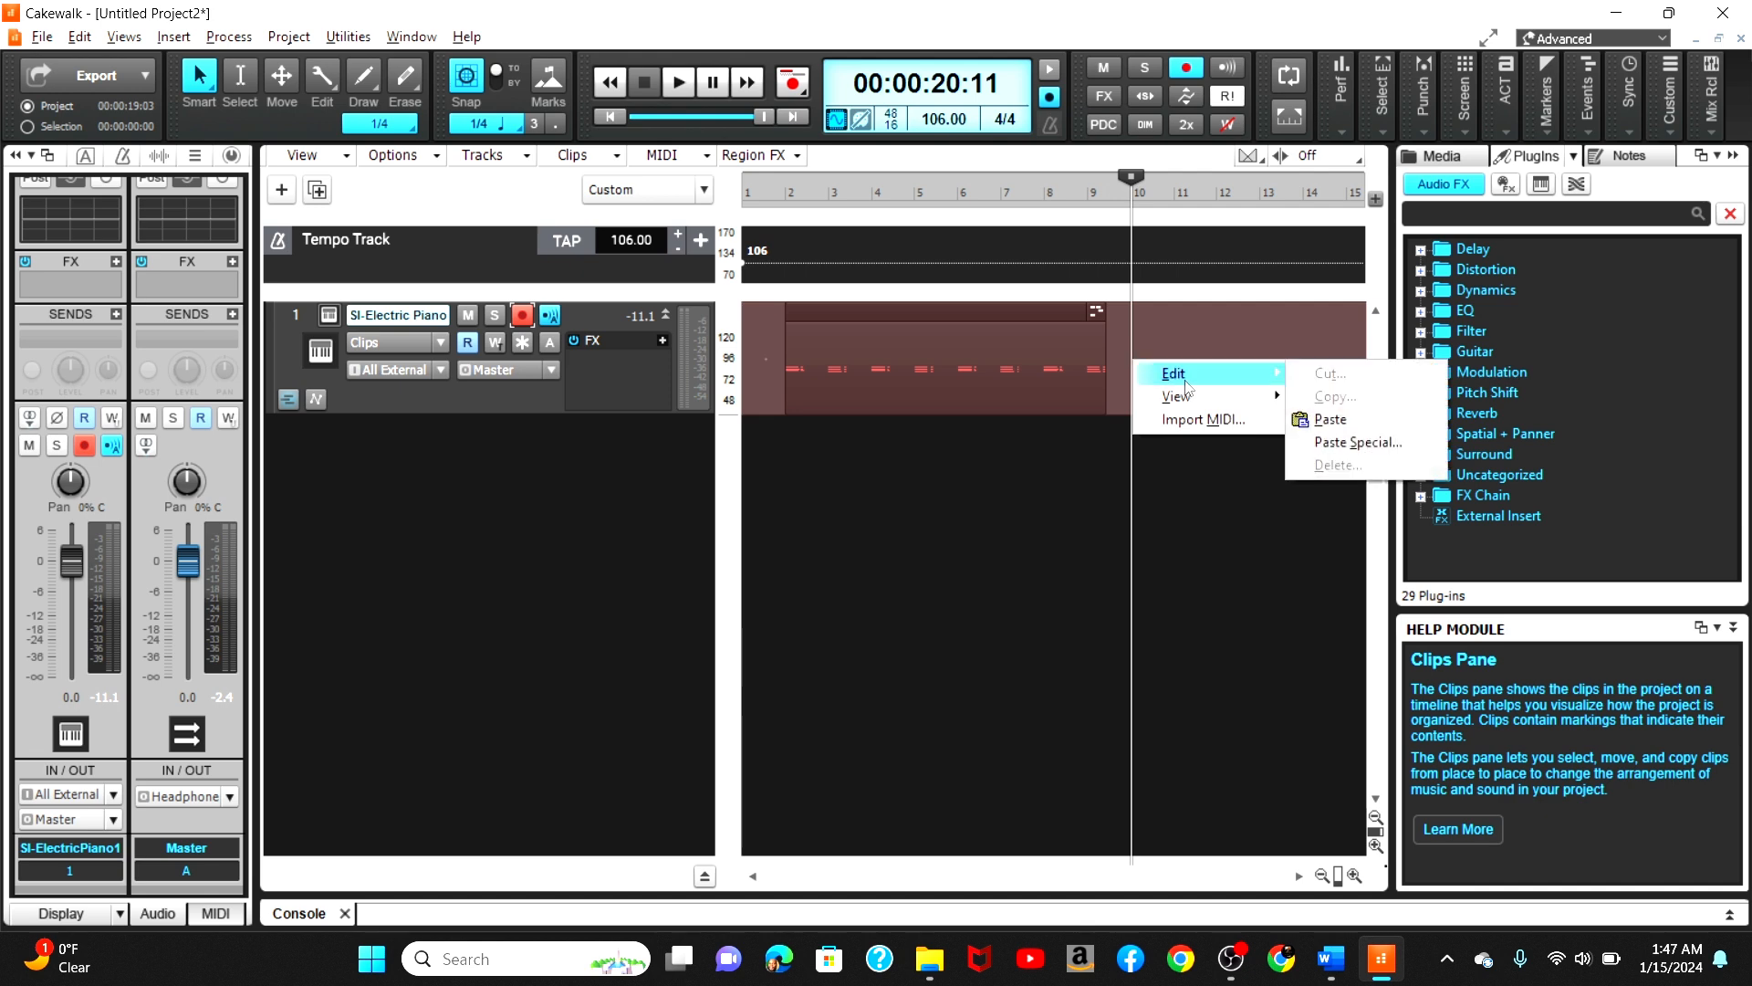
pyautogui.click(1357, 442)
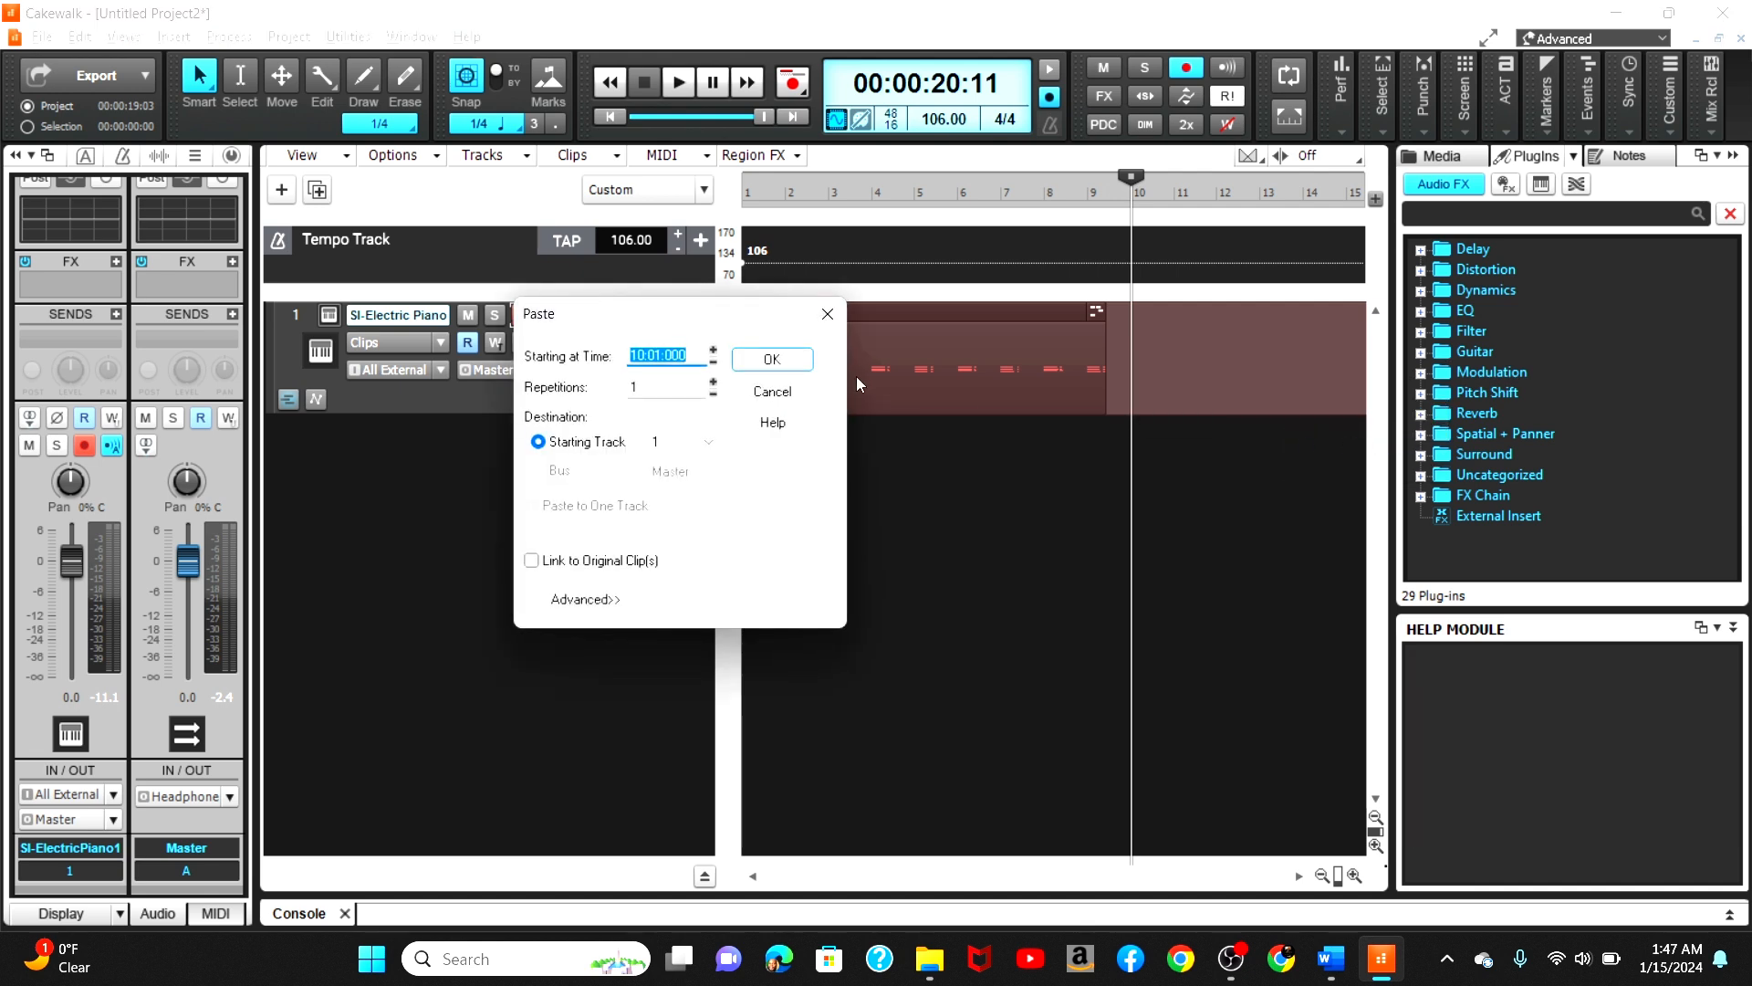
pyautogui.click(713, 383)
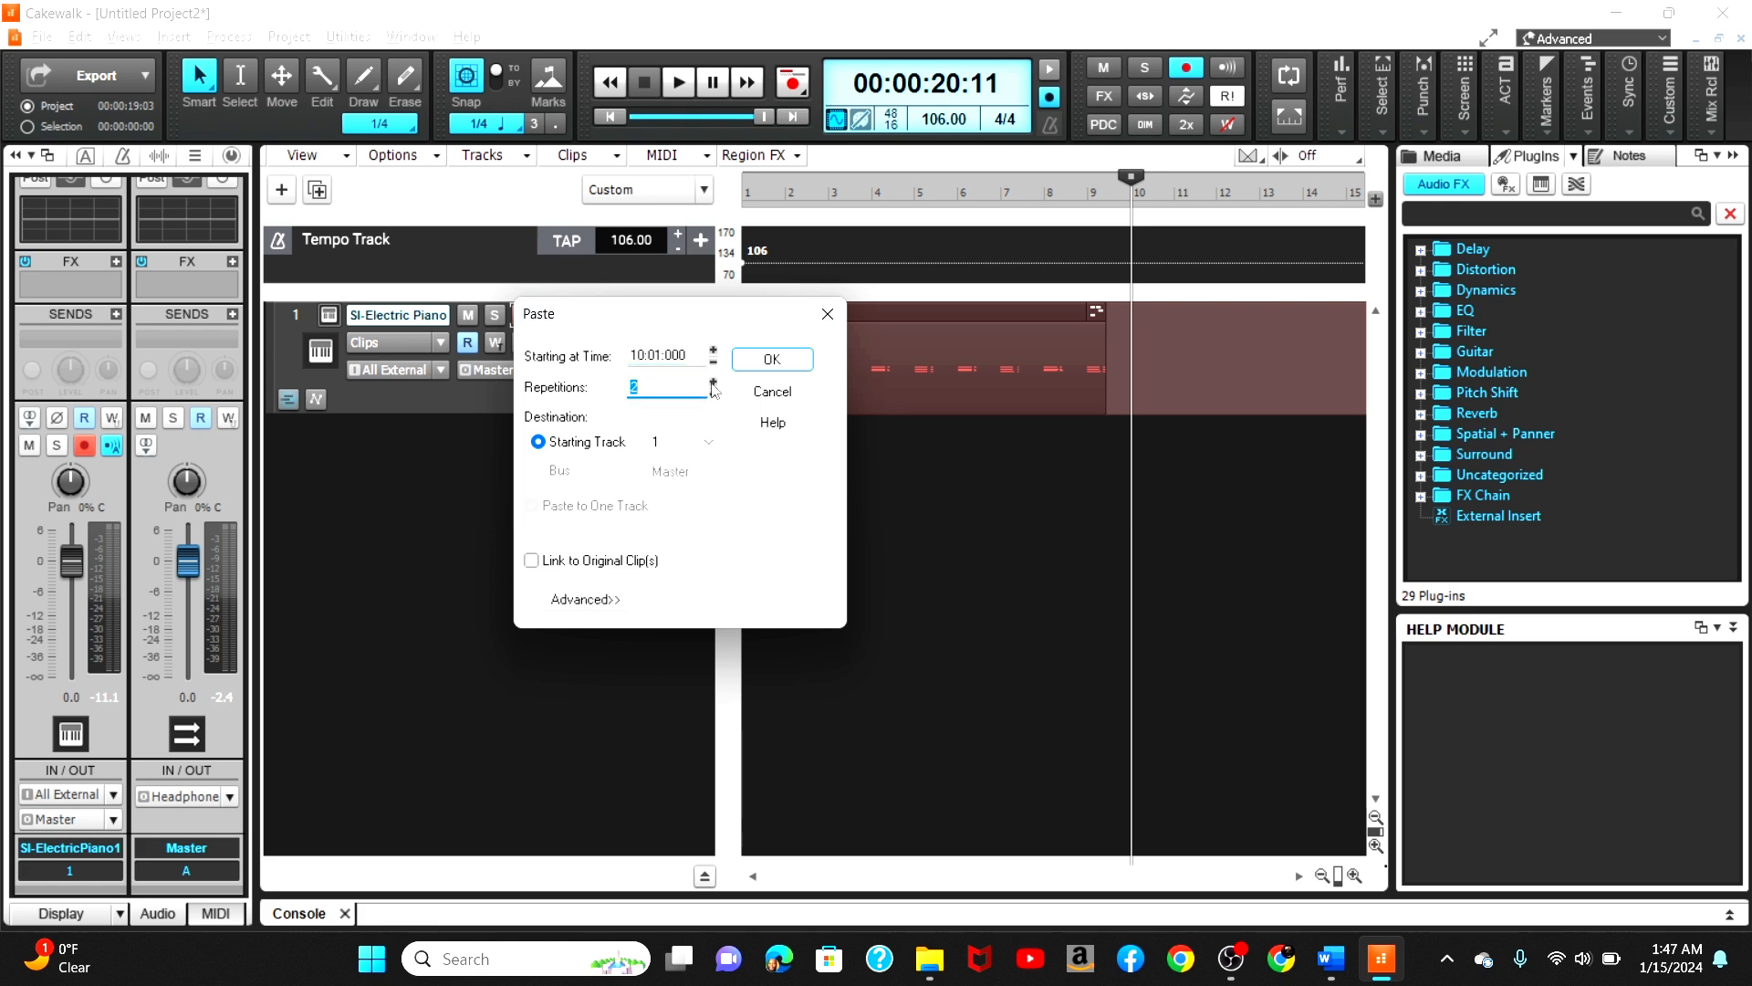
pyautogui.click(772, 359)
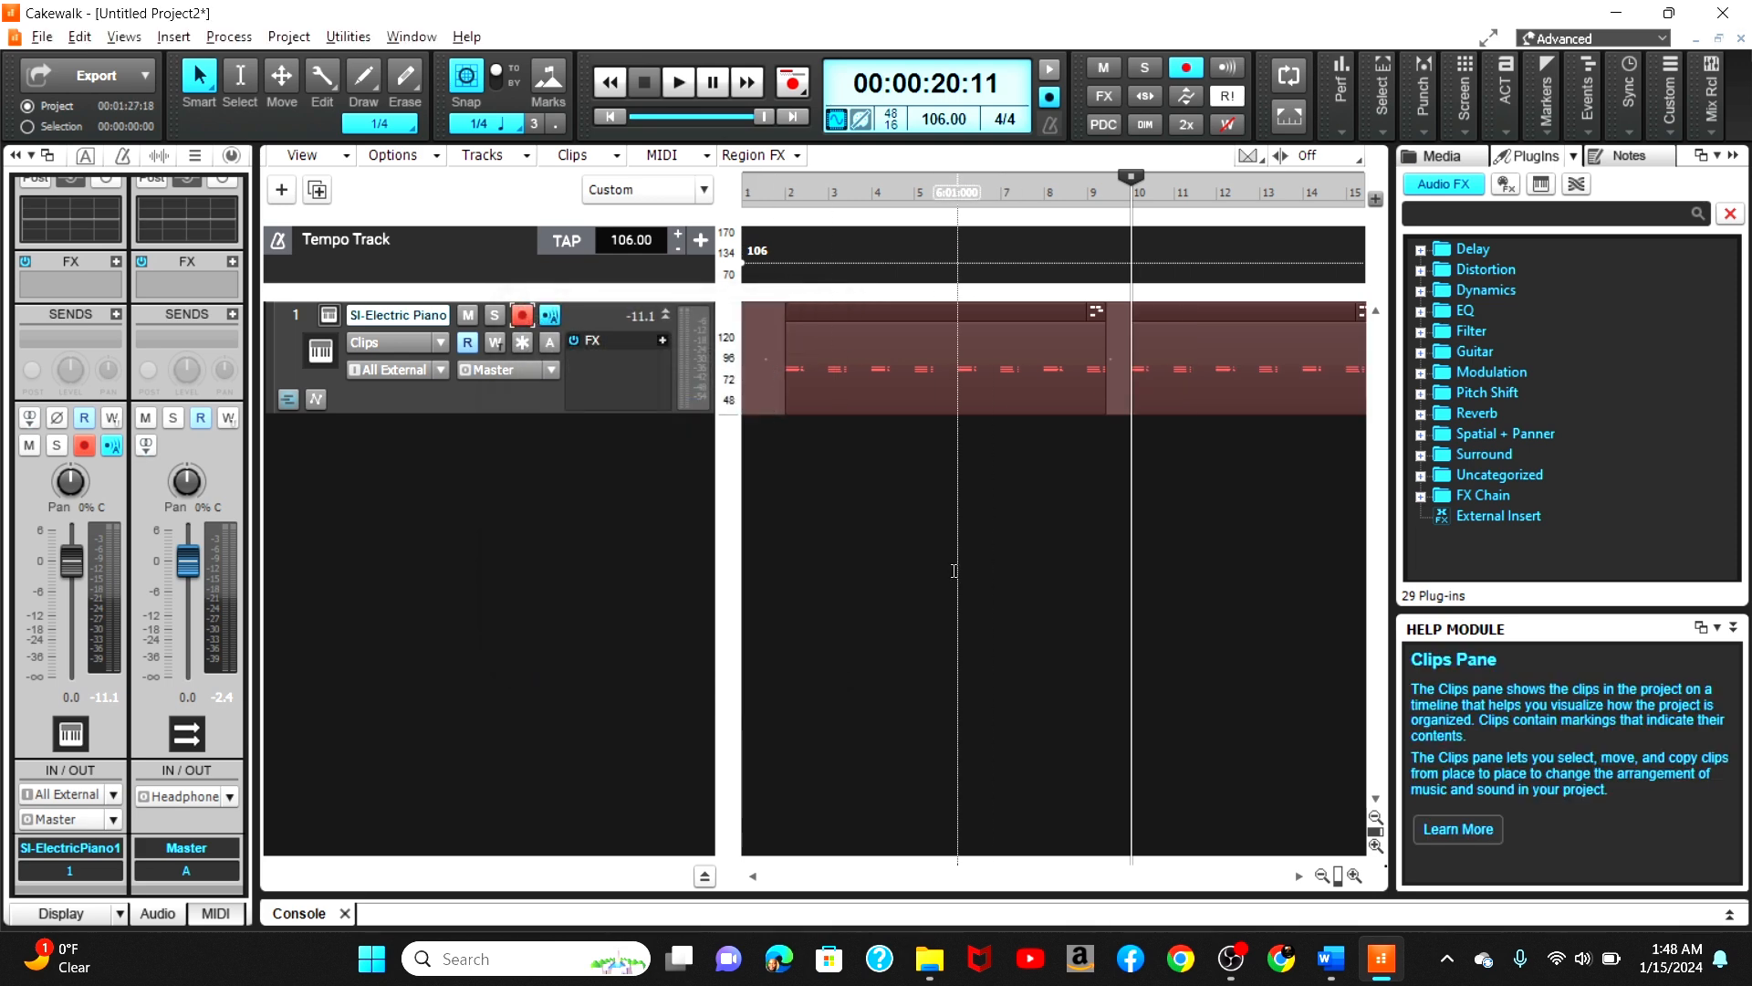
# Step: Undo the paste of the repeated clips
pyautogui.click(1322, 875)
pyautogui.click(1322, 875)
pyautogui.click(1323, 875)
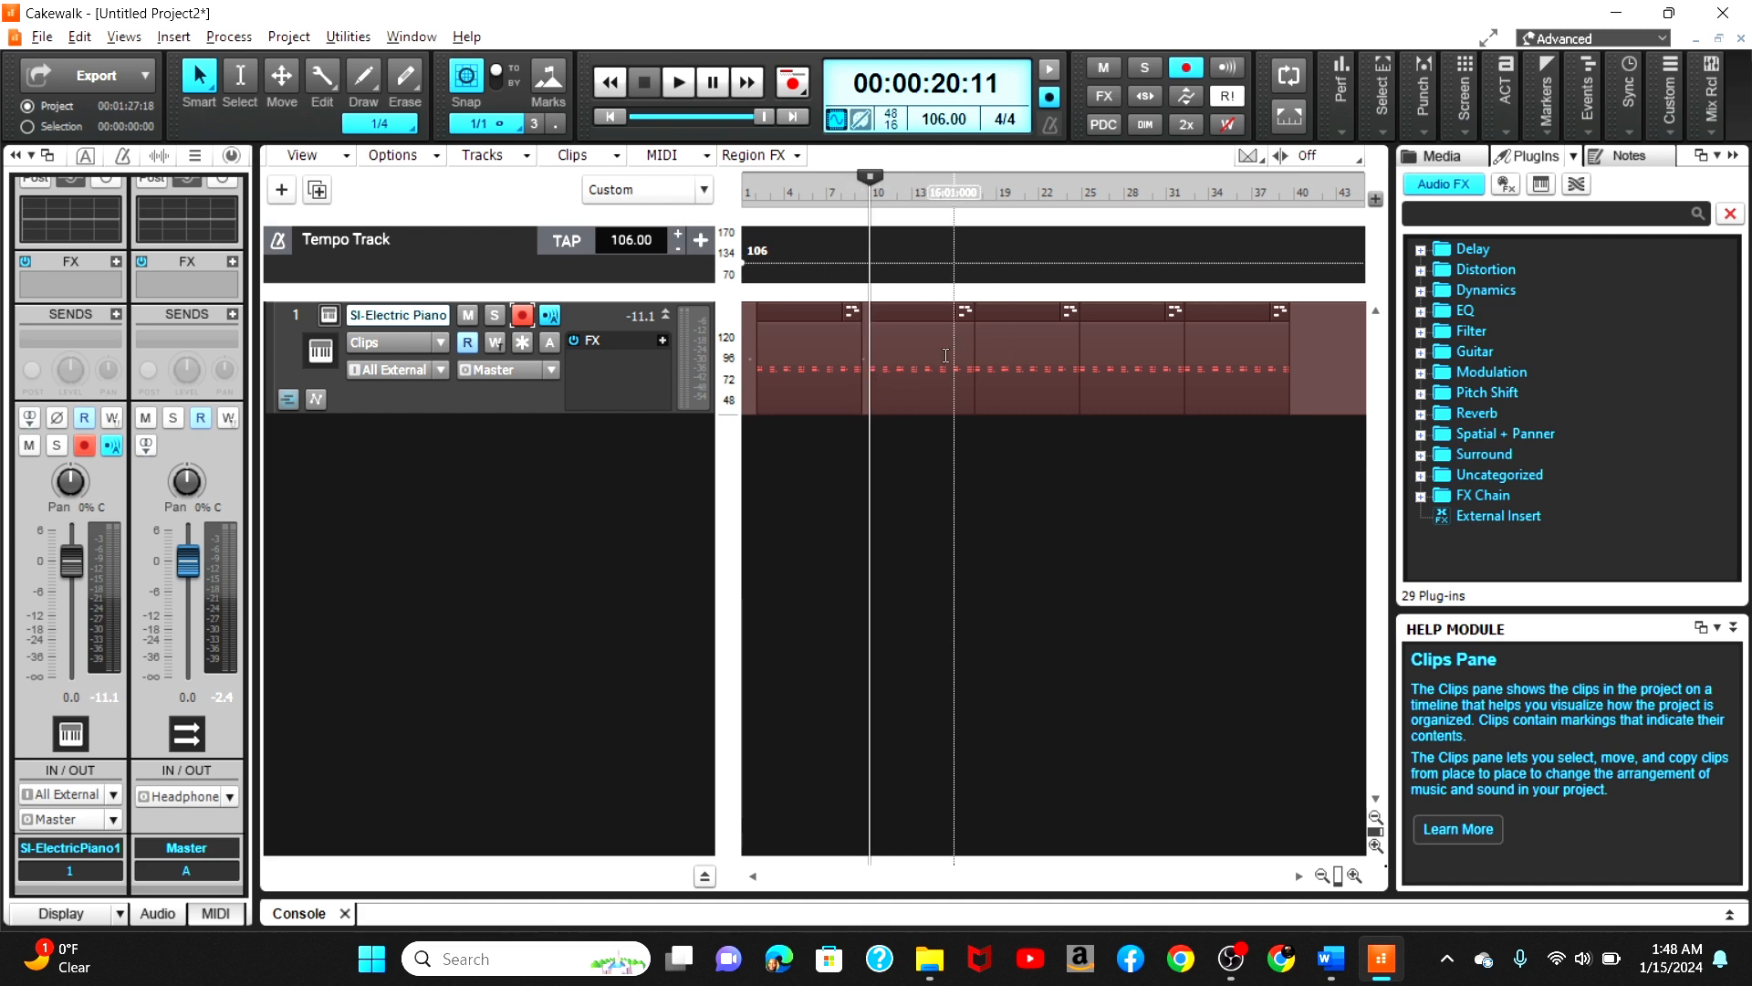
pyautogui.hotkey('ctrl', 'z')
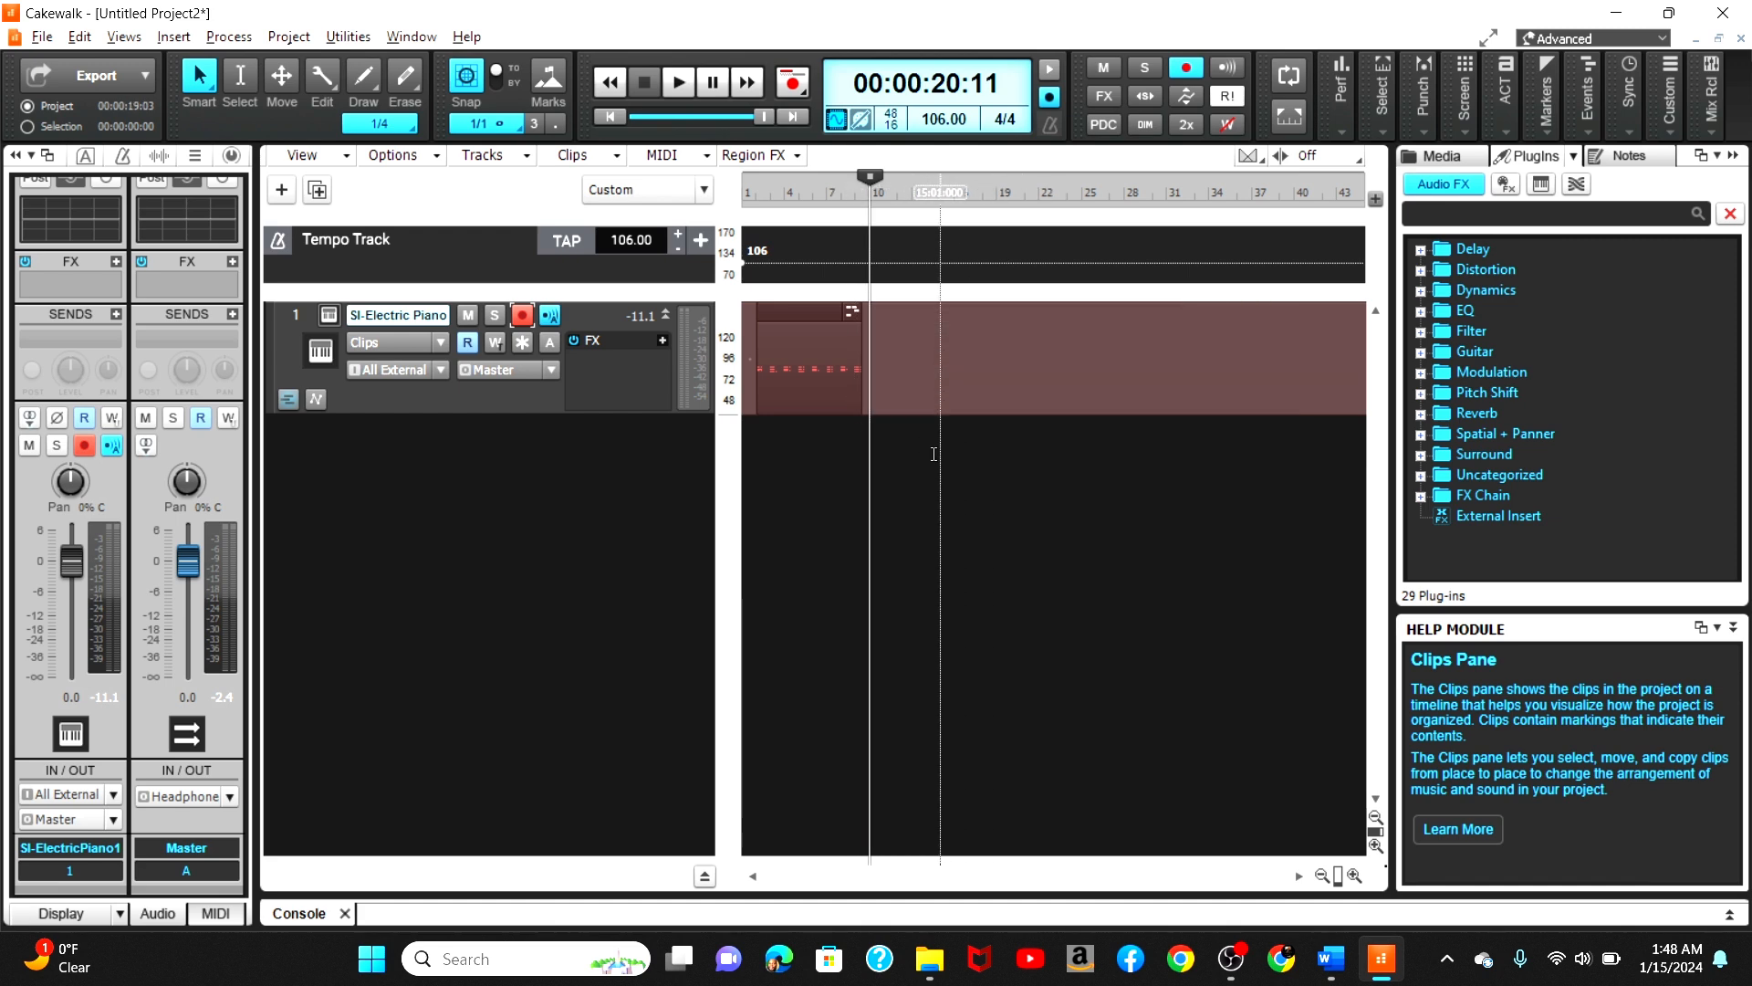
# Step: Extend the clip's end so it finishes at bar 10
pyautogui.click(1355, 876)
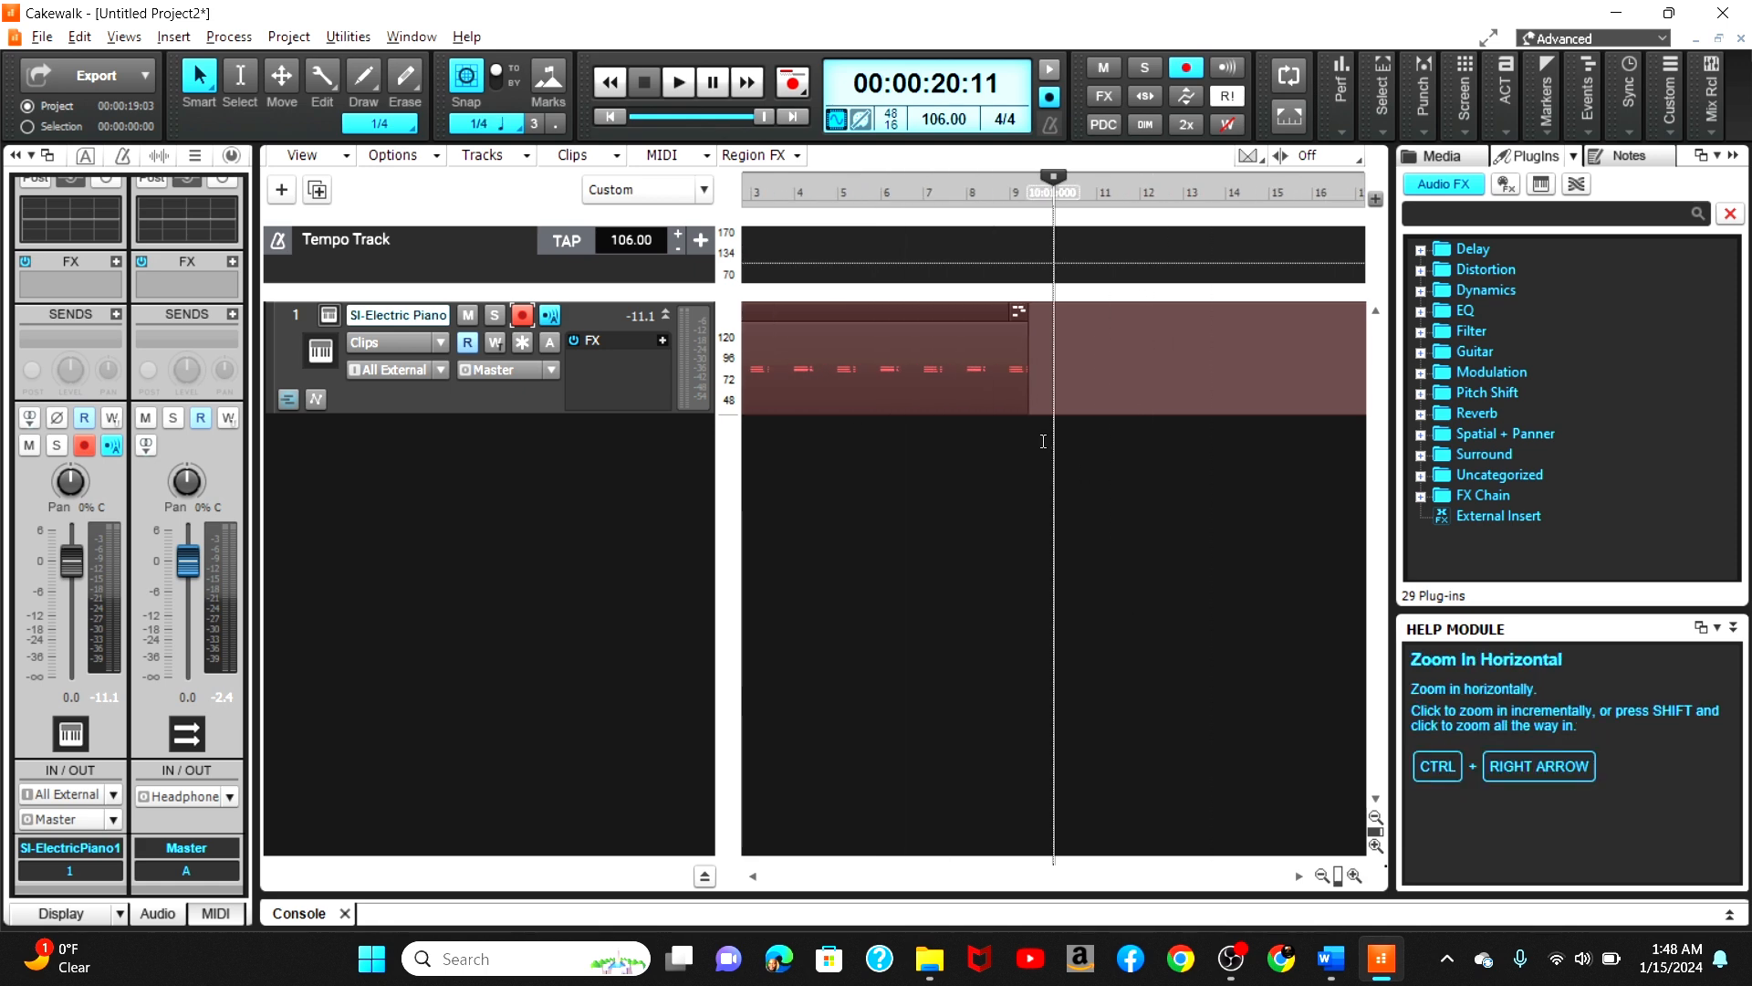
pyautogui.moveTo(1026, 374); pyautogui.dragTo(1053, 375)
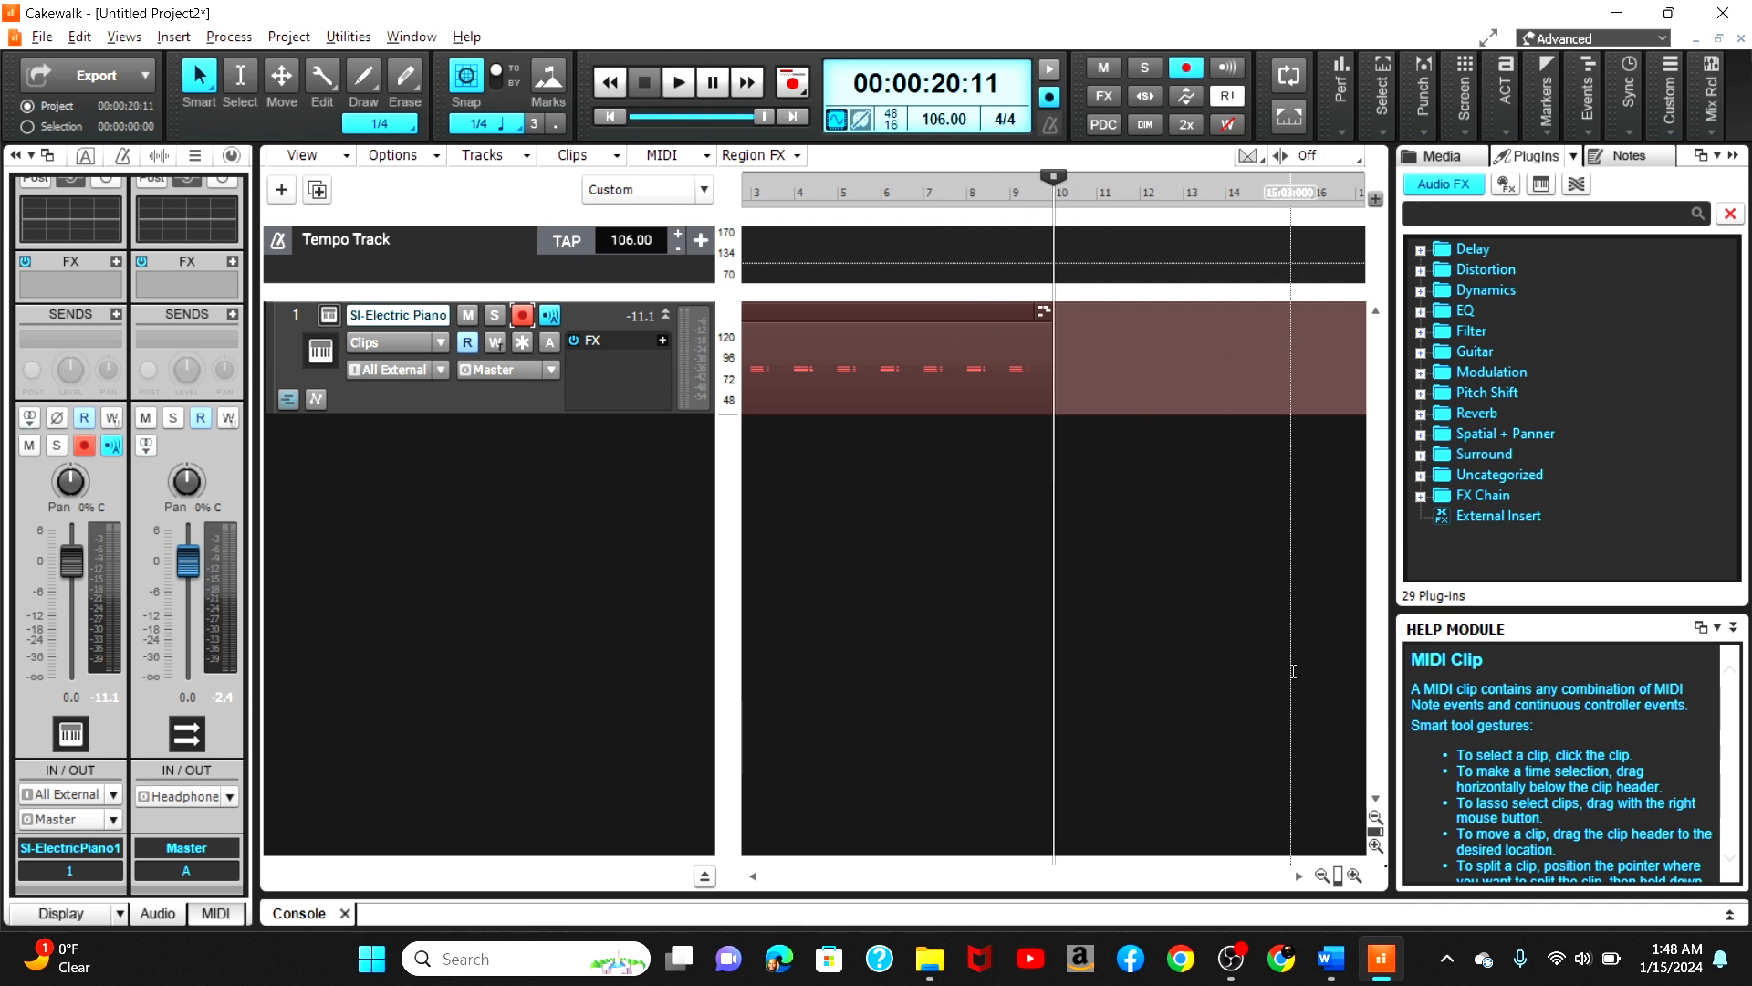
pyautogui.click(1322, 846)
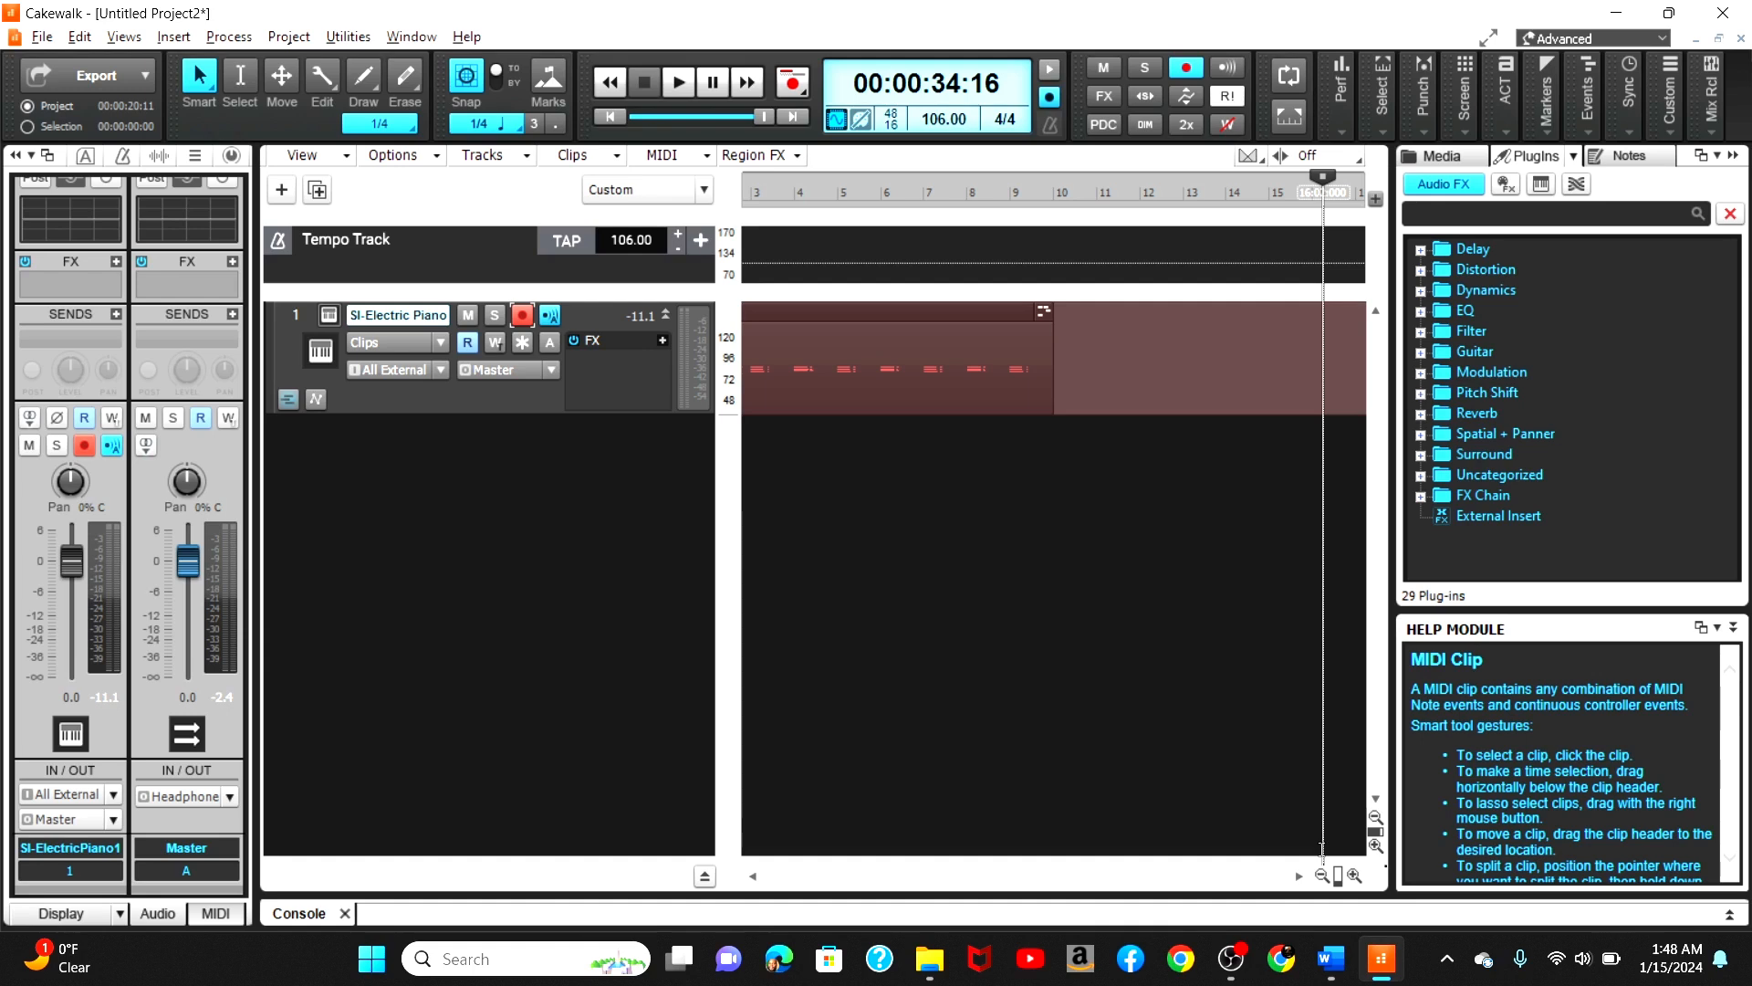
# Step: Inspect the clip's notes in the piano roll, place the now time at bar 10, and close the piano roll and console
pyautogui.click(1322, 875)
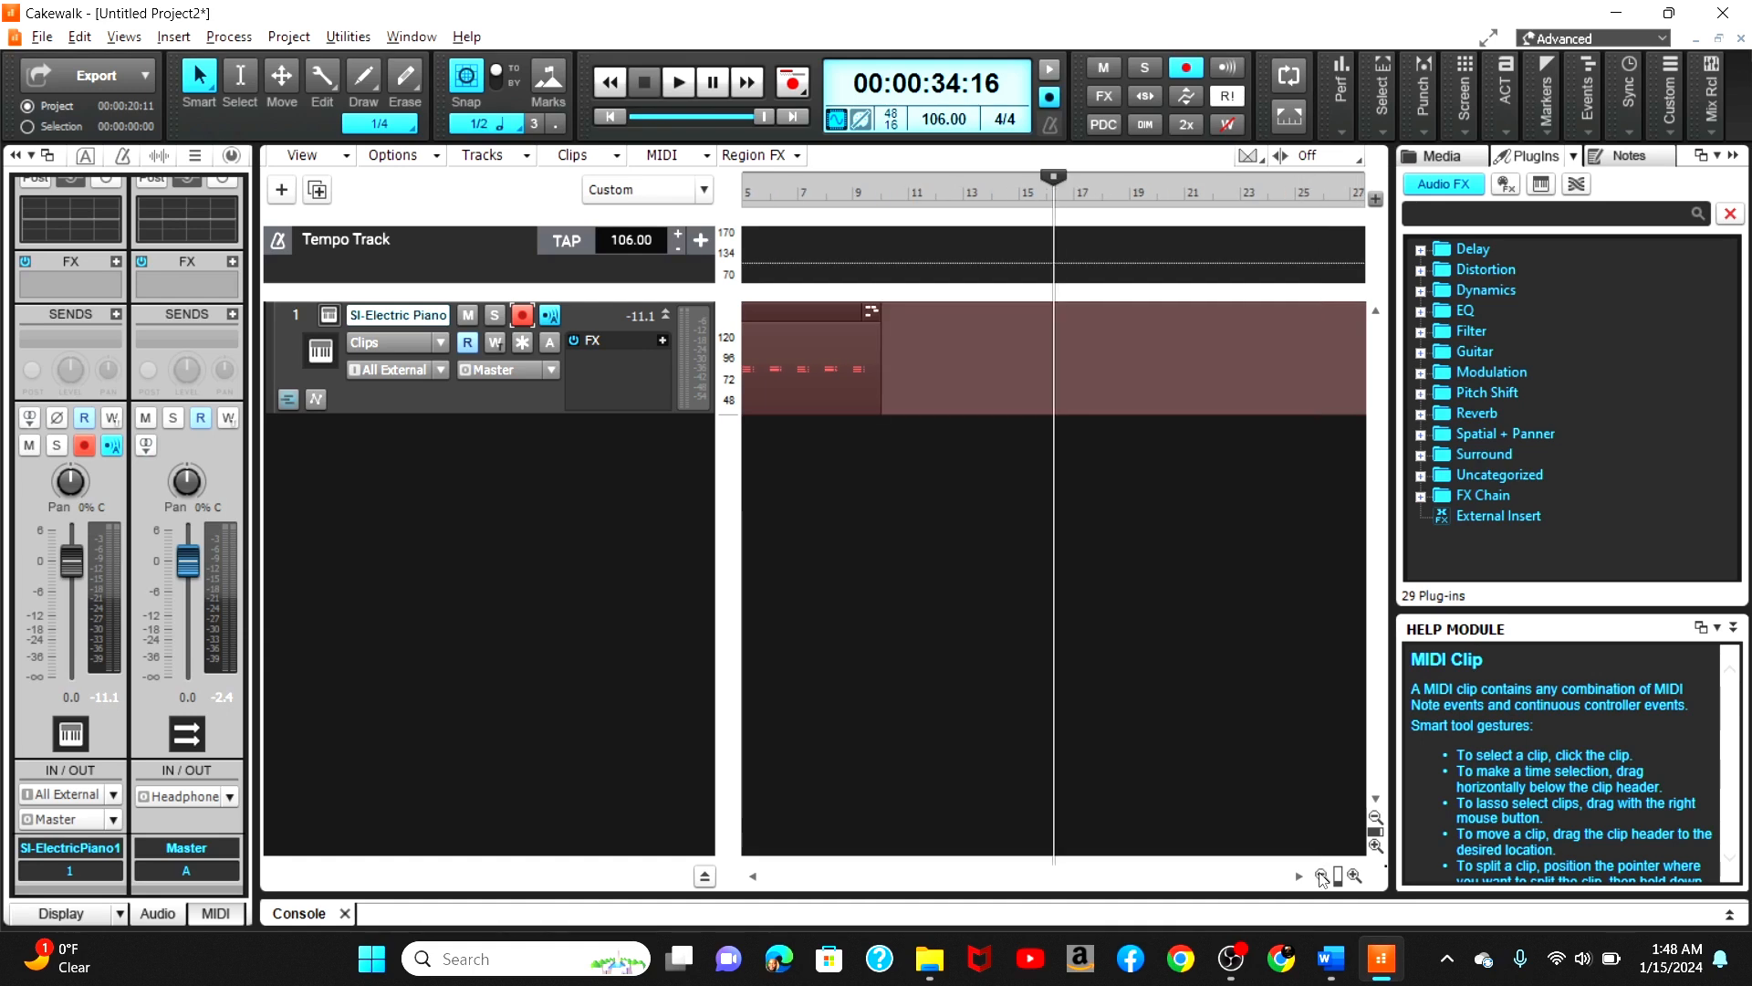
pyautogui.click(836, 308)
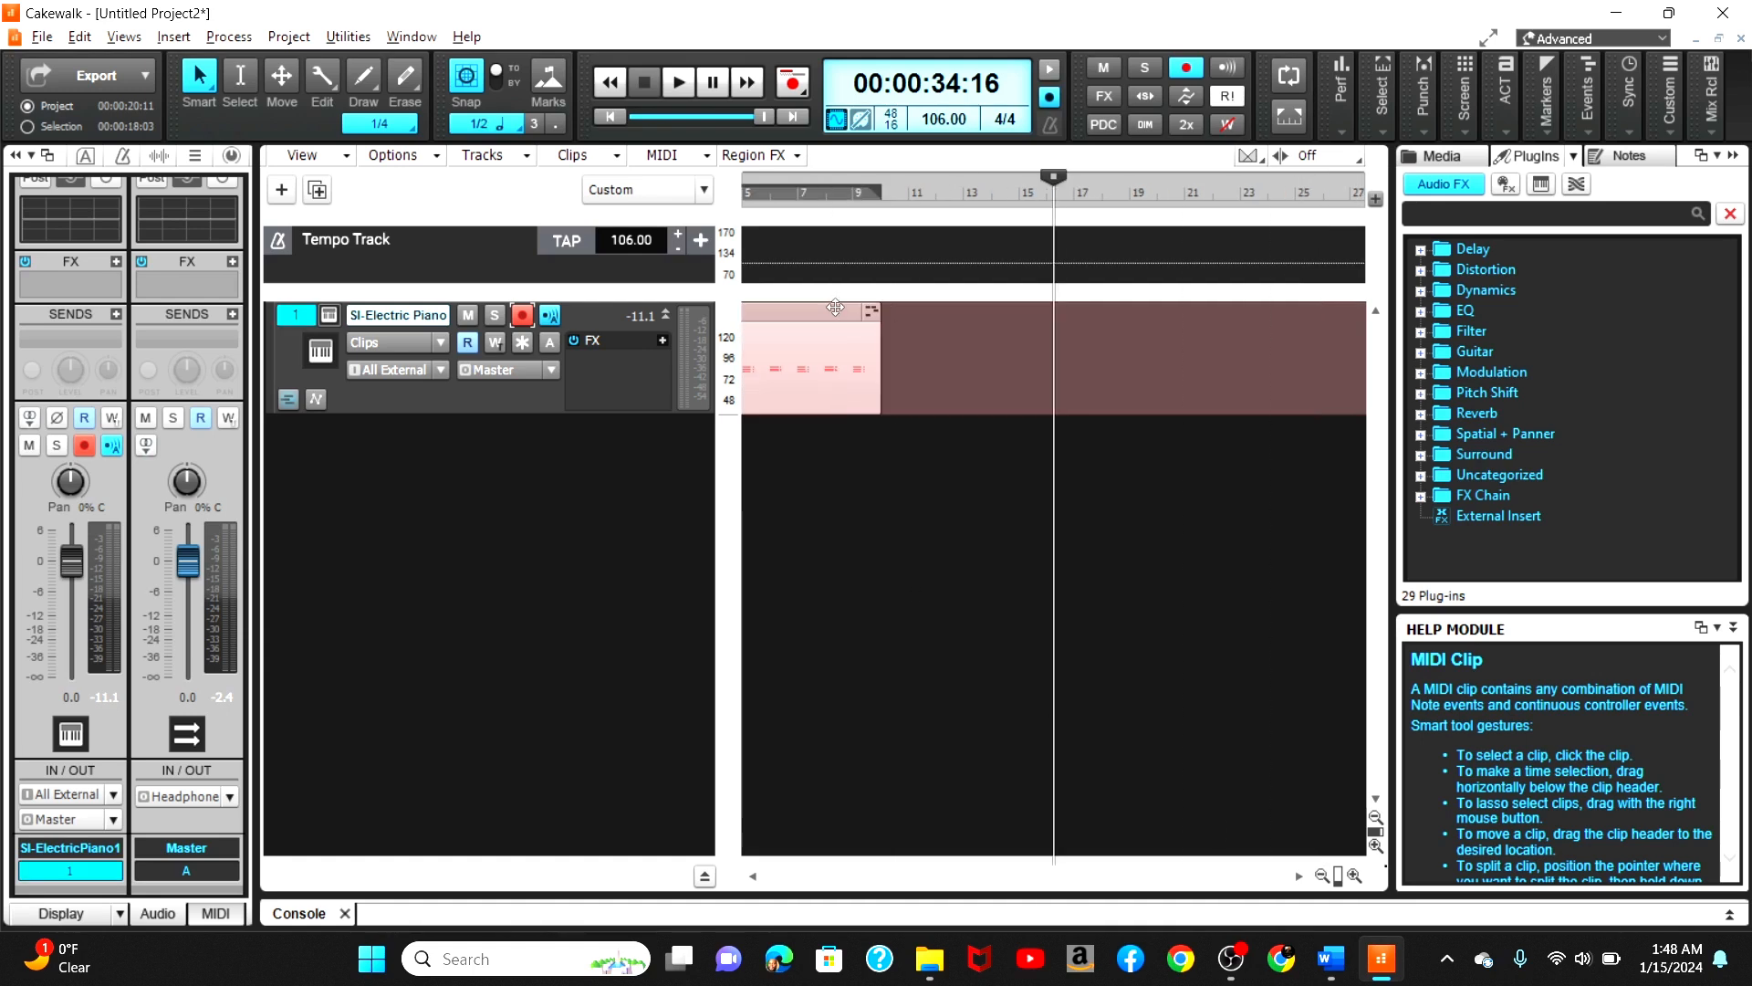
pyautogui.doubleClick(874, 334)
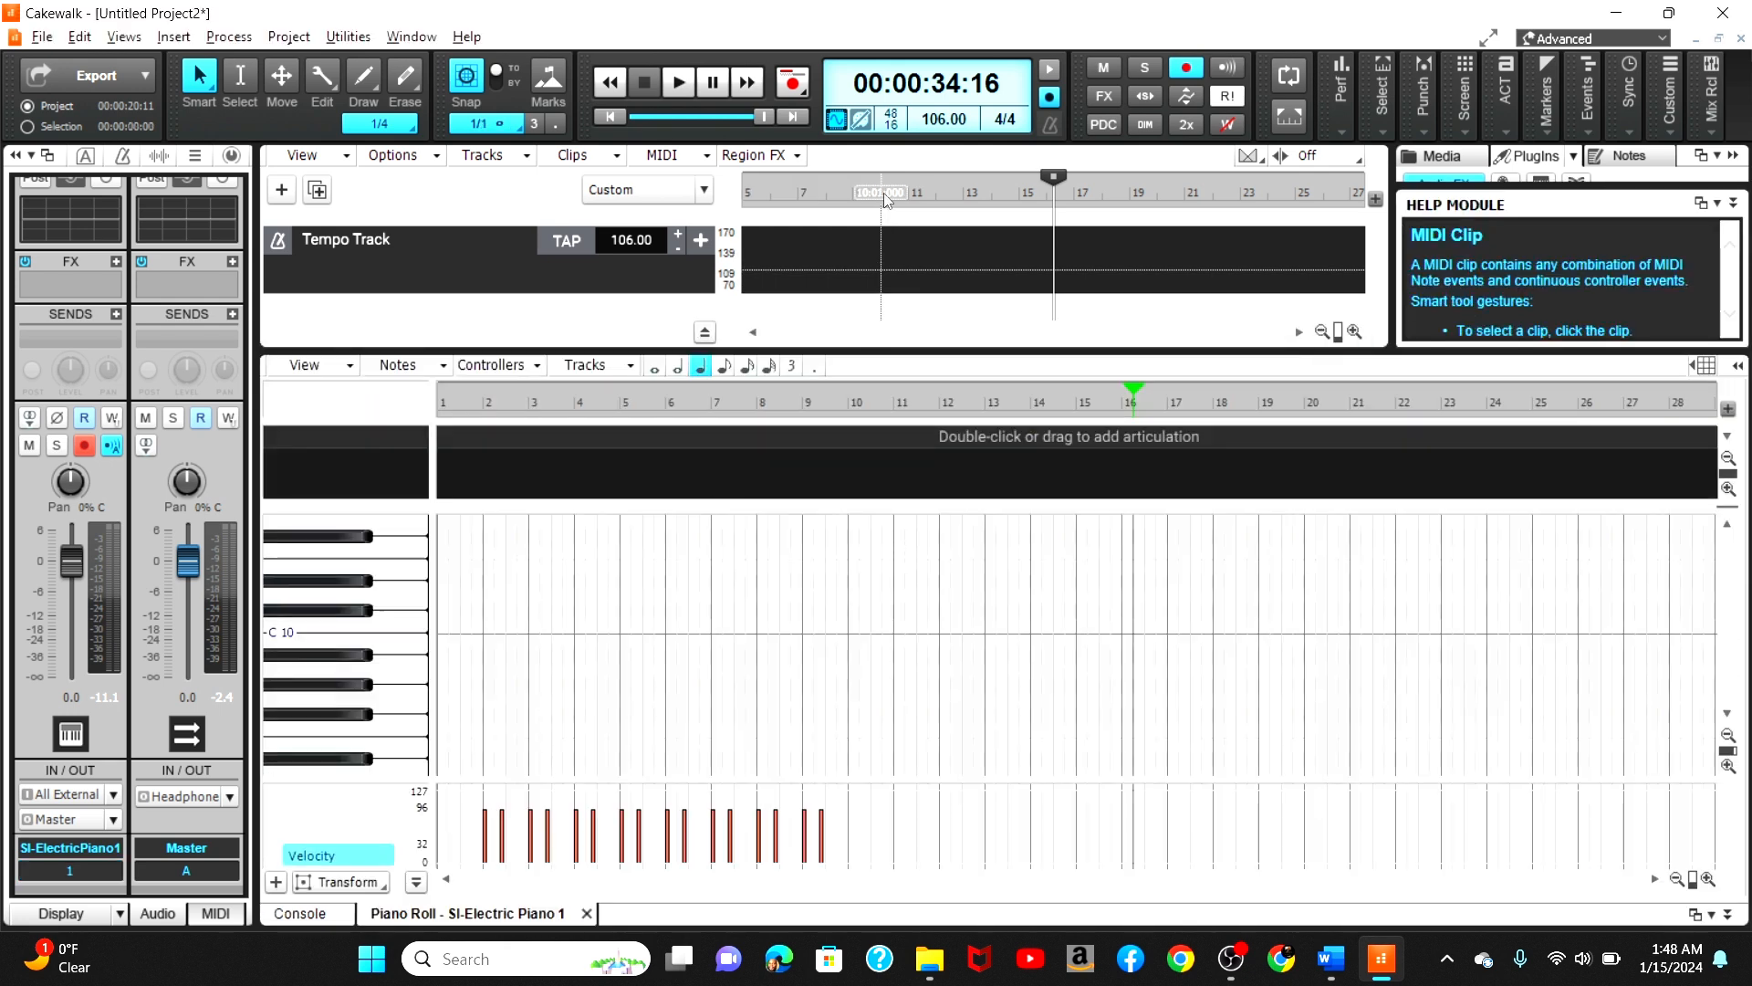
pyautogui.click(885, 200)
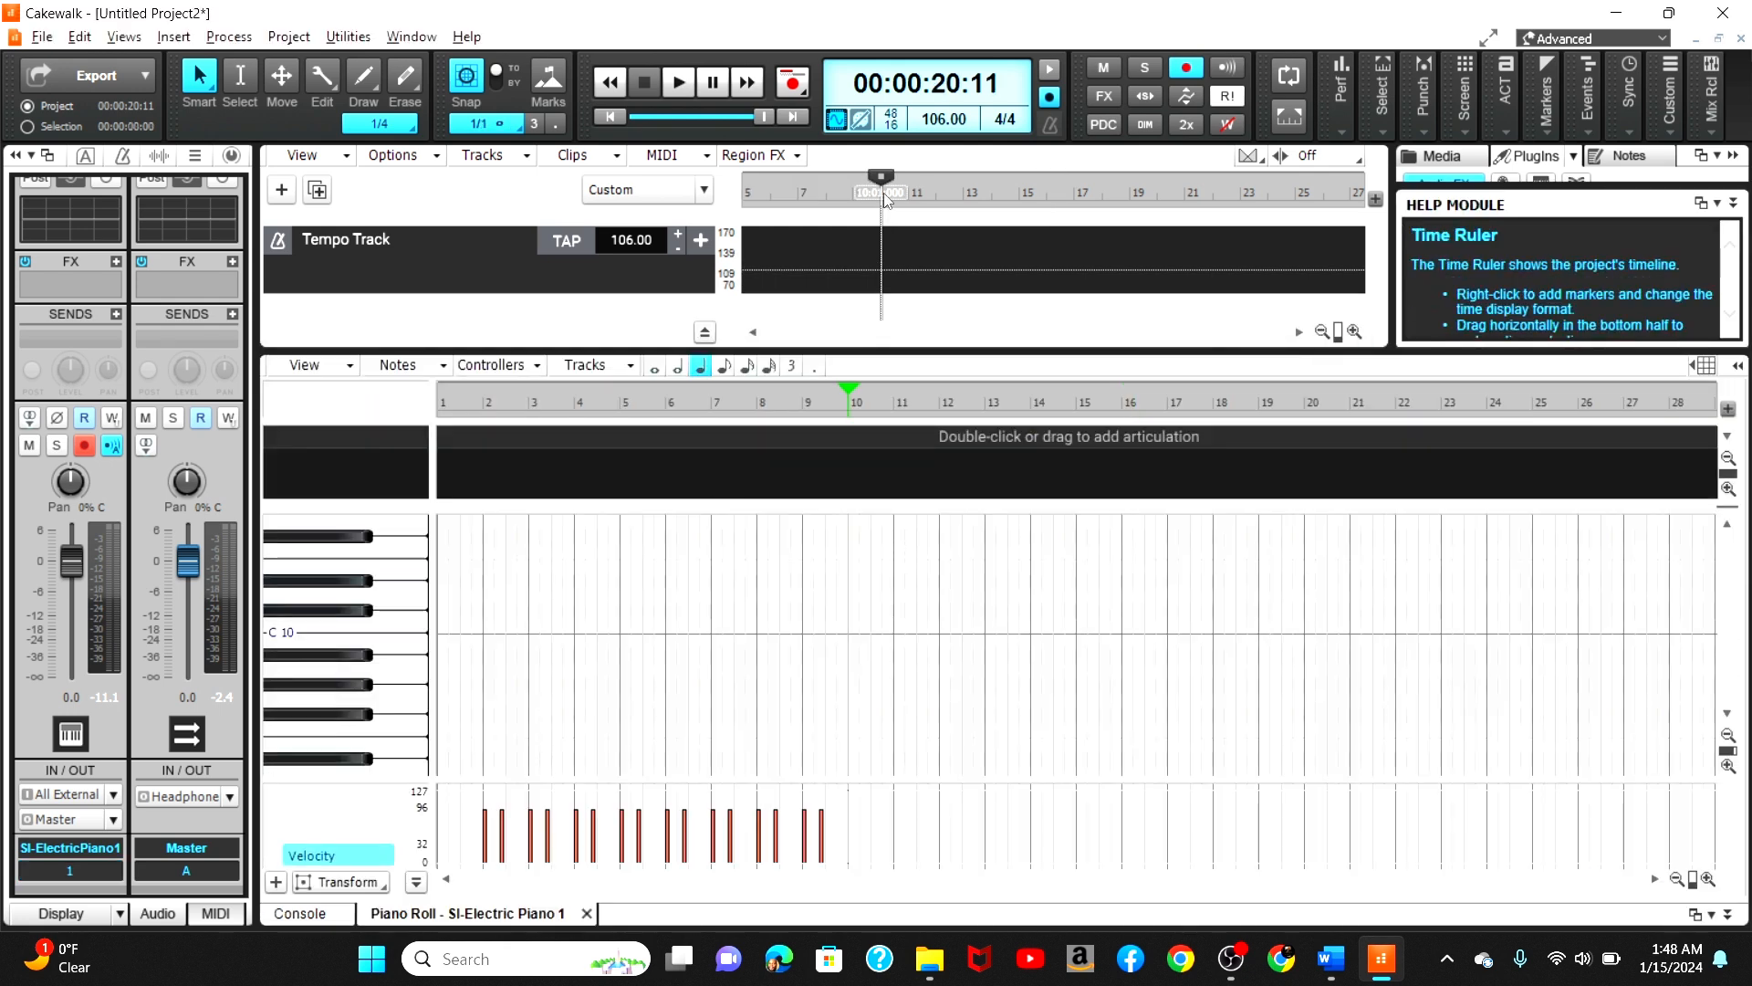
pyautogui.click(586, 913)
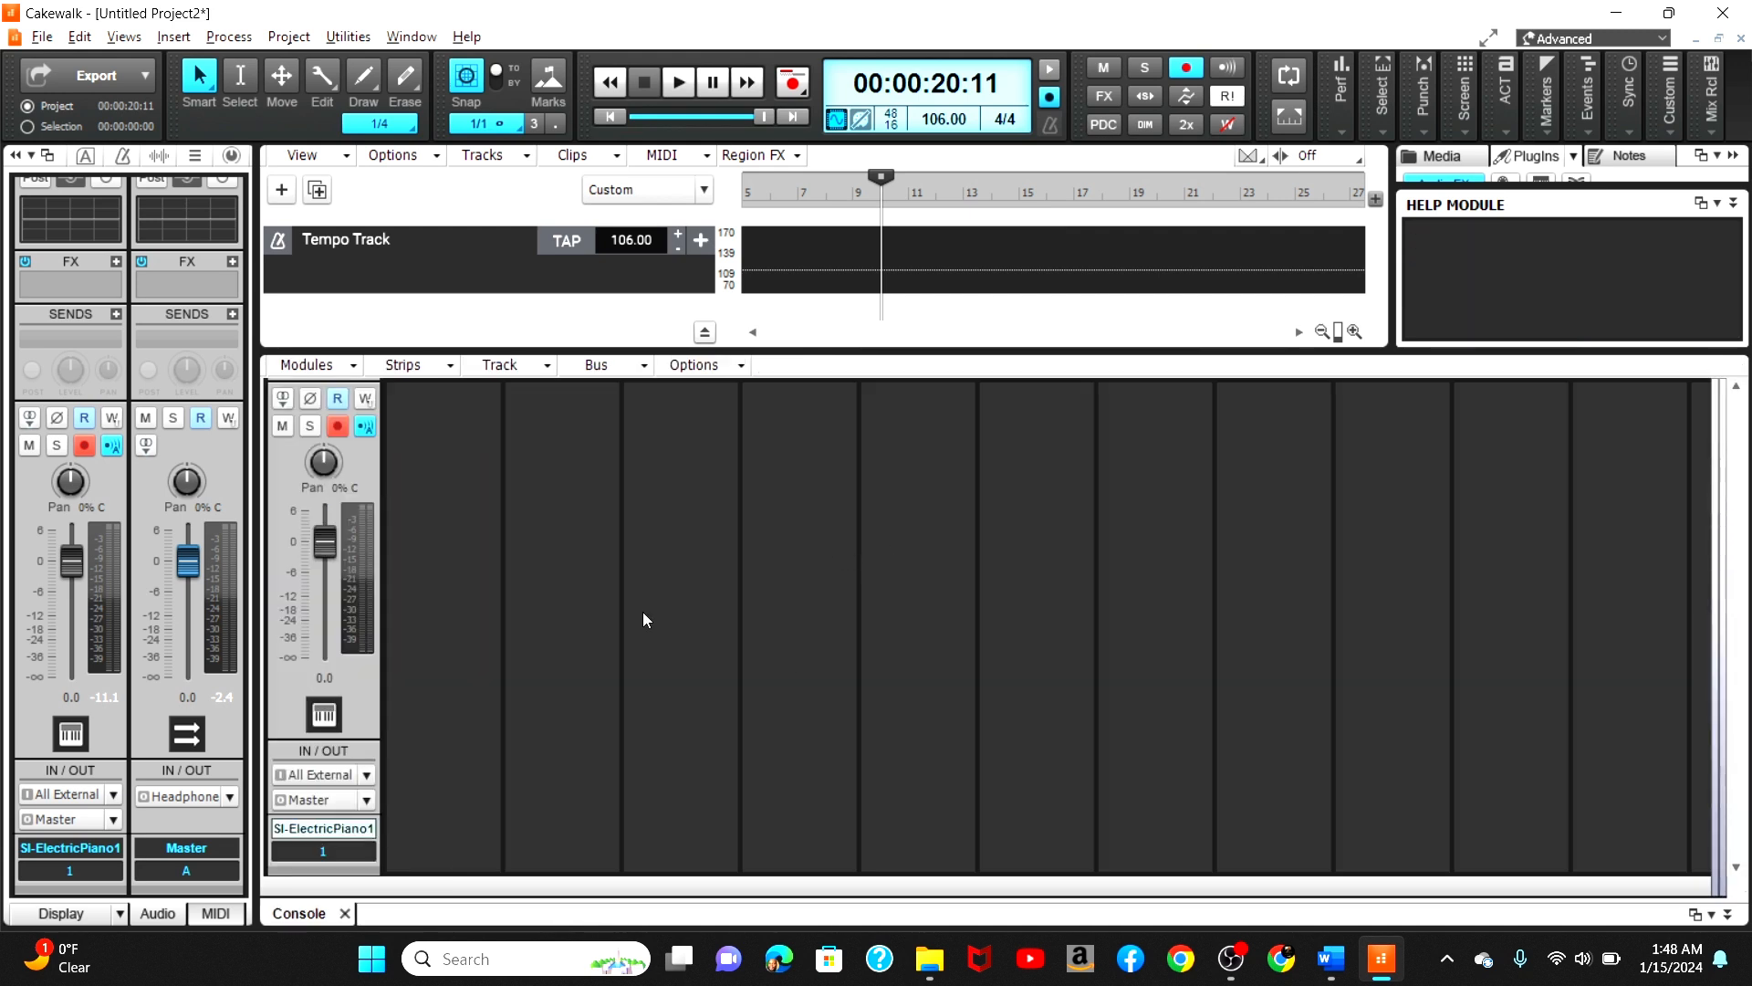
pyautogui.click(347, 914)
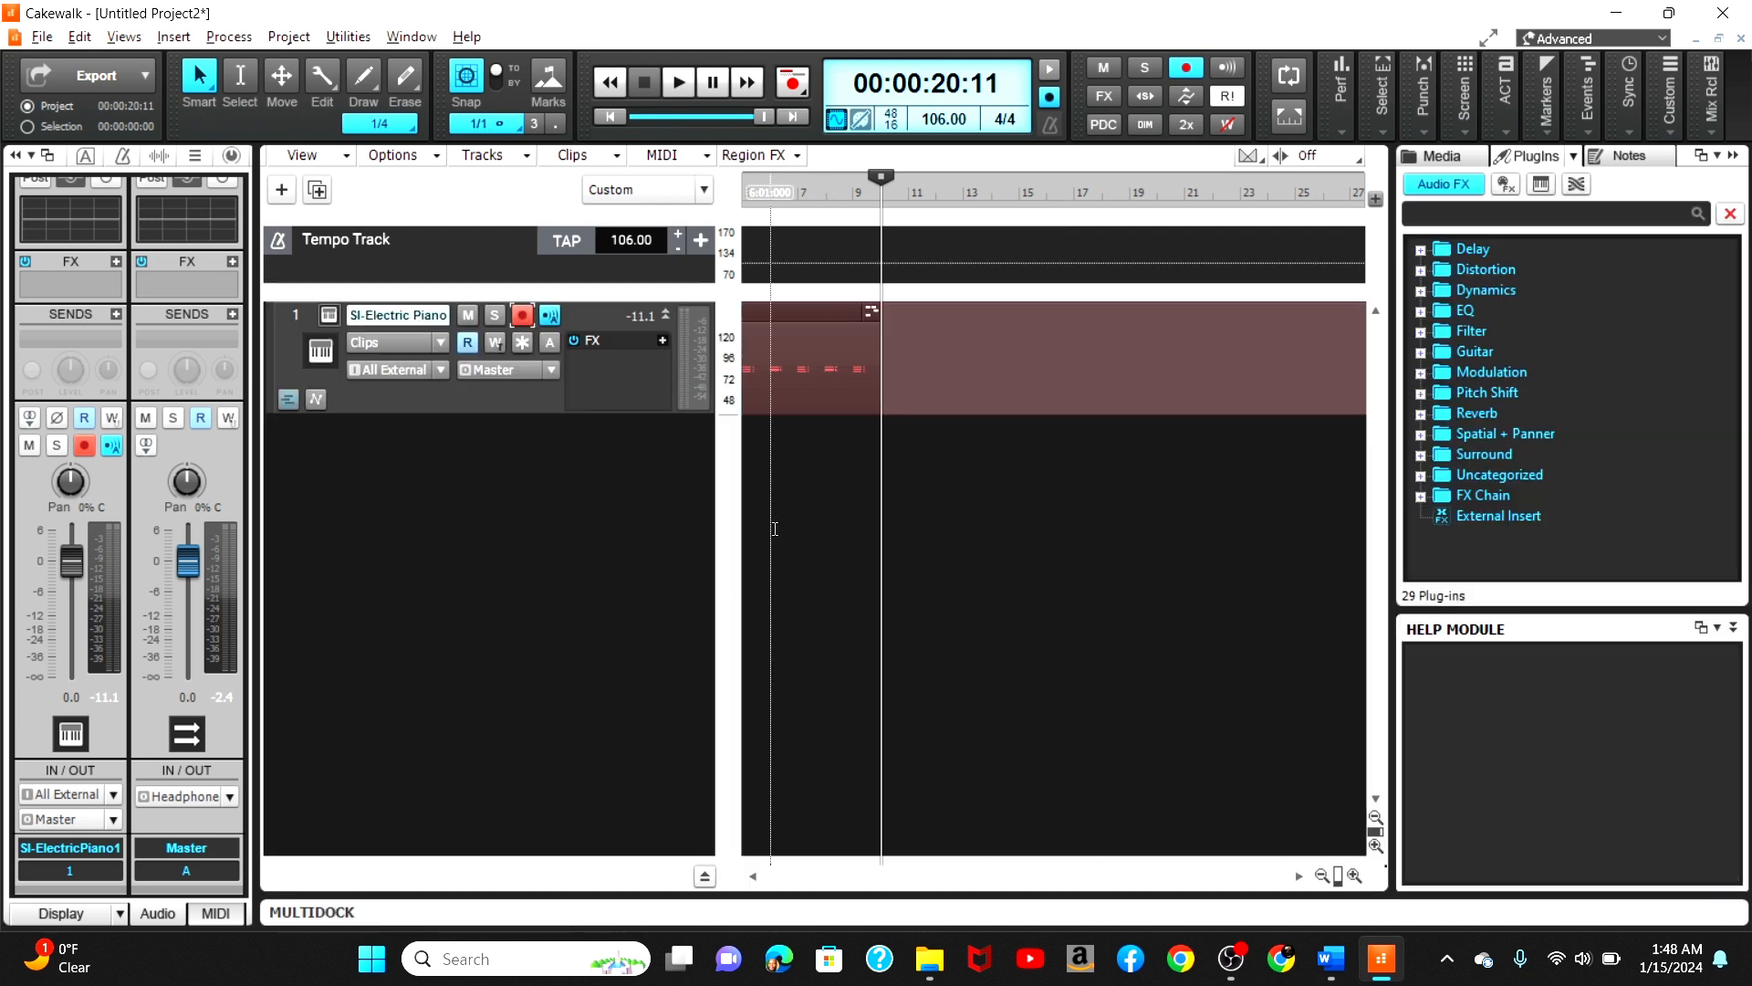
# Step: Paste the clip four times starting at bar 10 with Paste Special
pyautogui.rightClick(880, 345)
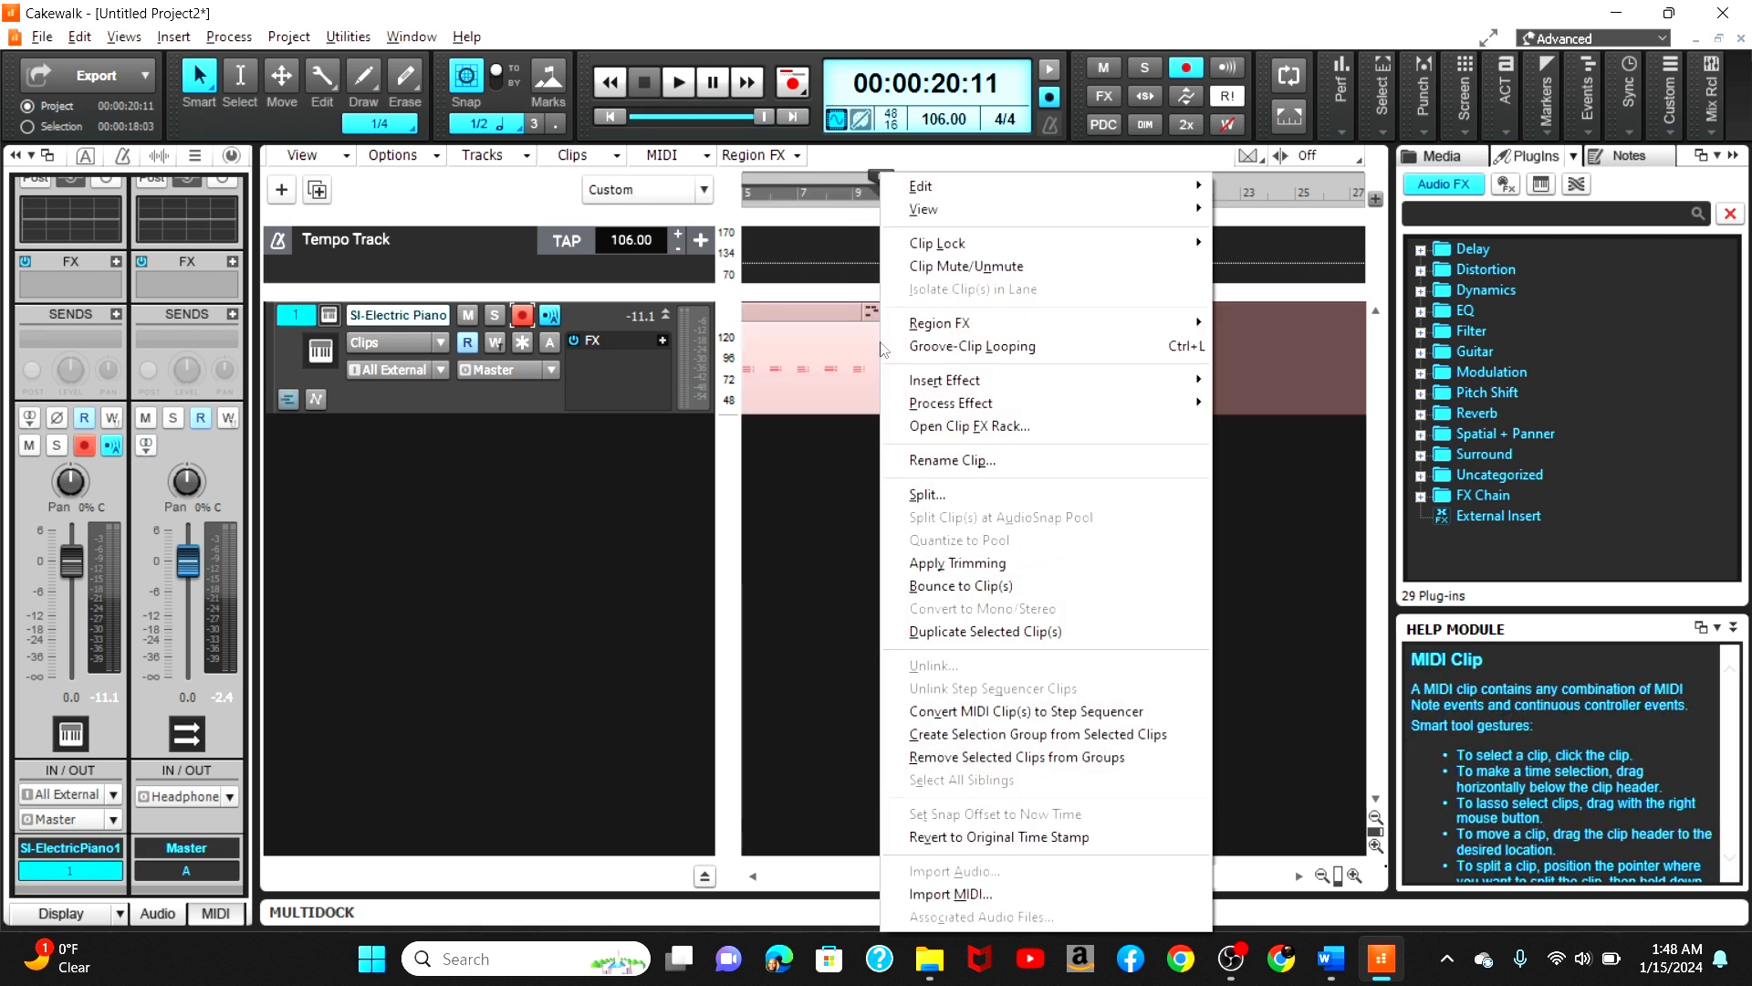
pyautogui.moveTo(958, 187)
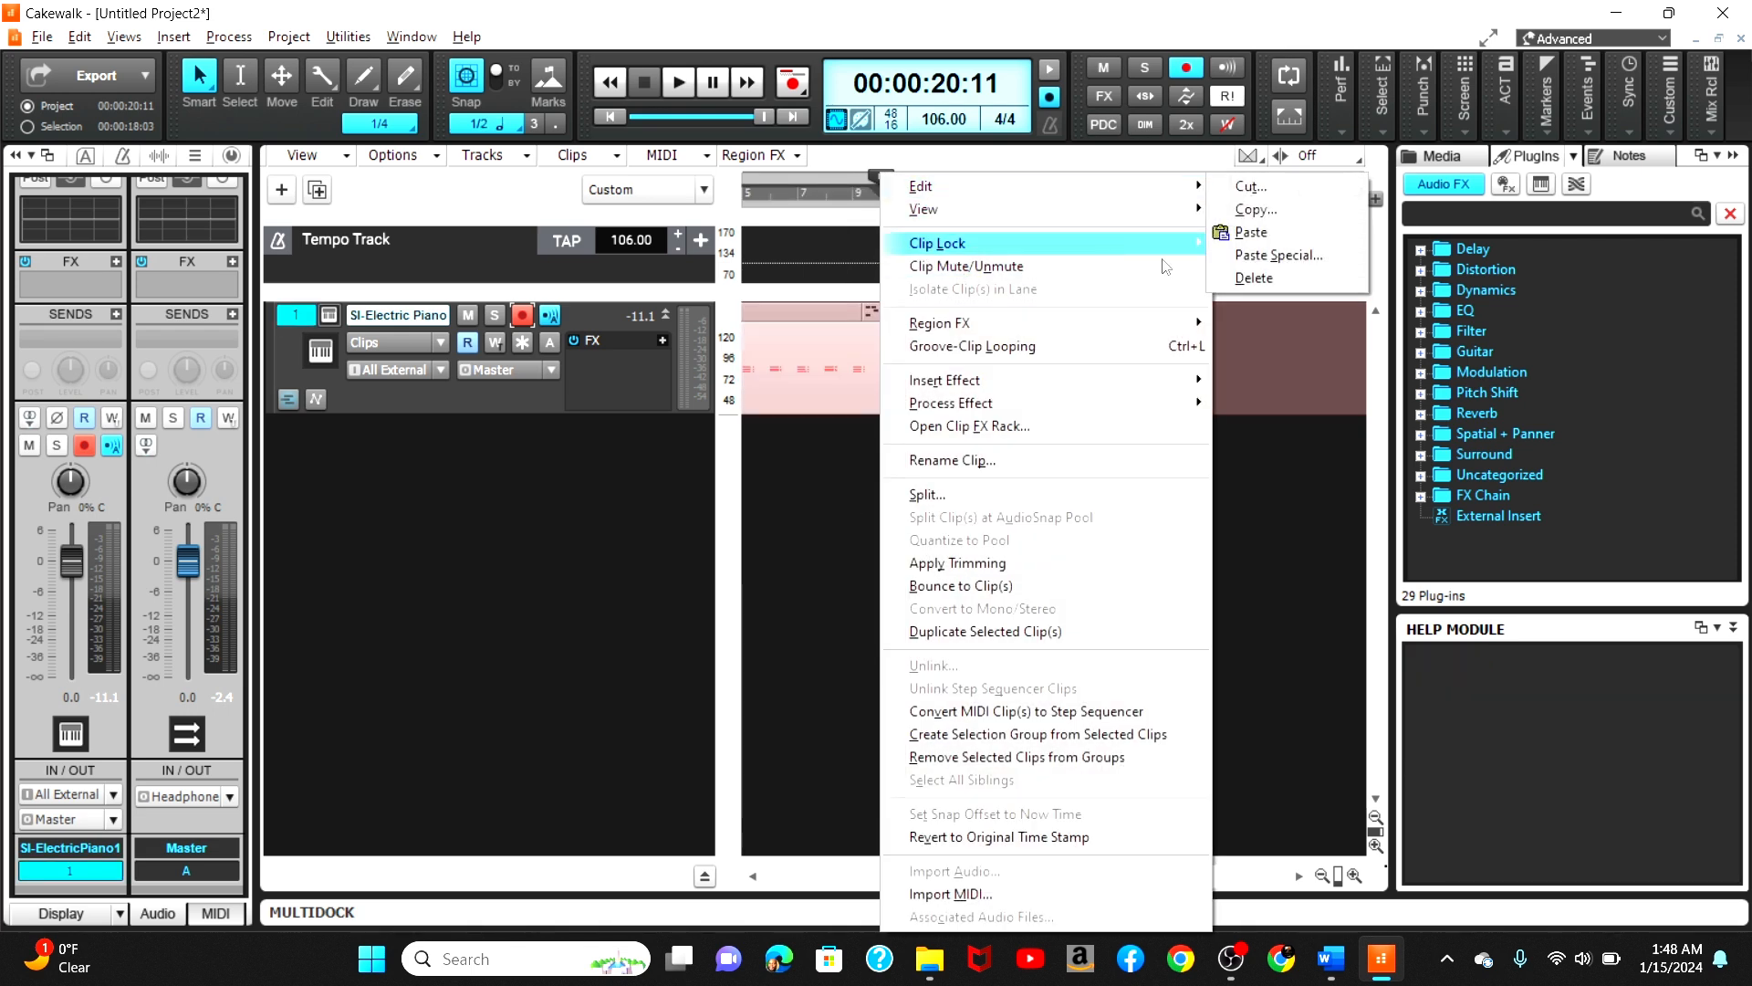
pyautogui.click(1259, 262)
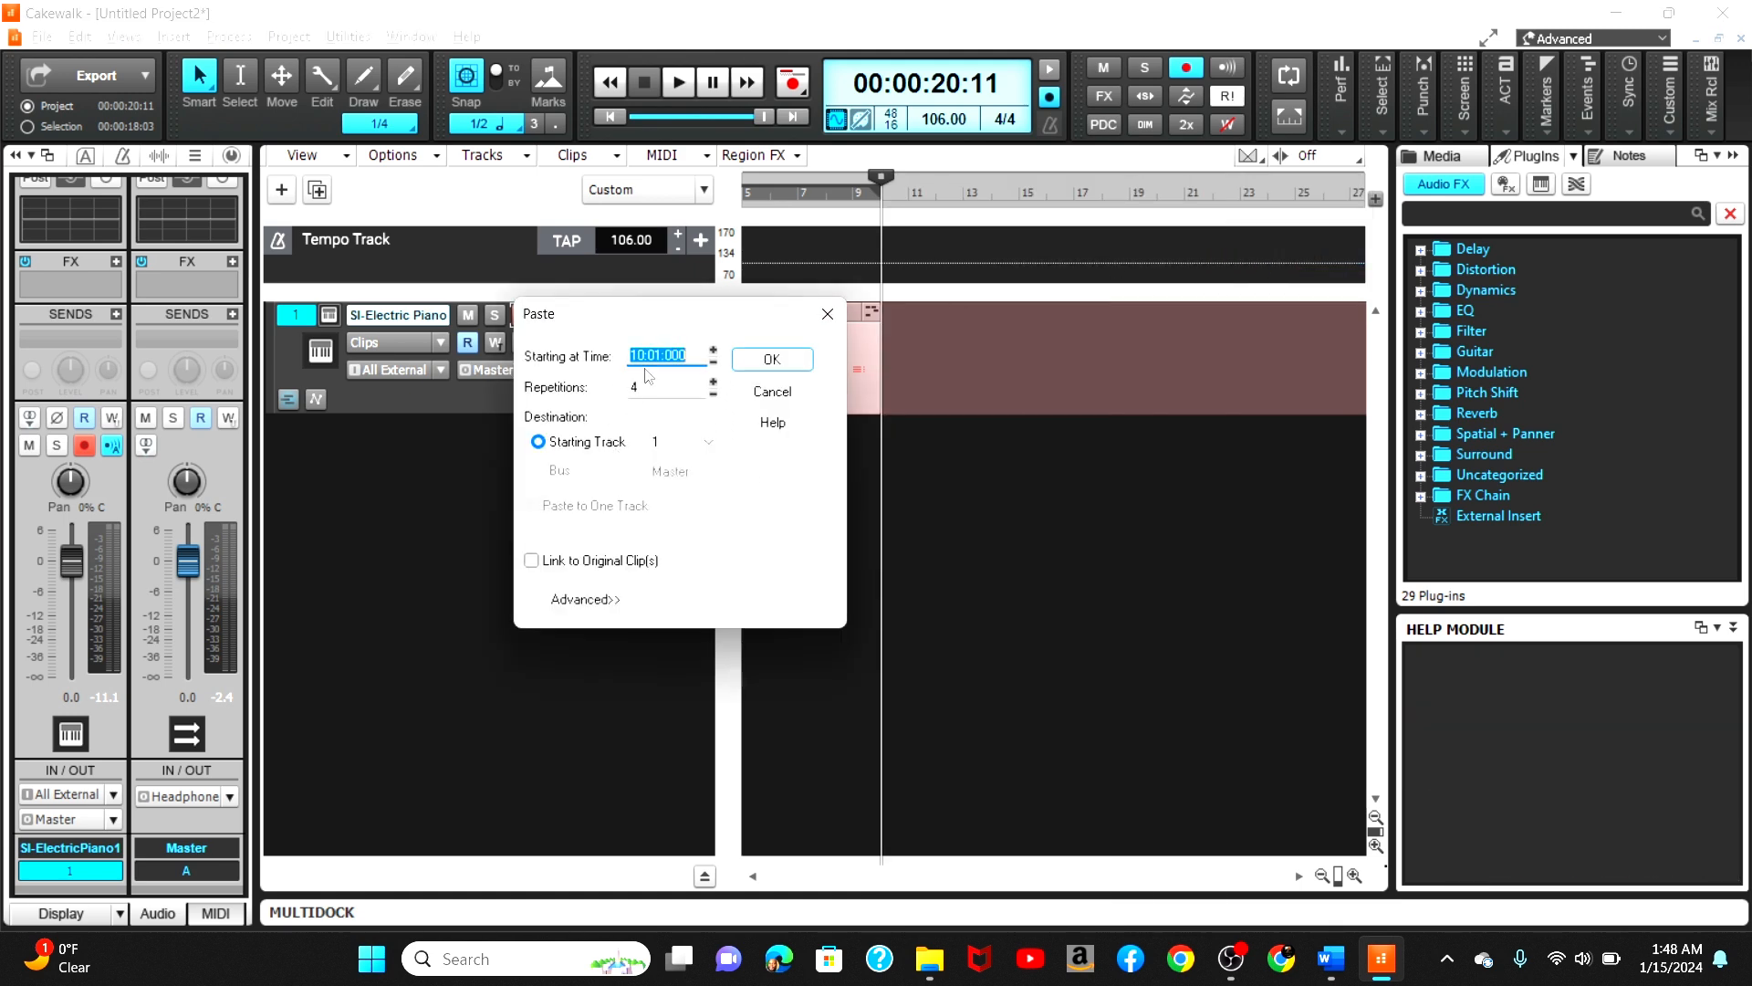
pyautogui.click(772, 359)
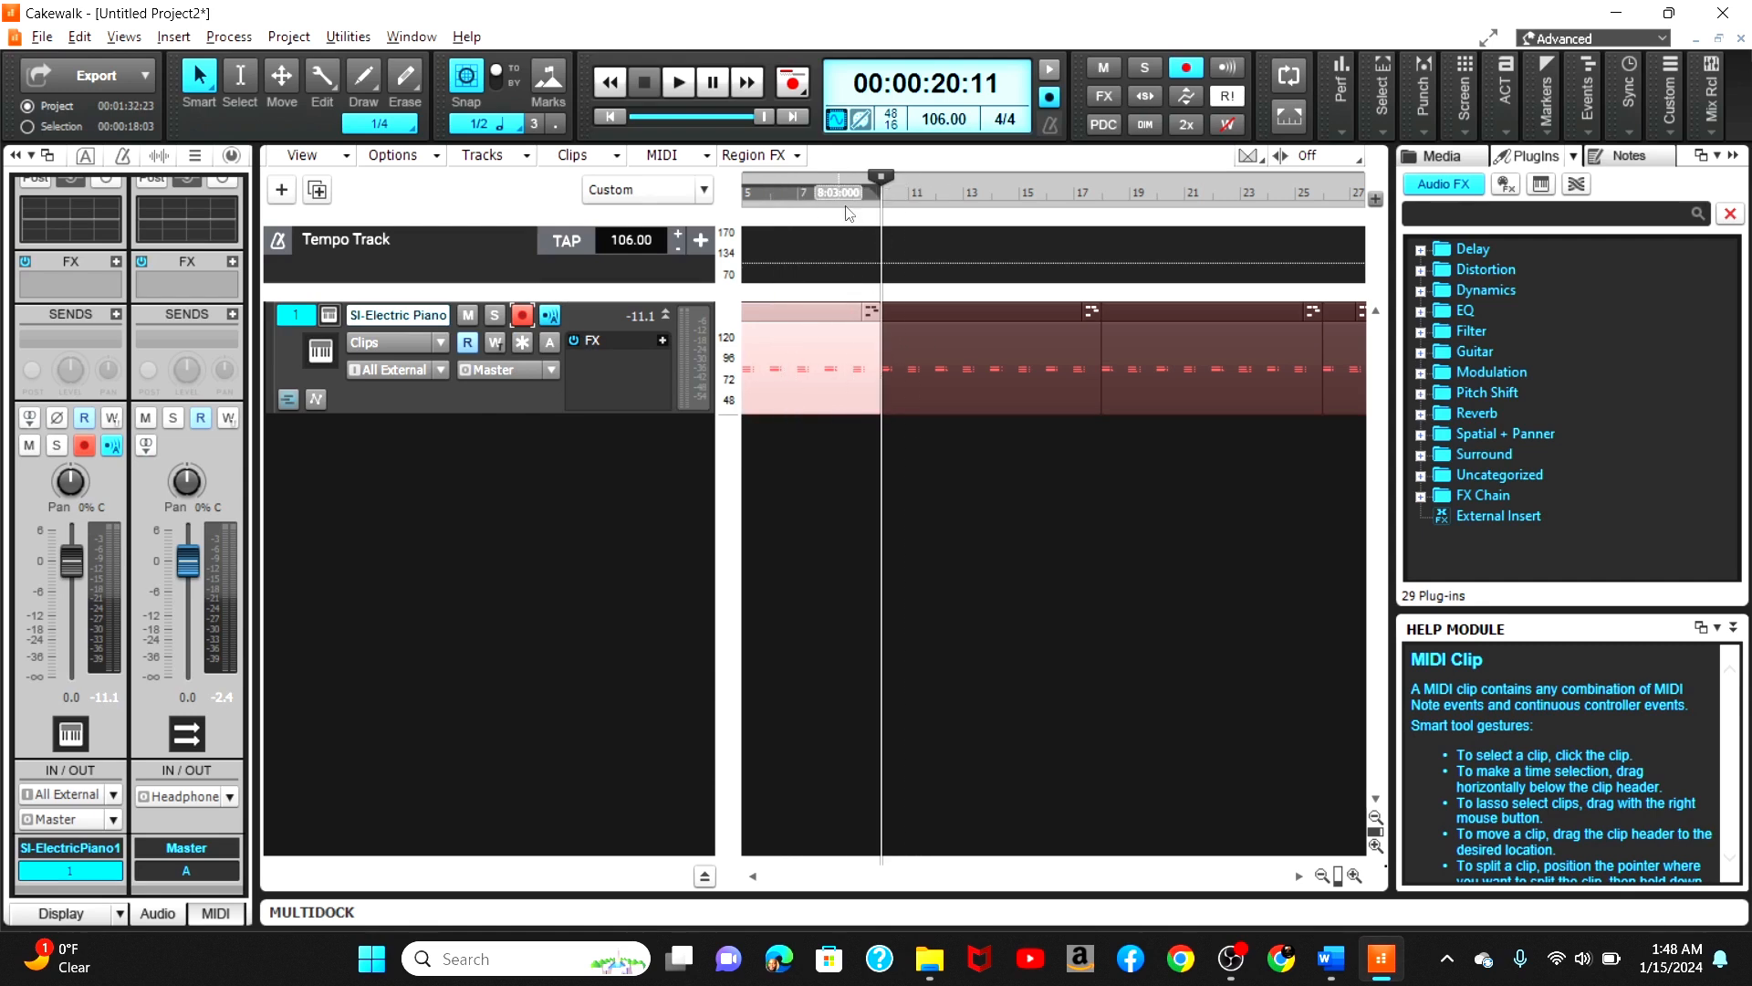
# Step: Play back the repeated clips from bar 9, stop, and rewind to the project start
pyautogui.doubleClick(851, 199)
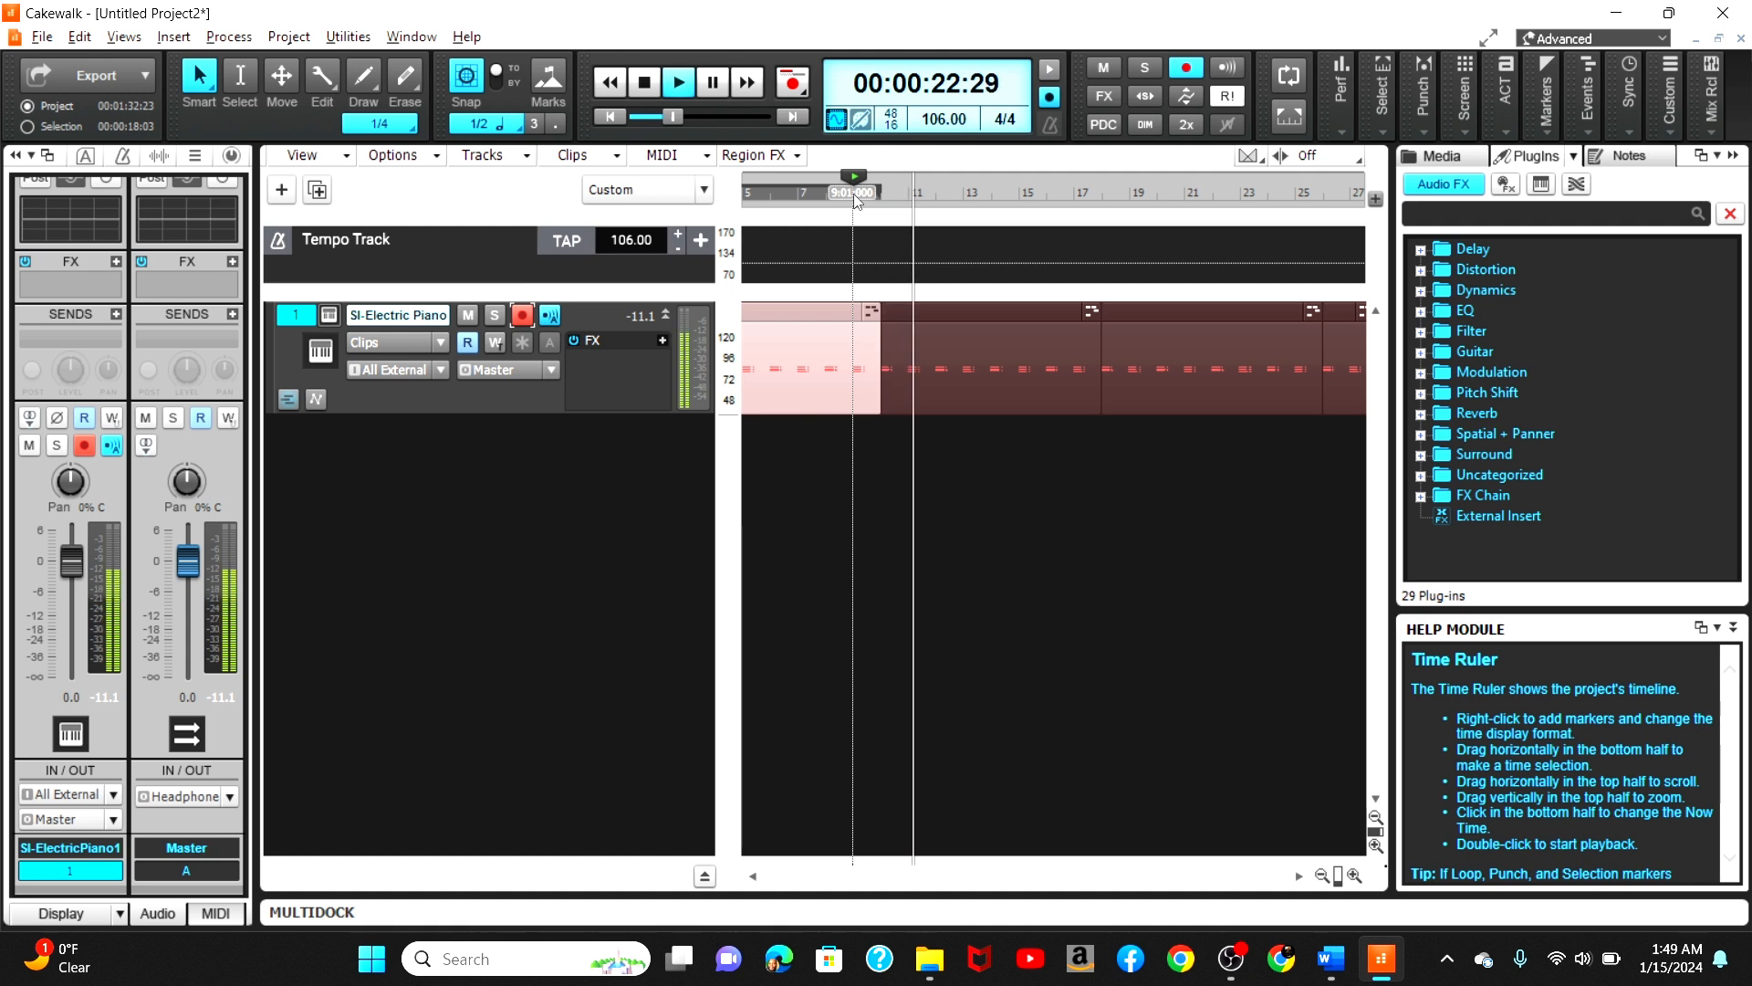
pyautogui.click(1079, 194)
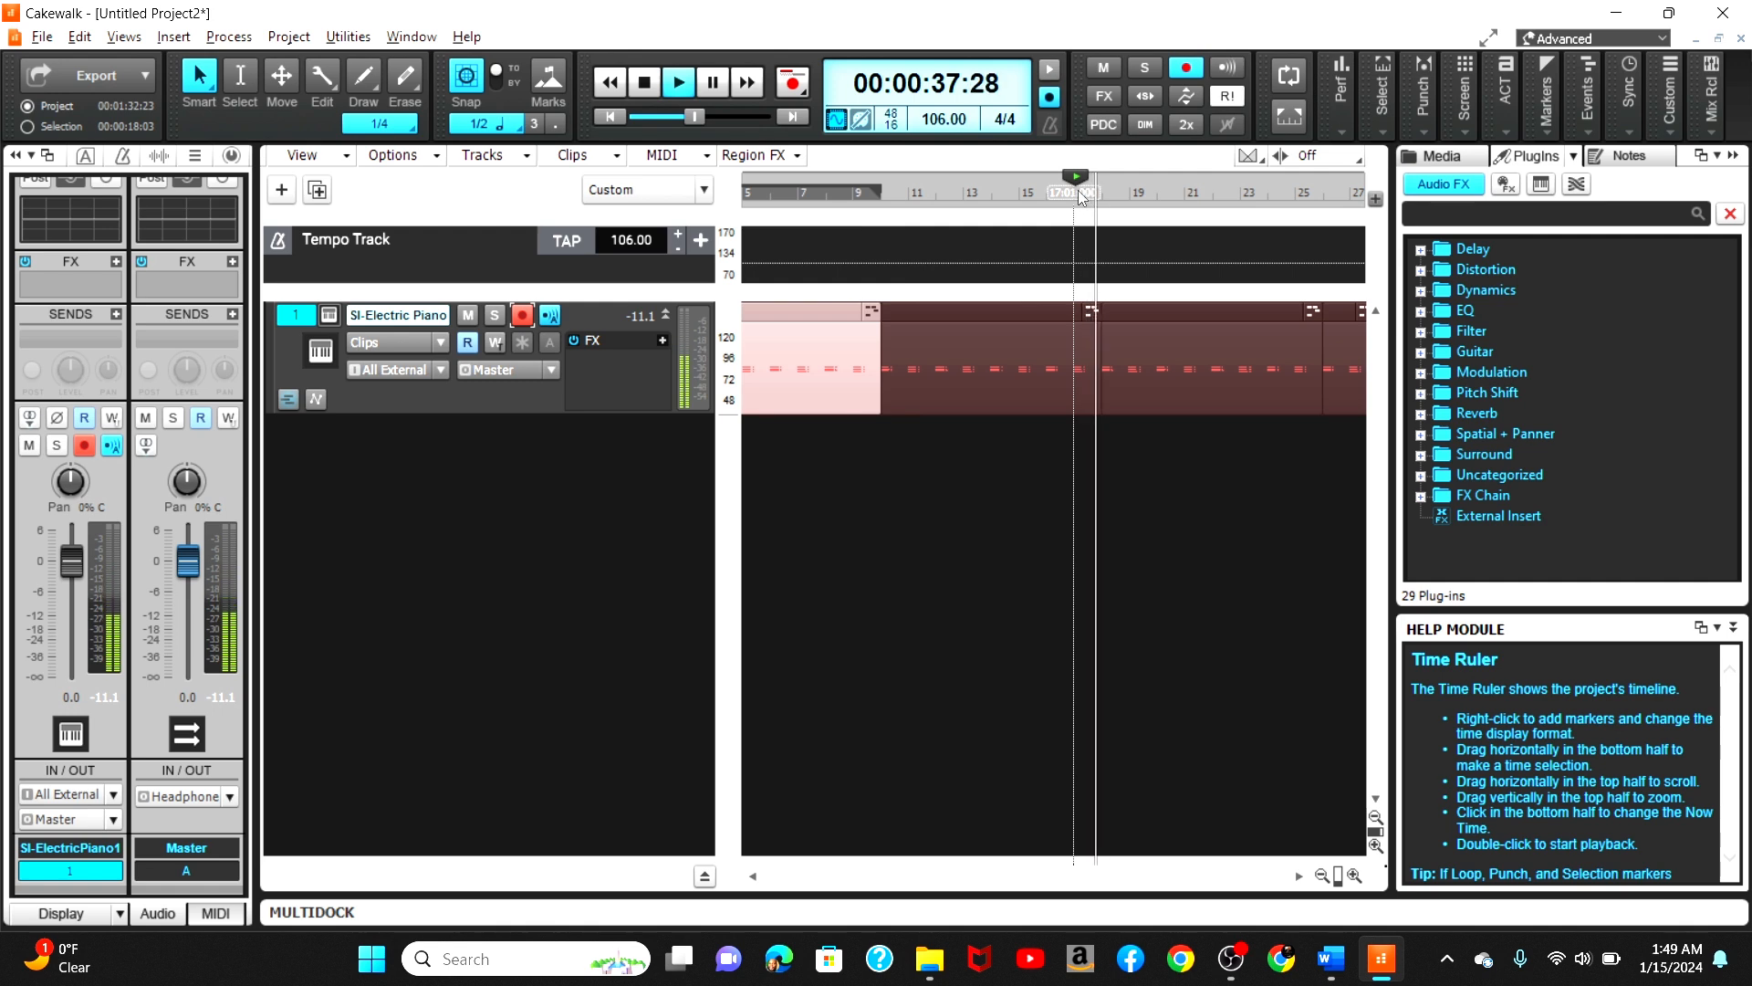
pyautogui.press('space')
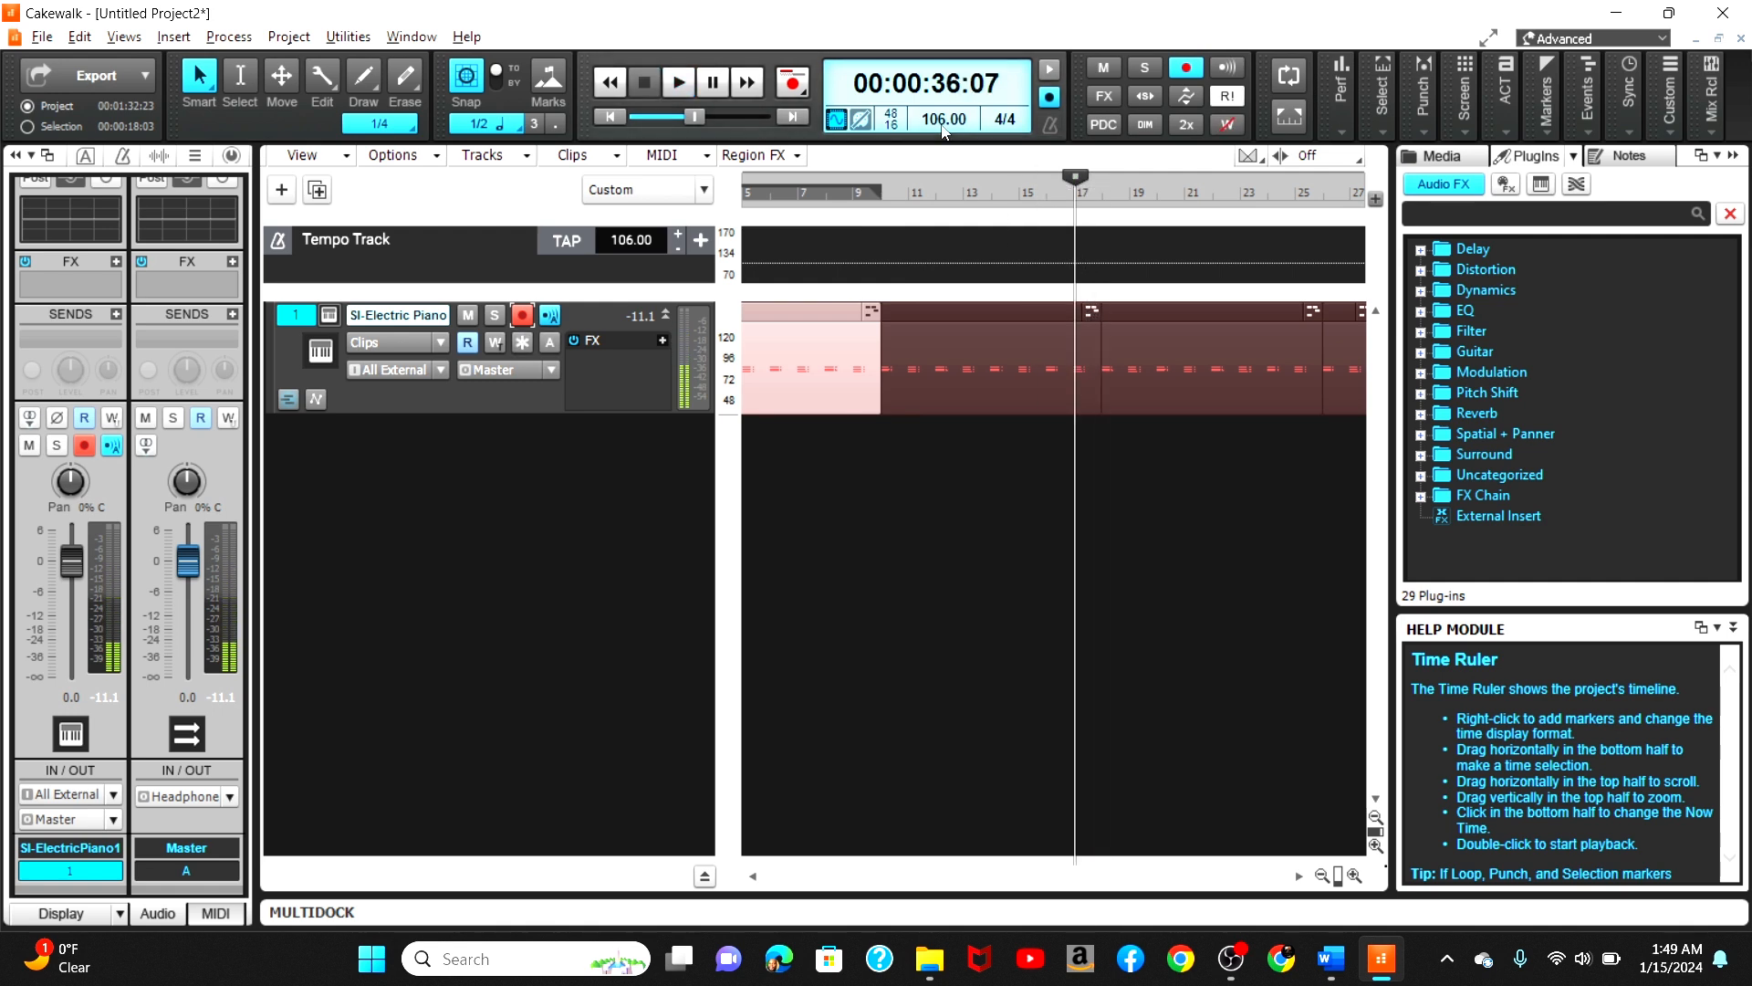
pyautogui.click(611, 117)
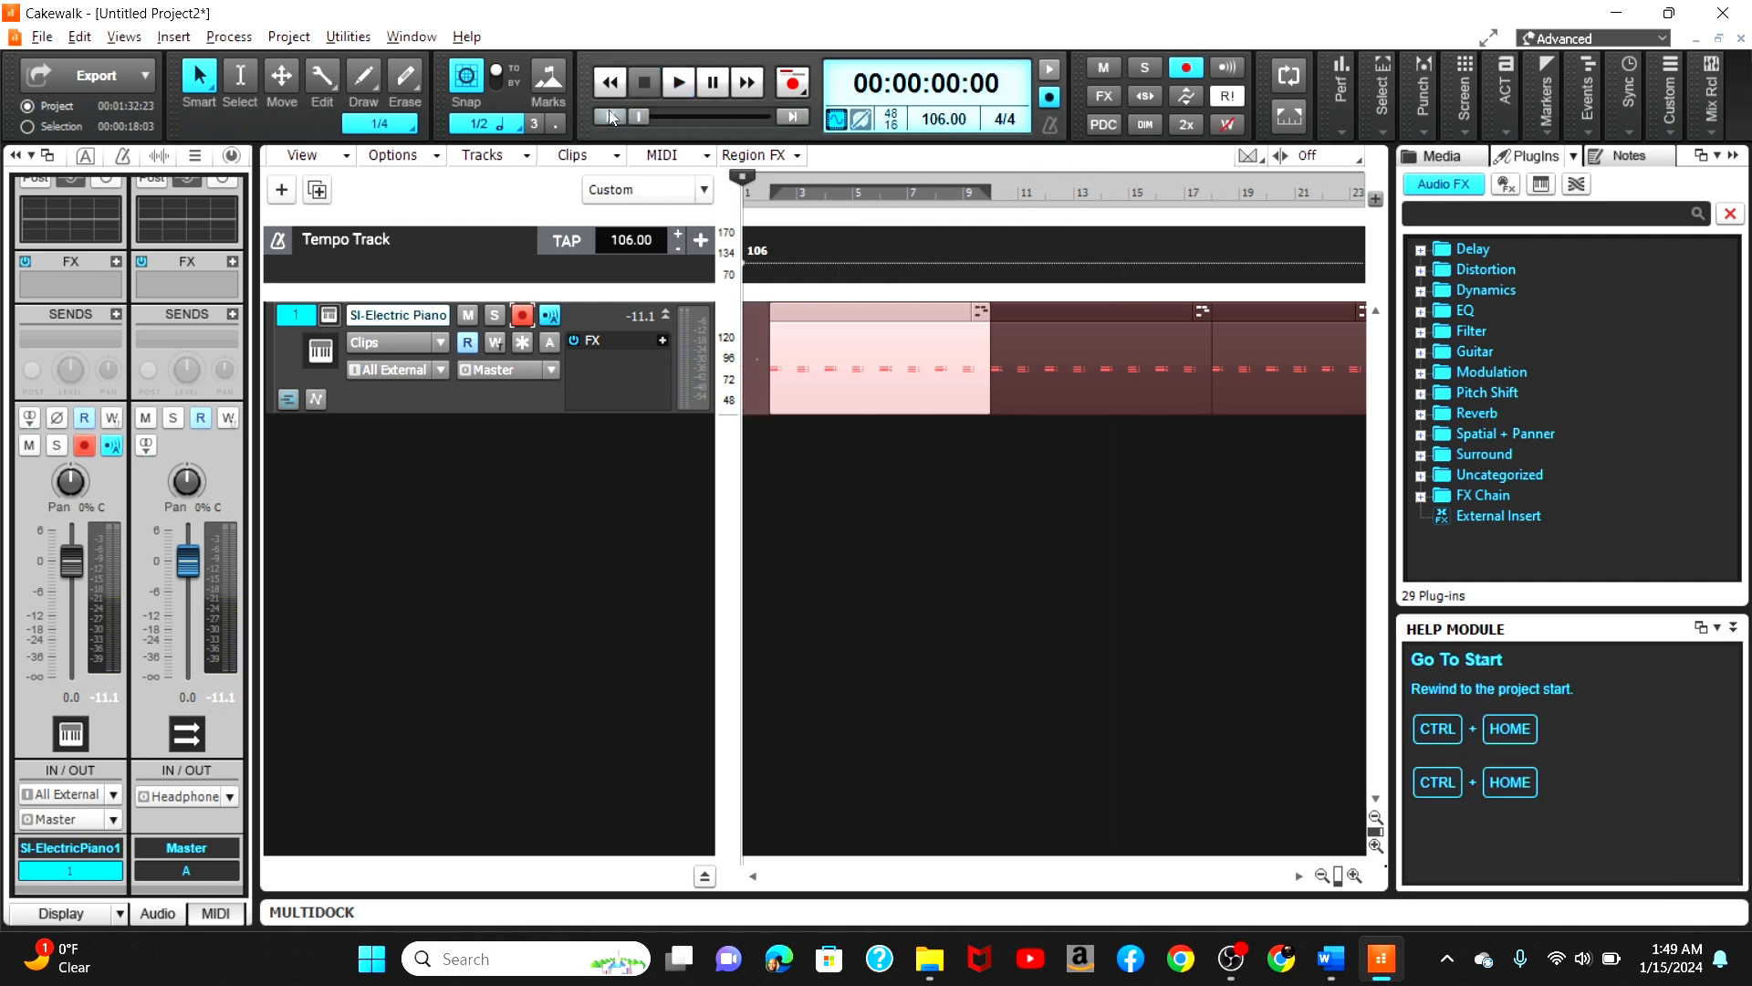
# Step: Save the project as hp cakewalk groove and dismiss the project information notice
pyautogui.hotkey('ctrl', 's')
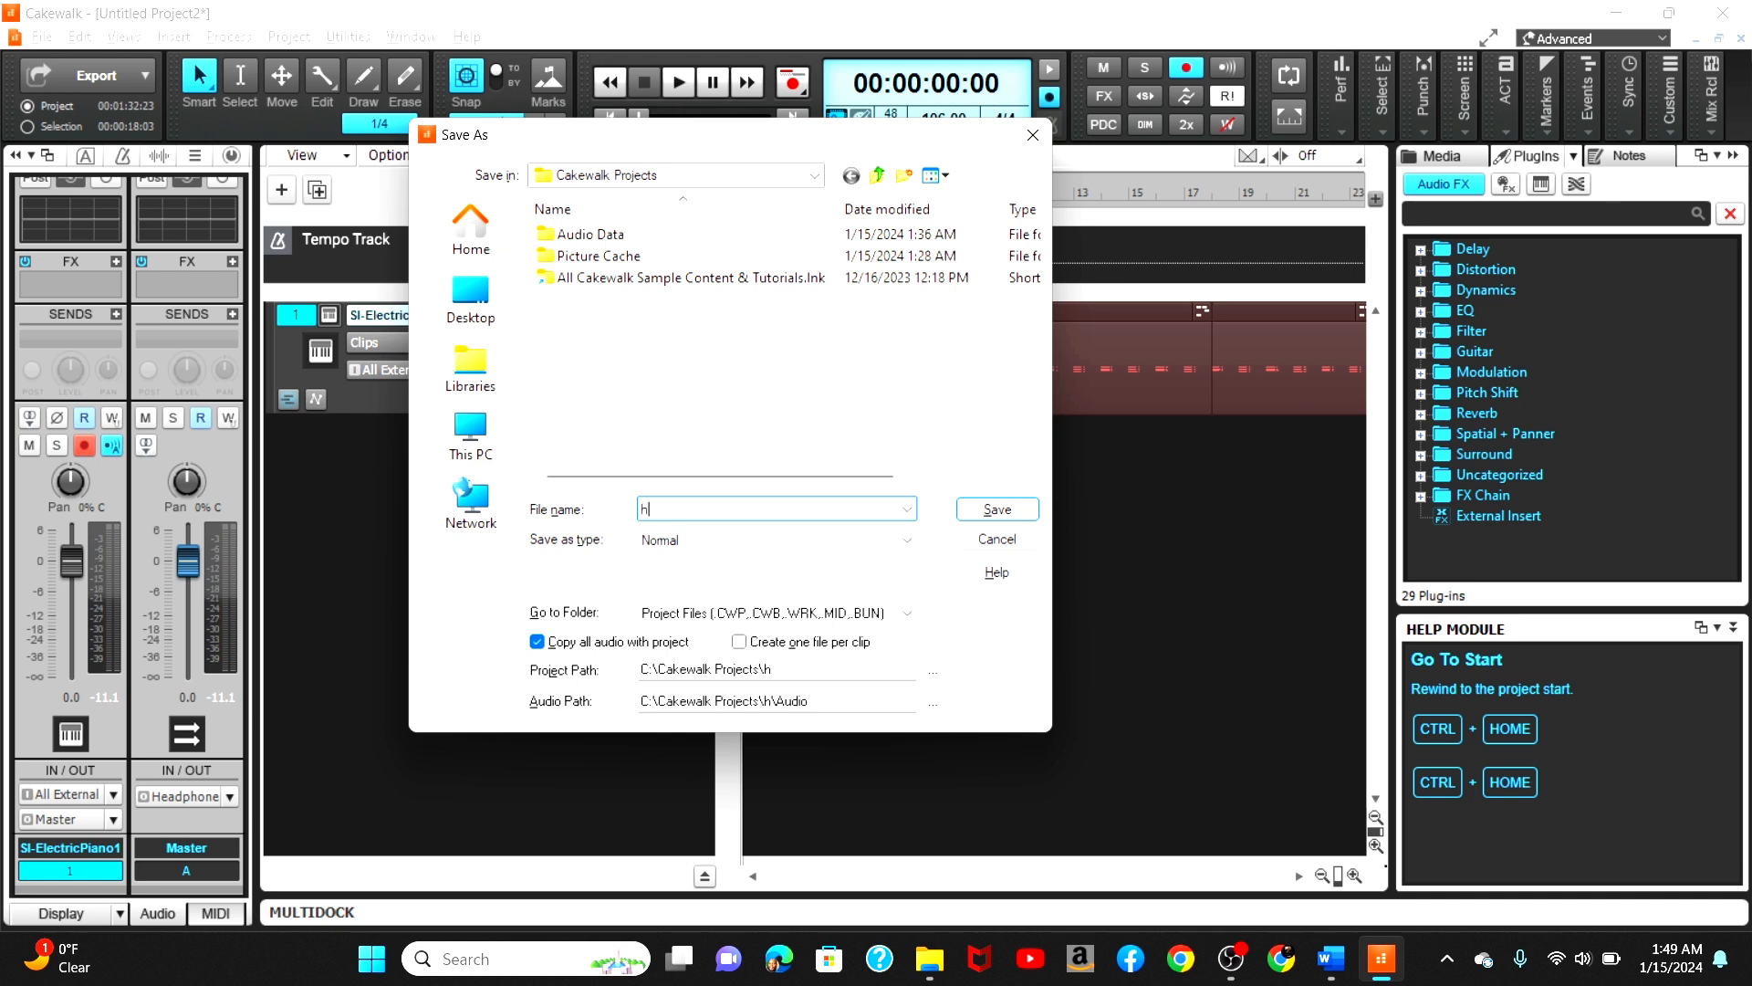
pyautogui.write('hp cakewalk groov')
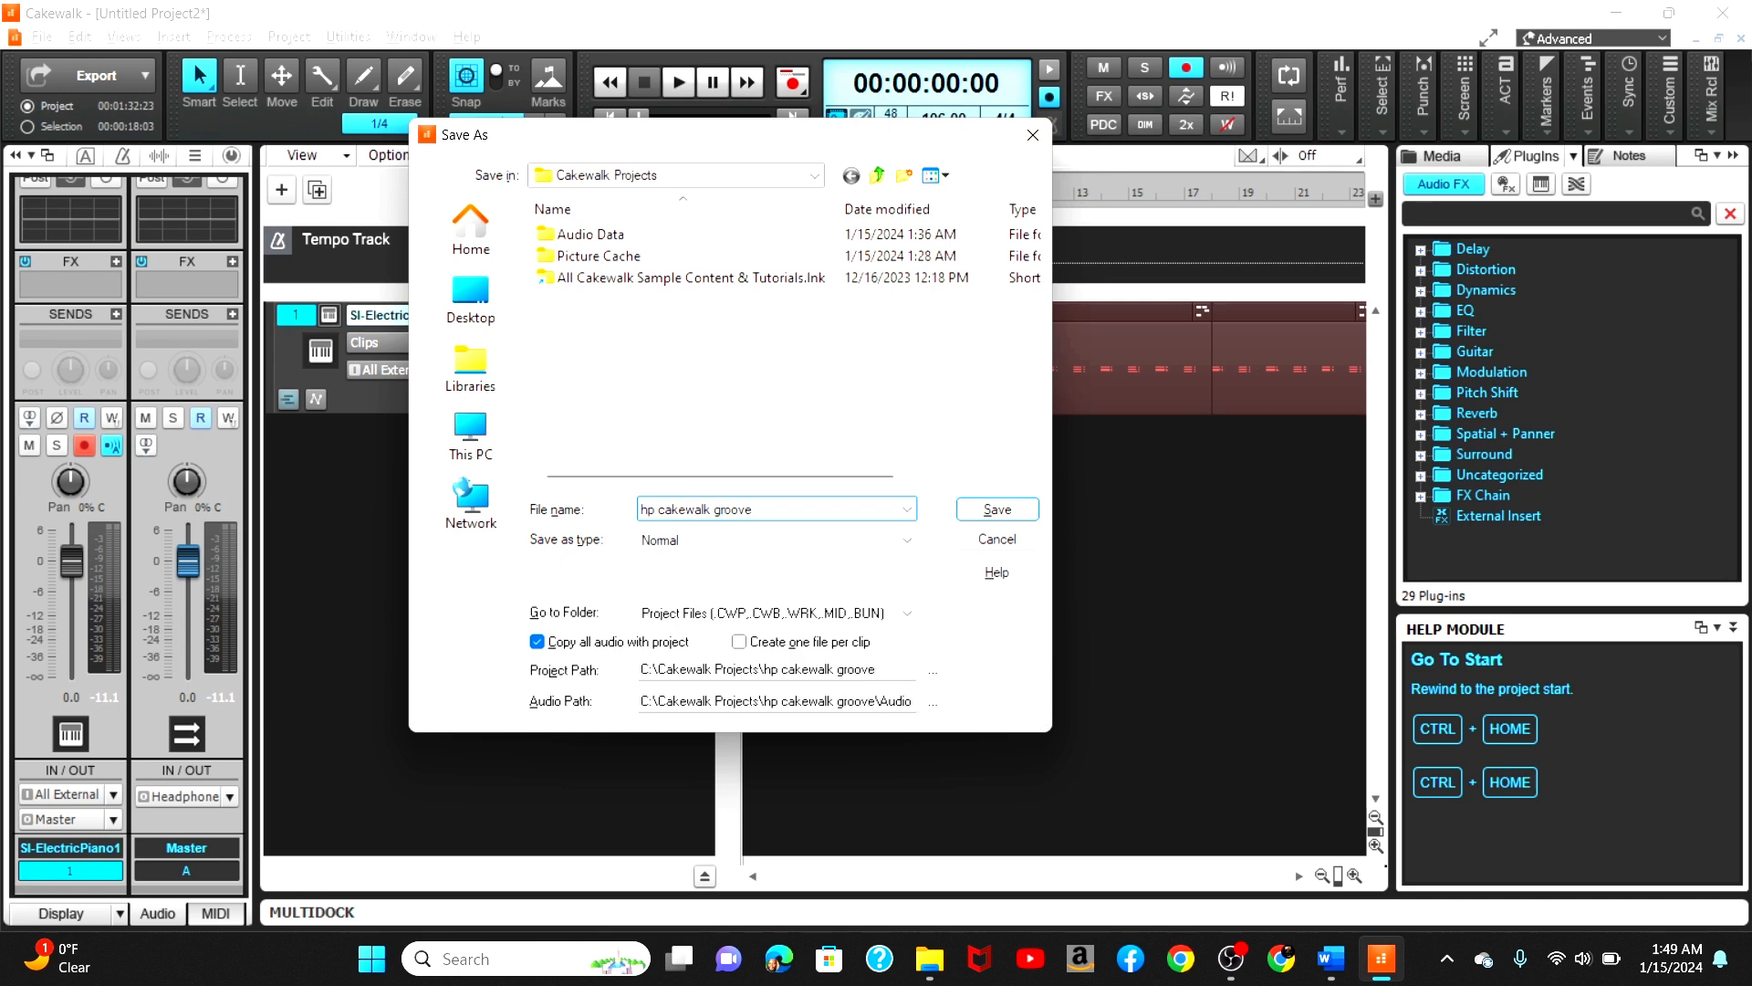
pyautogui.write('e')
pyautogui.press('Return')
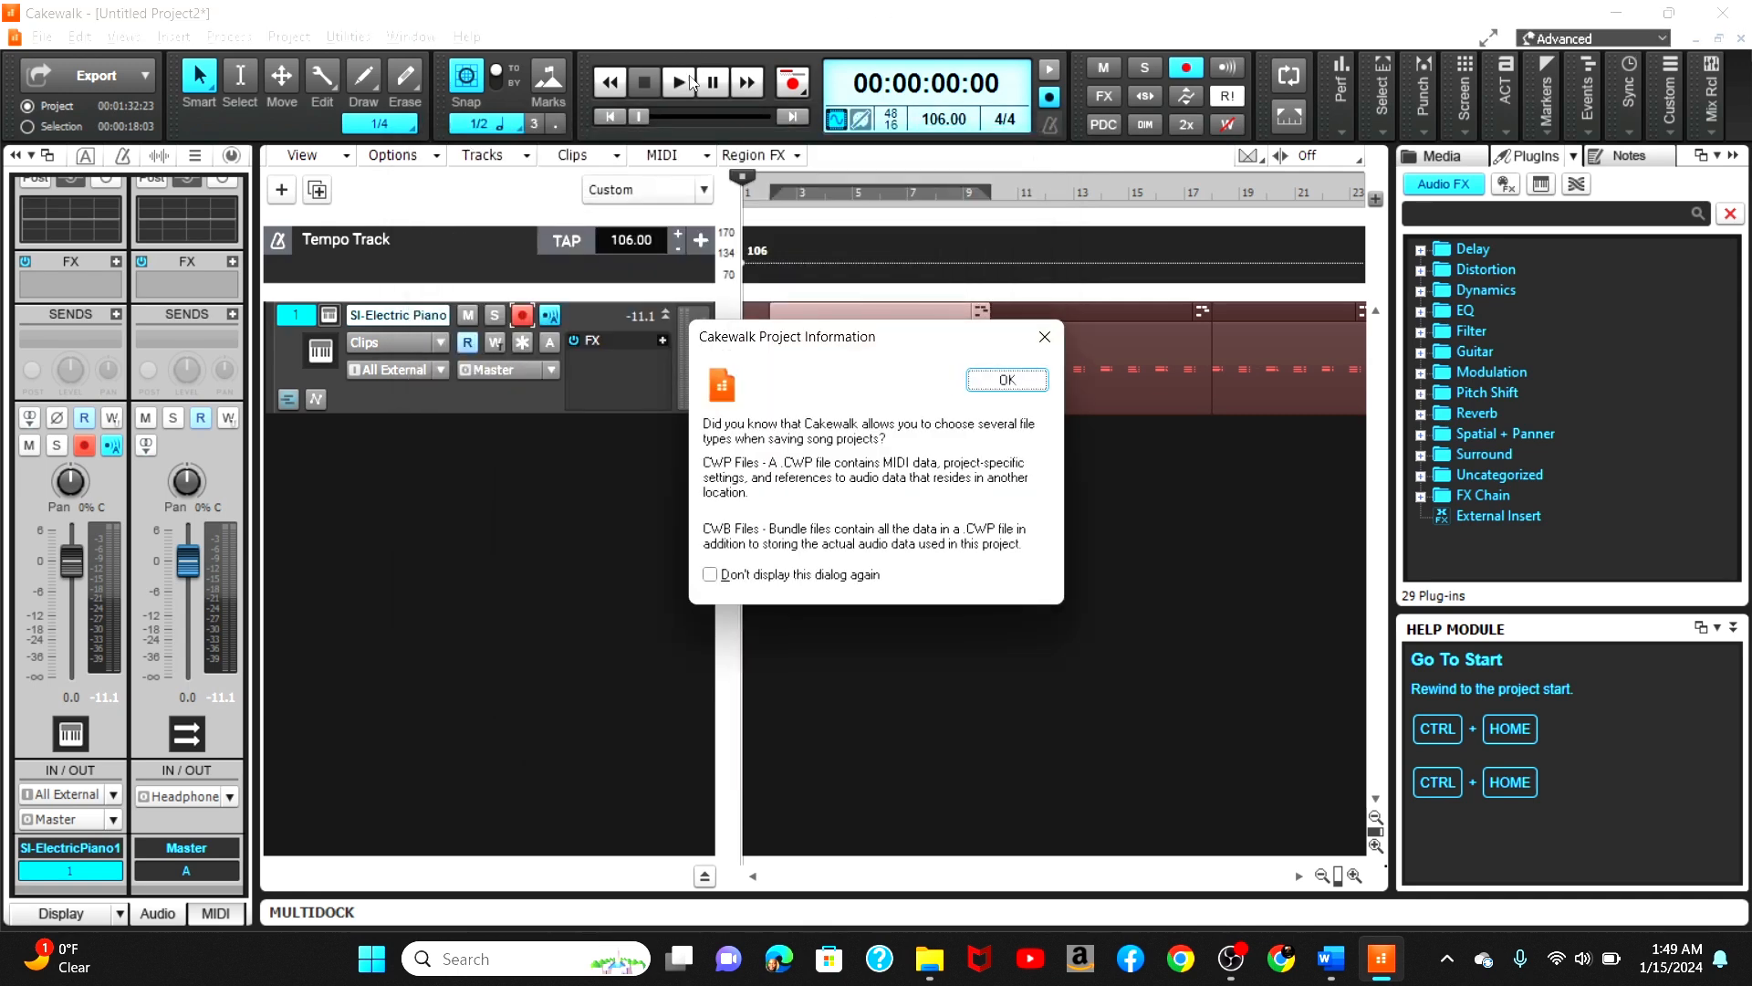
pyautogui.click(1037, 375)
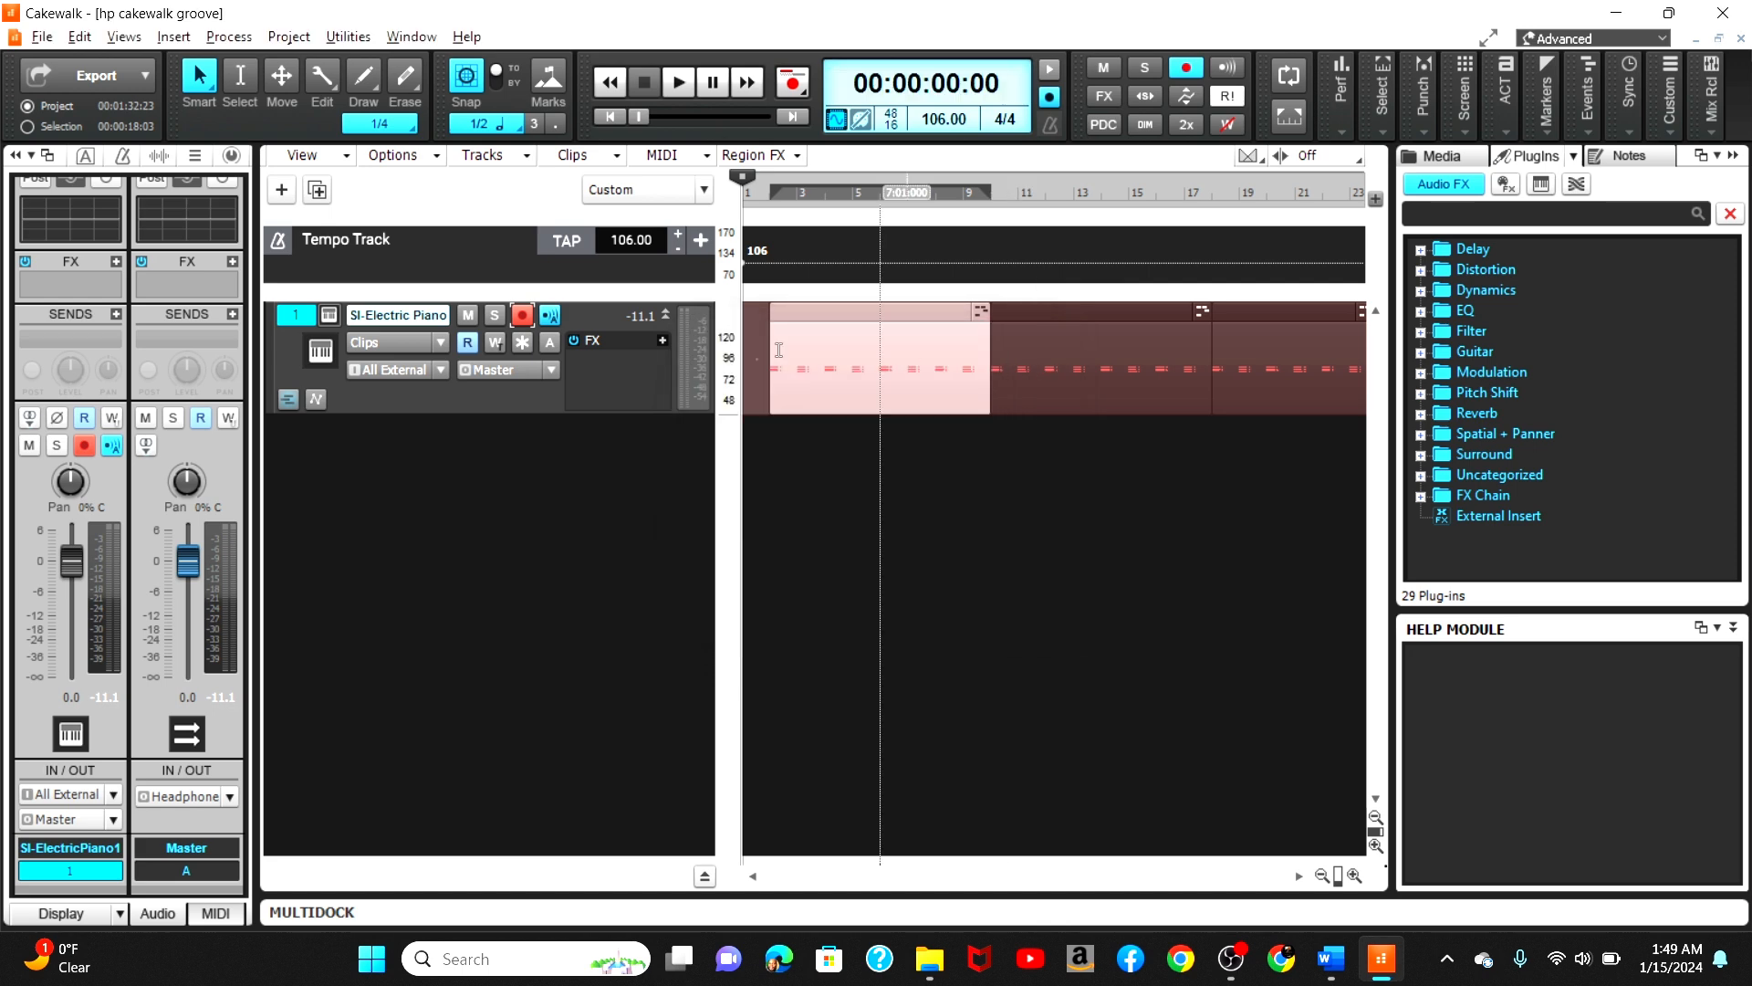
# Step: Disarm the piano track and insert a new instrument track using the SI-Drum Kit
pyautogui.click(521, 315)
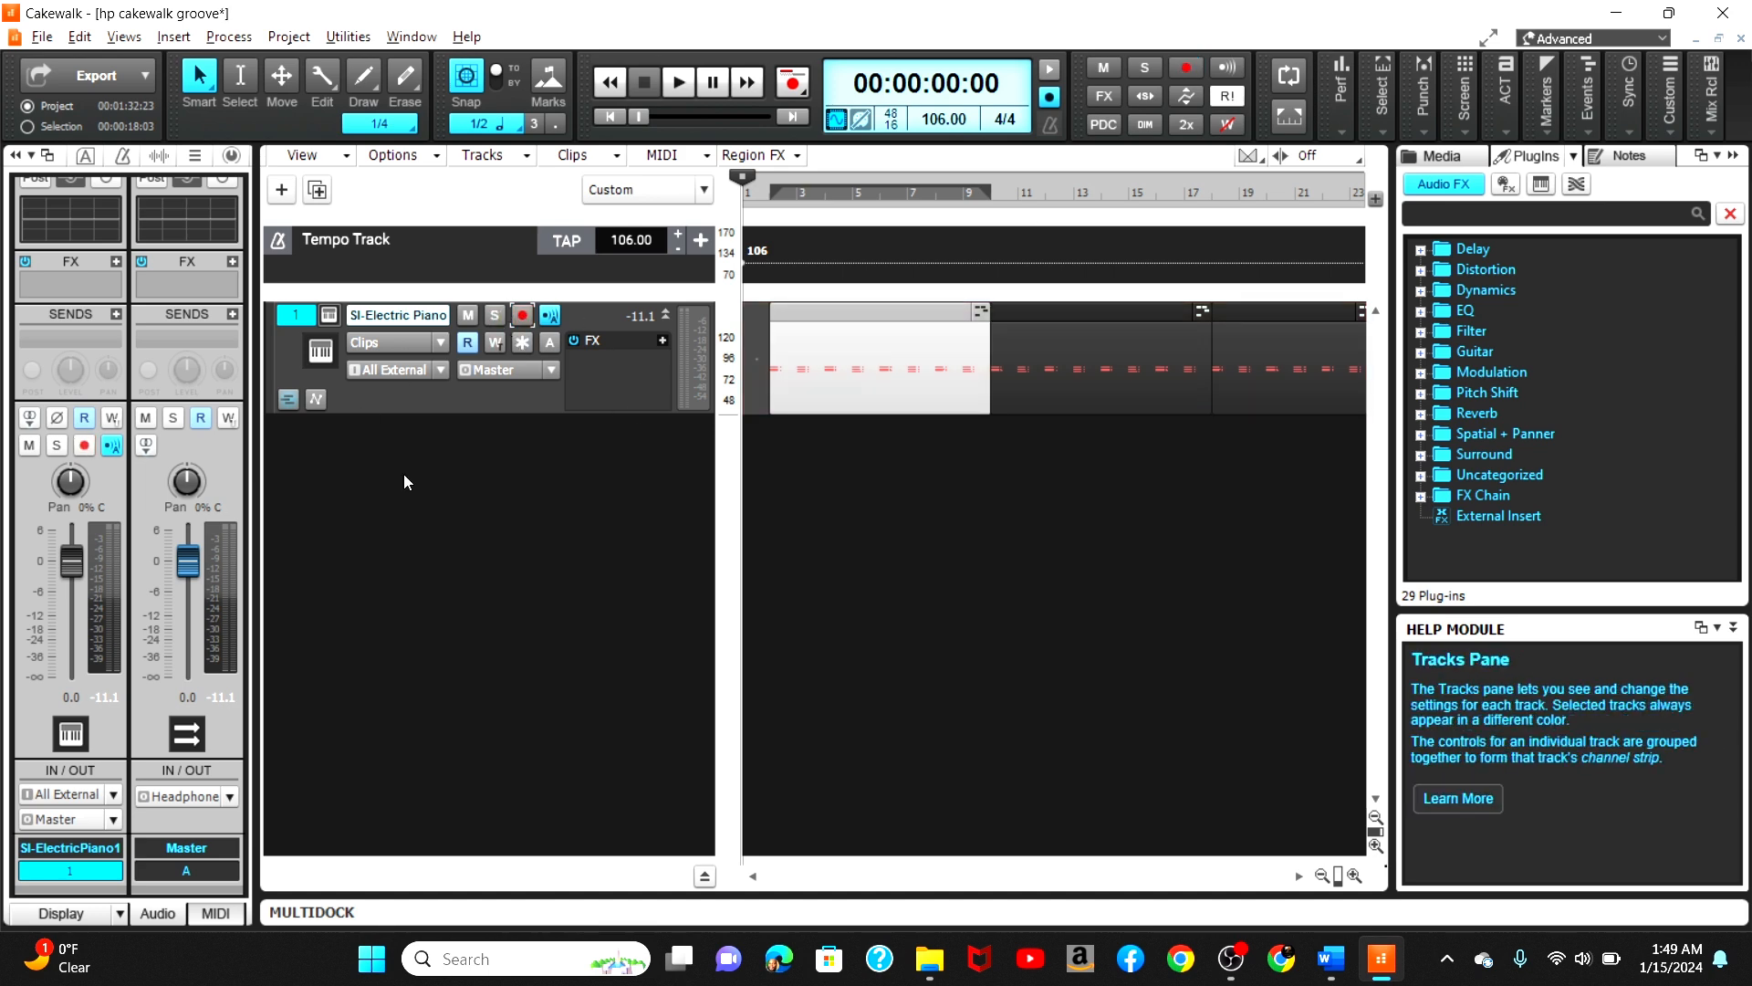
pyautogui.rightClick(370, 475)
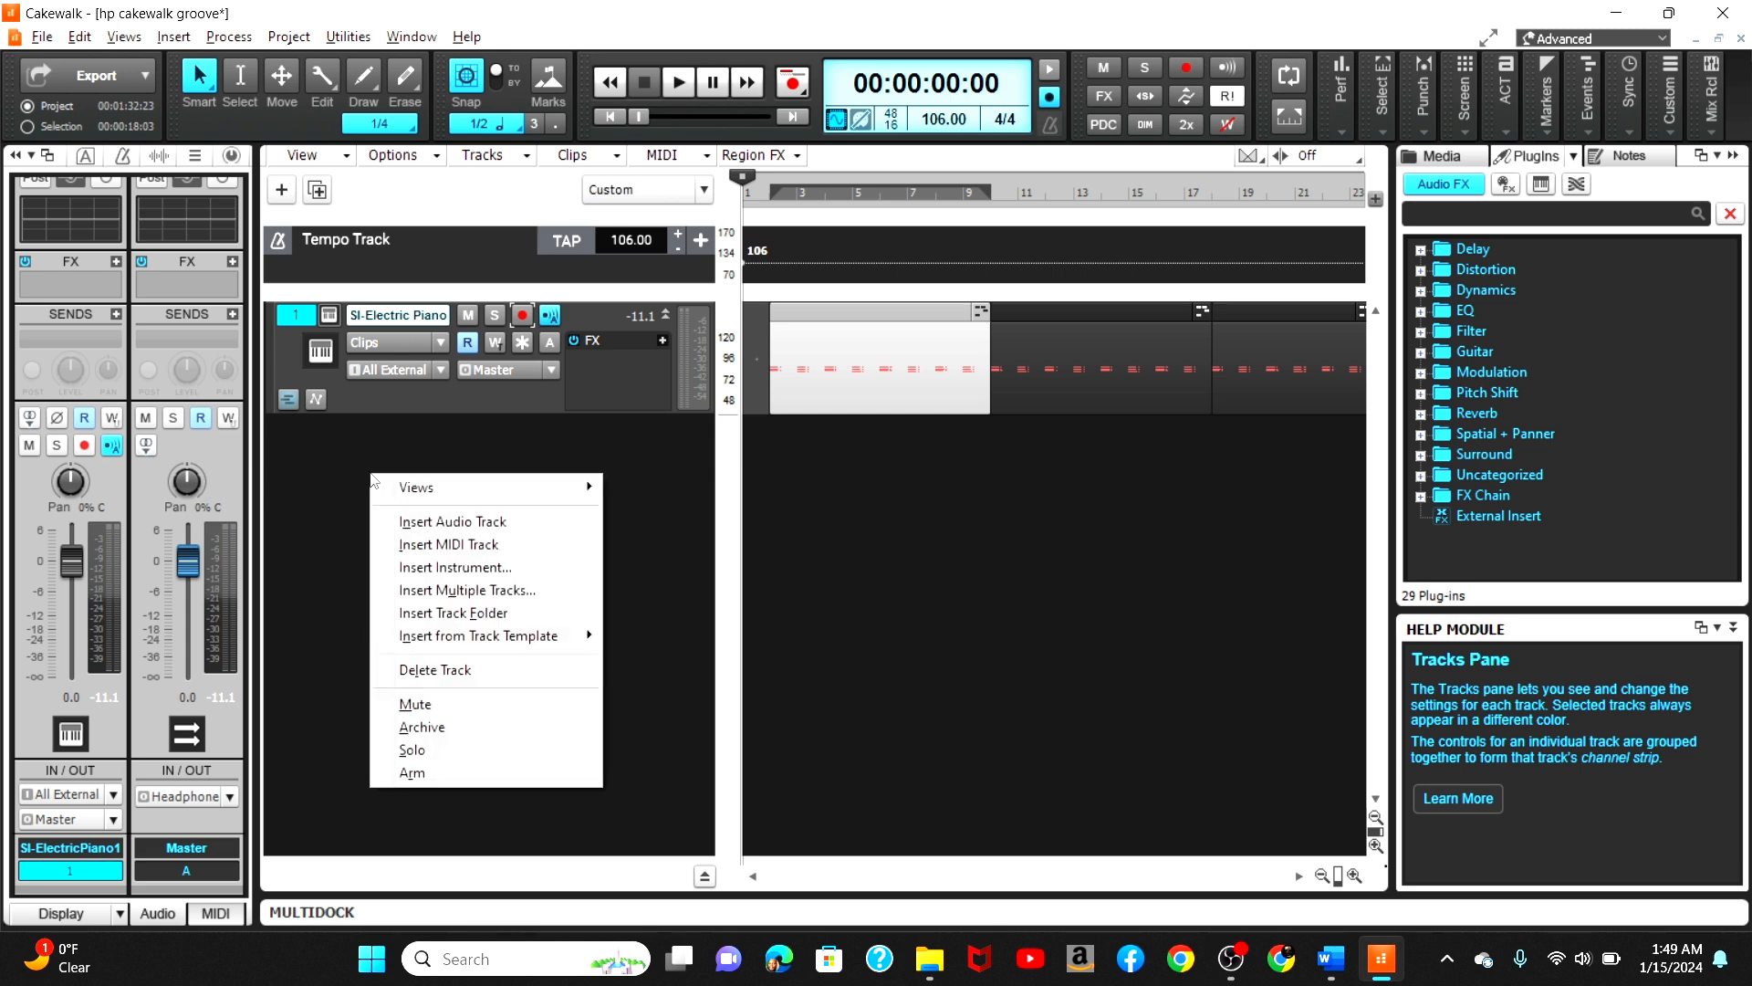
pyautogui.click(493, 568)
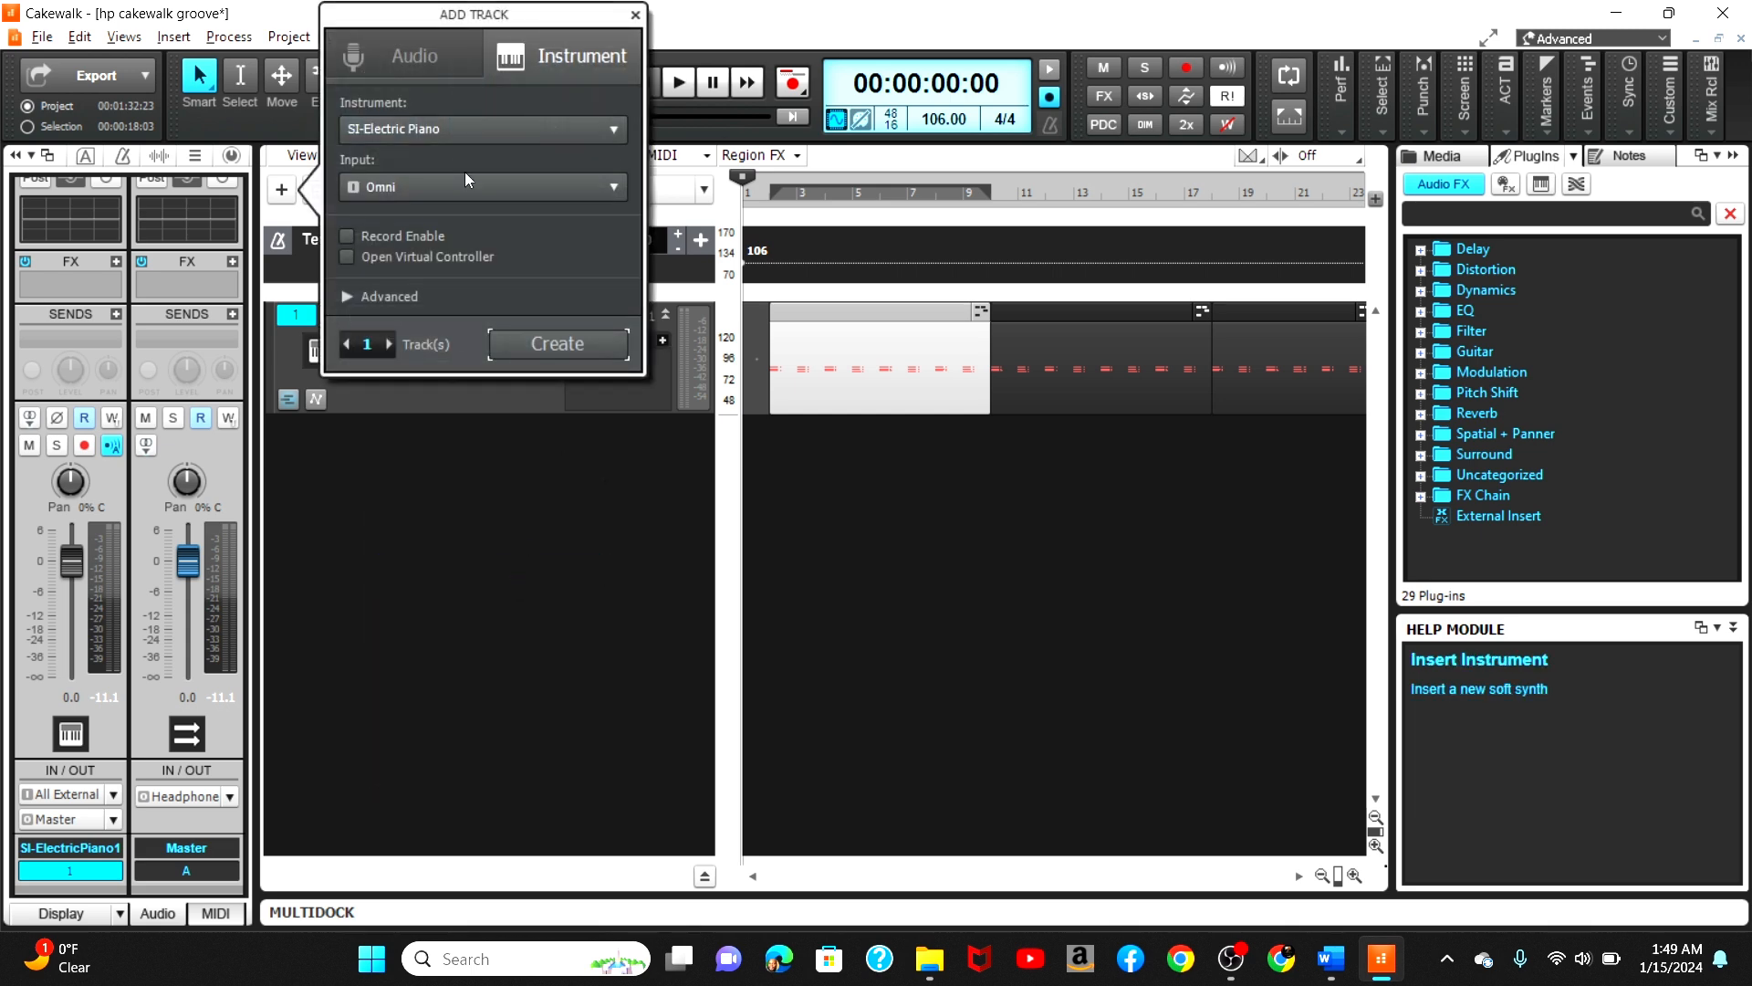
pyautogui.click(606, 128)
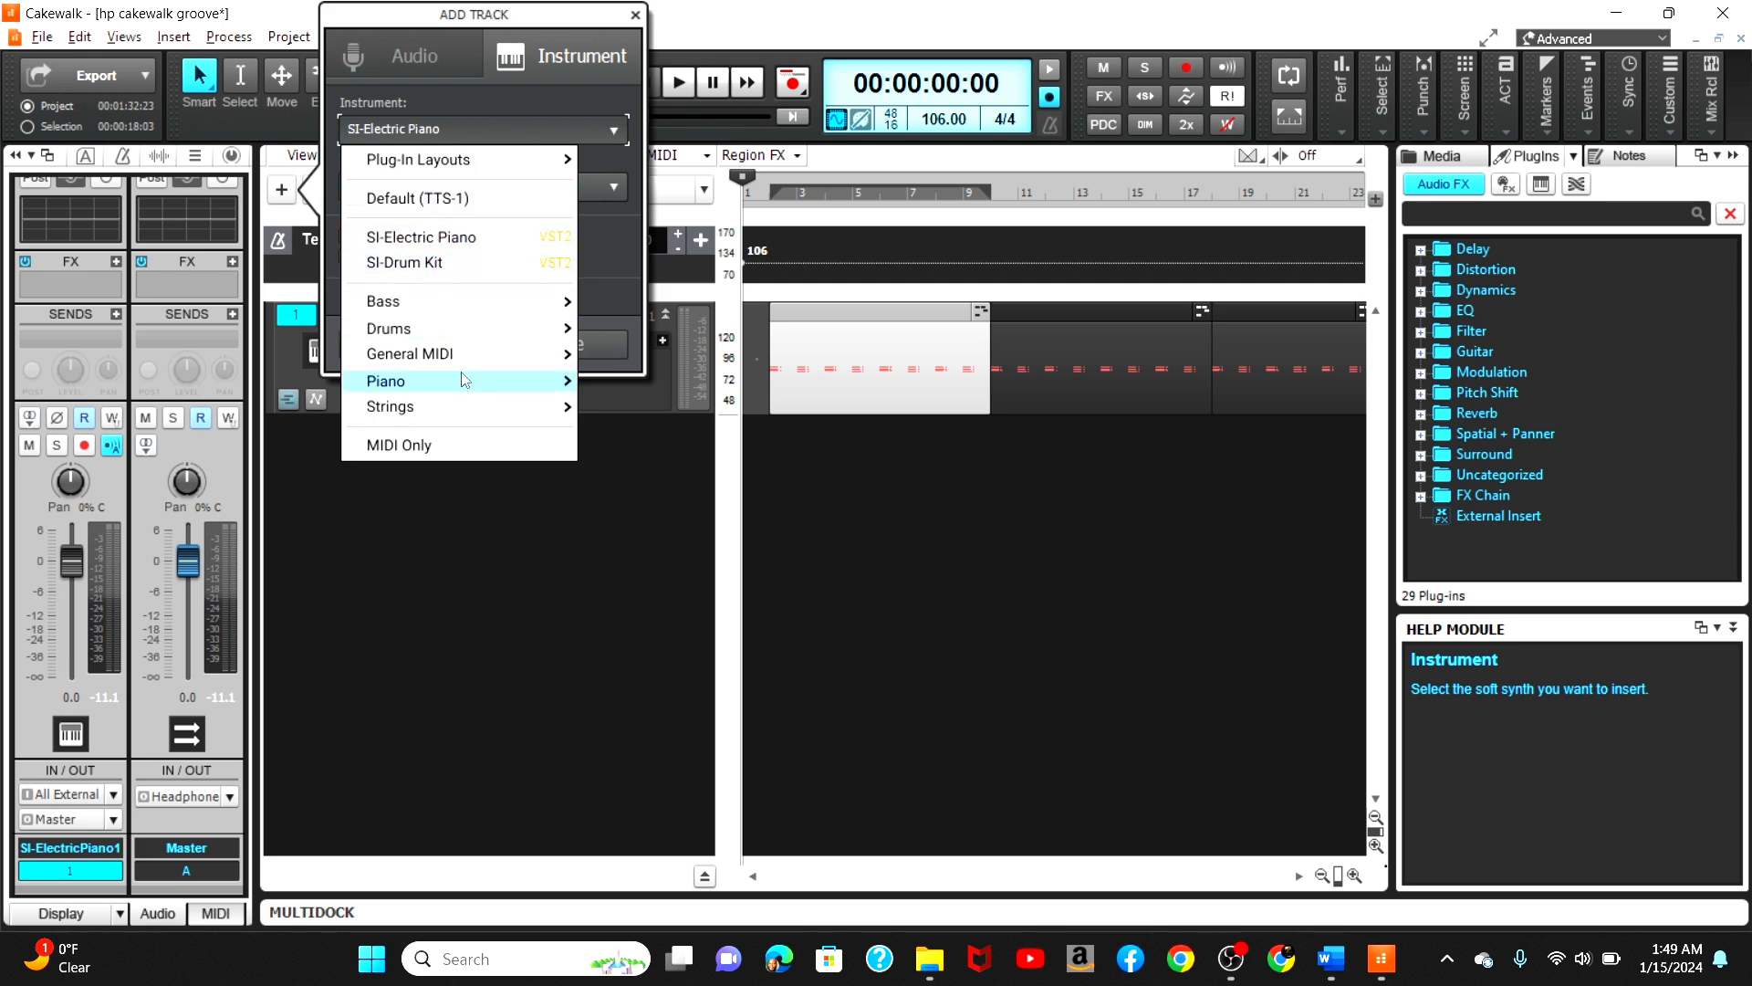
pyautogui.moveTo(471, 340)
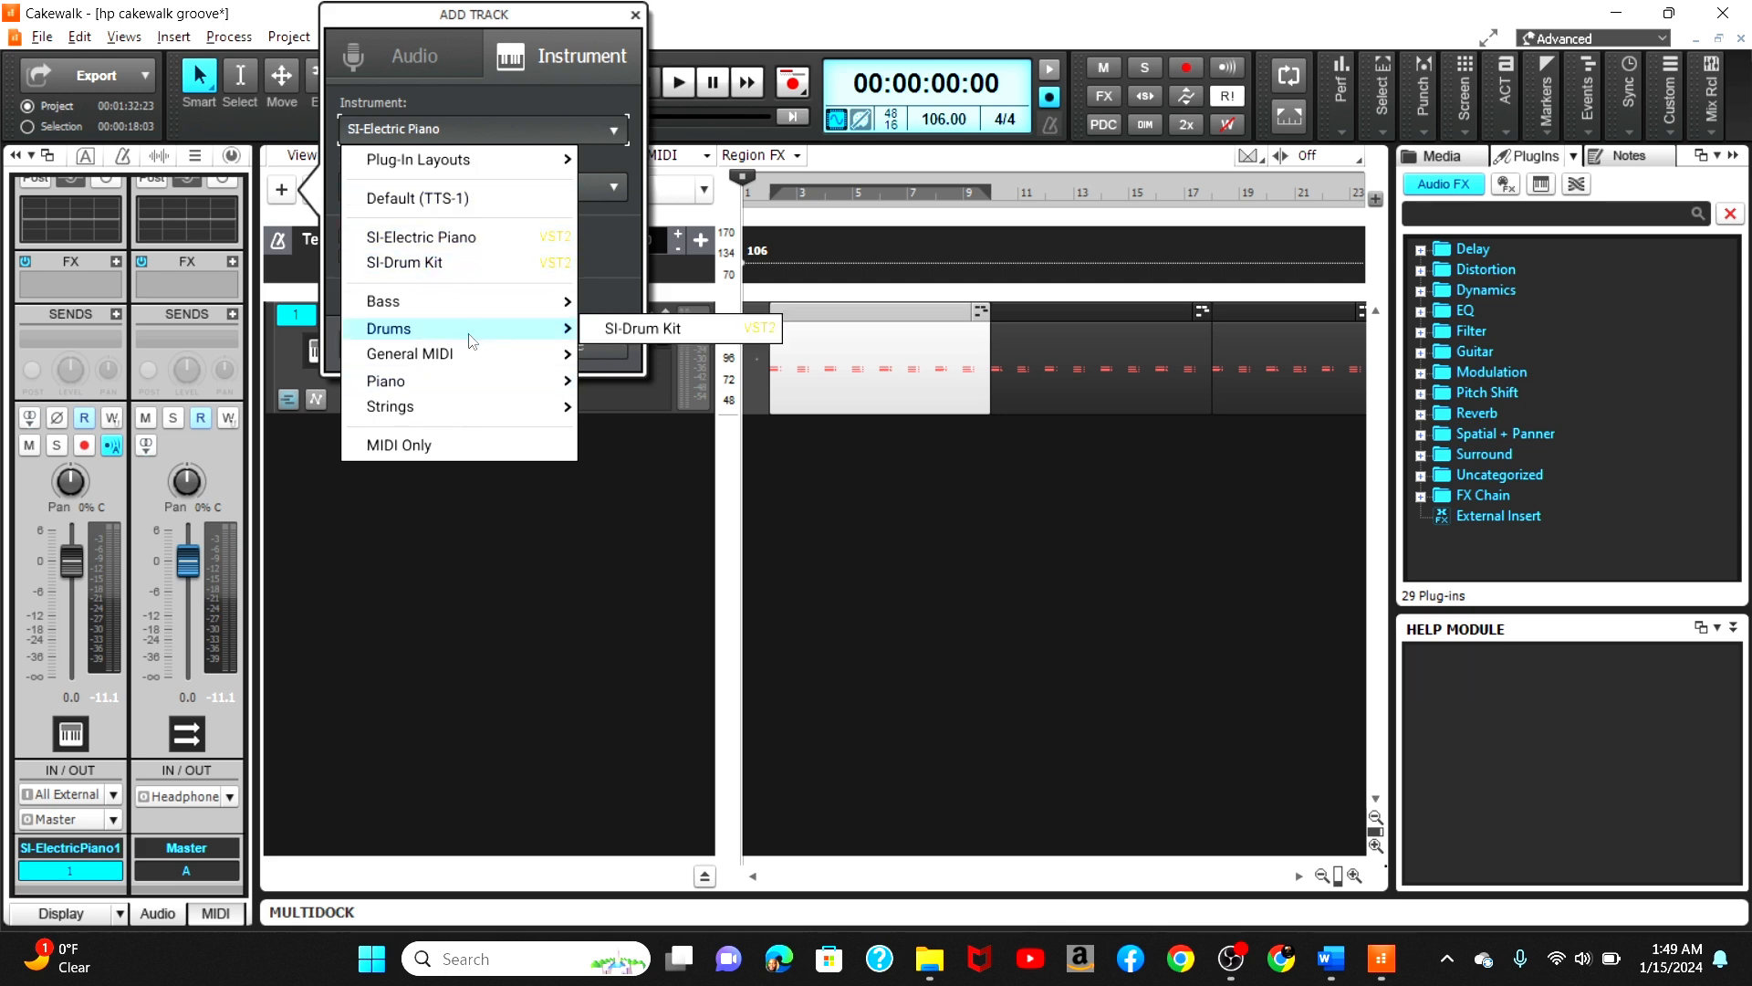
pyautogui.click(643, 328)
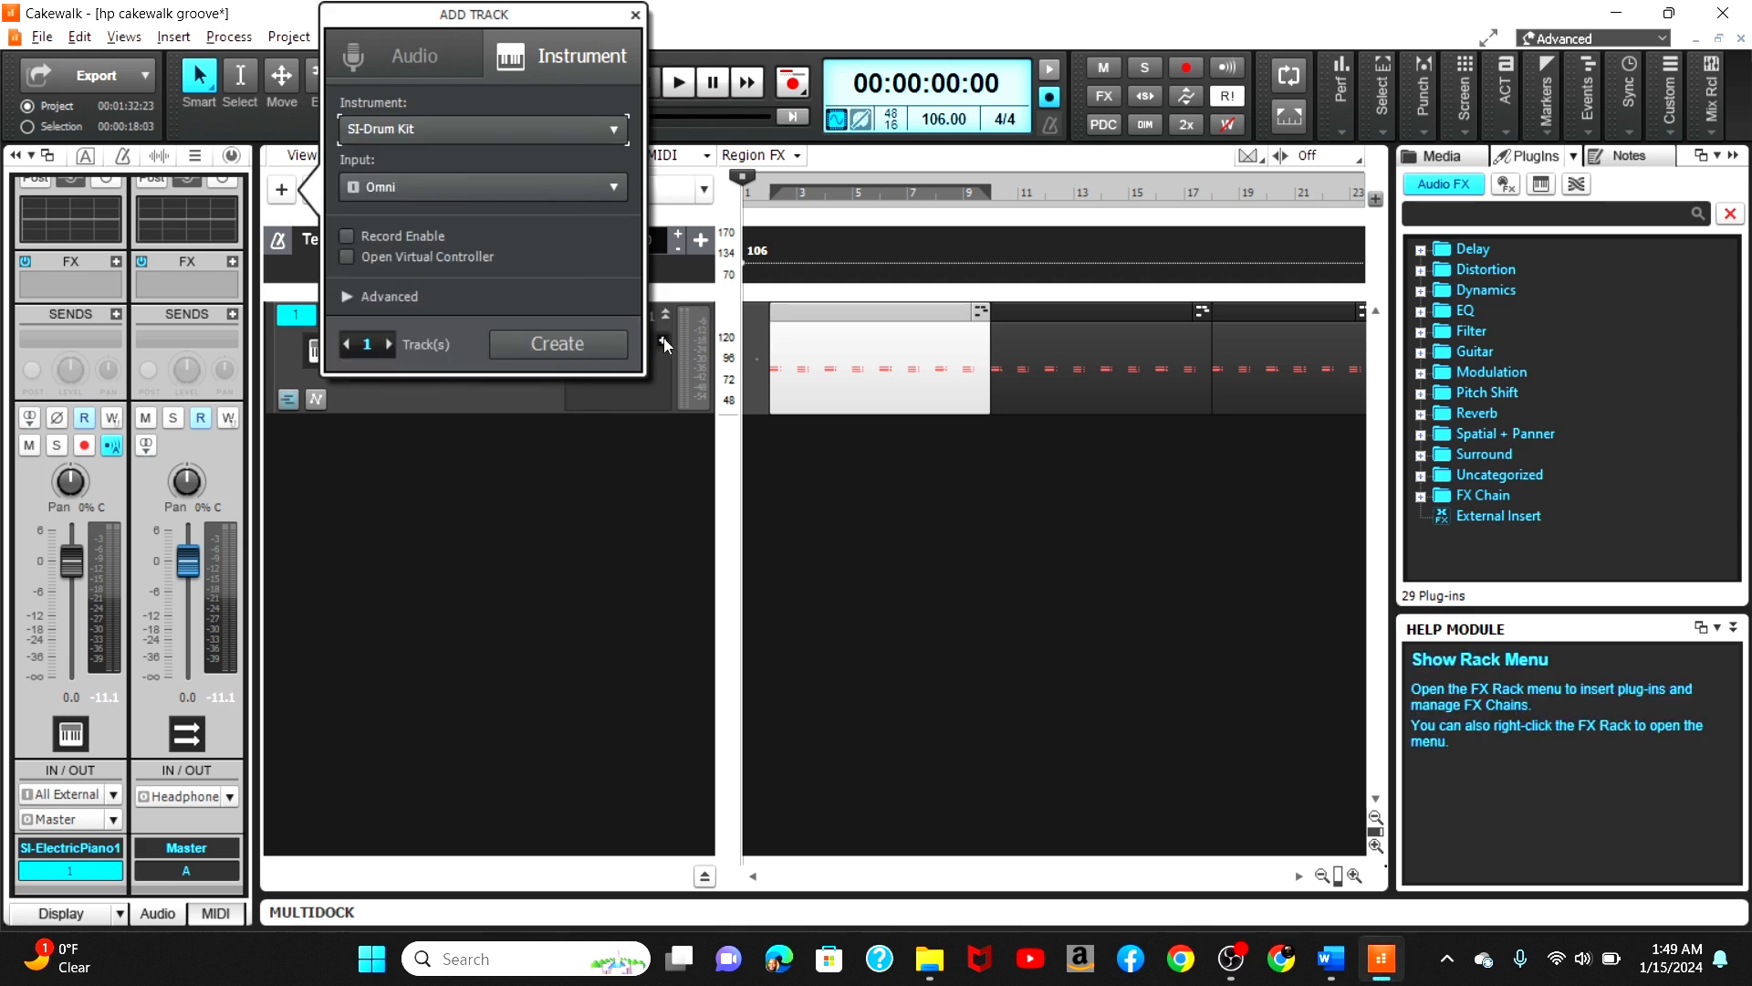
pyautogui.click(584, 338)
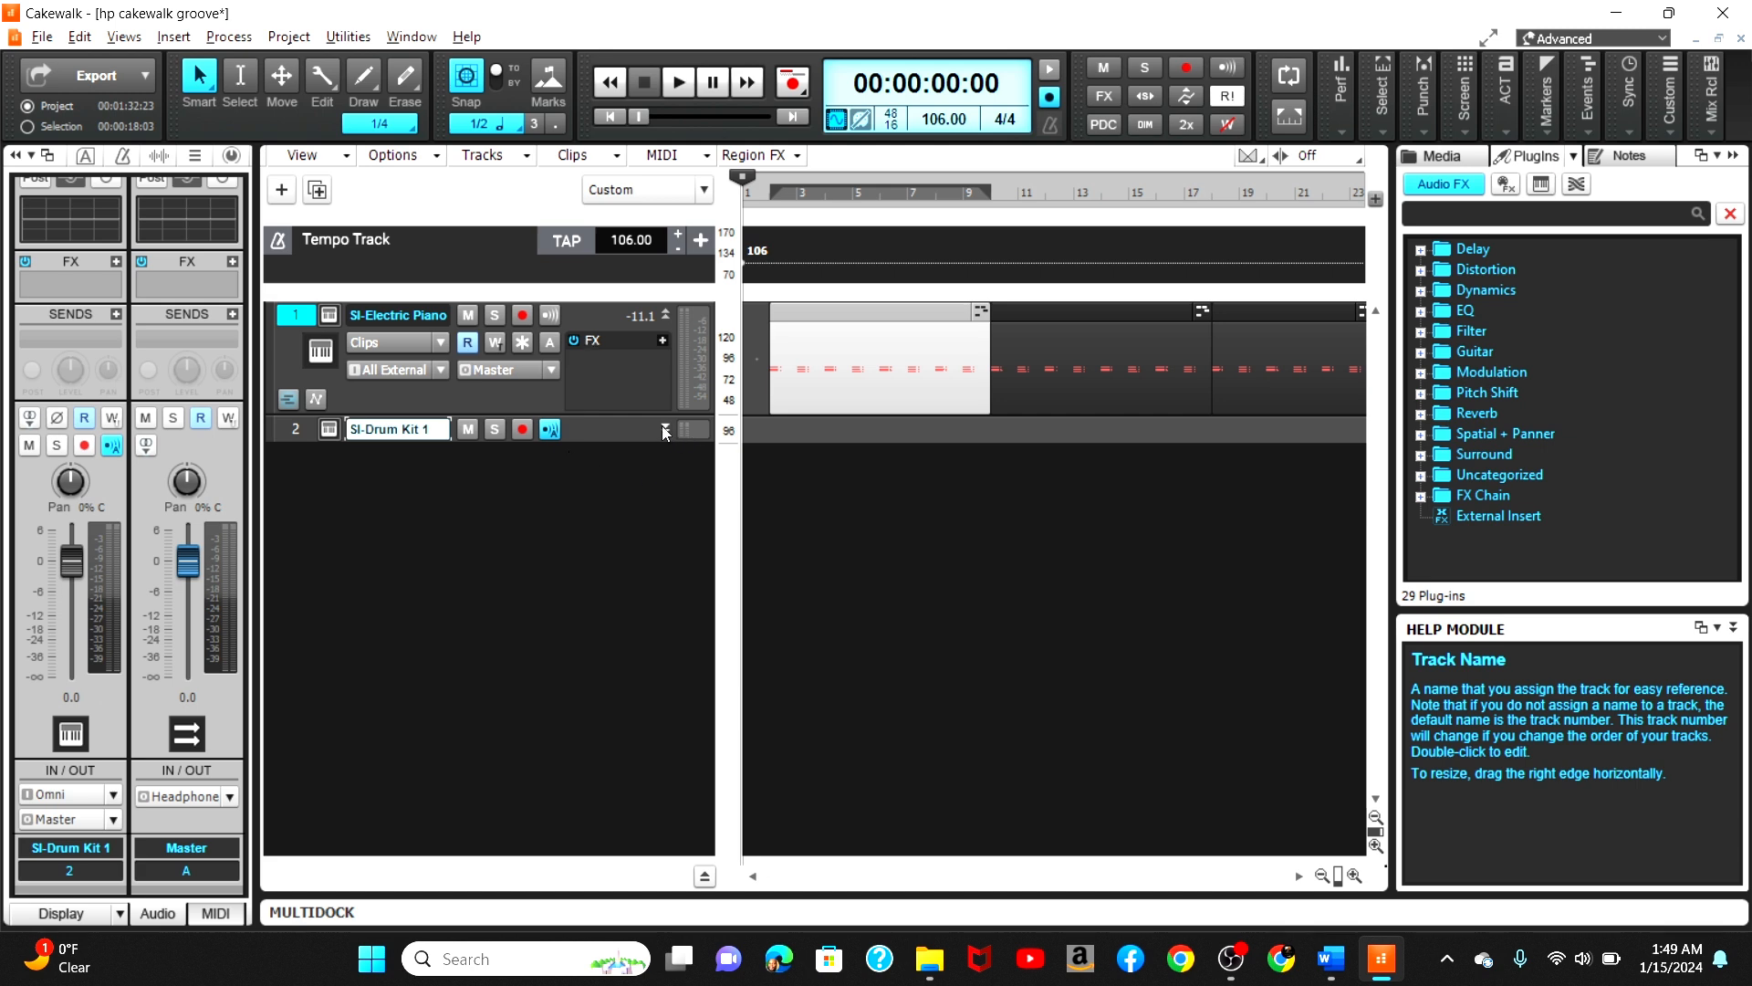
# Step: Expand the SI-Drum Kit 1 track and arm it for recording
pyautogui.click(665, 427)
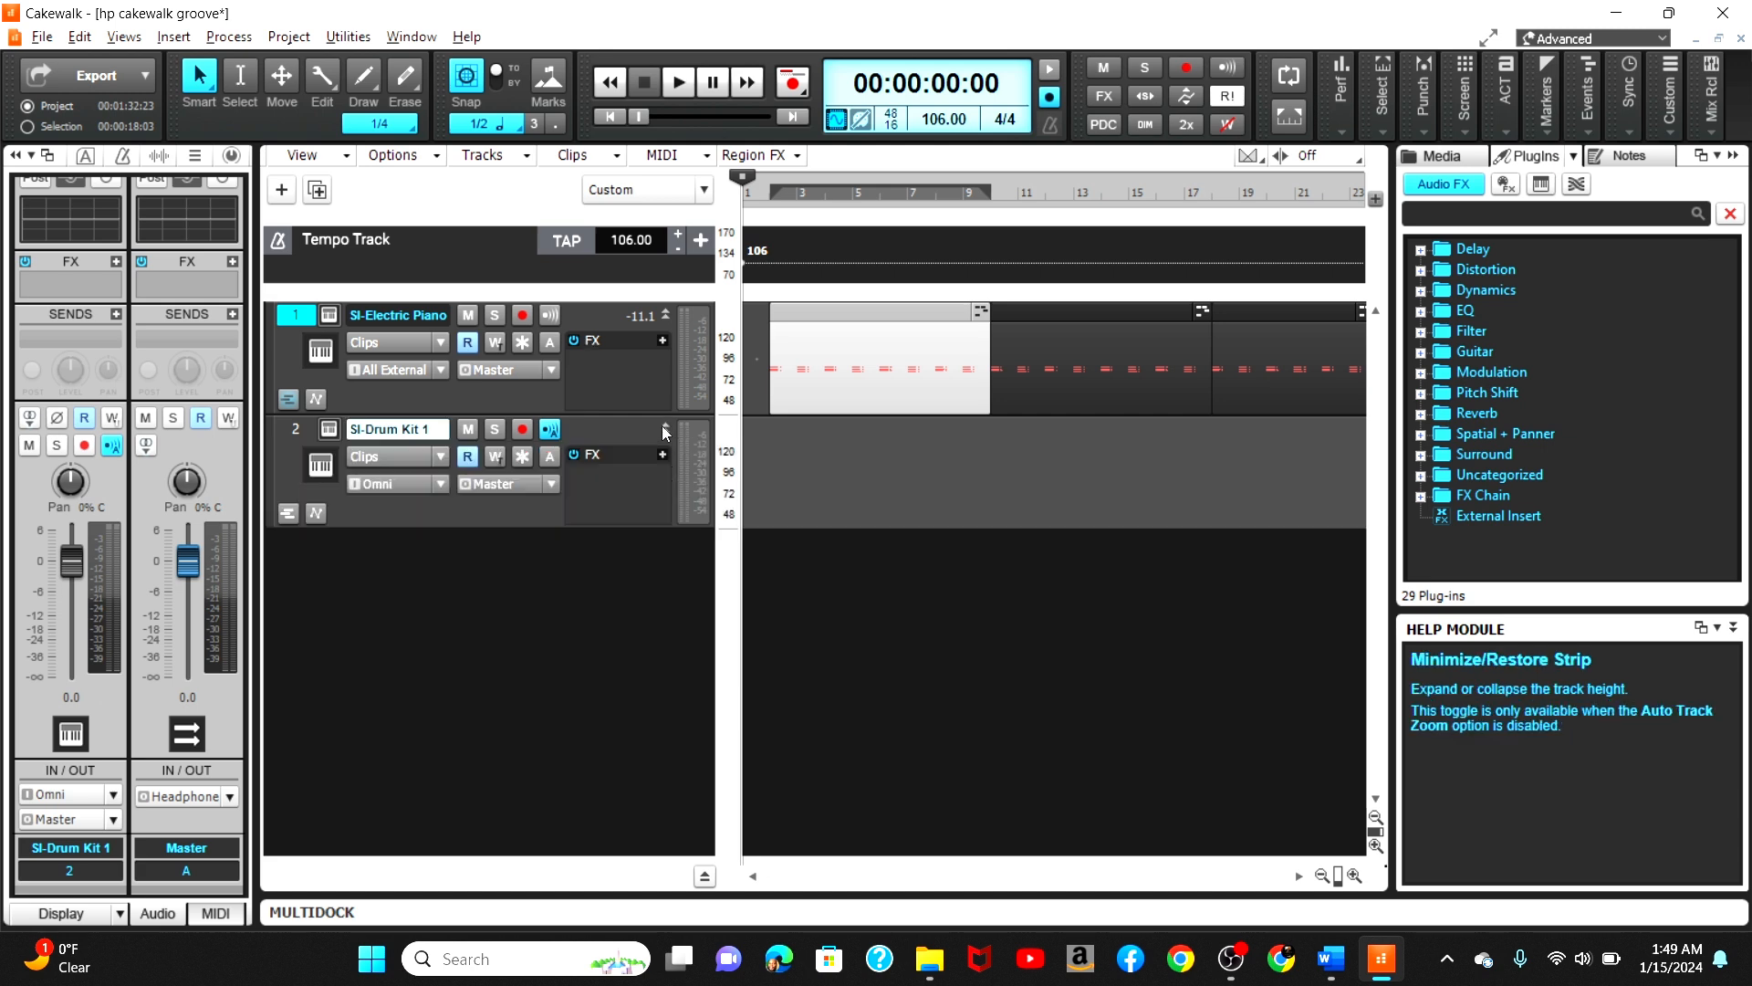
pyautogui.click(523, 429)
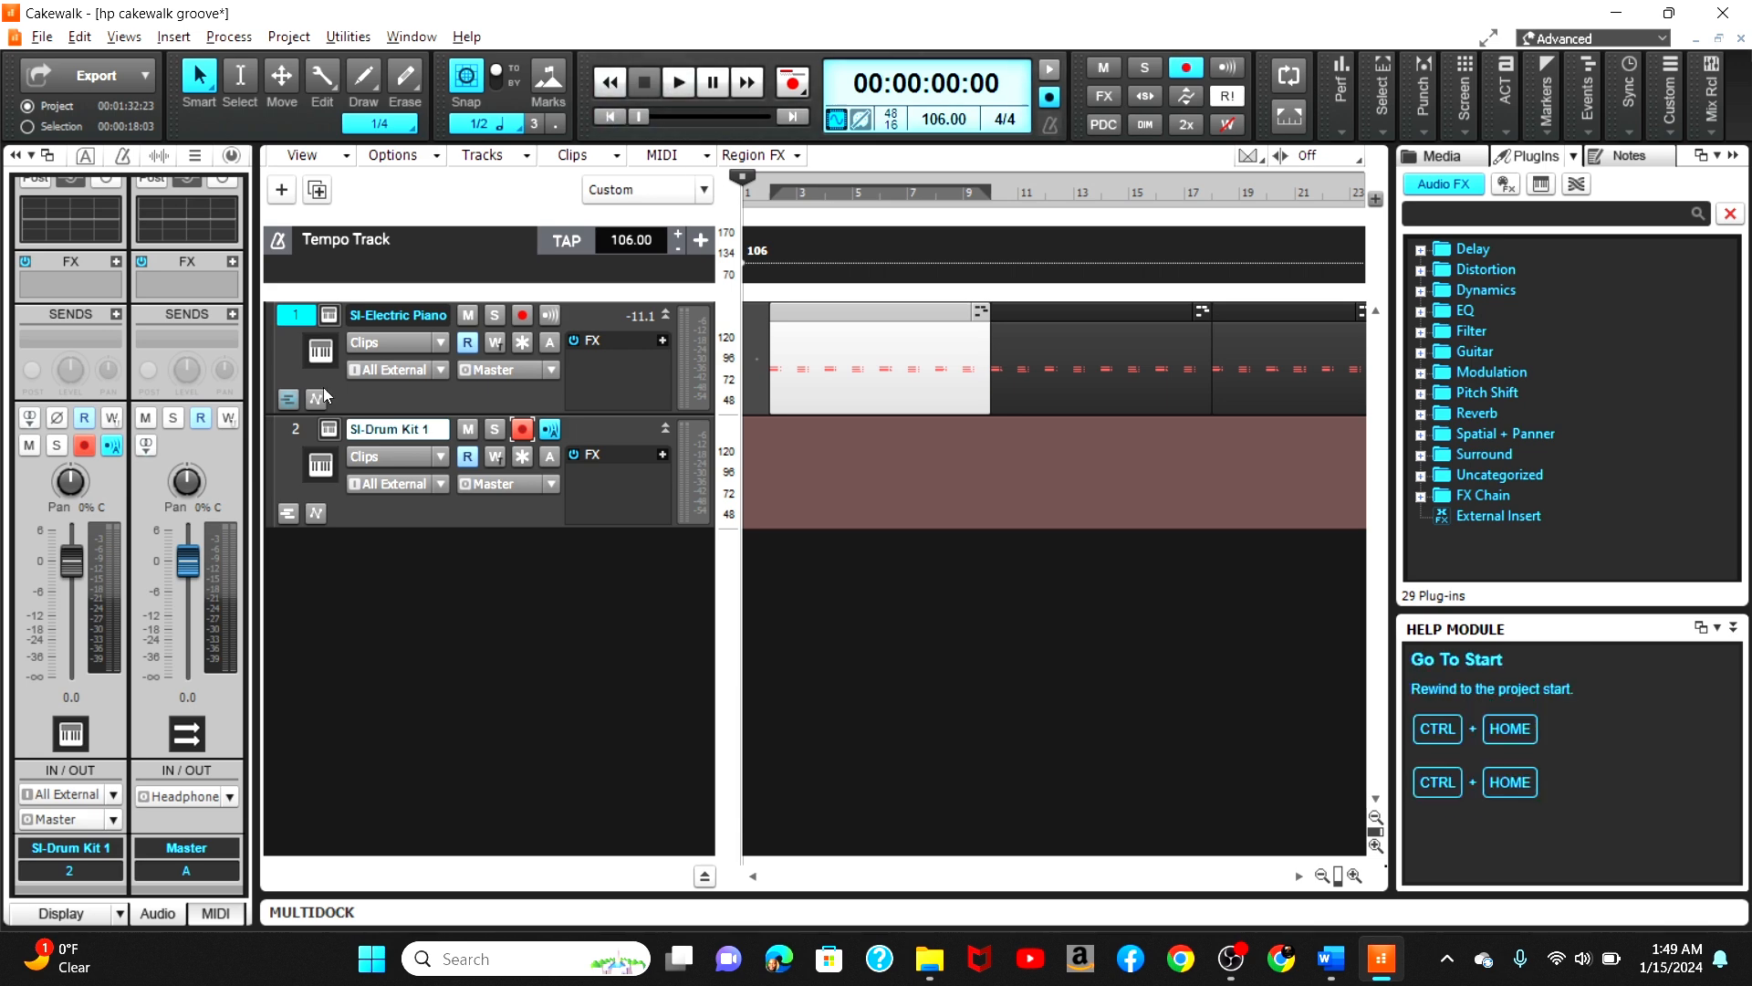
# Step: Open the SI-Drum Kit interface, try a few drums, and load the Groovin program
pyautogui.click(336, 434)
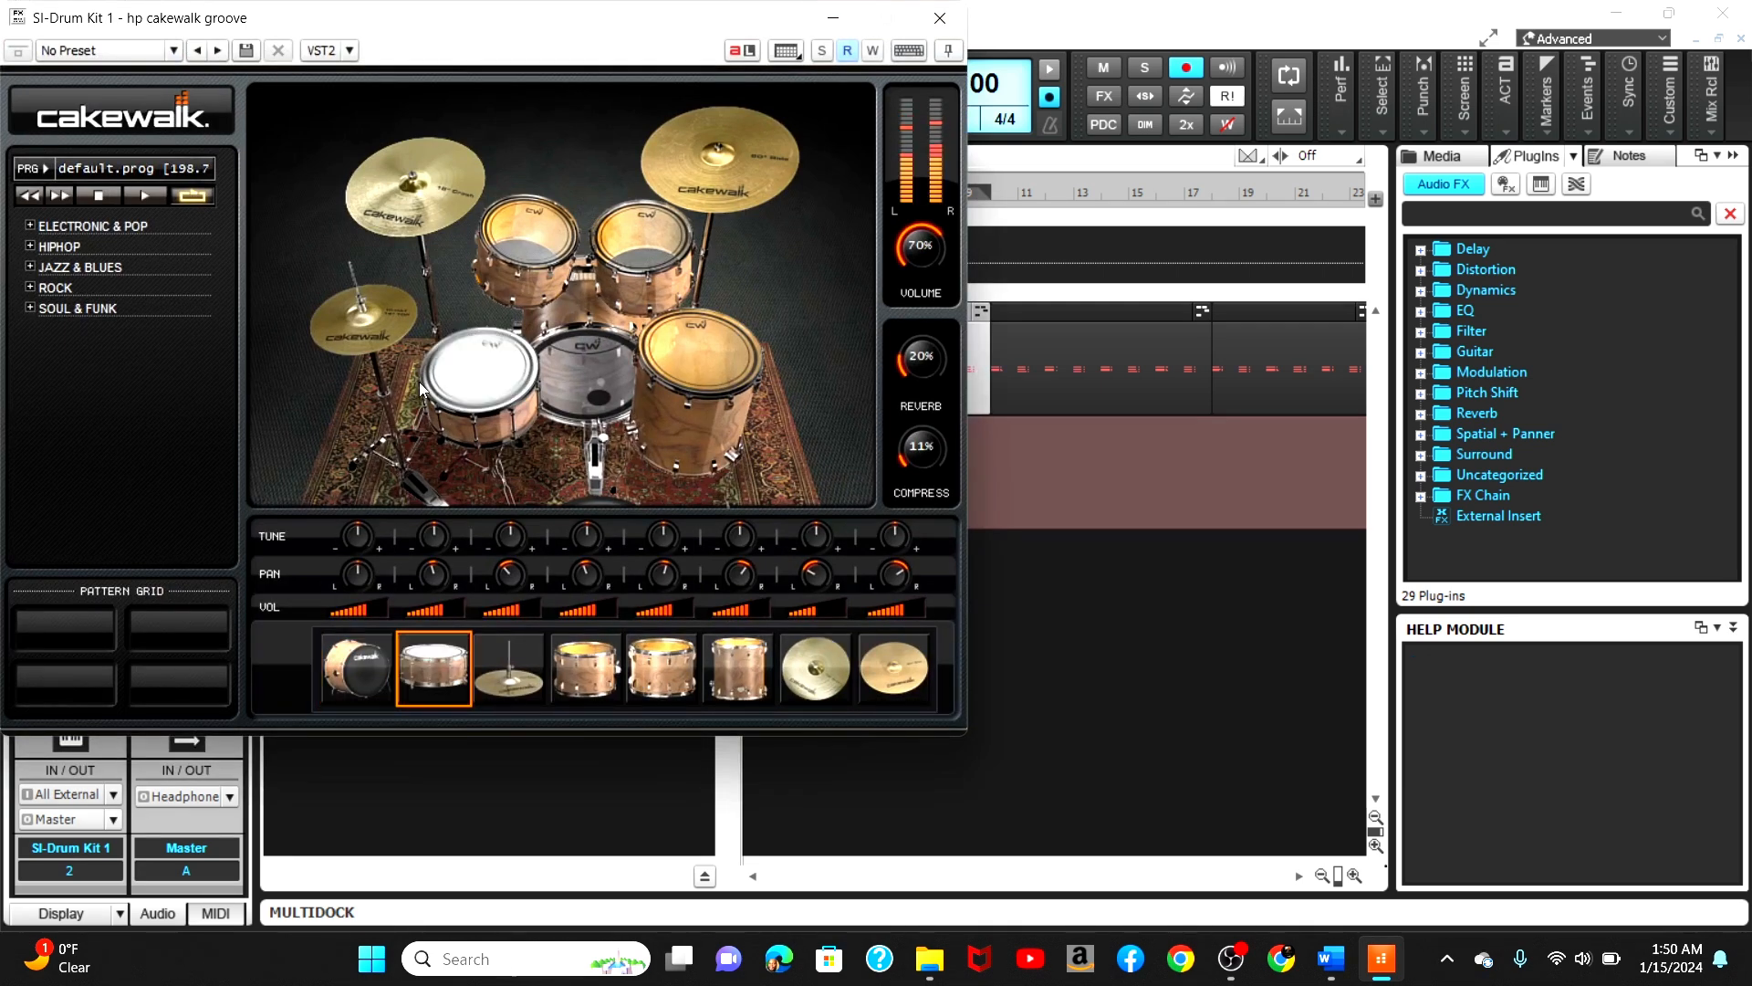
pyautogui.click(547, 376)
pyautogui.click(703, 356)
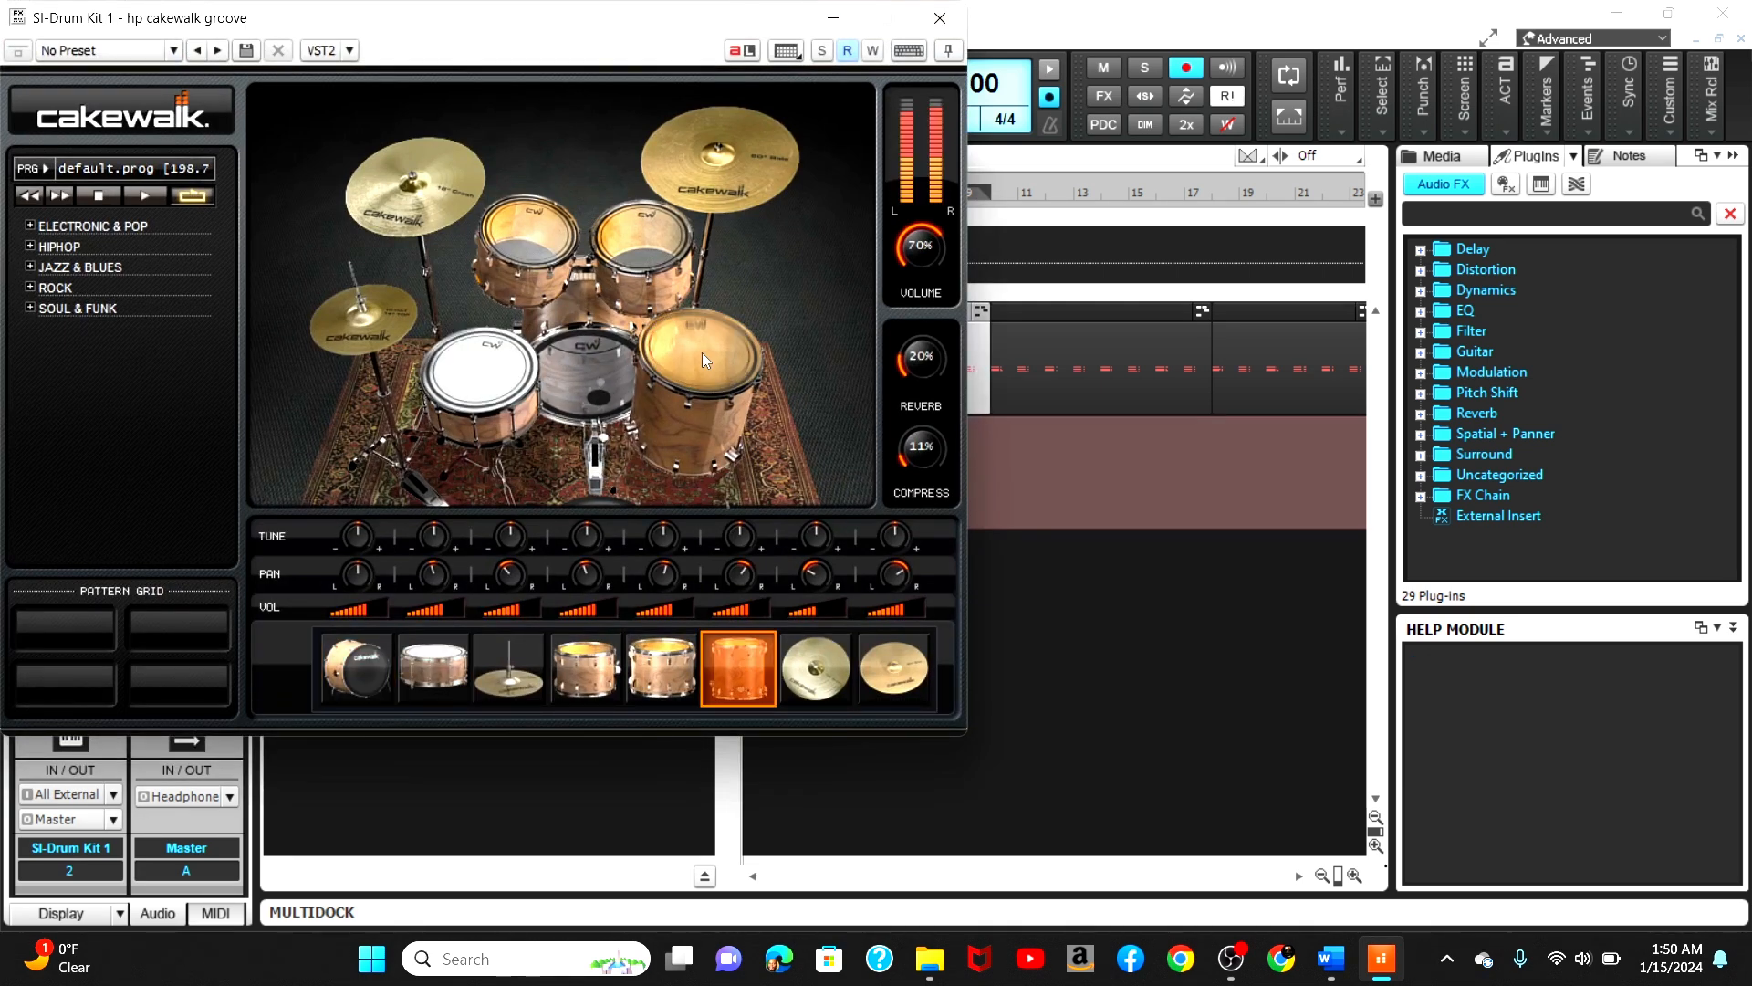
pyautogui.click(703, 352)
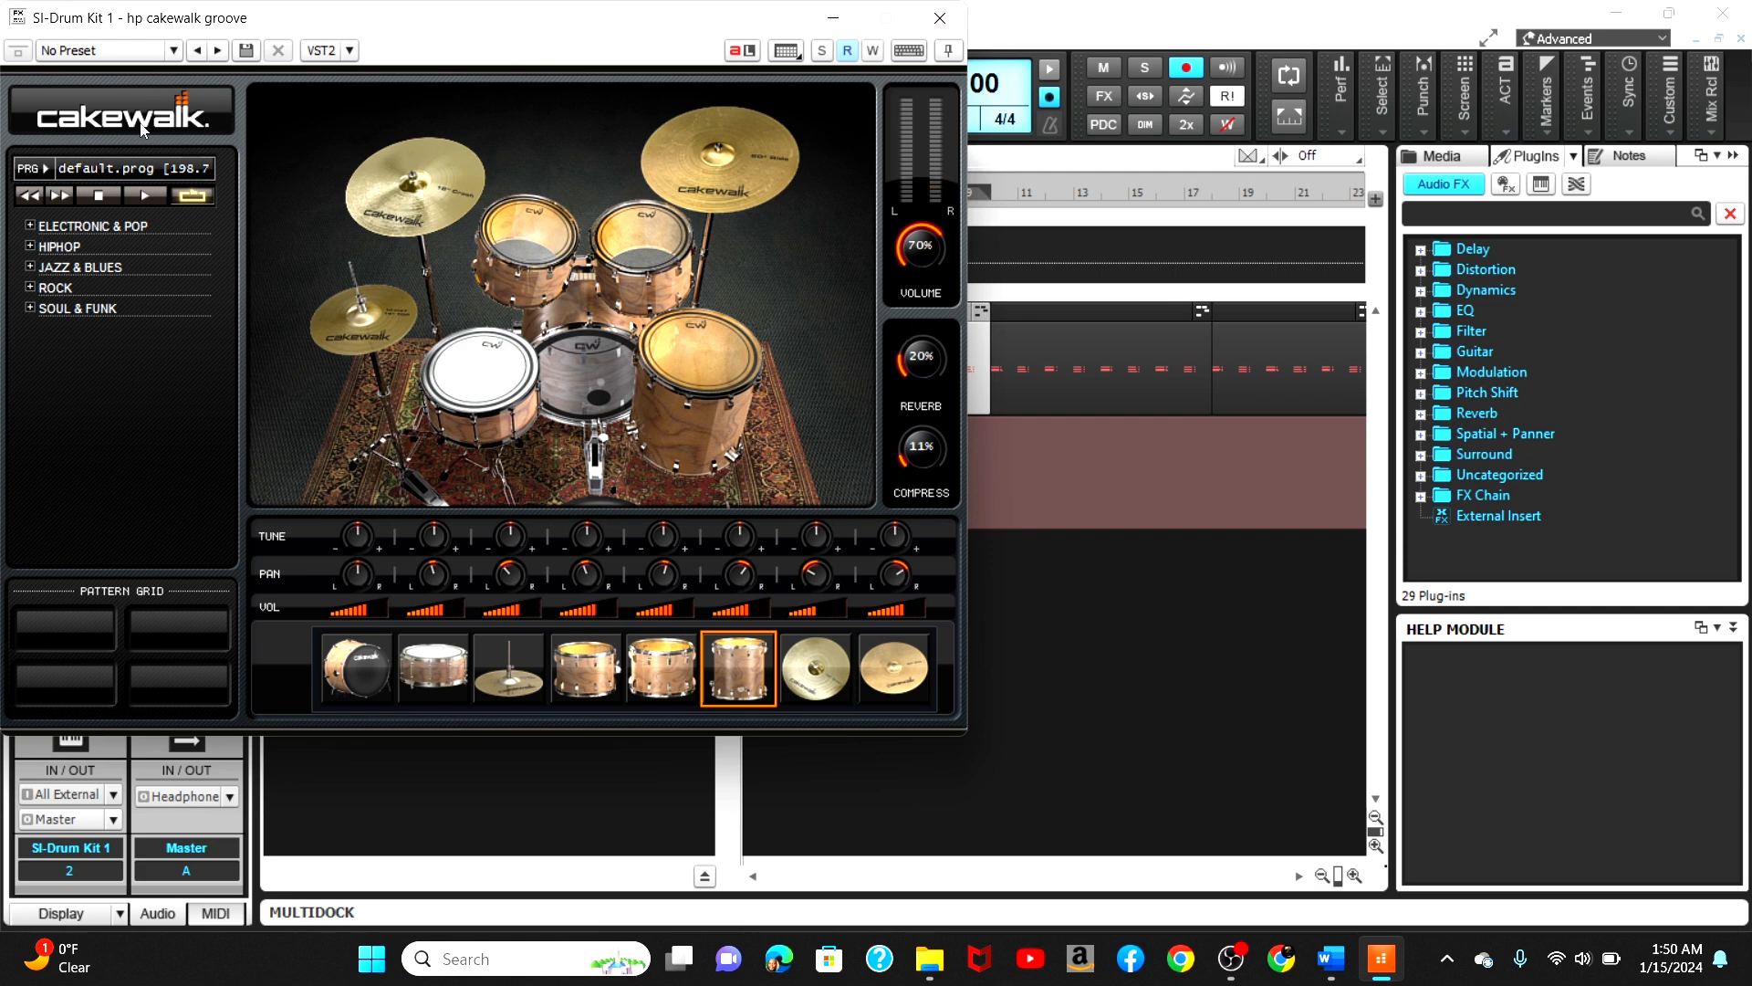
pyautogui.click(134, 170)
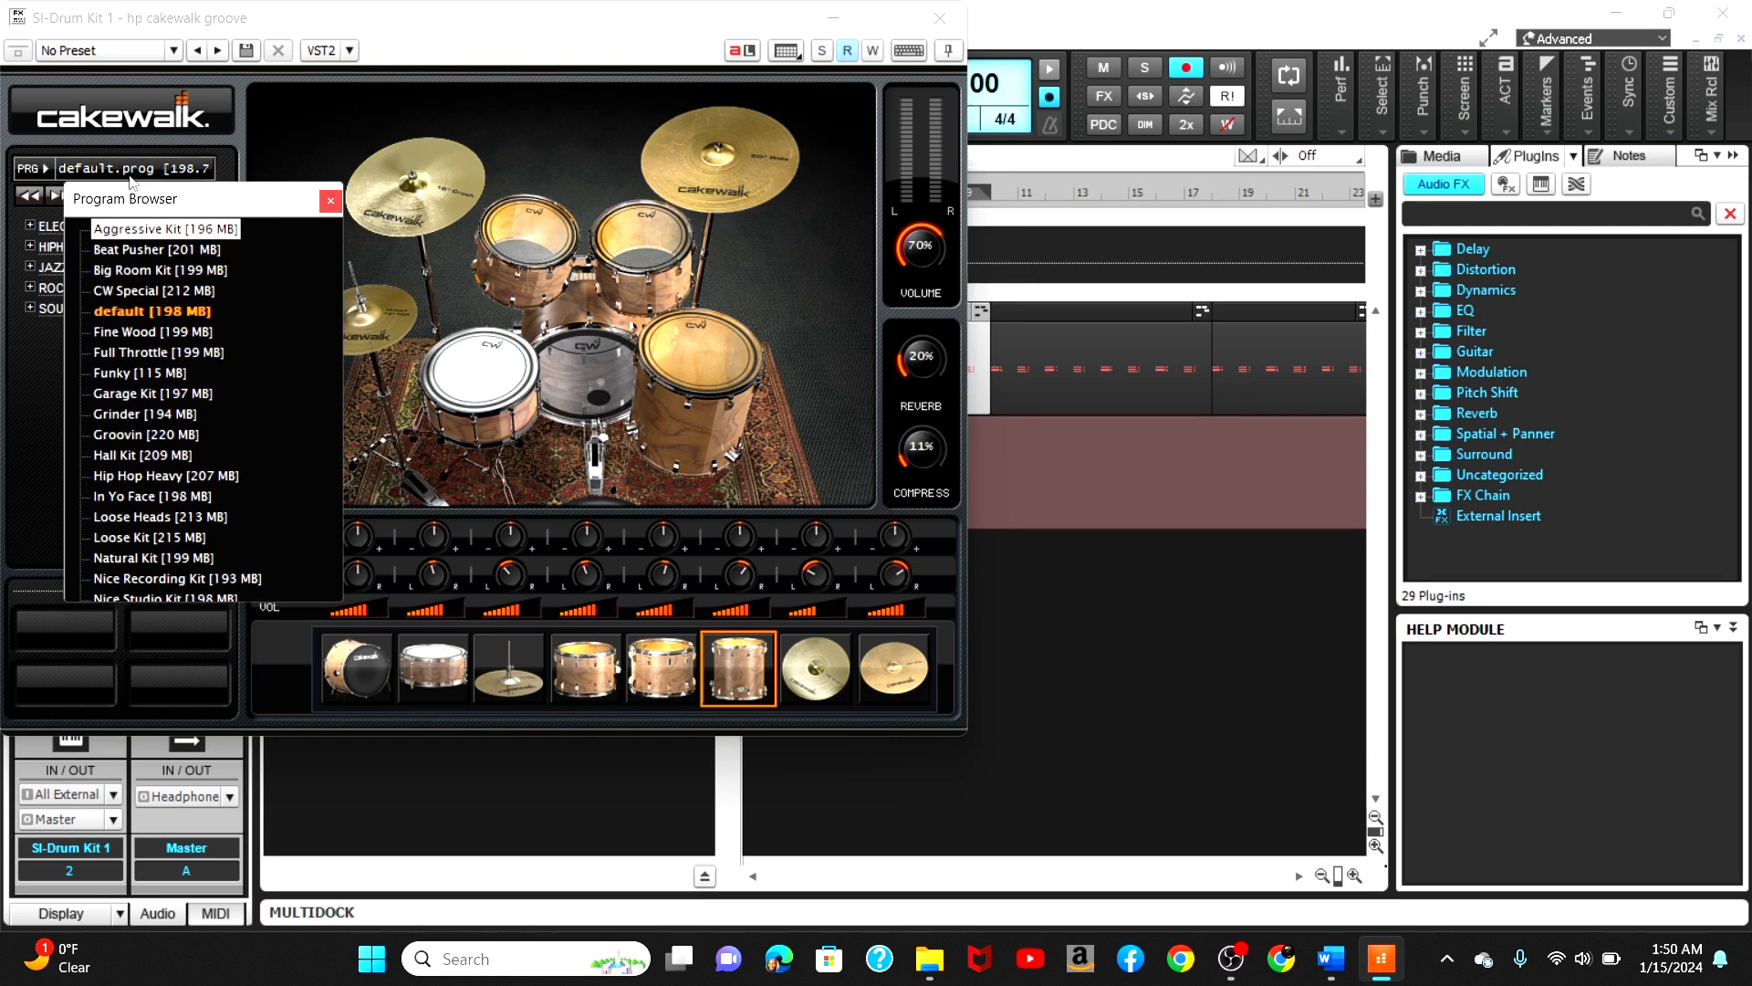
pyautogui.click(152, 435)
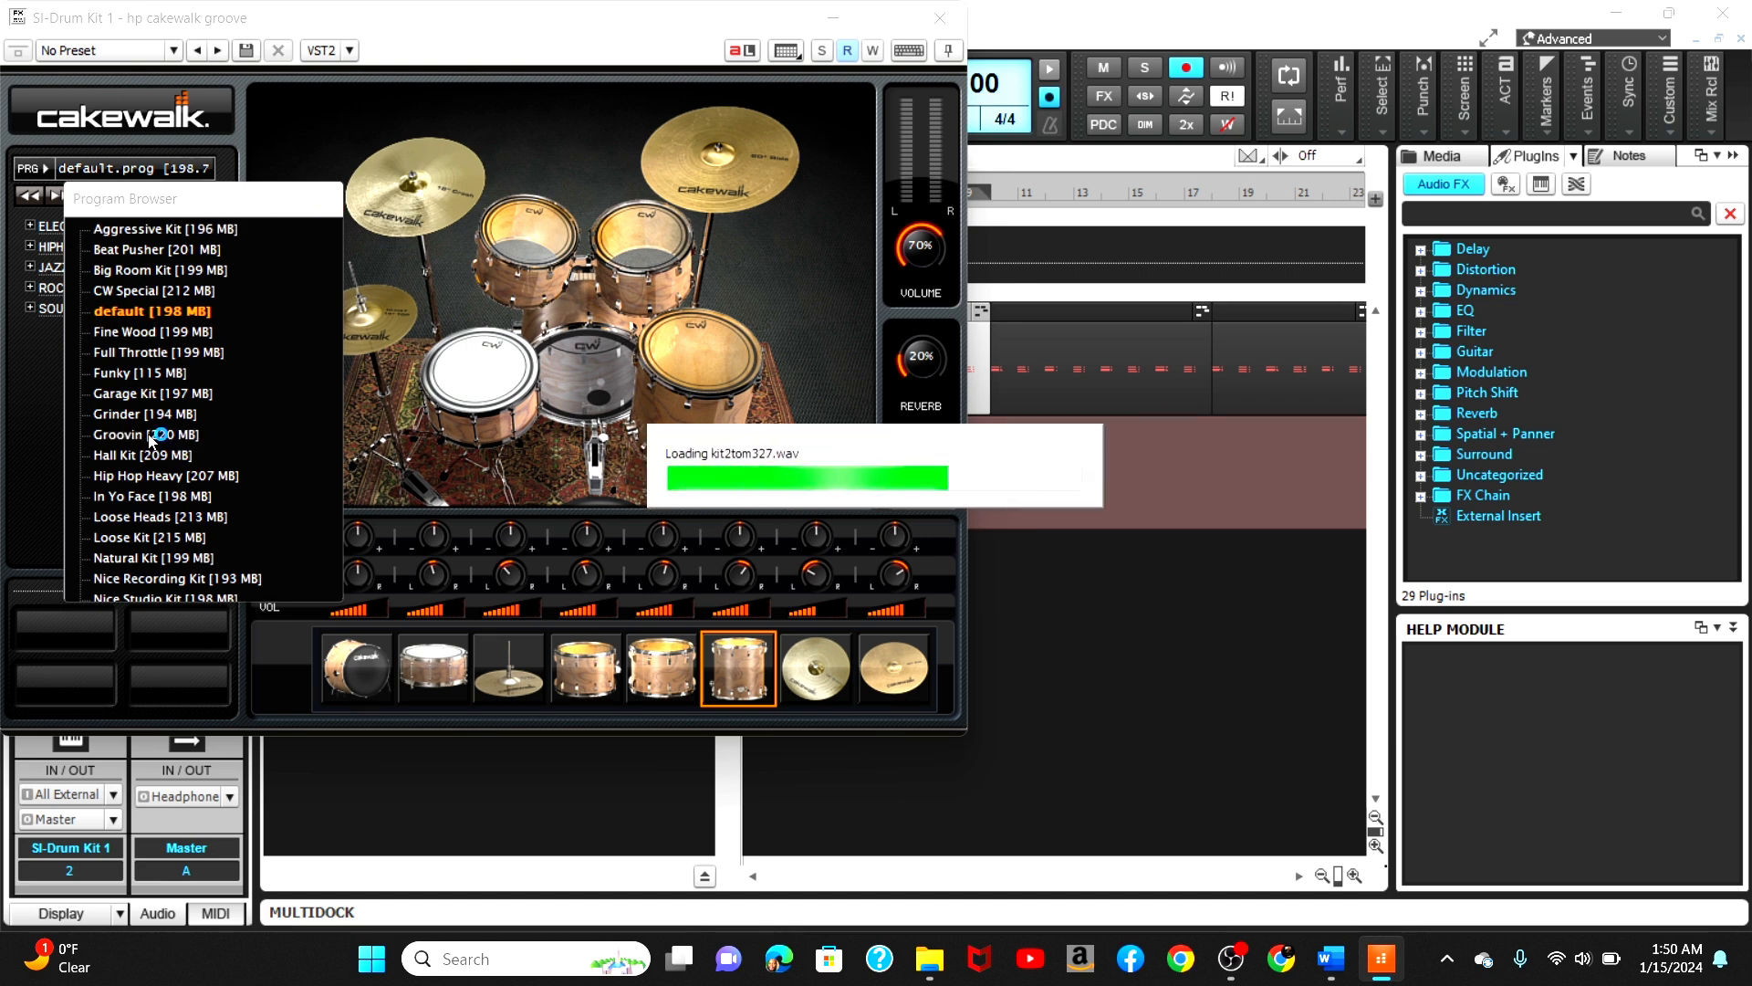
# Step: Audition the Groovin kit's drums and close the drum kit window
pyautogui.click(490, 384)
pyautogui.click(524, 250)
pyautogui.click(632, 243)
pyautogui.click(682, 349)
pyautogui.click(599, 375)
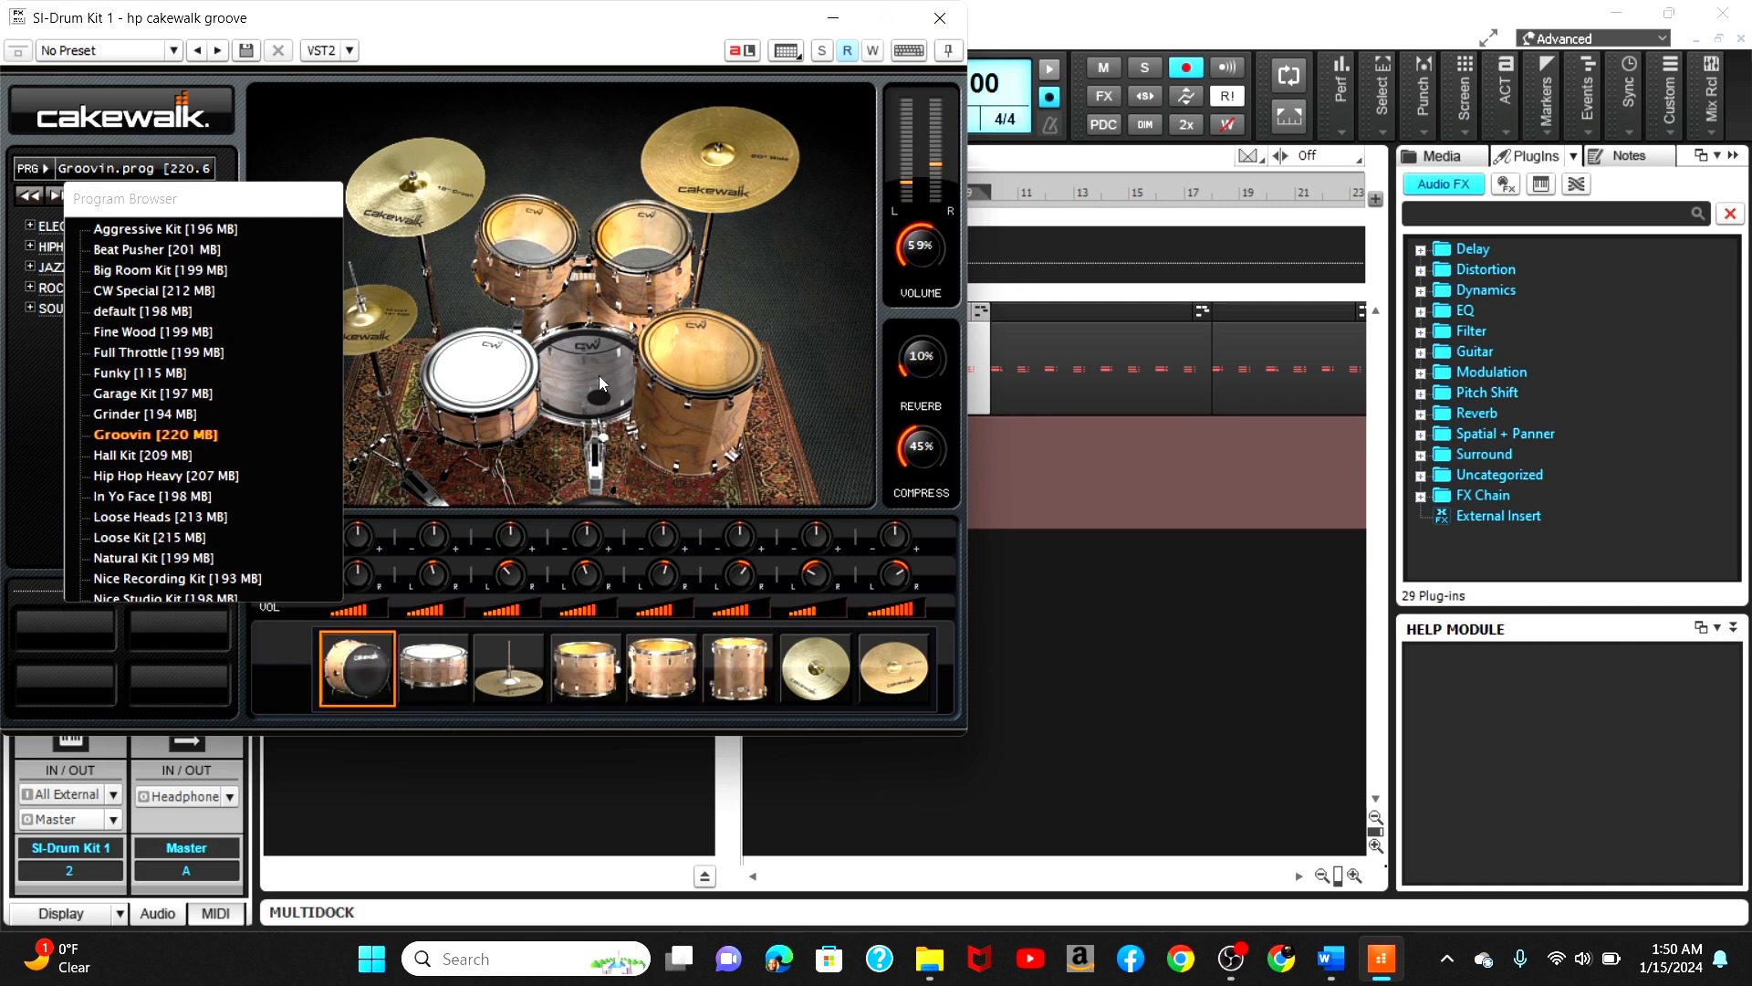
pyautogui.click(939, 18)
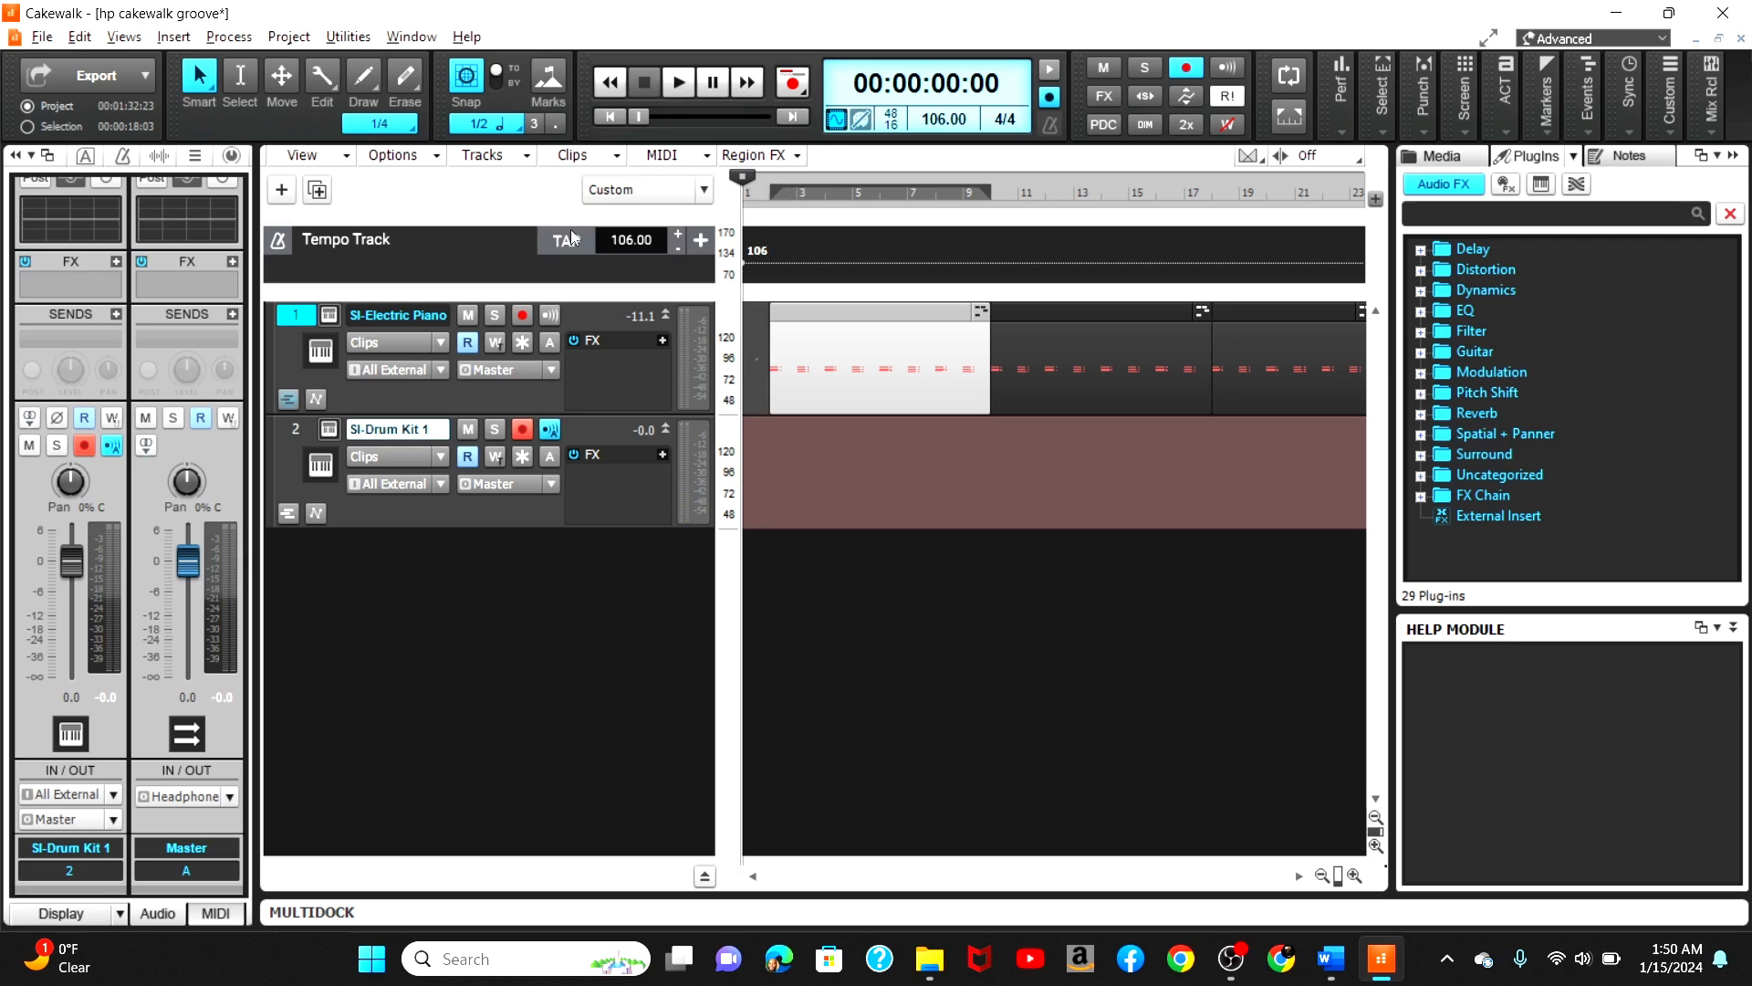
# Step: Open the Step Sequencer for the drum track
pyautogui.click(292, 435)
pyautogui.click(228, 37)
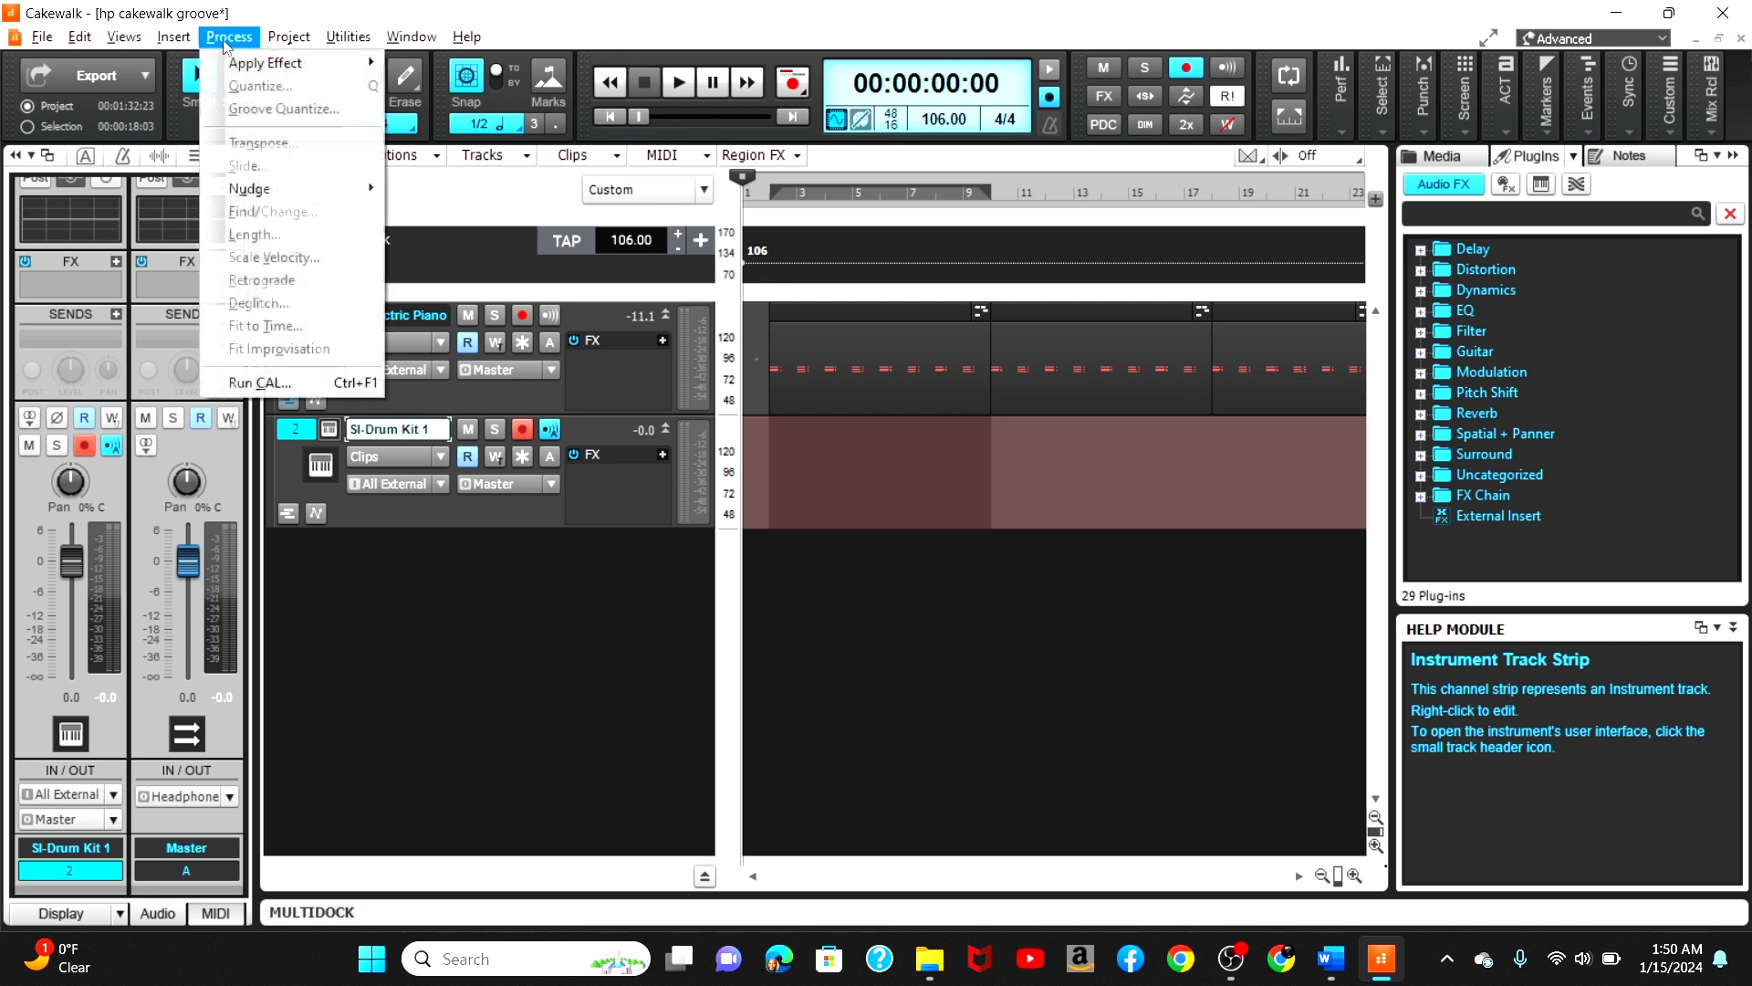
pyautogui.moveTo(126, 37)
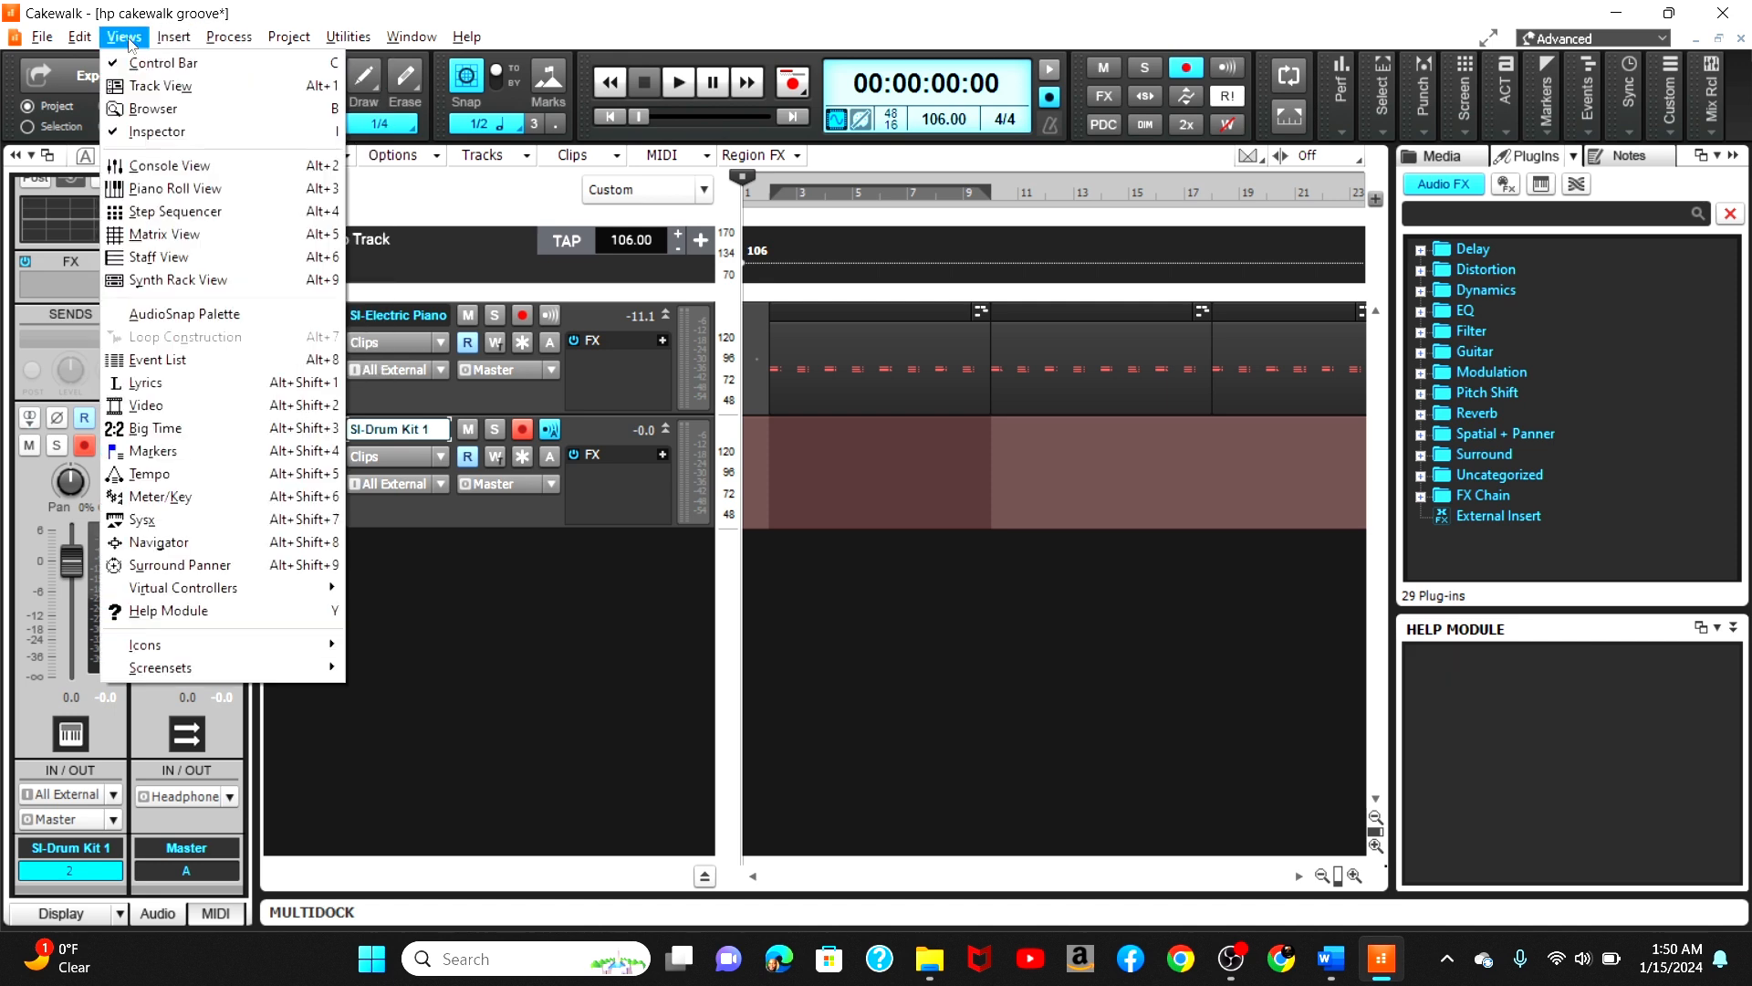
pyautogui.click(169, 213)
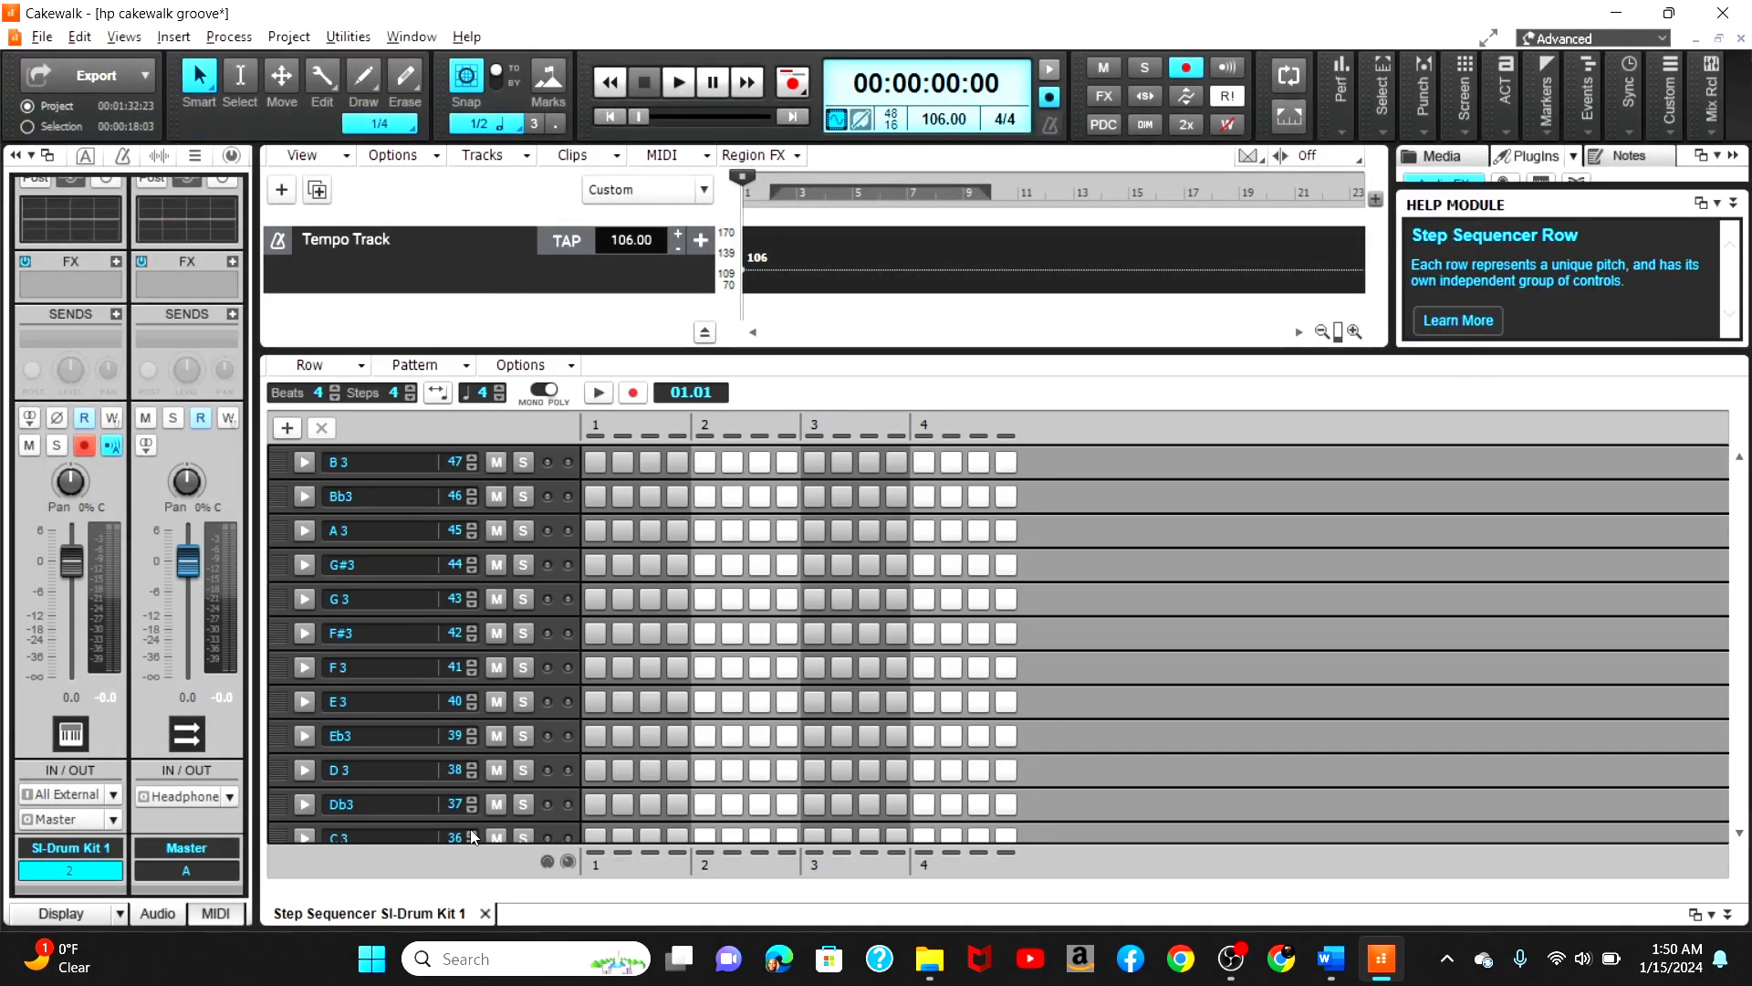
# Step: Enable the C3 row on steps 1 and 7 of the pattern
pyautogui.moveTo(1734, 673); pyautogui.dragTo(1735, 702)
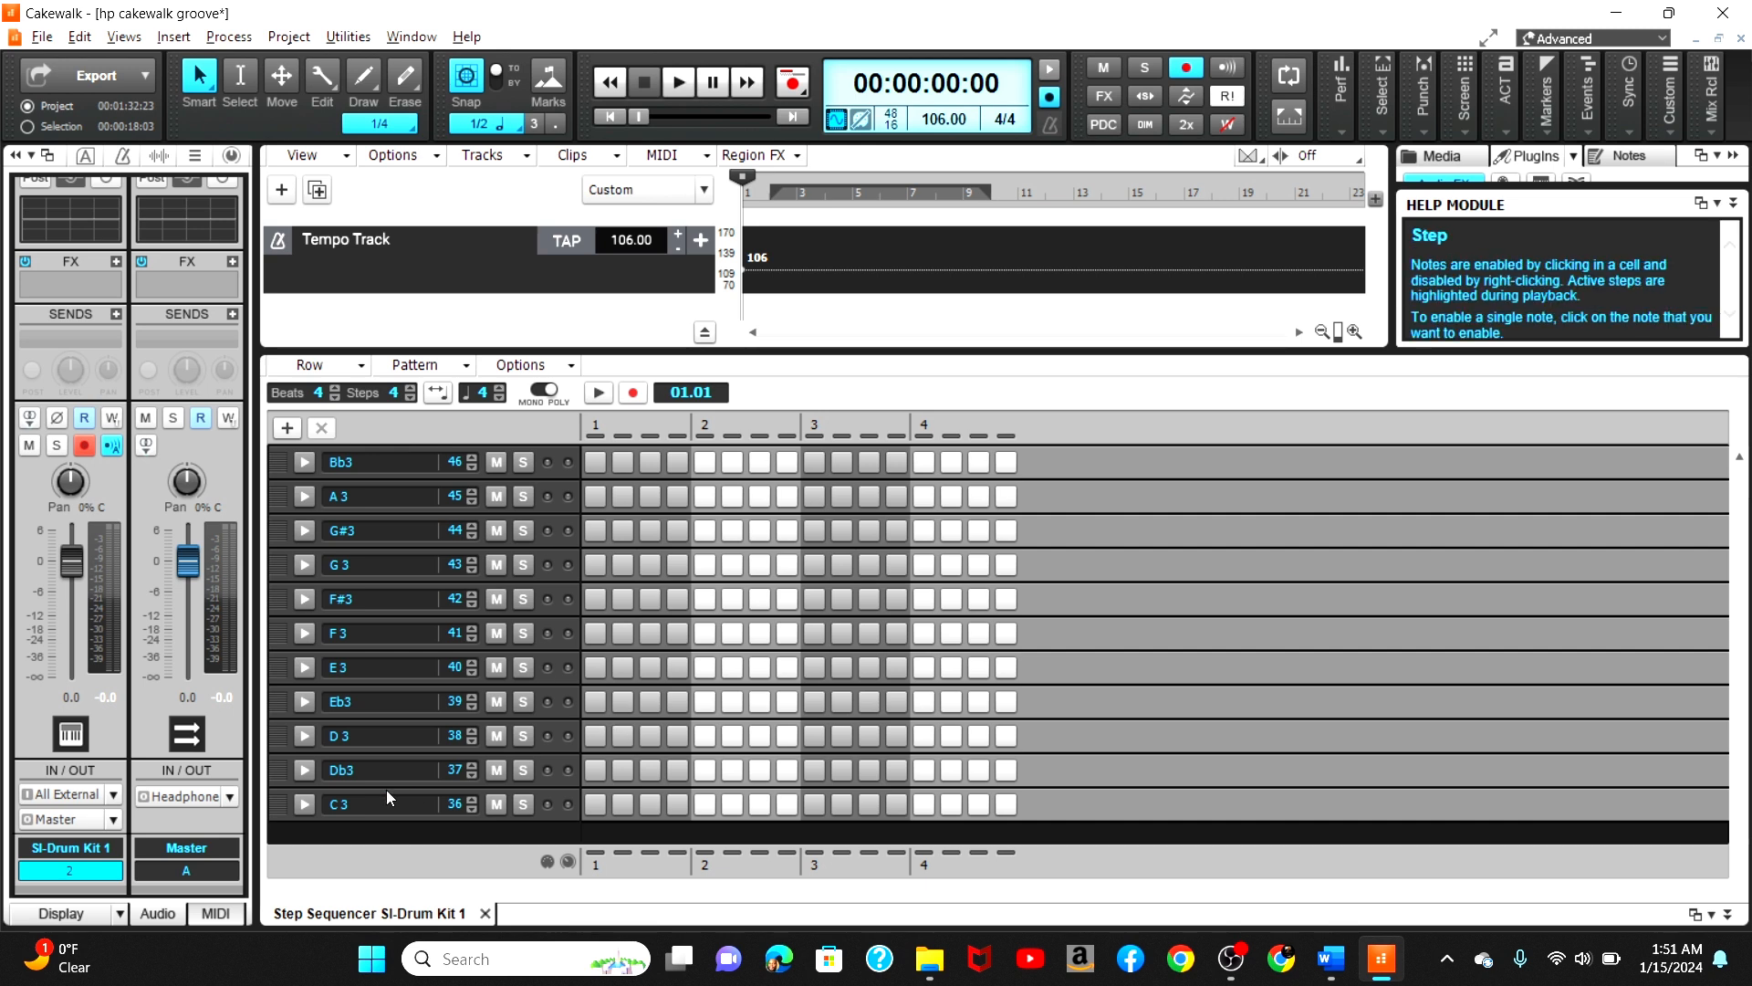
pyautogui.click(300, 804)
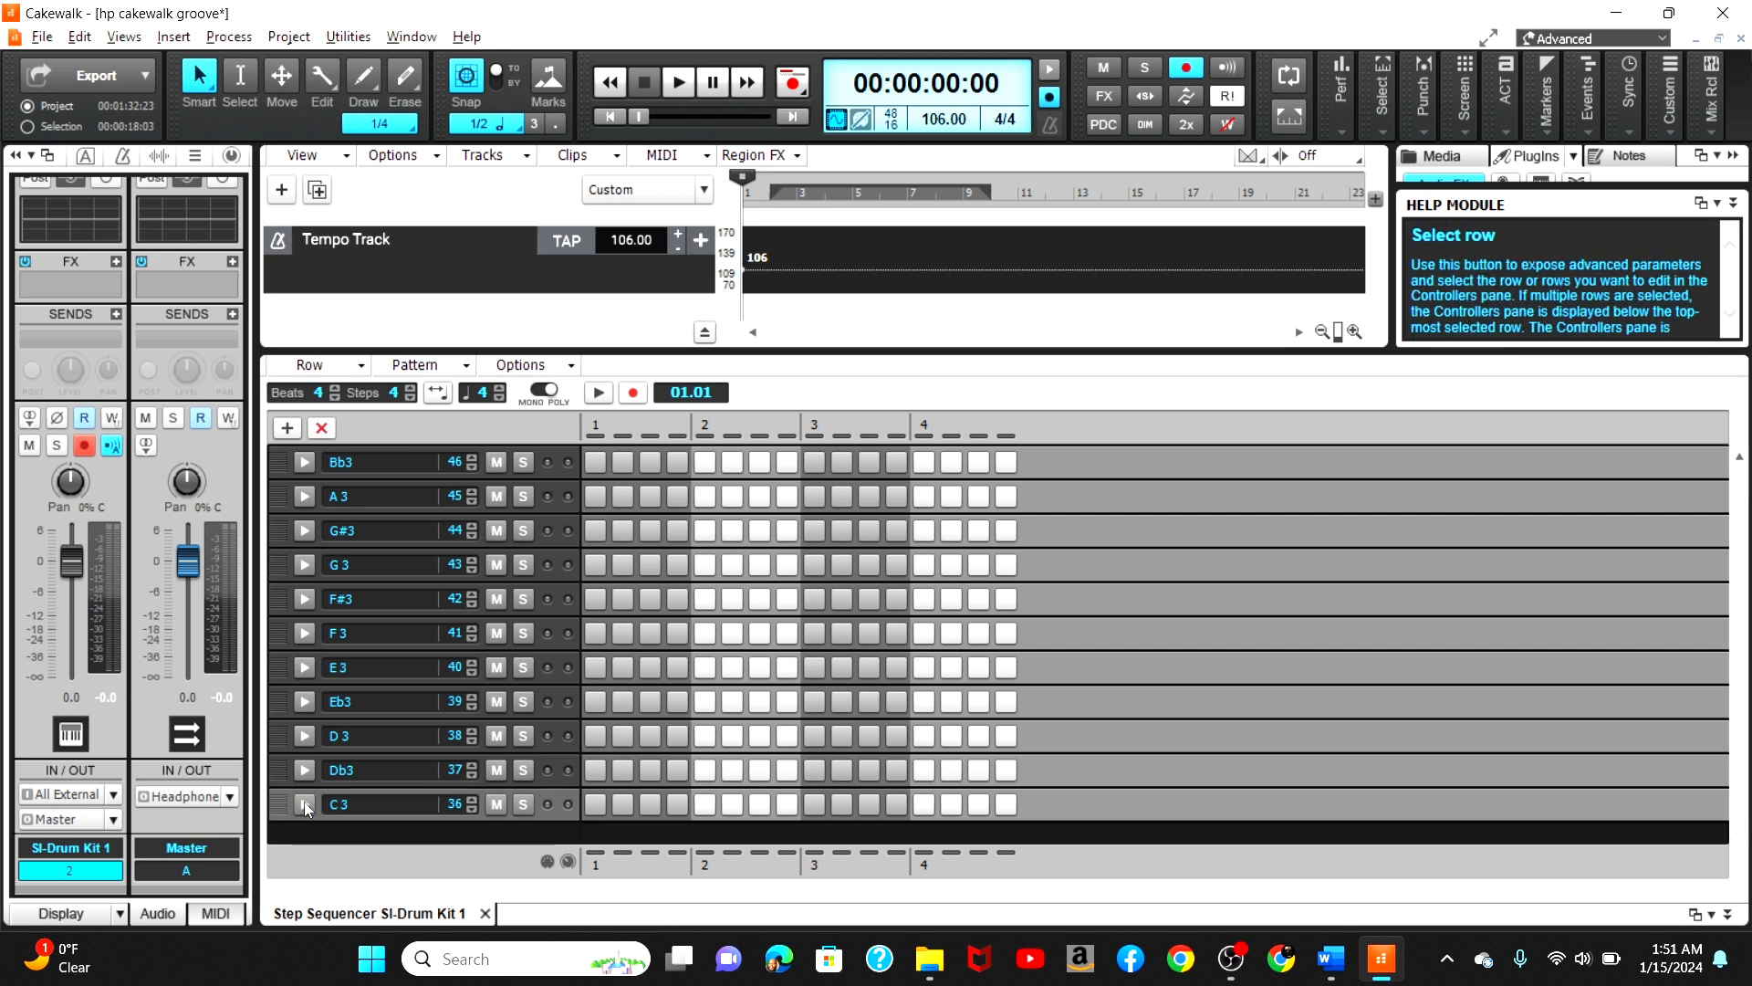
pyautogui.click(593, 807)
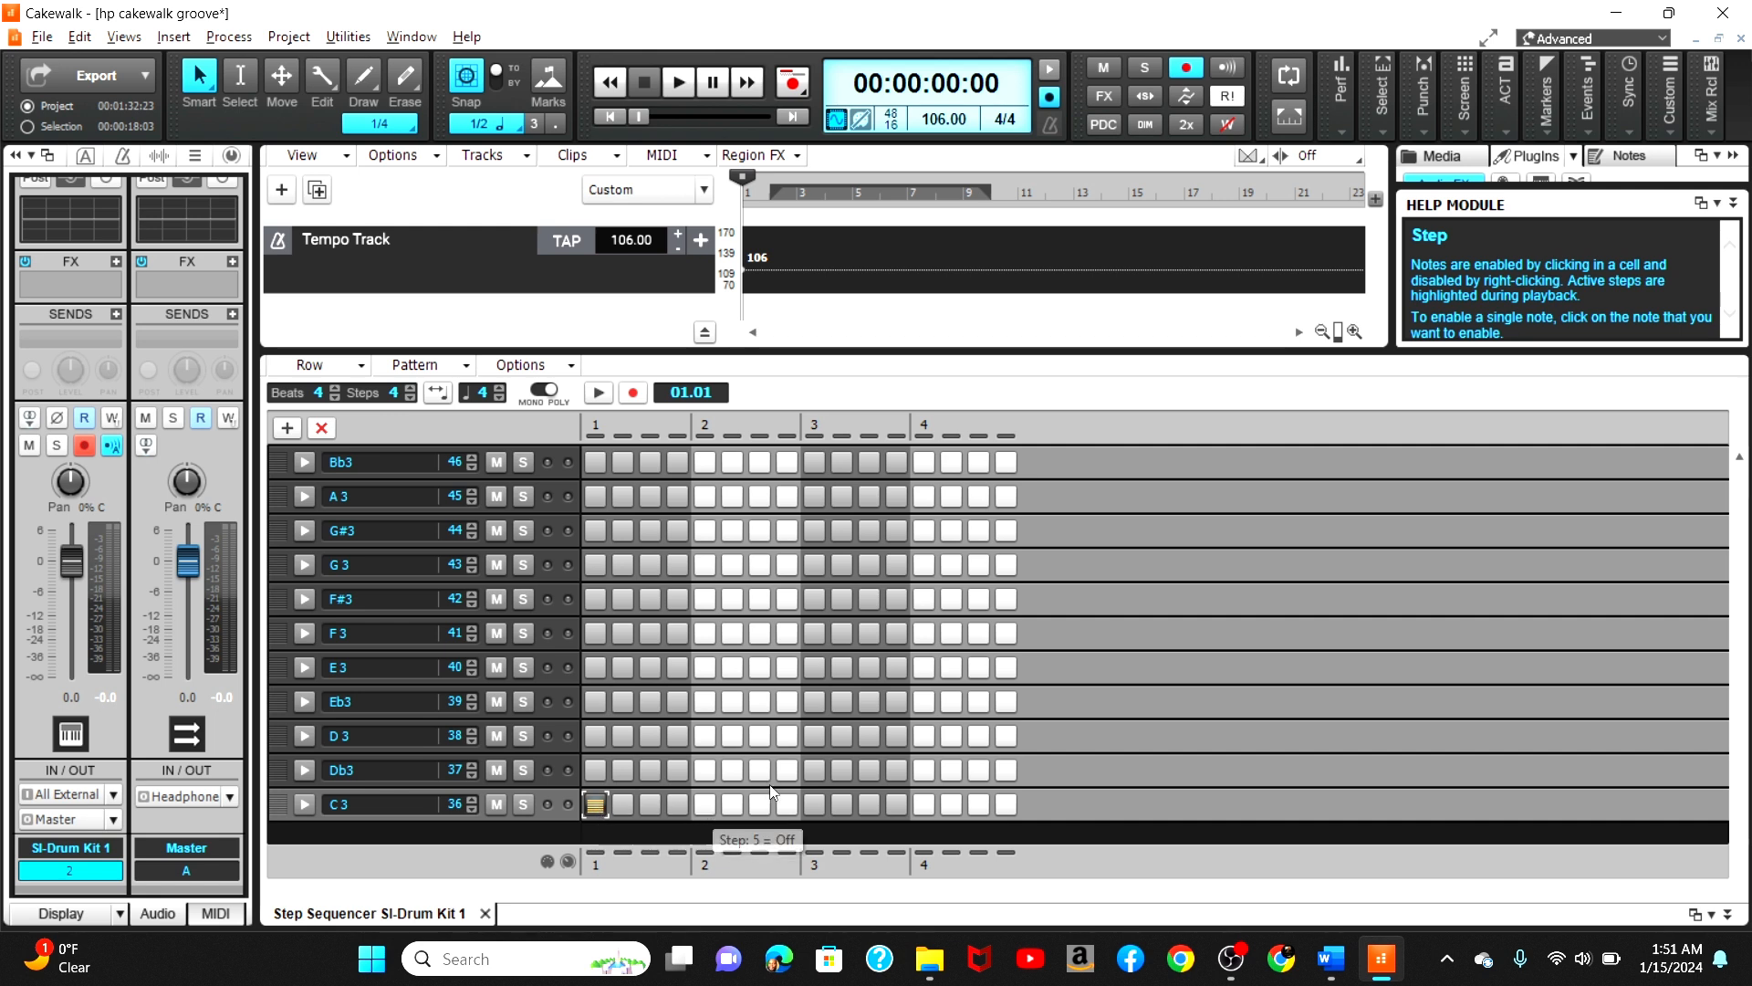
pyautogui.click(760, 807)
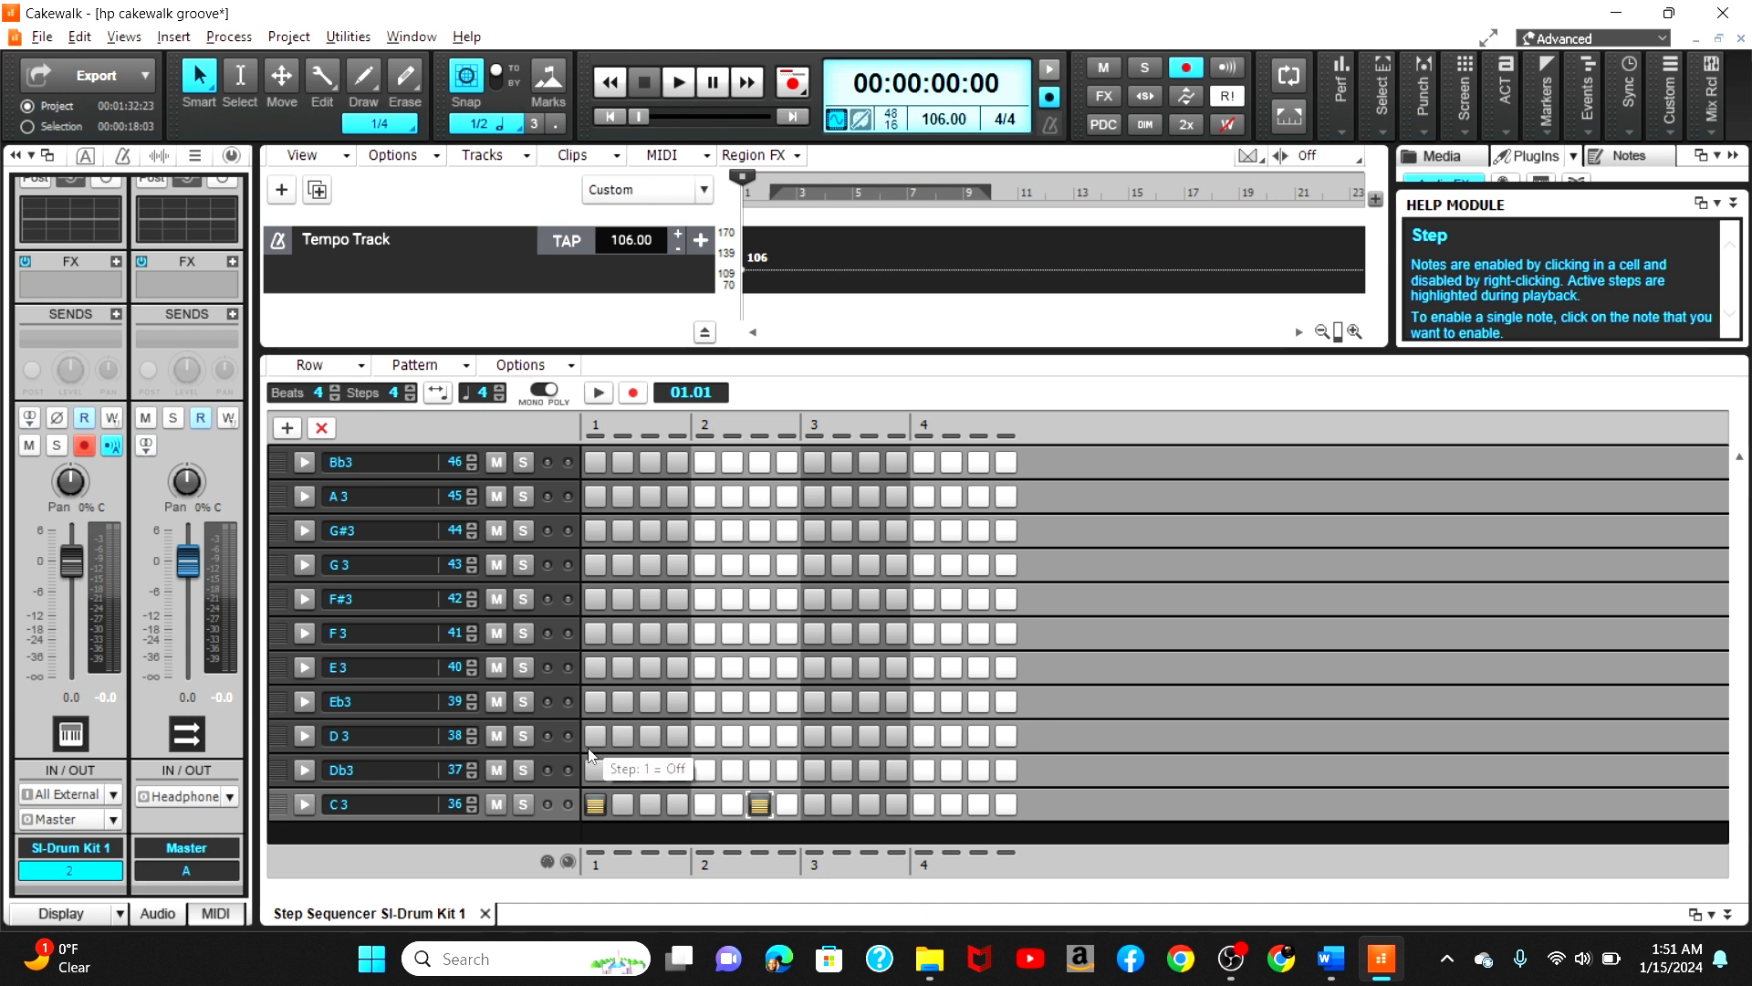
# Step: Enable the E3 row on steps 5 and 13
pyautogui.click(705, 670)
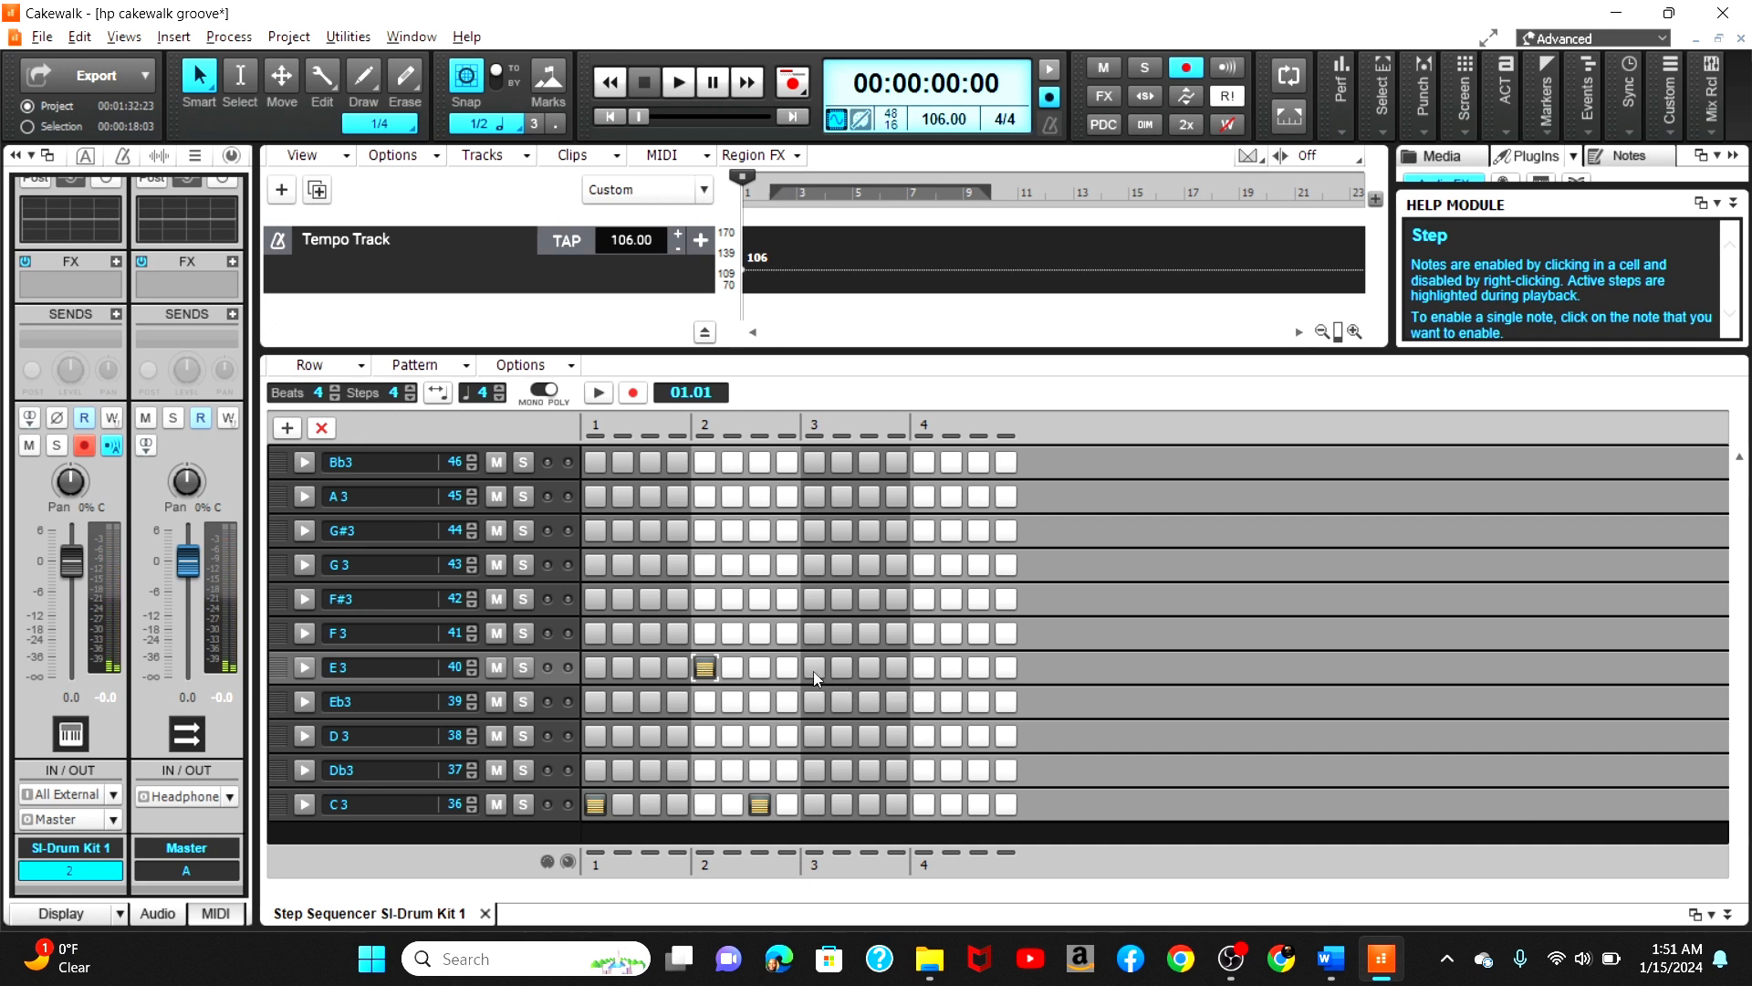
pyautogui.click(924, 669)
# Step: Enable the F#3 row on steps 1, 3, 5, 7, 9, 11, 13 and 15
pyautogui.moveTo(1745, 592); pyautogui.dragTo(1740, 562)
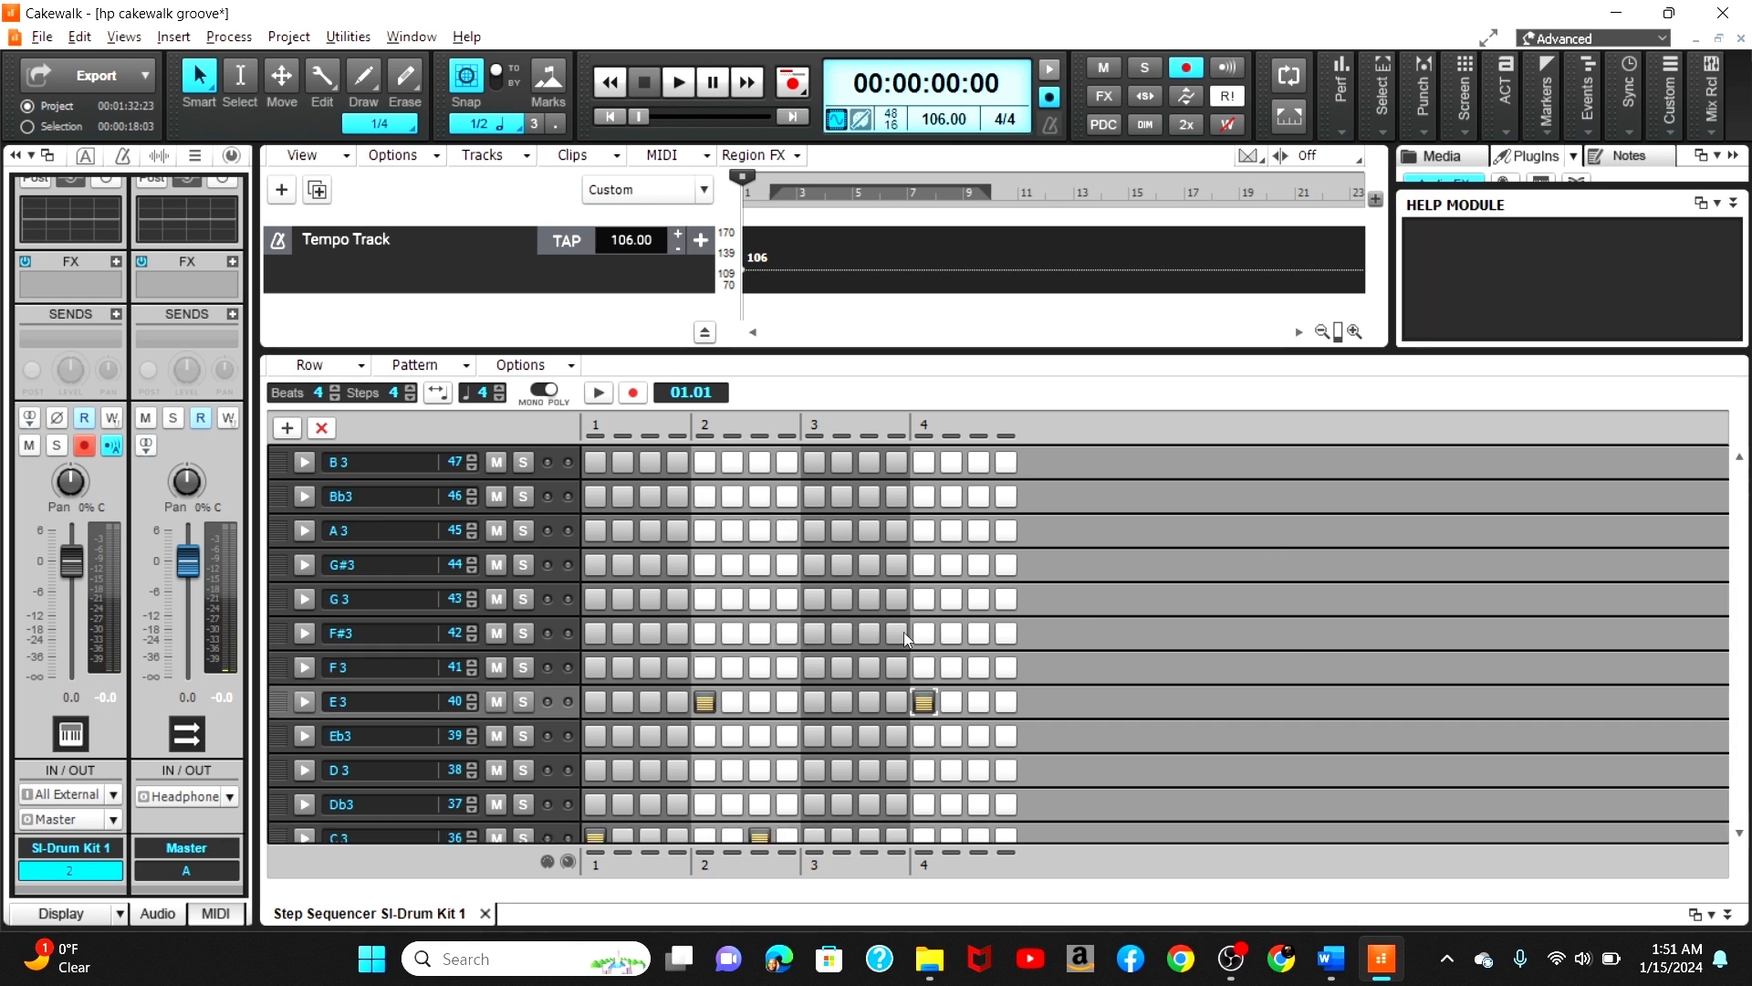
pyautogui.click(591, 636)
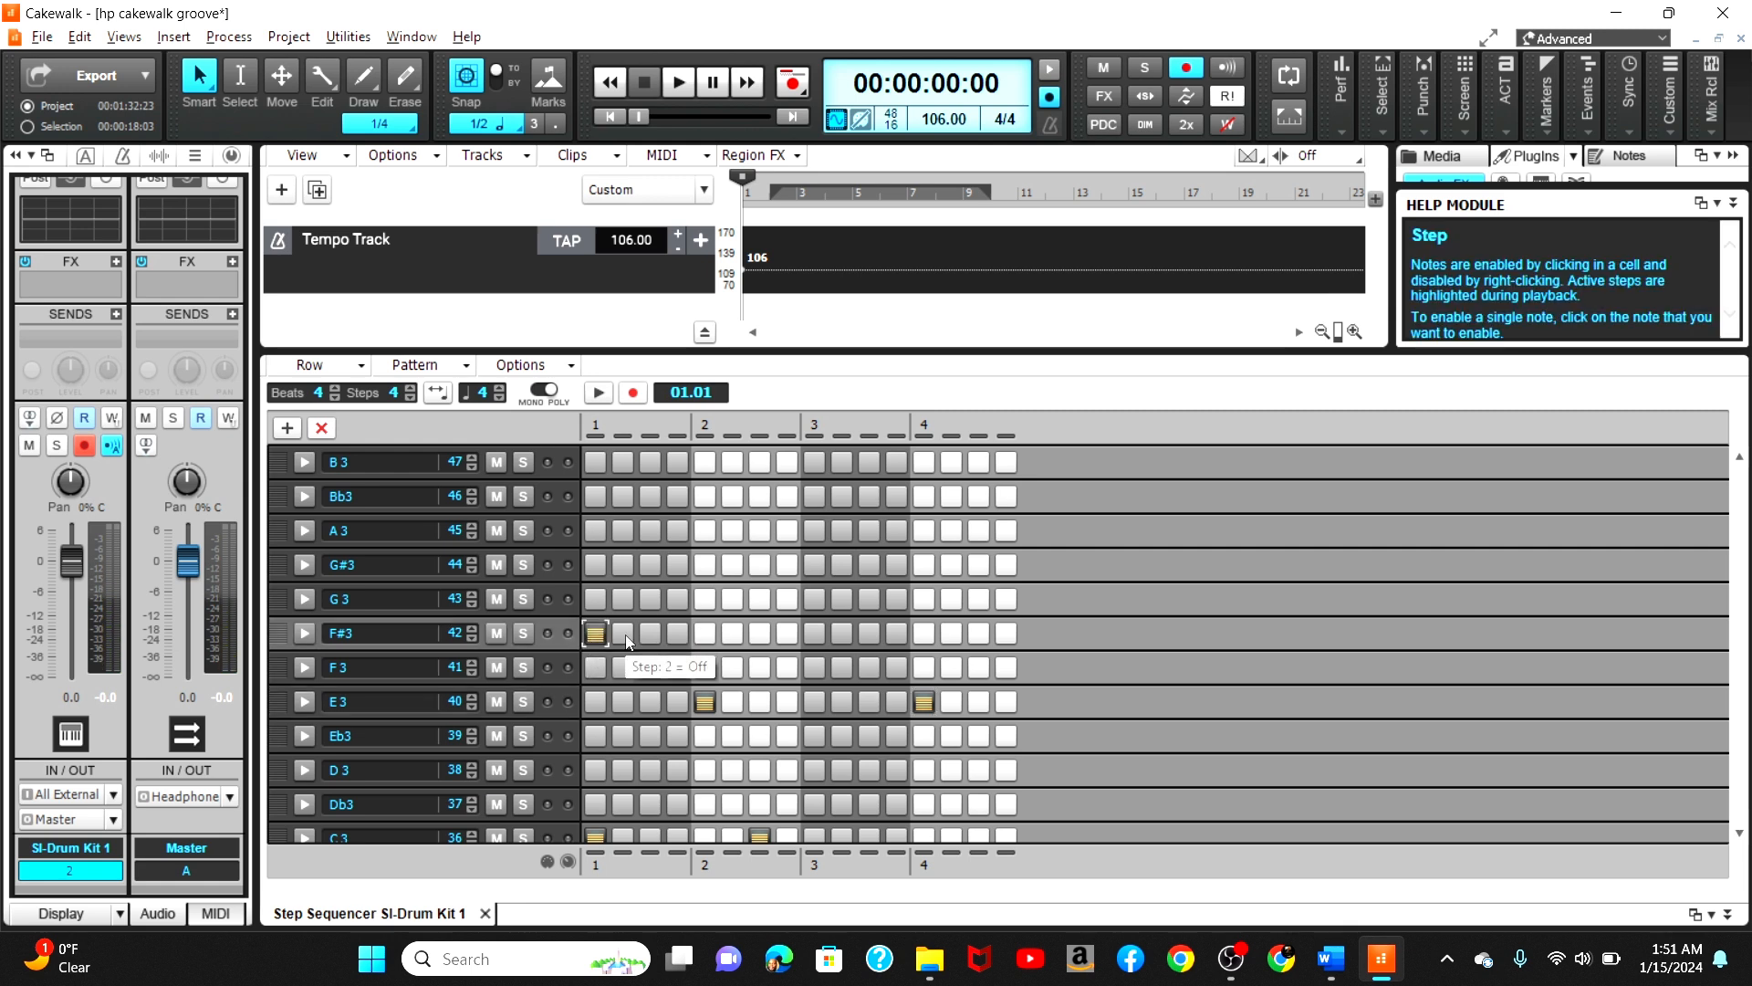
pyautogui.click(649, 633)
pyautogui.click(708, 636)
pyautogui.click(759, 637)
pyautogui.click(817, 636)
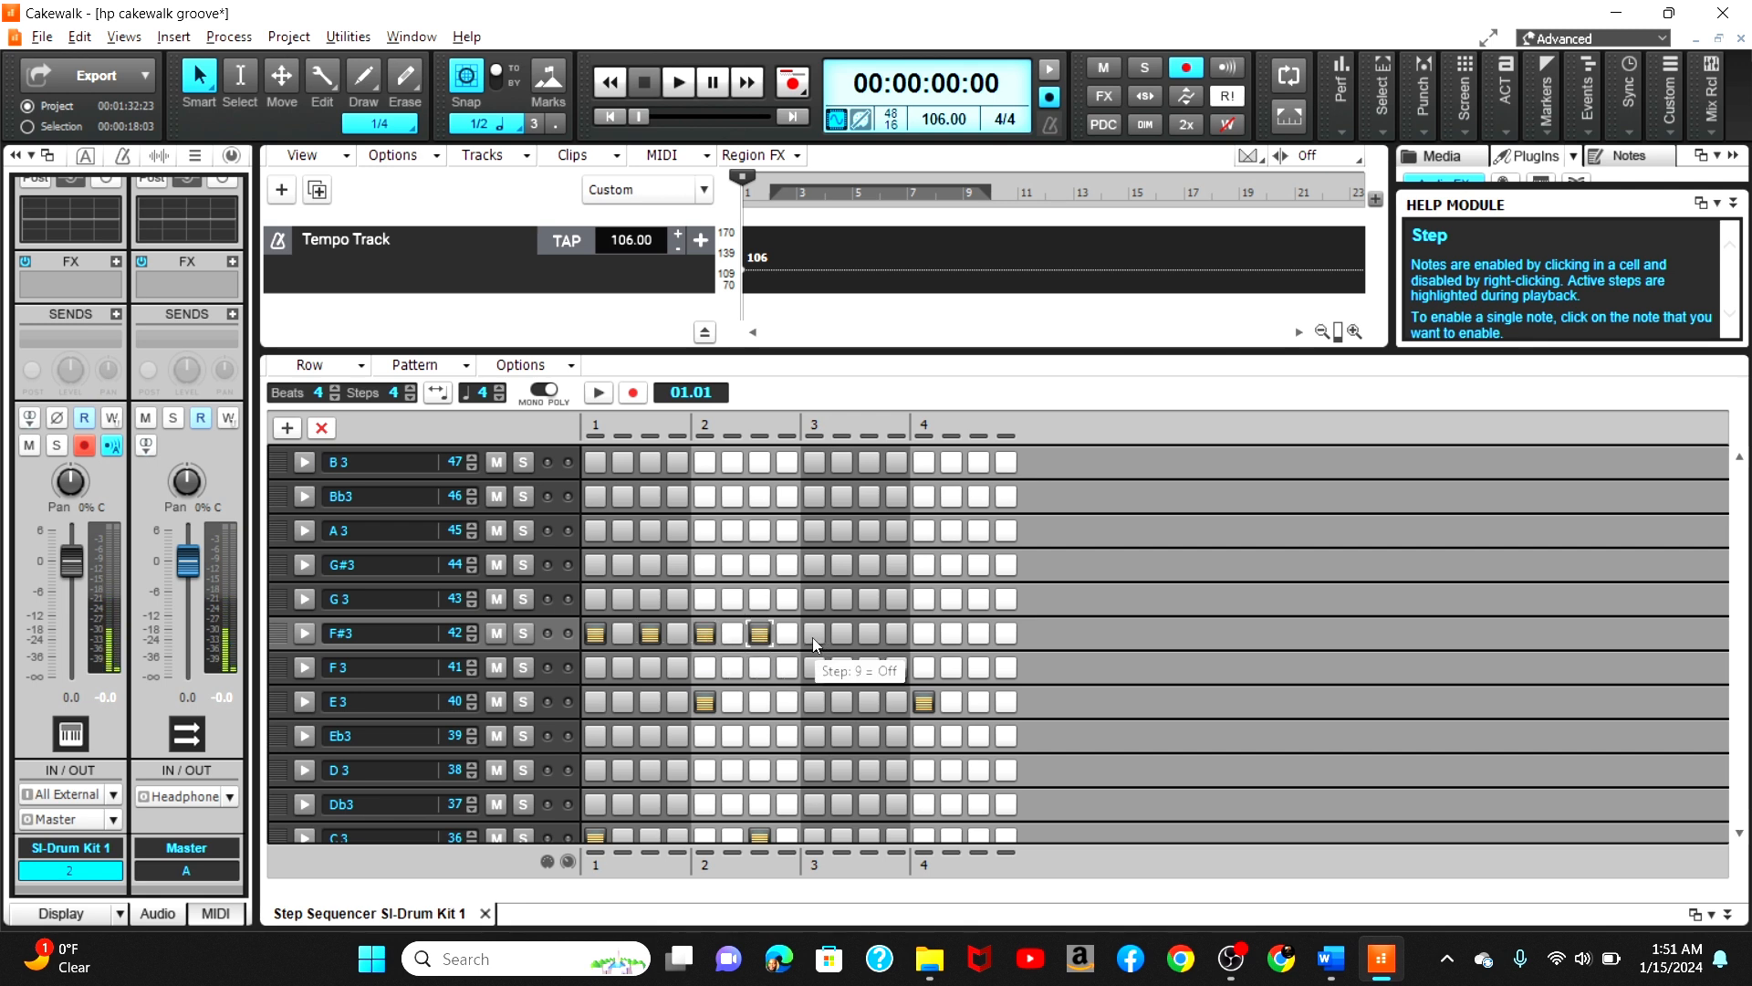
pyautogui.click(867, 634)
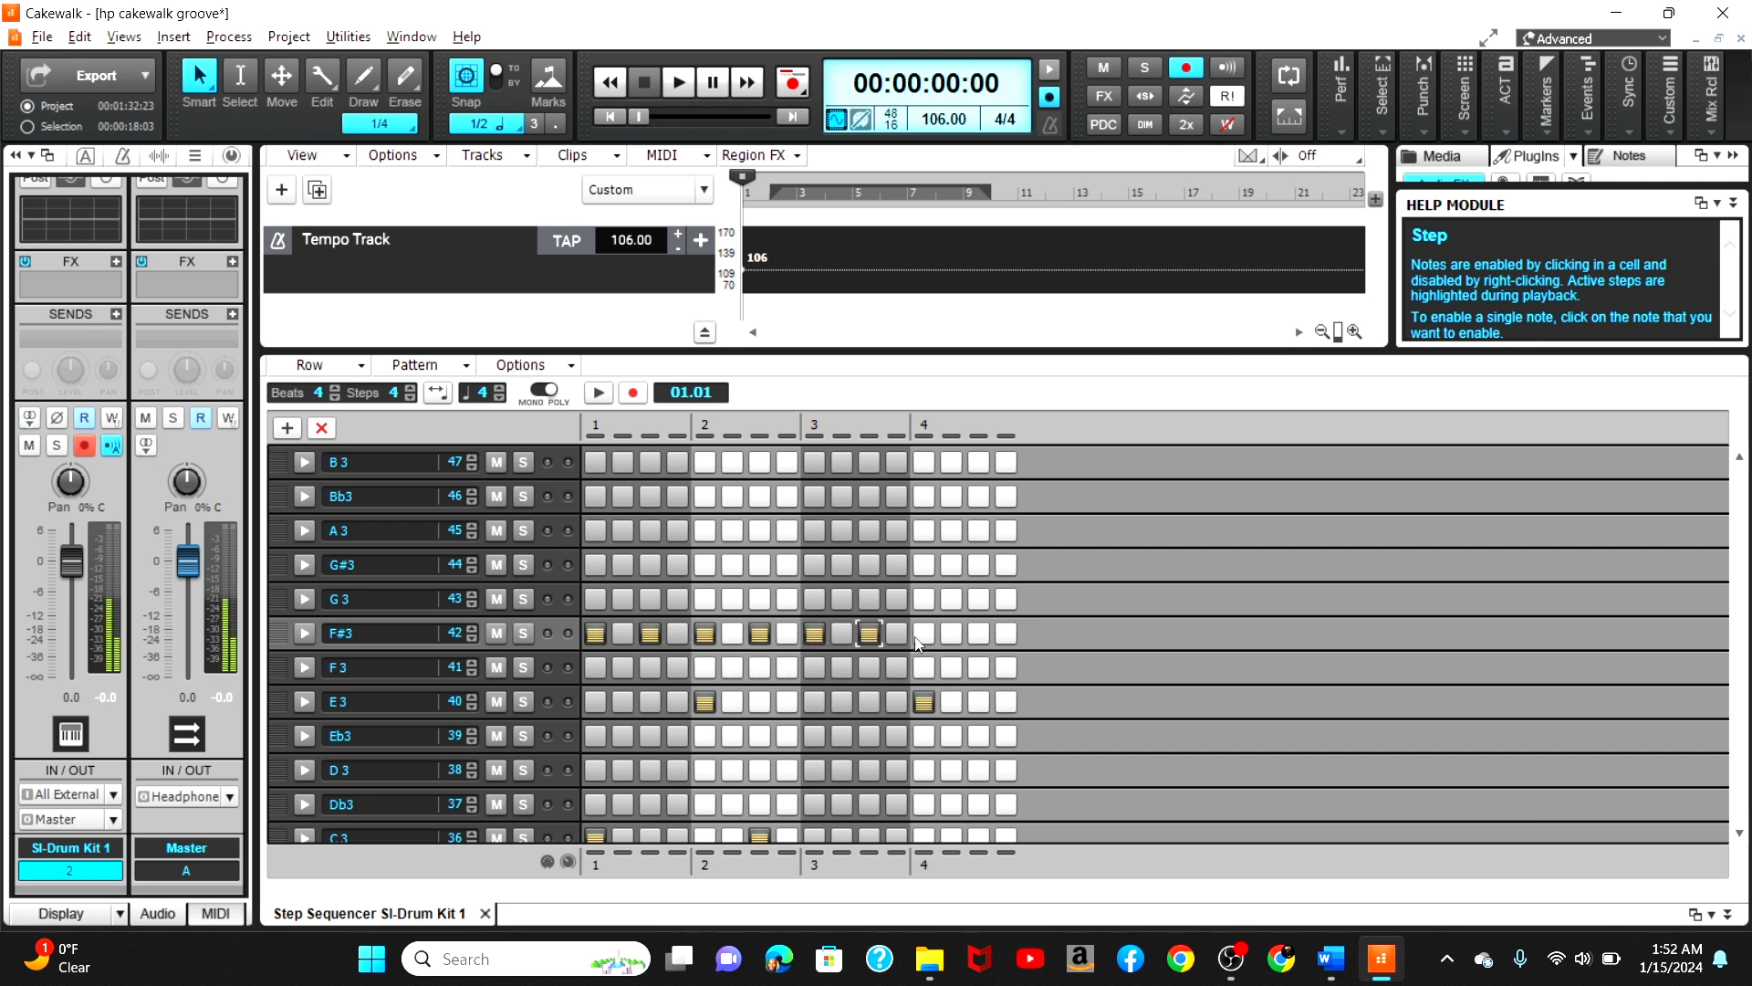
pyautogui.click(922, 637)
pyautogui.click(978, 636)
# Step: Expand the F#3 row's controller pane and browse its MIDI event type list
pyautogui.click(304, 633)
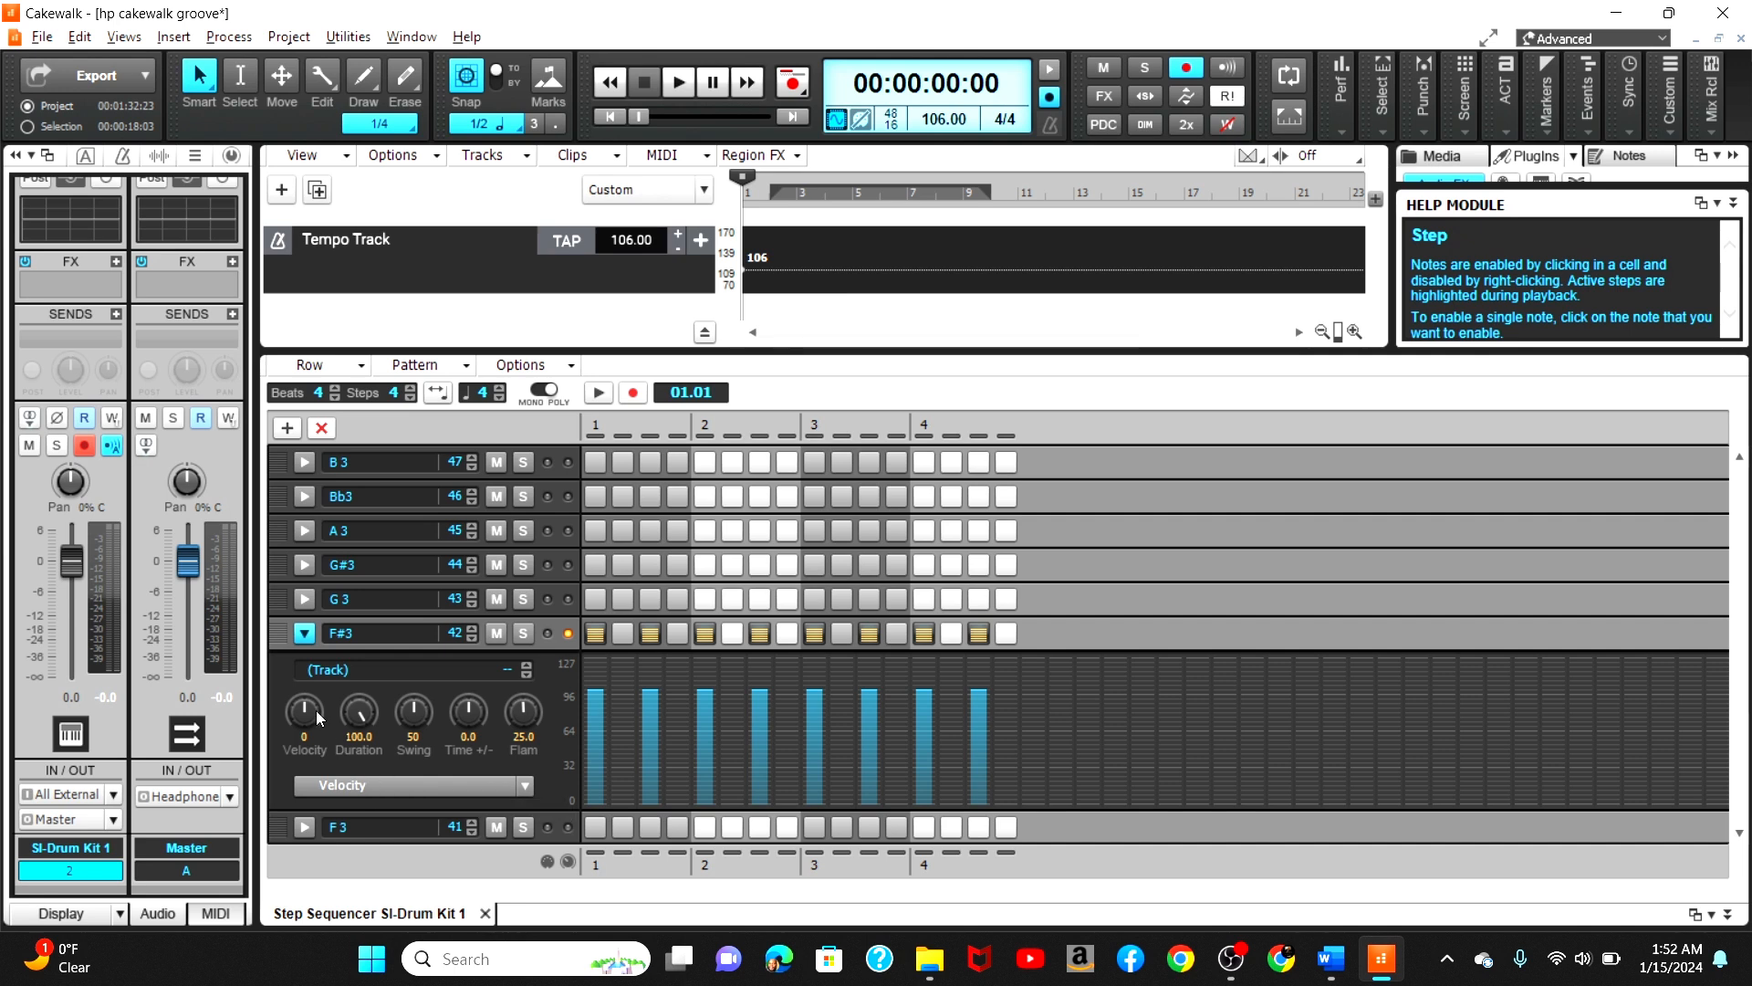
pyautogui.click(443, 786)
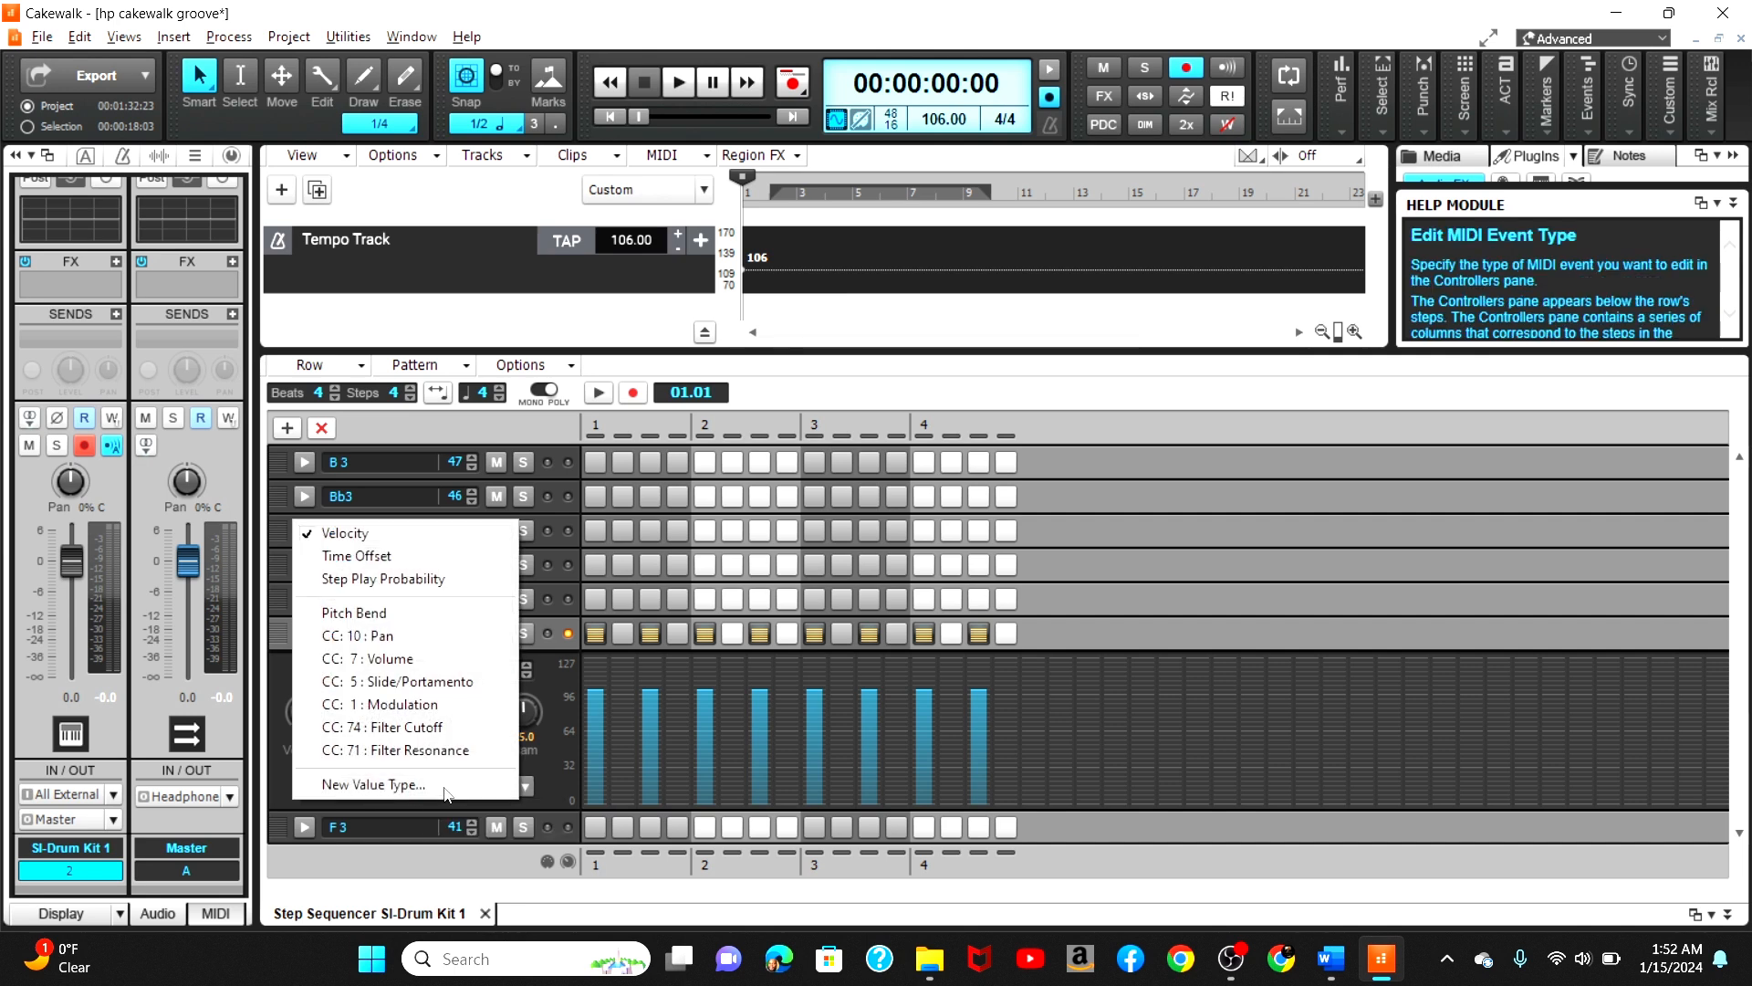
pyautogui.click(550, 752)
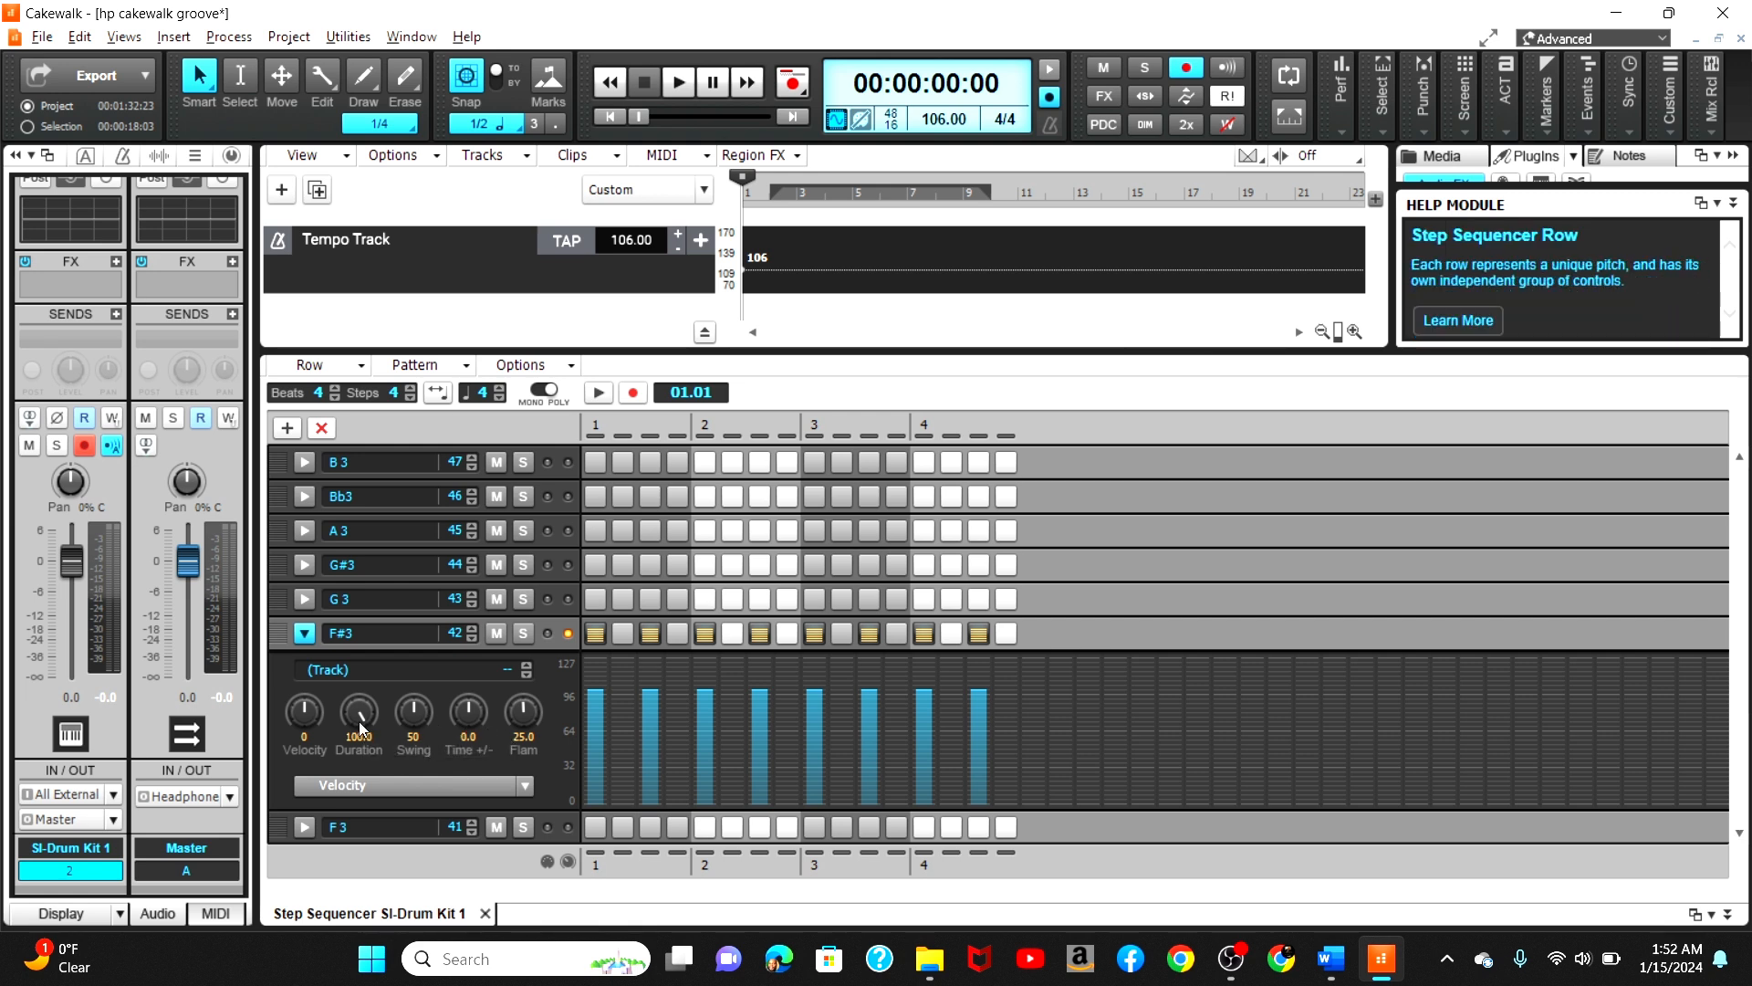
# Step: Set the F#3 row's velocity offset to -13 while auditioning the pattern during playback
pyautogui.moveTo(305, 716)
pyautogui.moveTo(305, 710)
pyautogui.mouseDown()
pyautogui.moveTo(304, 692)
pyautogui.moveTo(307, 735)
pyautogui.moveTo(324, 708)
pyautogui.mouseUp()
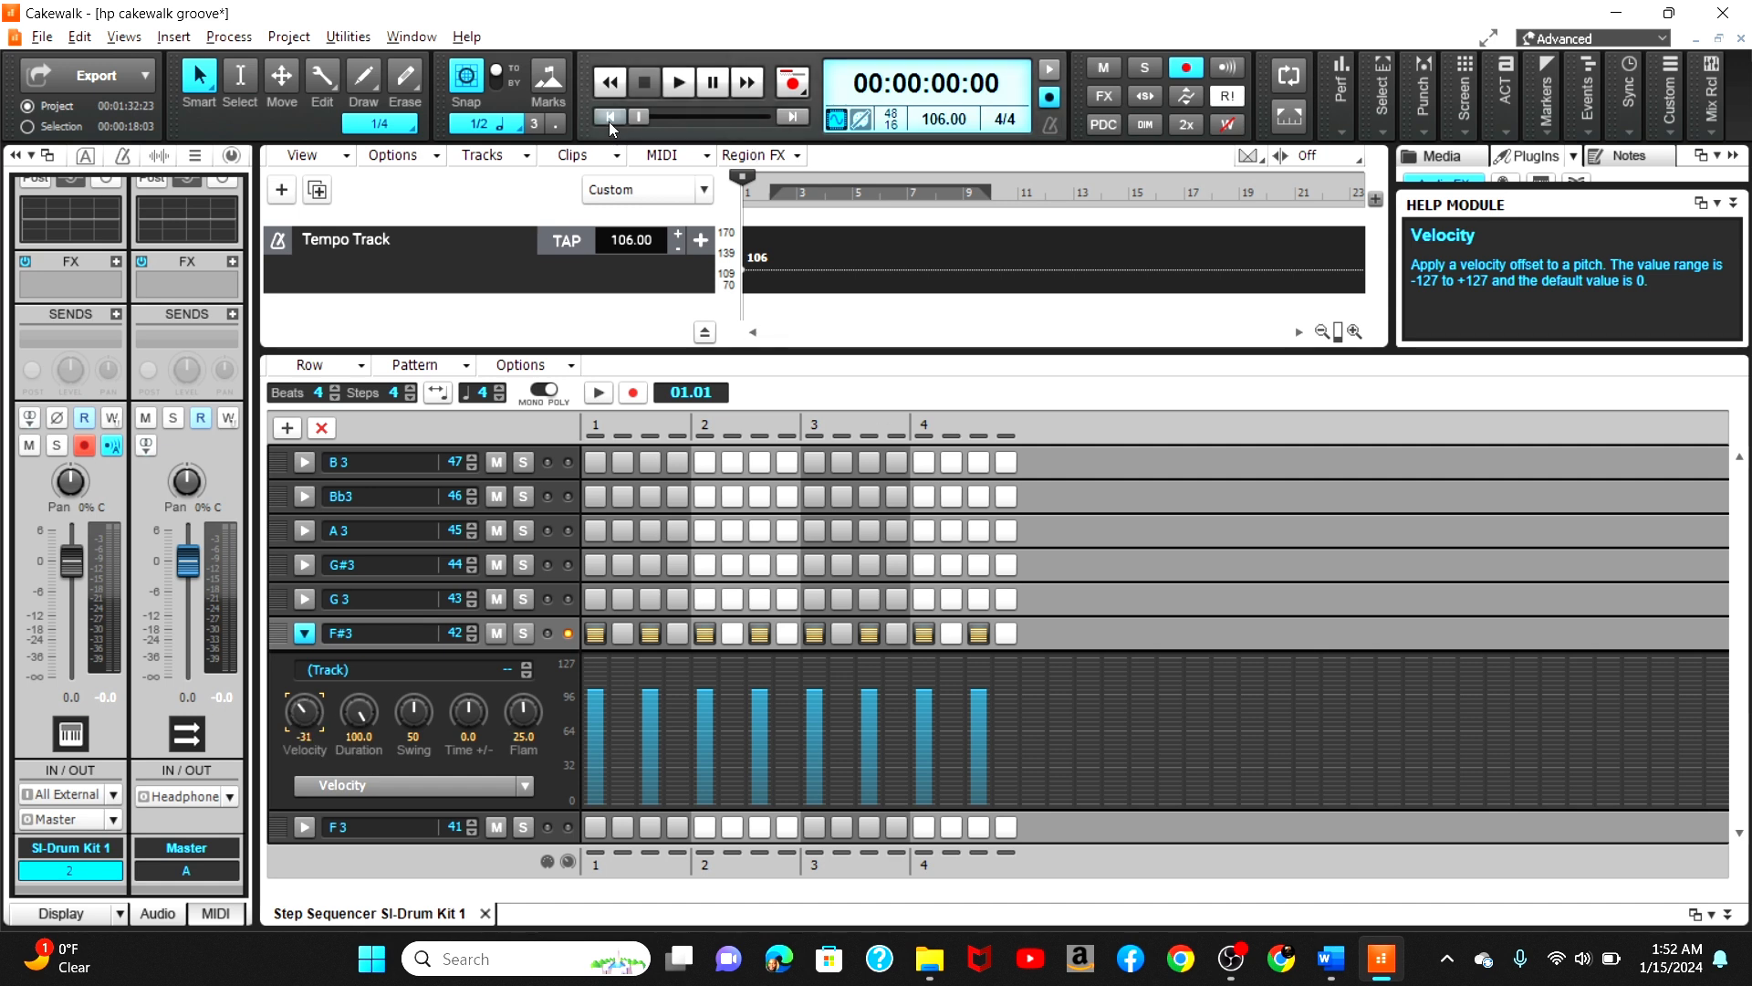
pyautogui.click(676, 83)
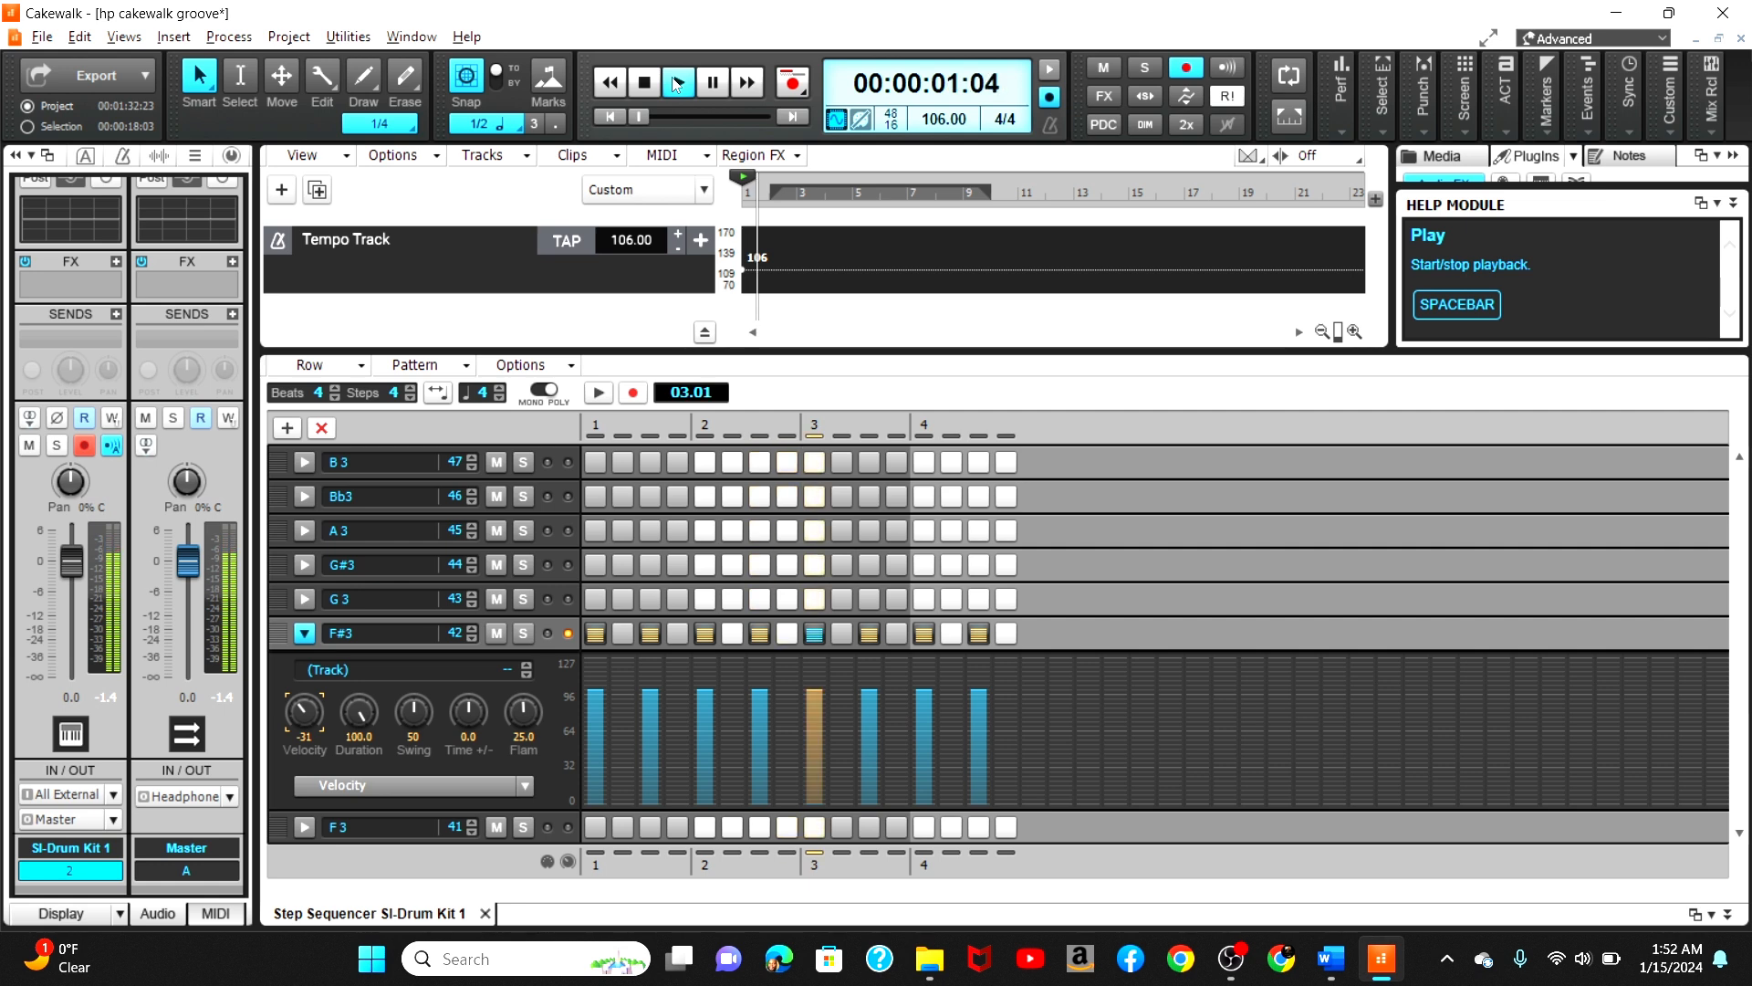
pyautogui.moveTo(304, 712); pyautogui.dragTo(304, 682)
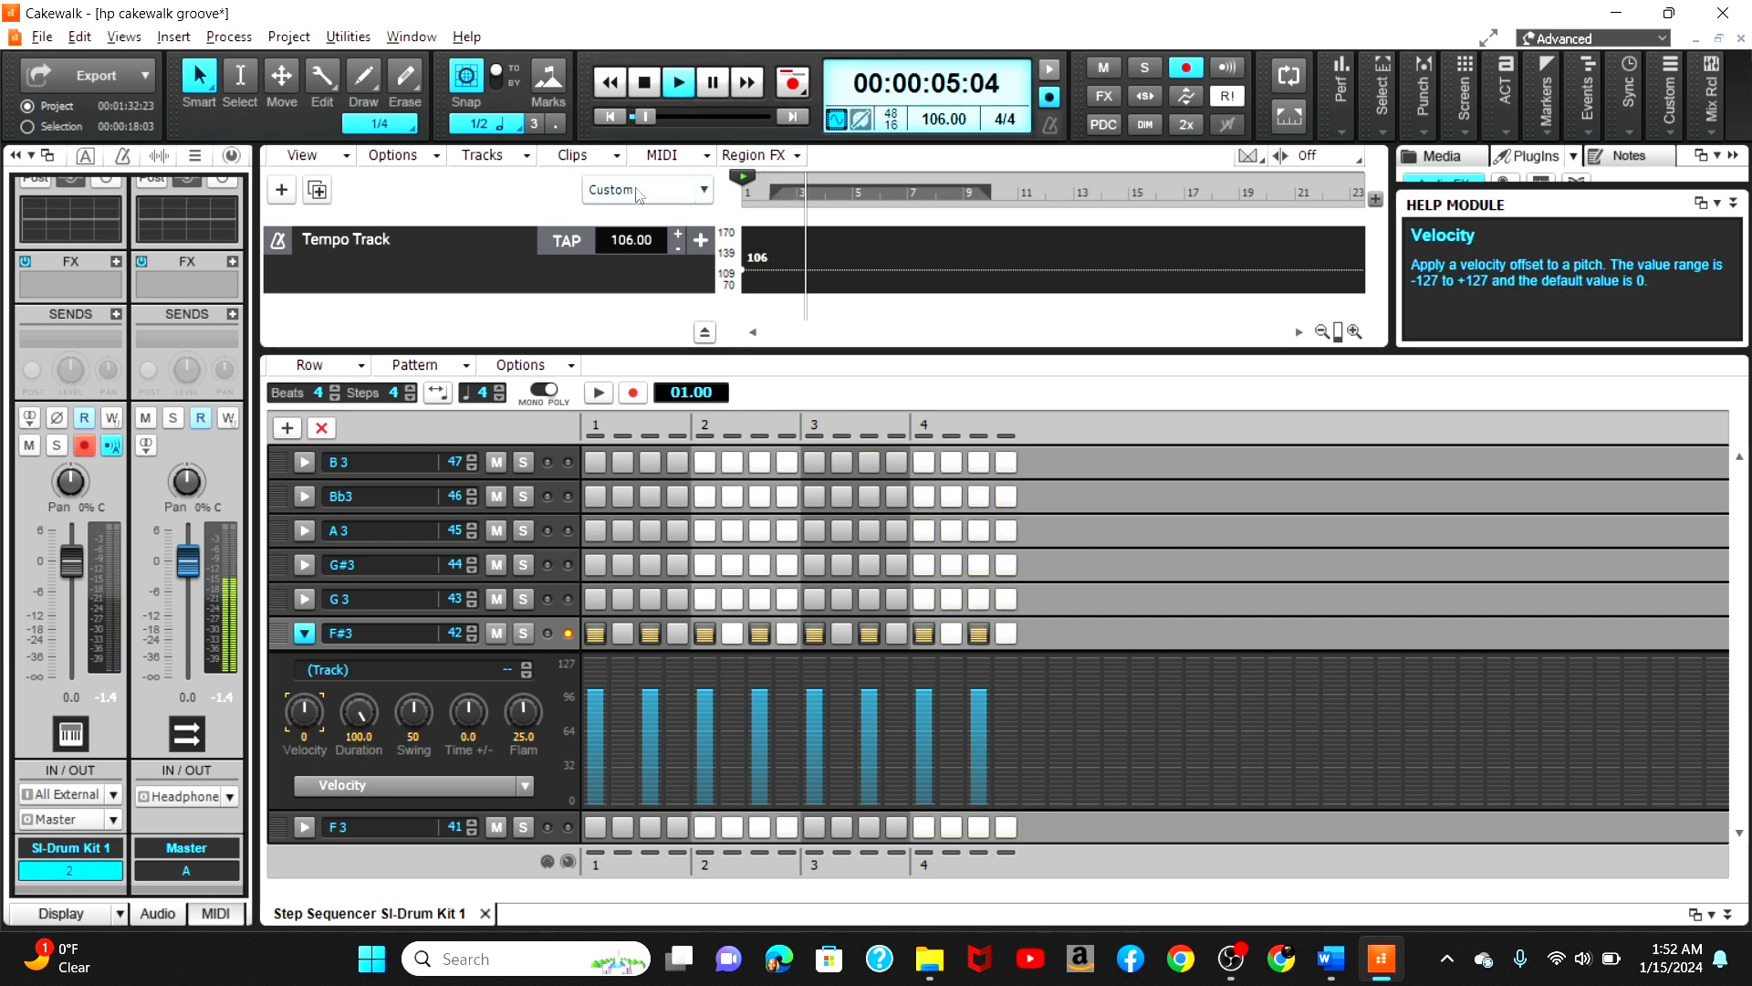
pyautogui.click(610, 117)
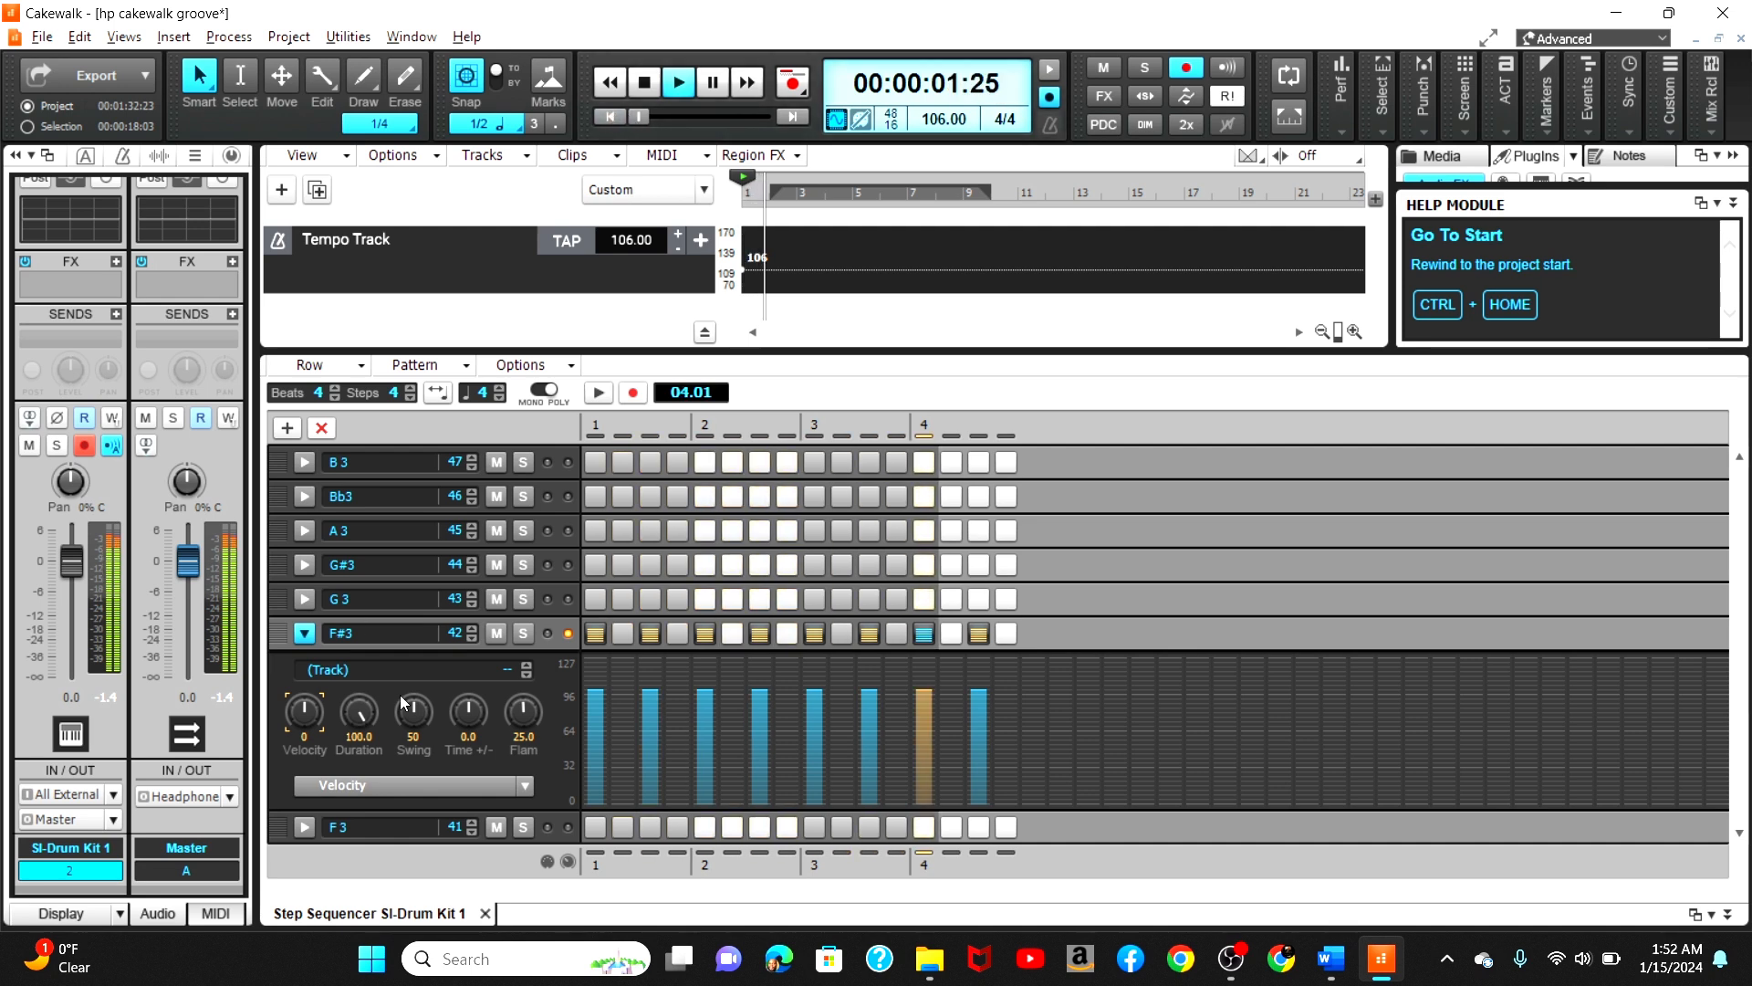
pyautogui.moveTo(303, 711); pyautogui.dragTo(303, 723)
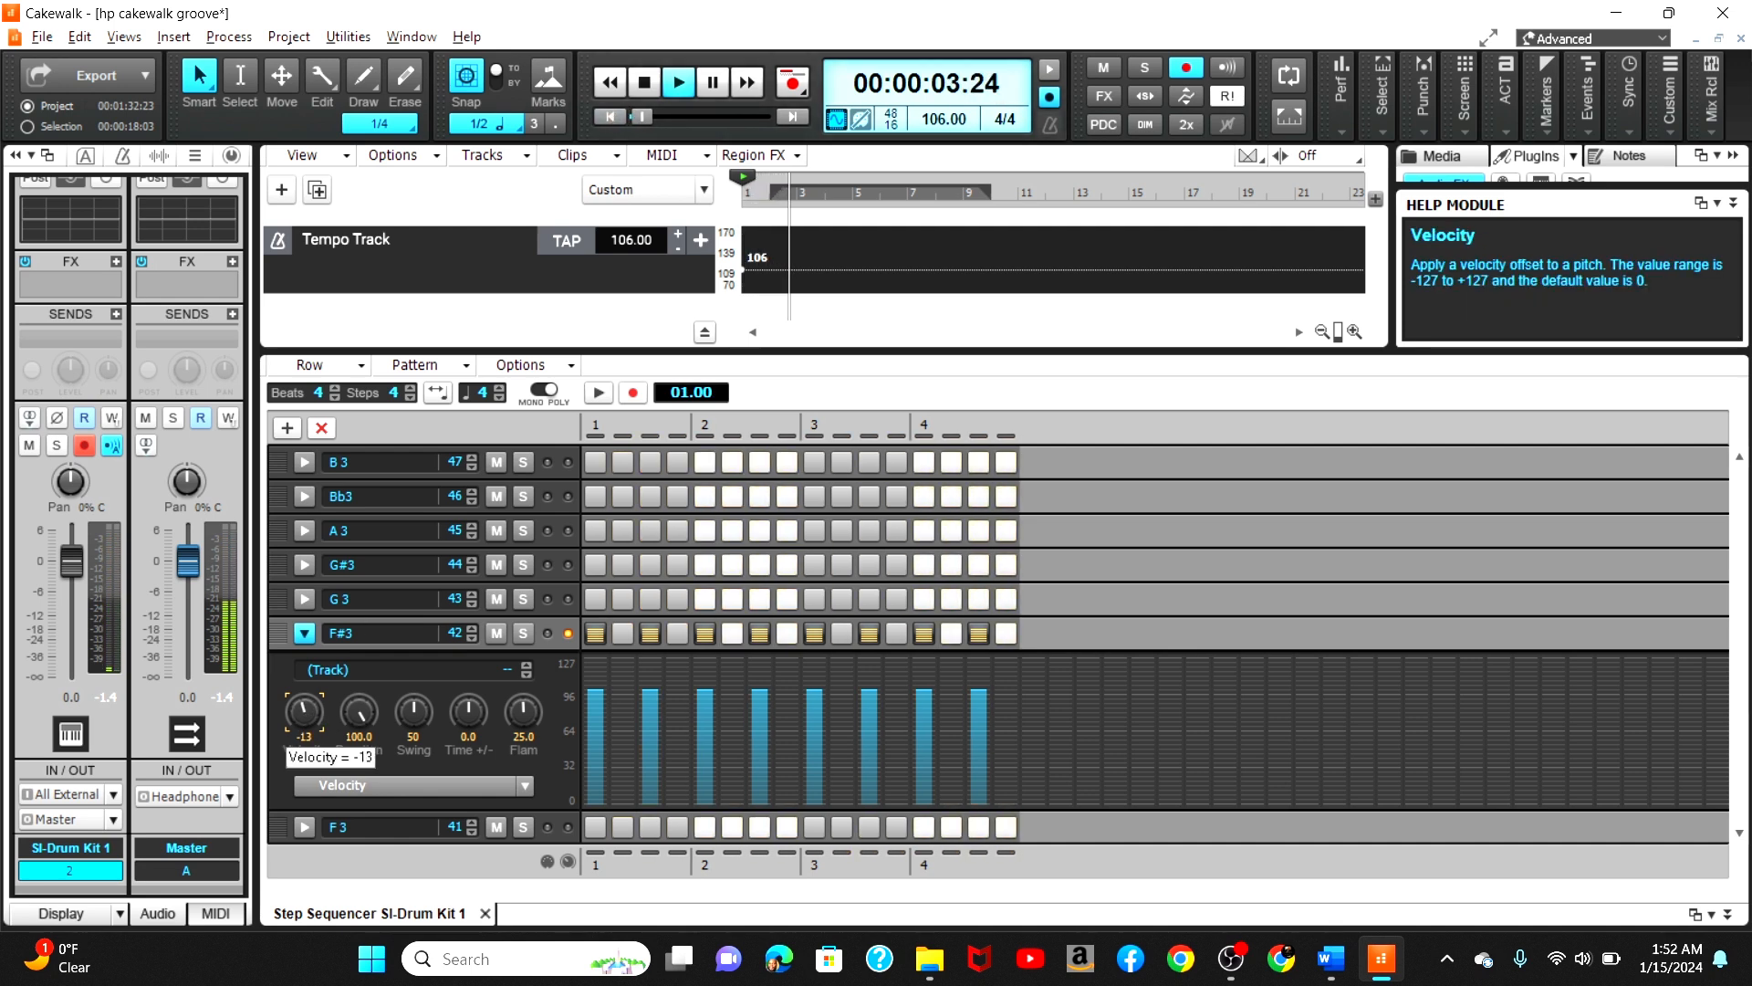
pyautogui.click(644, 83)
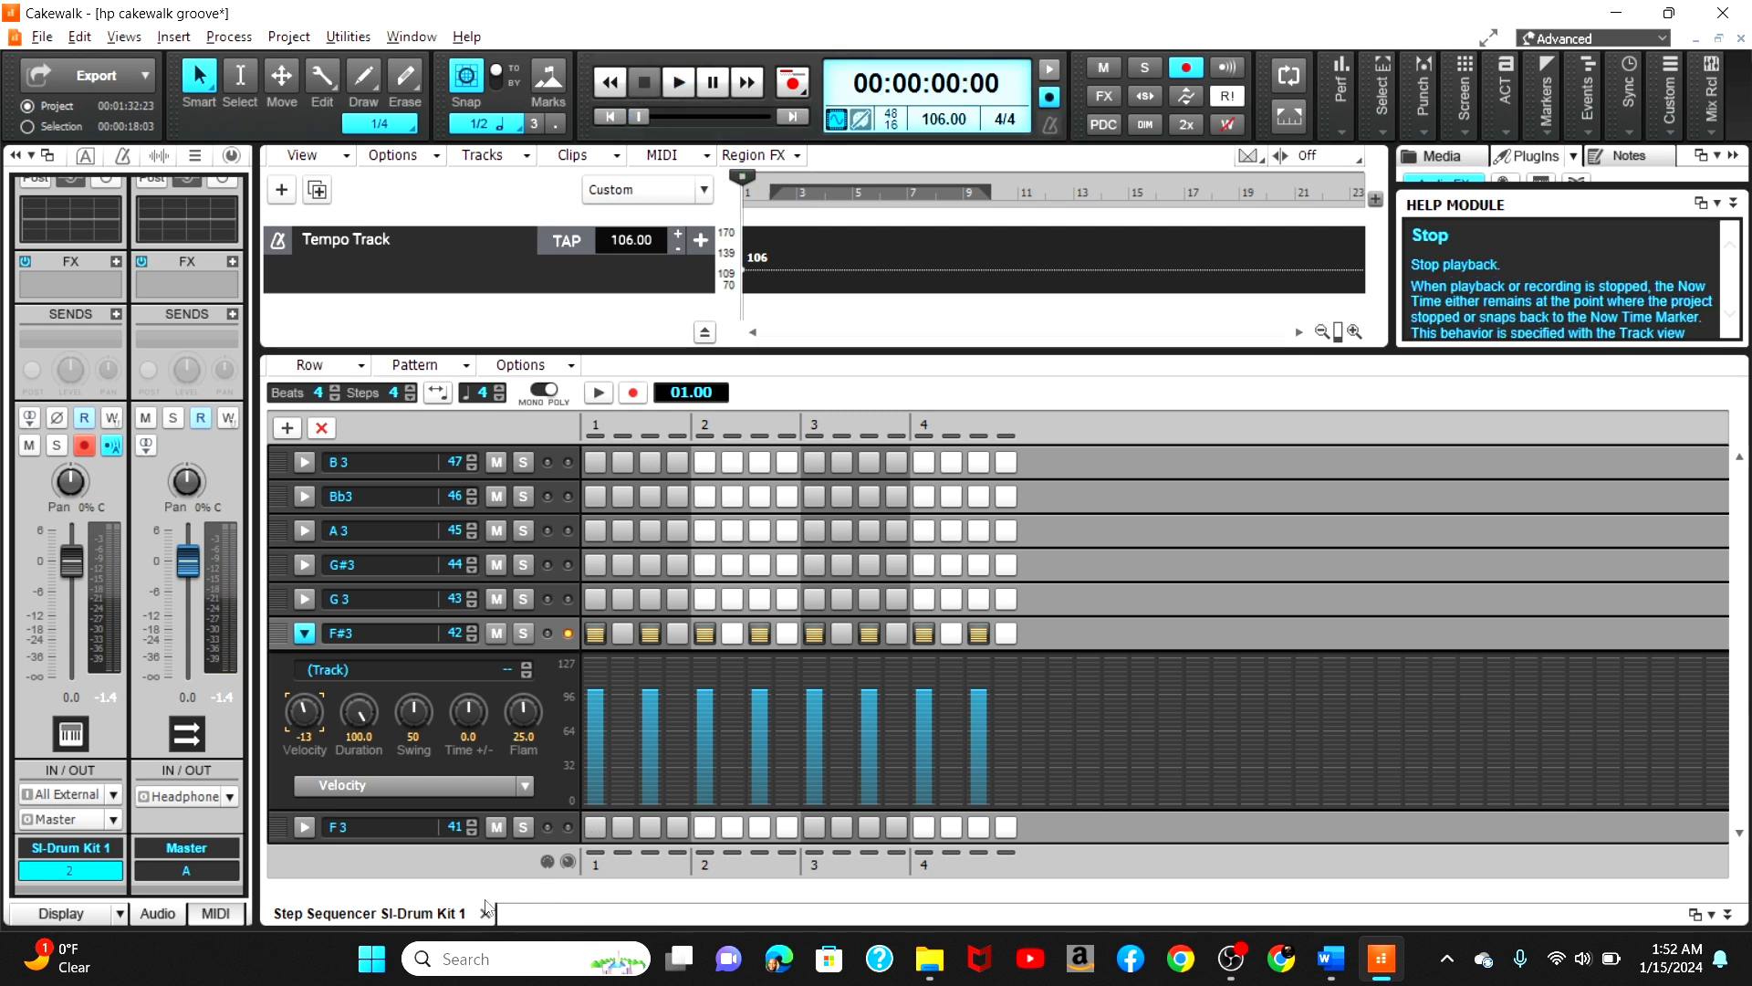
# Step: Adjust individual F#3 step velocities in the velocity lane to vary the hi-hat accents
pyautogui.click(597, 701)
pyautogui.click(702, 702)
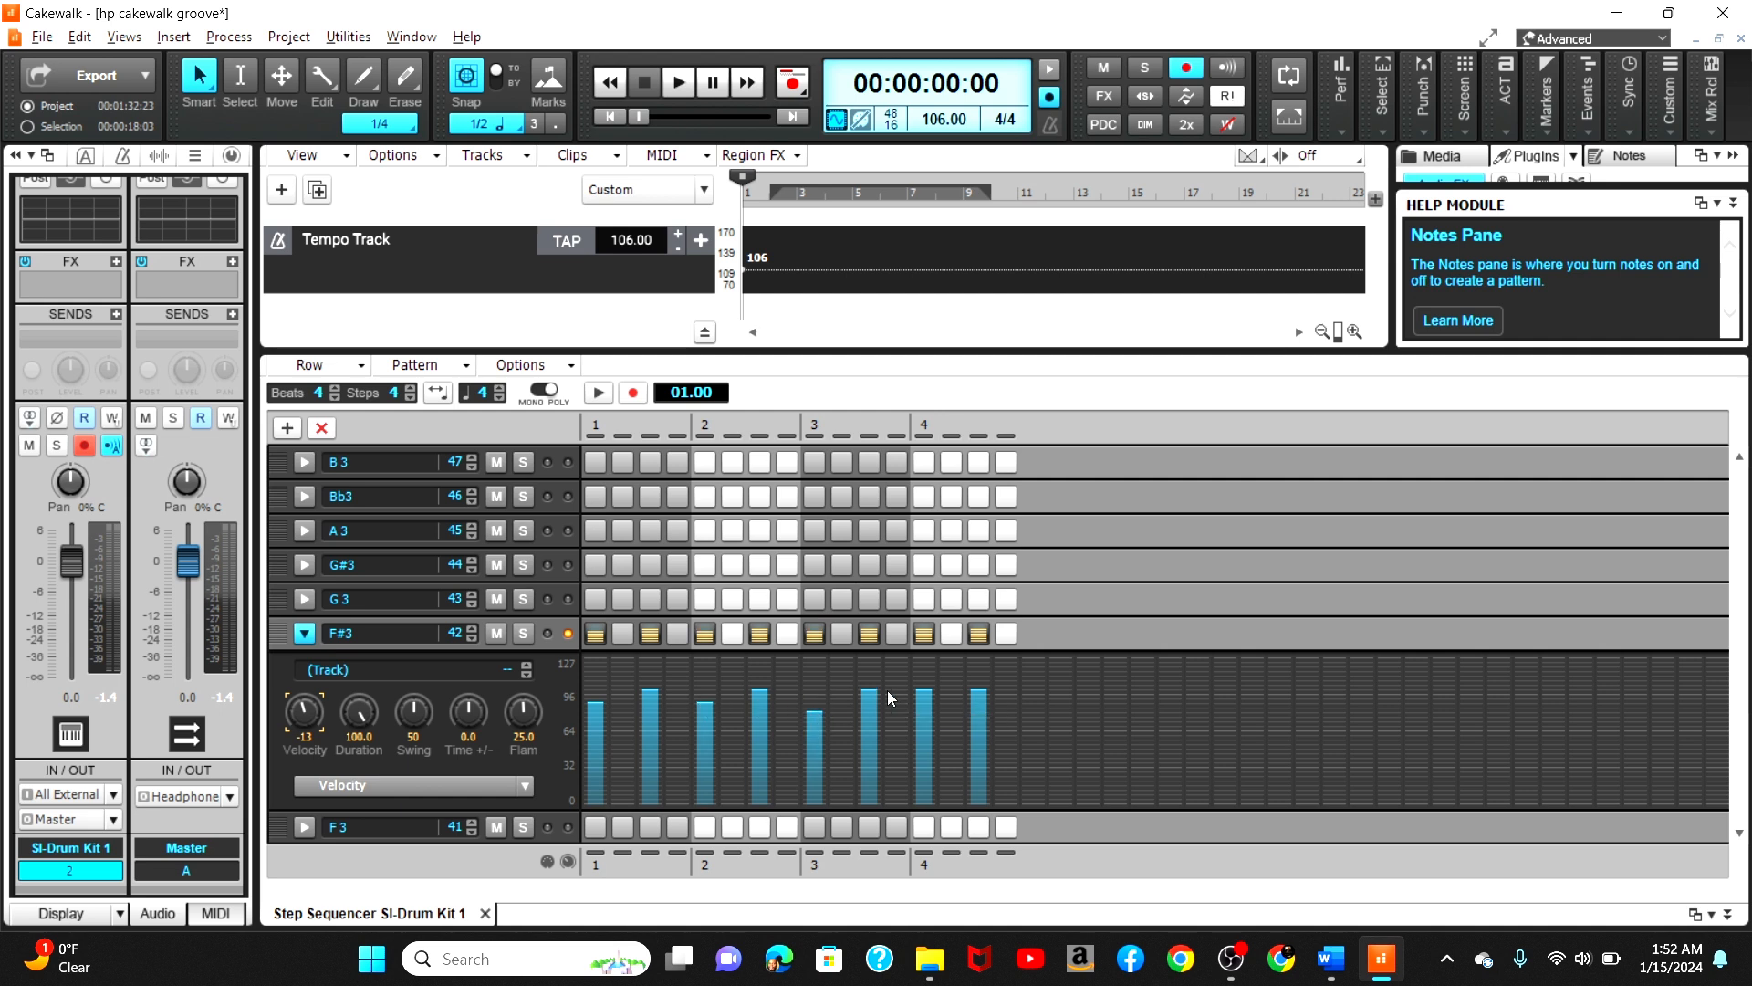
pyautogui.click(924, 715)
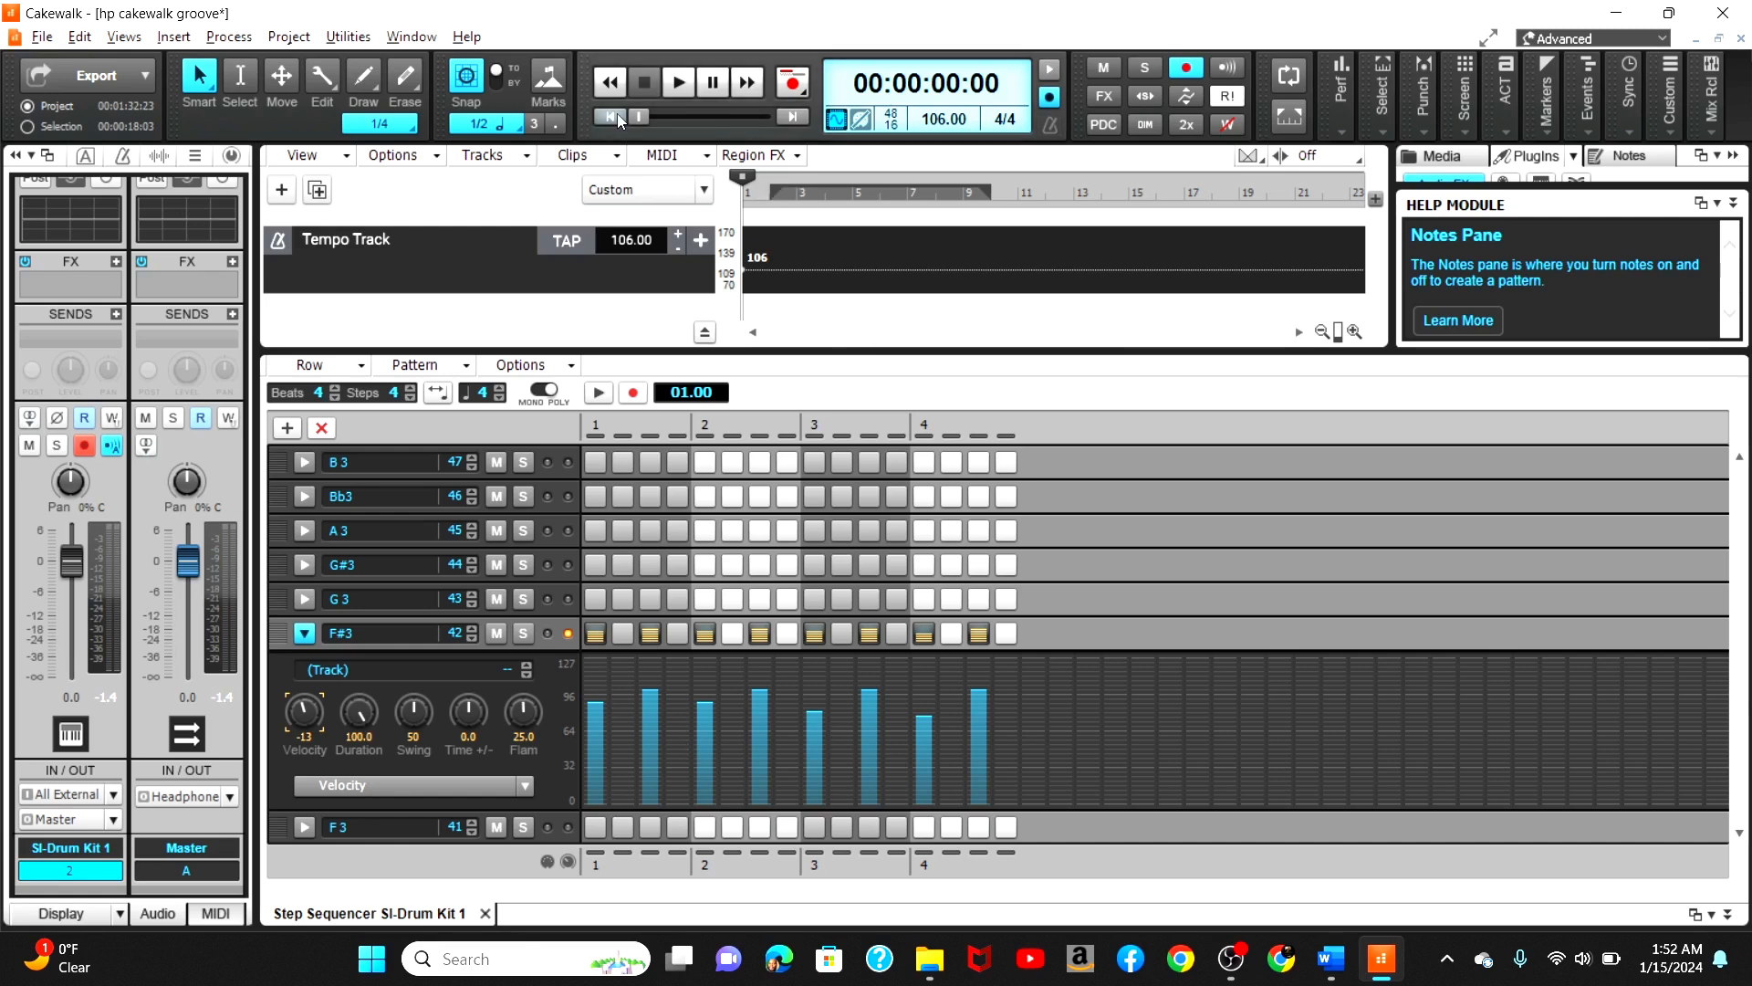
# Step: Close the Step Sequencer, extend the drum step-sequencer clip to span the electric piano part, and play back the arrangement
pyautogui.click(485, 914)
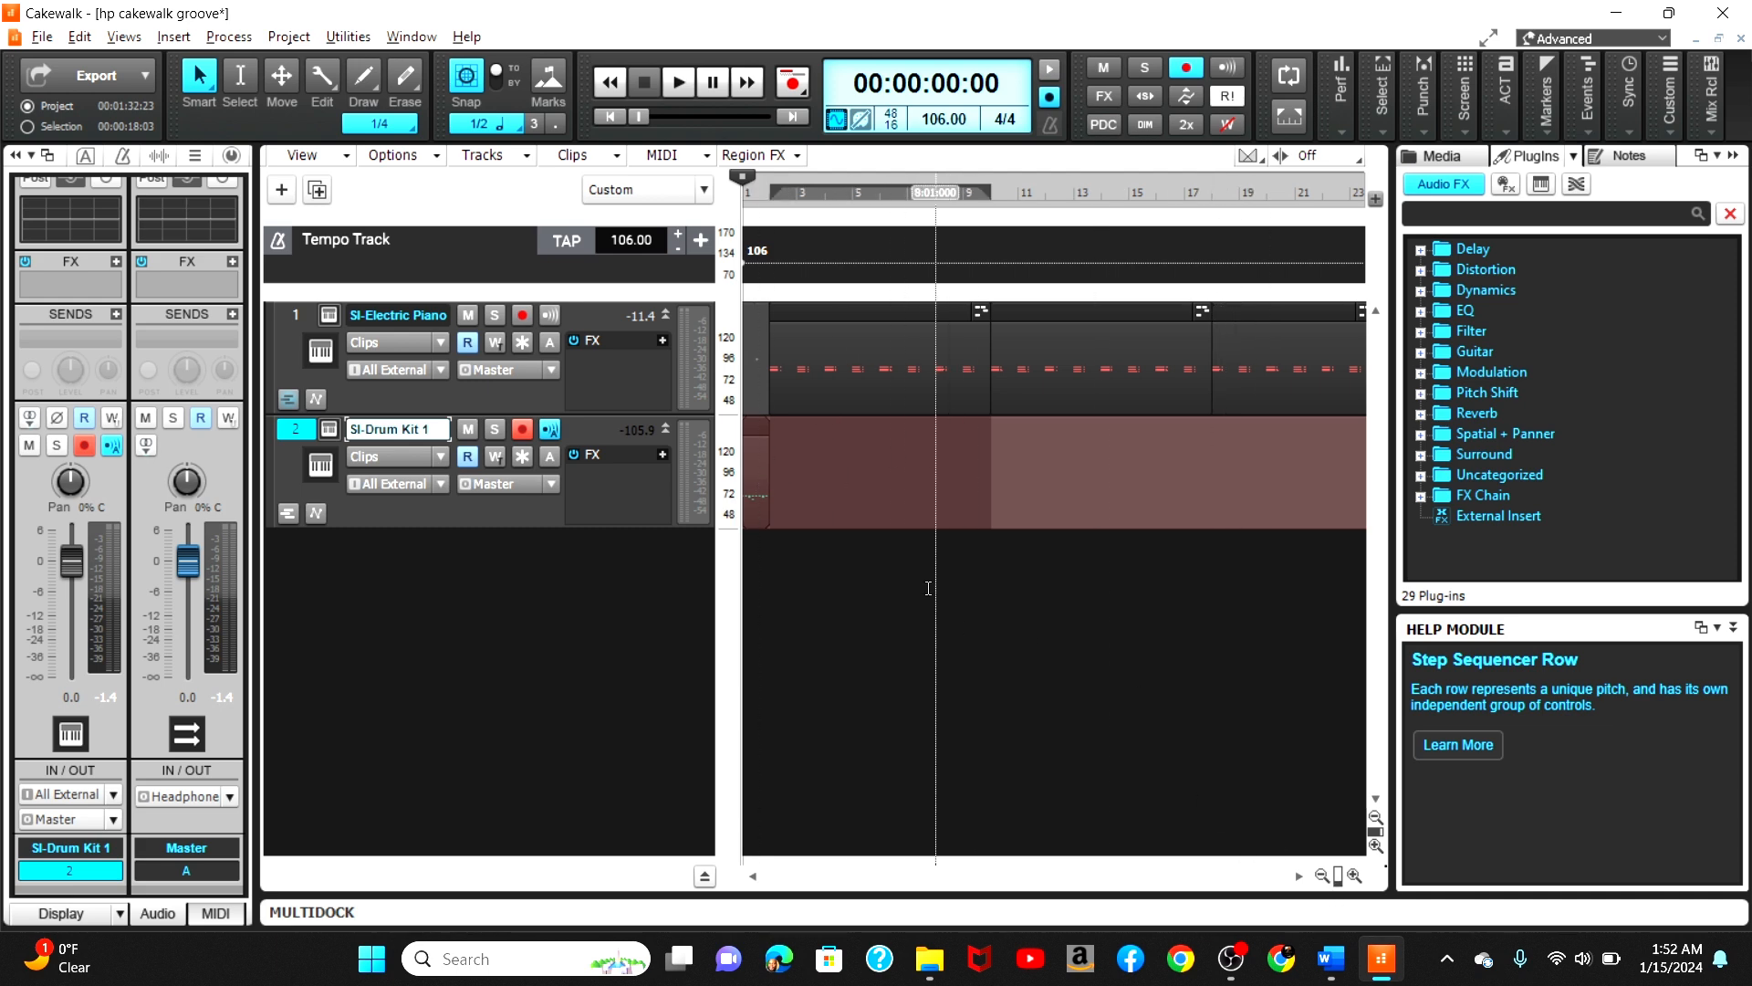
pyautogui.click(755, 428)
pyautogui.moveTo(756, 428); pyautogui.dragTo(783, 429)
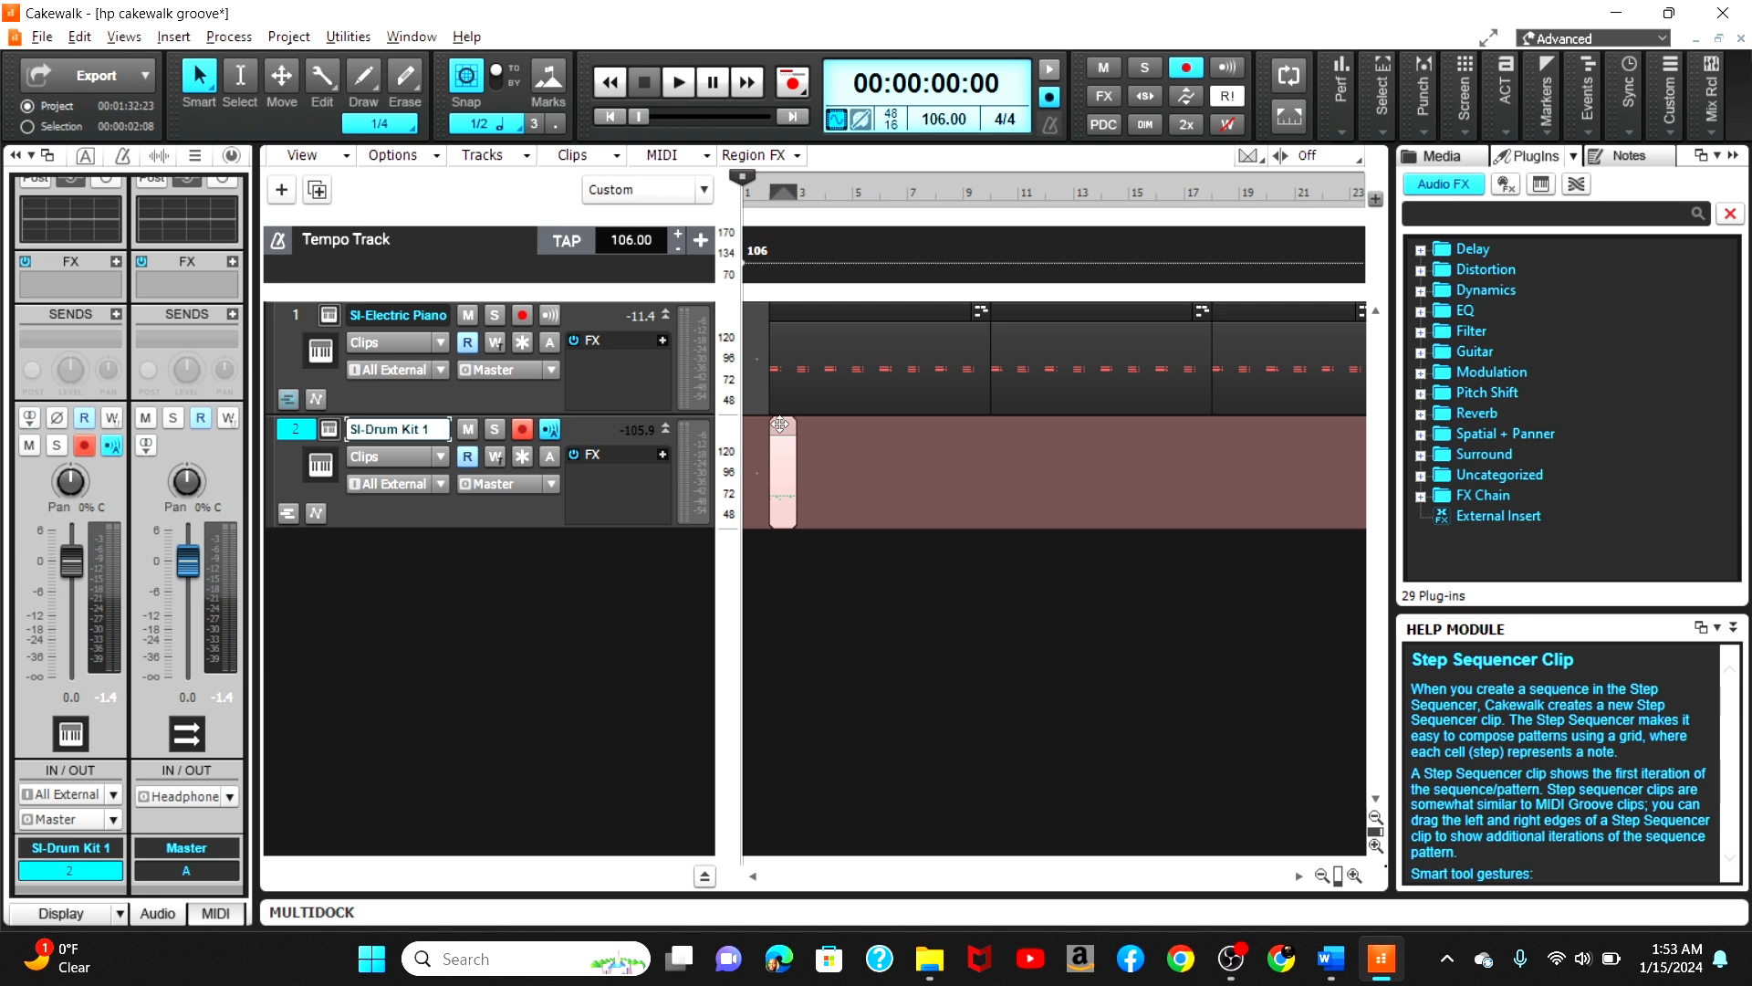
pyautogui.moveTo(796, 472); pyautogui.dragTo(1336, 534)
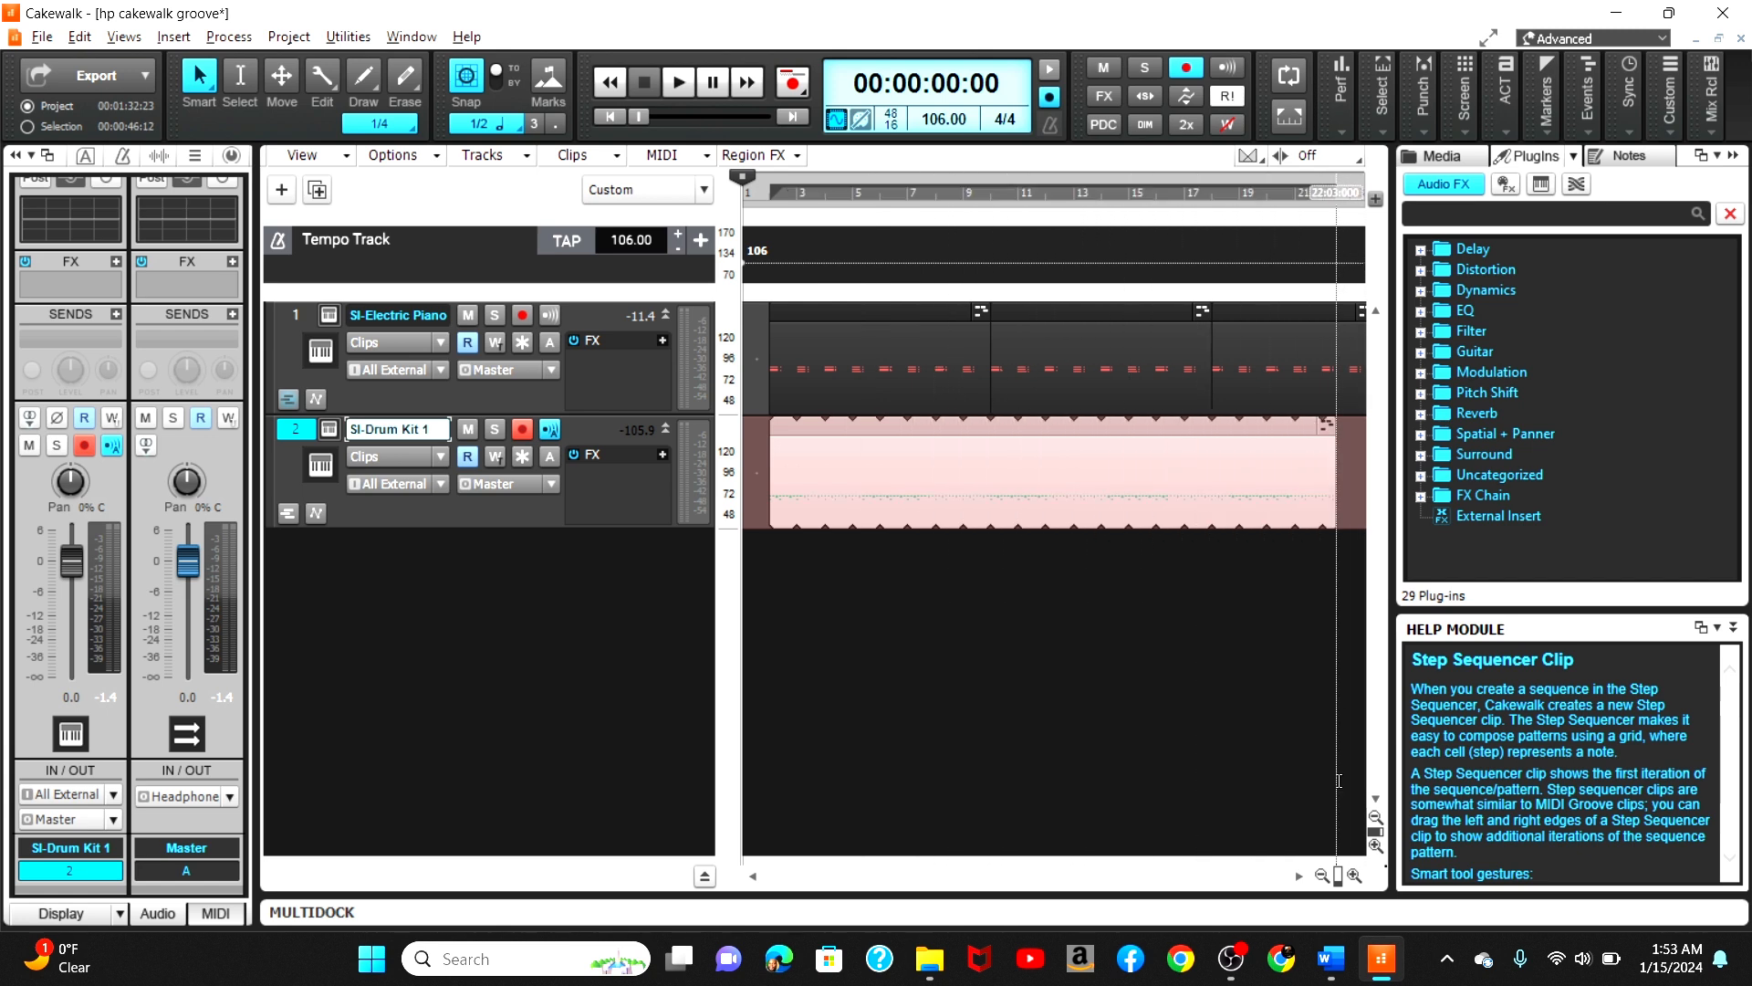
pyautogui.click(1320, 878)
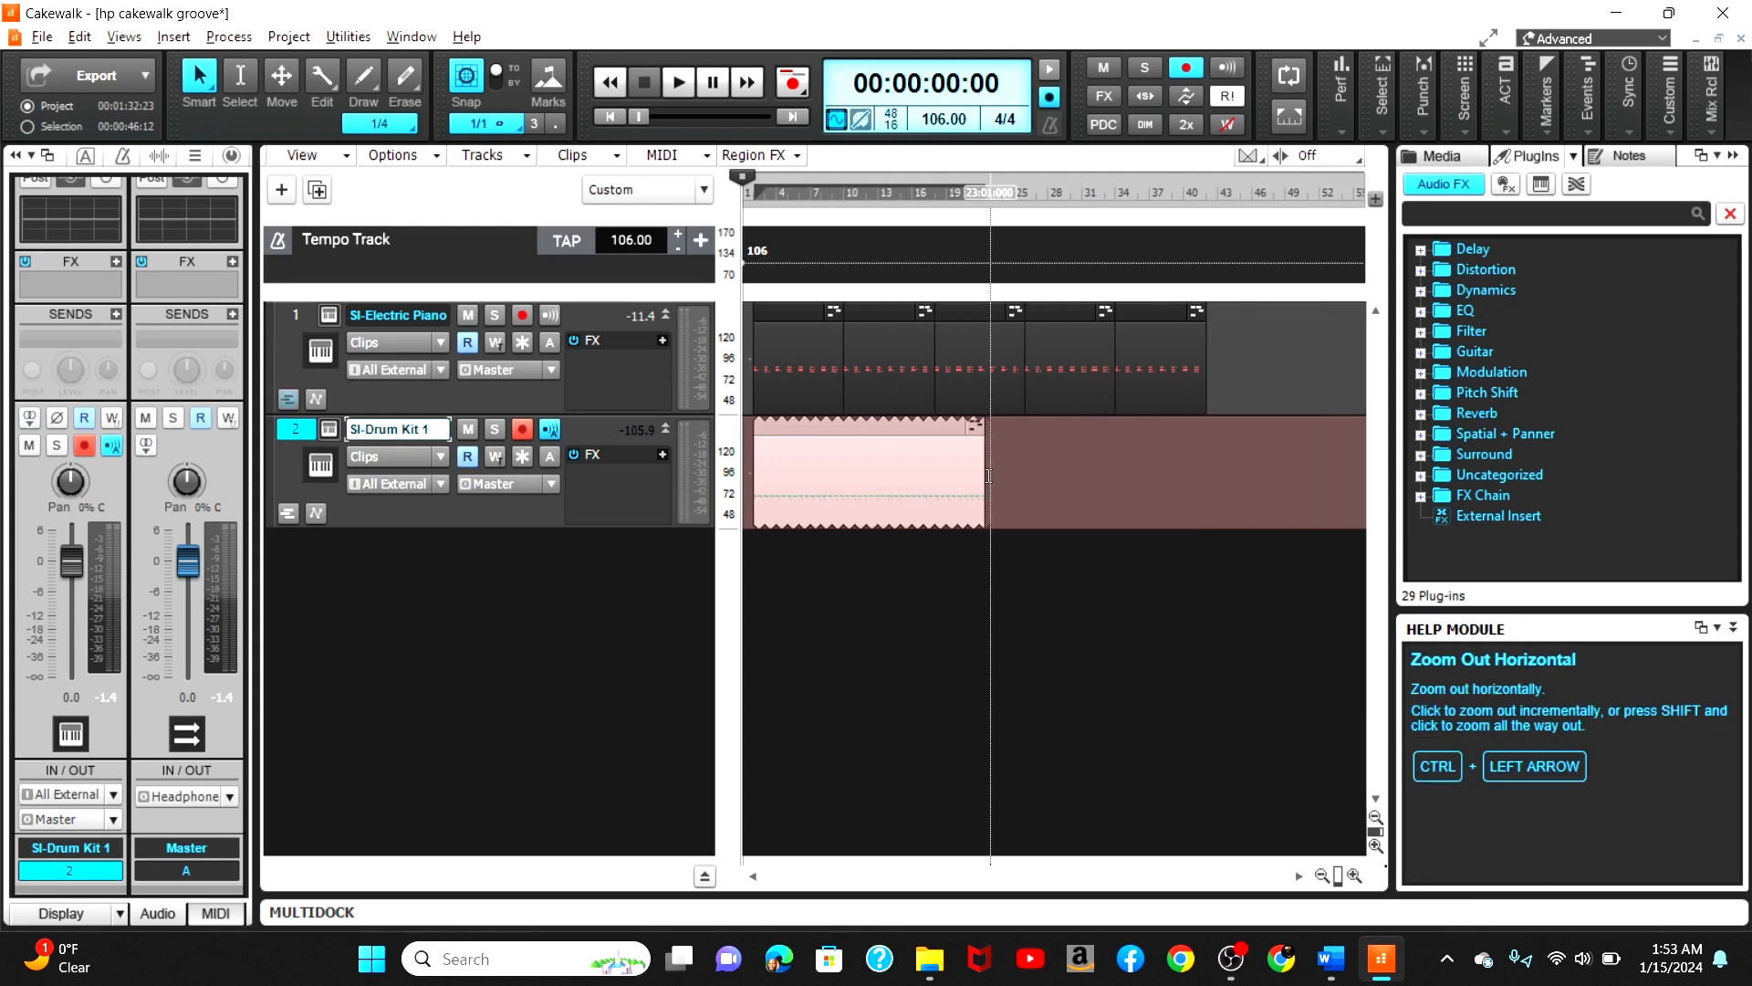
pyautogui.moveTo(981, 475); pyautogui.dragTo(1206, 511)
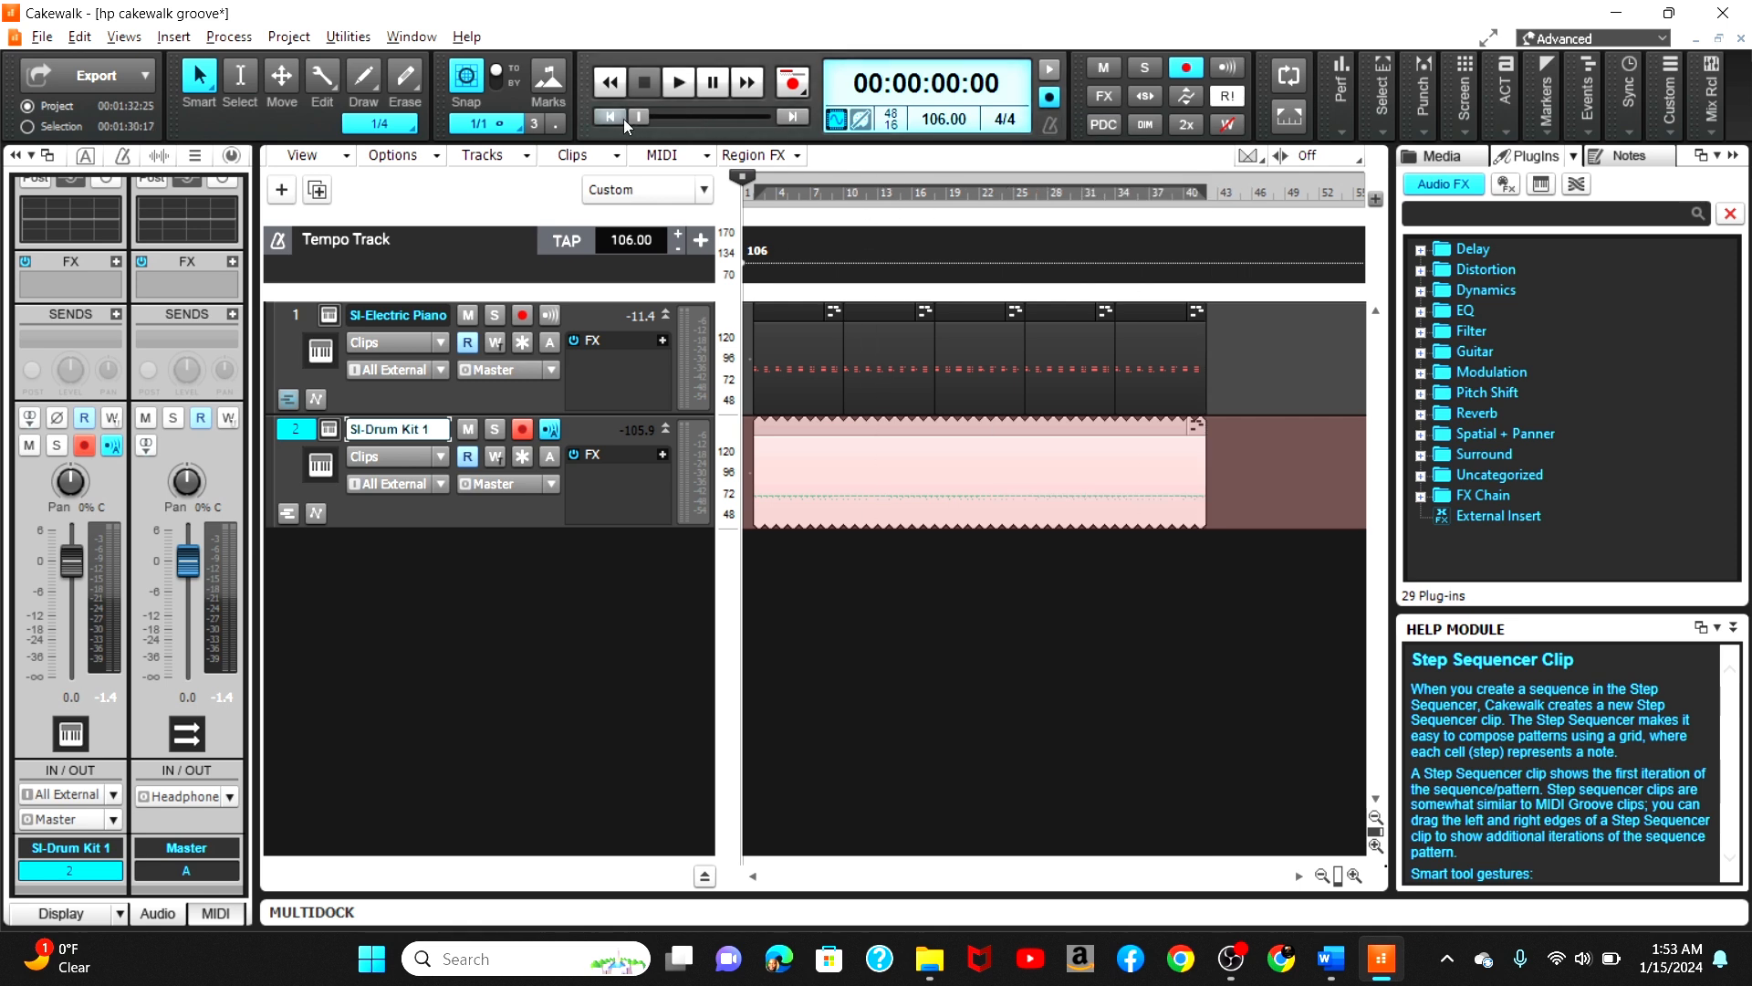
pyautogui.press('space')
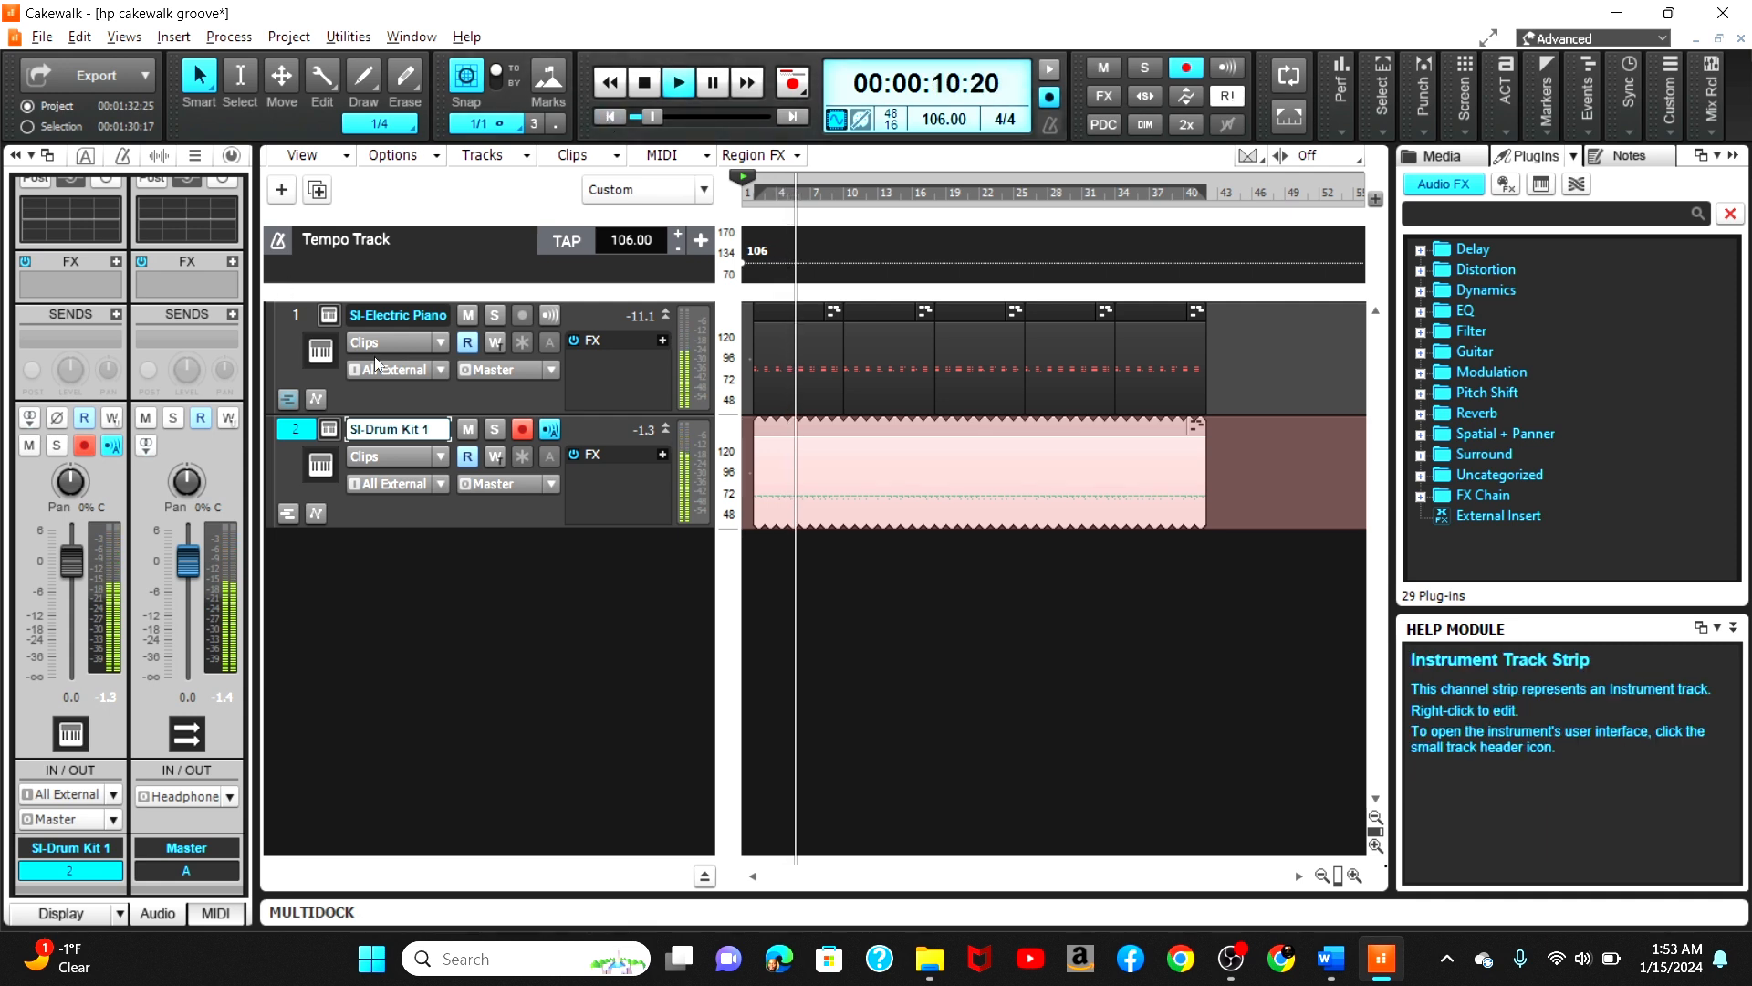
pyautogui.press('space')
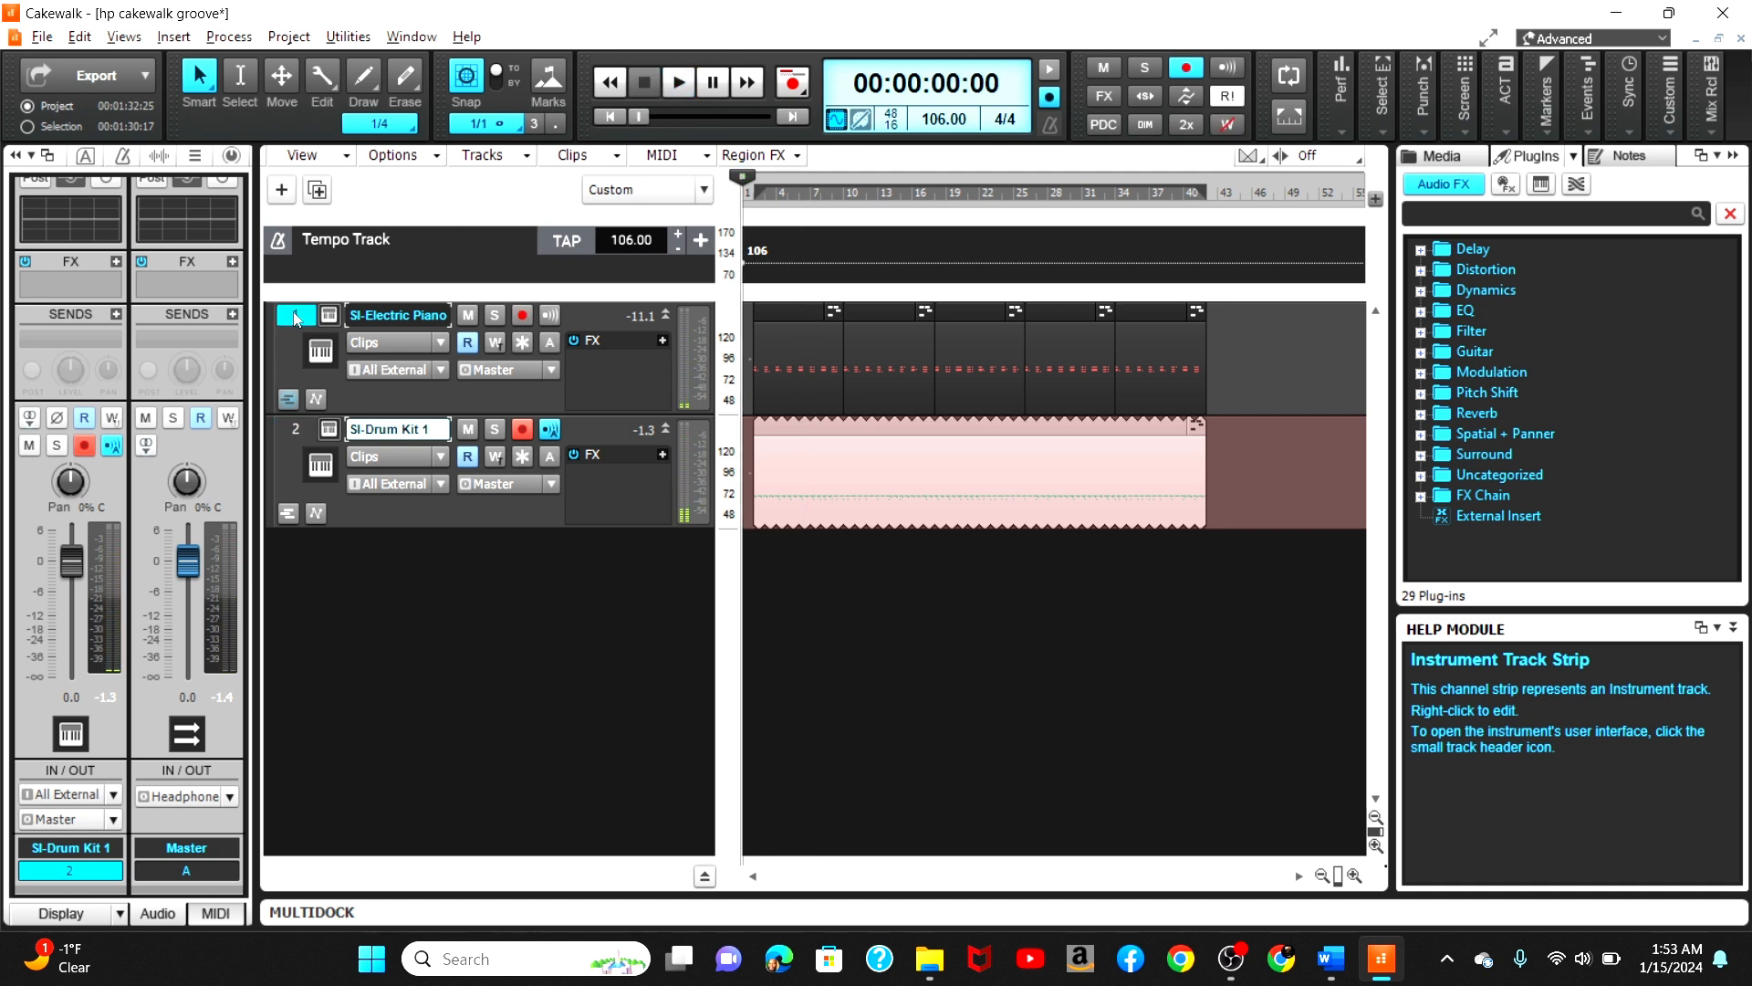
# Step: Set the SI-Drum Kit 1 track's volume to -3.4 dB and save the project
pyautogui.click(294, 315)
pyautogui.click(289, 429)
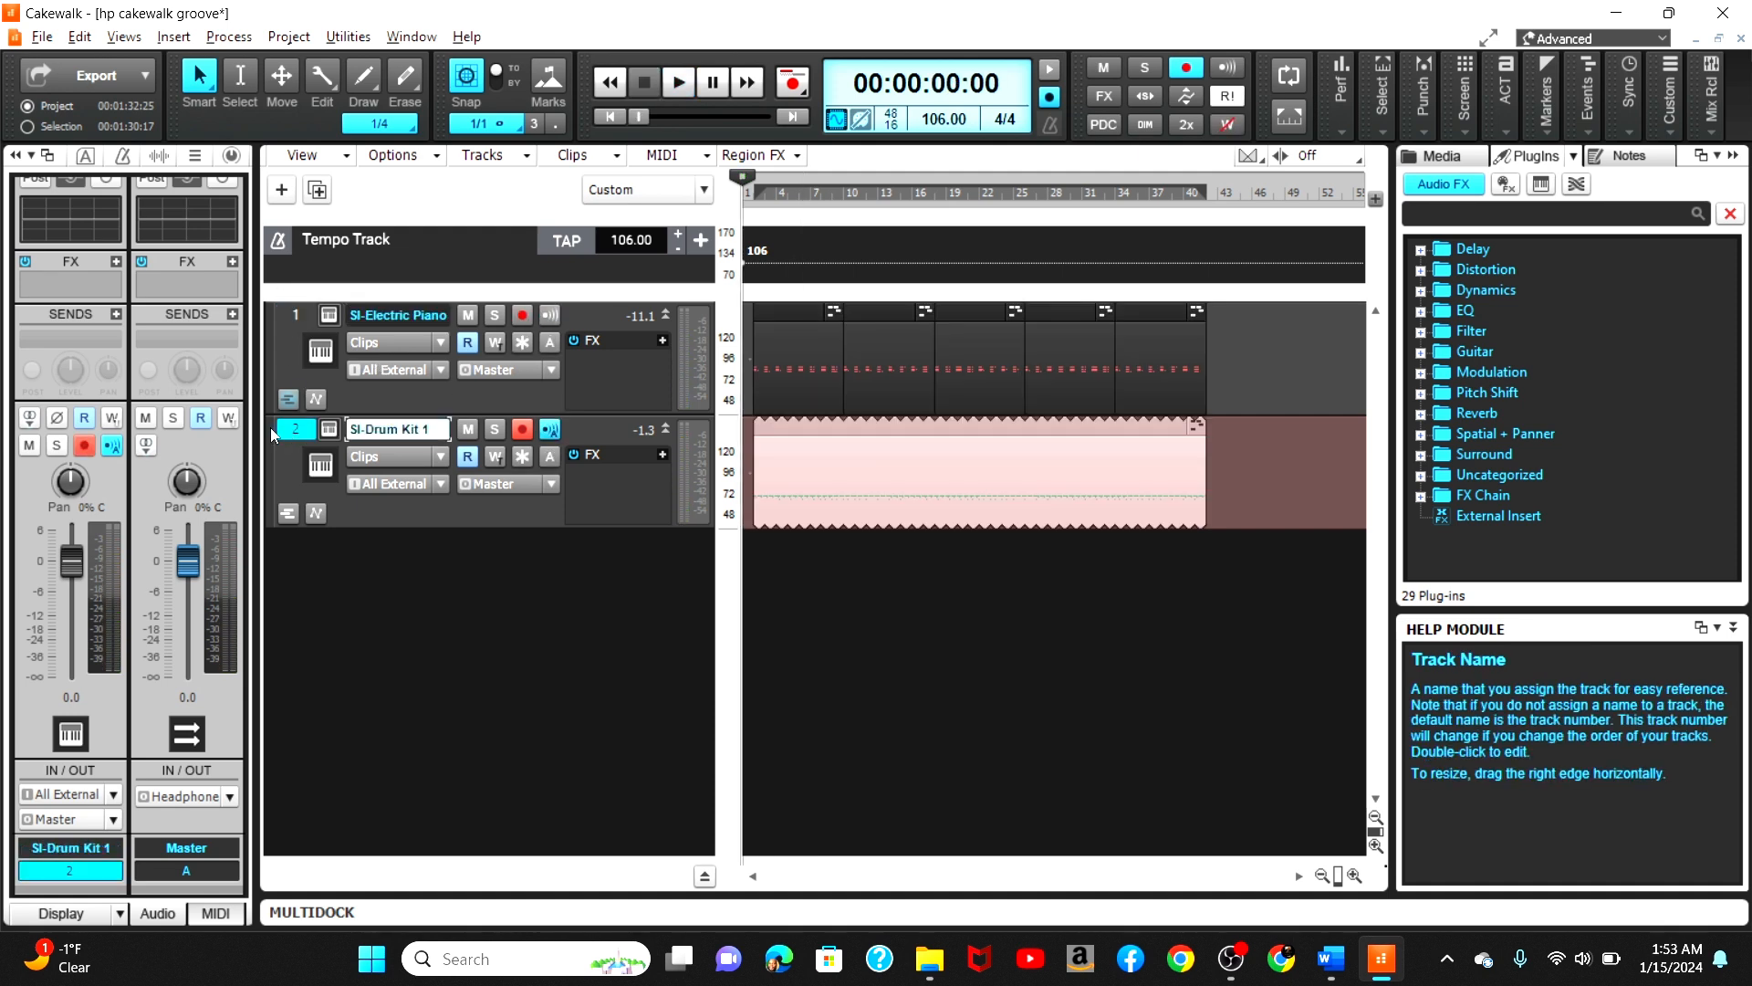
pyautogui.click(85, 444)
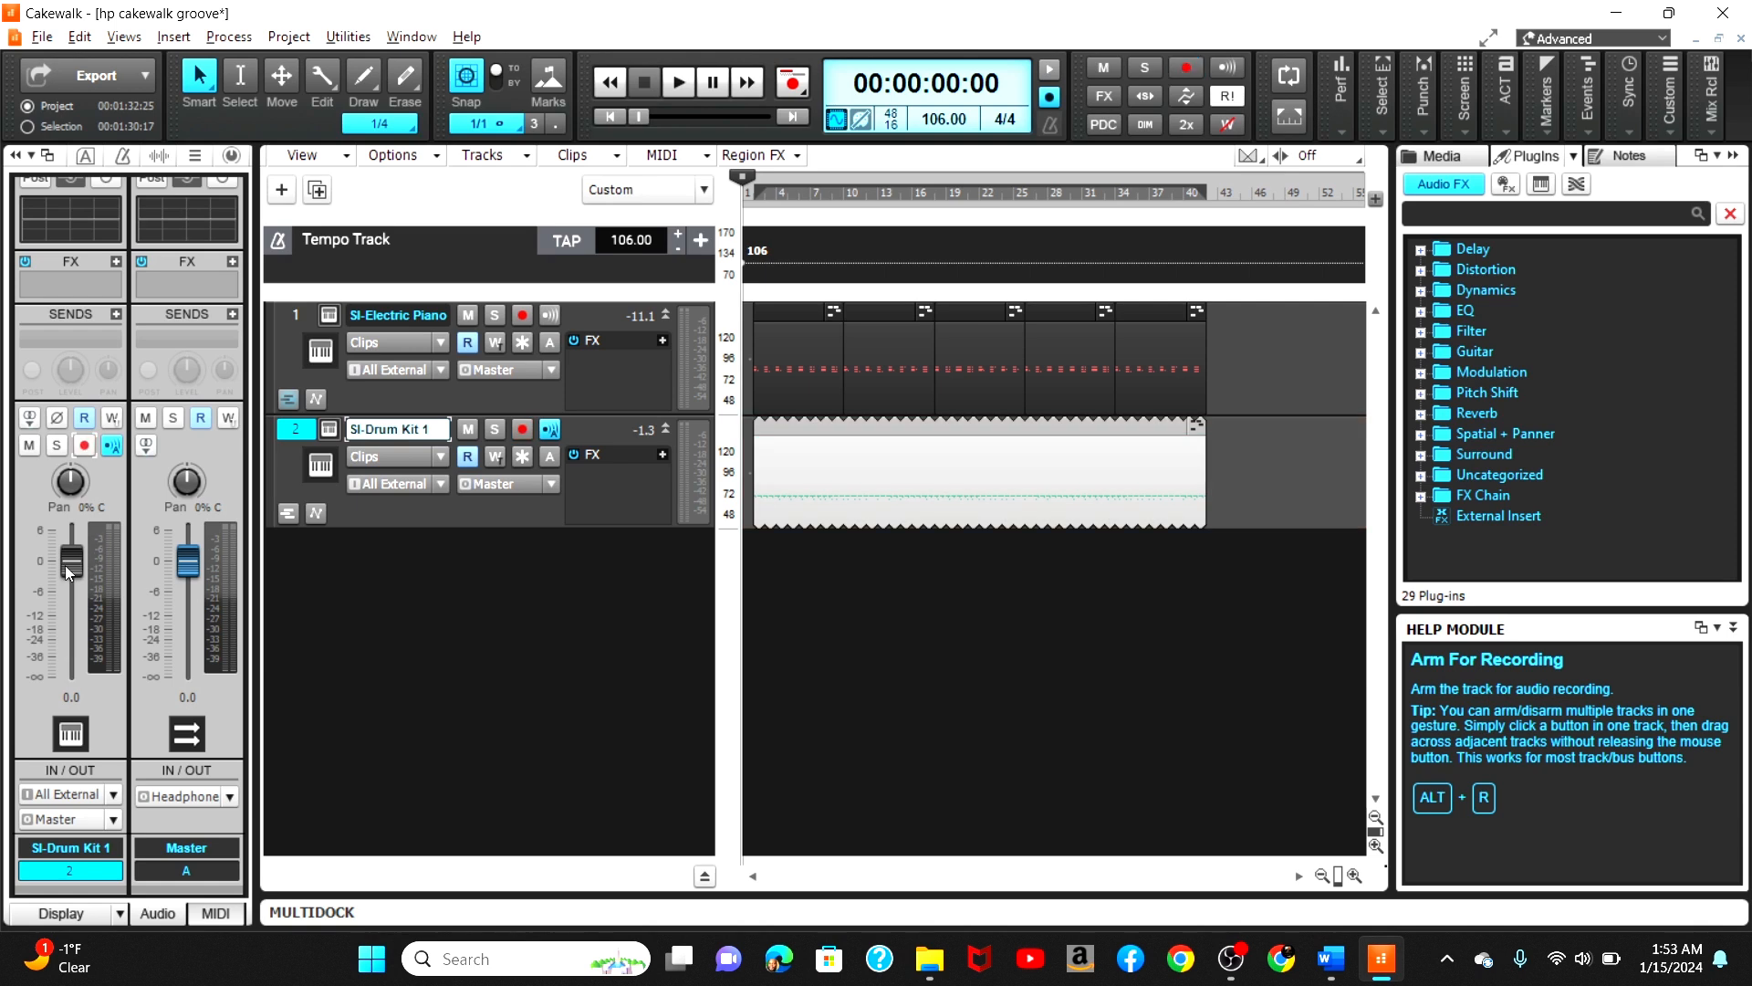
pyautogui.moveTo(67, 566); pyautogui.dragTo(68, 582)
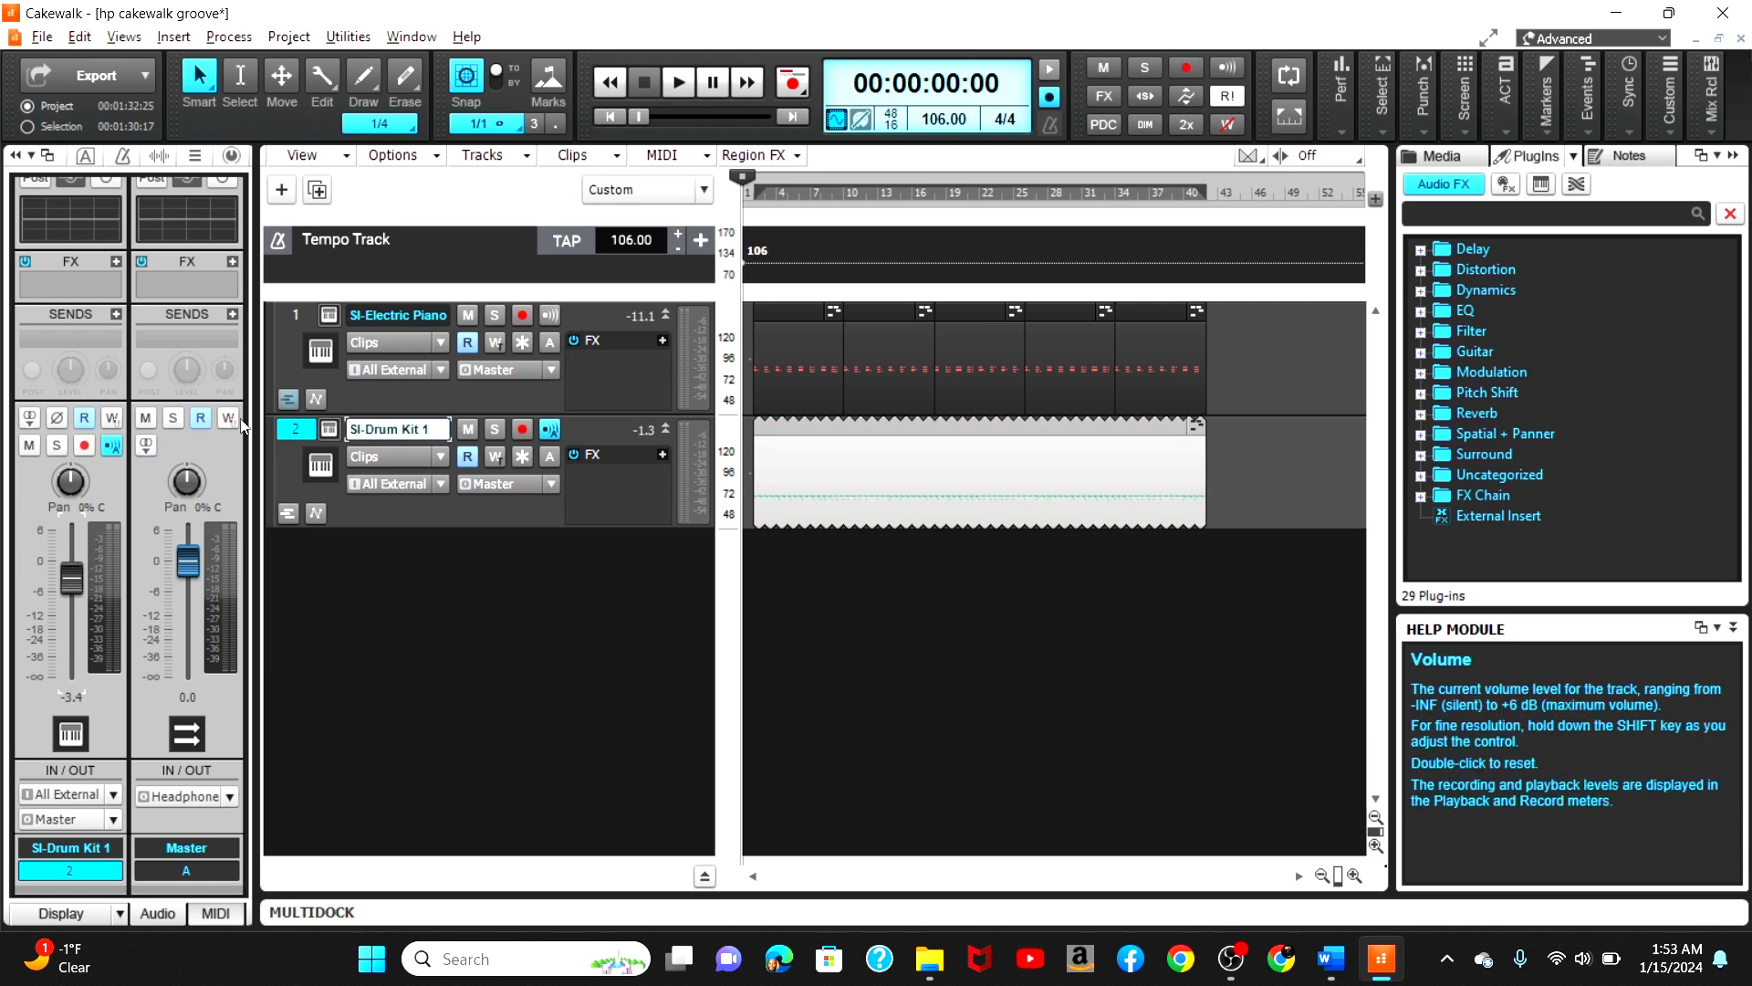
pyautogui.click(285, 316)
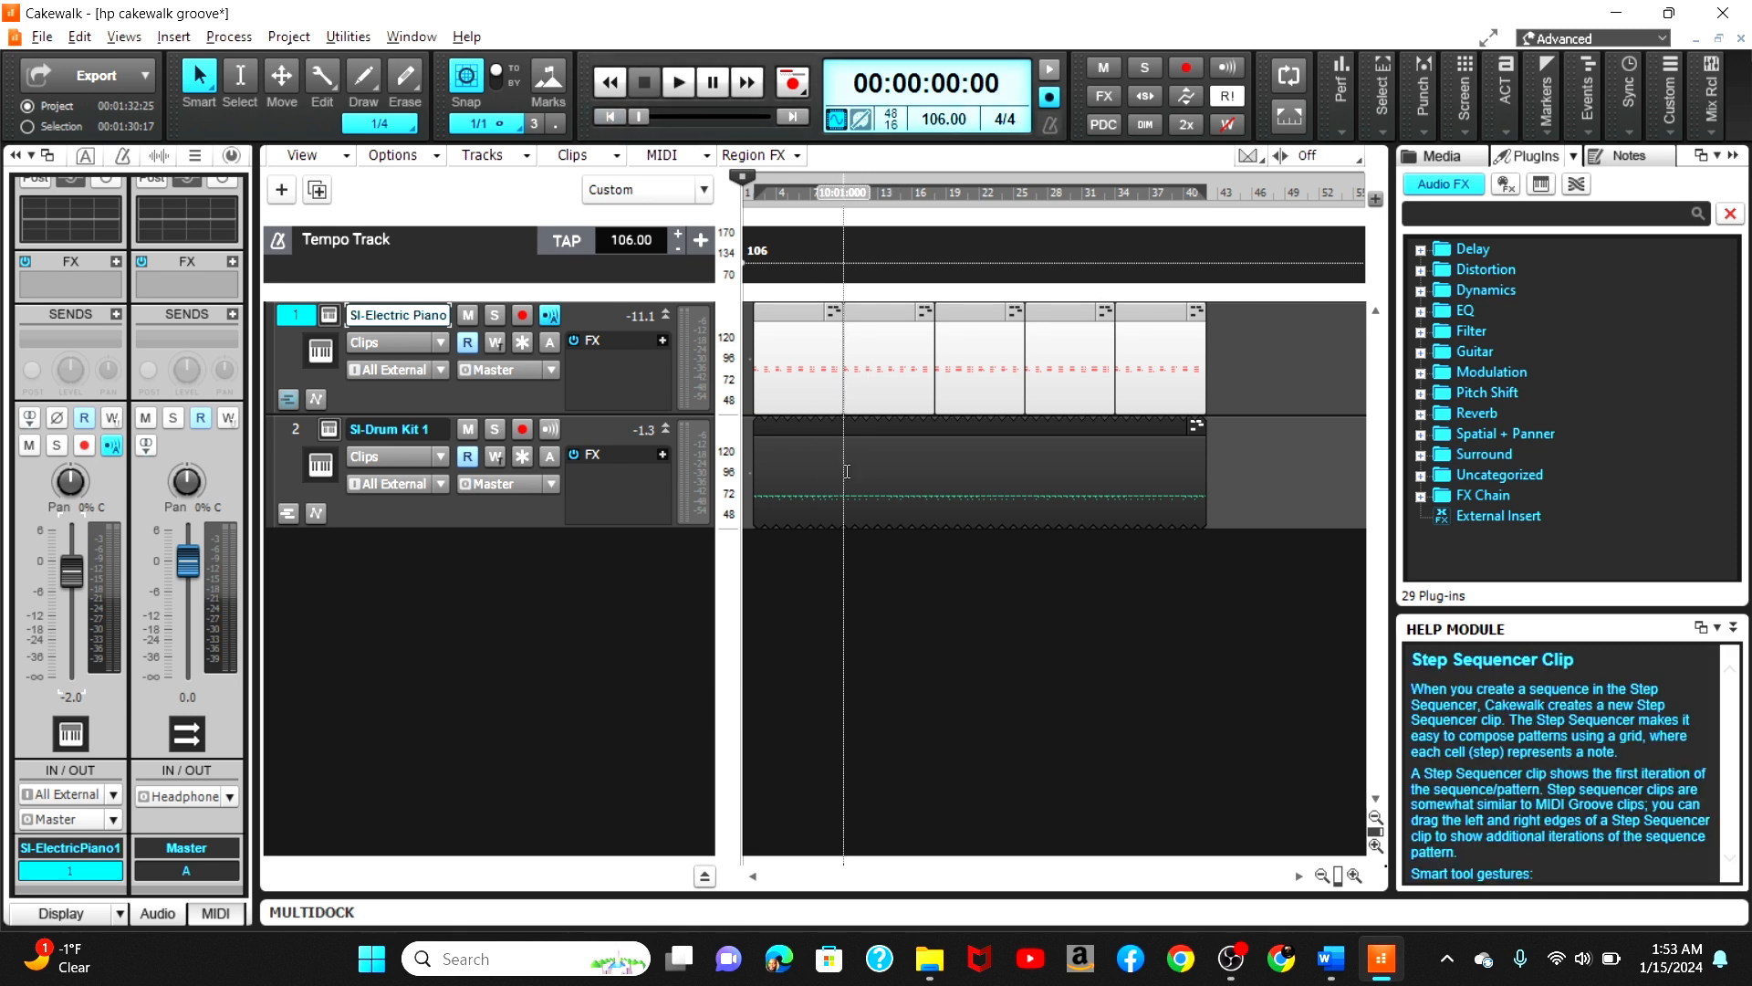
pyautogui.hotkey('ctrl', 's')
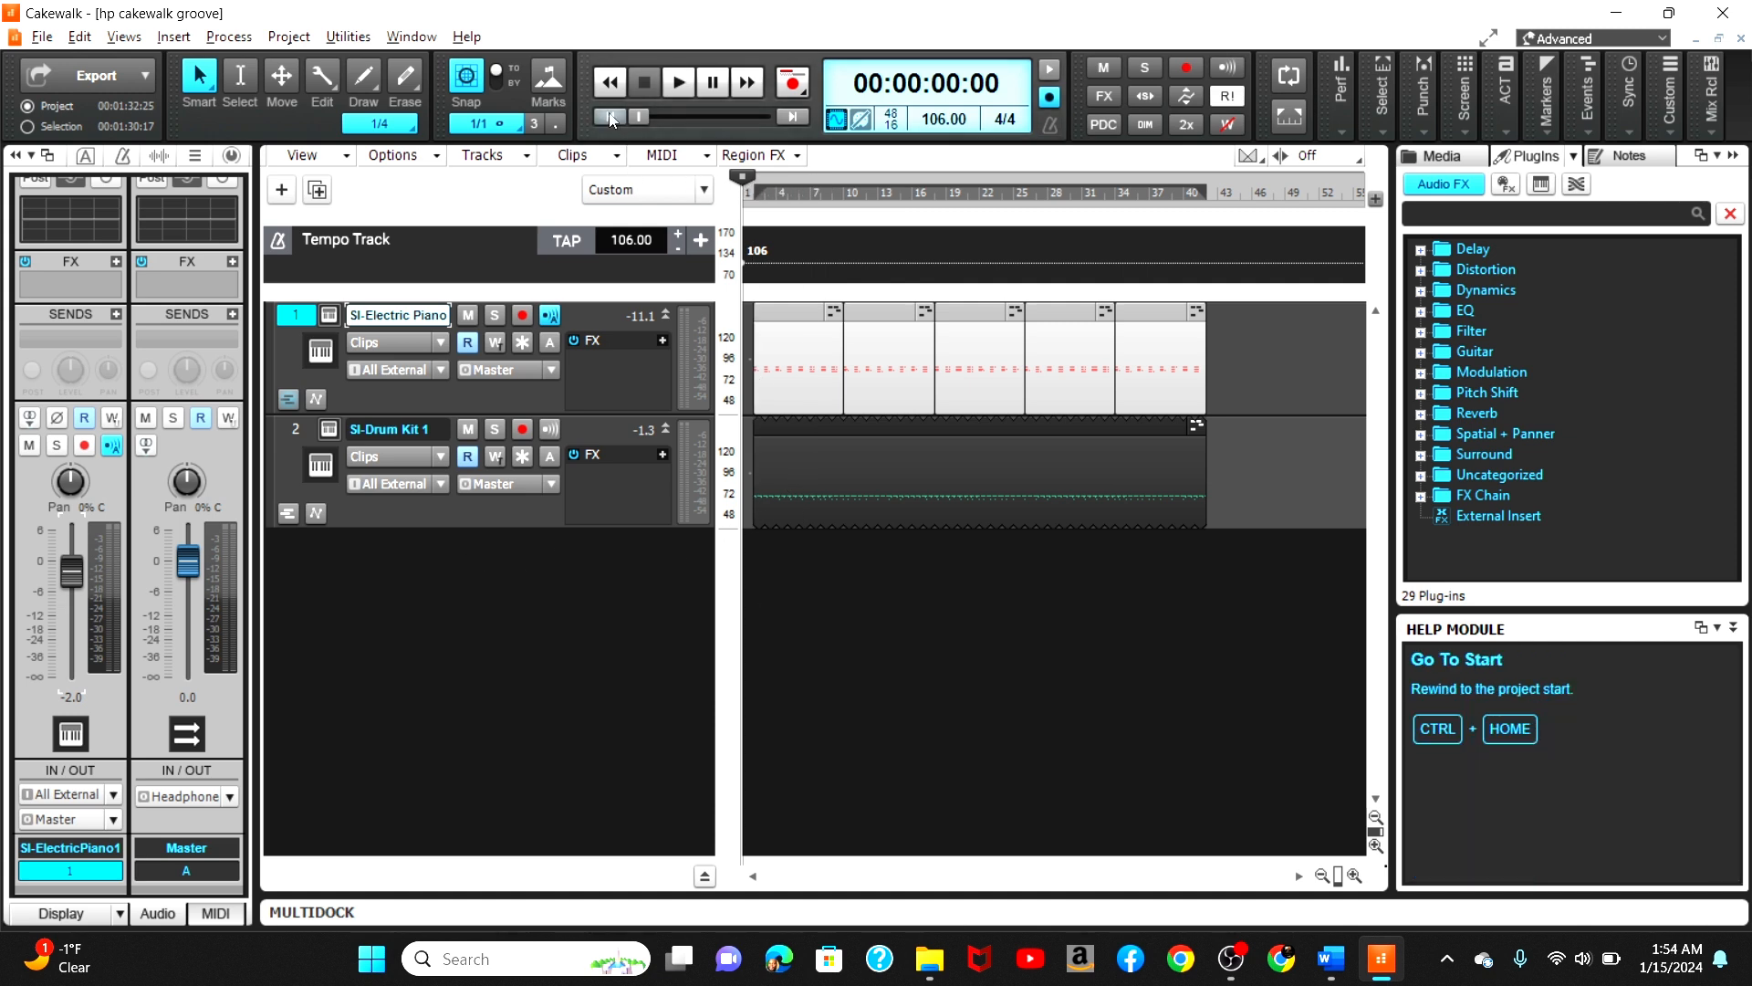
# Step: Insert a new SI-Bass Guitar instrument track
pyautogui.rightClick(380, 588)
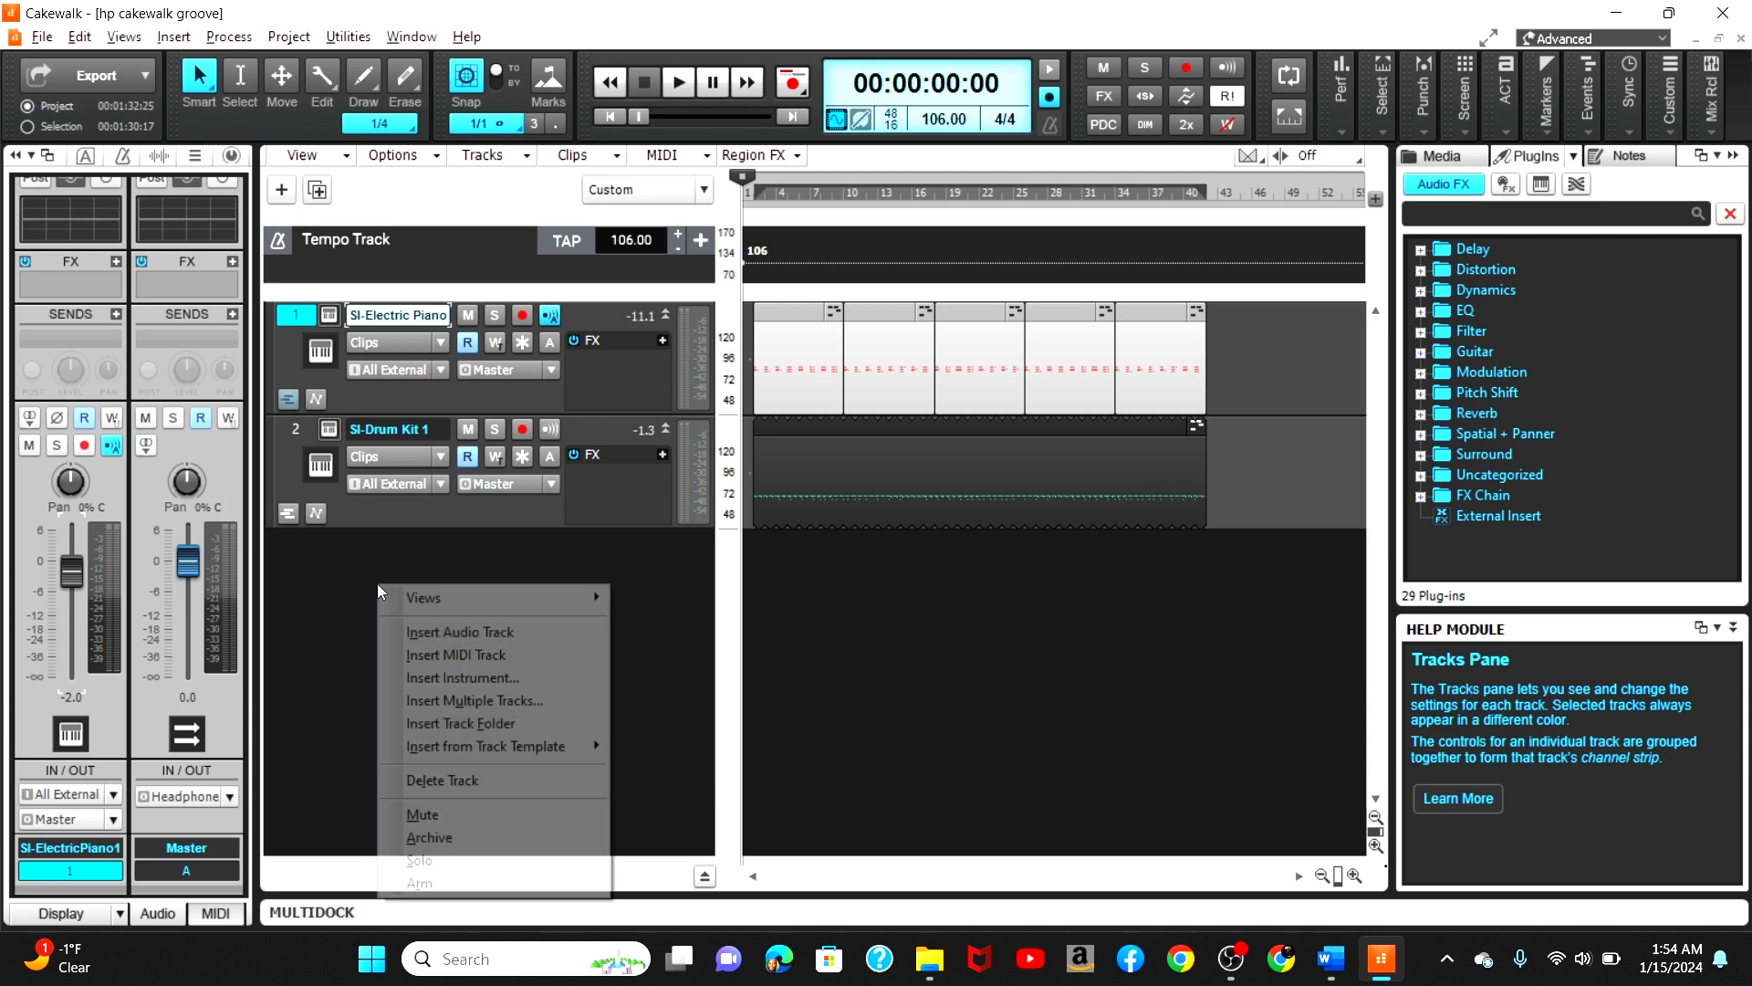
pyautogui.click(505, 679)
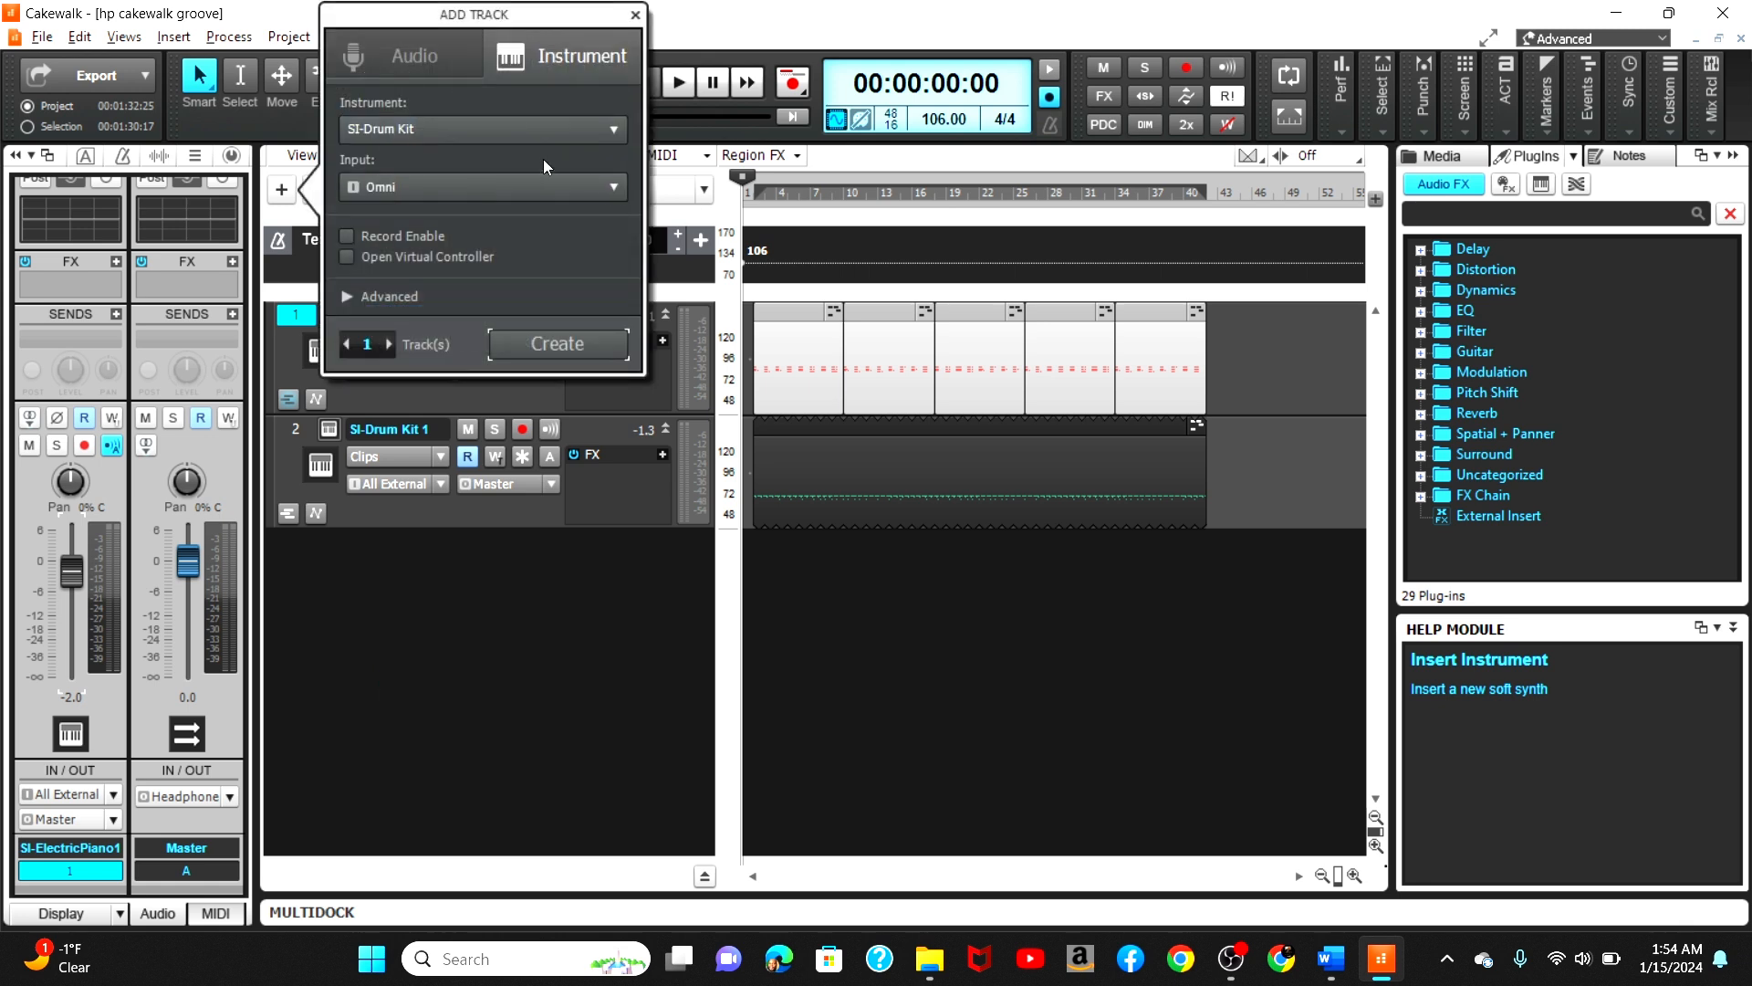
pyautogui.click(604, 138)
pyautogui.moveTo(551, 306)
pyautogui.click(651, 301)
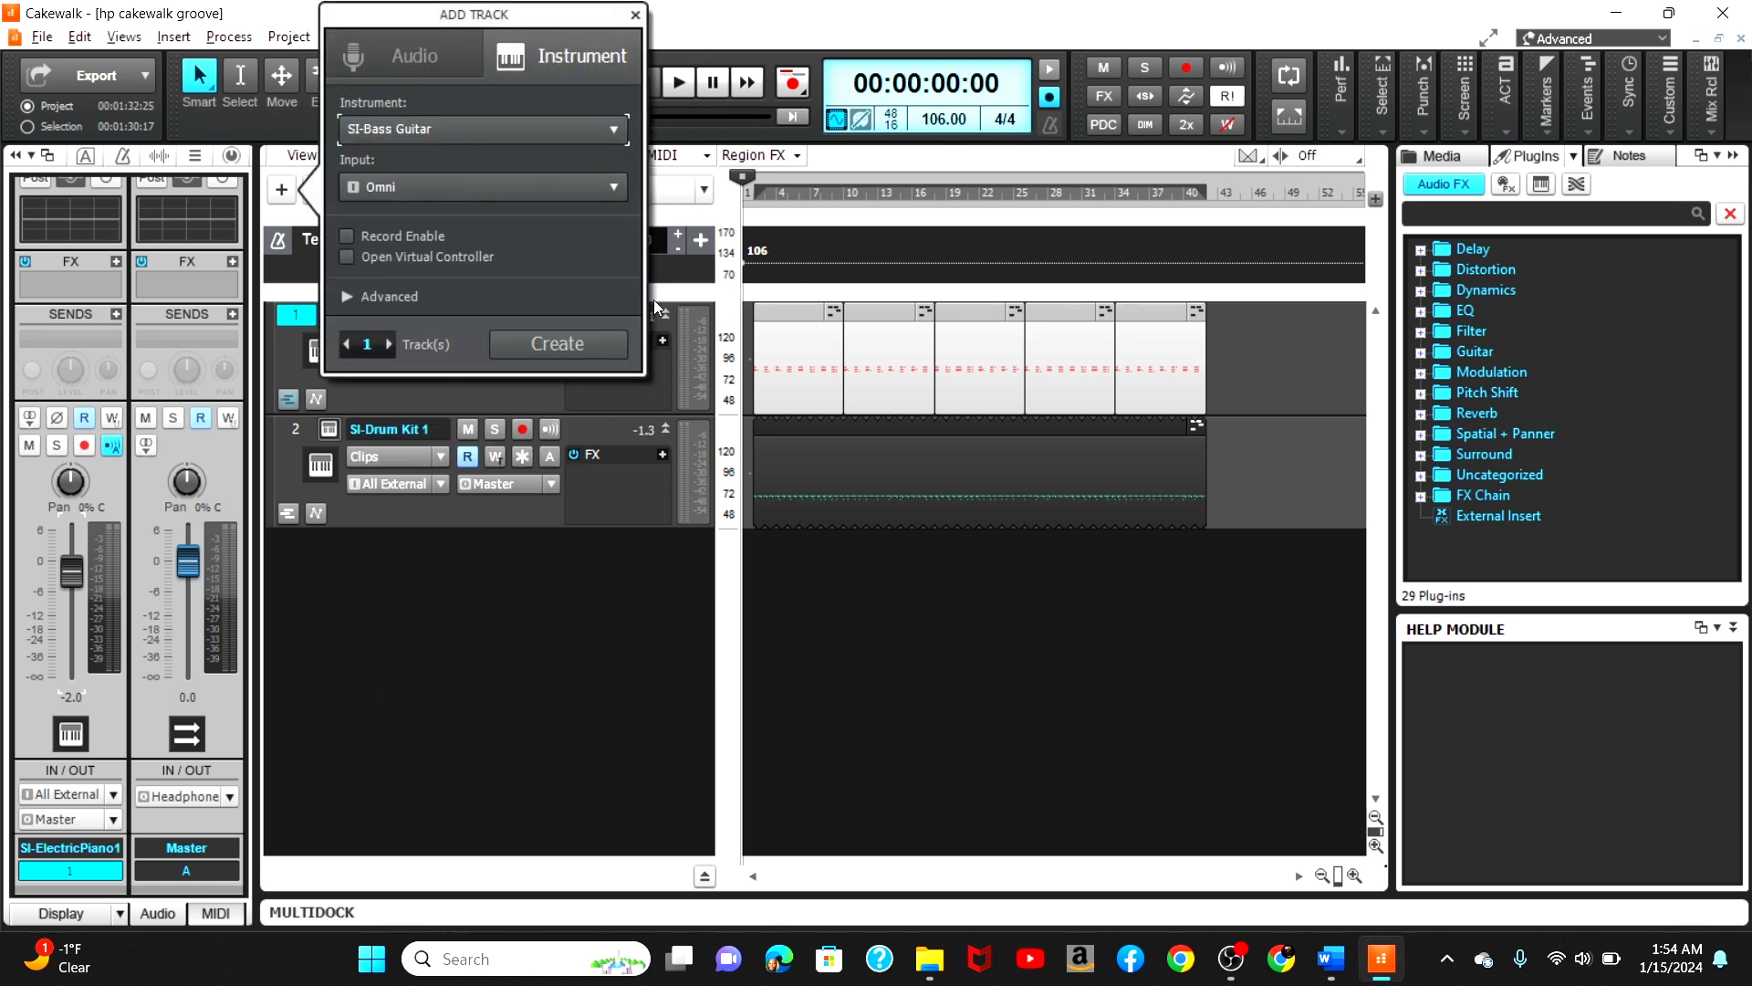
pyautogui.click(574, 349)
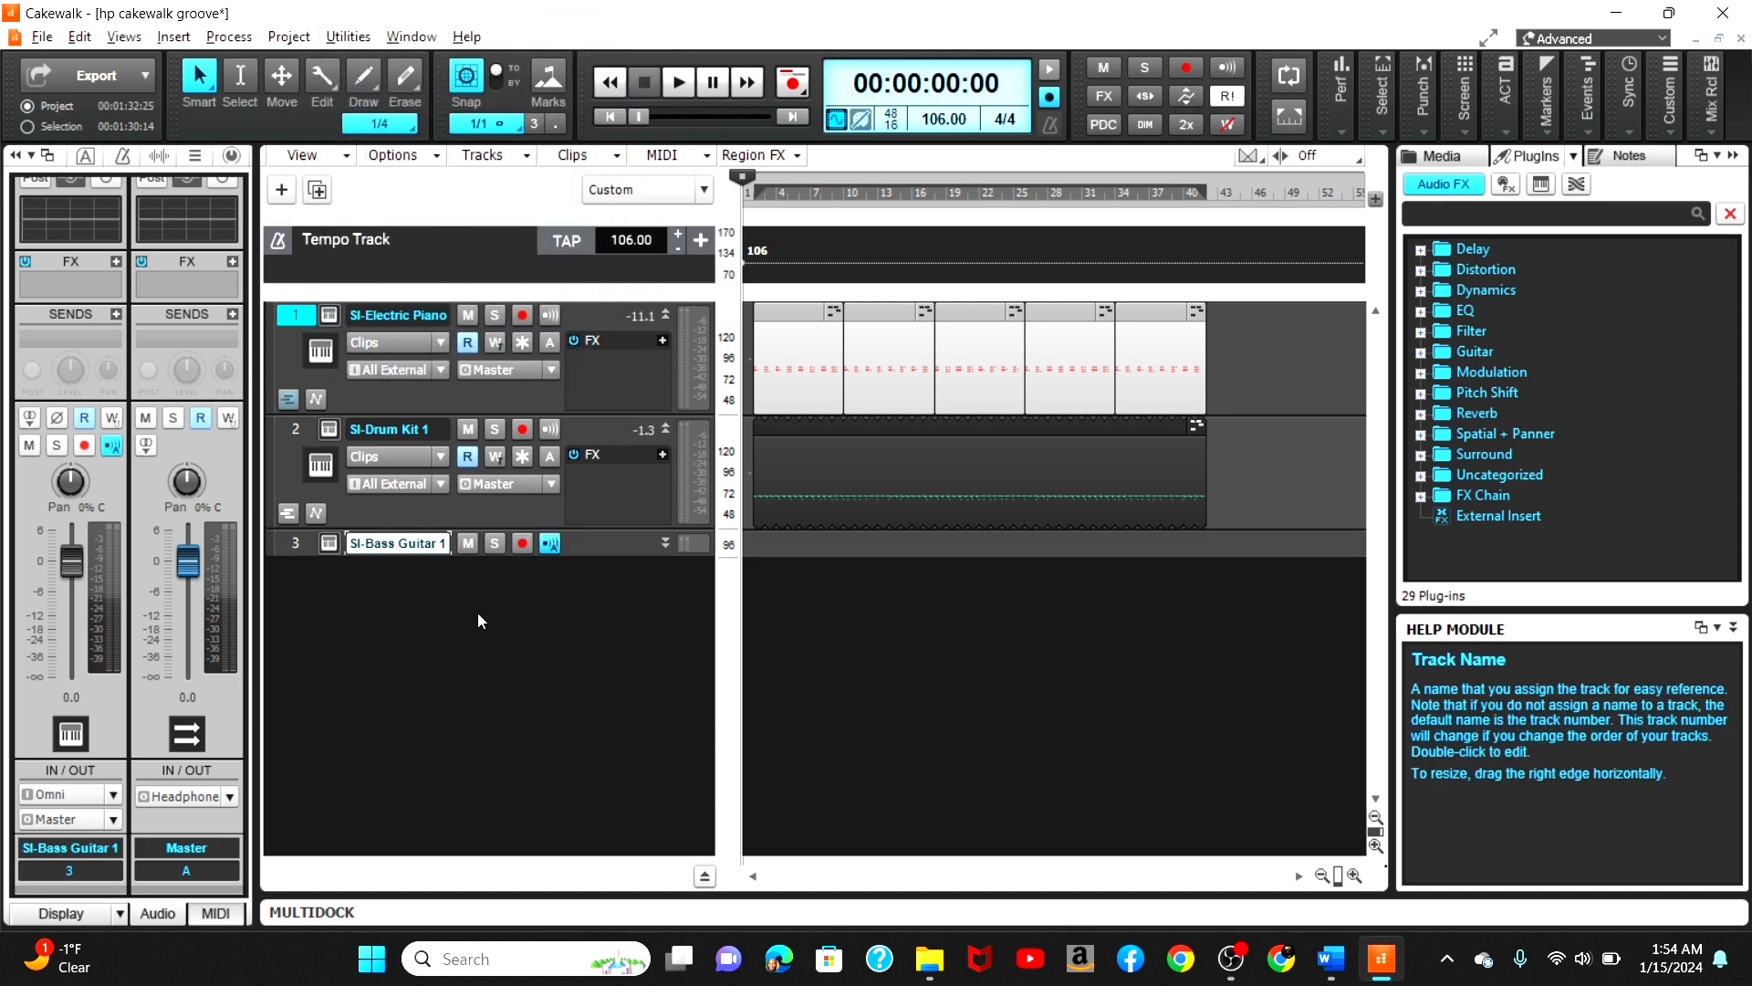
# Step: Open the SI-Bass Guitar instrument's interface to inspect it, then close it
pyautogui.rightClick(672, 518)
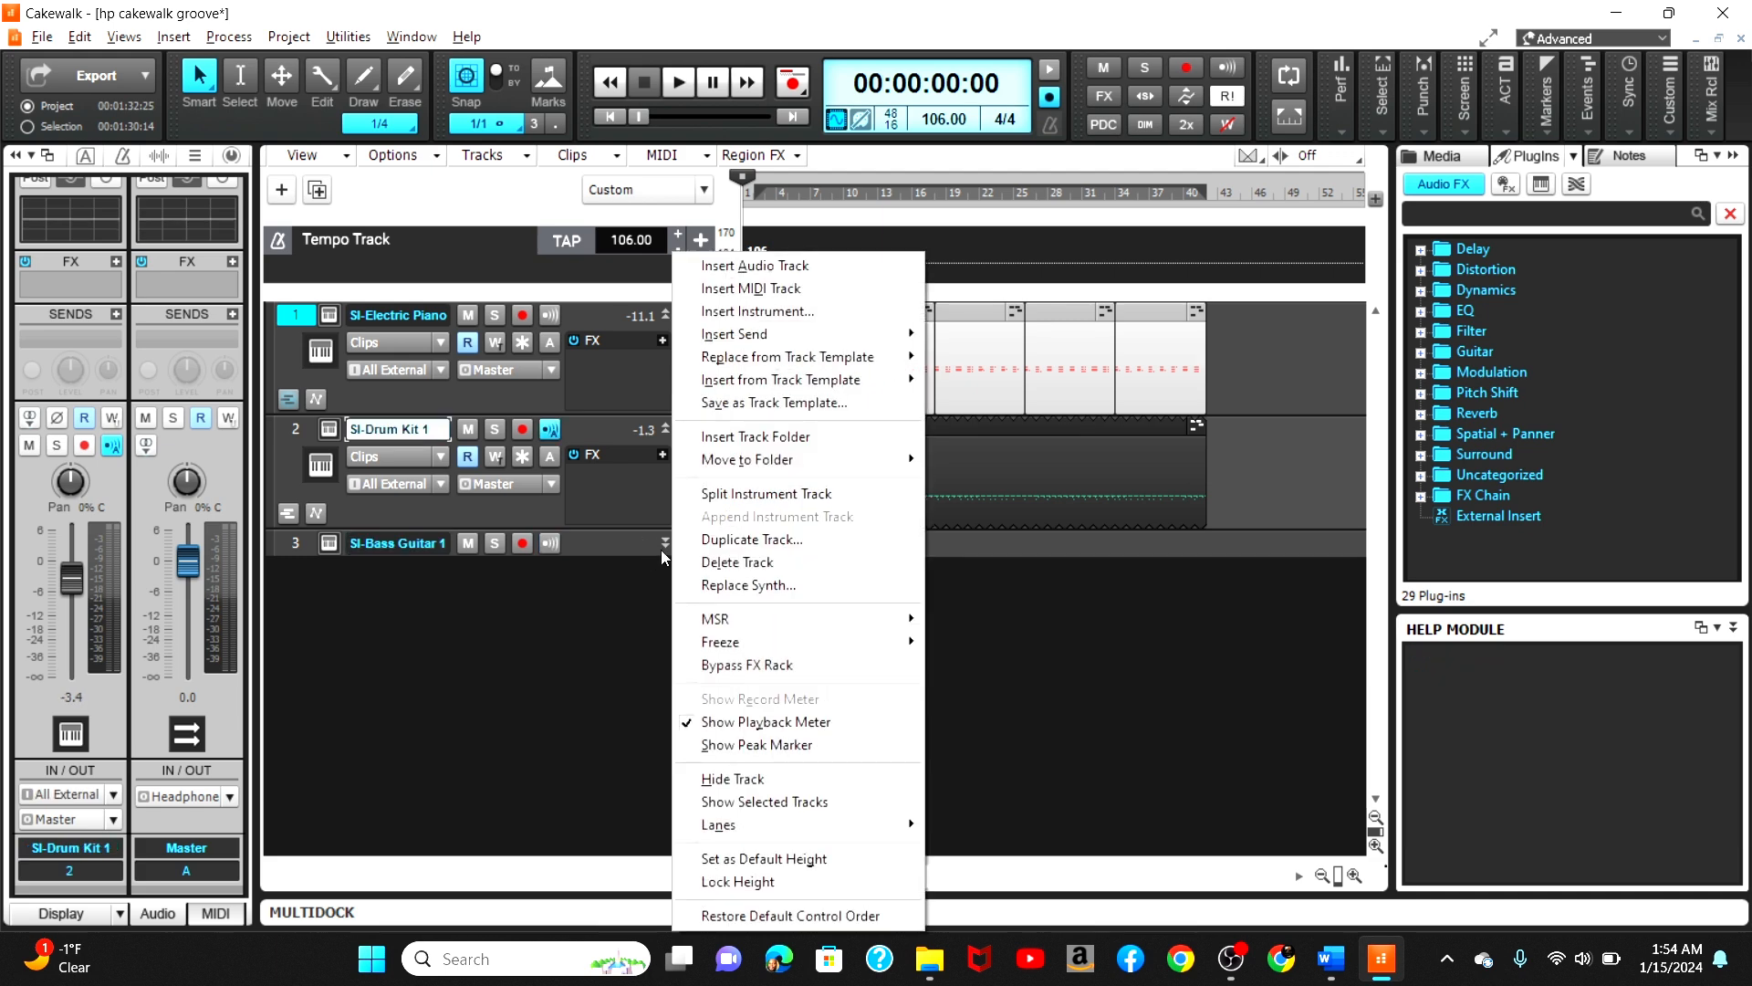
pyautogui.click(660, 550)
pyautogui.rightClick(658, 537)
pyautogui.click(328, 542)
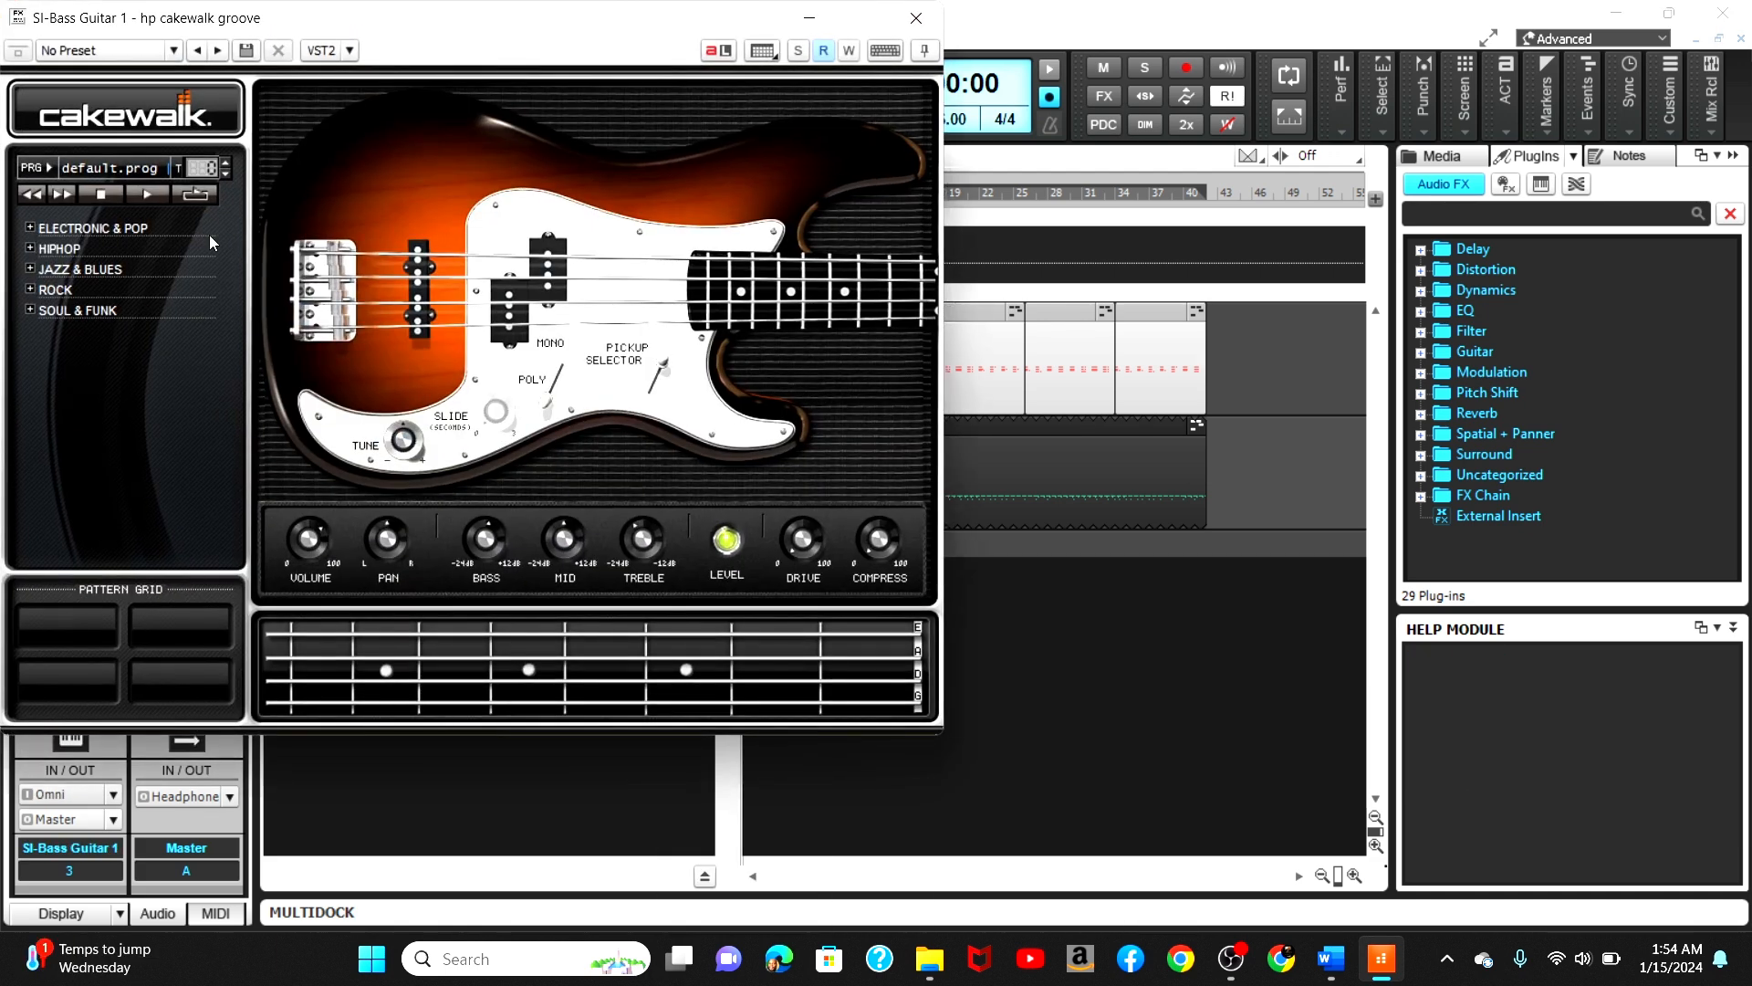
pyautogui.click(900, 29)
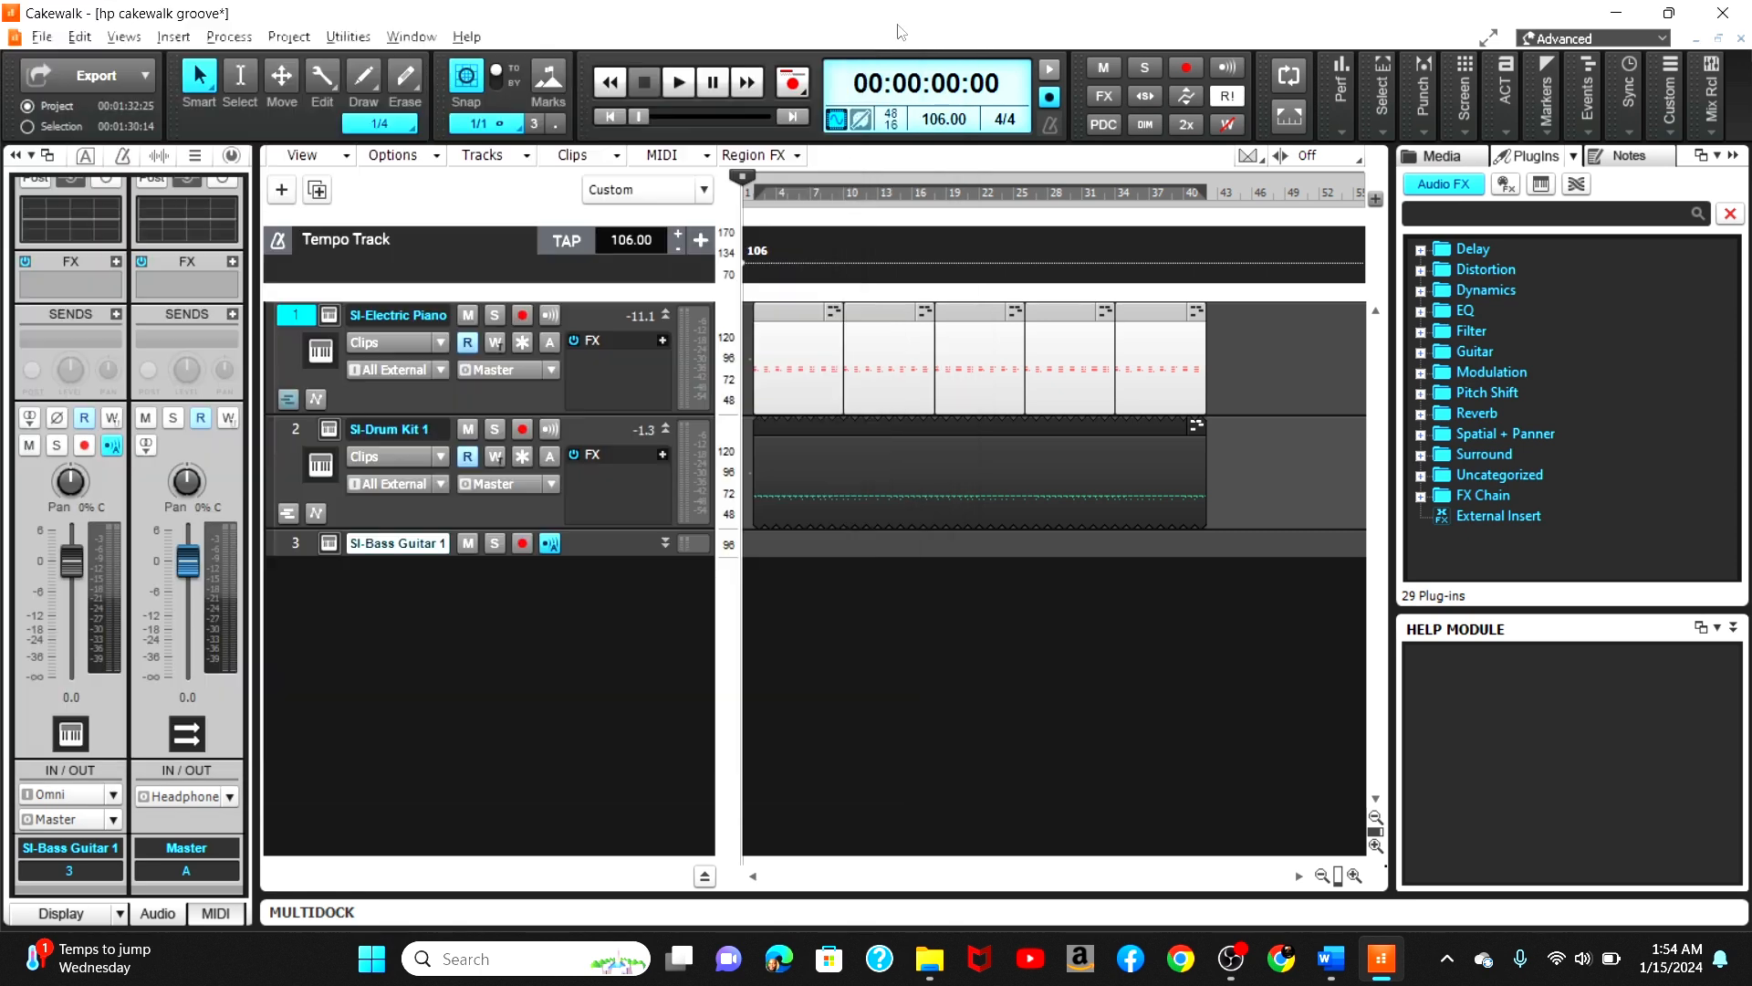
# Step: Arm the SI-Bass Guitar track for recording, expand its track strip, and open the Virtual Controller
pyautogui.click(524, 543)
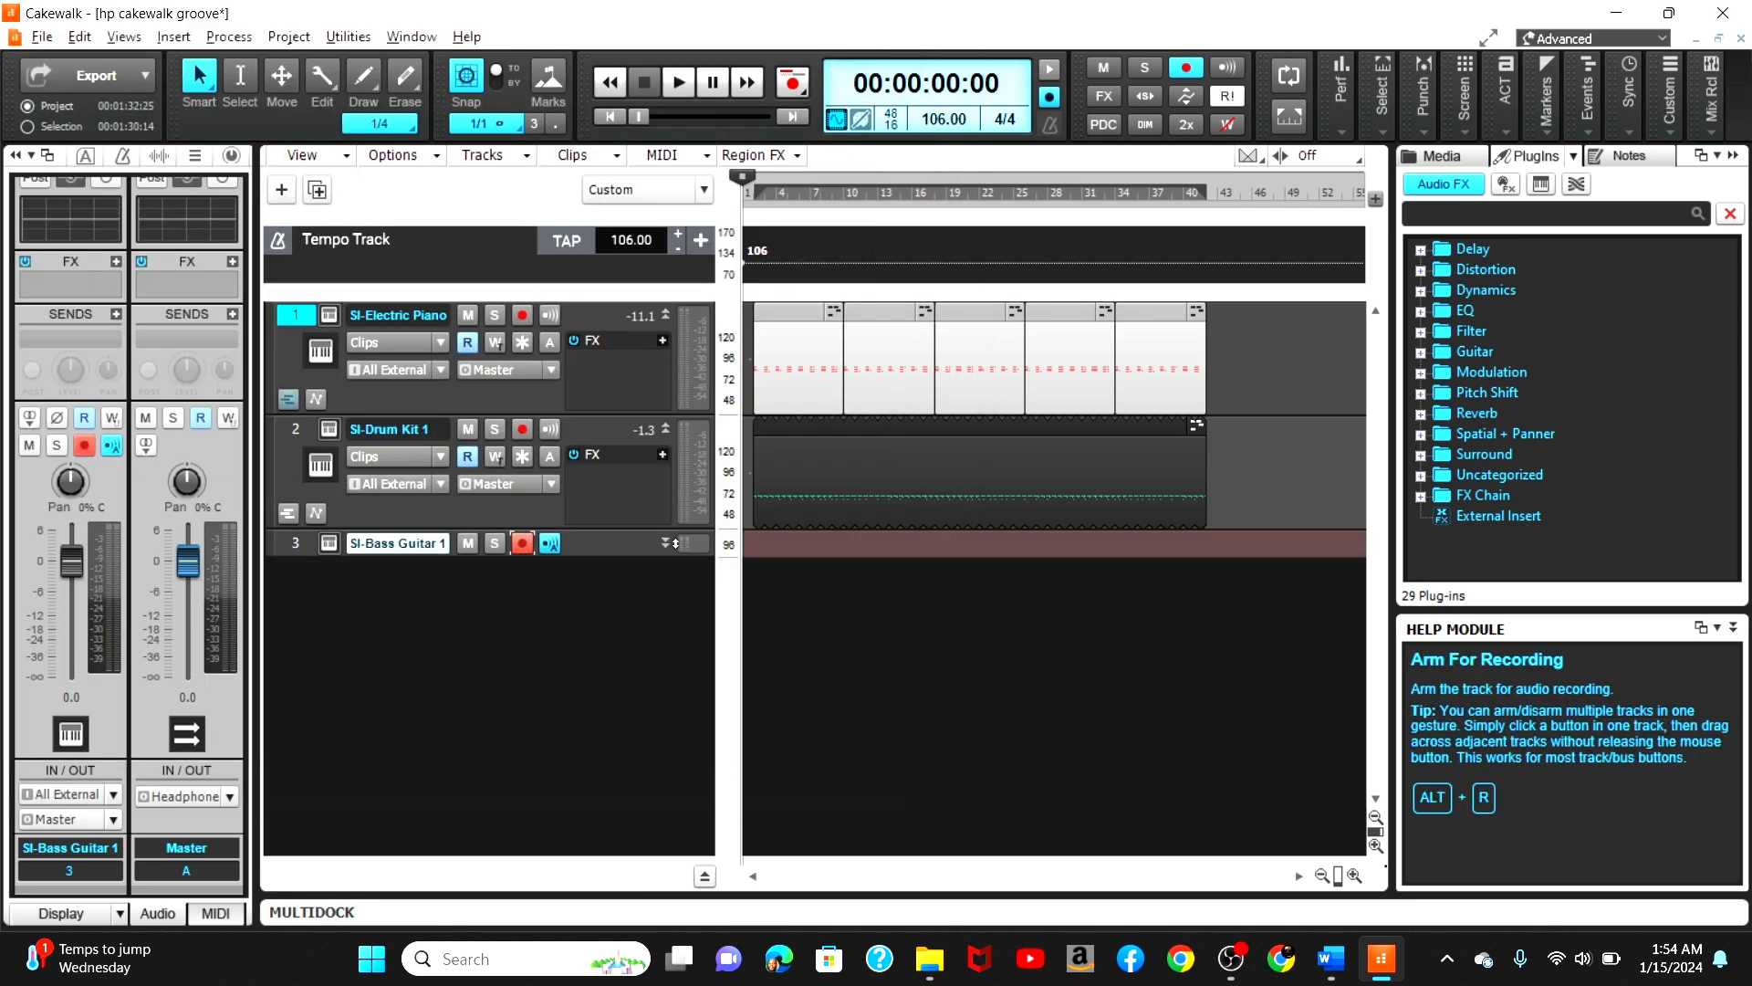
pyautogui.click(663, 543)
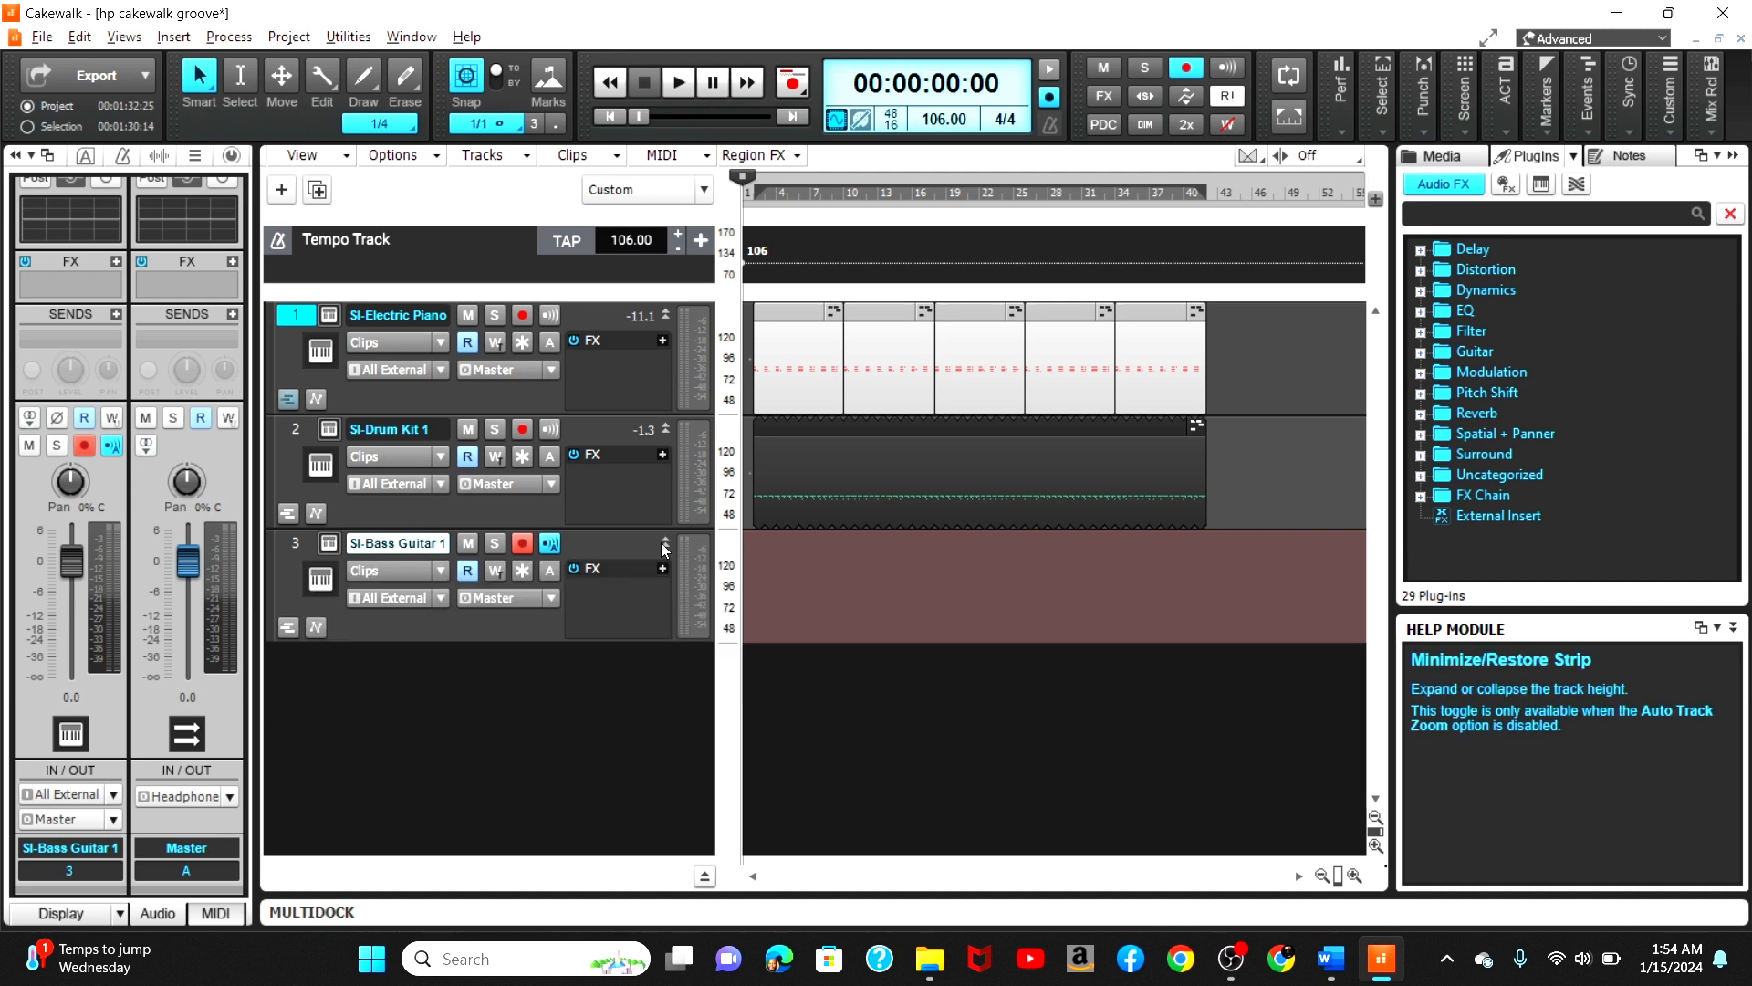
pyautogui.hotkey('alt', '0')
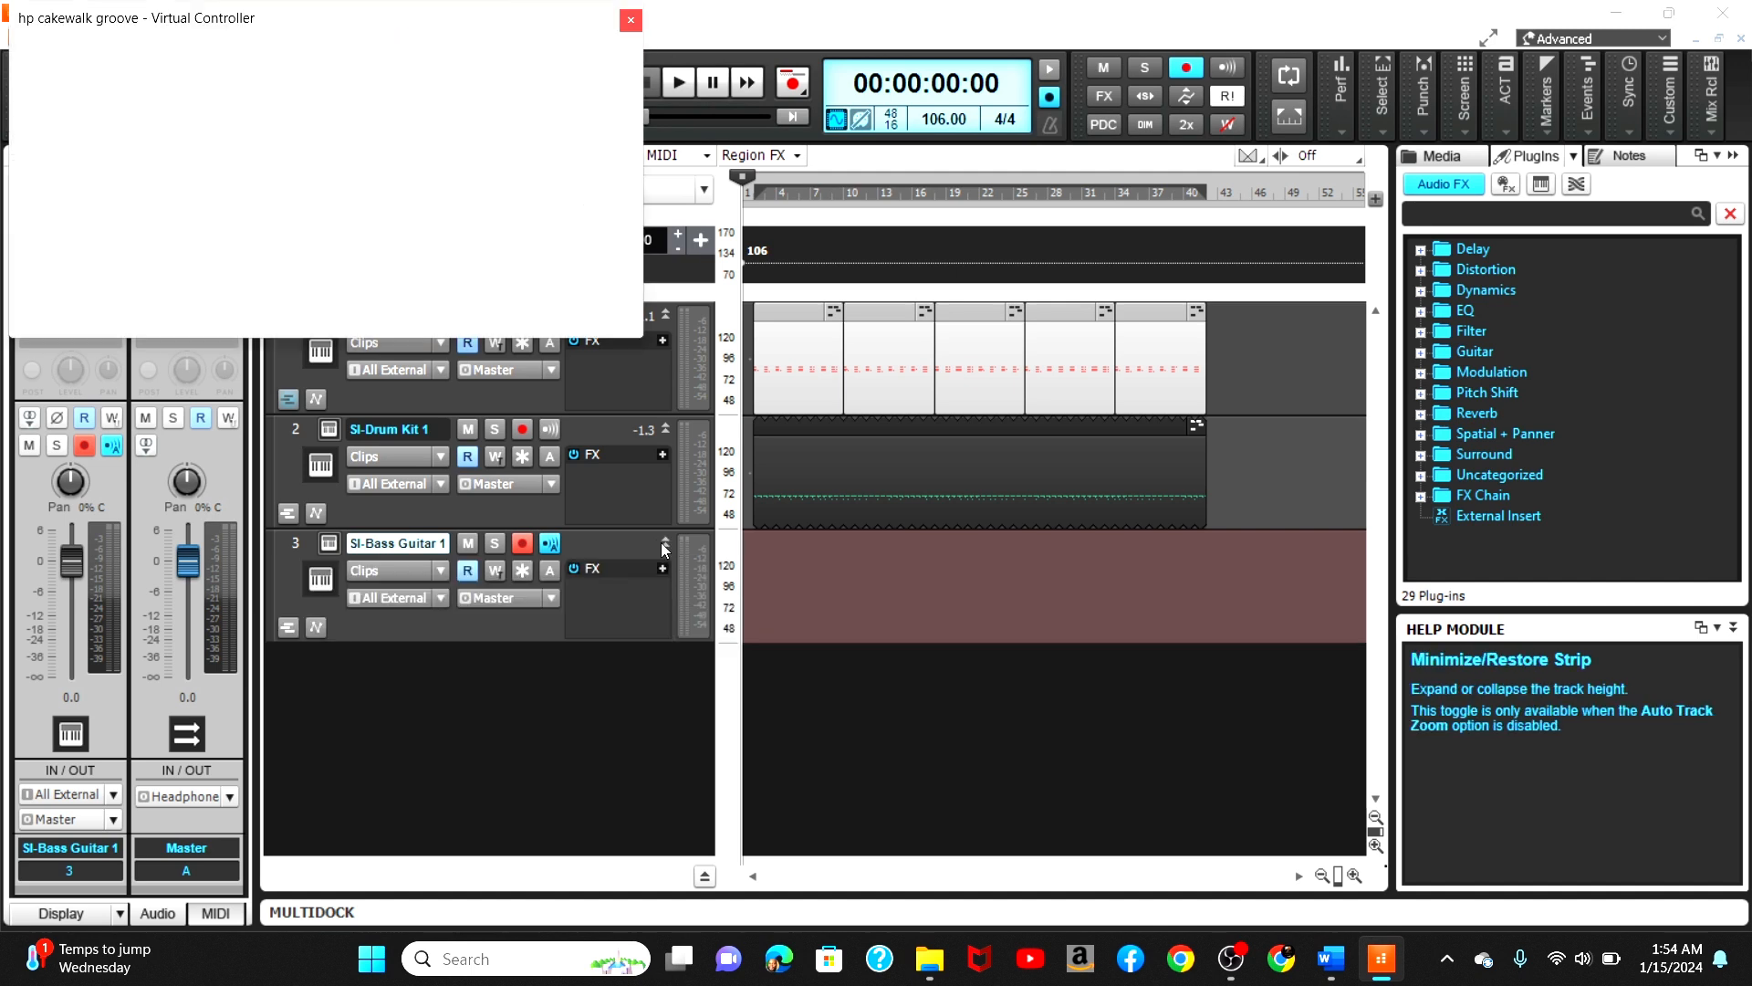
# Step: Rehearse a bass line on the Virtual Controller keys while the project plays back, without recording
pyautogui.press('a')
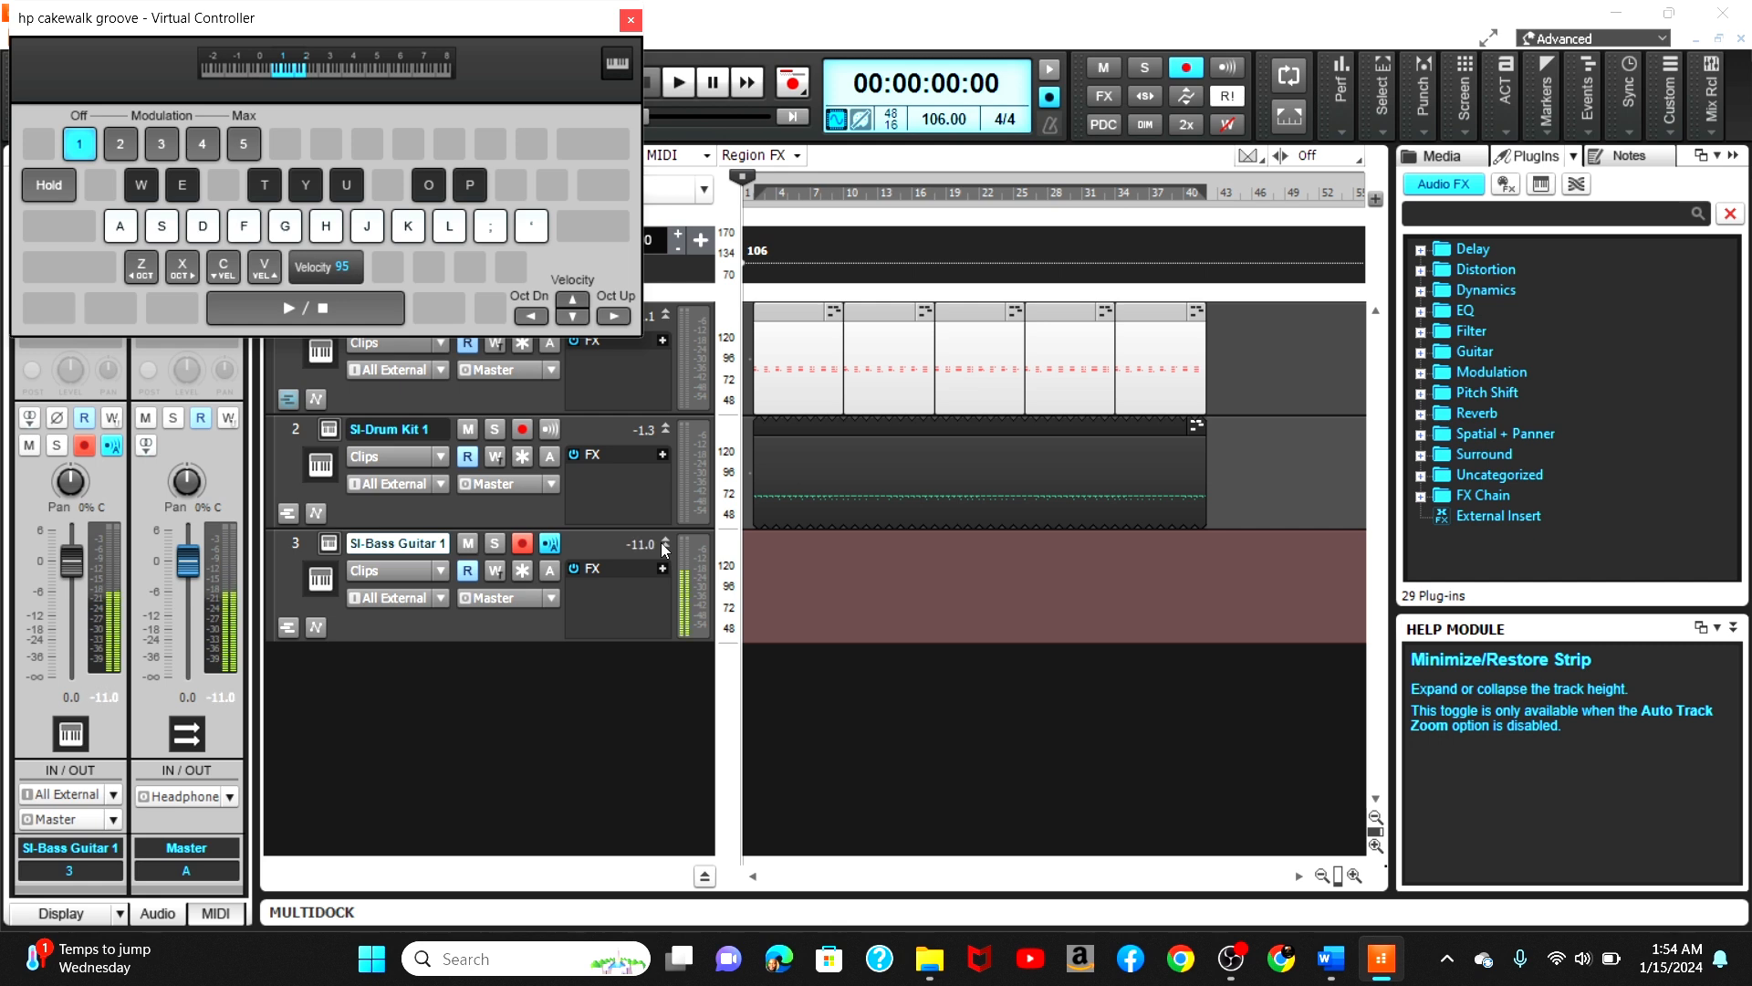
pyautogui.press('a')
pyautogui.press('space')
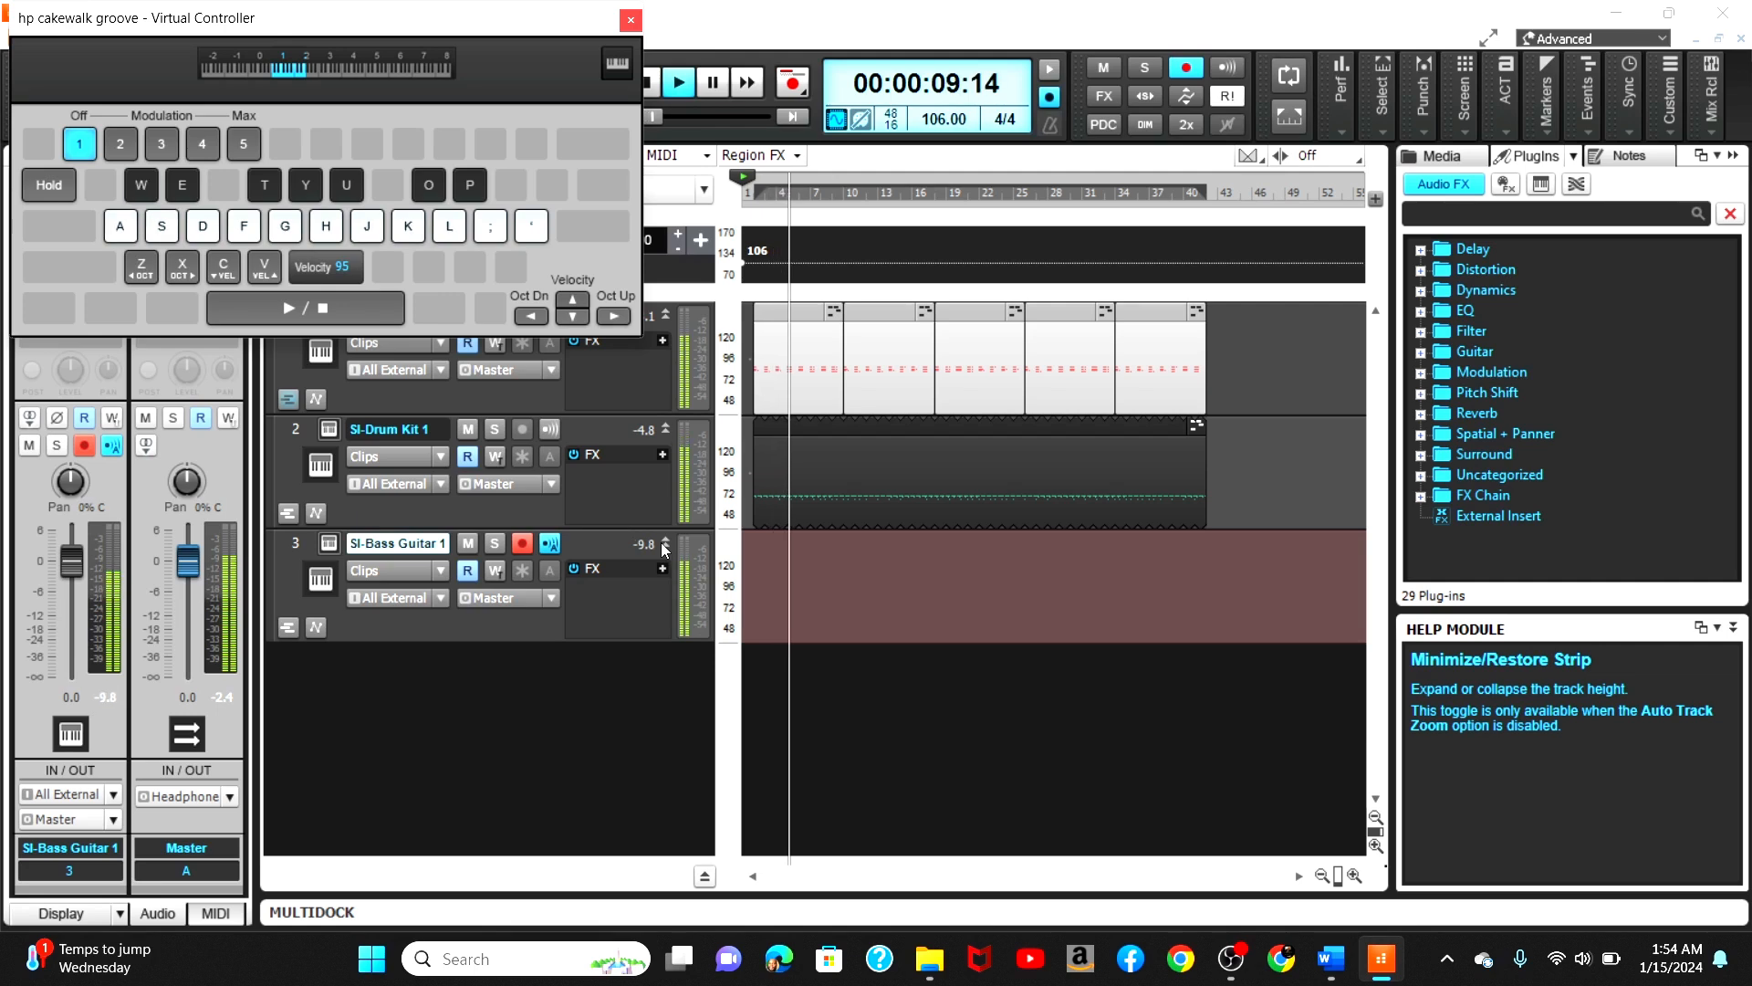
pyautogui.press('o')
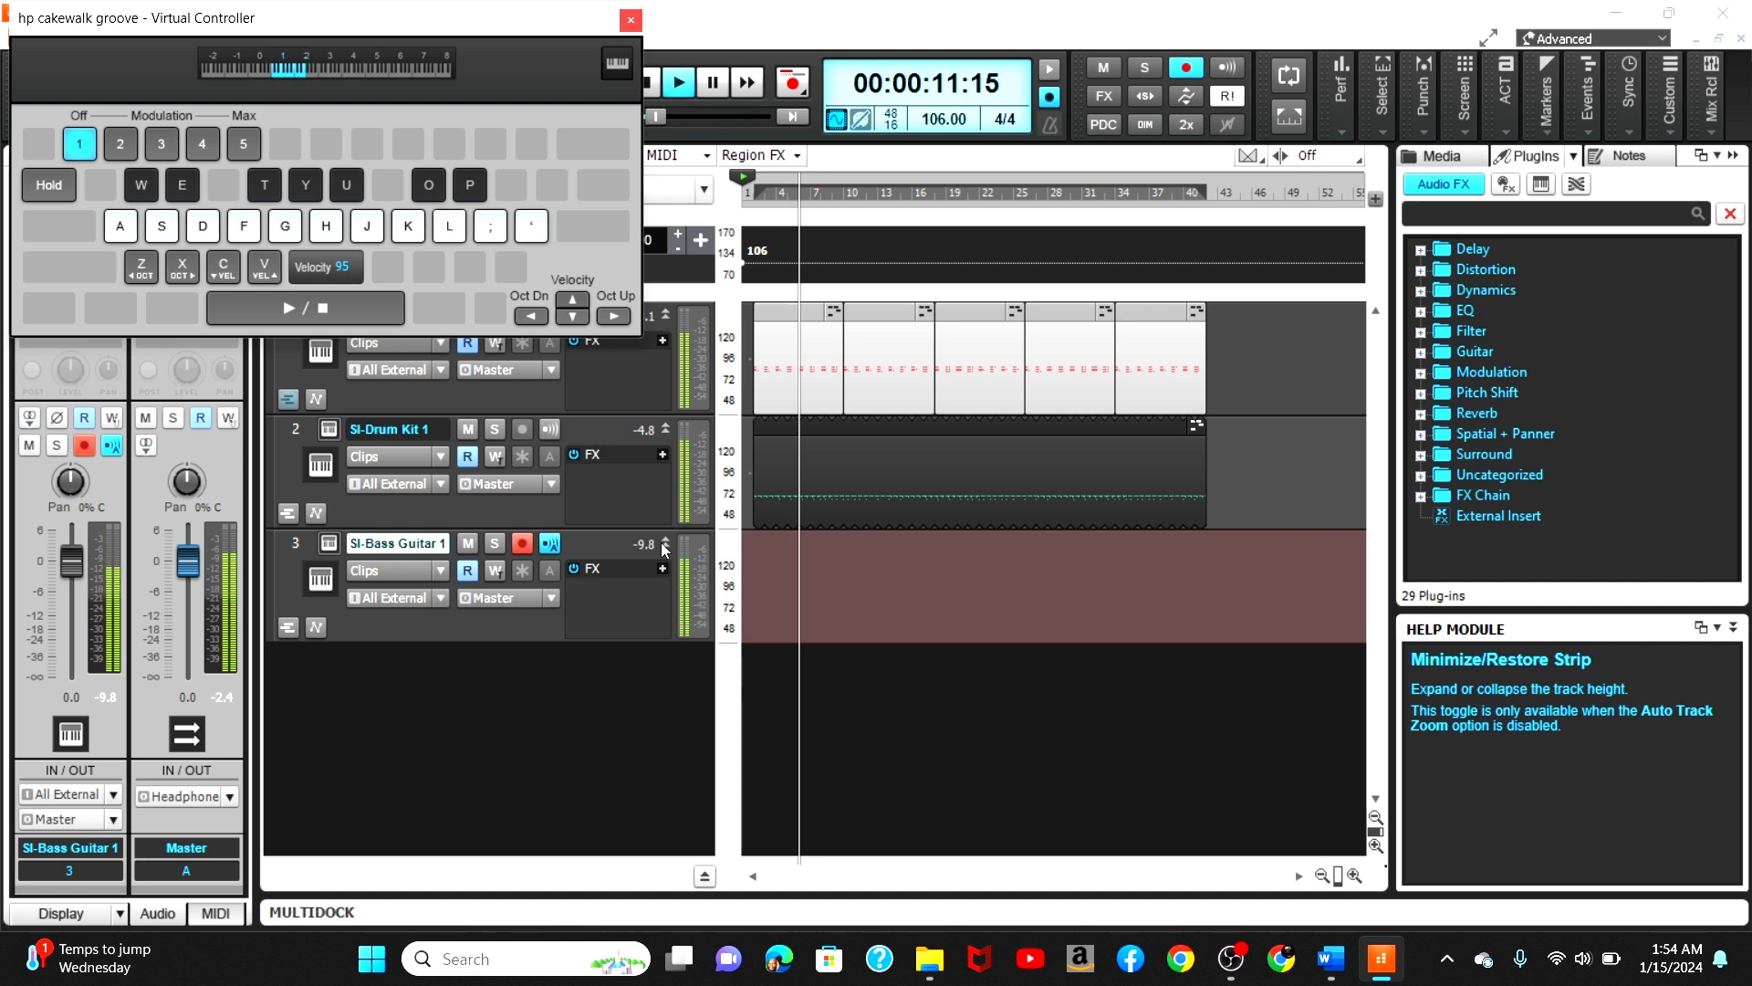
pyautogui.press('o')
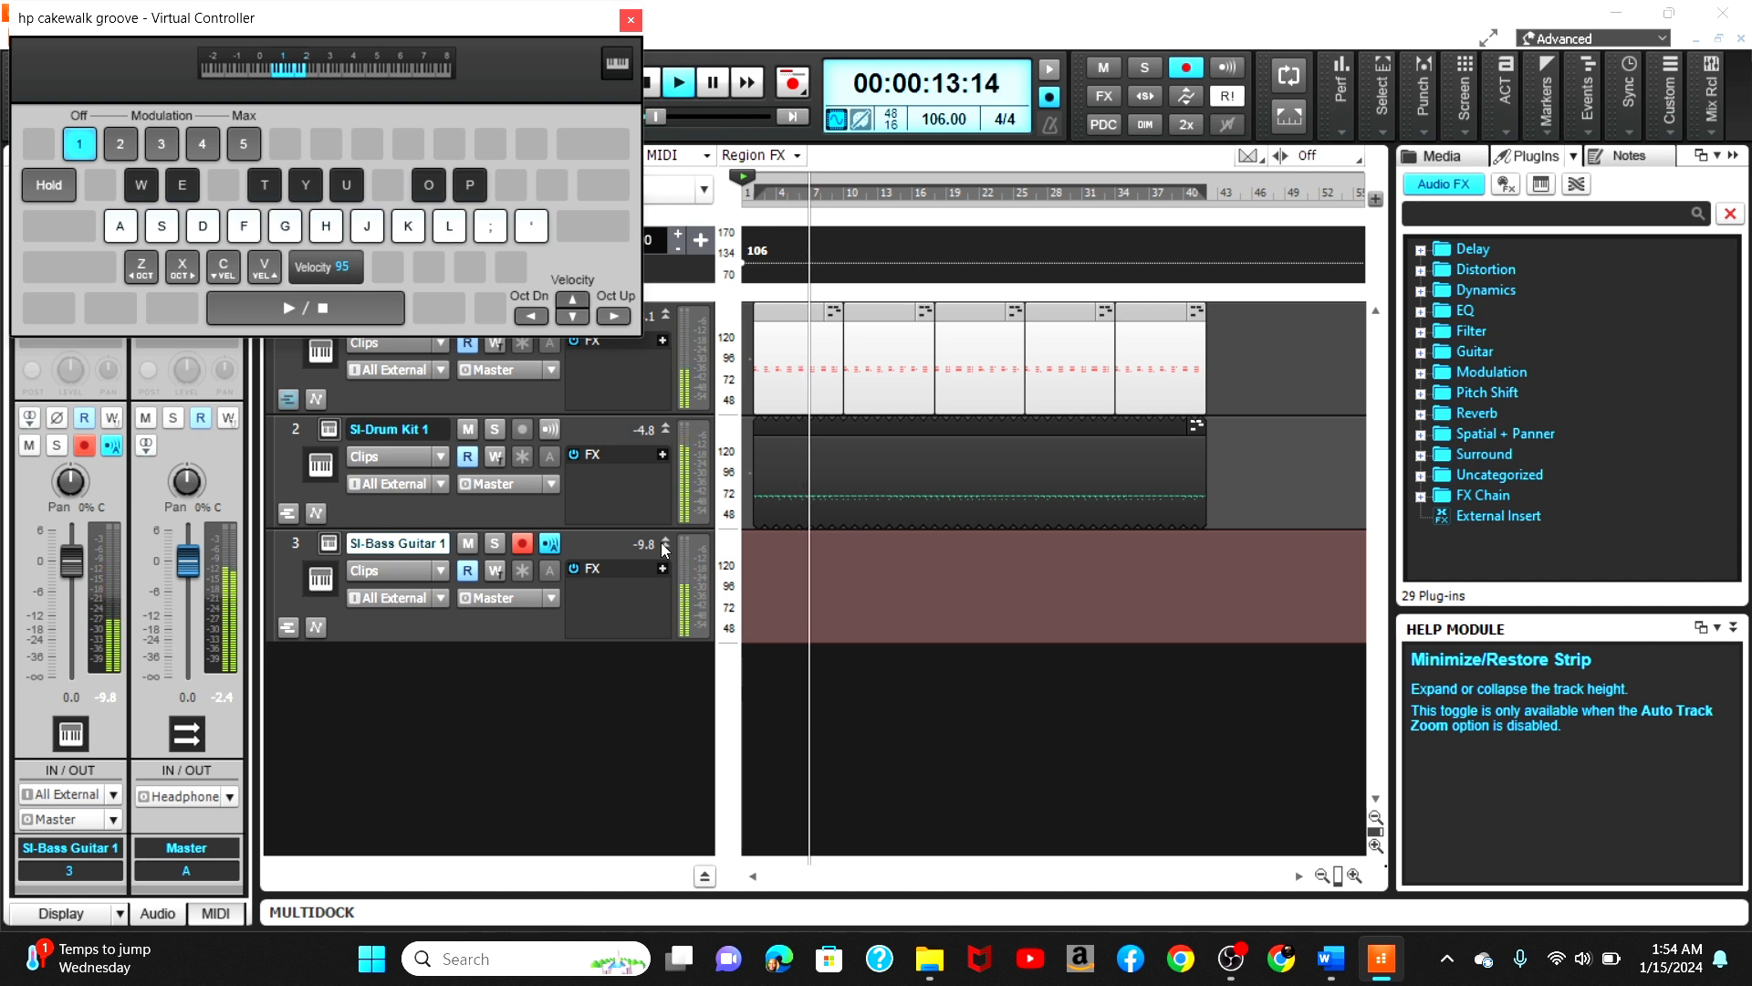
pyautogui.press('o')
pyautogui.press('o')
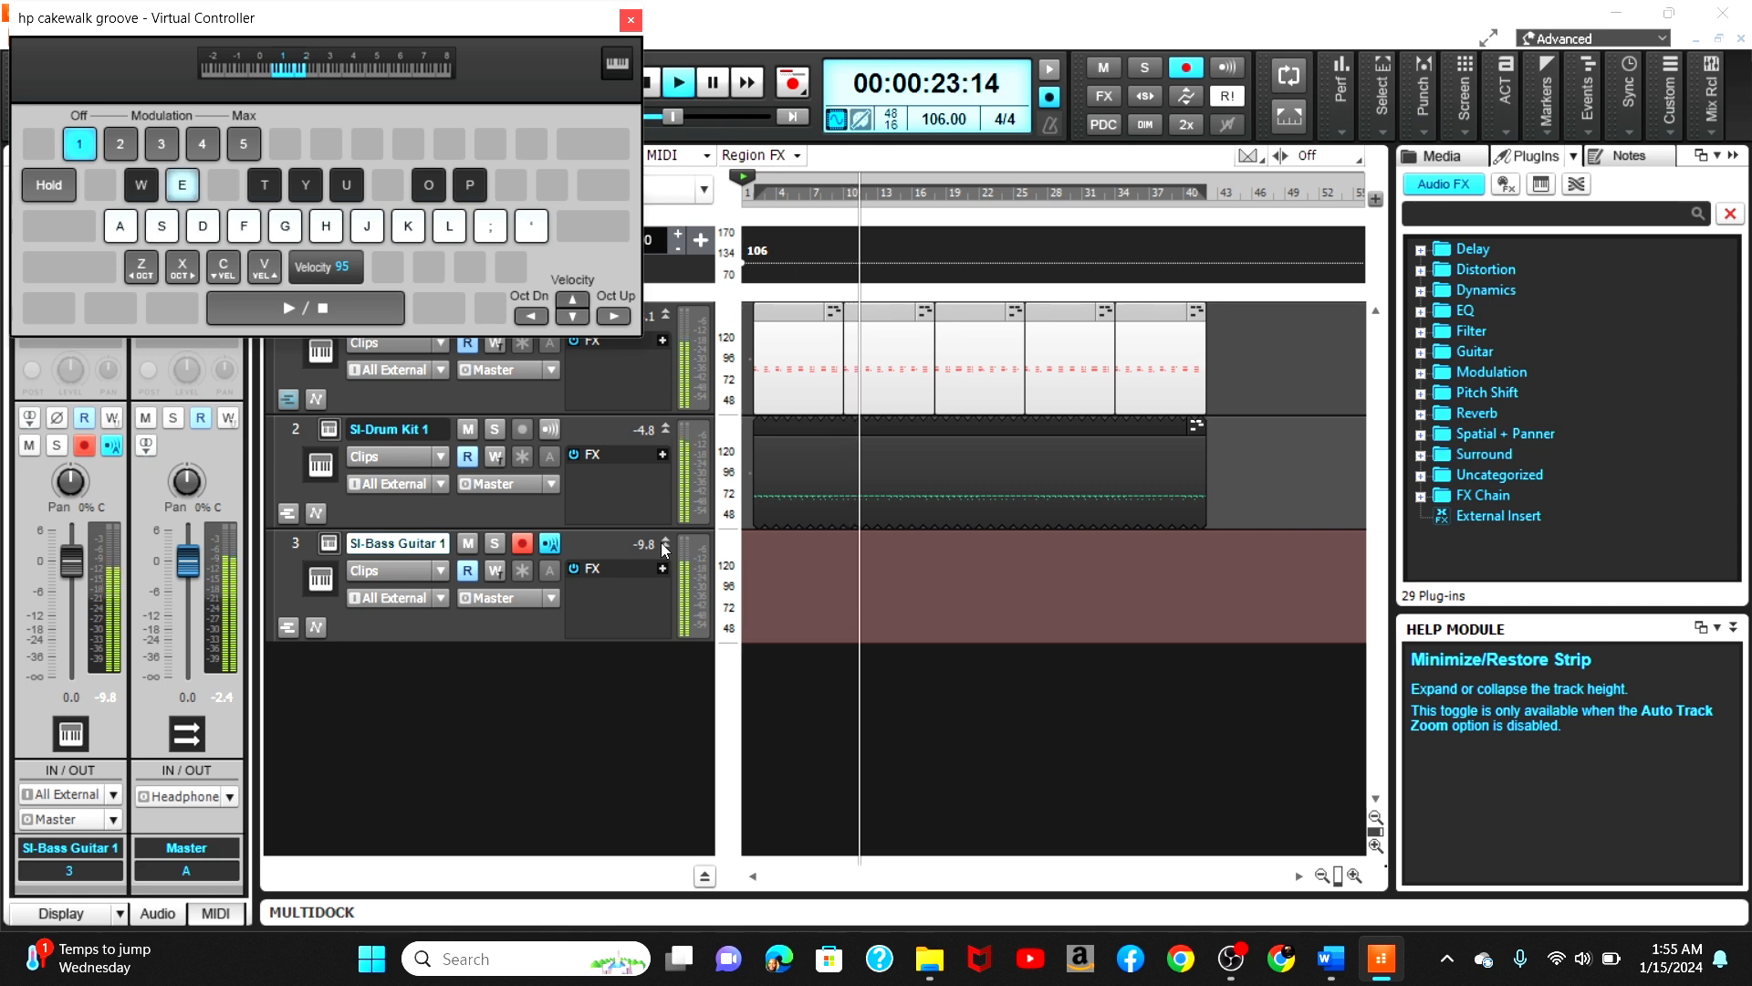
pyautogui.press('w')
pyautogui.press('w')
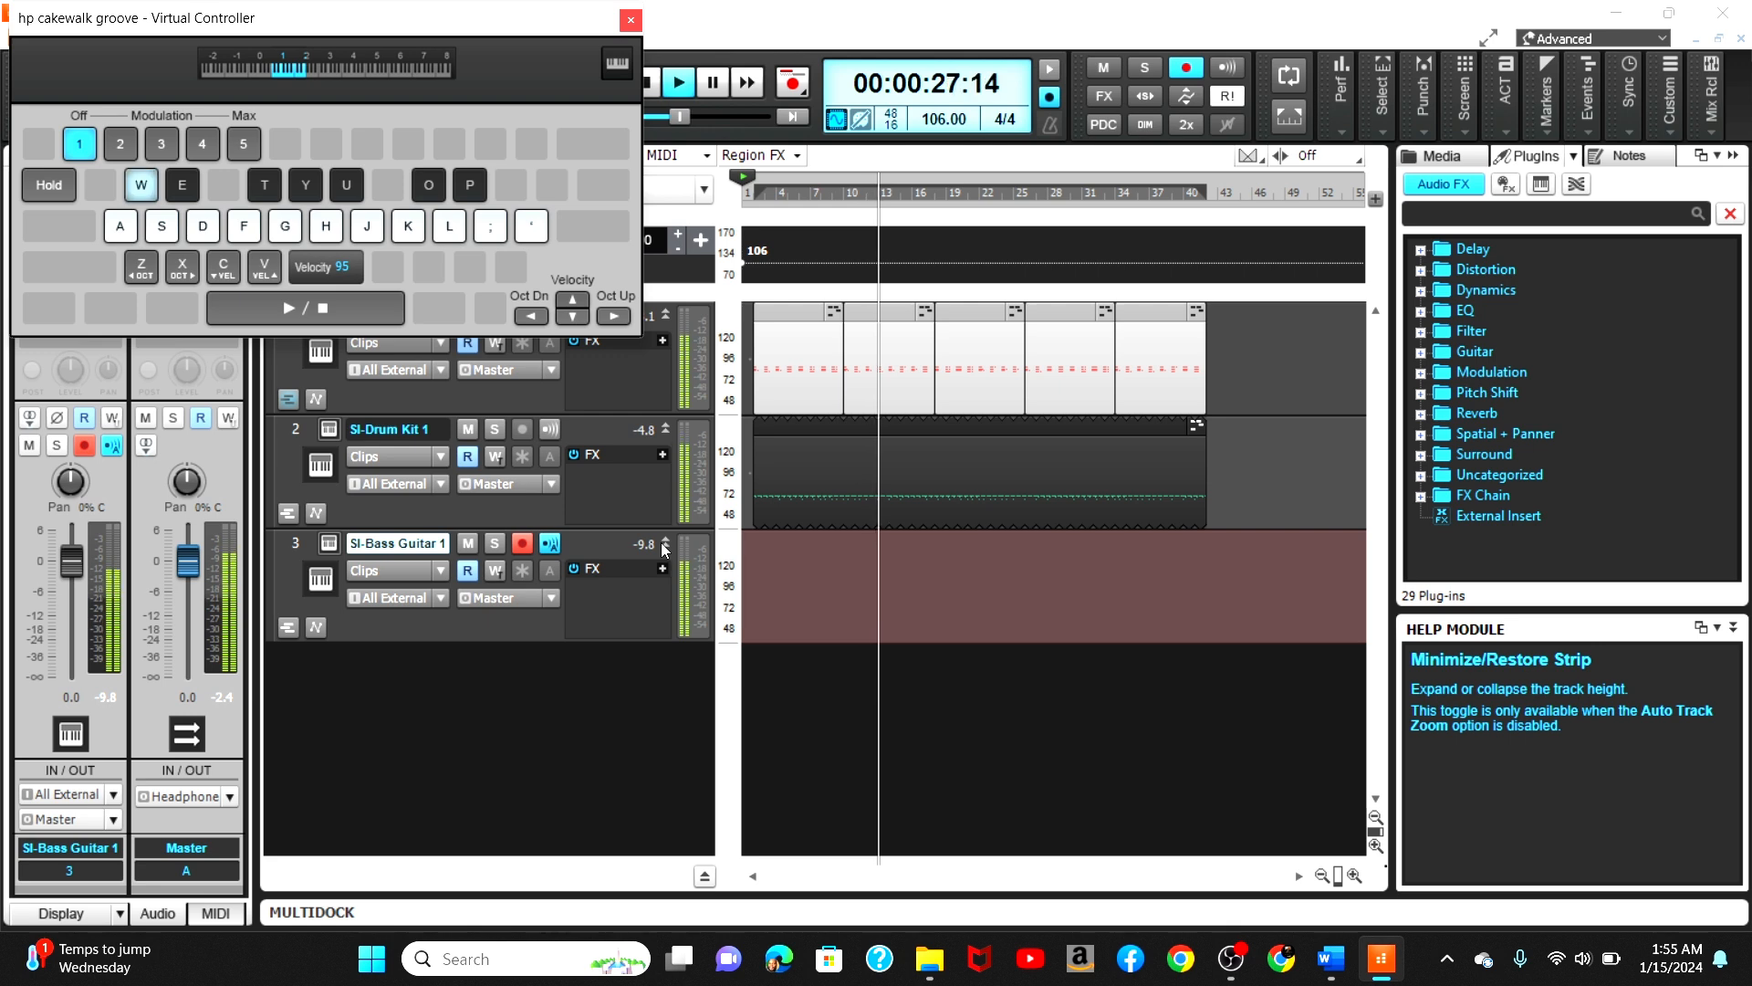
pyautogui.press('w')
pyautogui.press('y')
pyautogui.press('w')
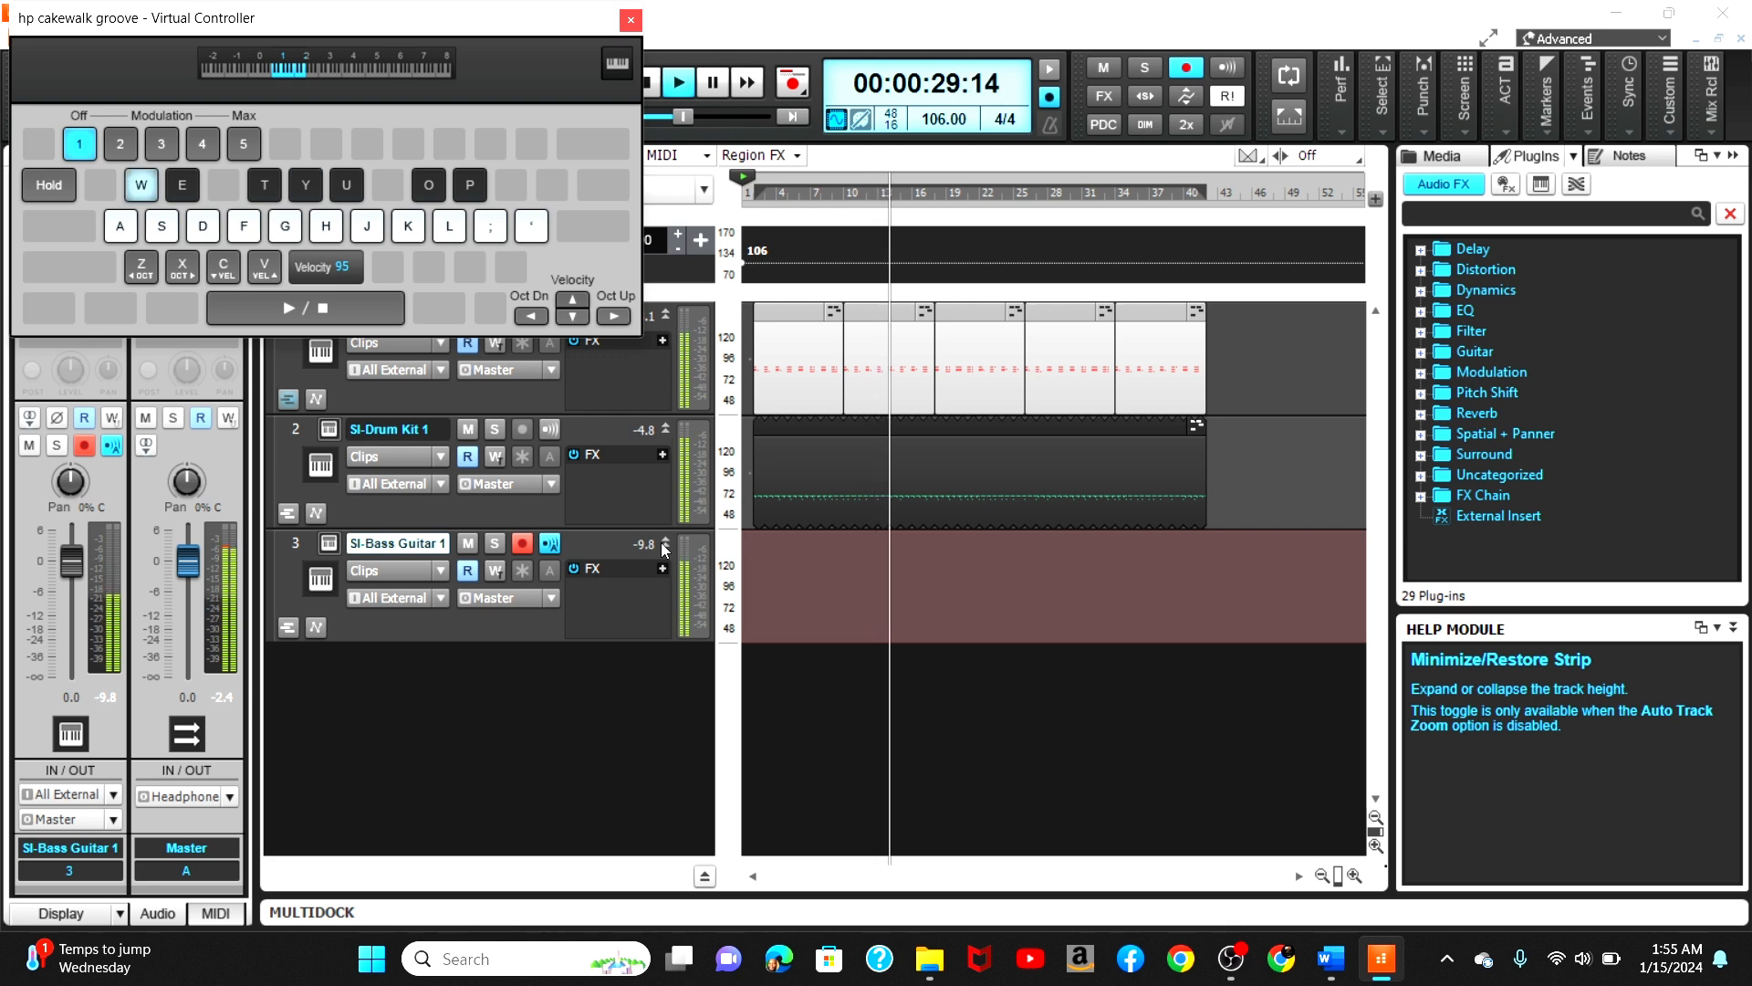
pyautogui.press('w')
pyautogui.press('u')
pyautogui.press('y')
pyautogui.press('u')
pyautogui.press('u')
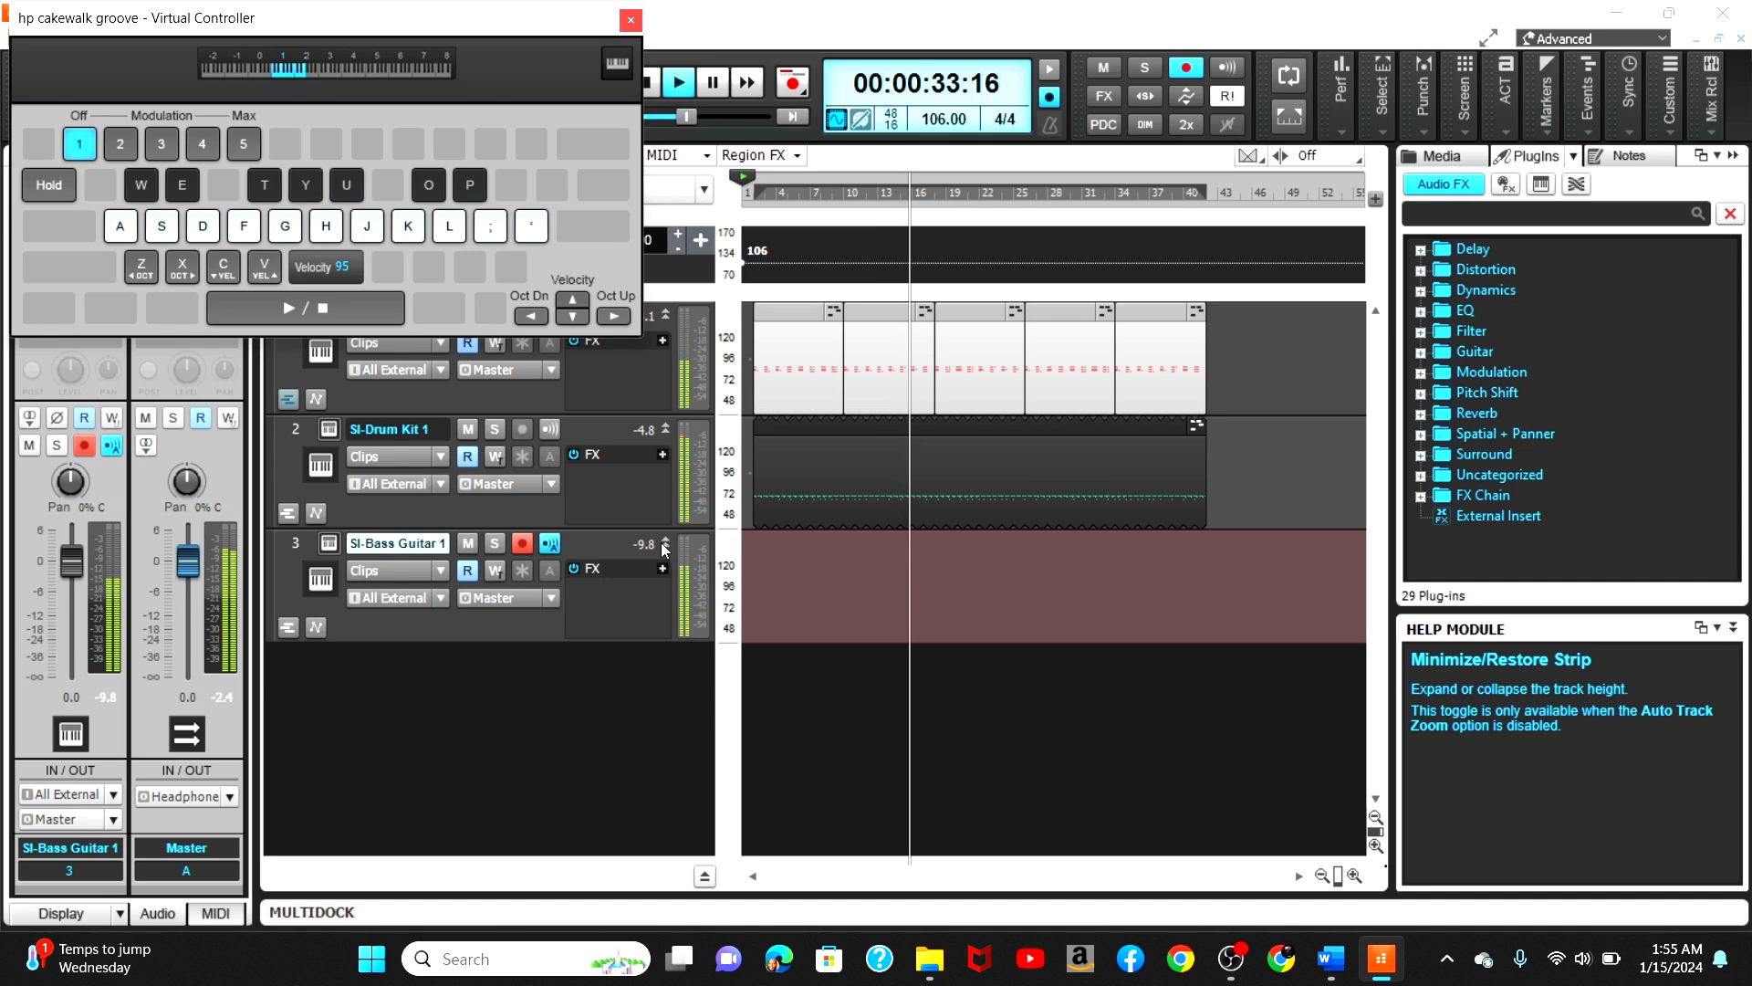
pyautogui.press('u')
pyautogui.press('y')
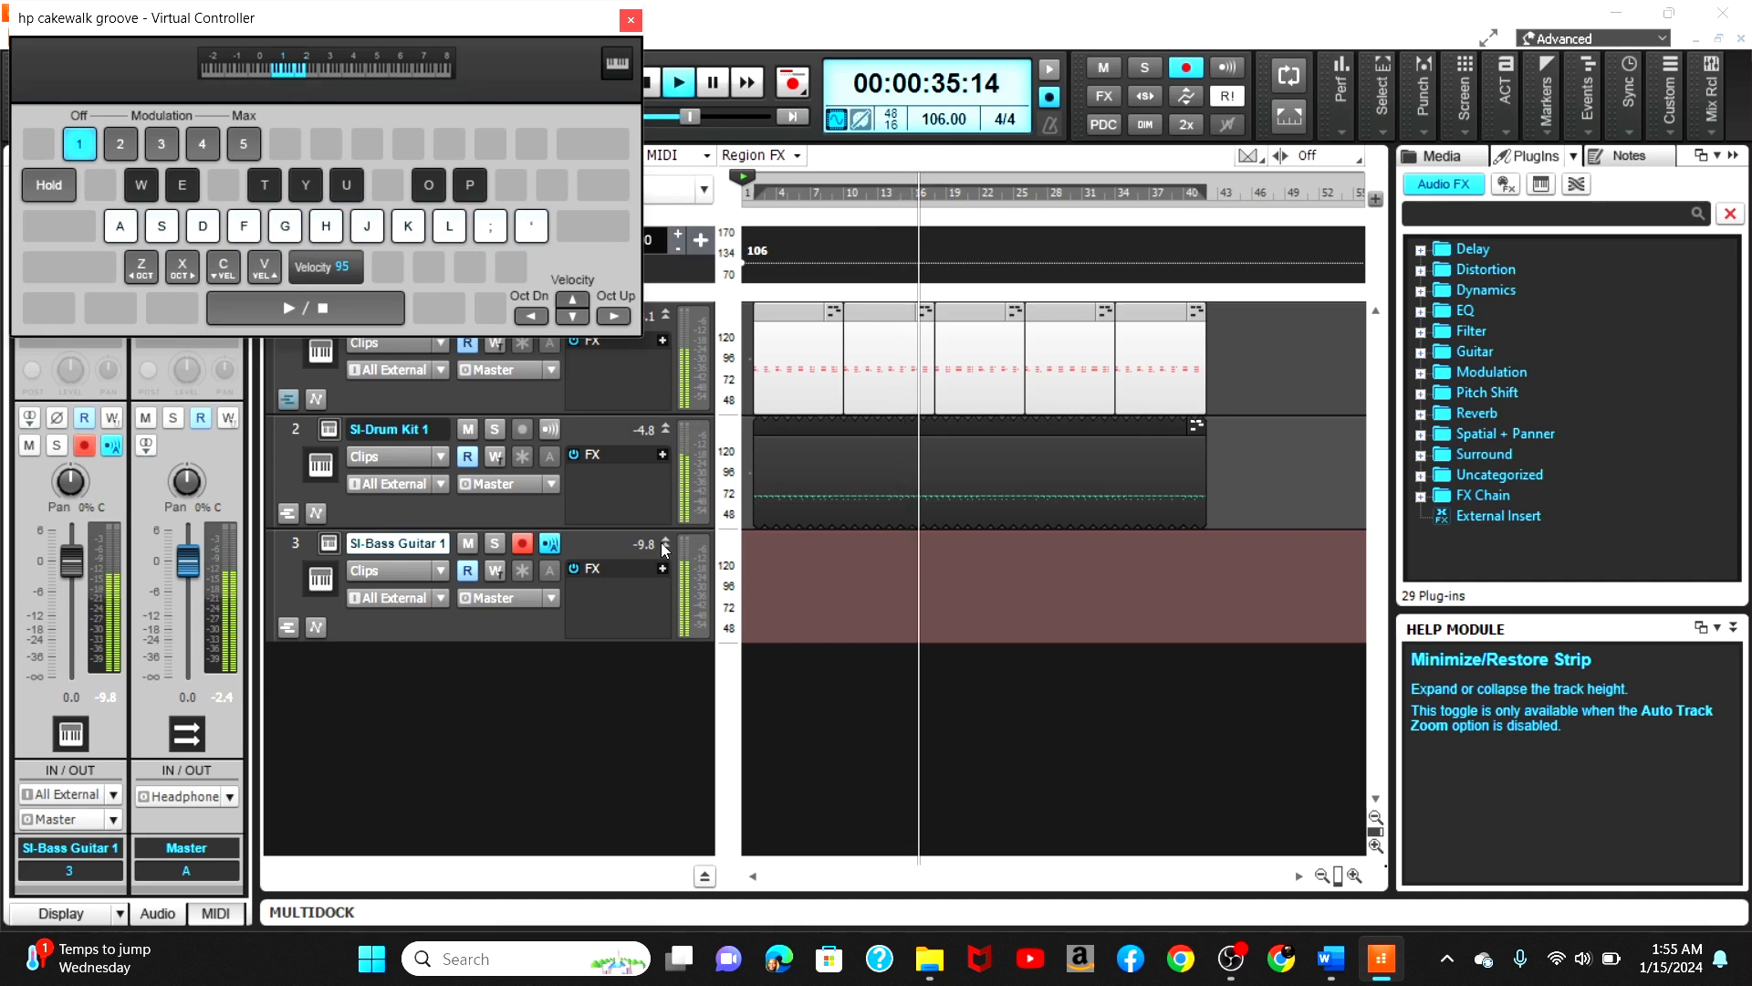
pyautogui.press('o')
pyautogui.press('w')
pyautogui.press('p')
pyautogui.press('w')
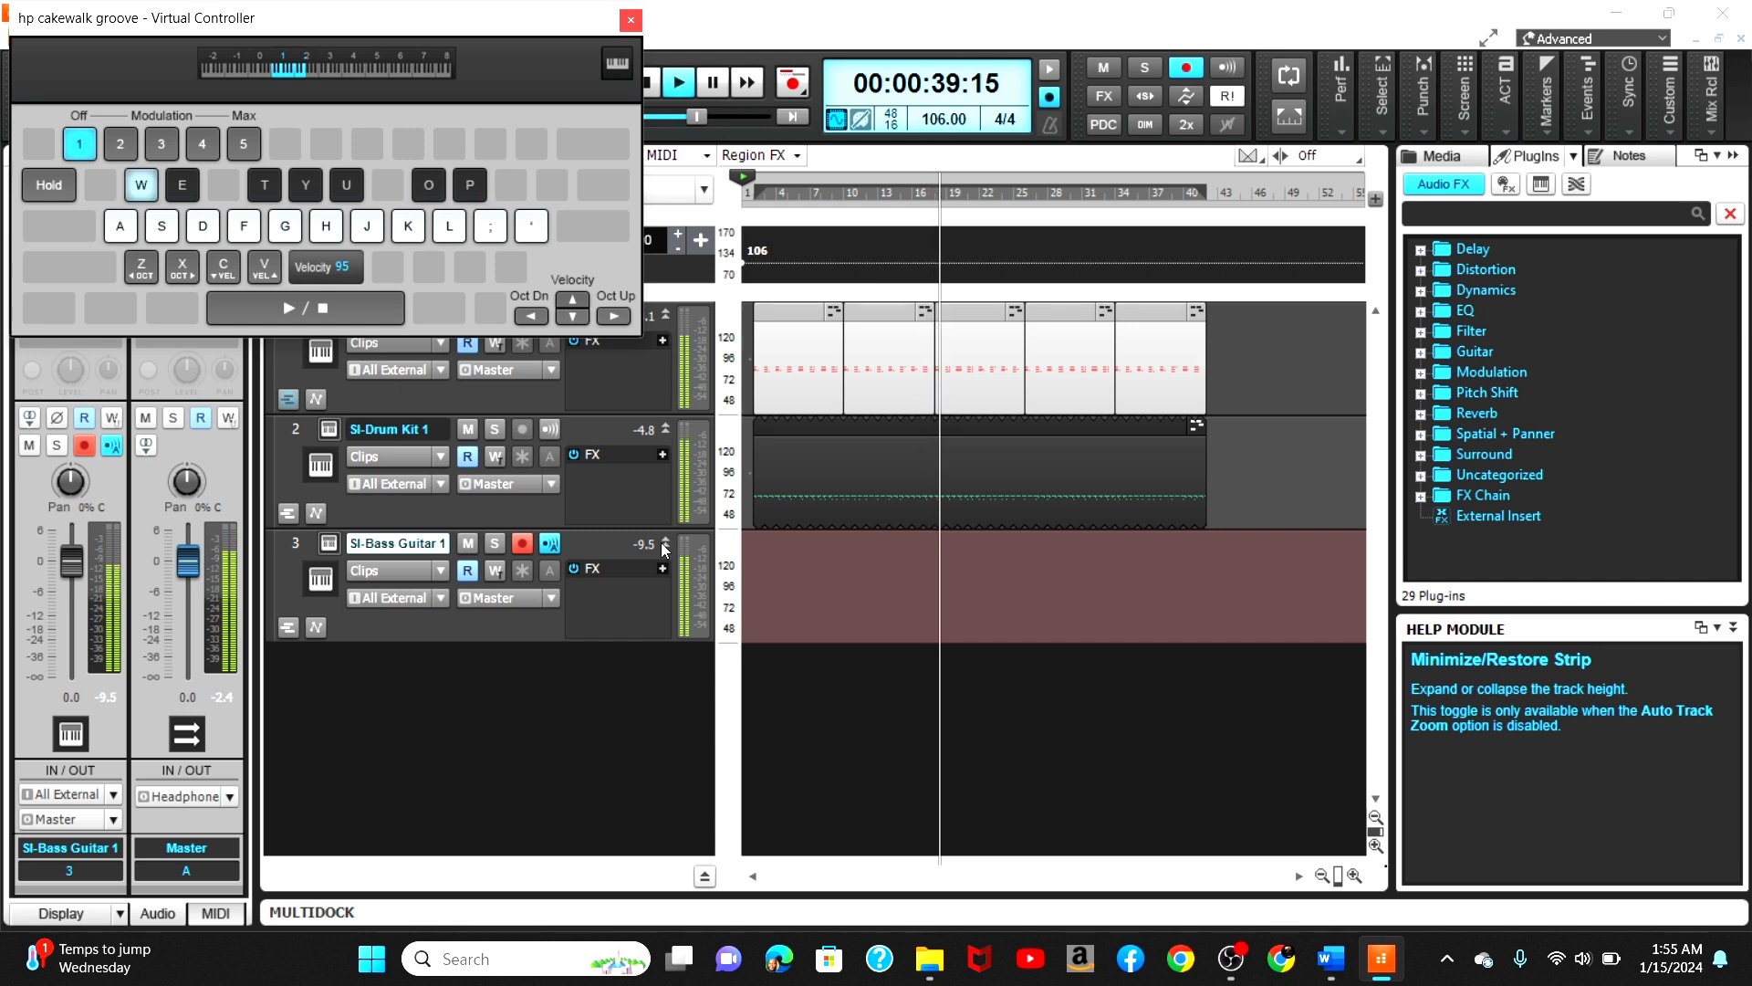
pyautogui.press('w')
pyautogui.press('w')
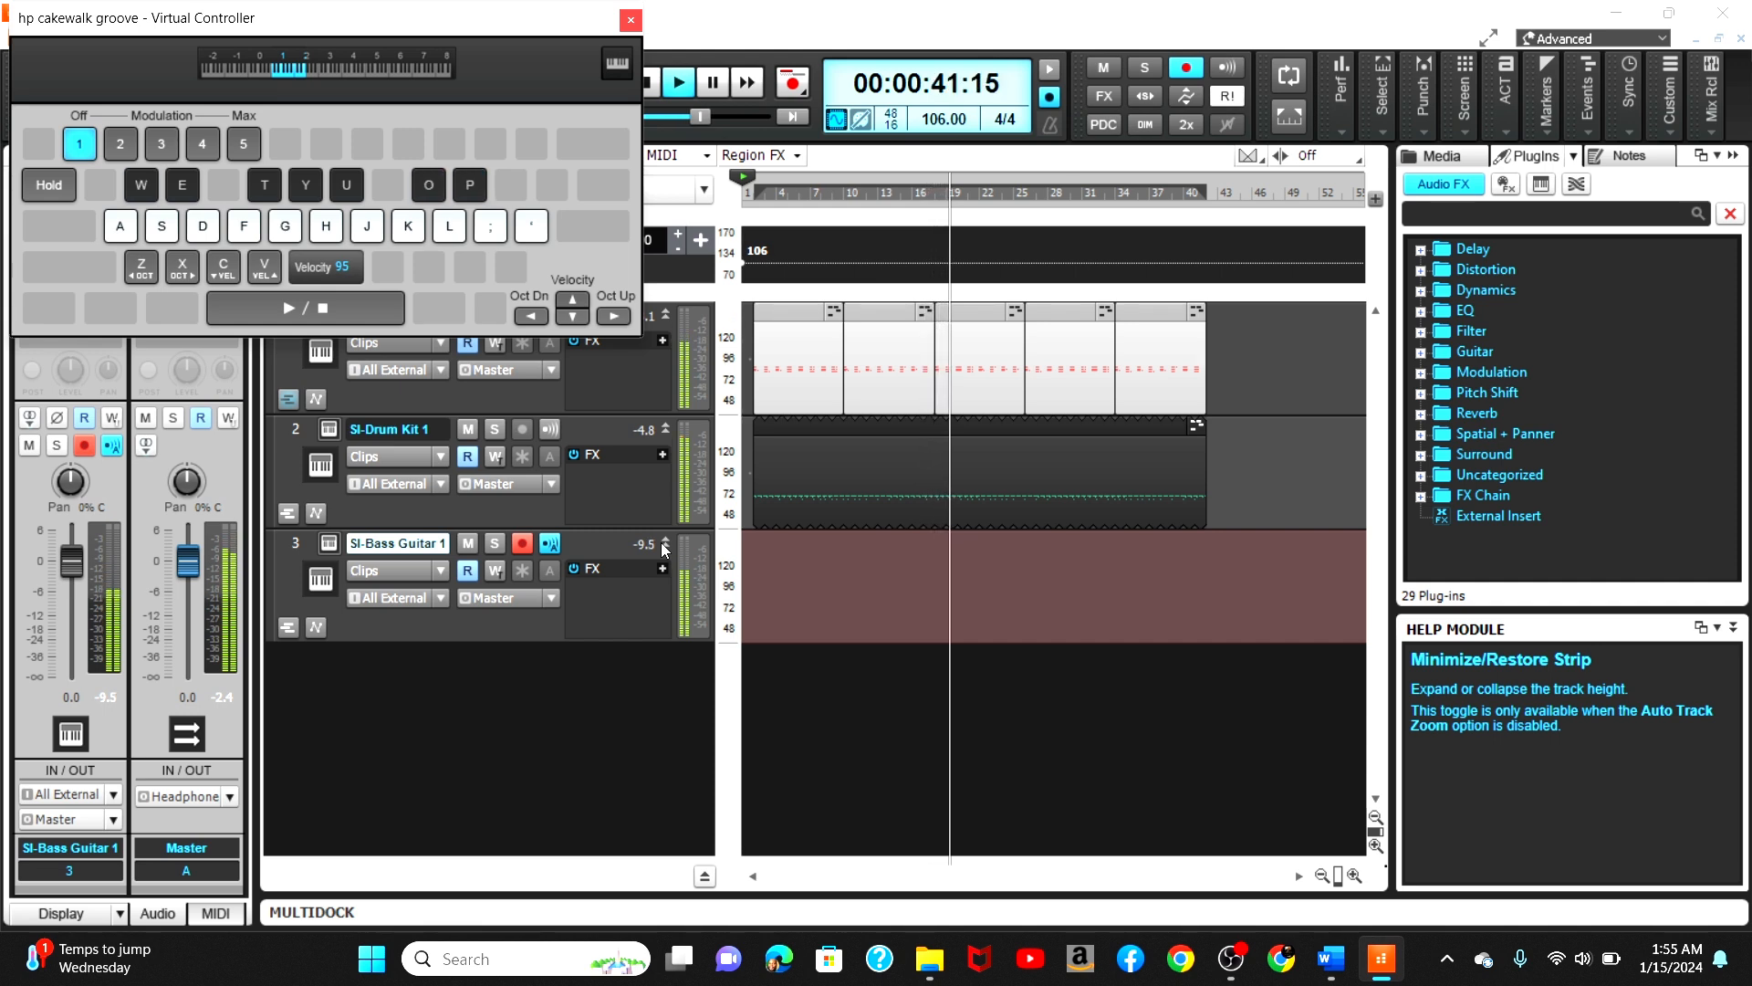
pyautogui.press('w')
pyautogui.press('w')
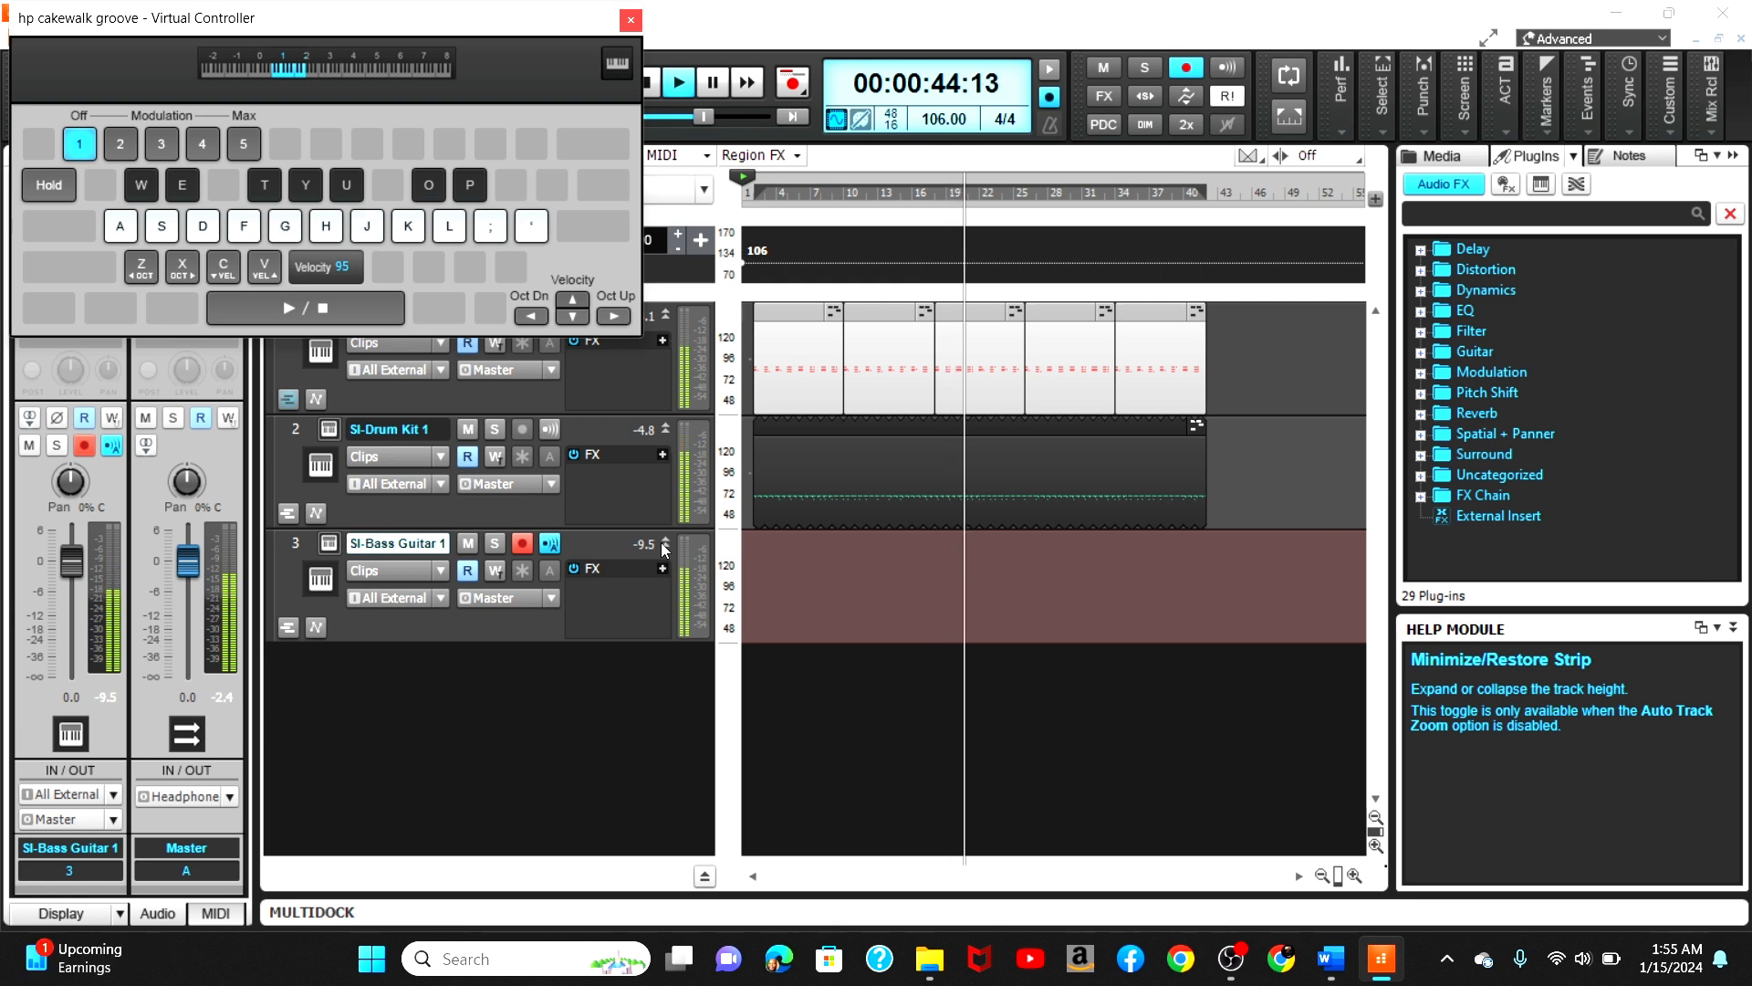
pyautogui.press('space')
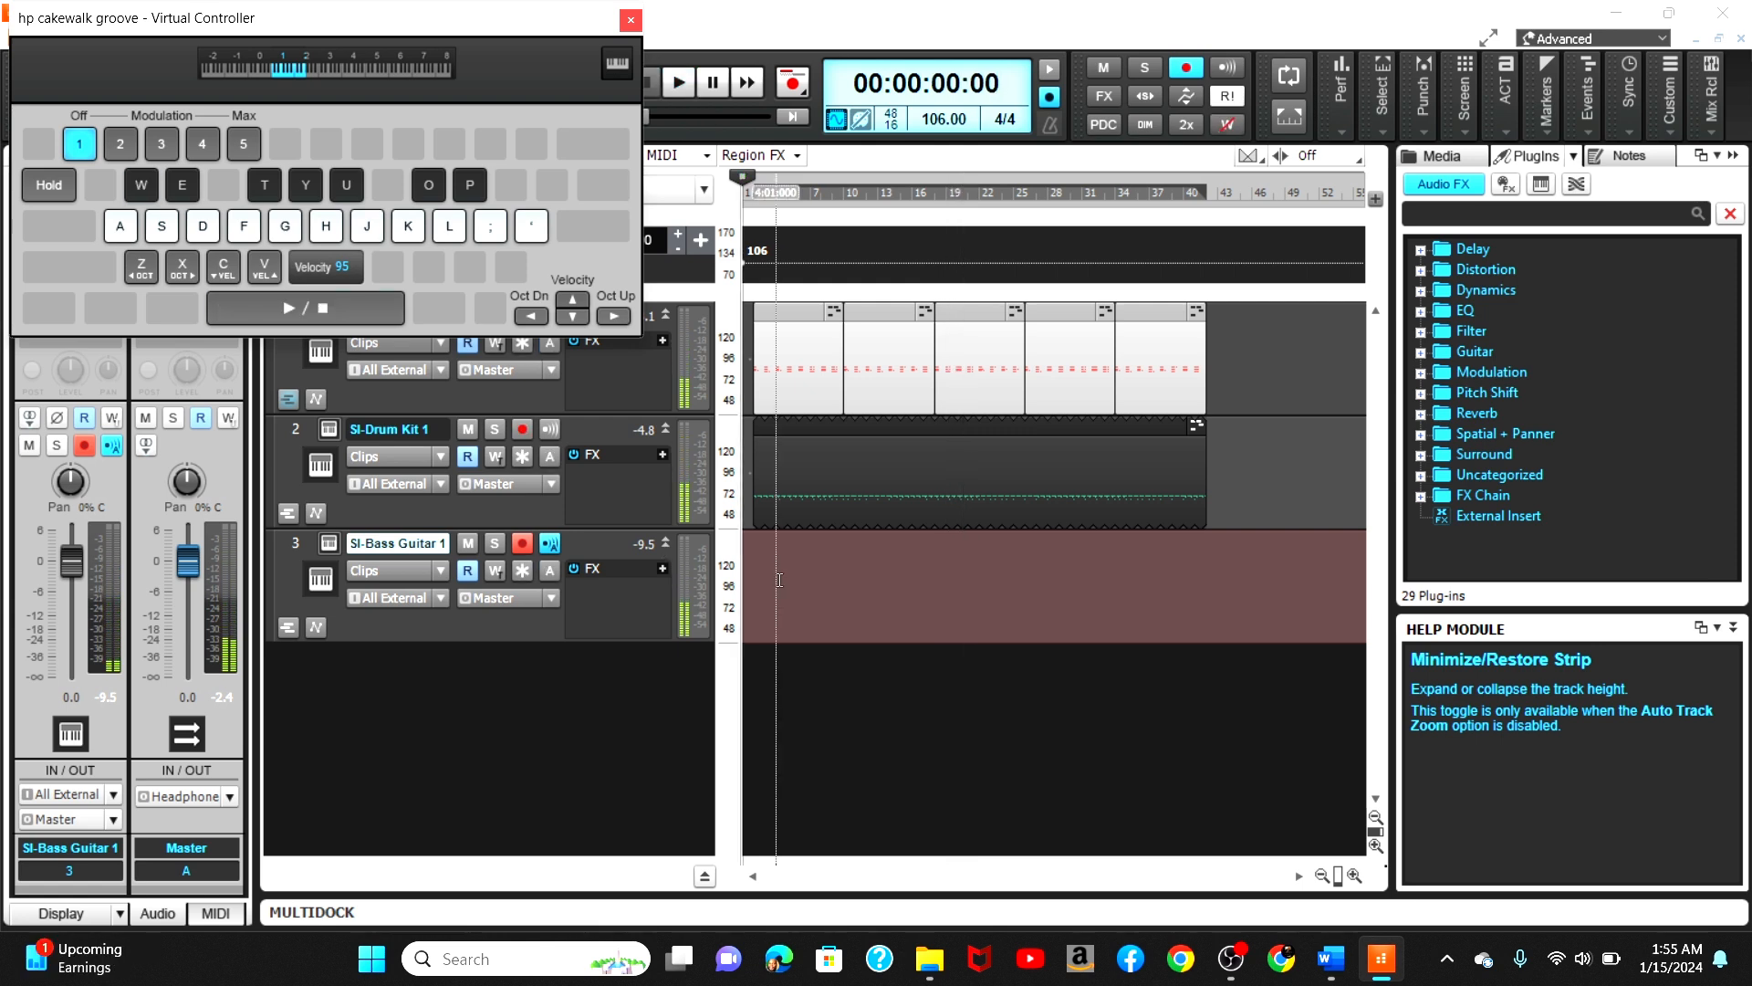
# Step: Reposition the Virtual Controller and record a repeated-note bass part onto the SI-Bass Guitar track
pyautogui.moveTo(546, 29); pyautogui.dragTo(533, 271)
pyautogui.click(617, 111)
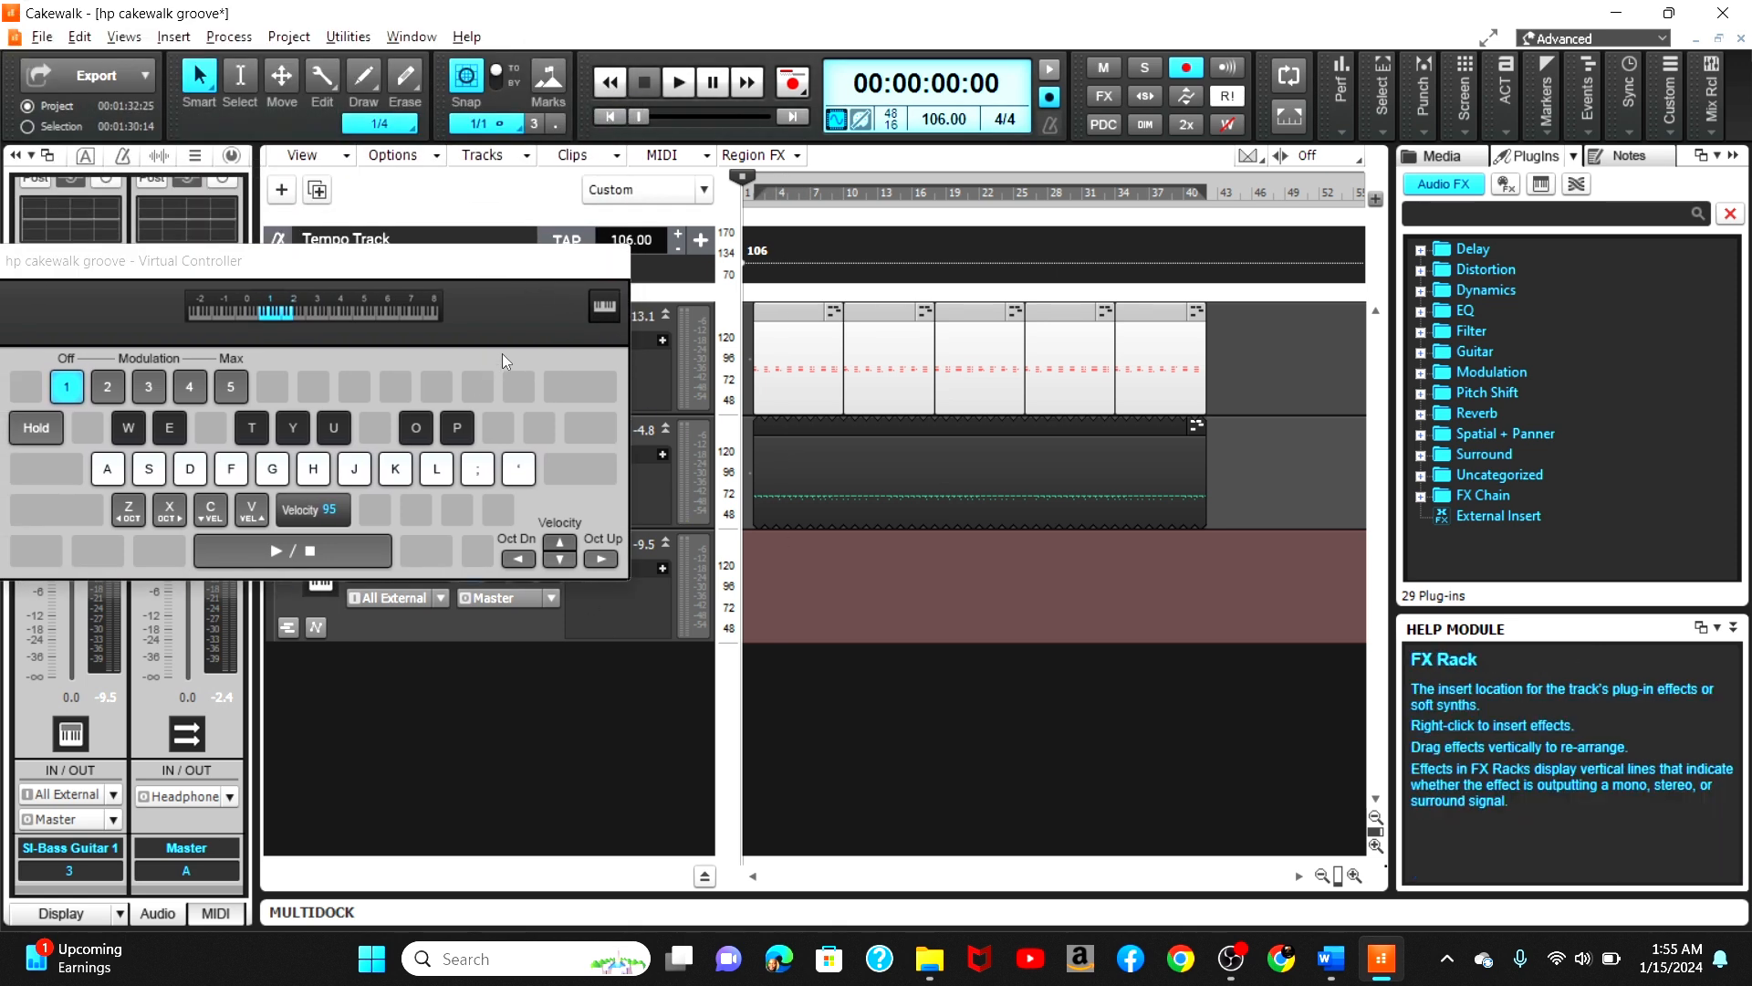
pyautogui.moveTo(516, 275); pyautogui.dragTo(538, 128)
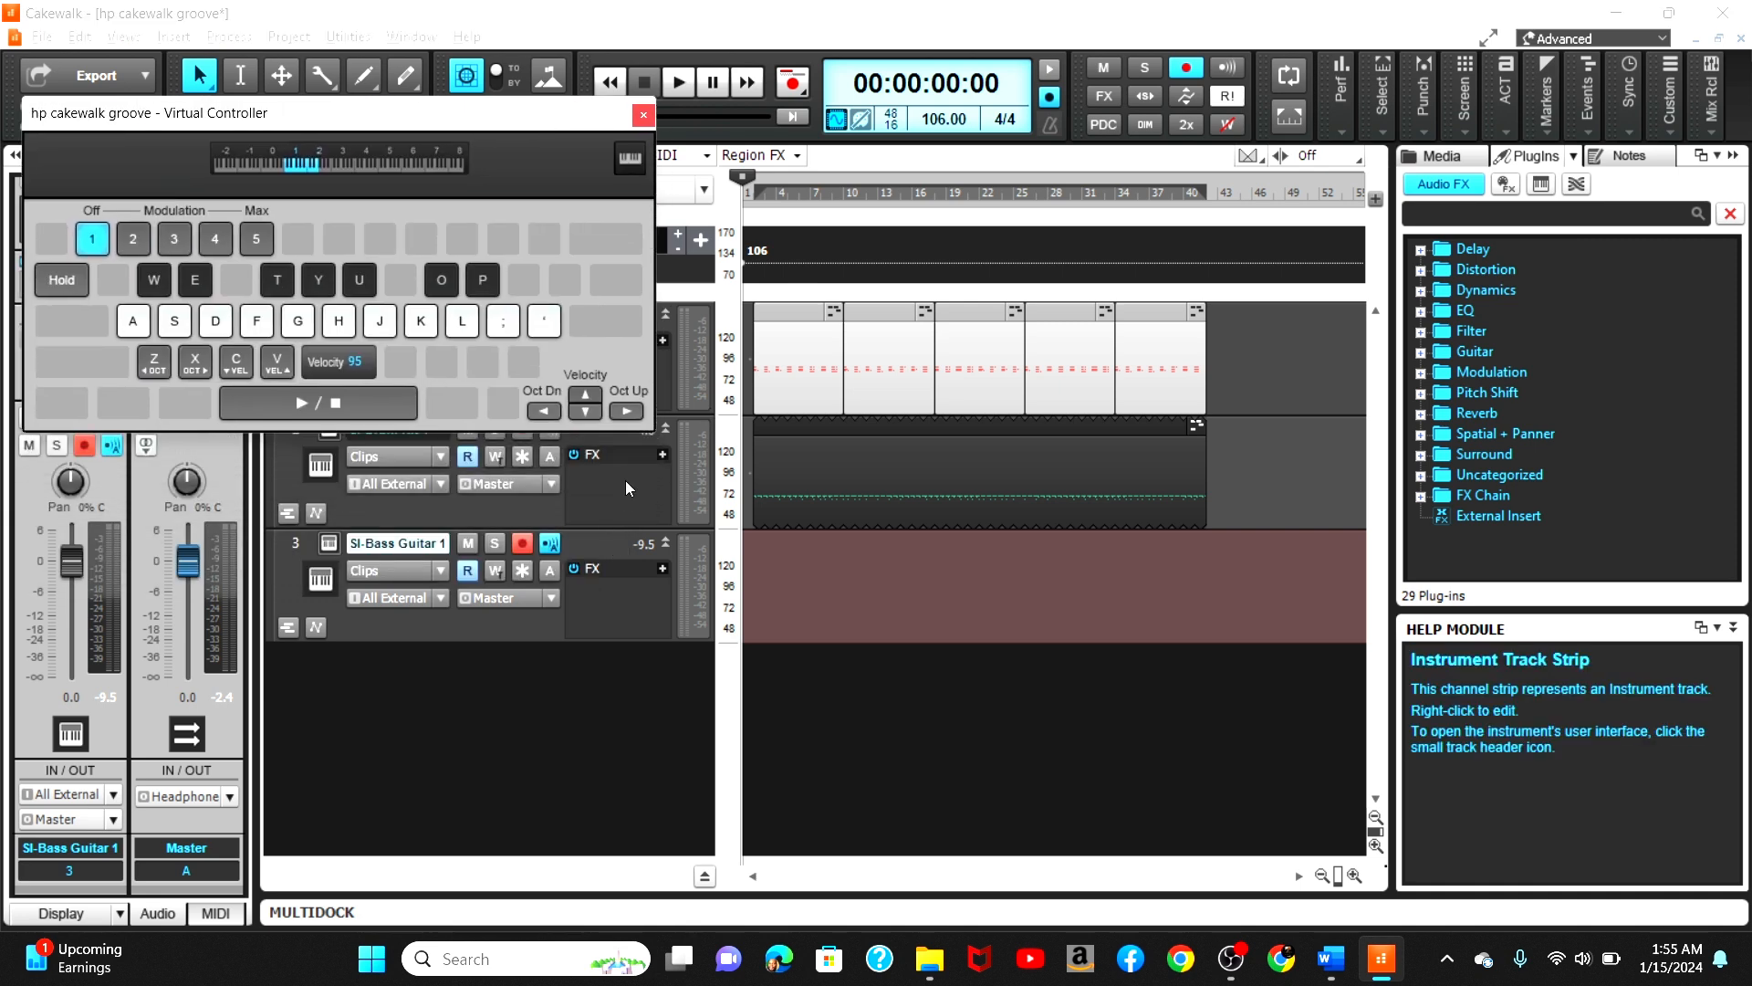
pyautogui.press('space')
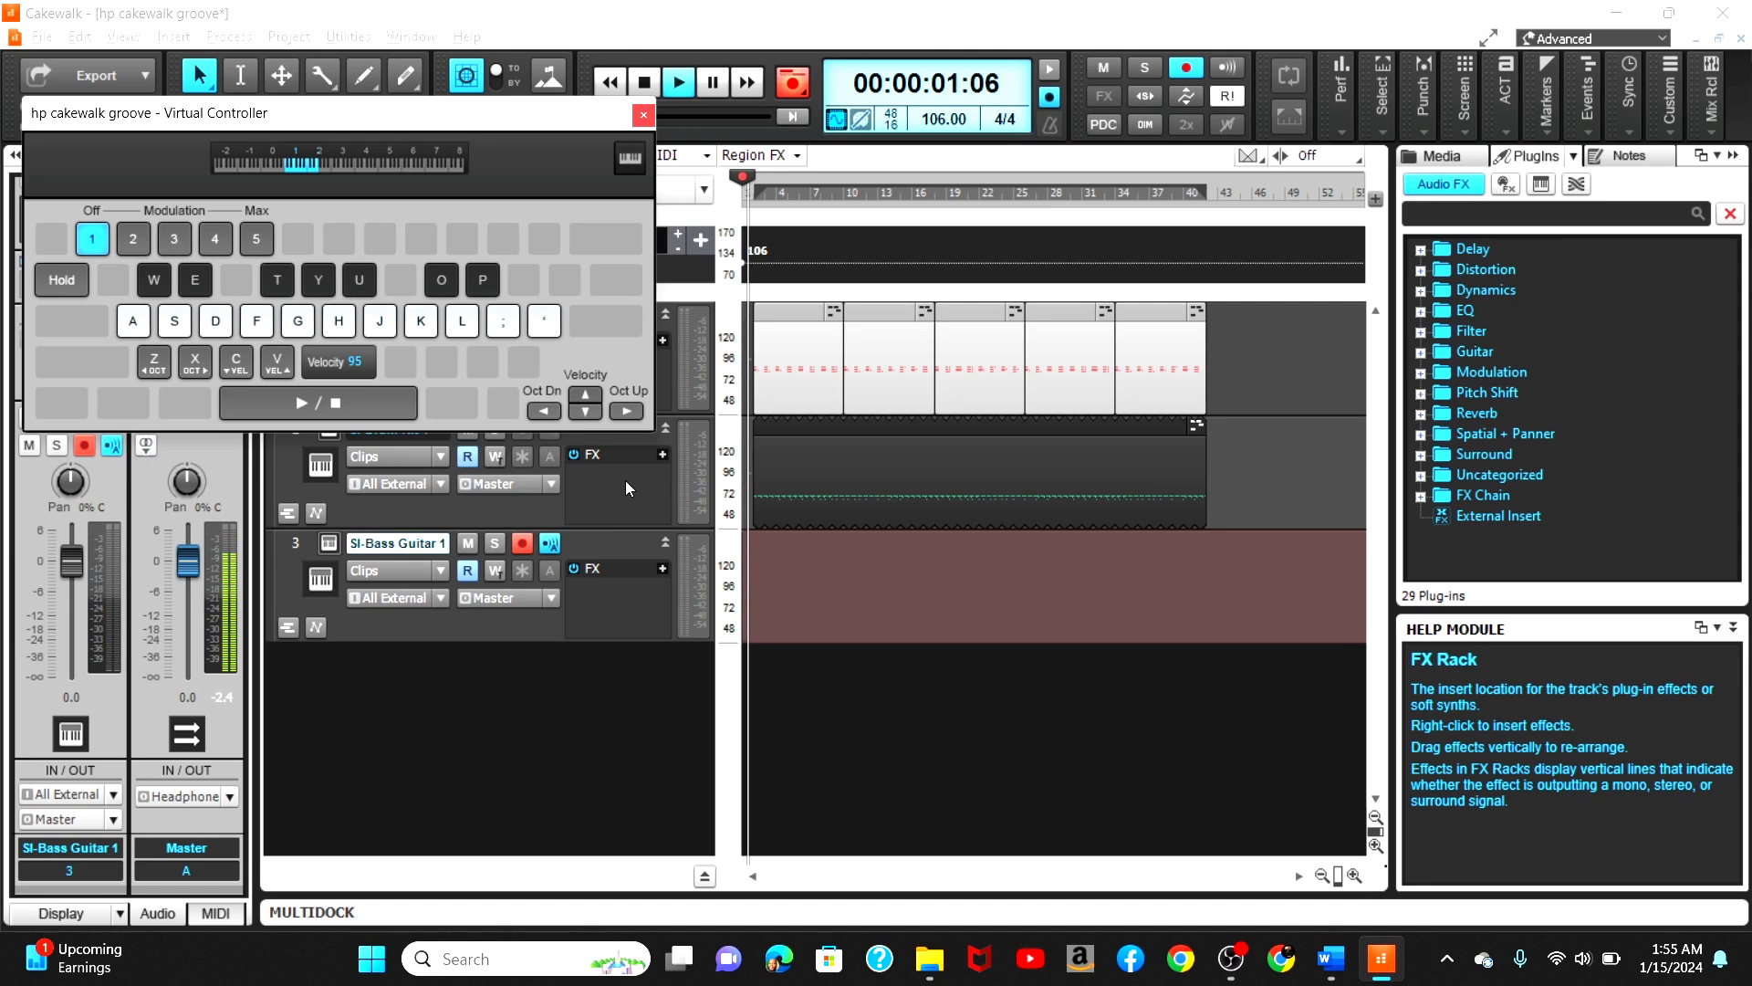
pyautogui.press('w')
pyautogui.press('w')
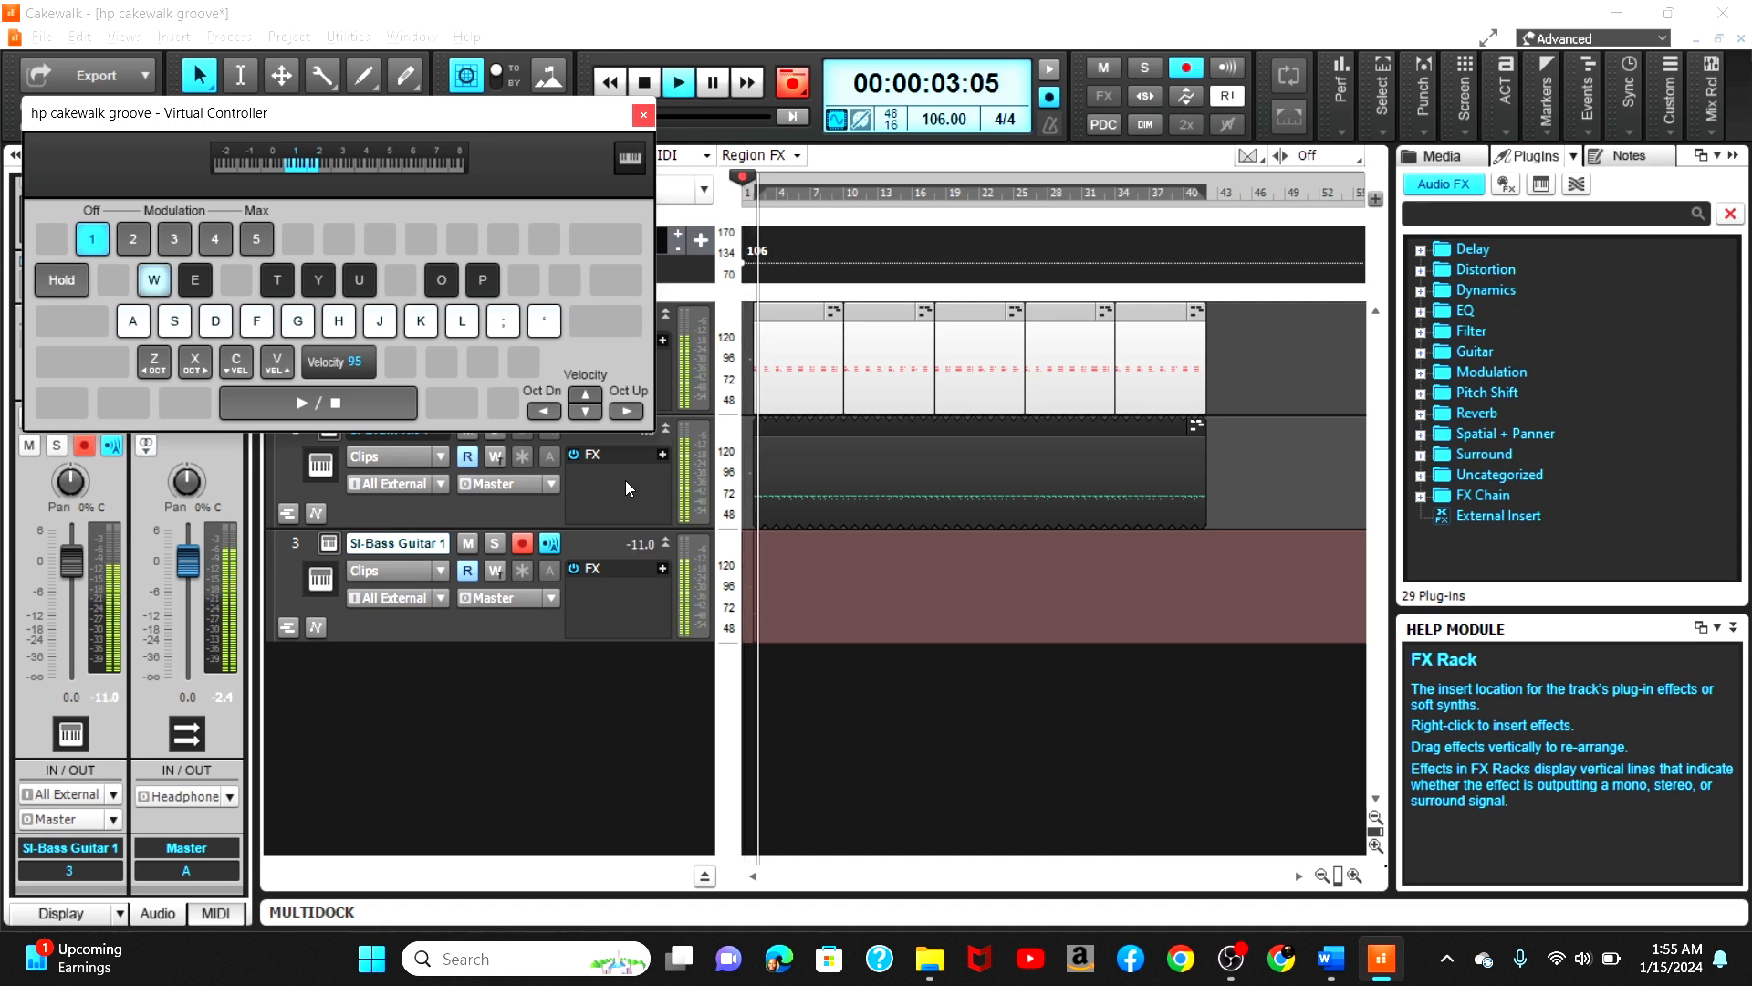
pyautogui.press('w')
pyautogui.press('w')
pyautogui.press('w')
pyautogui.press('w')
pyautogui.press('w')
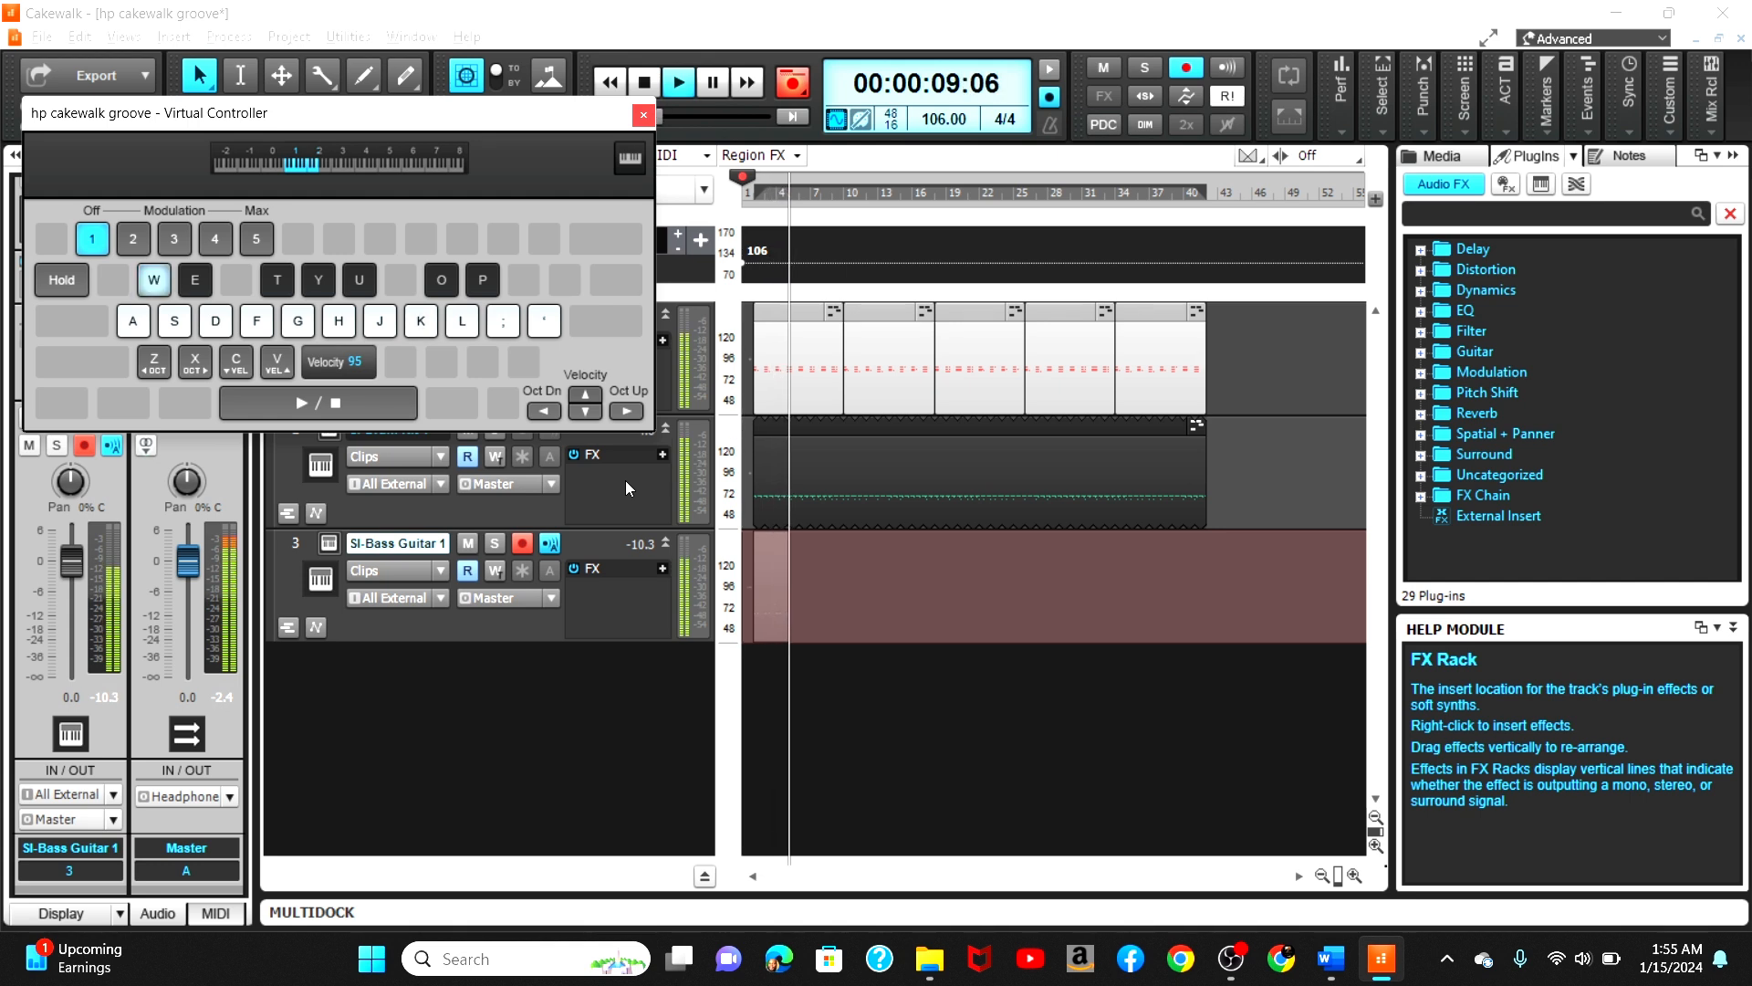
pyautogui.press('w')
pyautogui.press('w')
pyautogui.press('w')
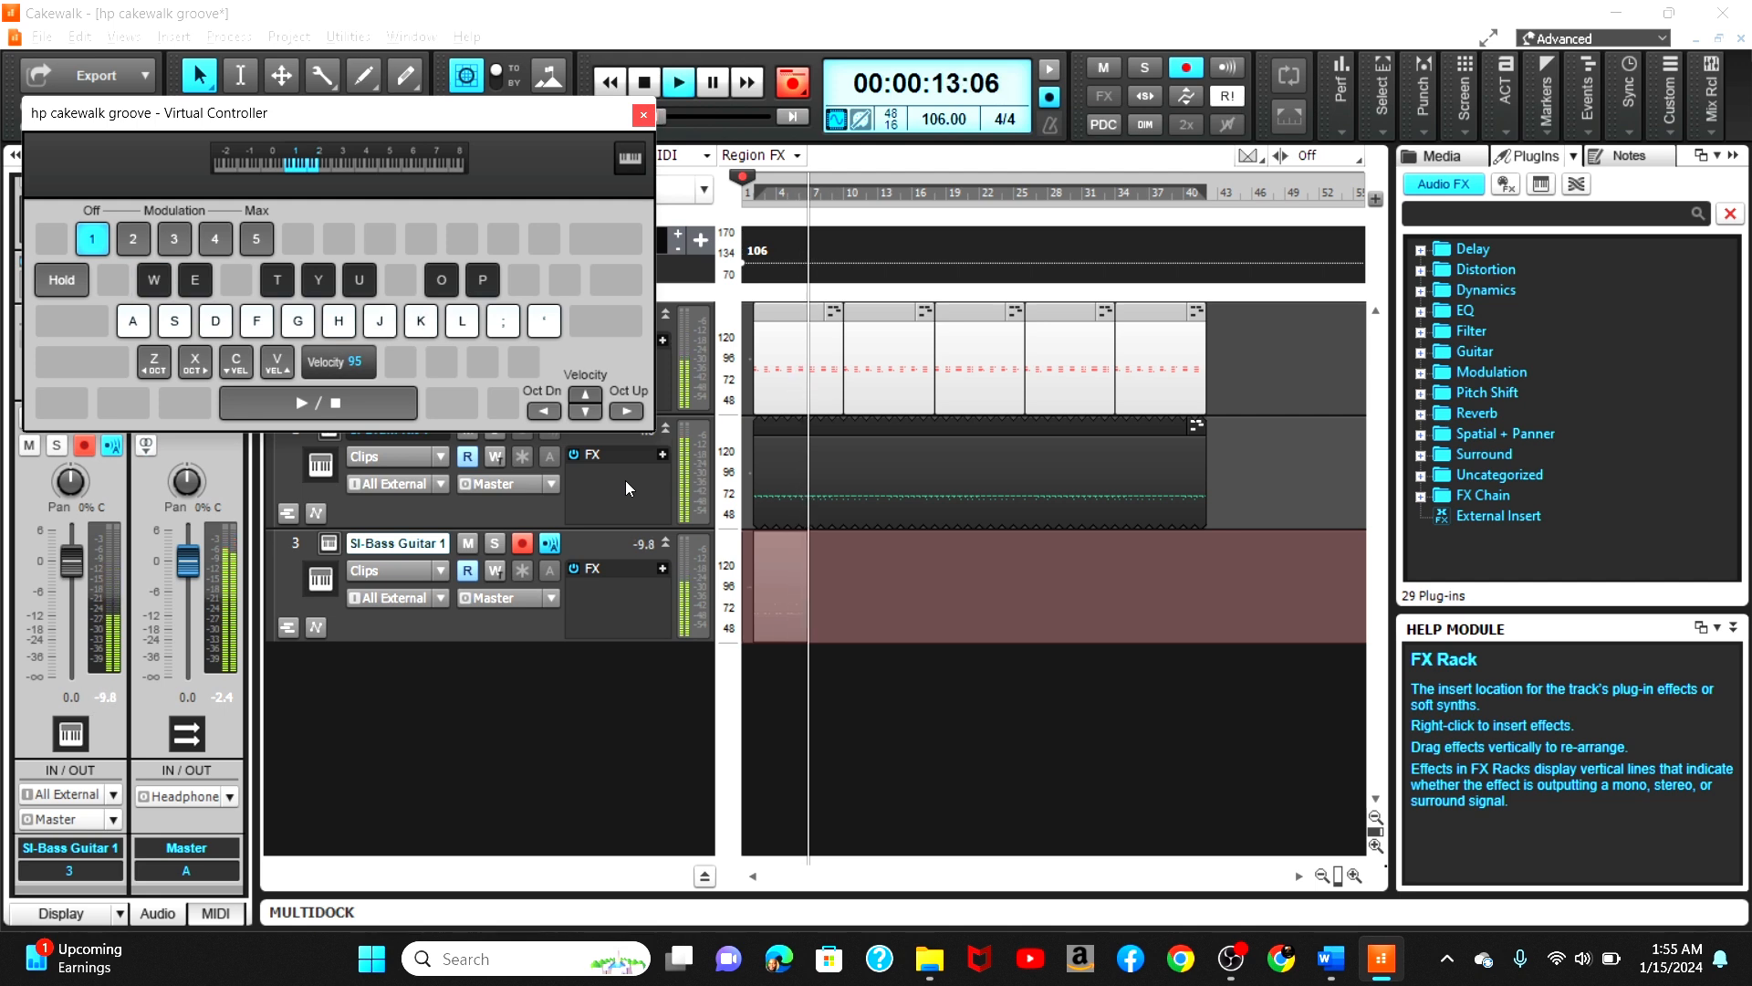
pyautogui.press('w')
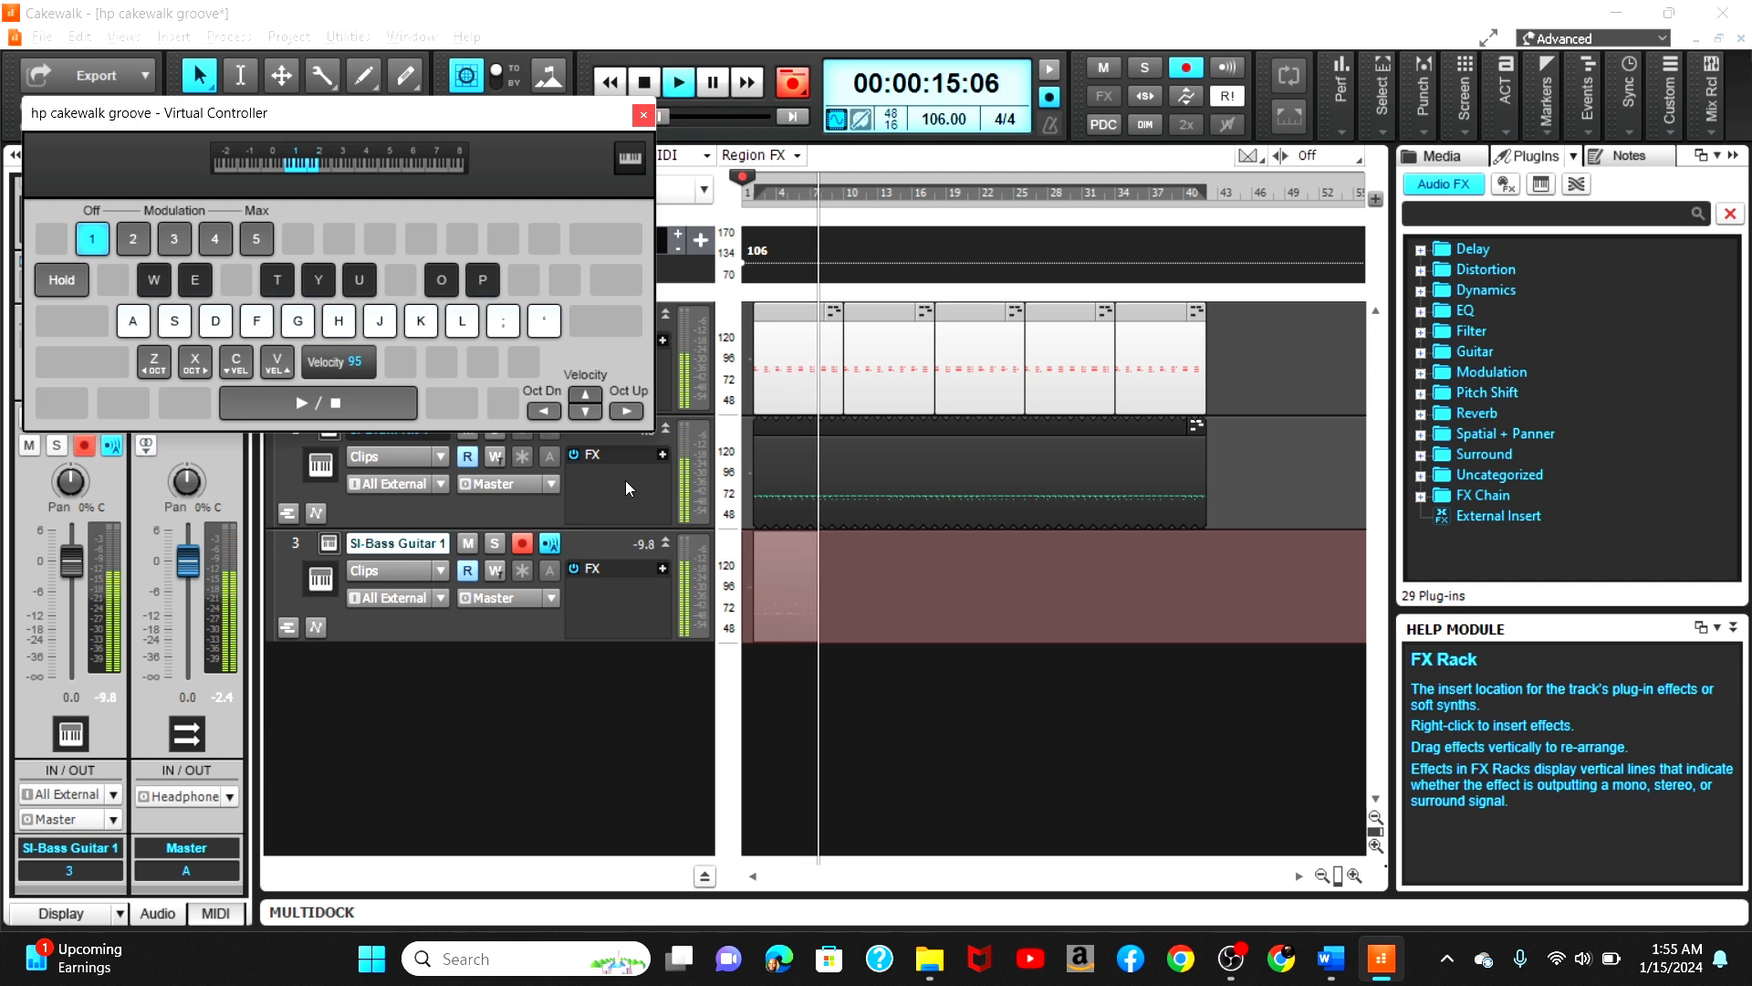
pyautogui.press('w')
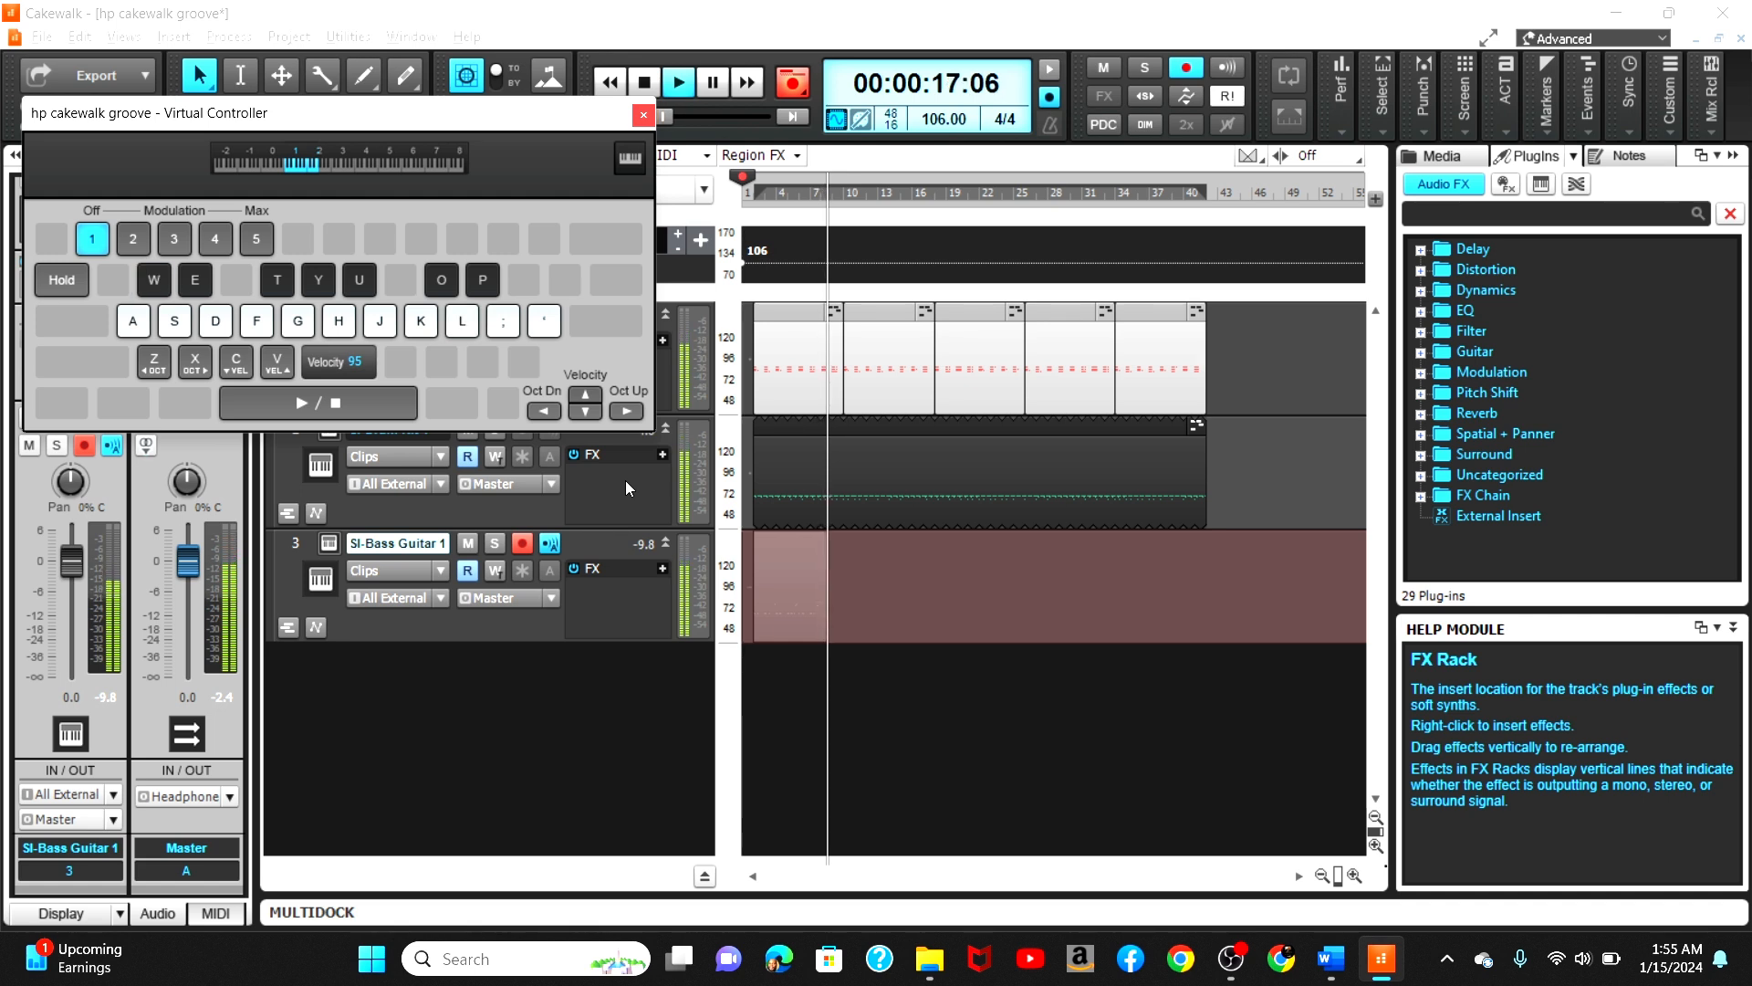
pyautogui.press('w')
pyautogui.press('w')
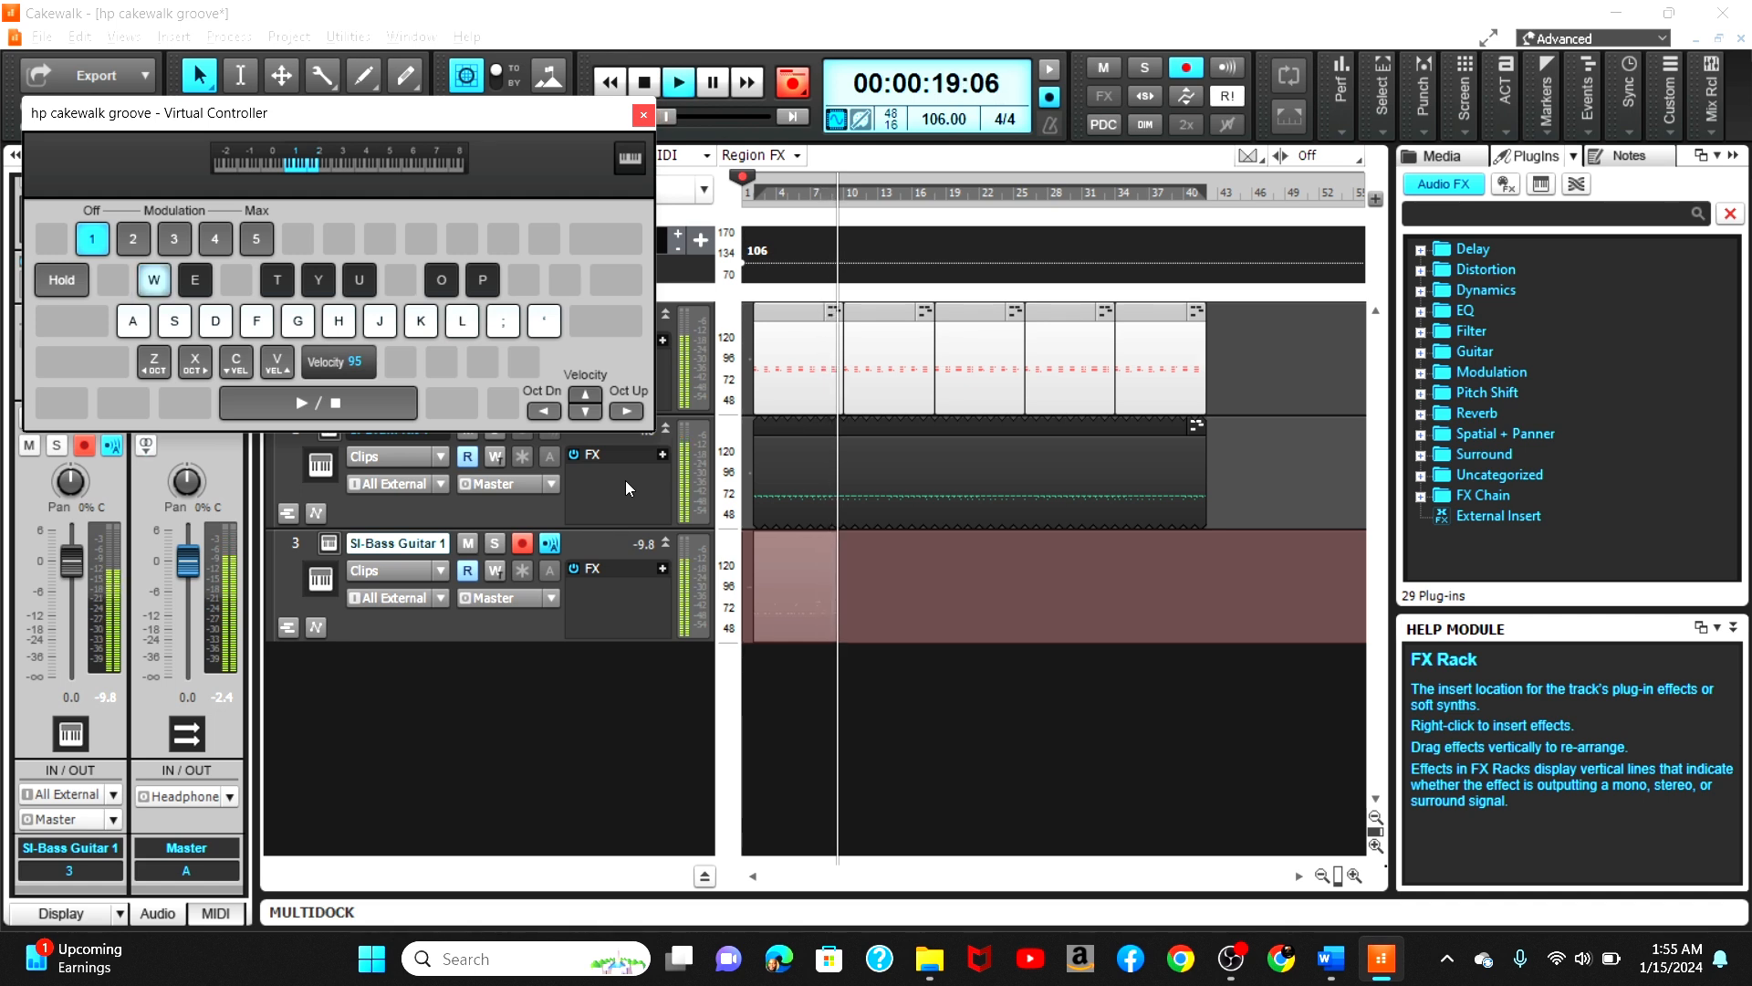
pyautogui.press('space')
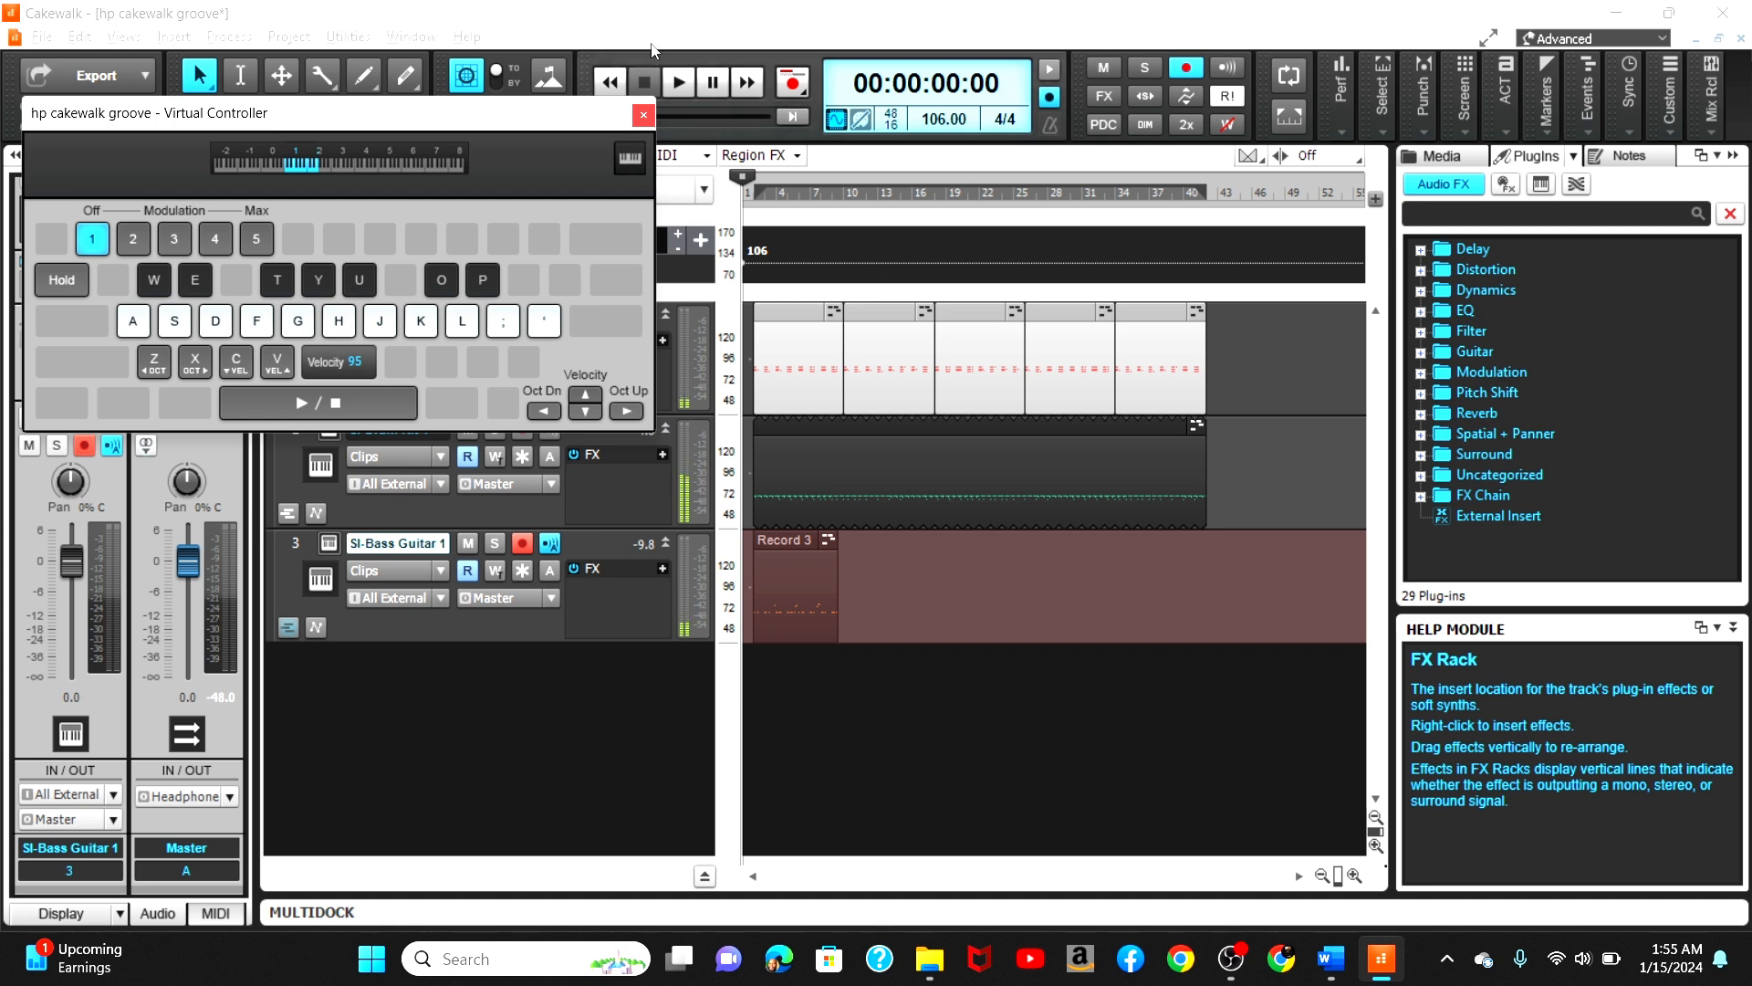
# Step: Close the Virtual Controller and save the project
pyautogui.click(643, 114)
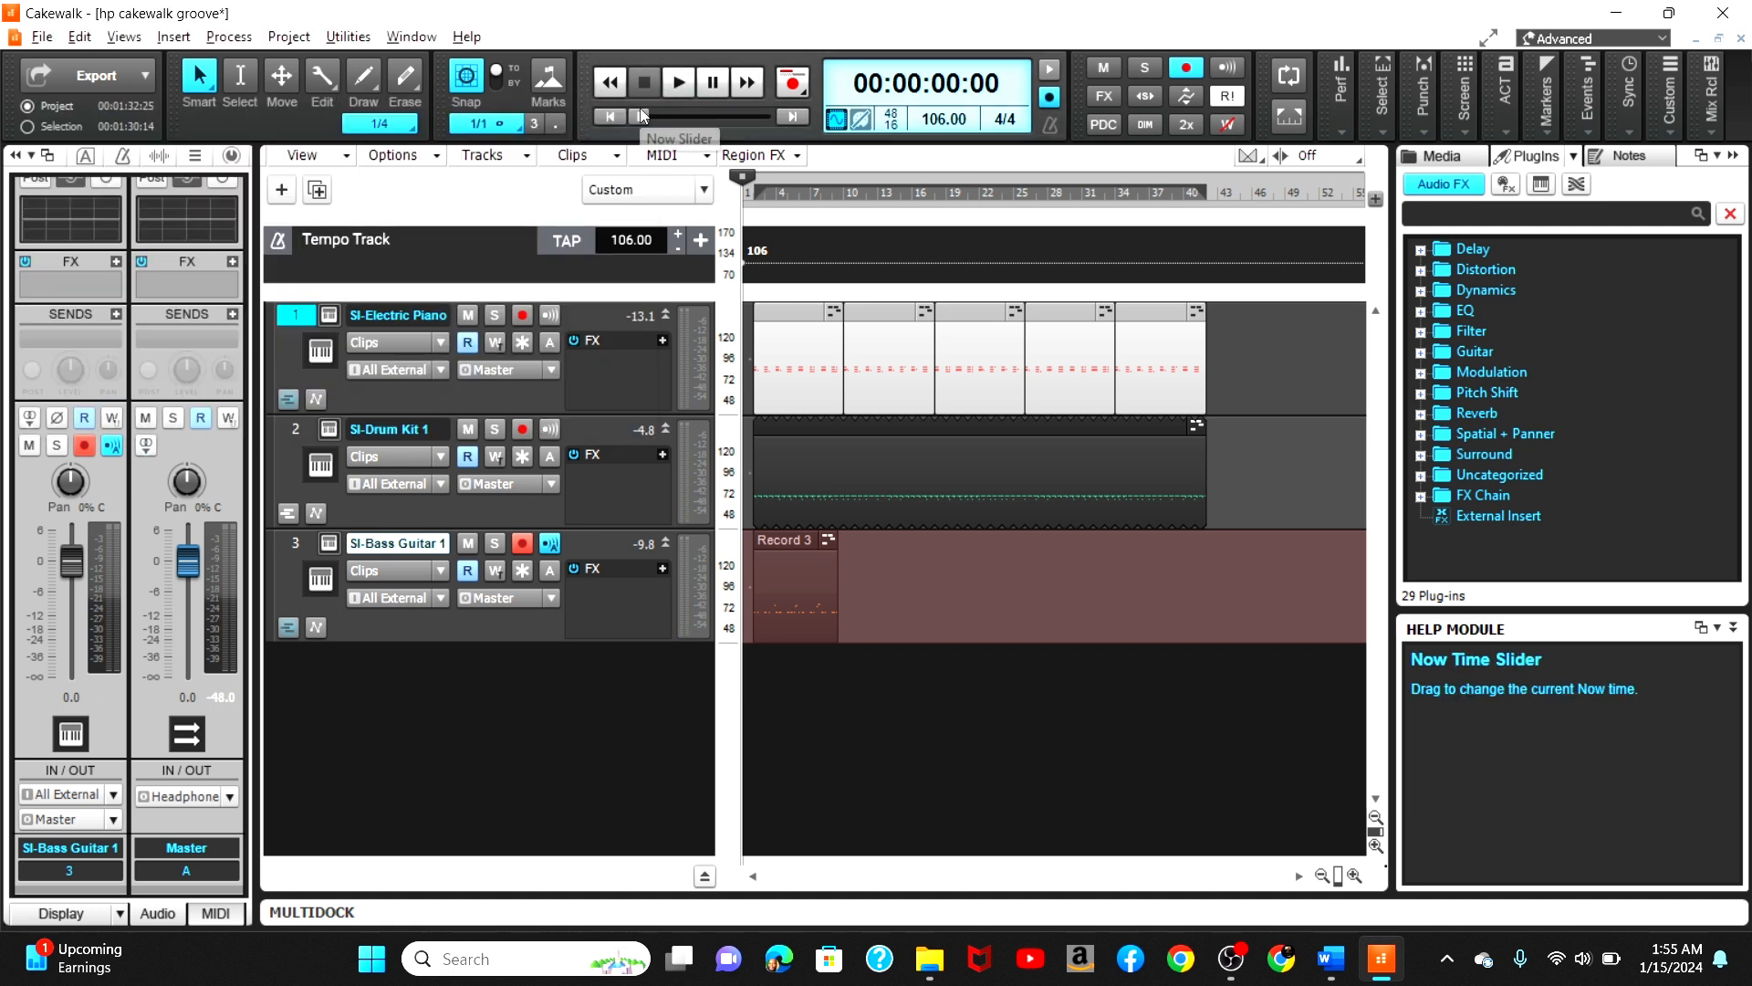
pyautogui.hotkey('ctrl', 's')
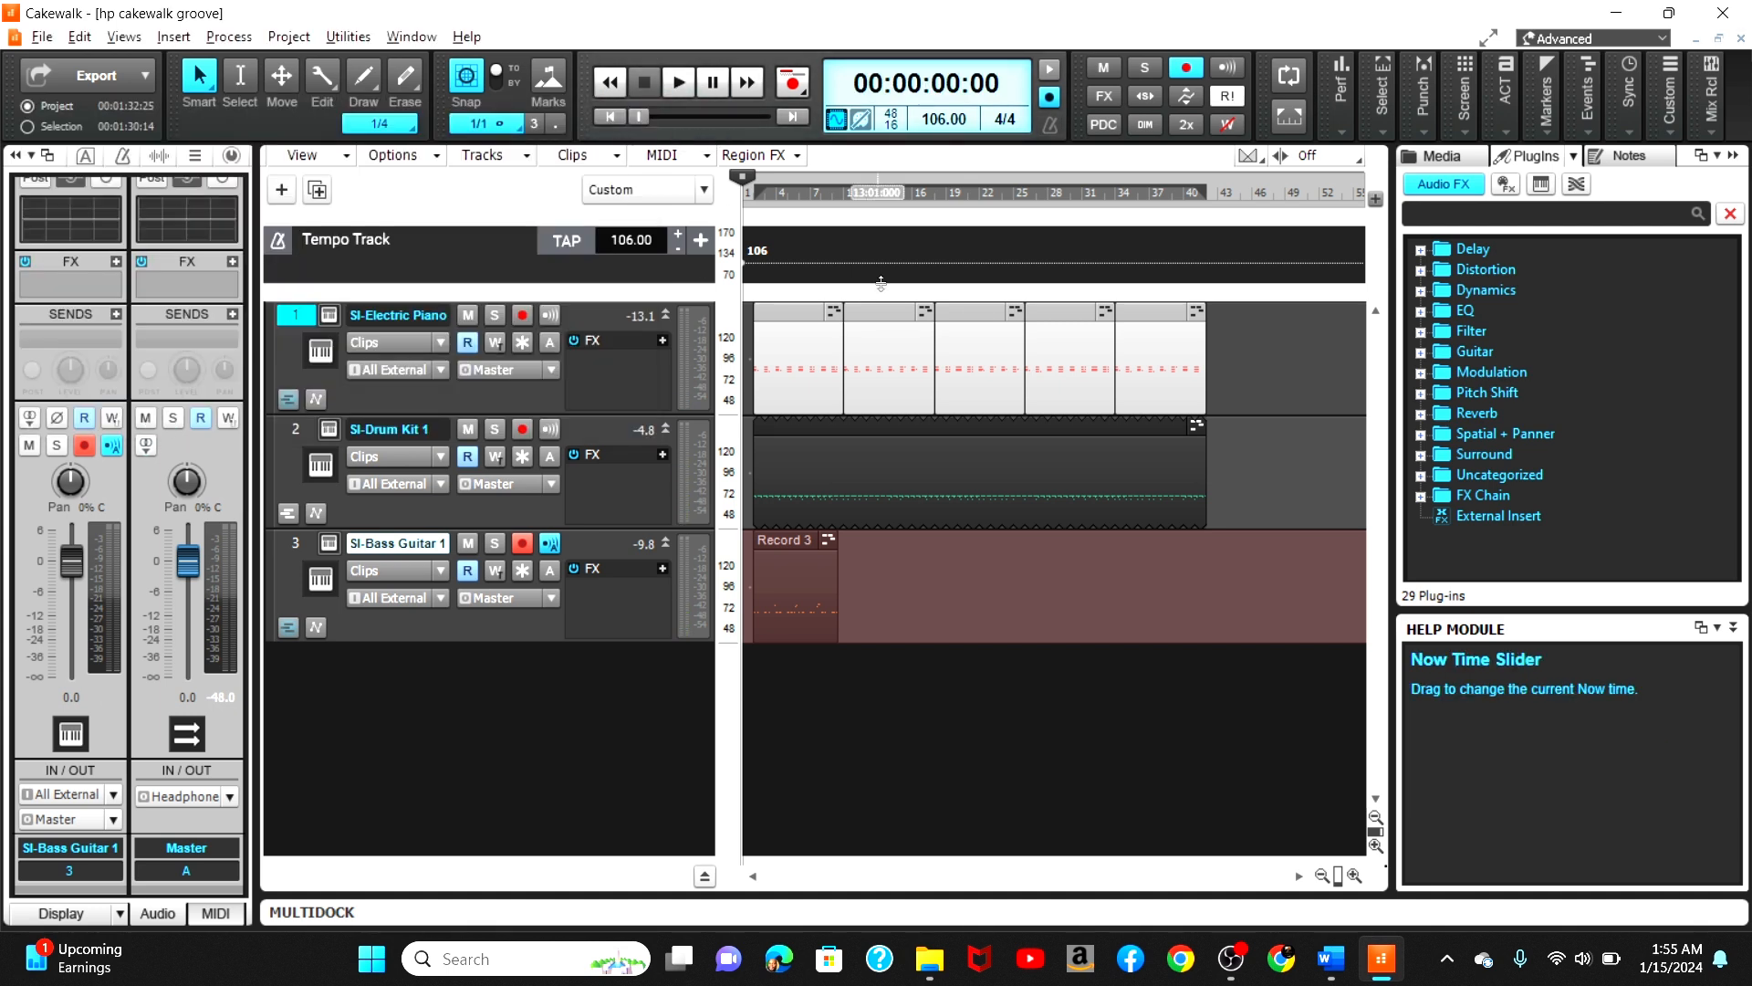
# Step: Open the recorded bass clip in the Piano Roll and zoom in on its notes
pyautogui.click(798, 540)
pyautogui.doubleClick(797, 540)
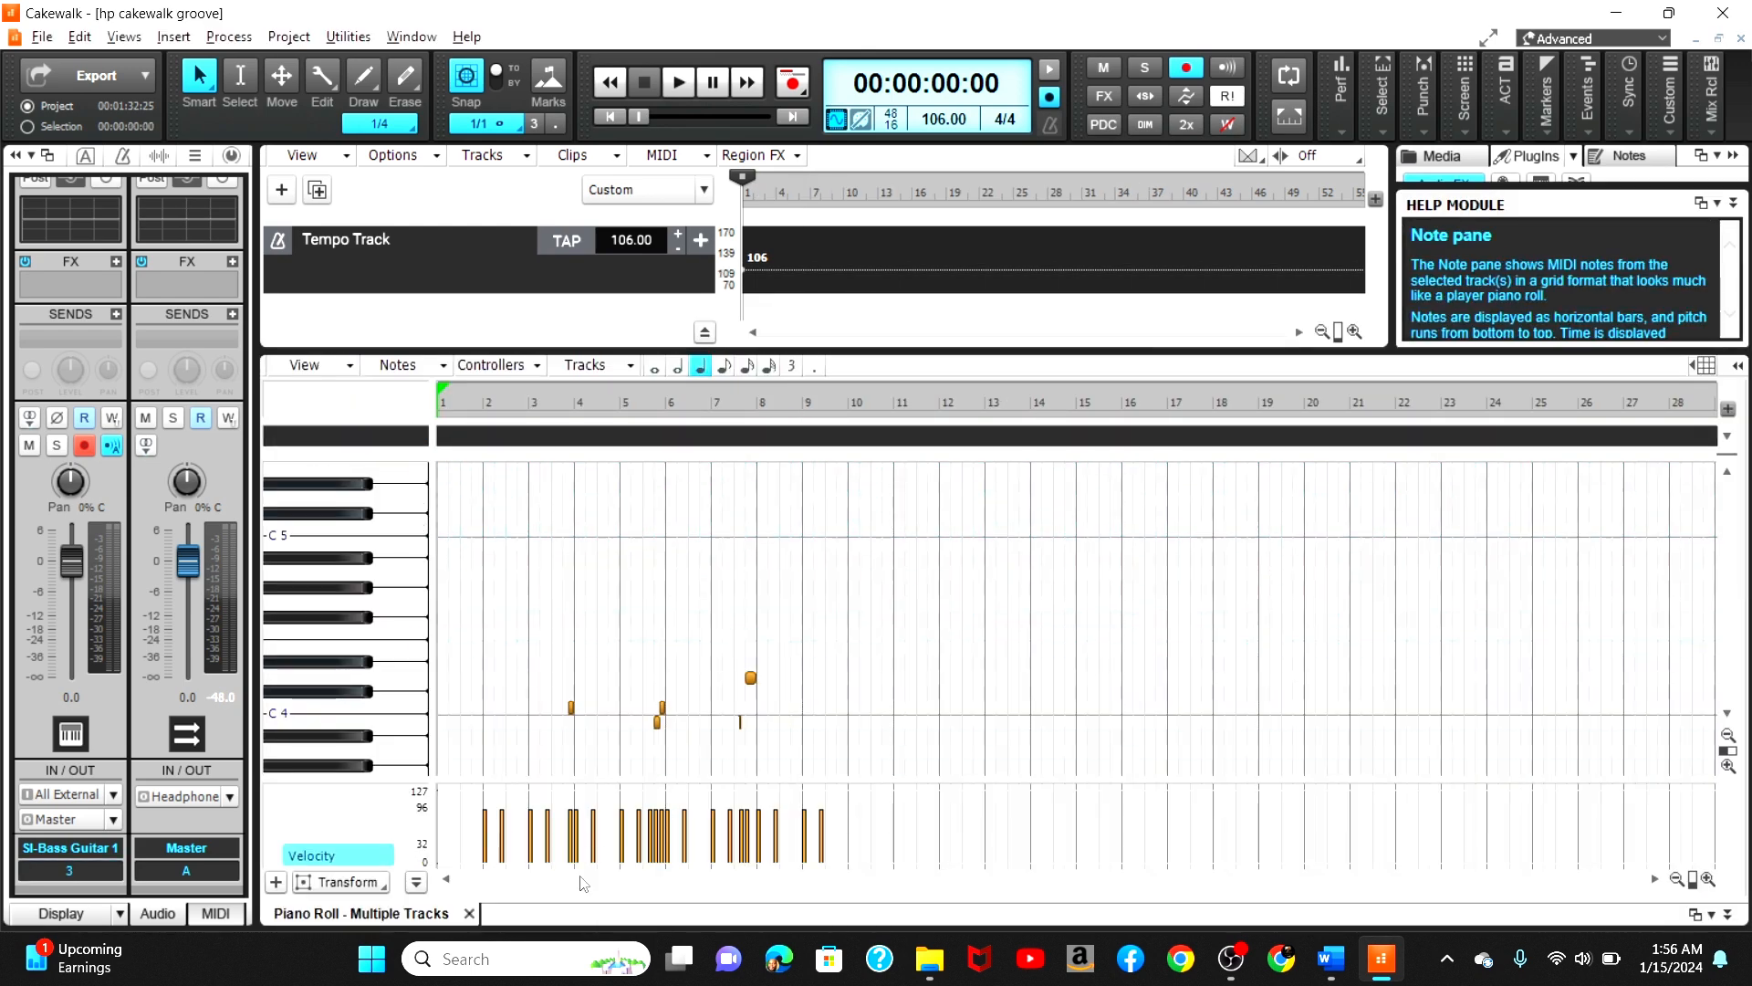
pyautogui.click(1706, 878)
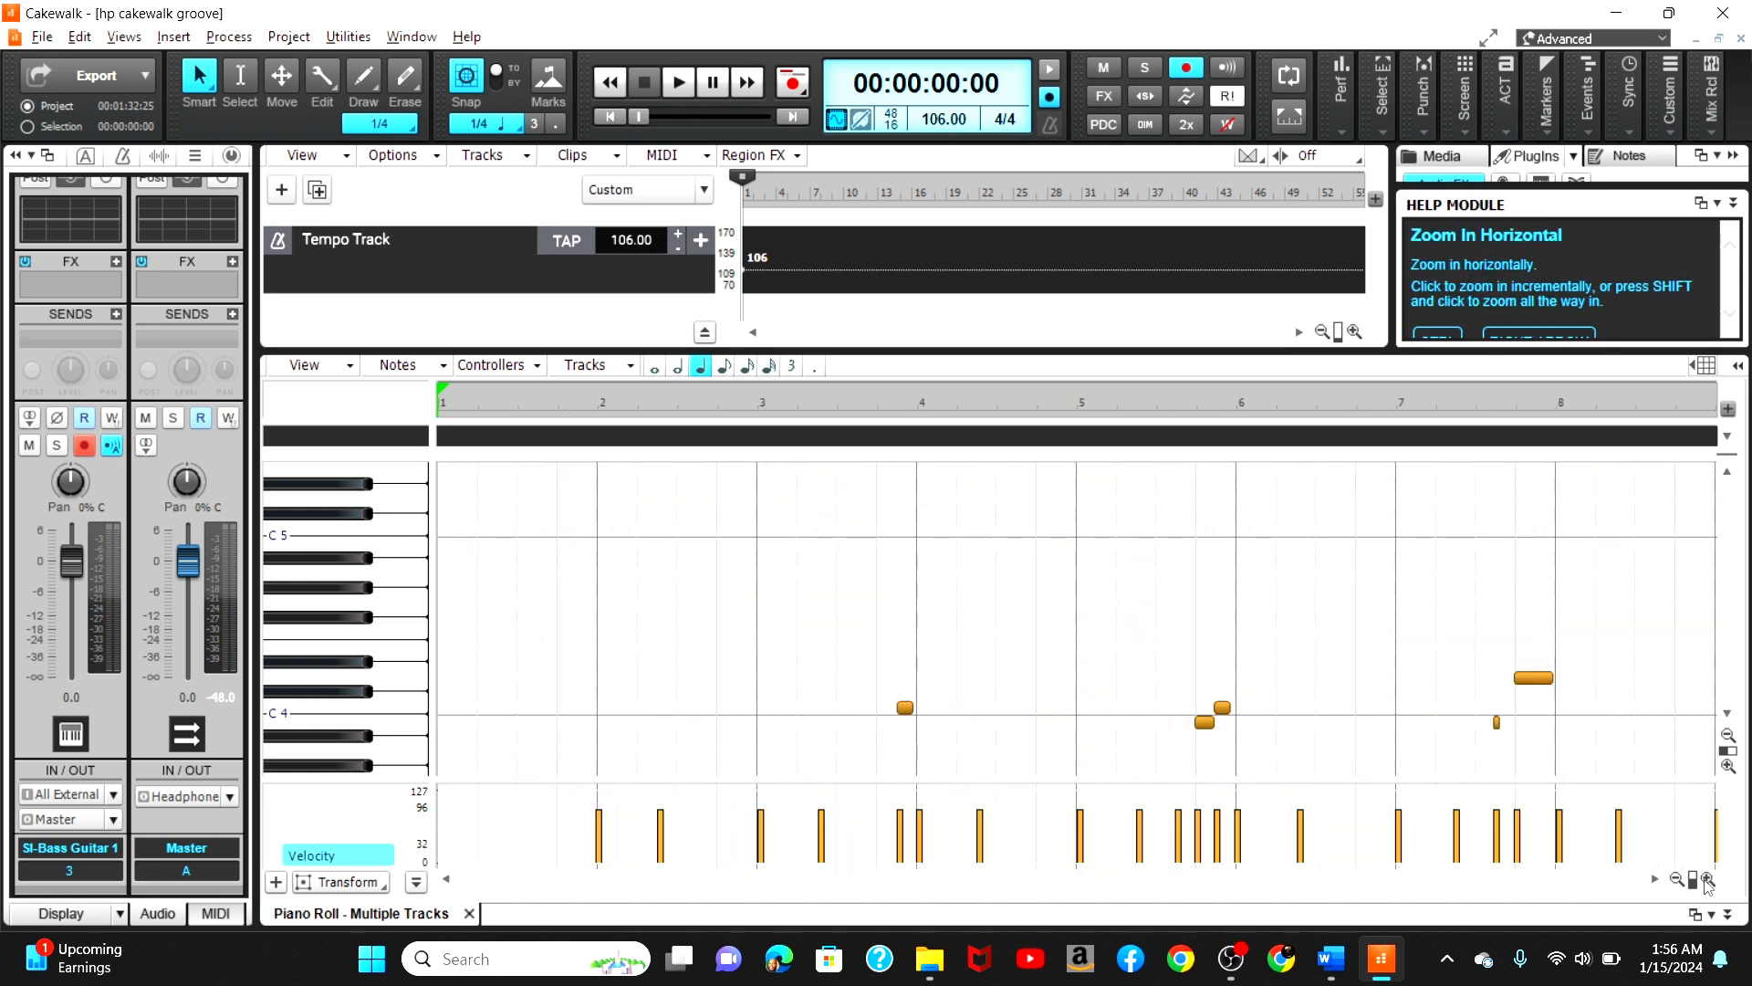
pyautogui.click(1728, 764)
pyautogui.click(1727, 764)
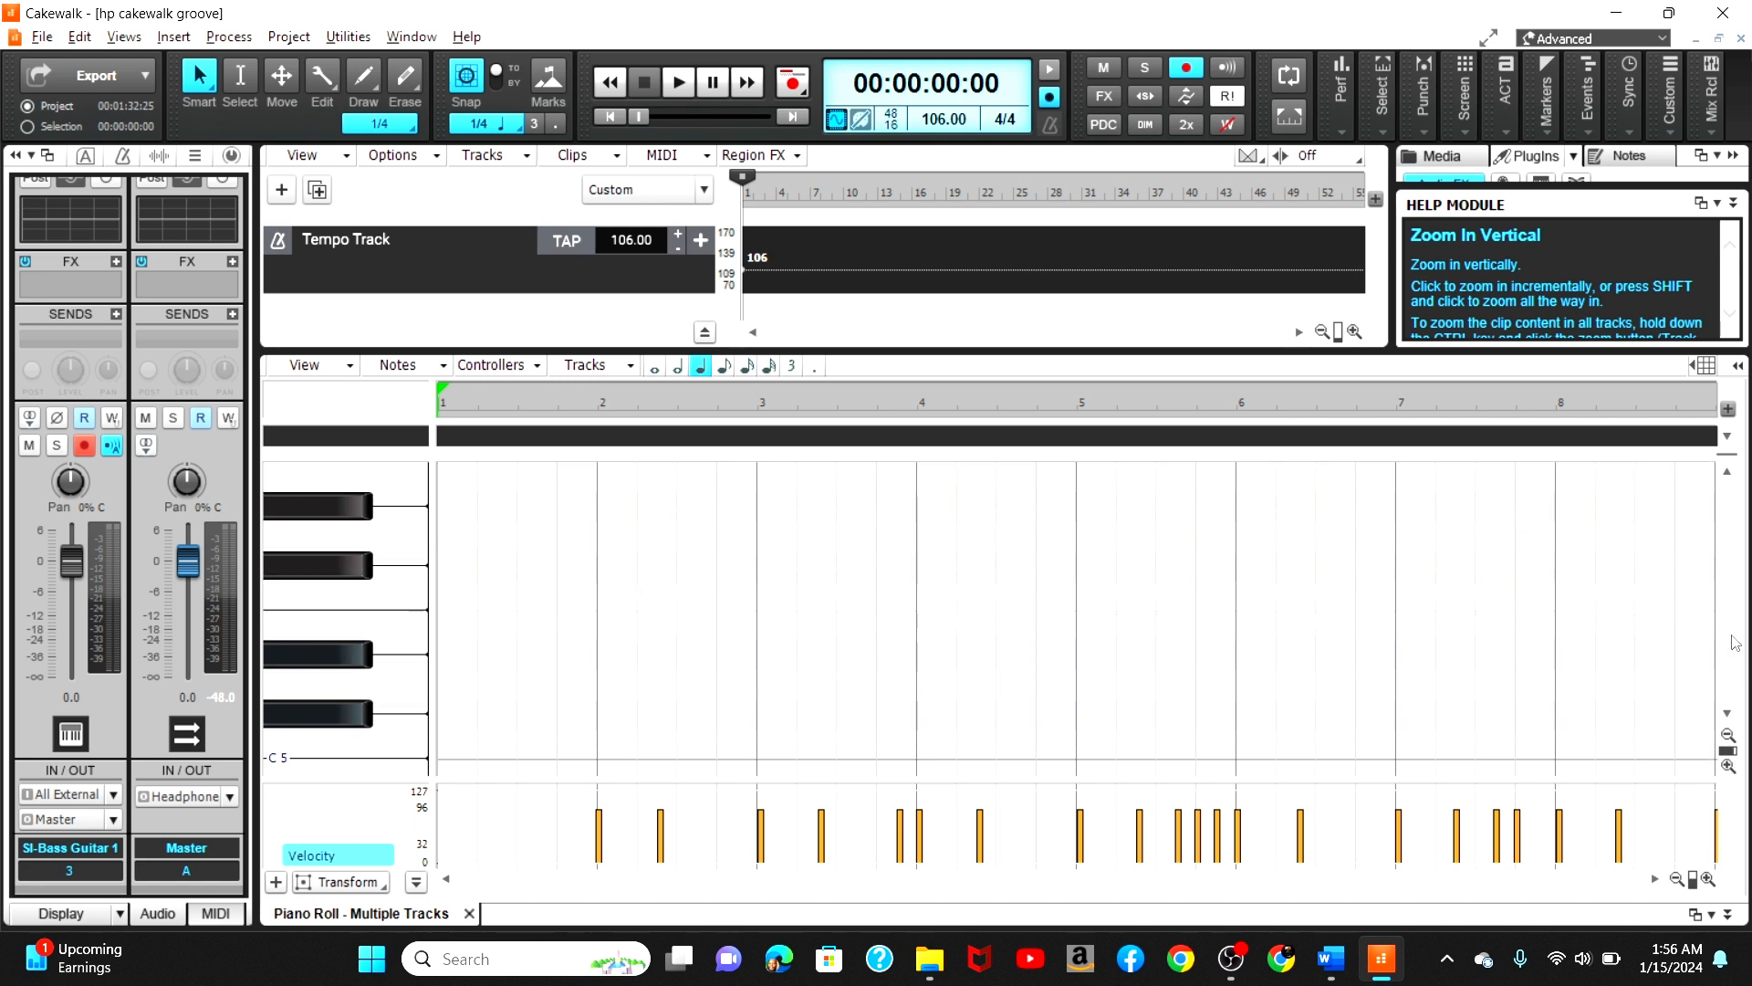
pyautogui.moveTo(1726, 604); pyautogui.dragTo(1737, 651)
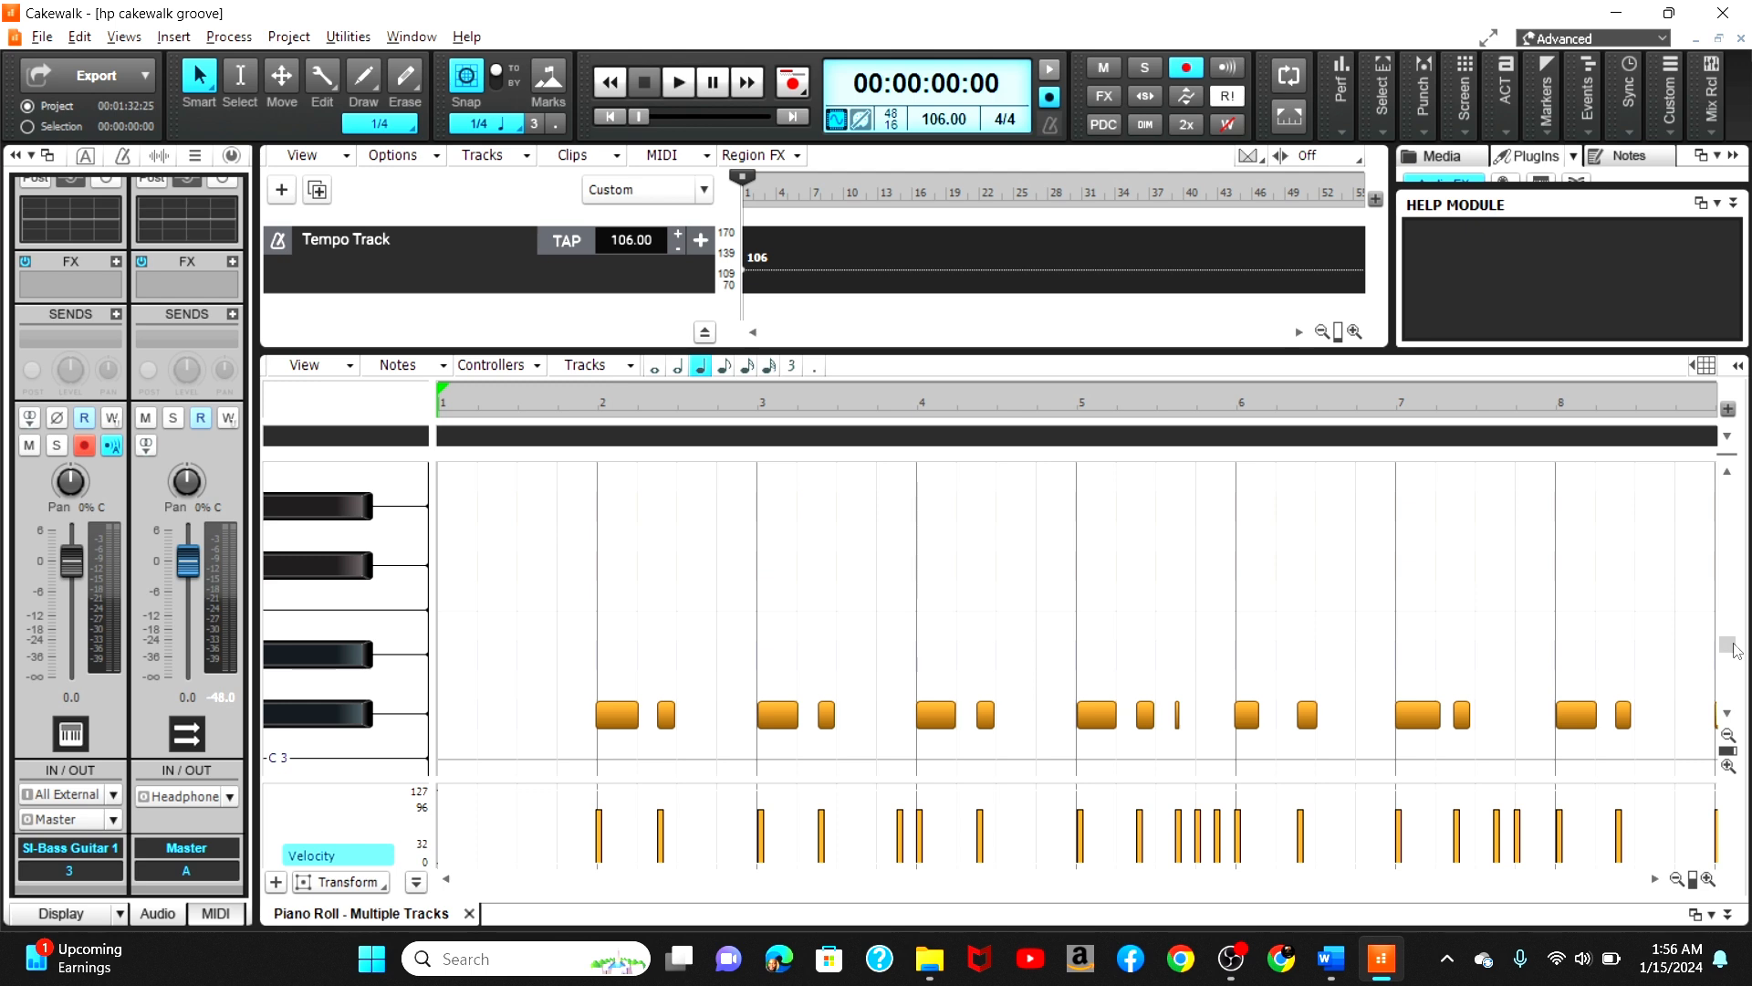
pyautogui.moveTo(1655, 880); pyautogui.dragTo(1656, 882)
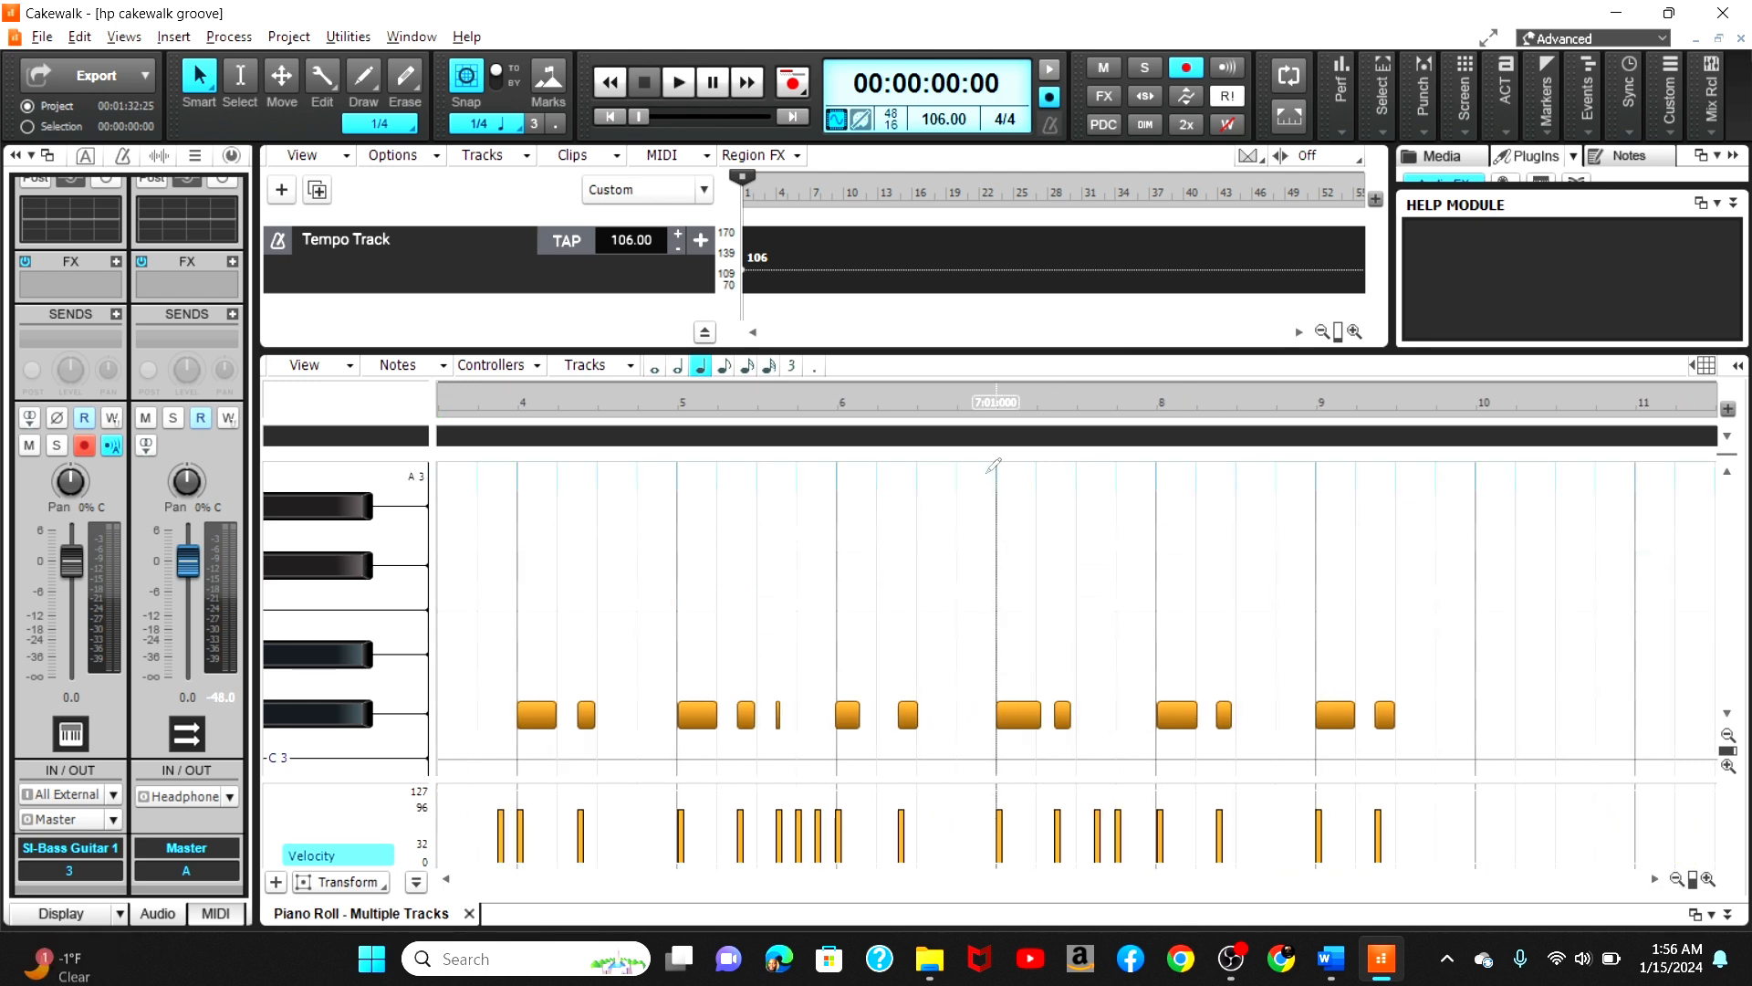
# Step: Play back the bass part in the Piano Roll starting from bar 6
pyautogui.click(923, 407)
pyautogui.press('space')
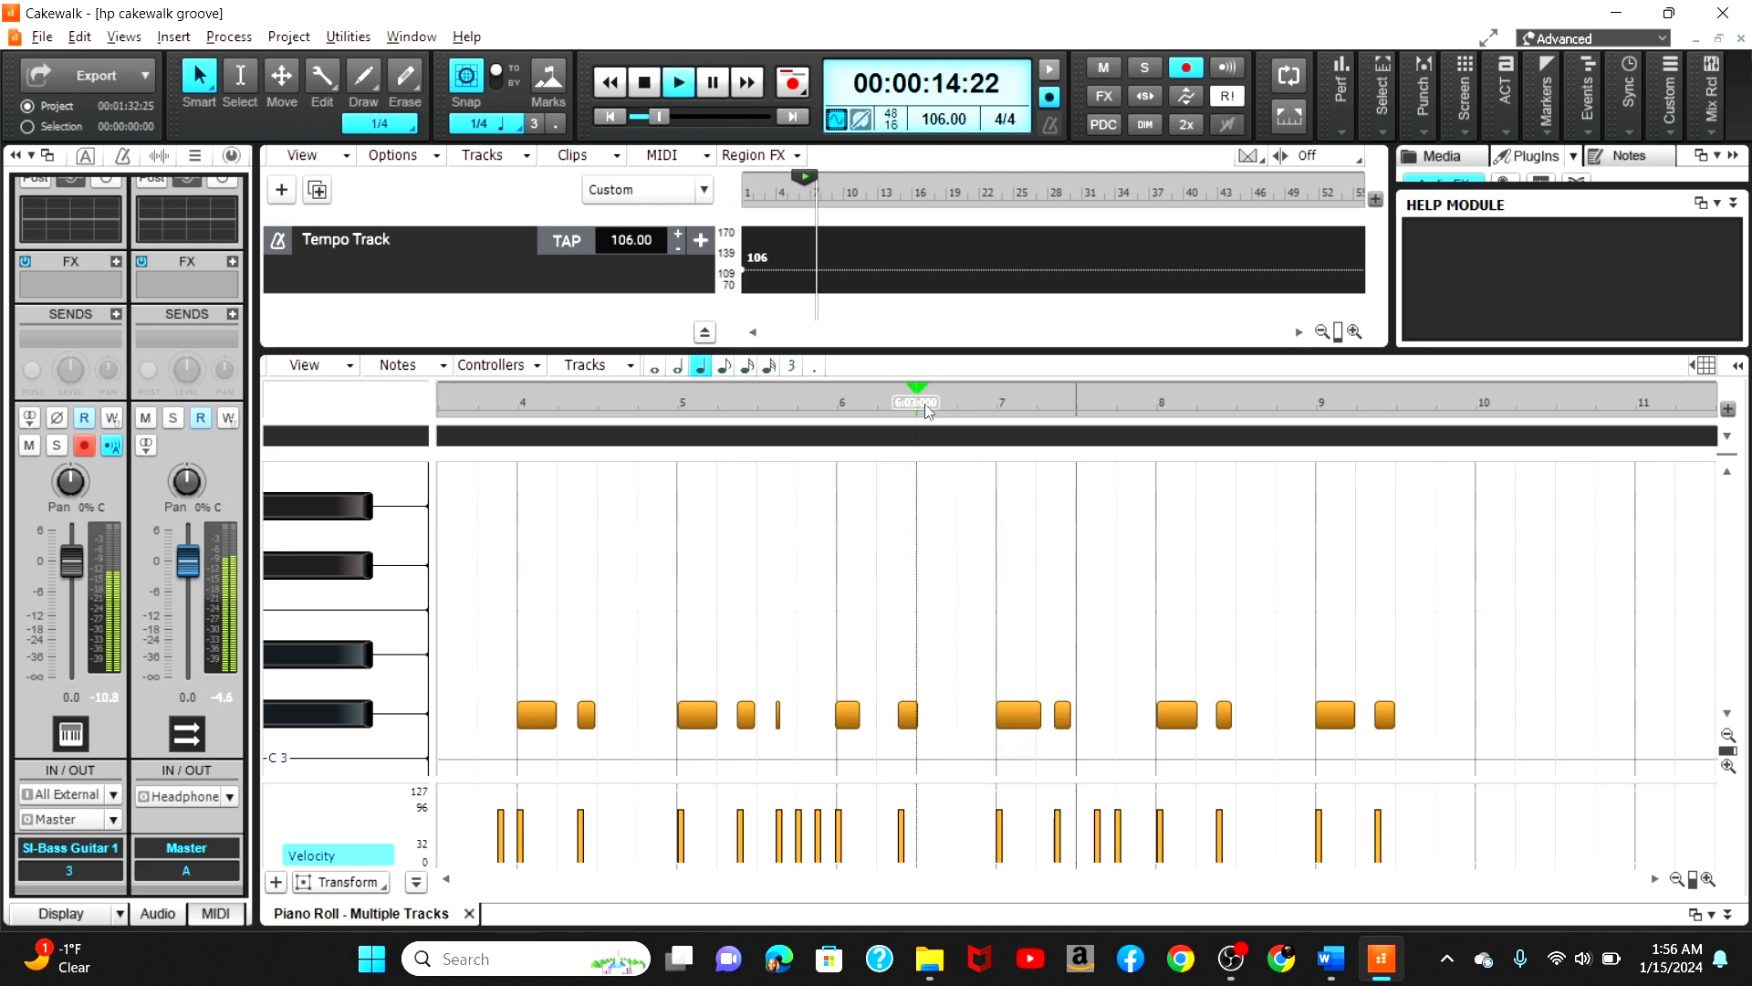
pyautogui.press('space')
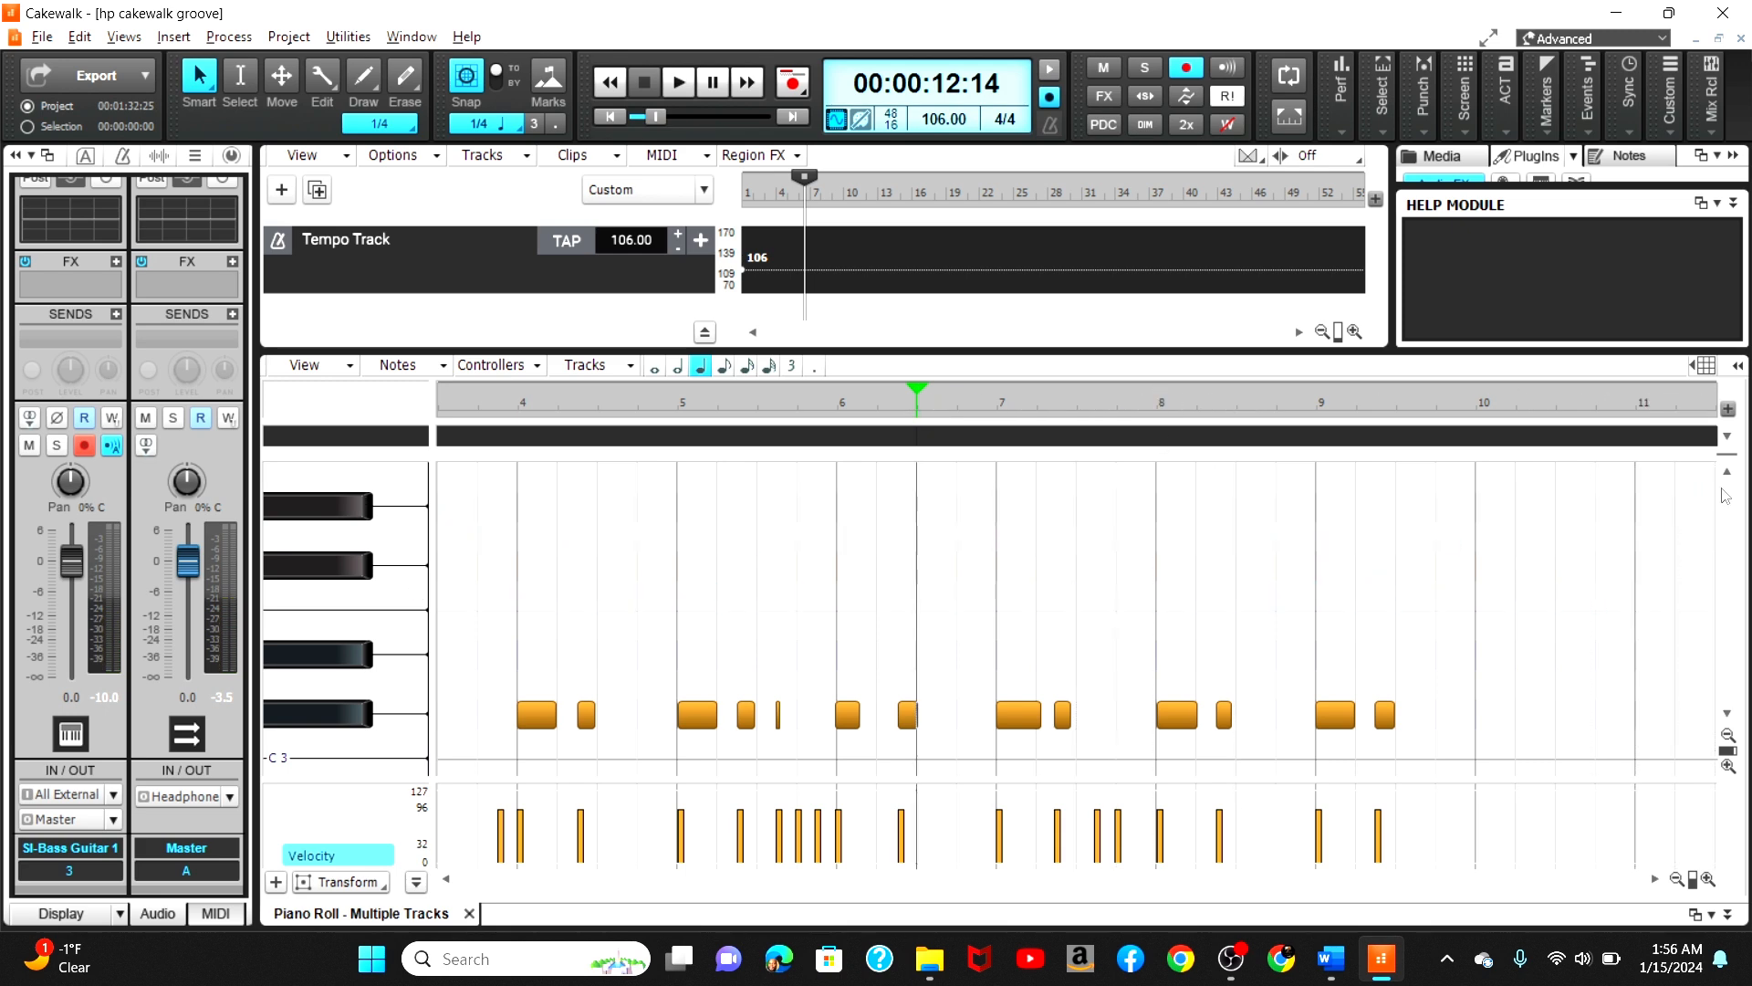
# Step: Try moving the high bass note in bar 7 up from D4 to Eb4
pyautogui.scroll(5, 1729, 480)
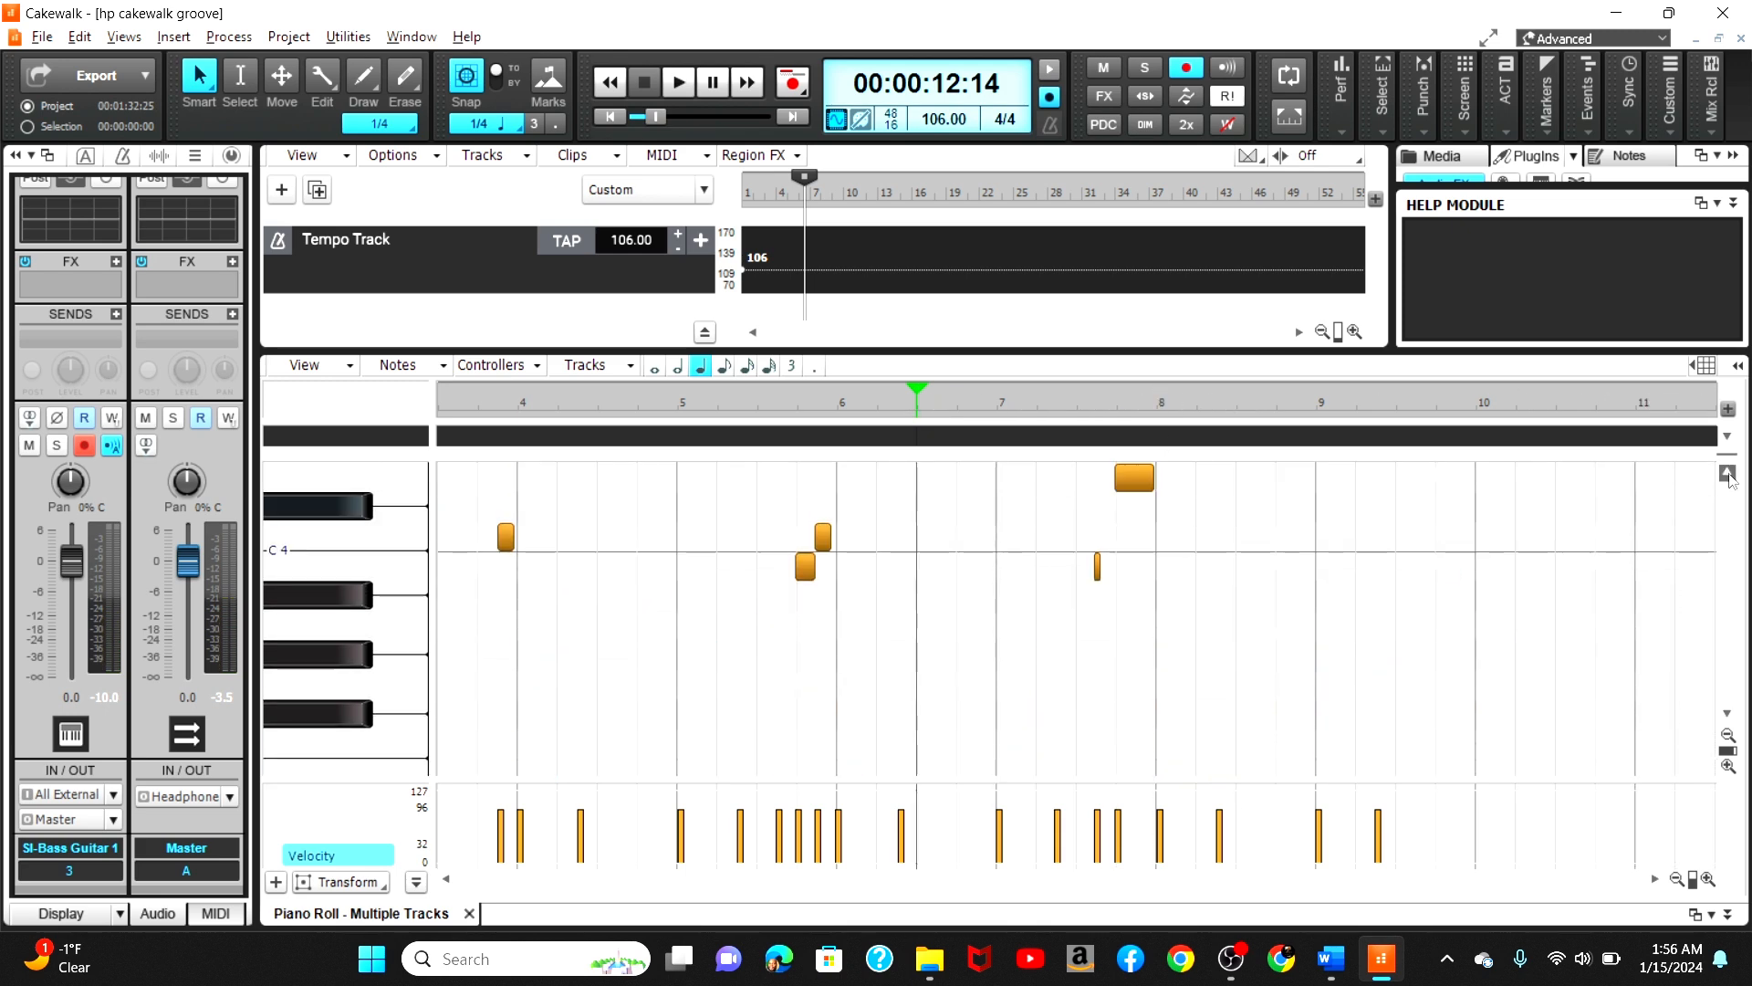
pyautogui.scroll(2, 1729, 481)
pyautogui.click(410, 623)
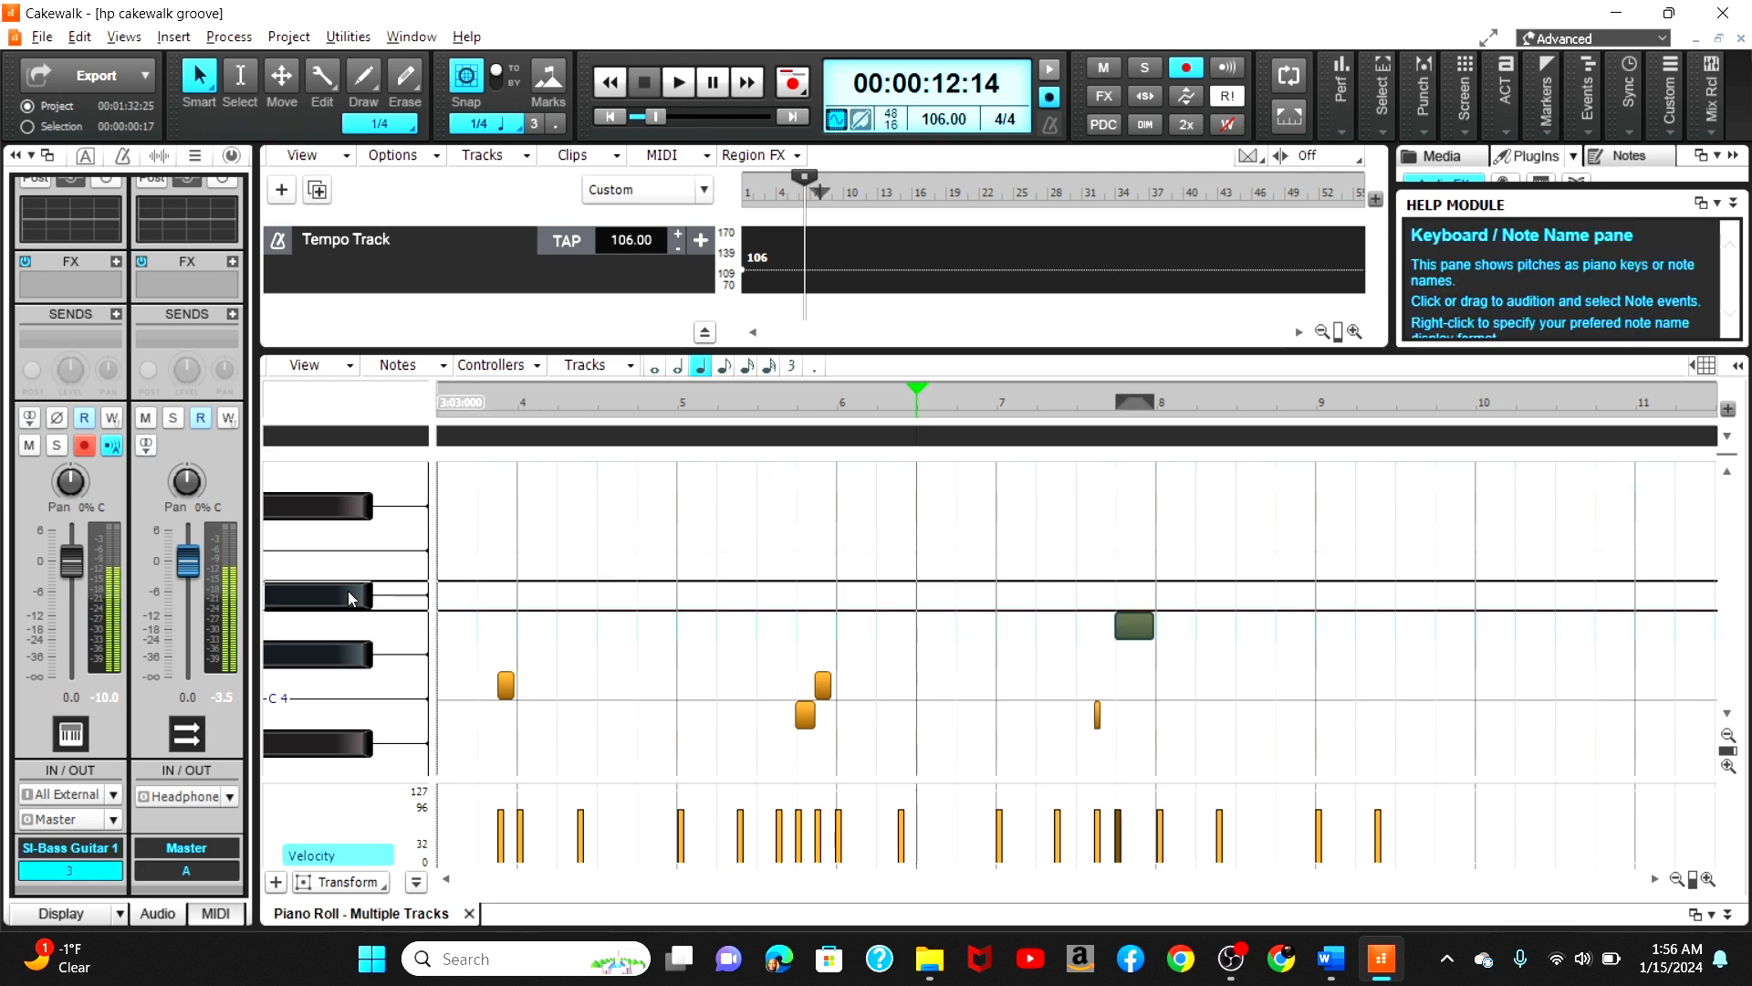
pyautogui.click(954, 672)
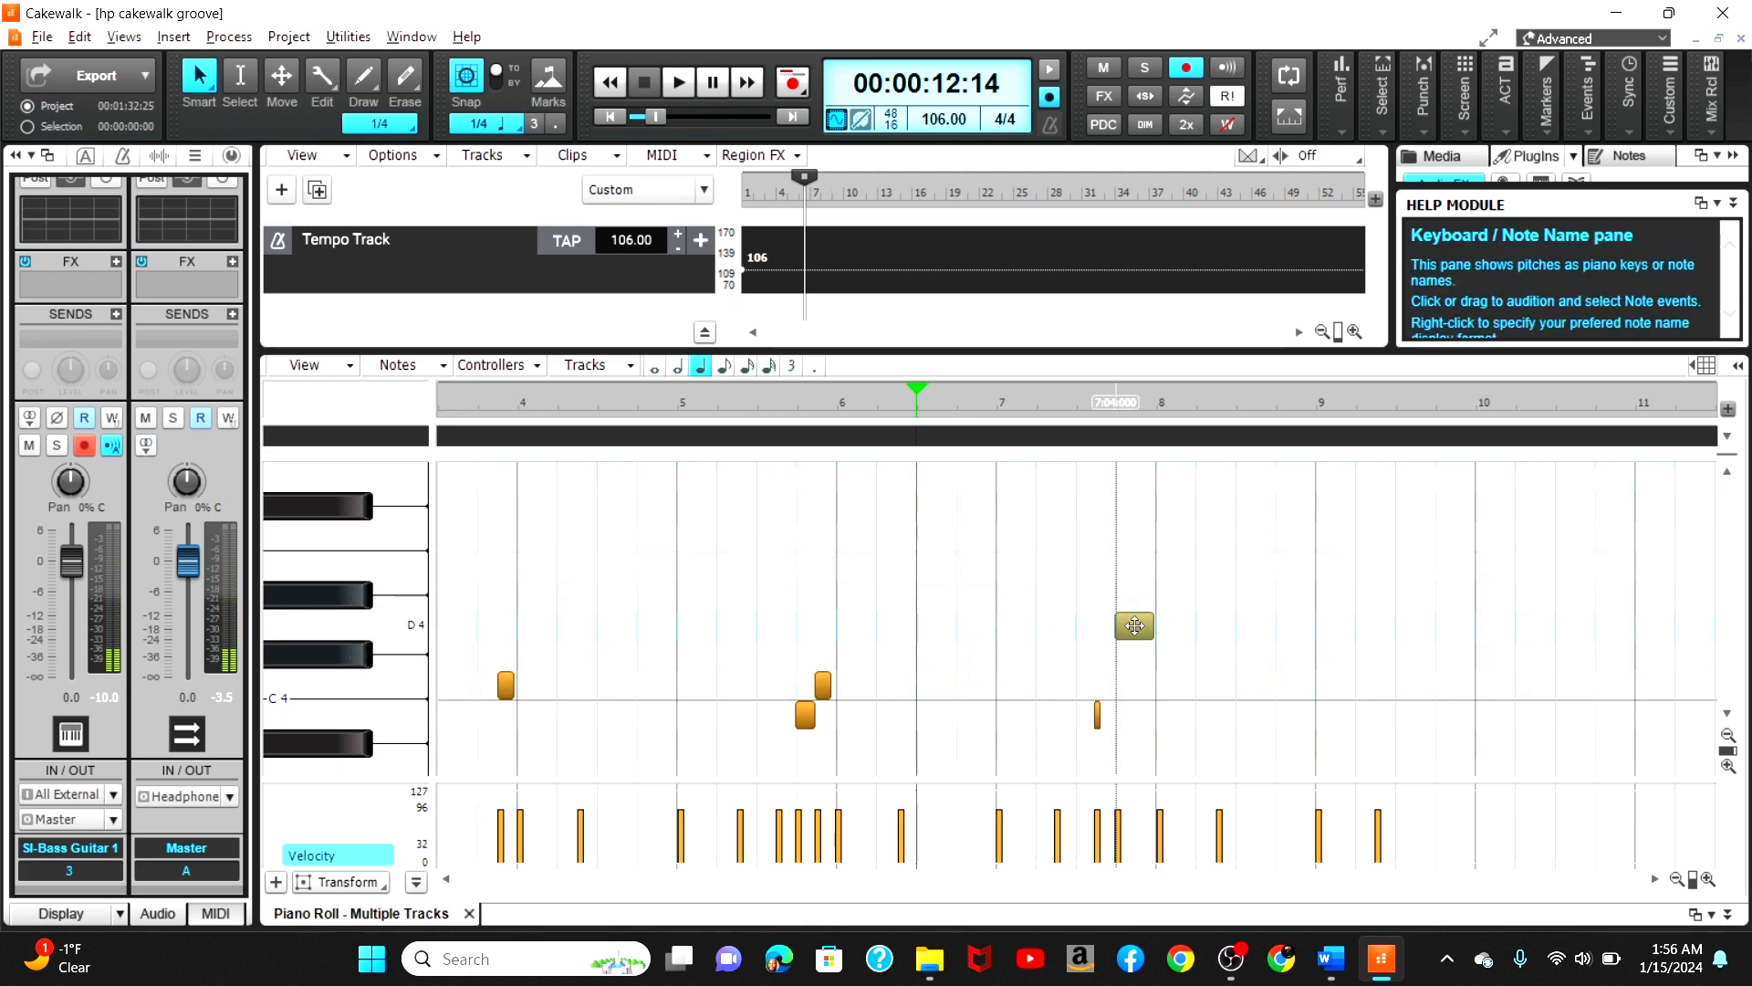
pyautogui.moveTo(1138, 628); pyautogui.dragTo(1132, 608)
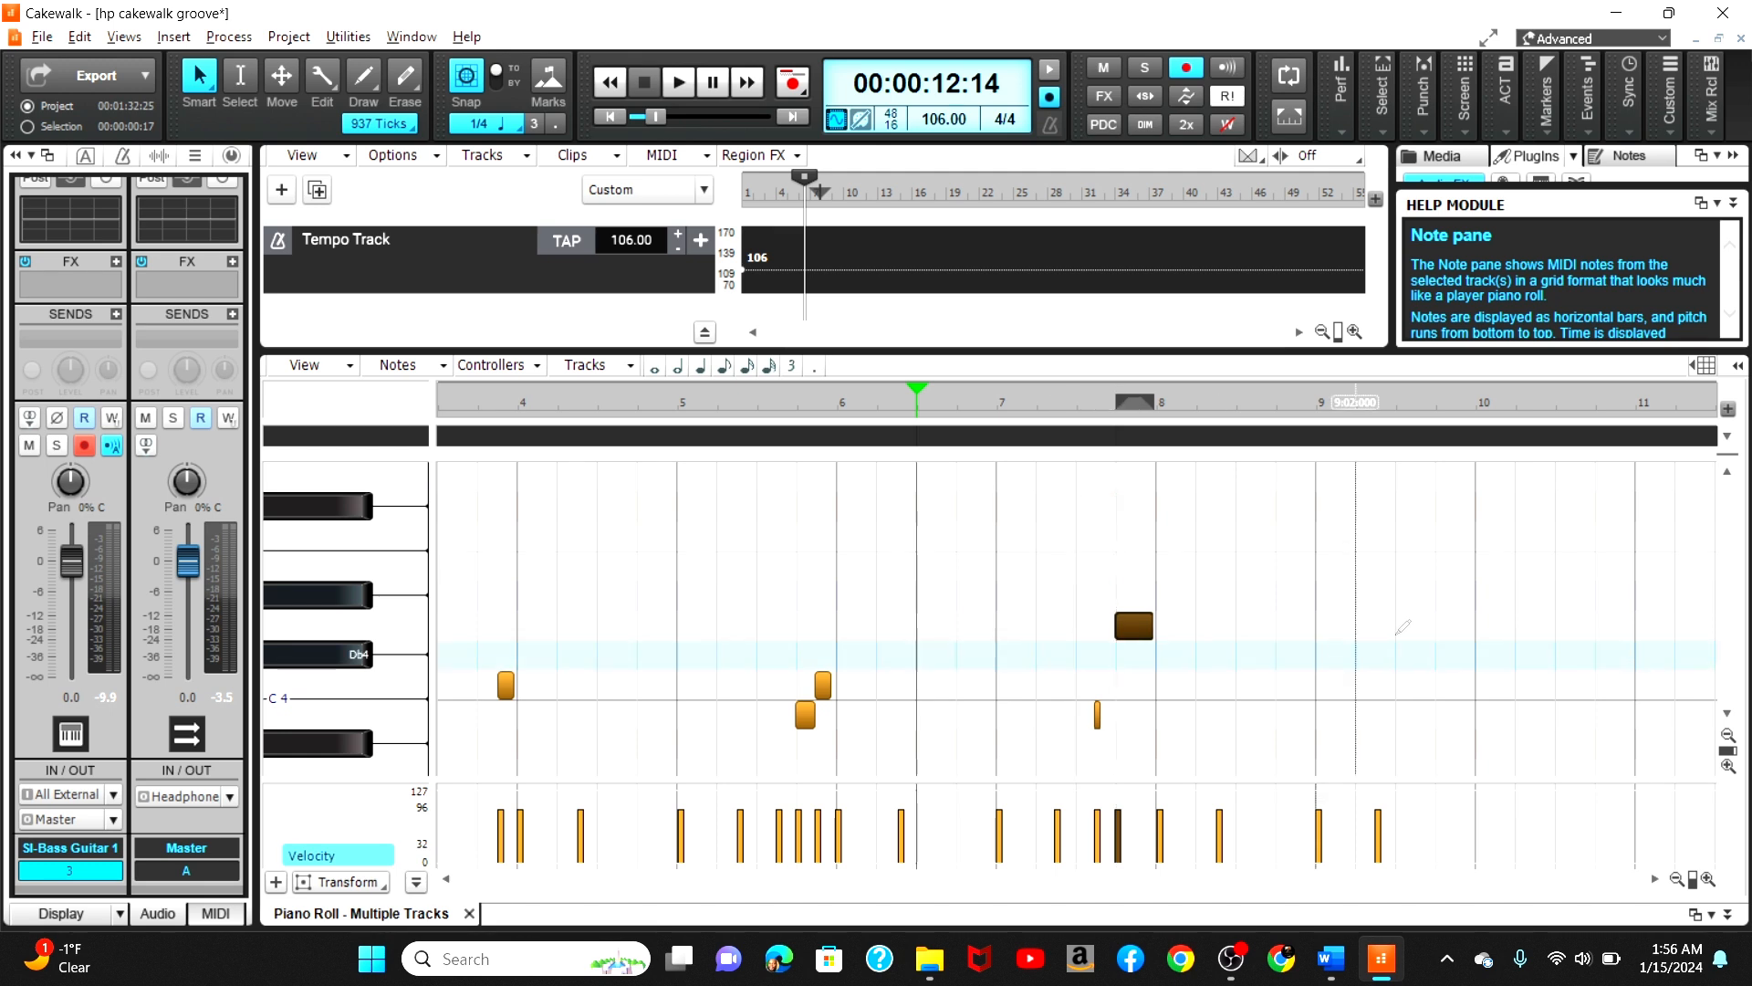
pyautogui.rightClick(1134, 628)
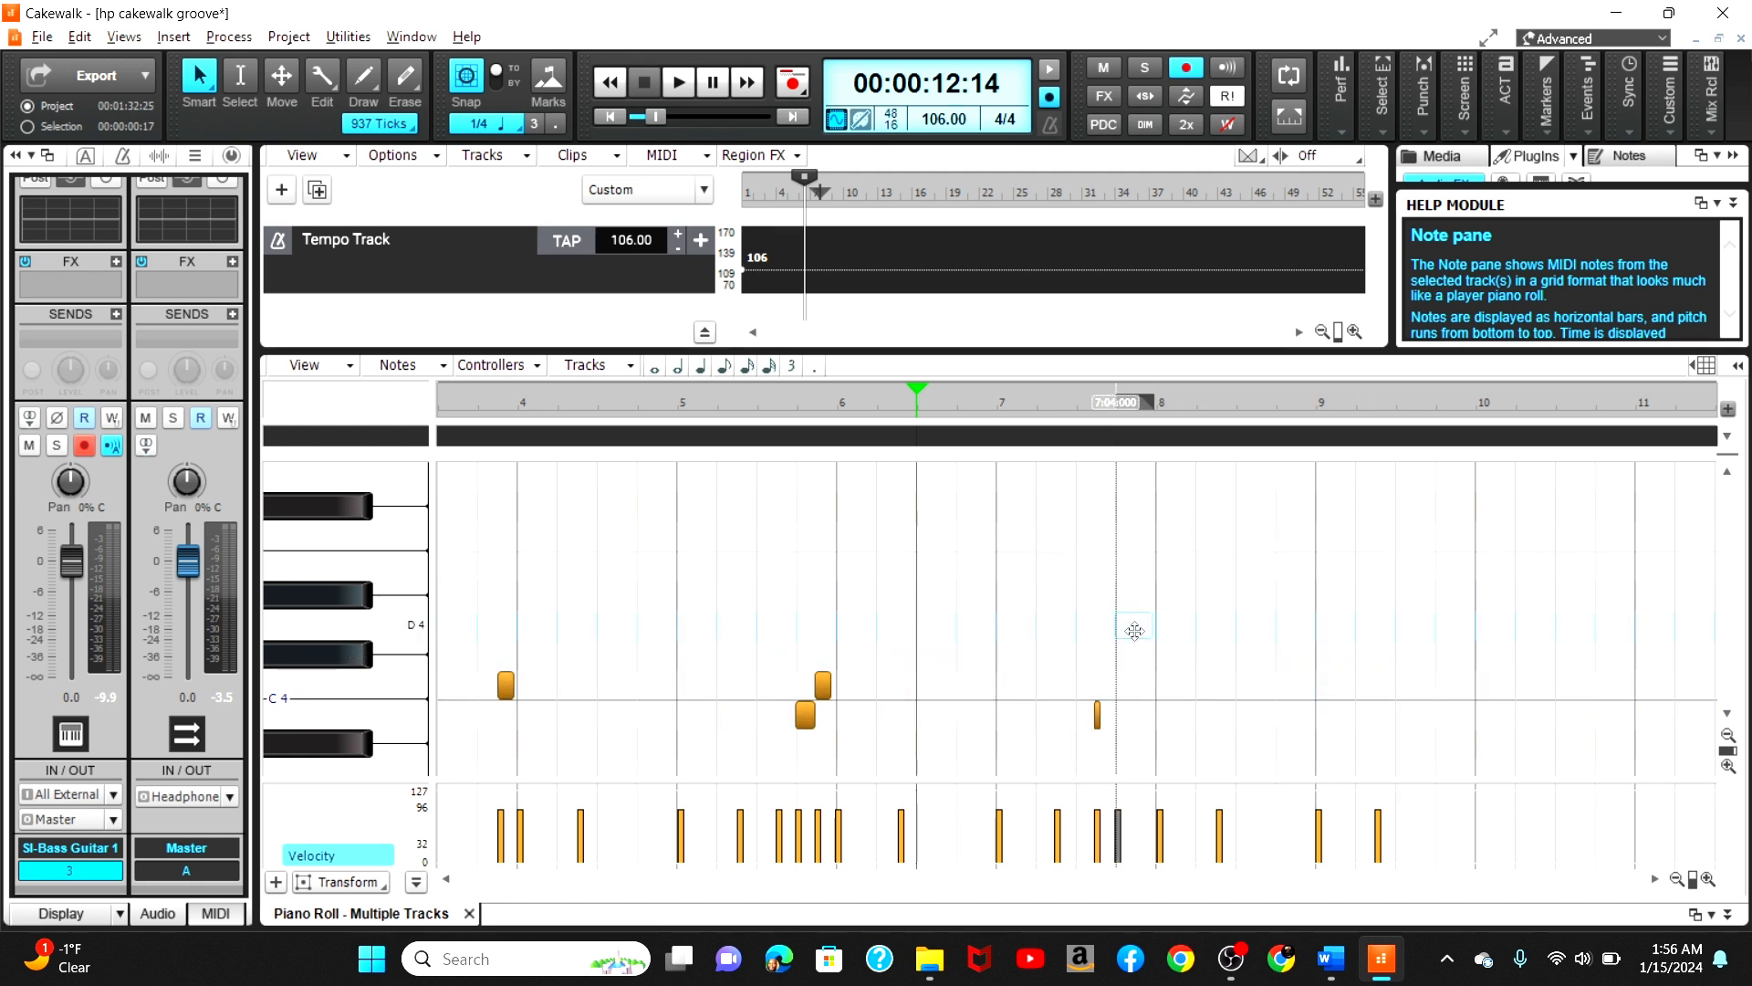
pyautogui.click(1134, 630)
pyautogui.click(1134, 630)
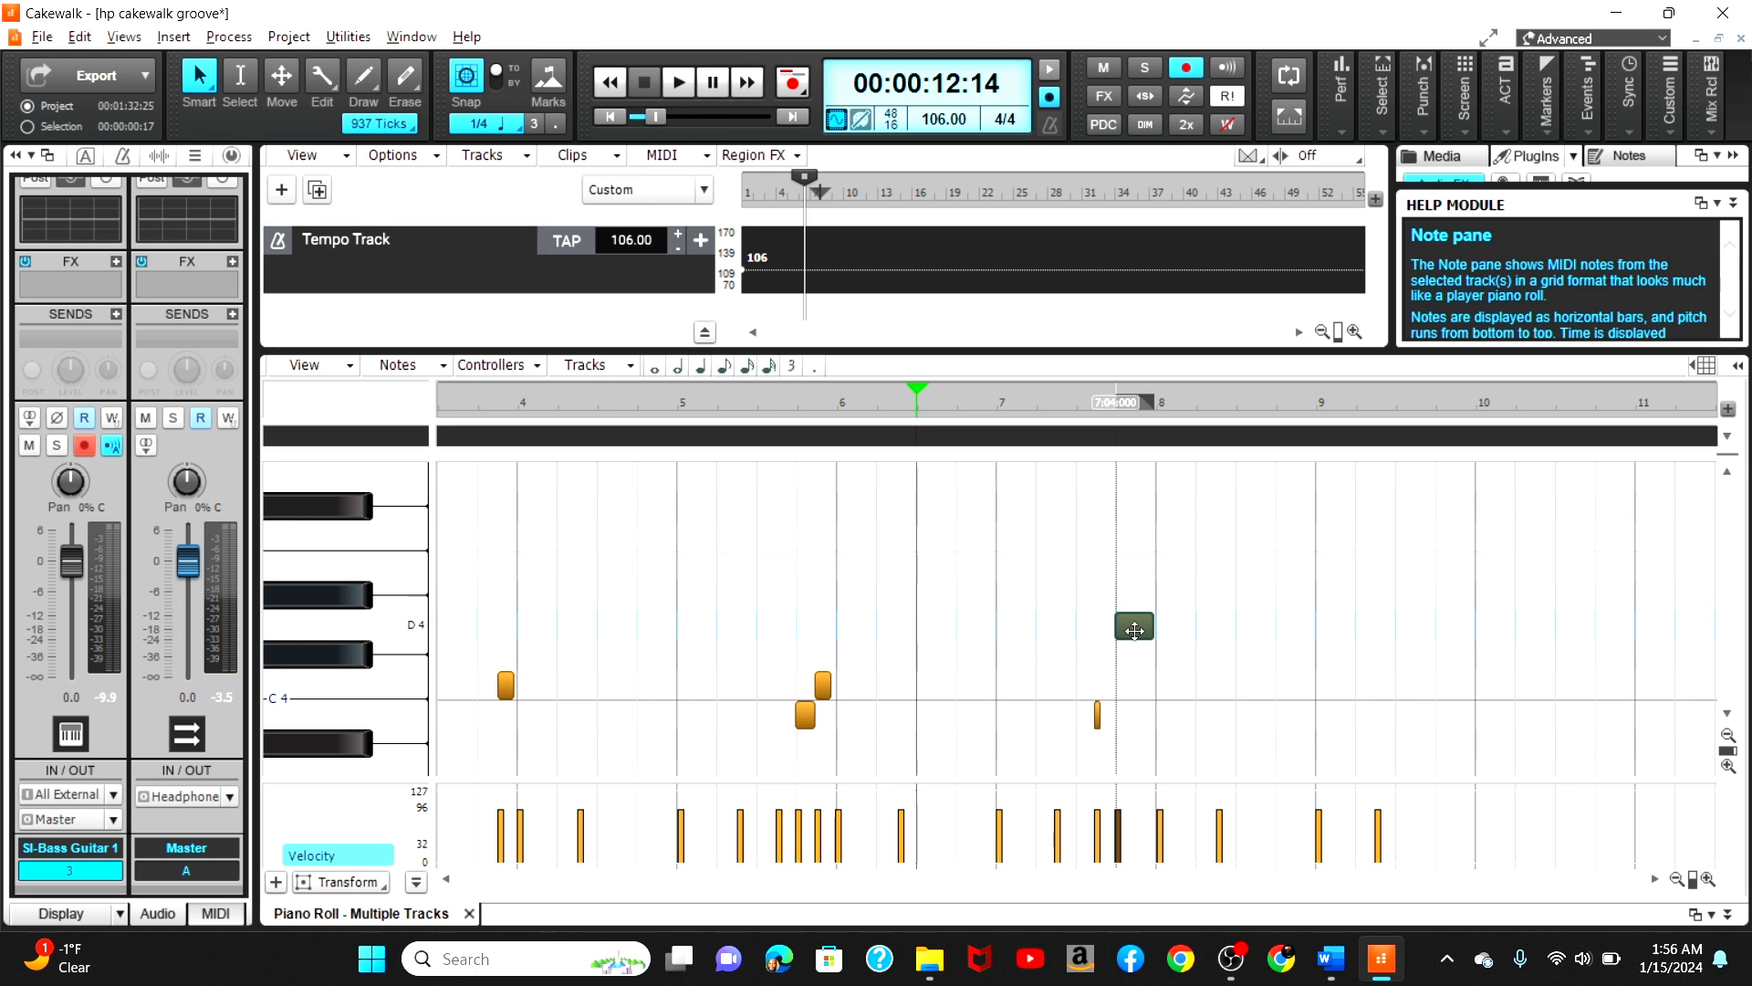
pyautogui.click(1134, 631)
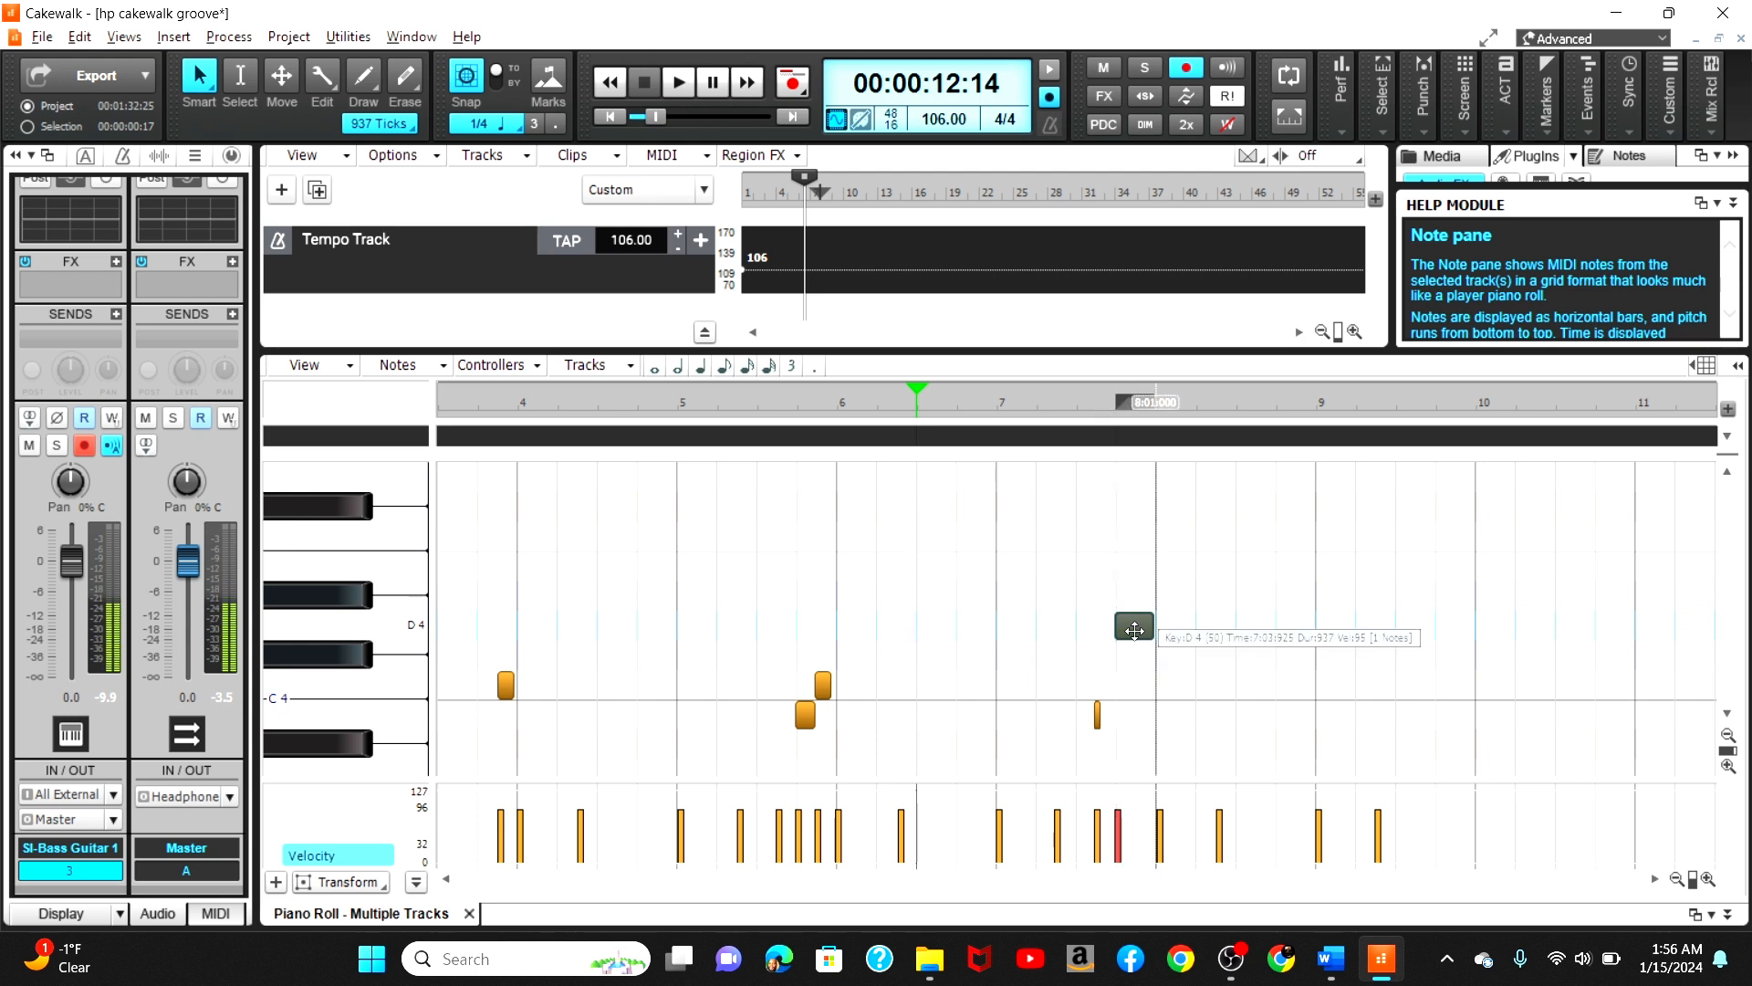
pyautogui.moveTo(1134, 631); pyautogui.dragTo(1134, 605)
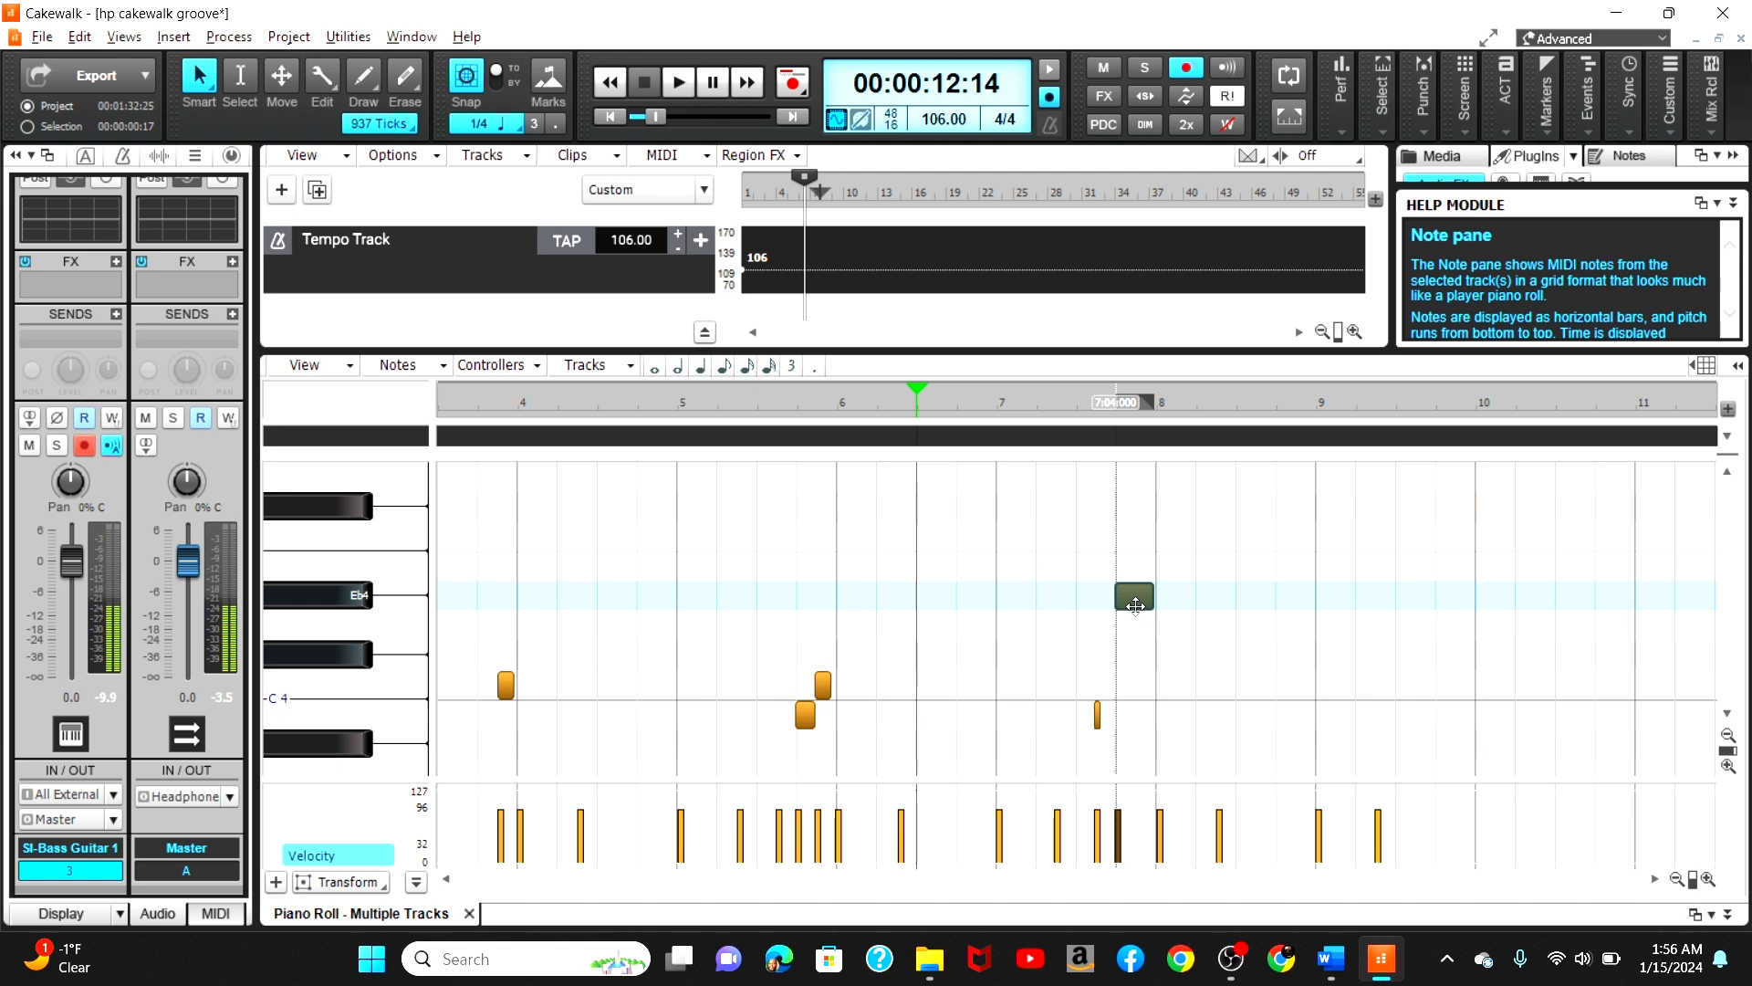
# Step: Play back the bass part from bar 7 and from bar 6, auditioning a lower key on the keyboard
pyautogui.click(1035, 411)
pyautogui.click(989, 408)
pyautogui.press('space')
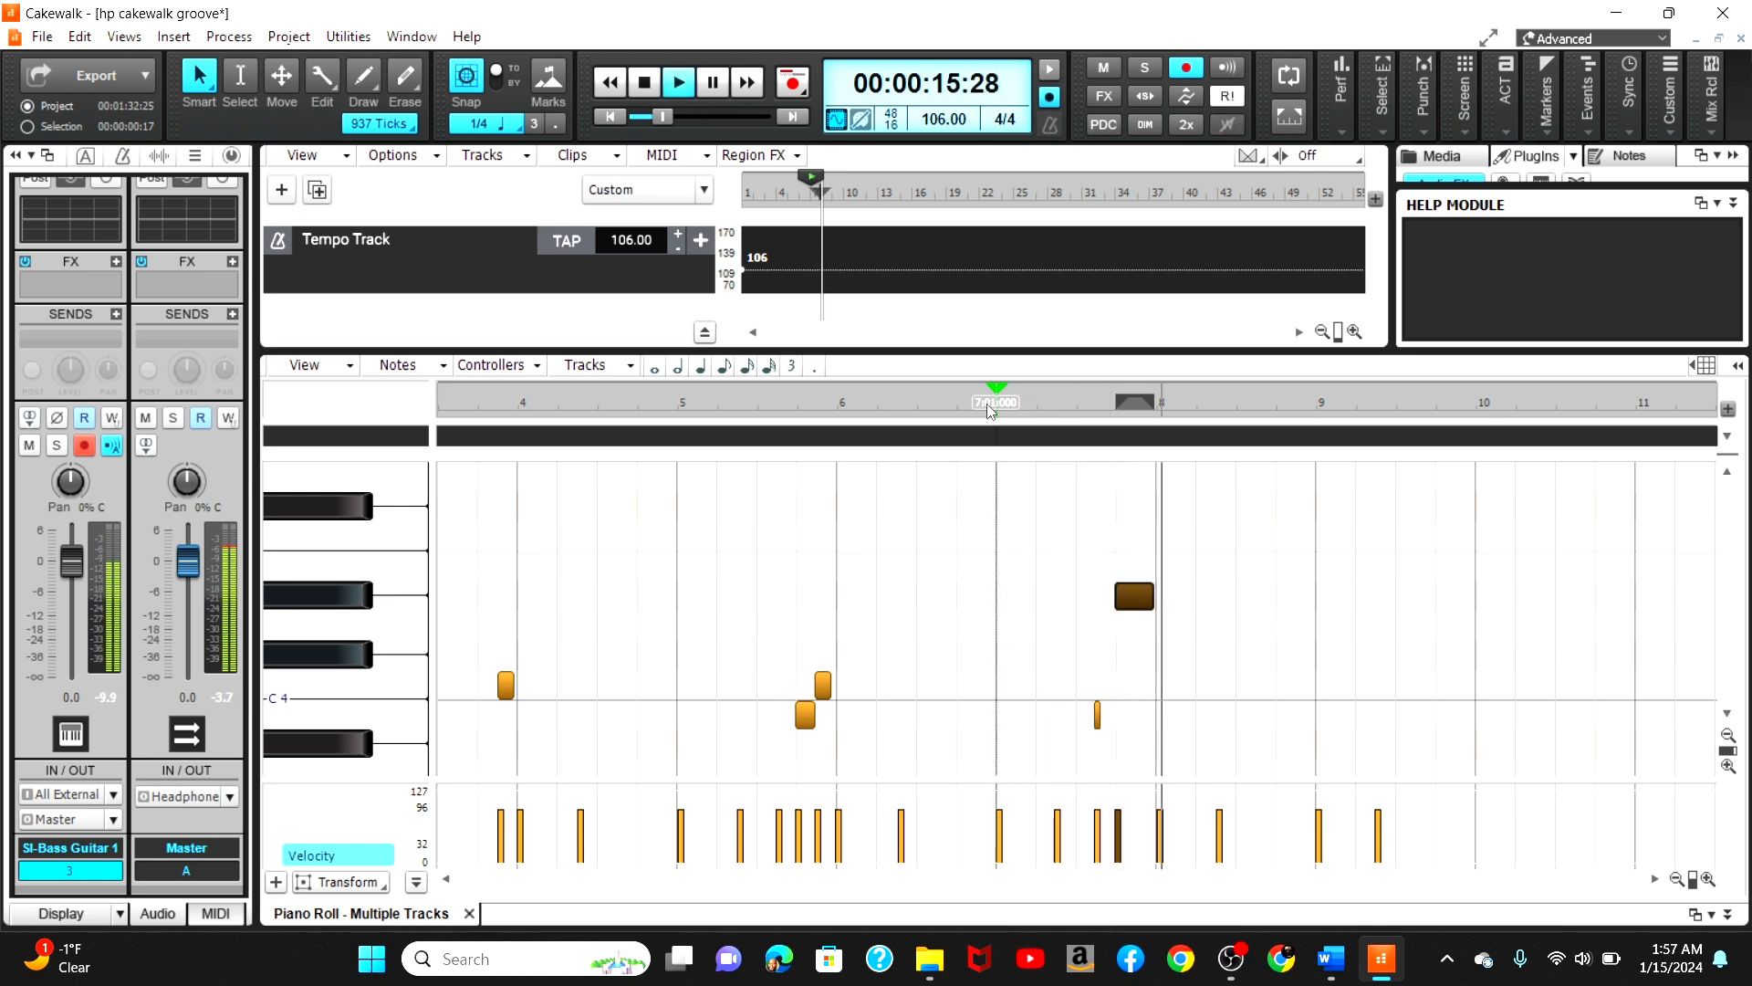
pyautogui.press('space')
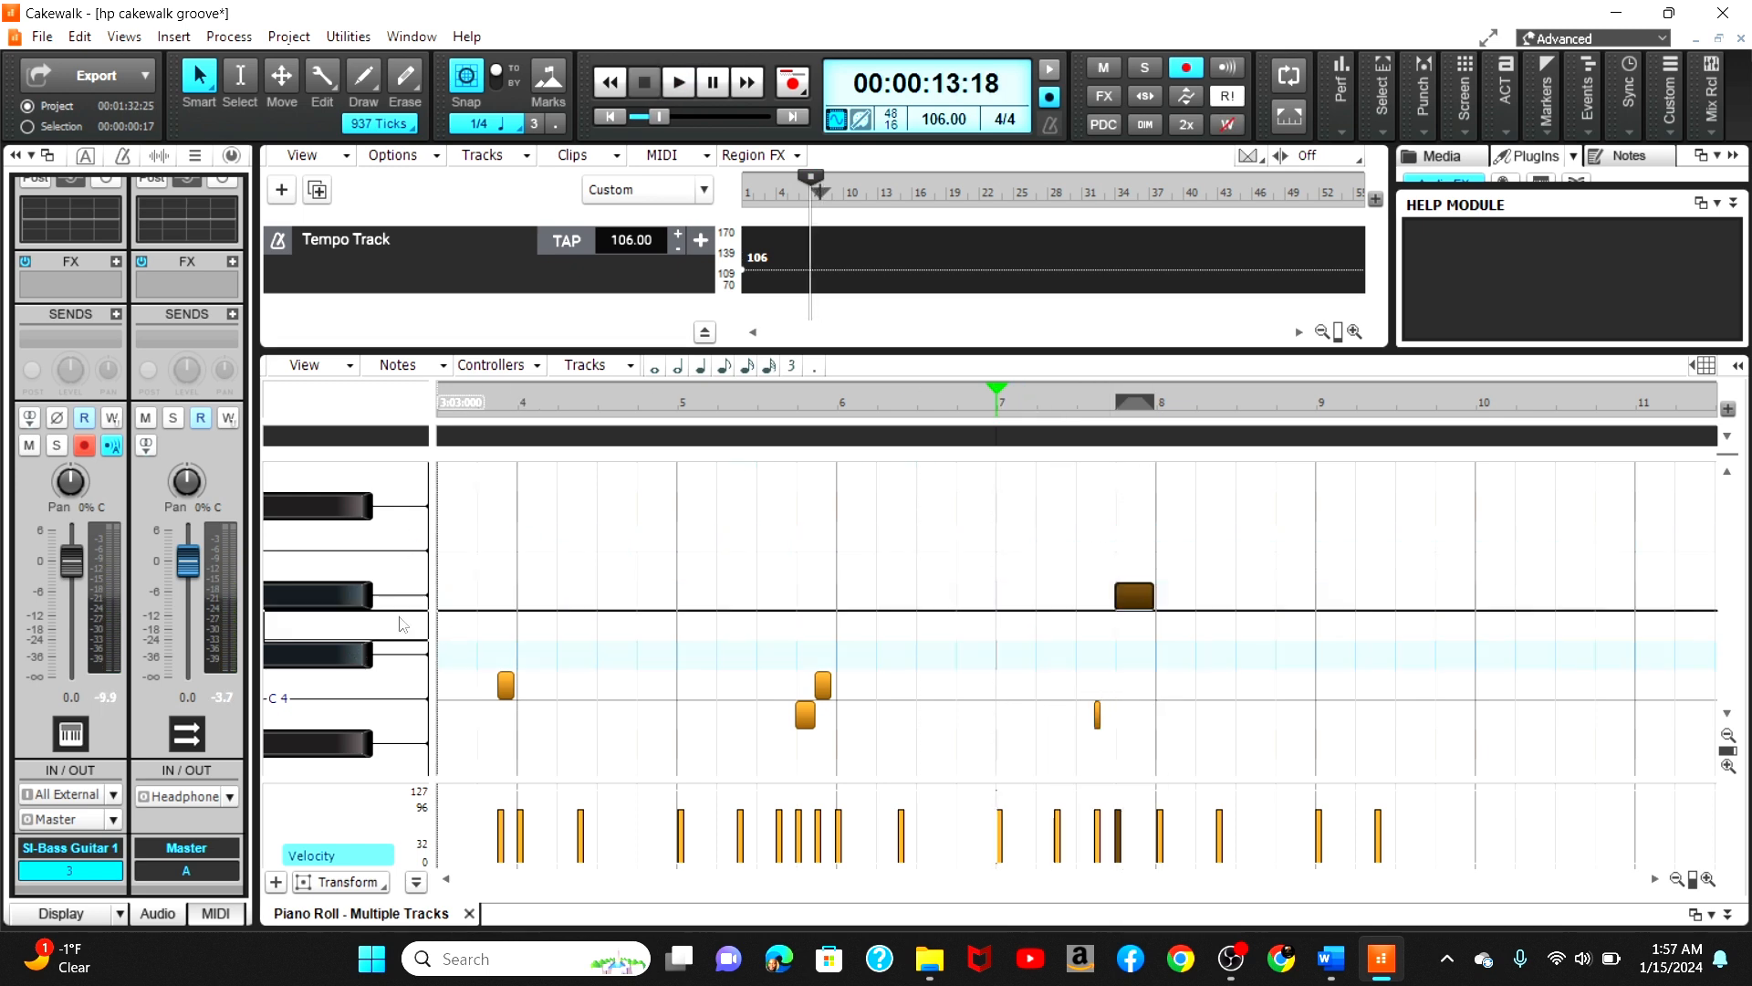
pyautogui.click(331, 665)
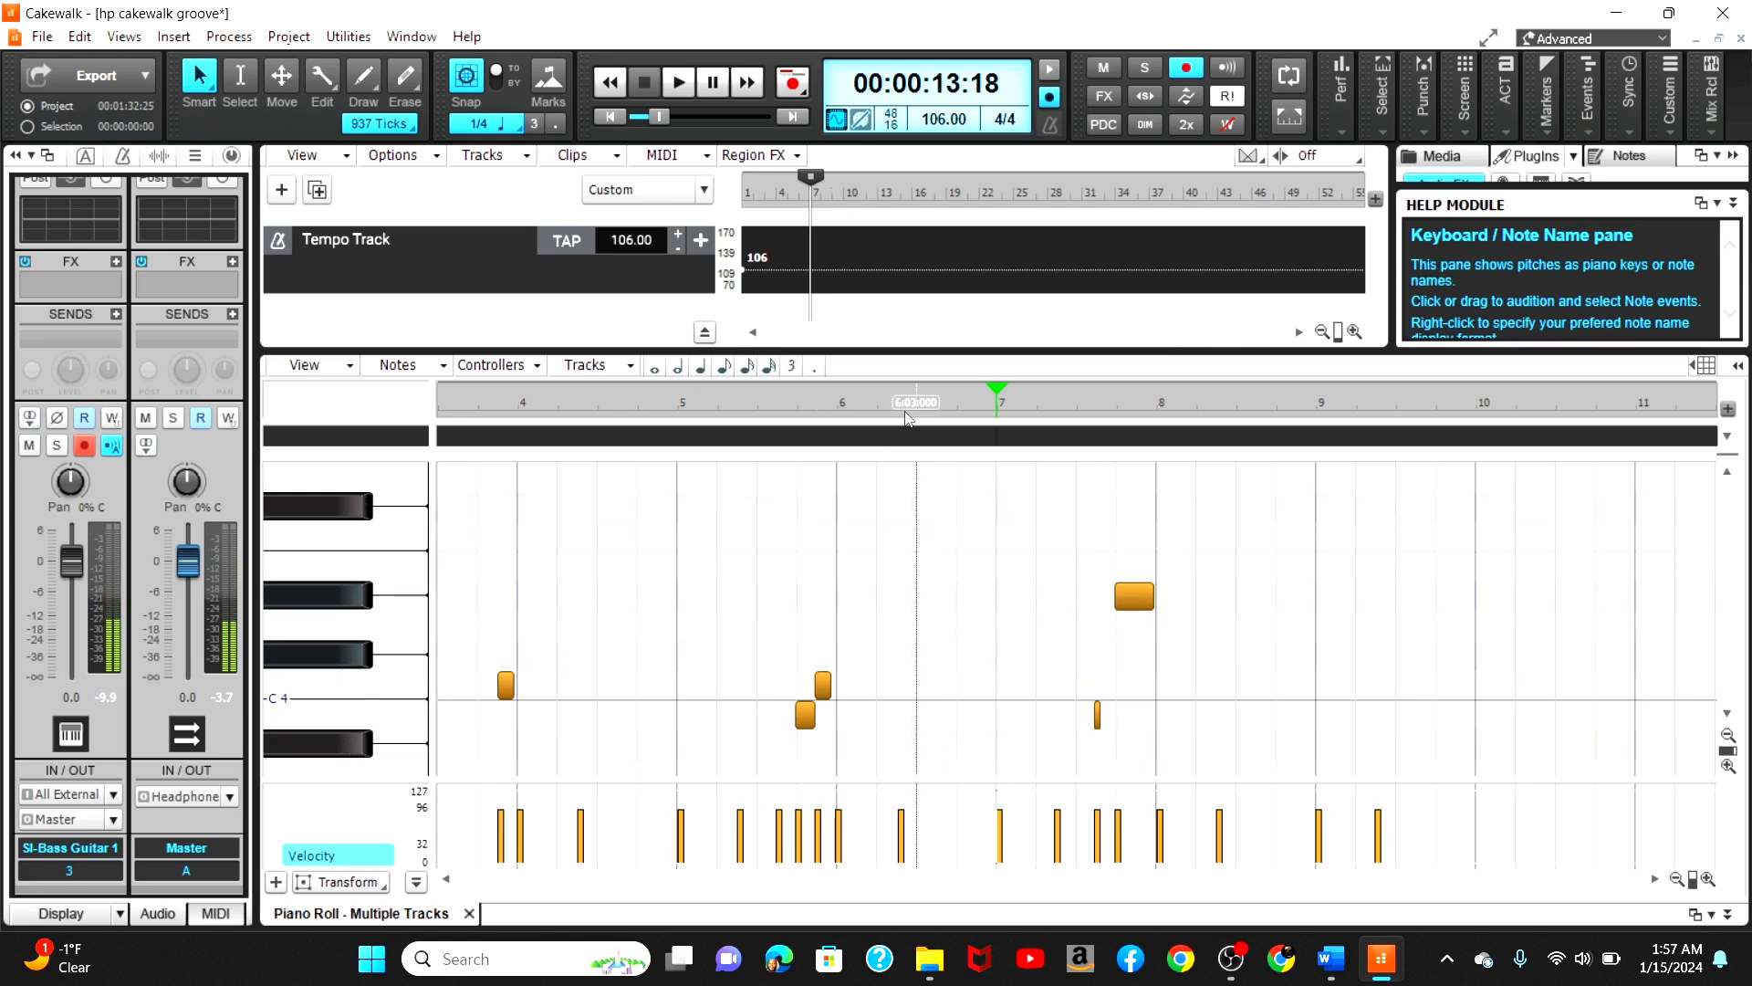
pyautogui.click(826, 401)
pyautogui.press('space')
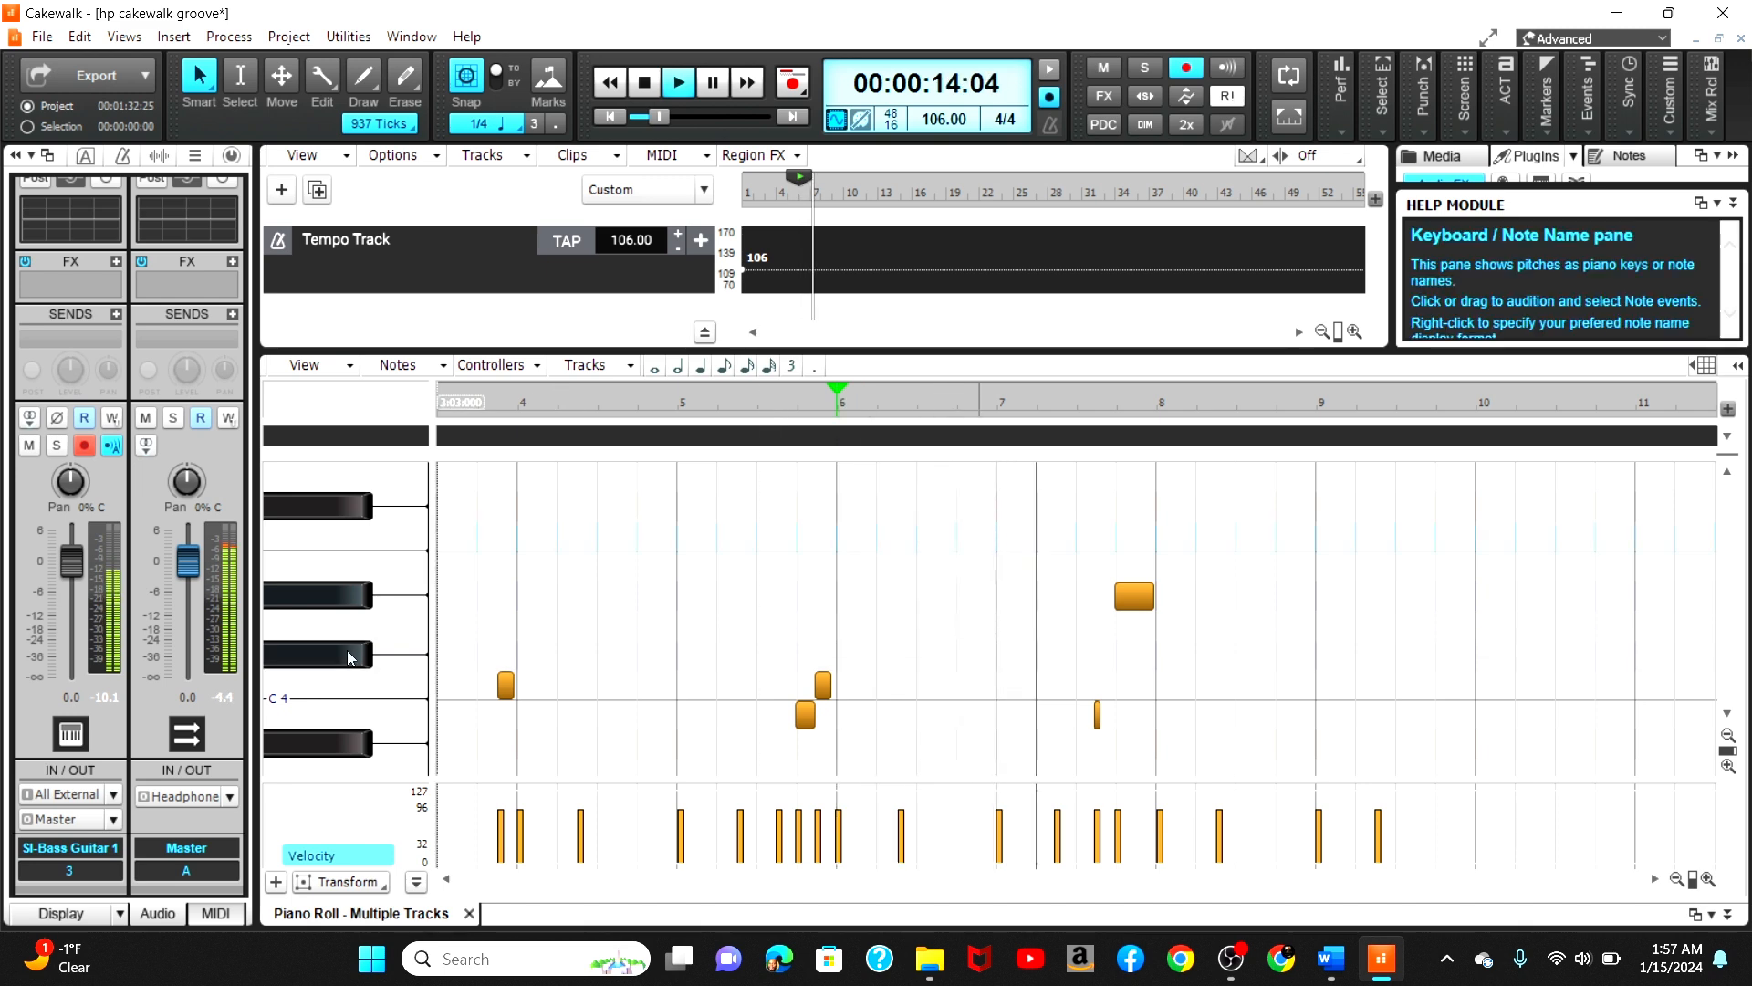
pyautogui.press('space')
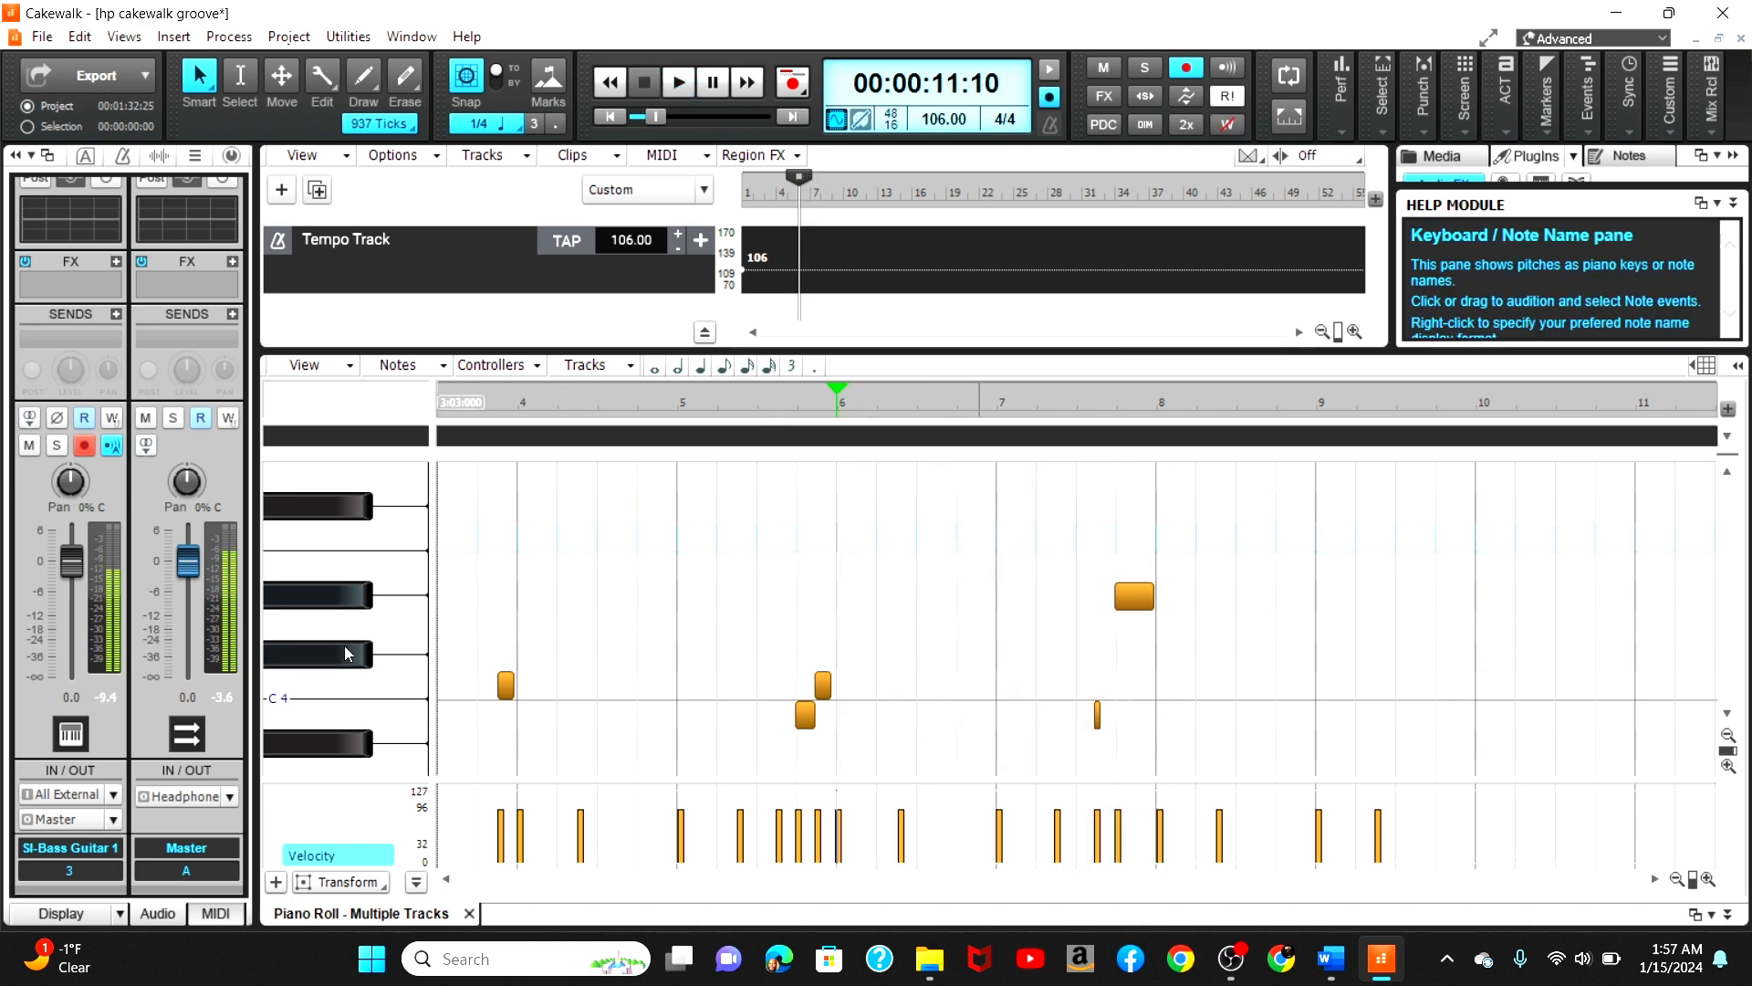
# Step: Move the high note in bar 7 down to Db4, play it back from bar 7, and save the project
pyautogui.click(1135, 595)
pyautogui.moveTo(1135, 595); pyautogui.dragTo(1137, 640)
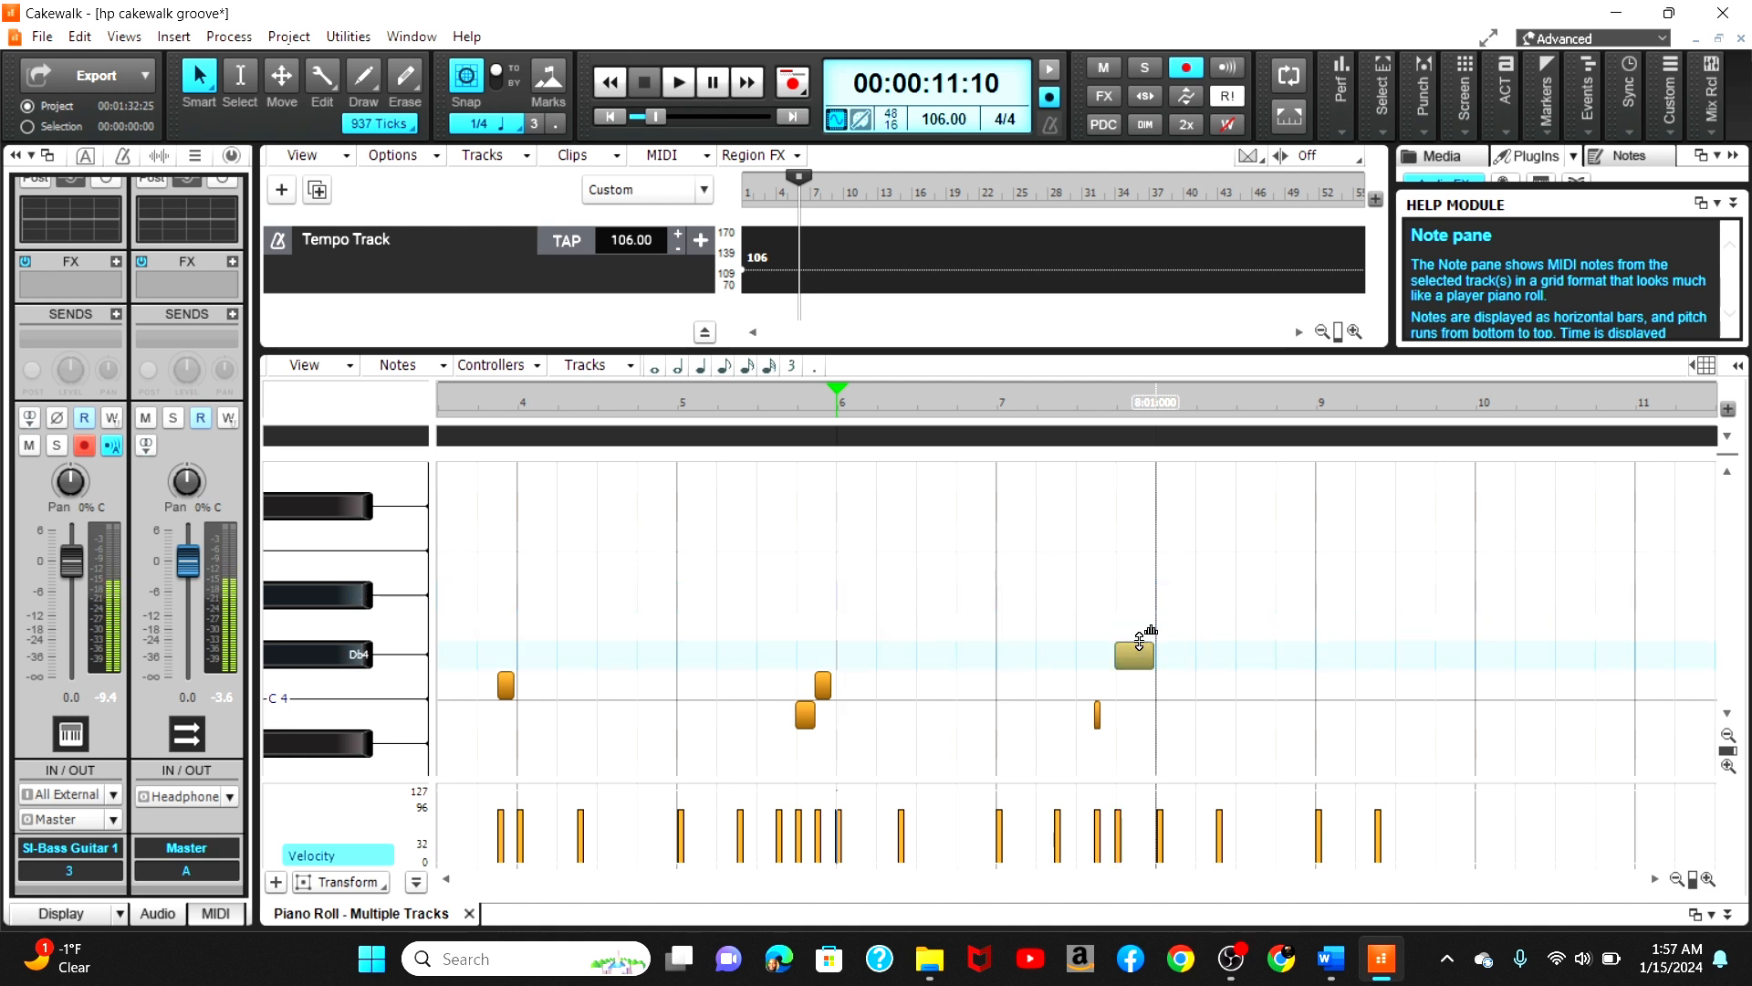
pyautogui.click(1040, 403)
pyautogui.press('space')
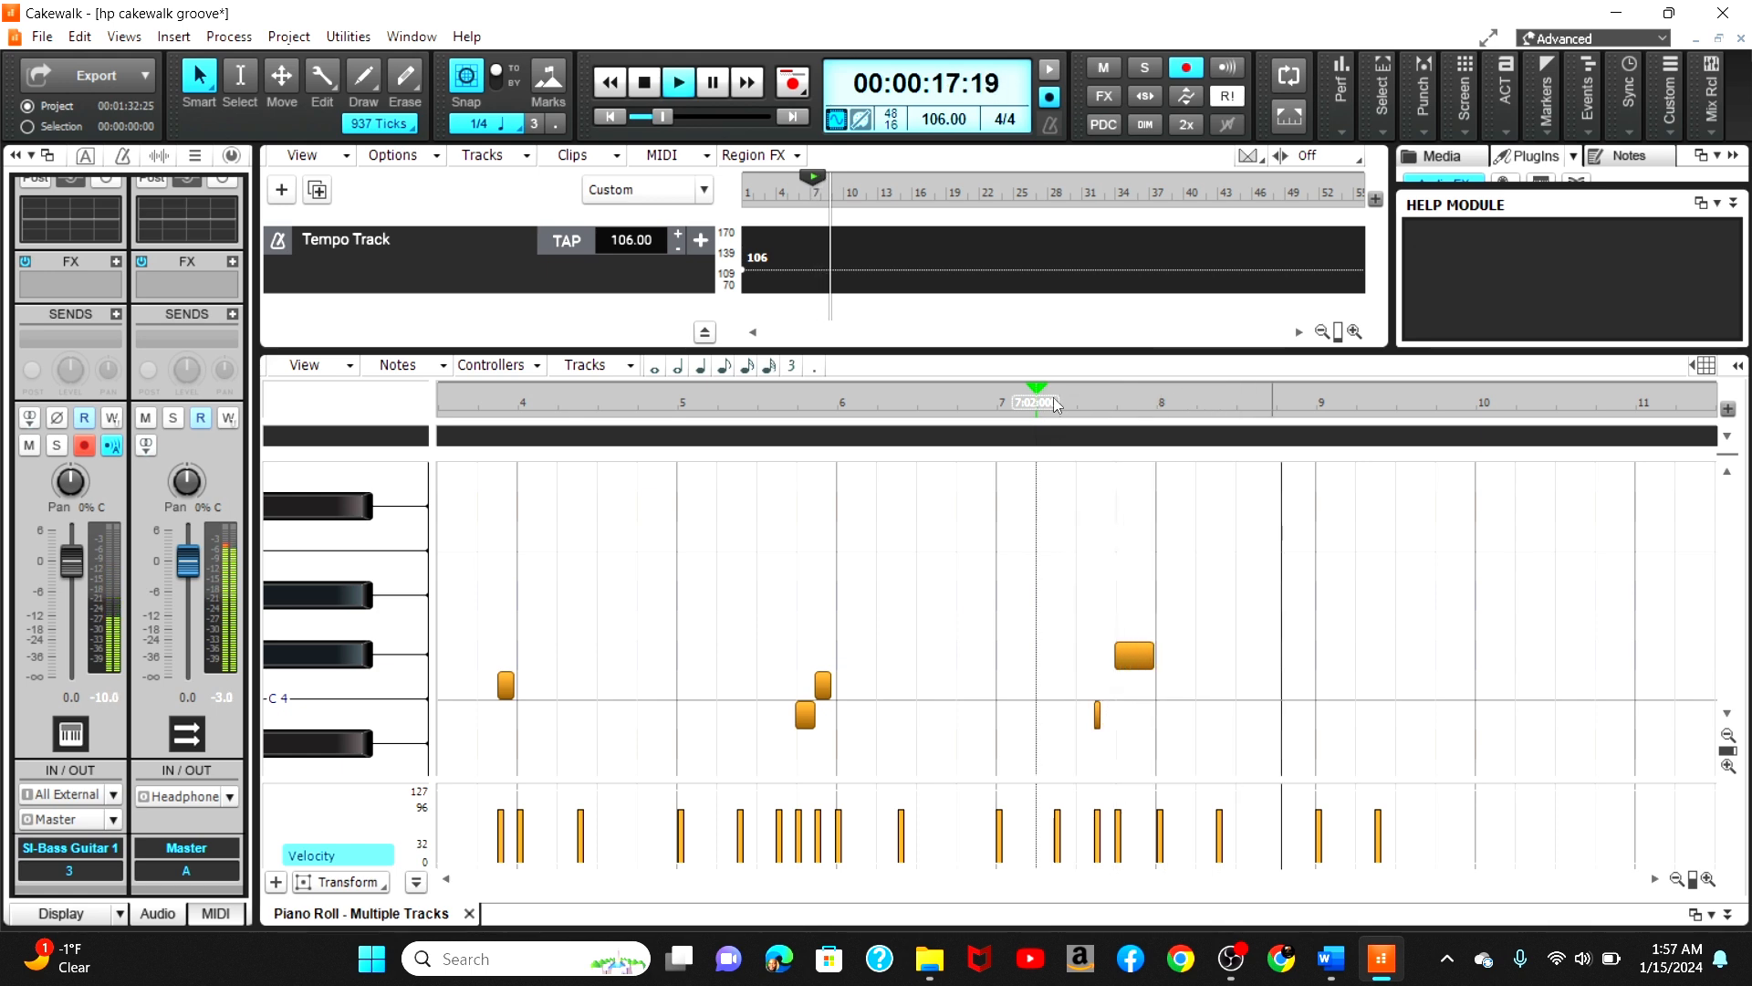
pyautogui.click(1054, 404)
pyautogui.press('space')
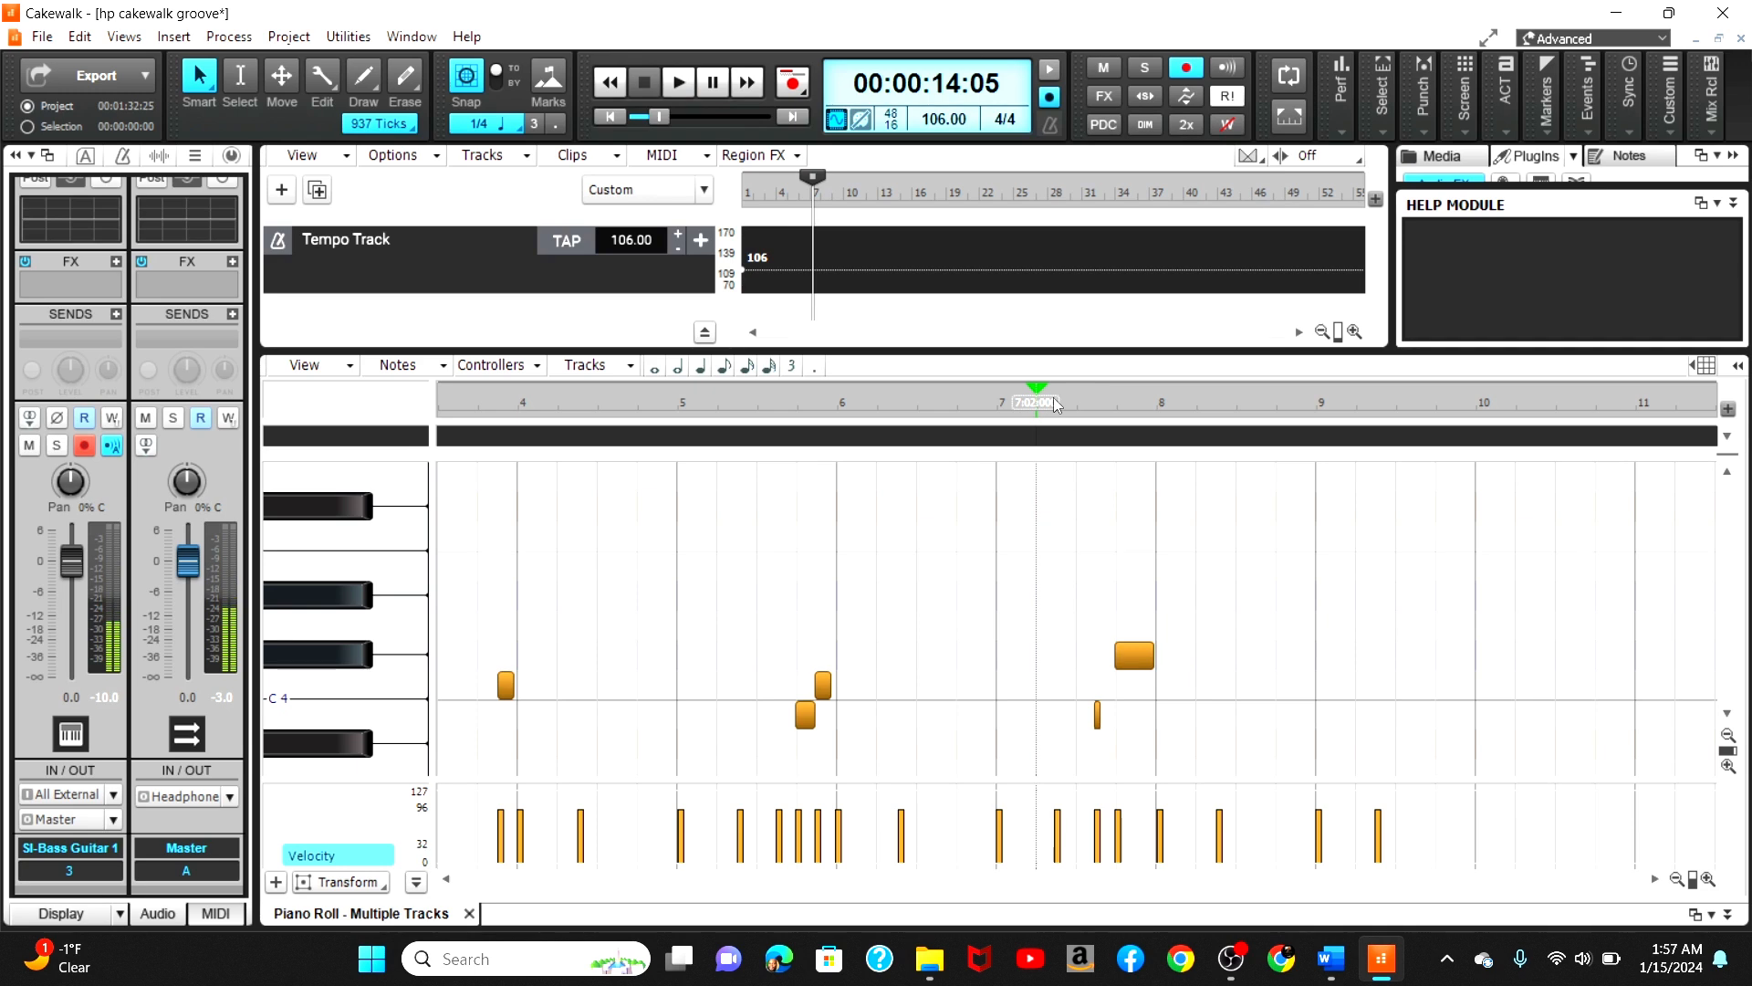
pyautogui.hotkey('ctrl', 's')
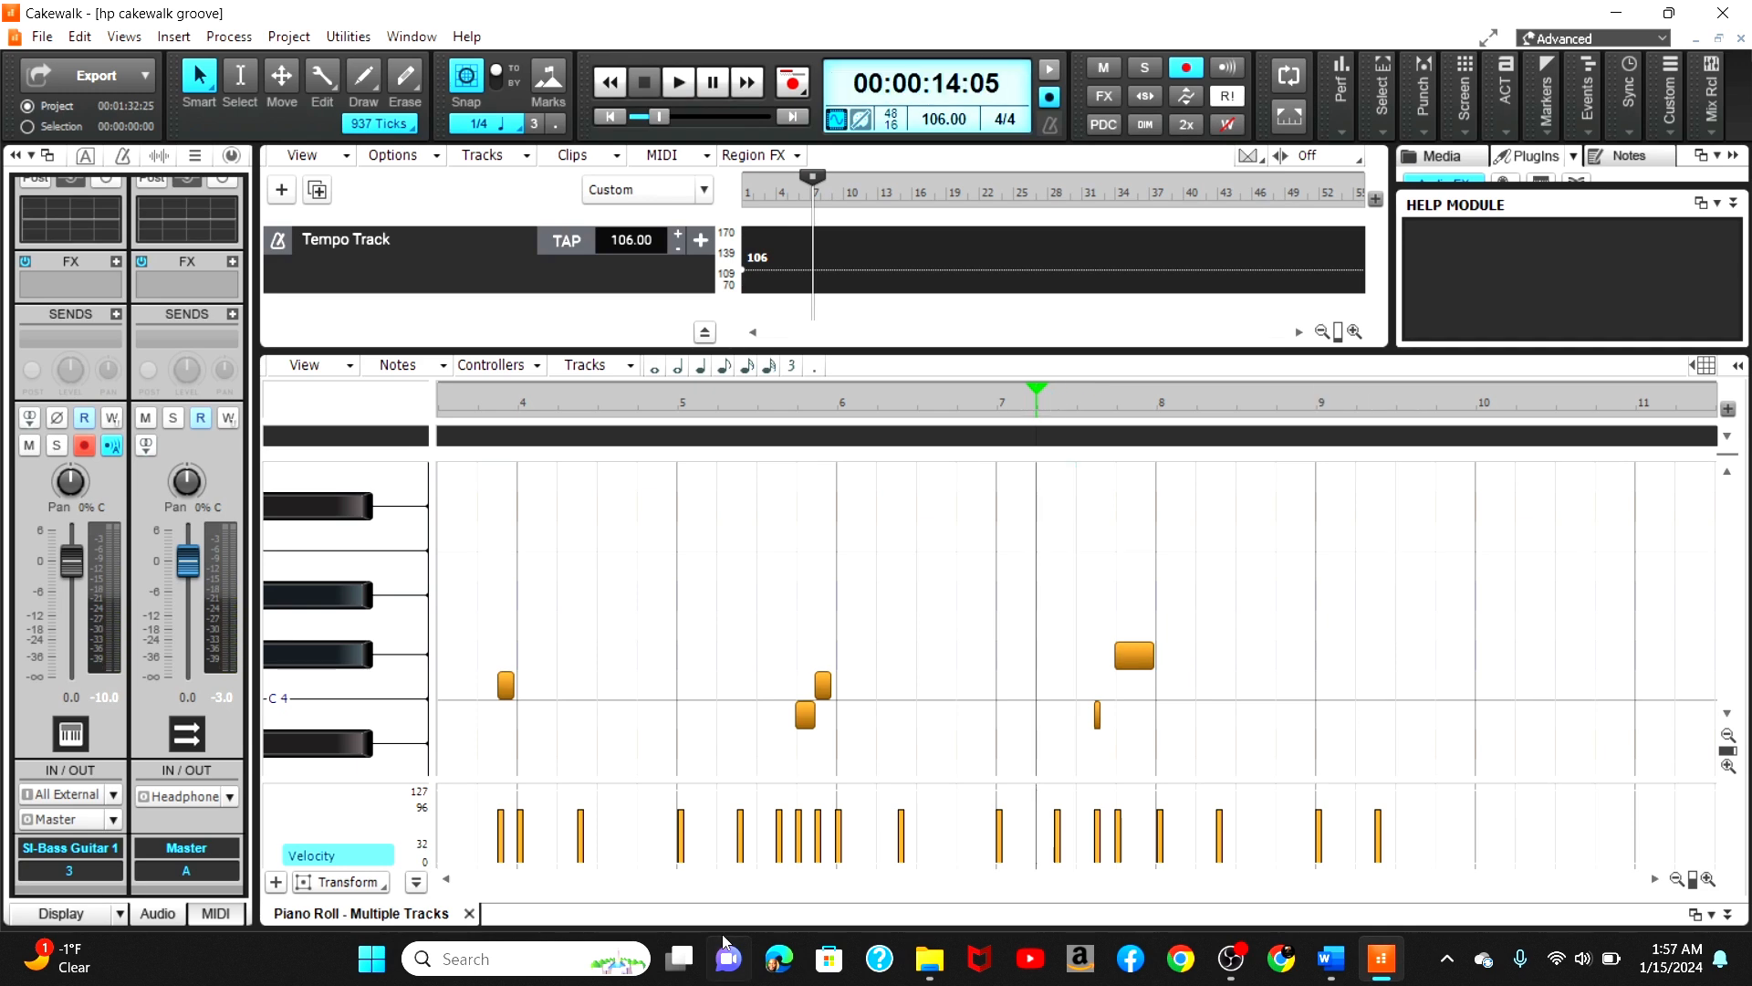
# Step: Close the Piano Roll and quantize the bass clip's MIDI note start times to 1/16
pyautogui.click(469, 914)
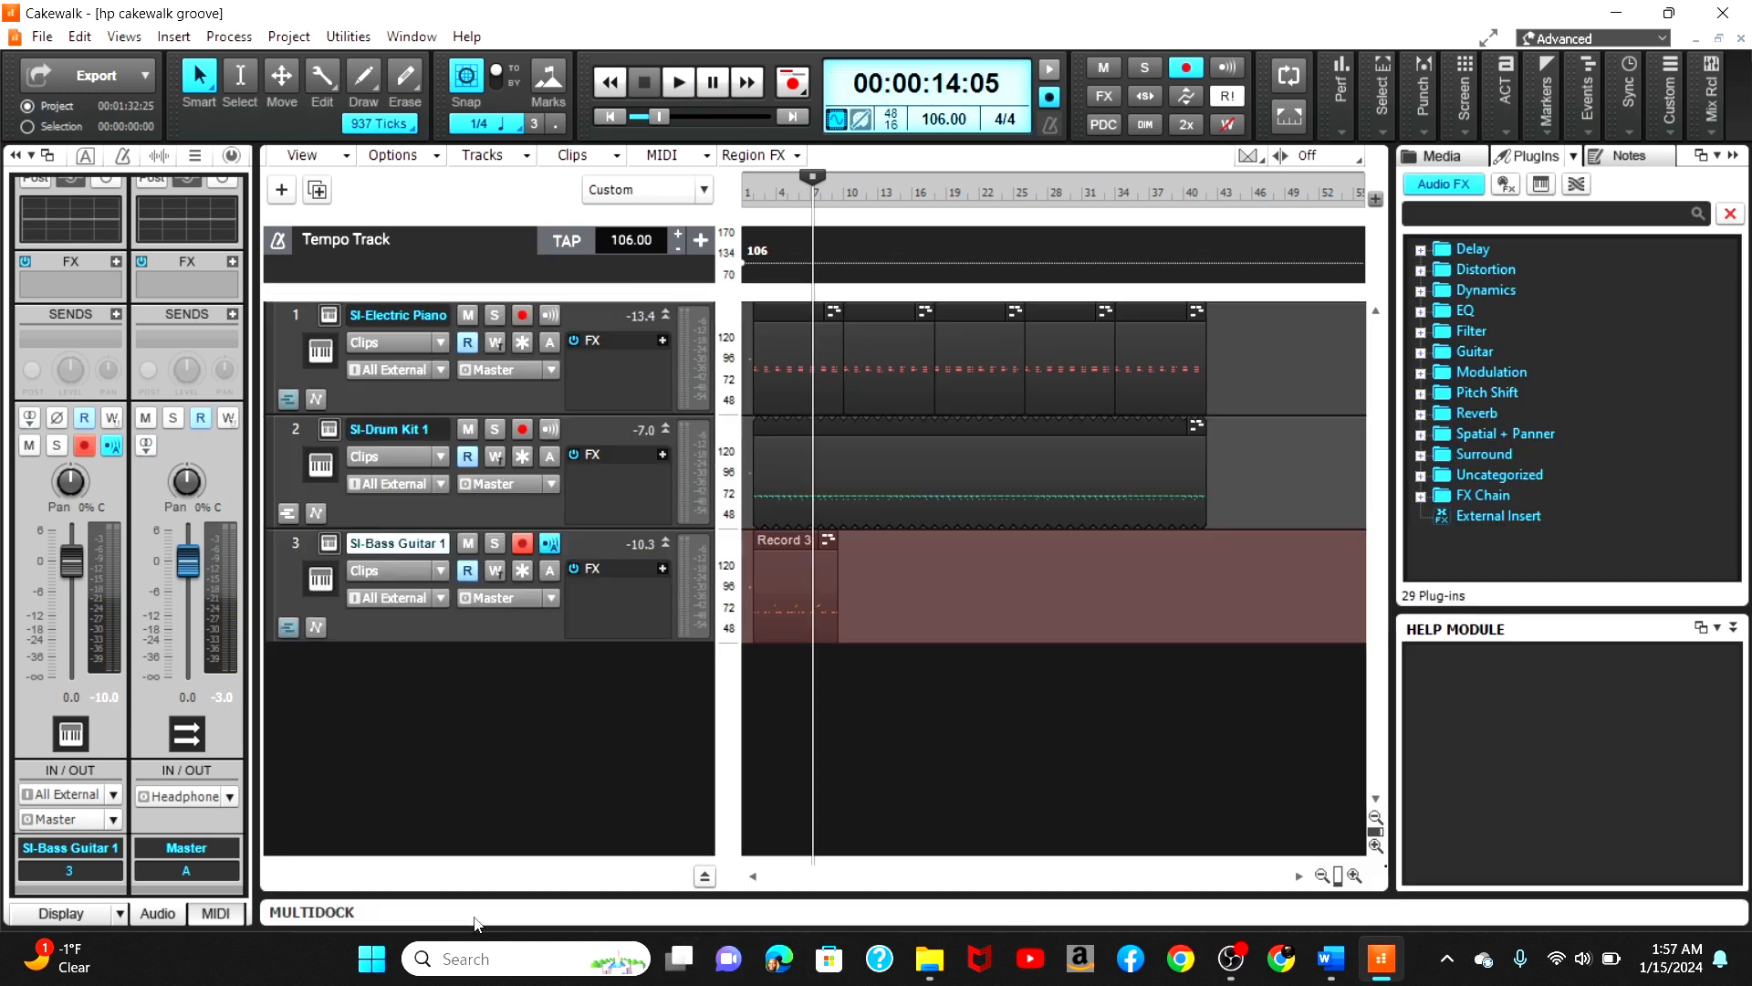
pyautogui.click(776, 542)
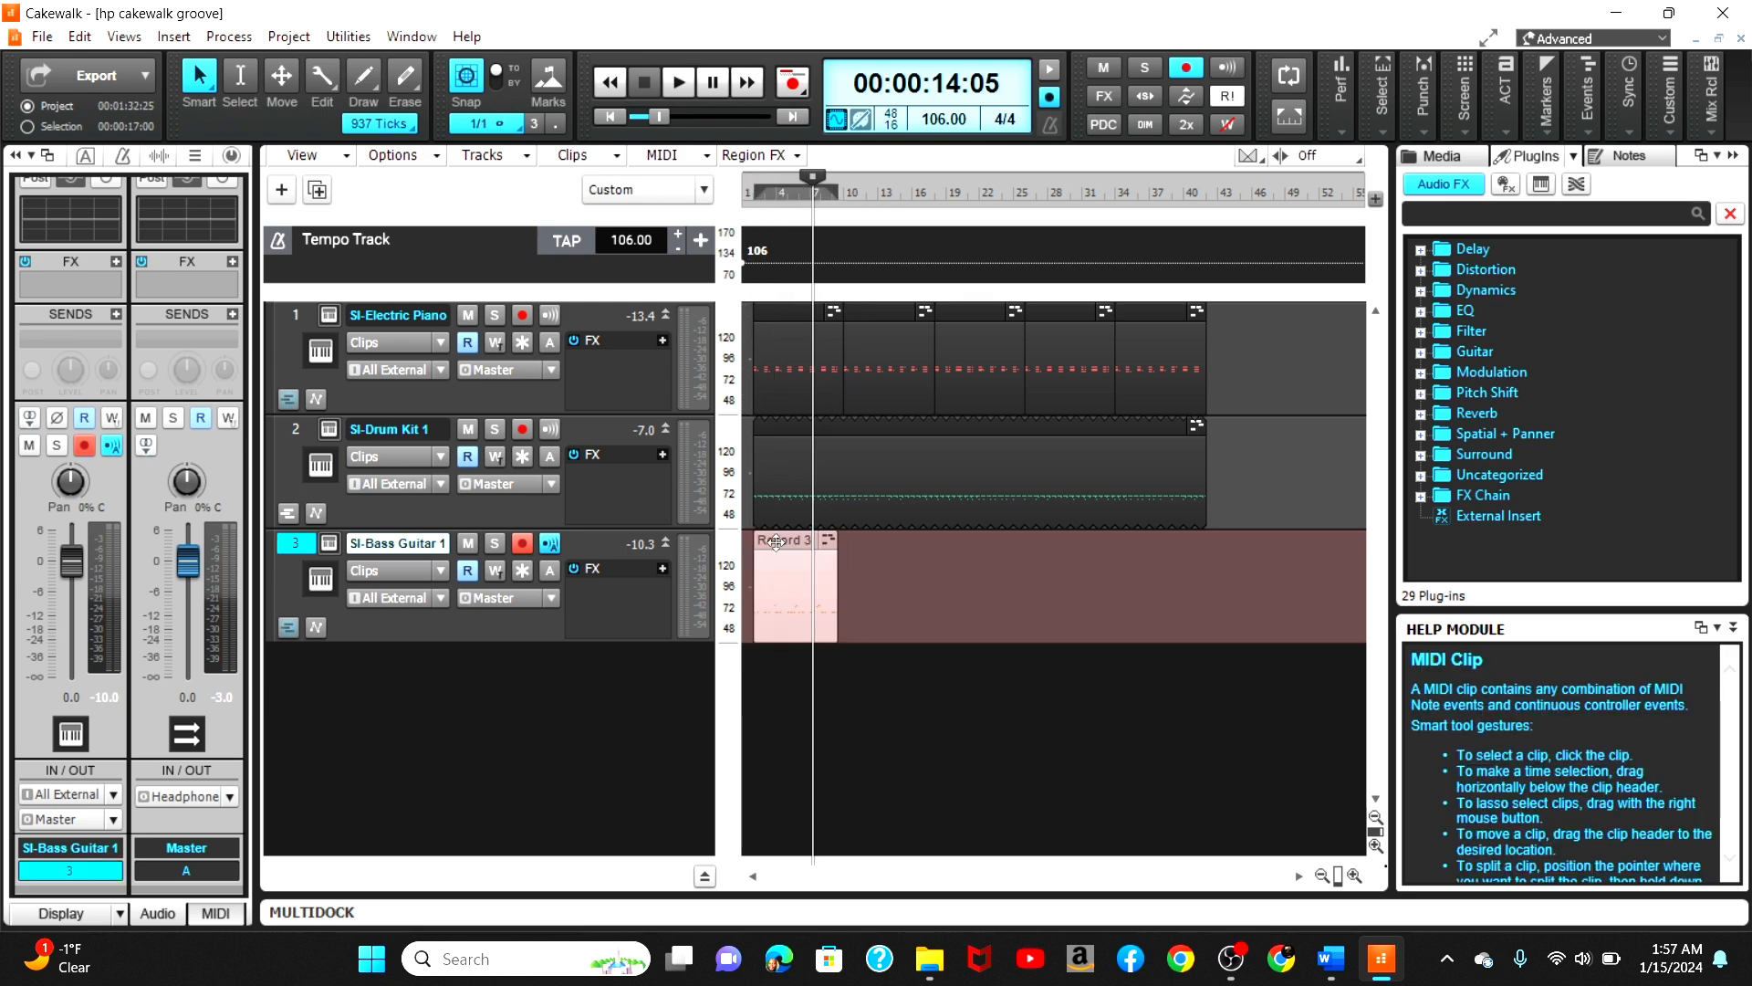
pyautogui.press('q')
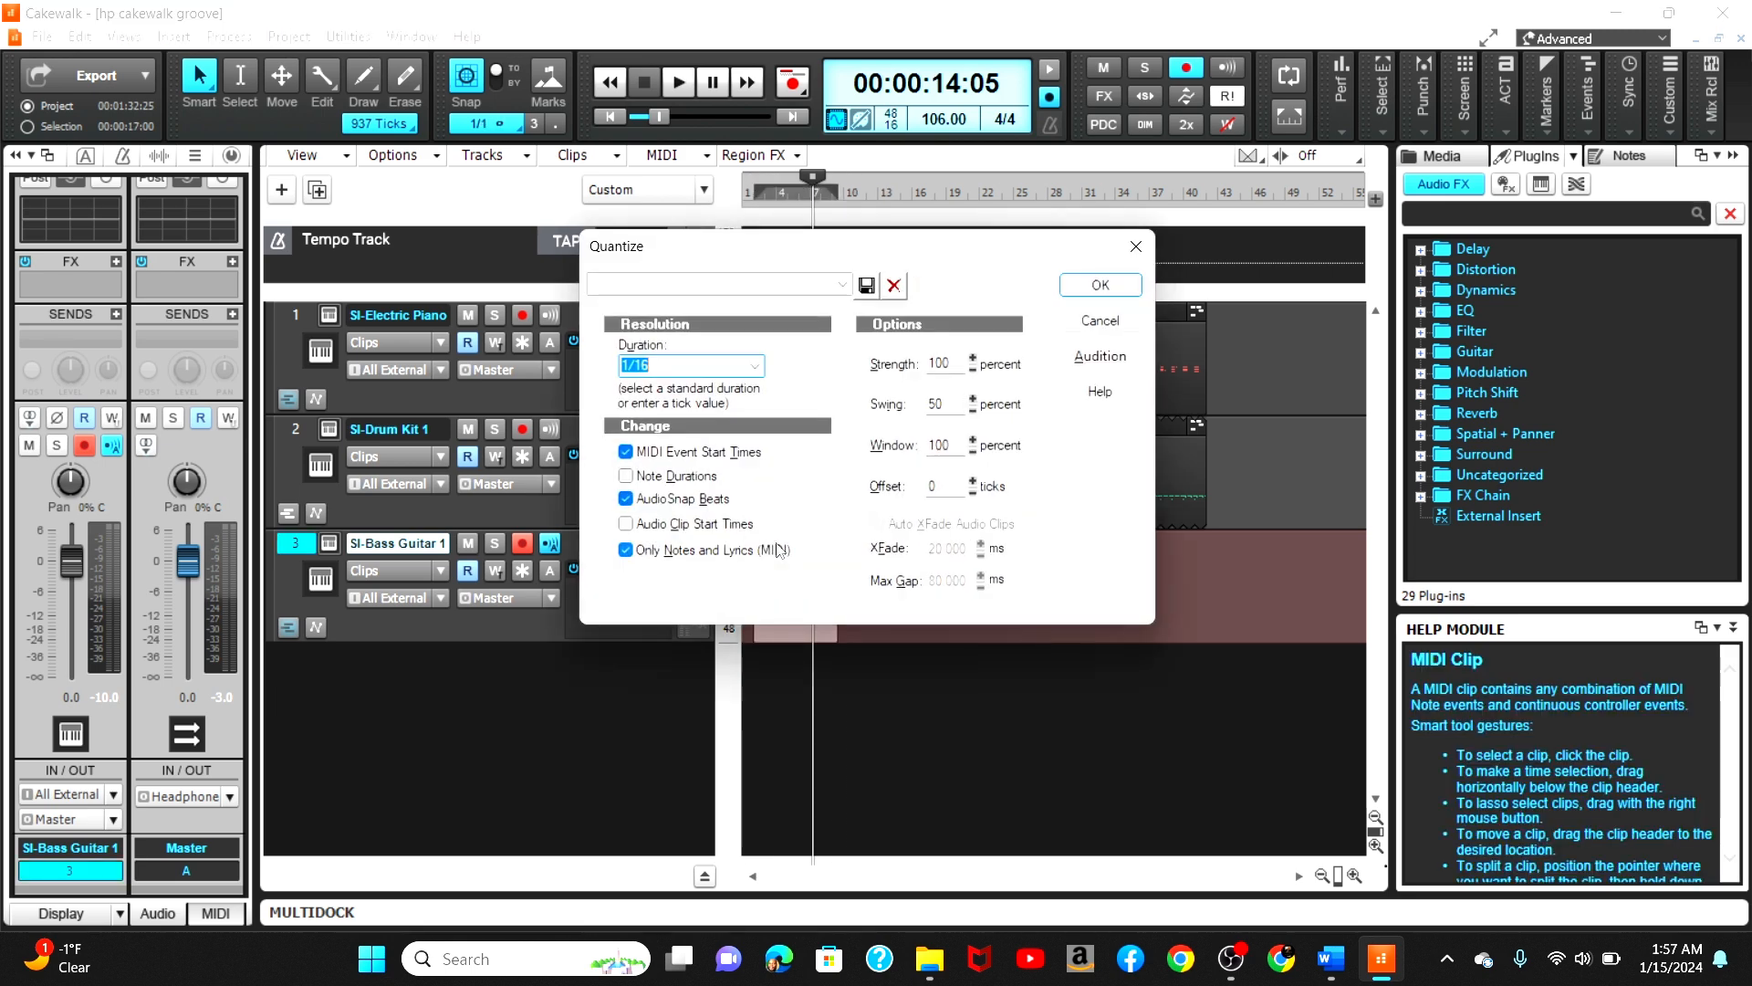
pyautogui.click(1086, 285)
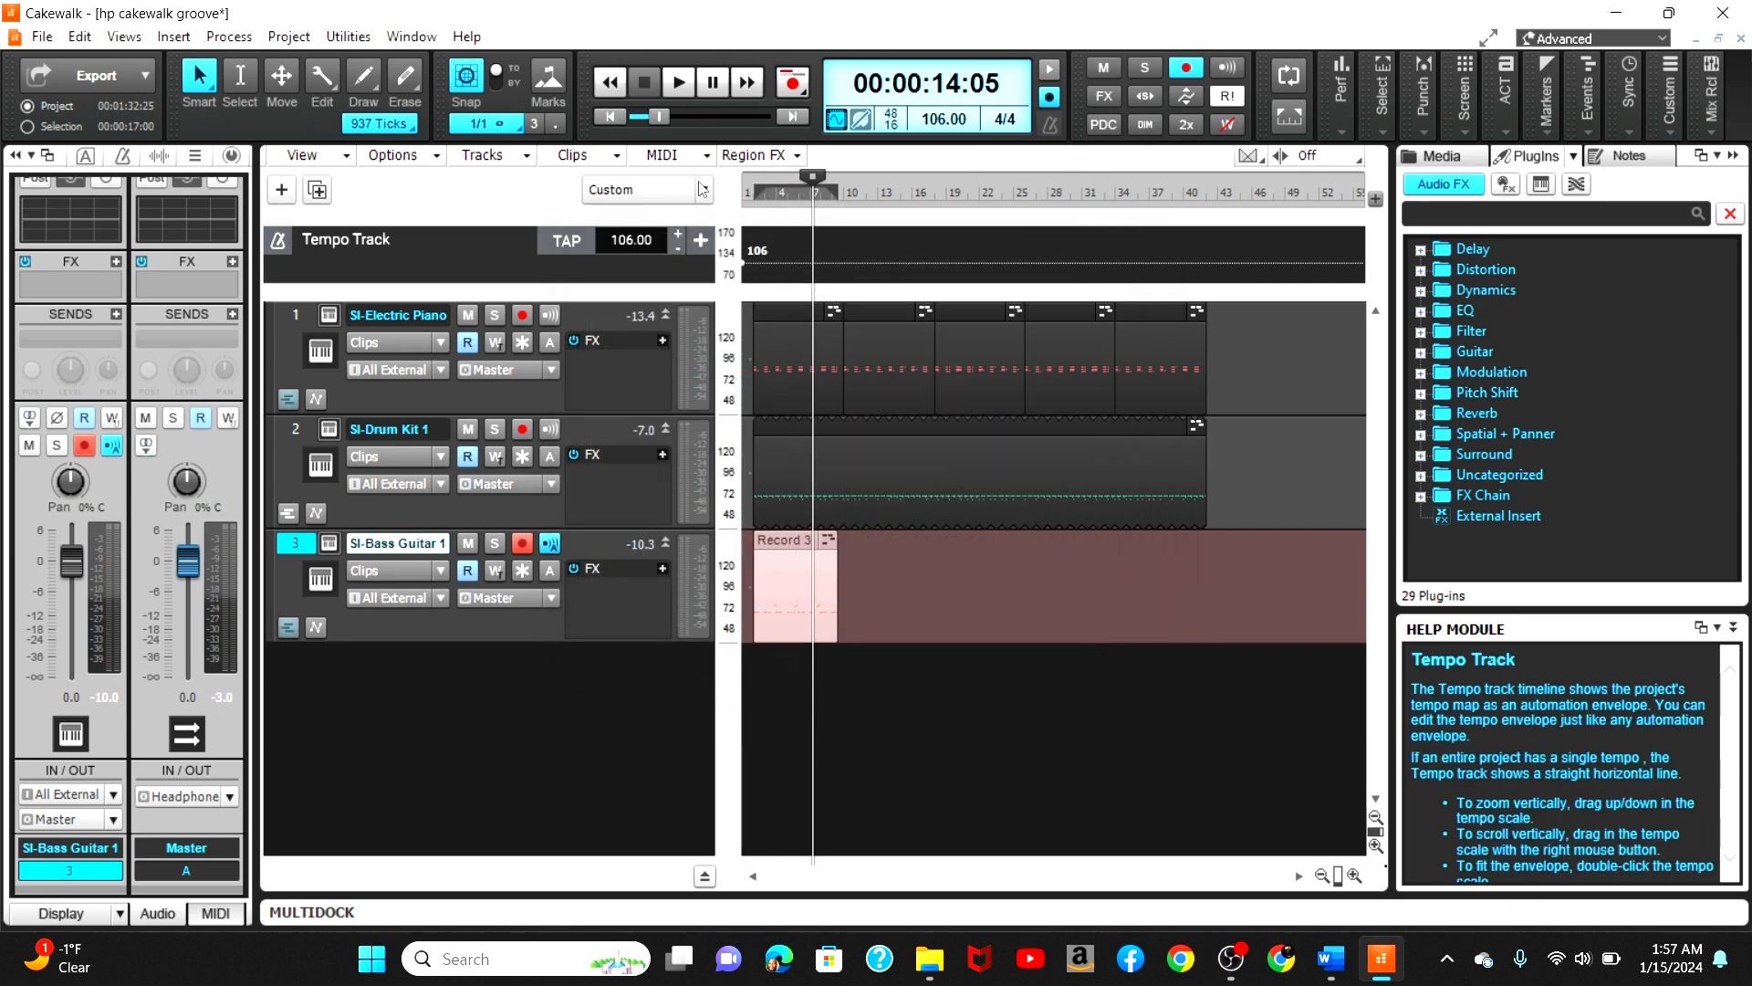
# Step: Play the project and return playback to the start
pyautogui.click(611, 117)
pyautogui.press('space')
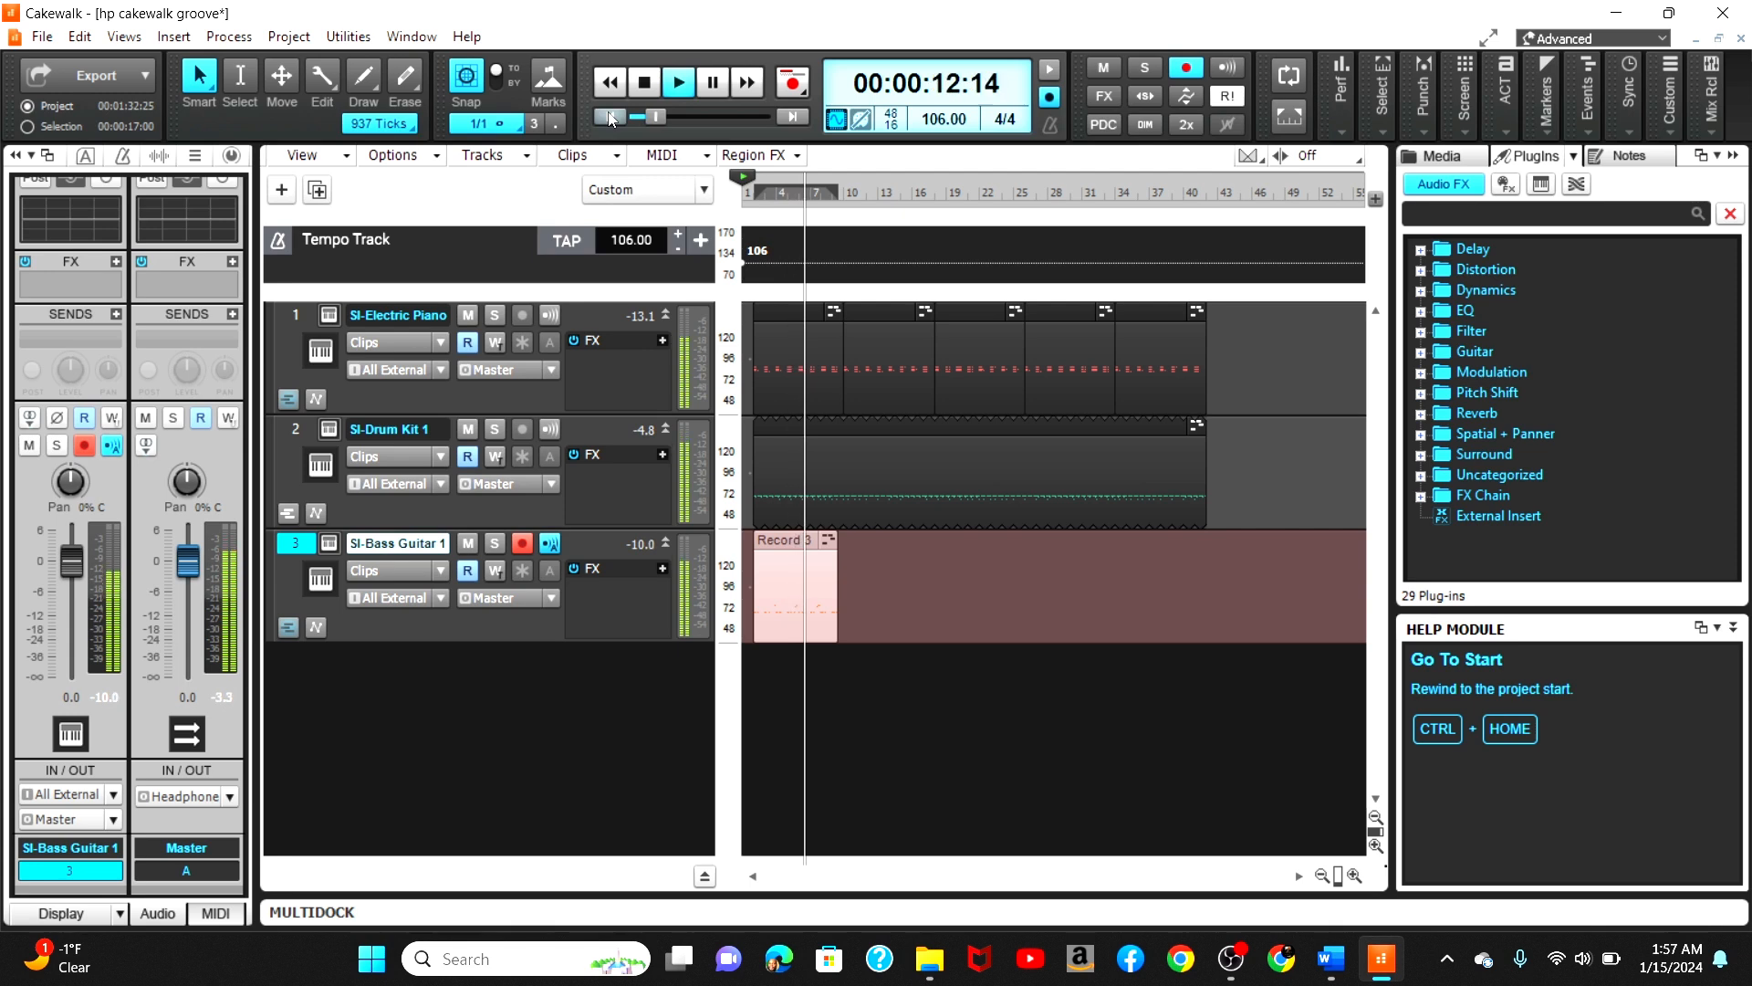
pyautogui.click(610, 116)
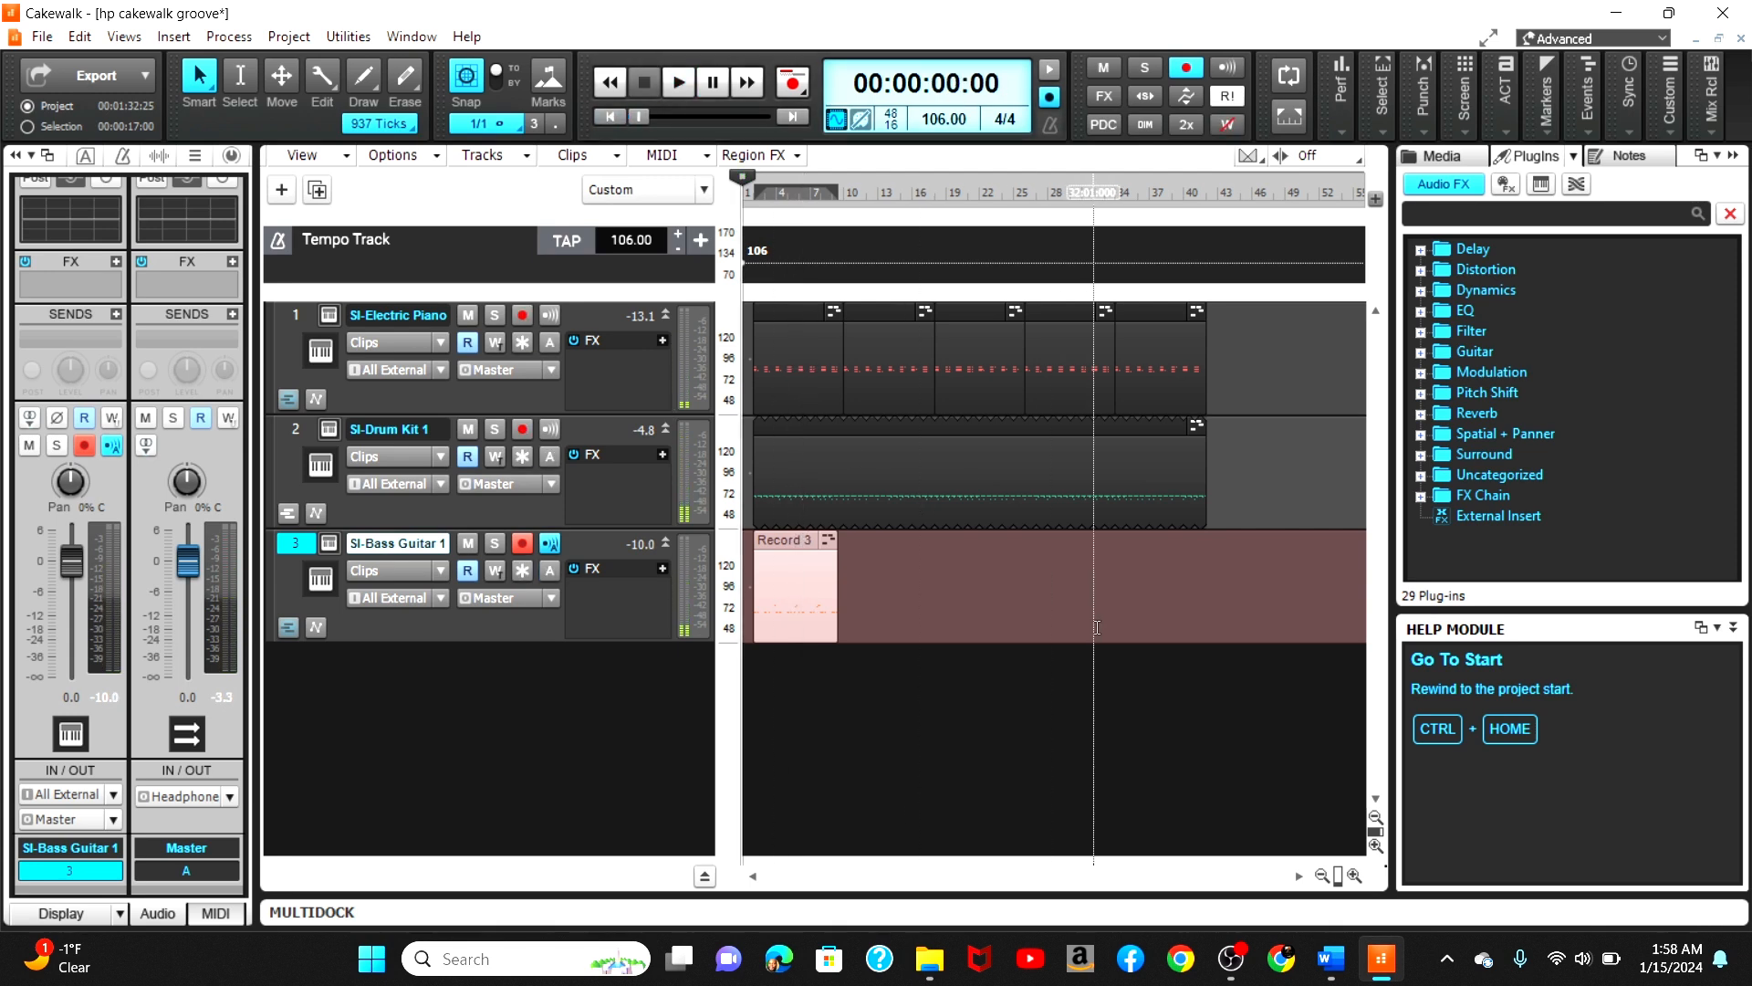
# Step: Extend the end of the bass clip on the SI-Bass Guitar track to the start of bar 10
pyautogui.click(1305, 878)
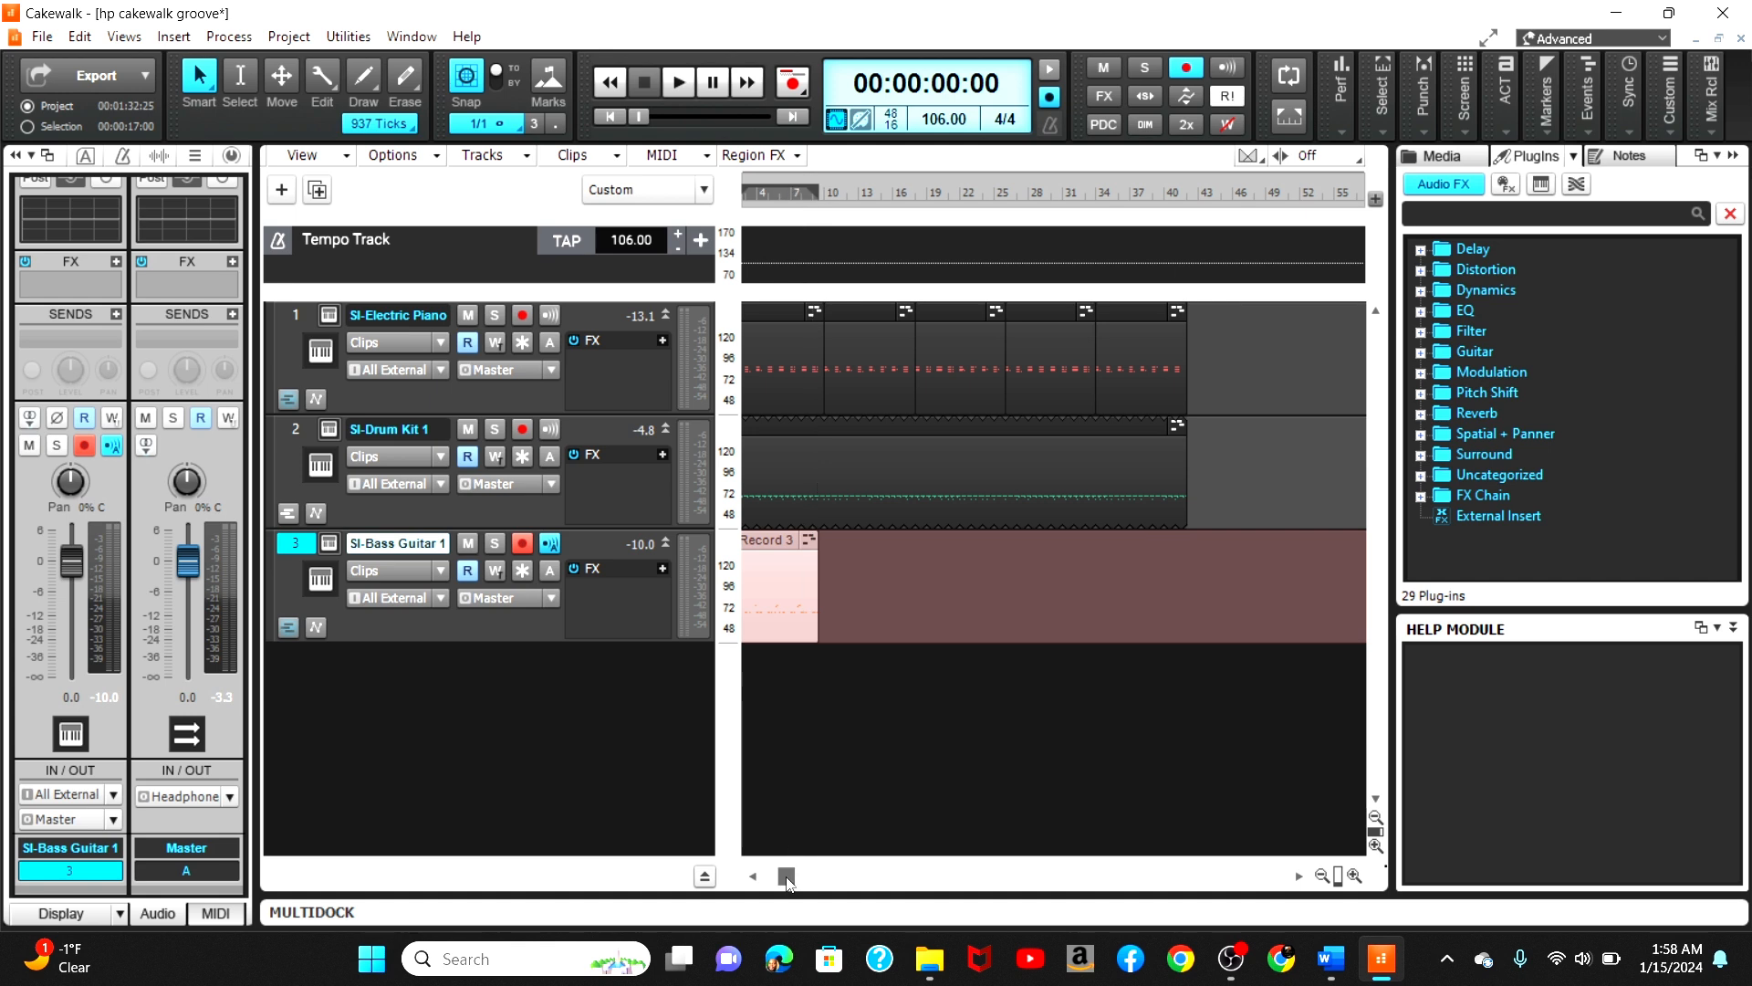
pyautogui.moveTo(786, 877); pyautogui.dragTo(763, 878)
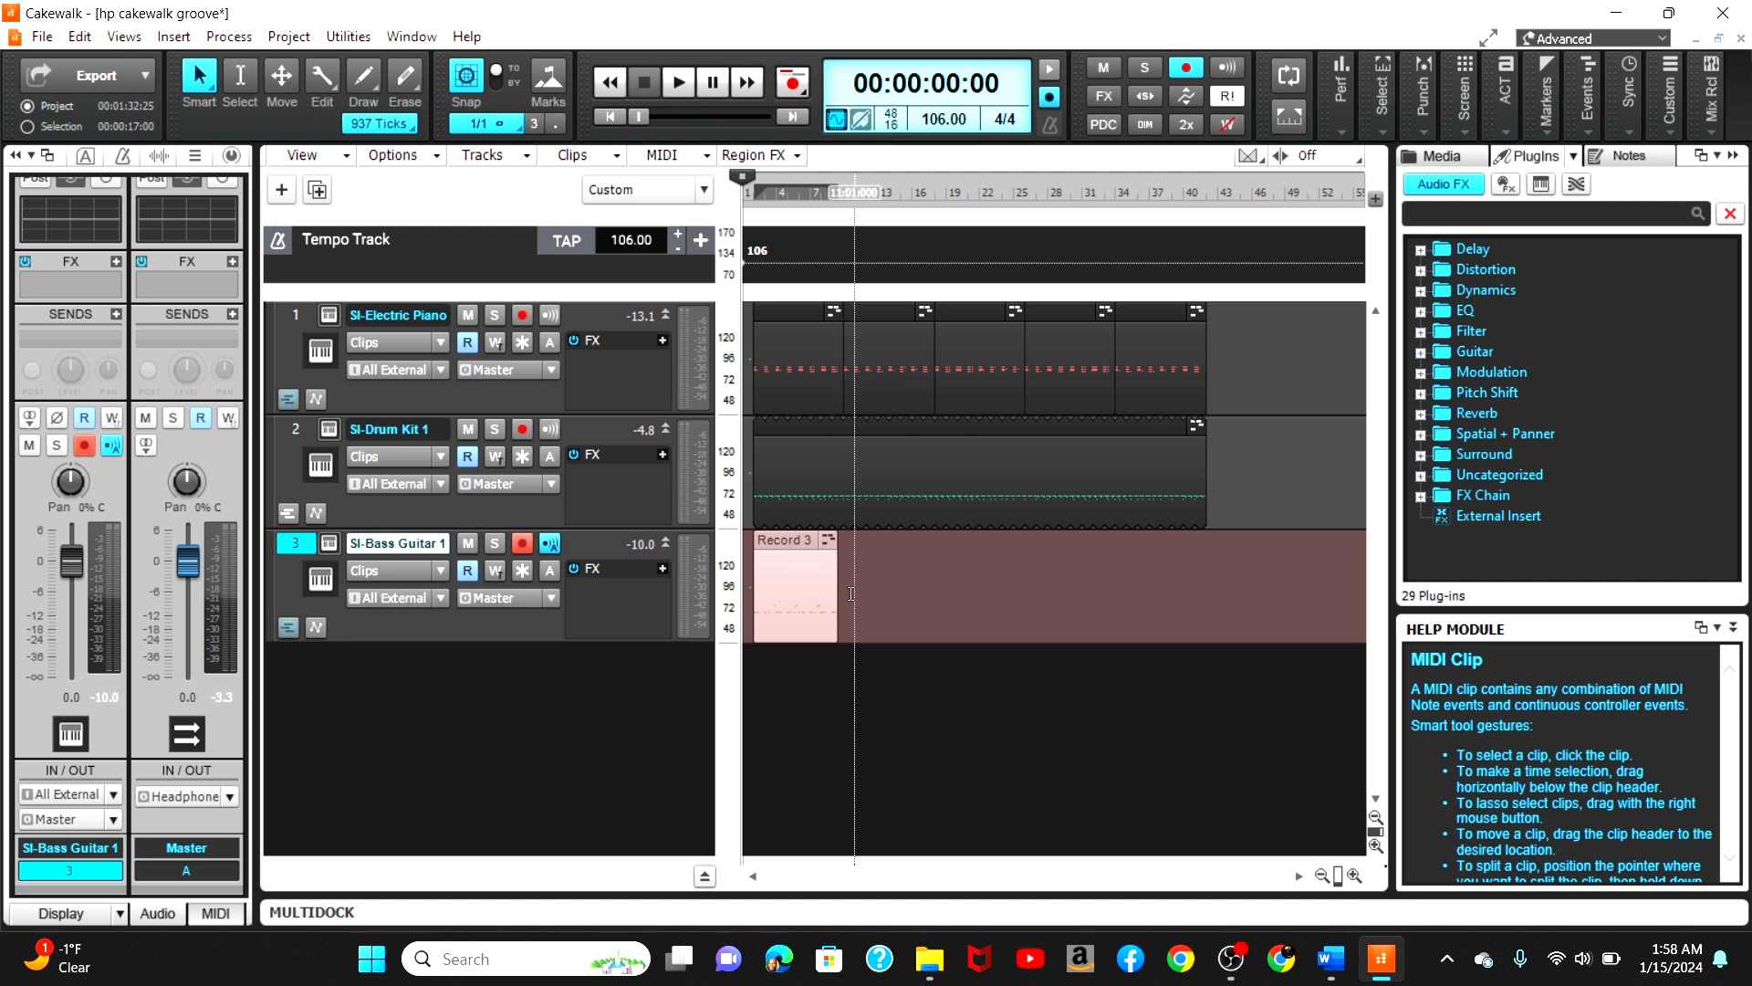
pyautogui.click(1354, 876)
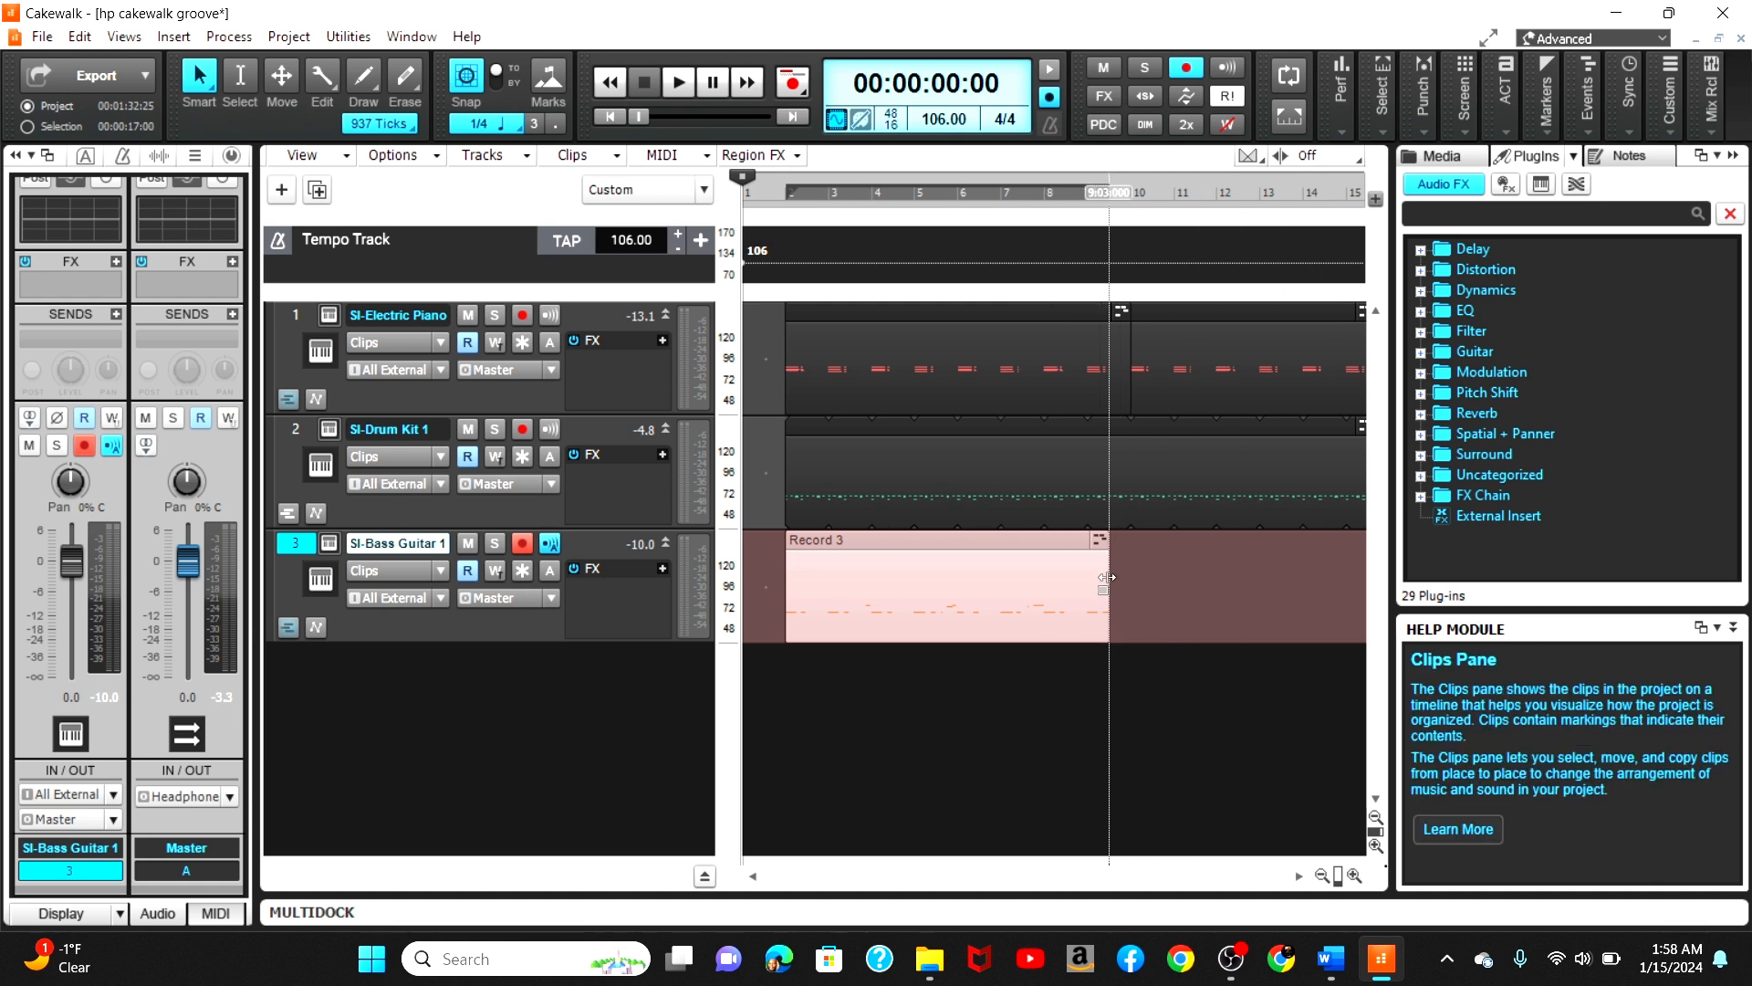
pyautogui.moveTo(1106, 577); pyautogui.dragTo(1133, 580)
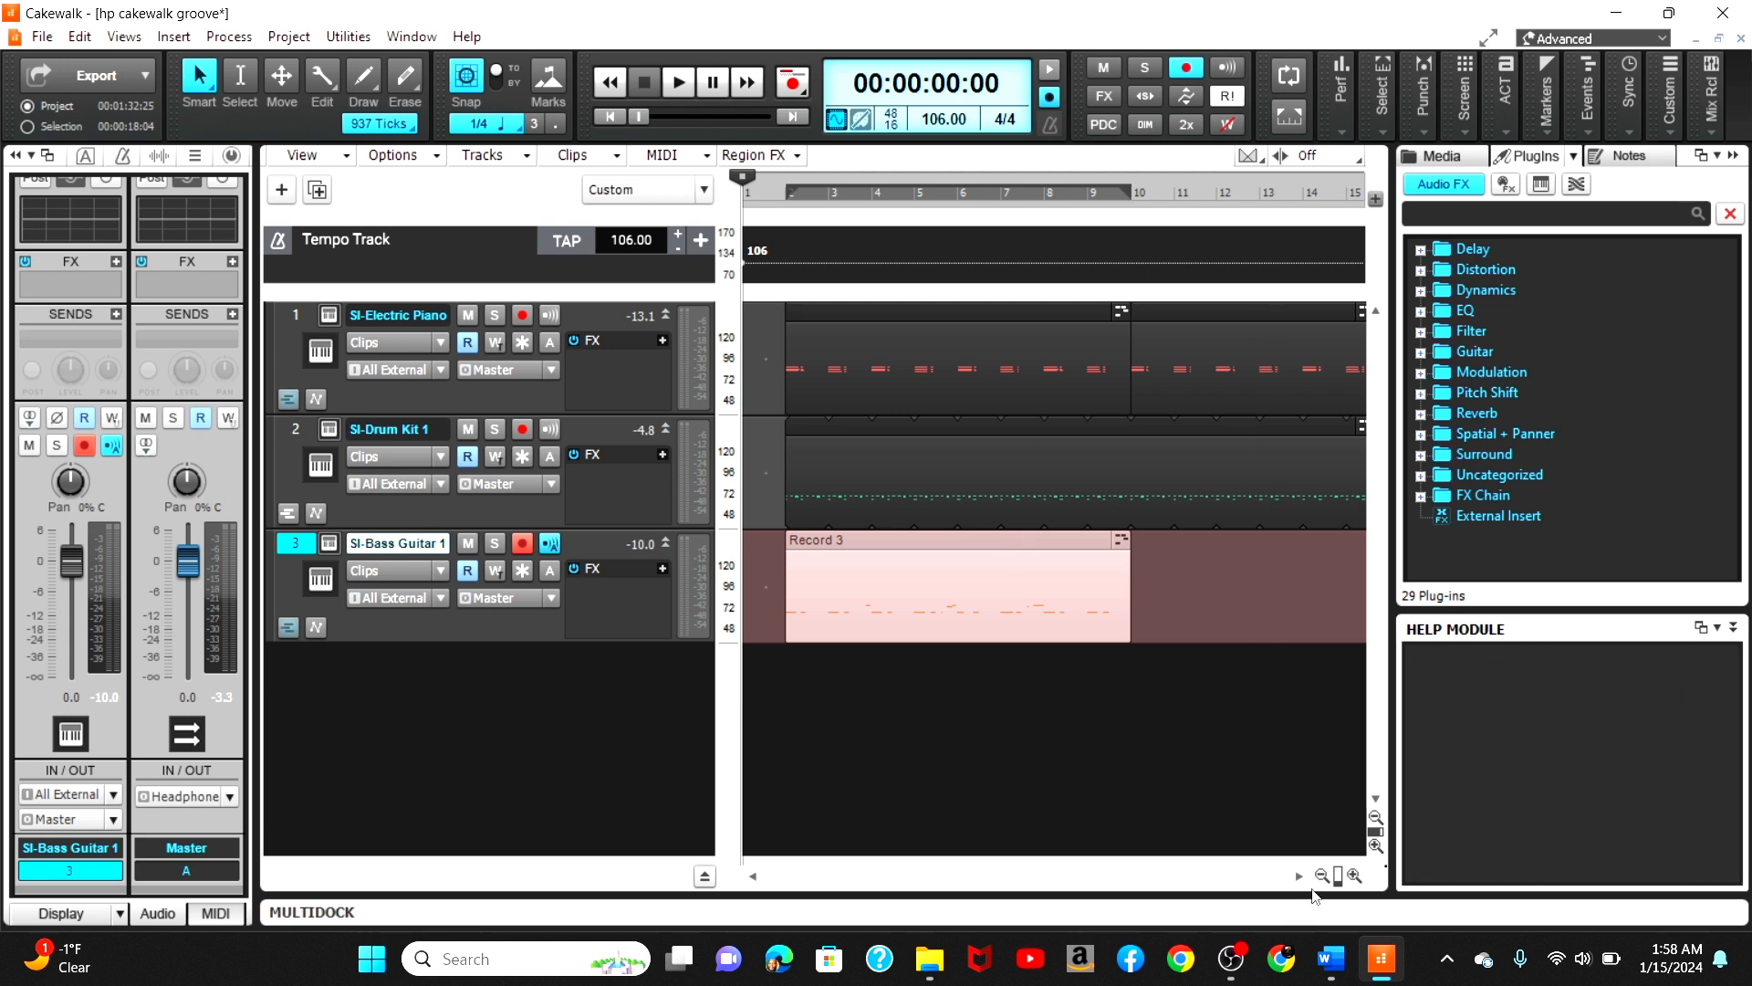
# Step: Paste the bass clip with 4 repetitions starting at 10:01:000 on track 3
pyautogui.click(1322, 877)
pyautogui.click(1323, 877)
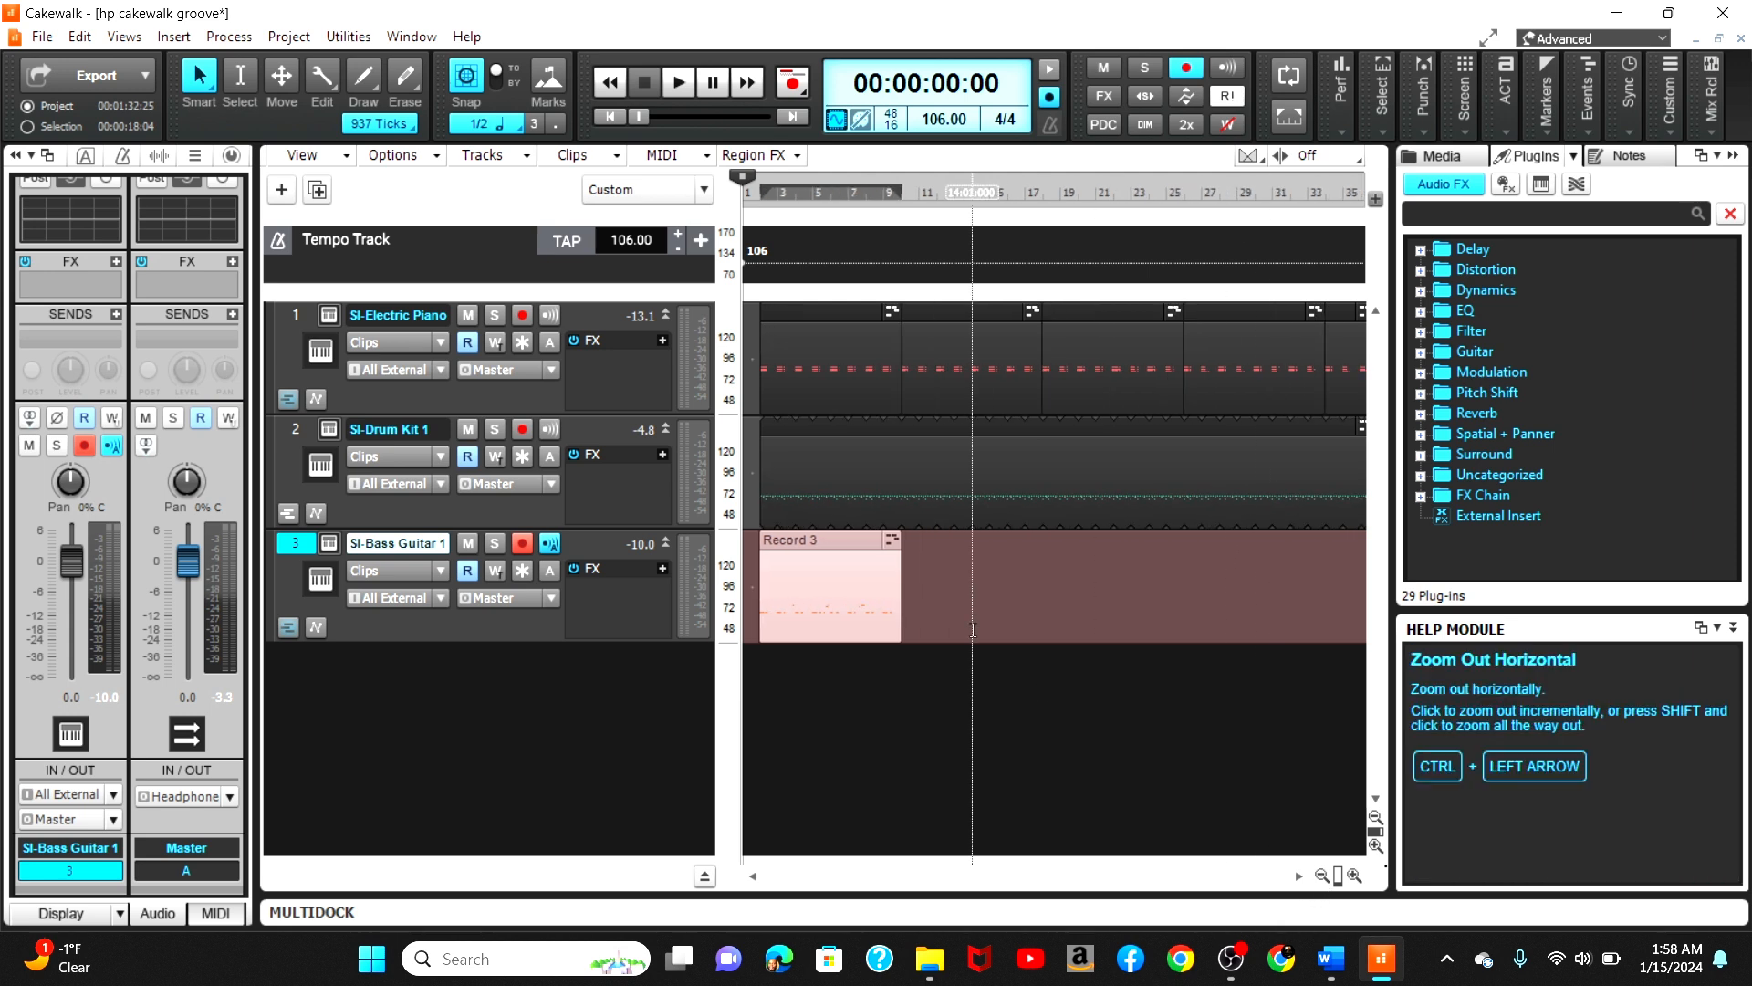
pyautogui.click(900, 194)
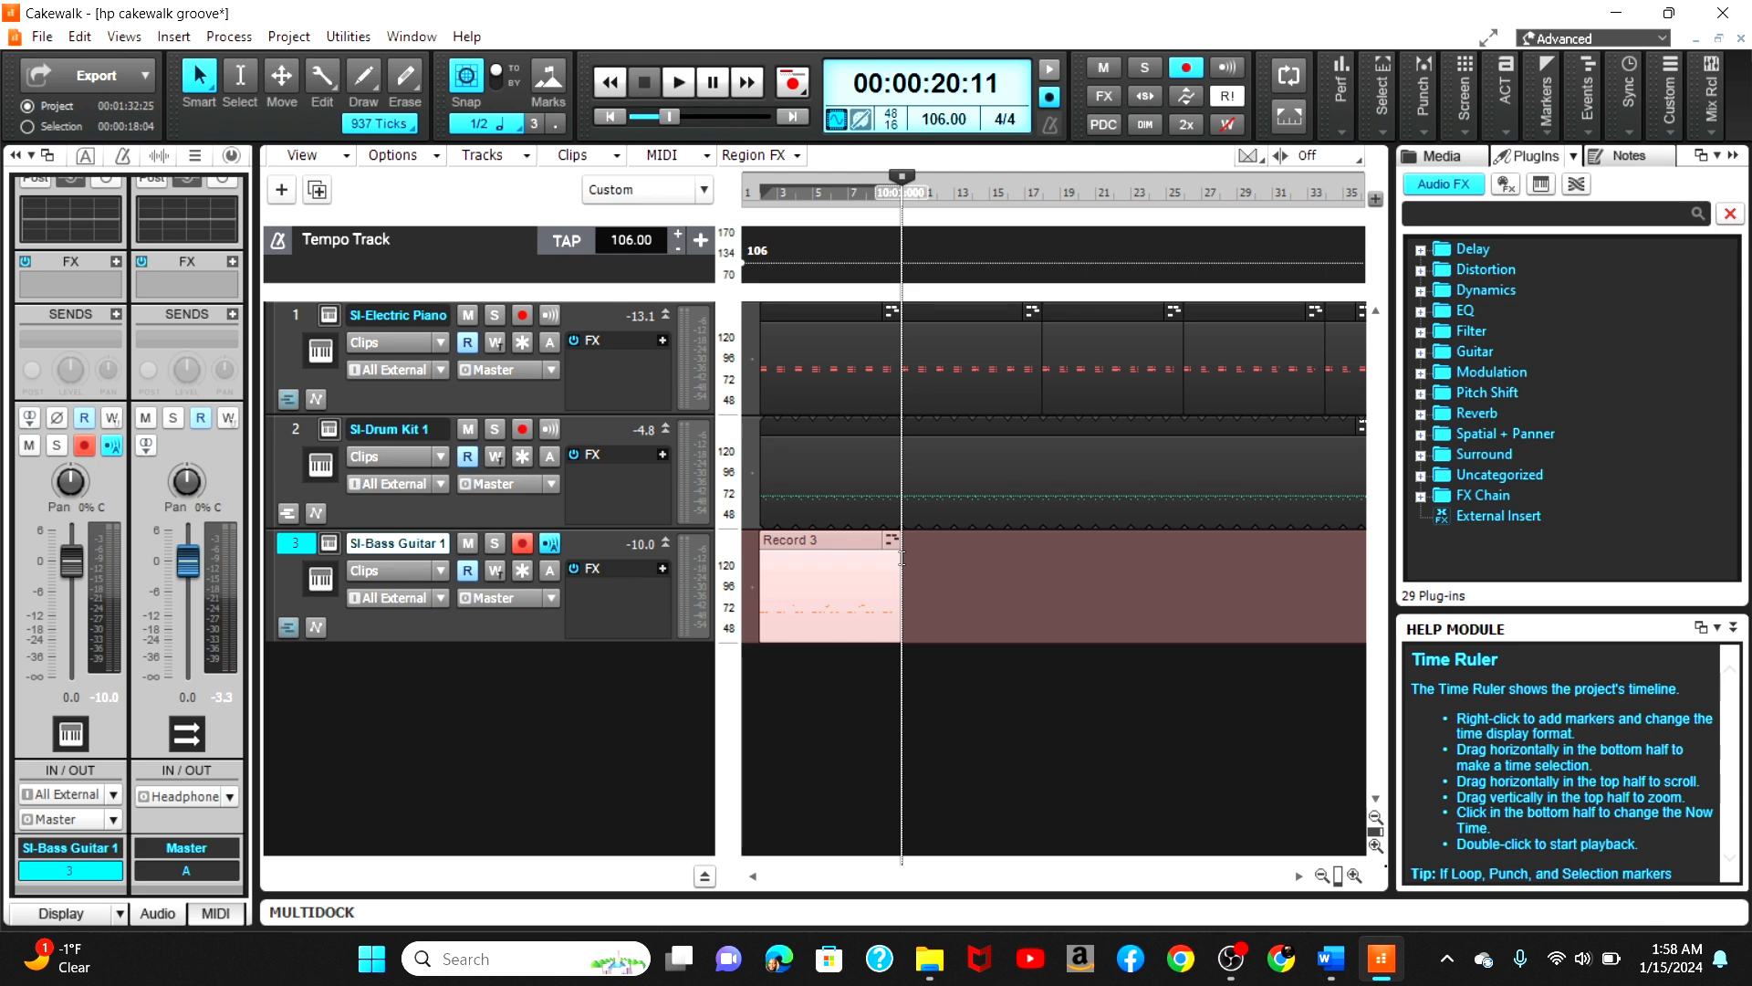
pyautogui.rightClick(902, 556)
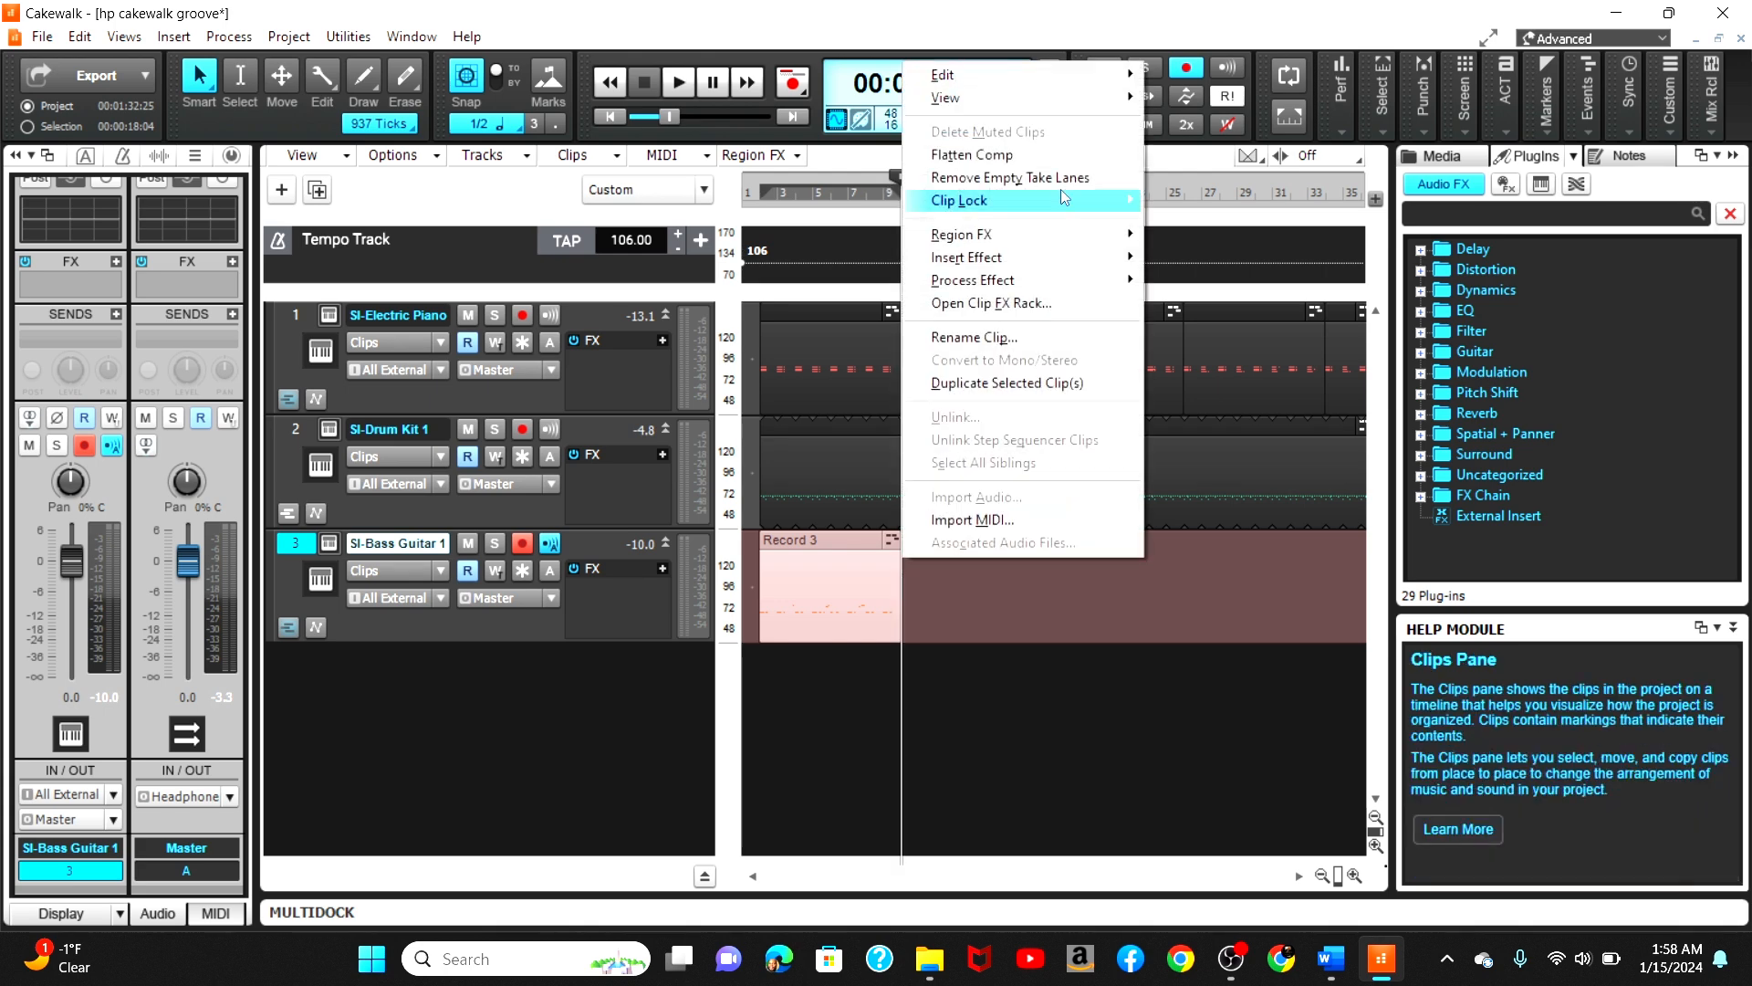
pyautogui.moveTo(1082, 79)
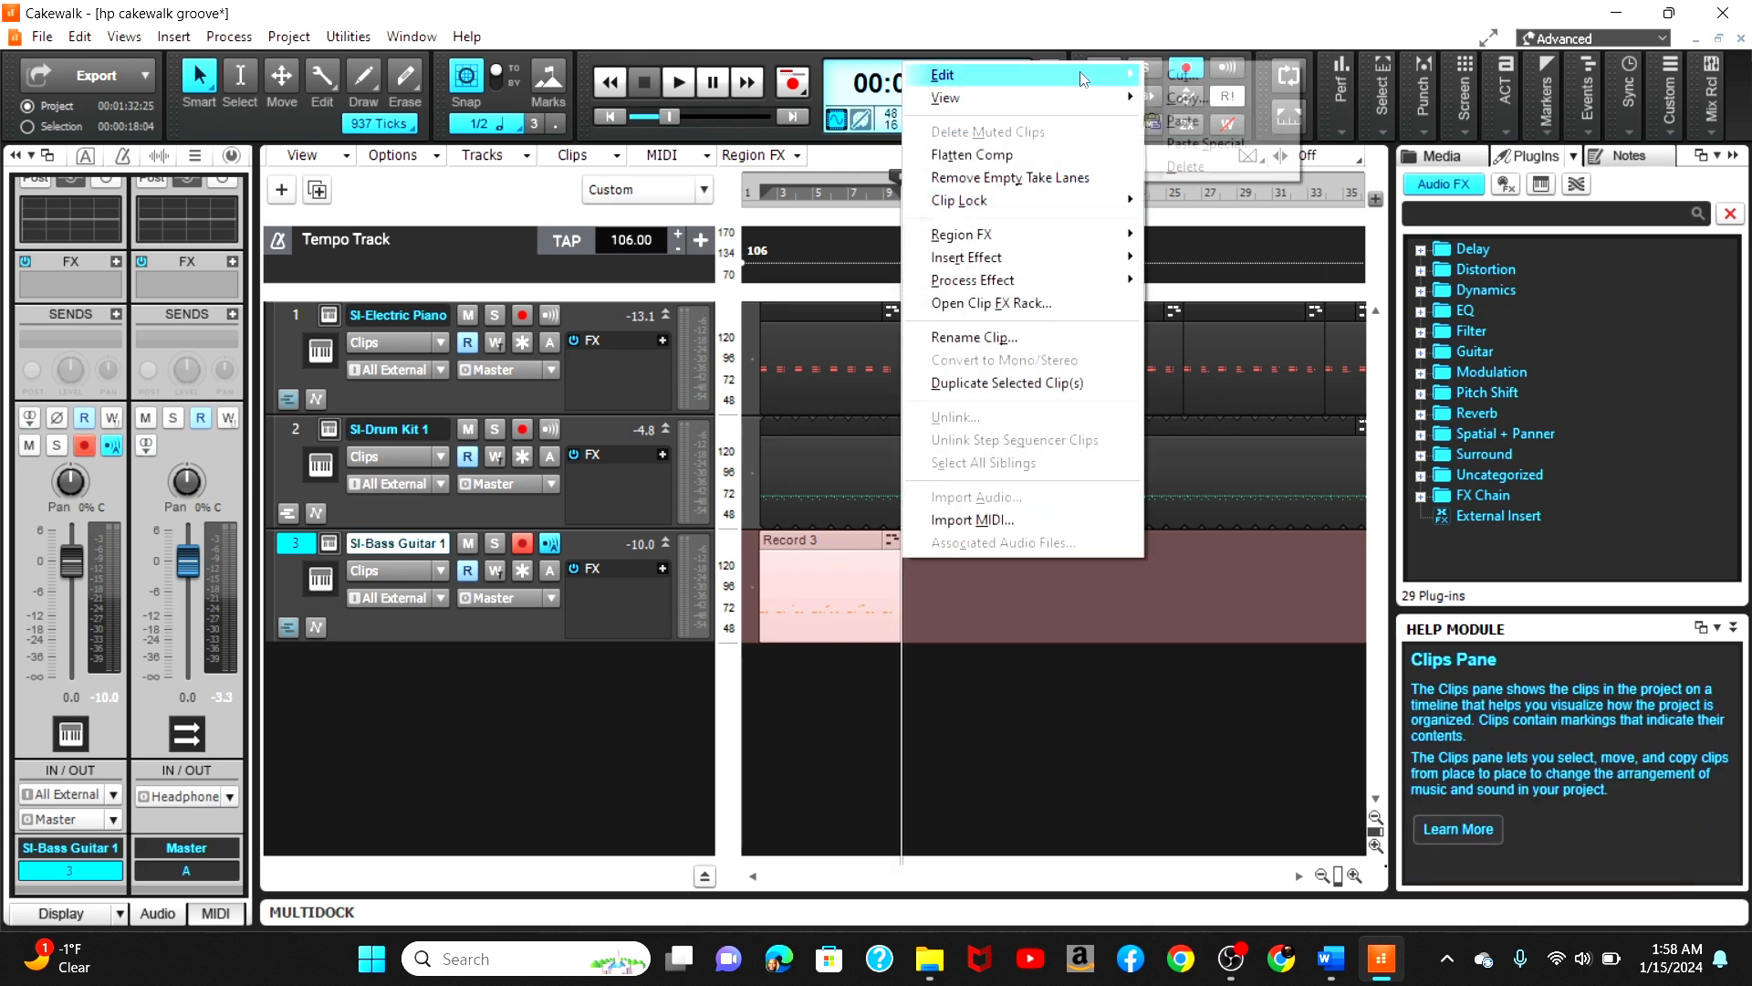
pyautogui.click(1209, 144)
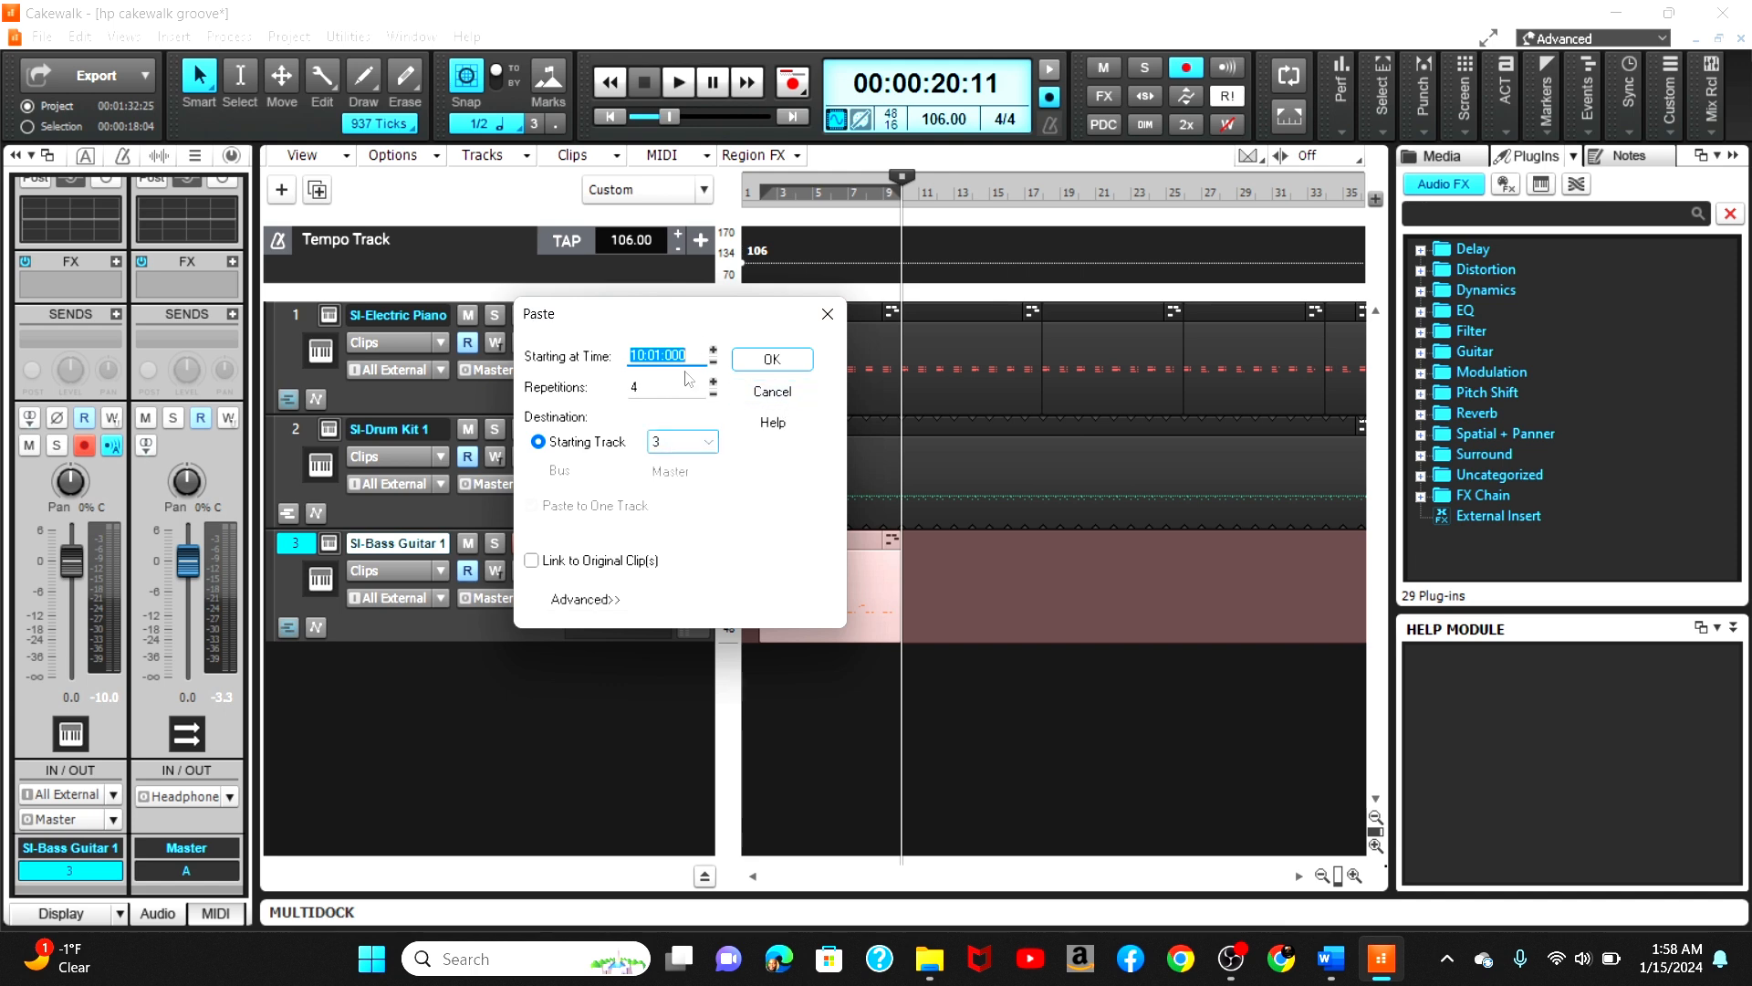
pyautogui.click(771, 360)
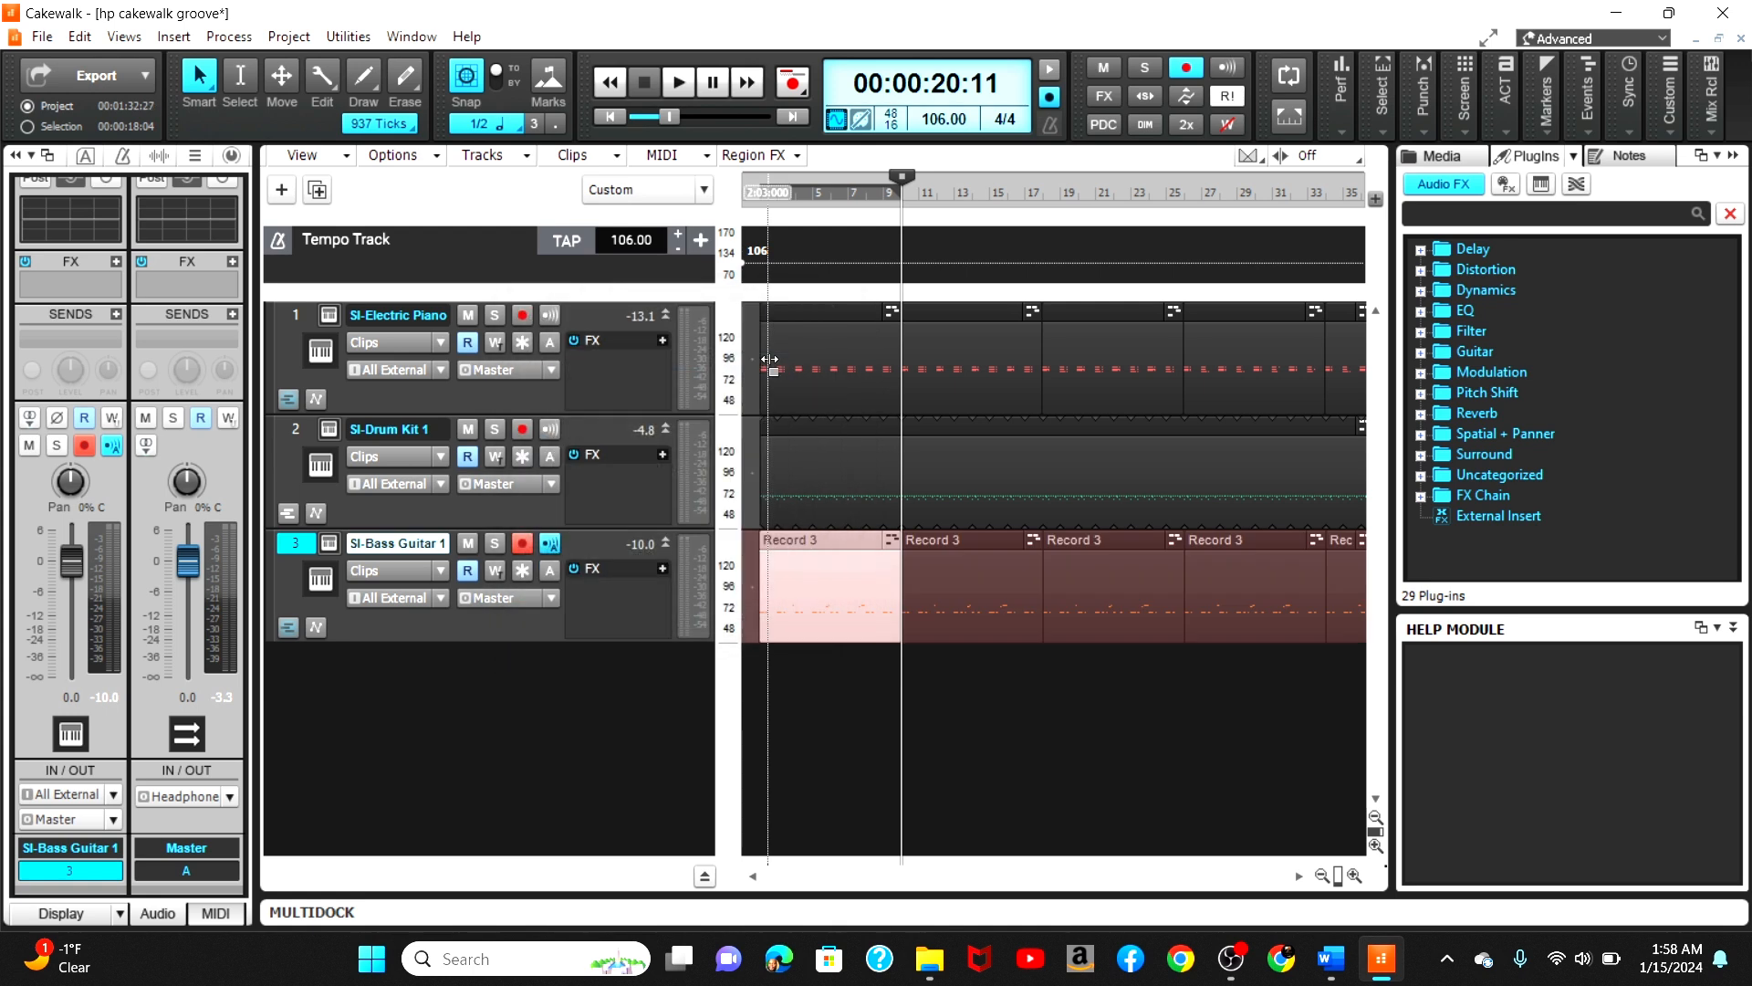
pyautogui.moveTo(1368, 949)
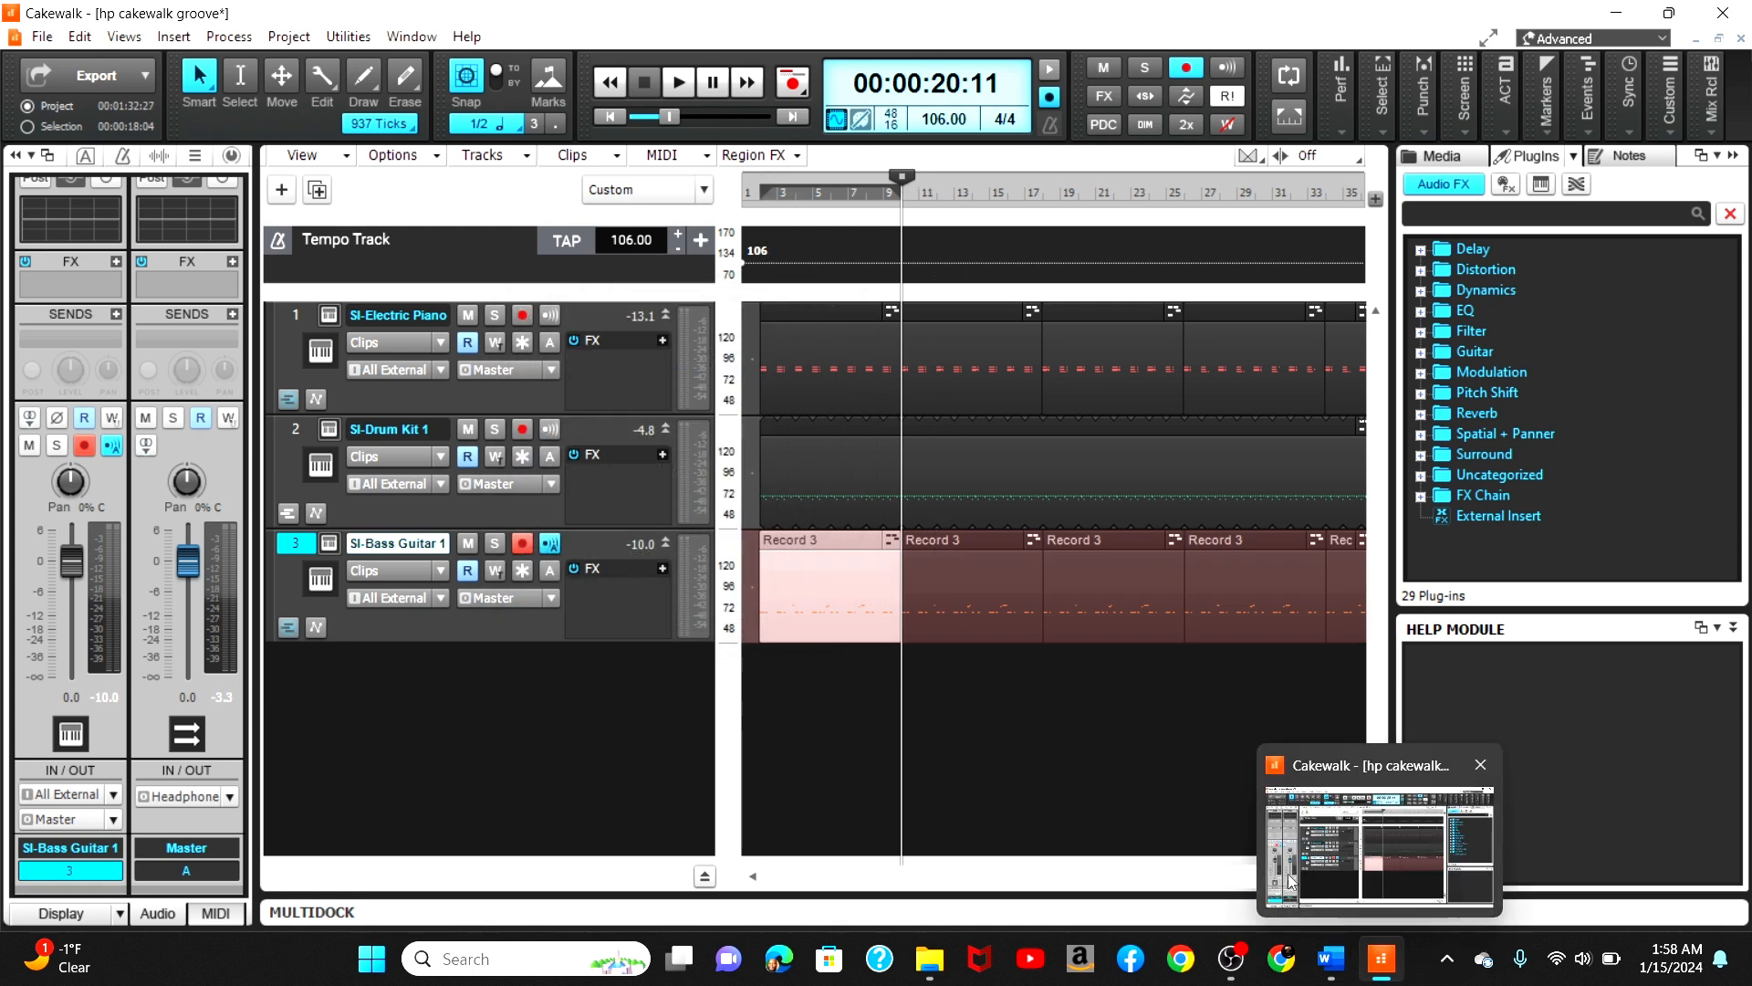
pyautogui.click(1323, 876)
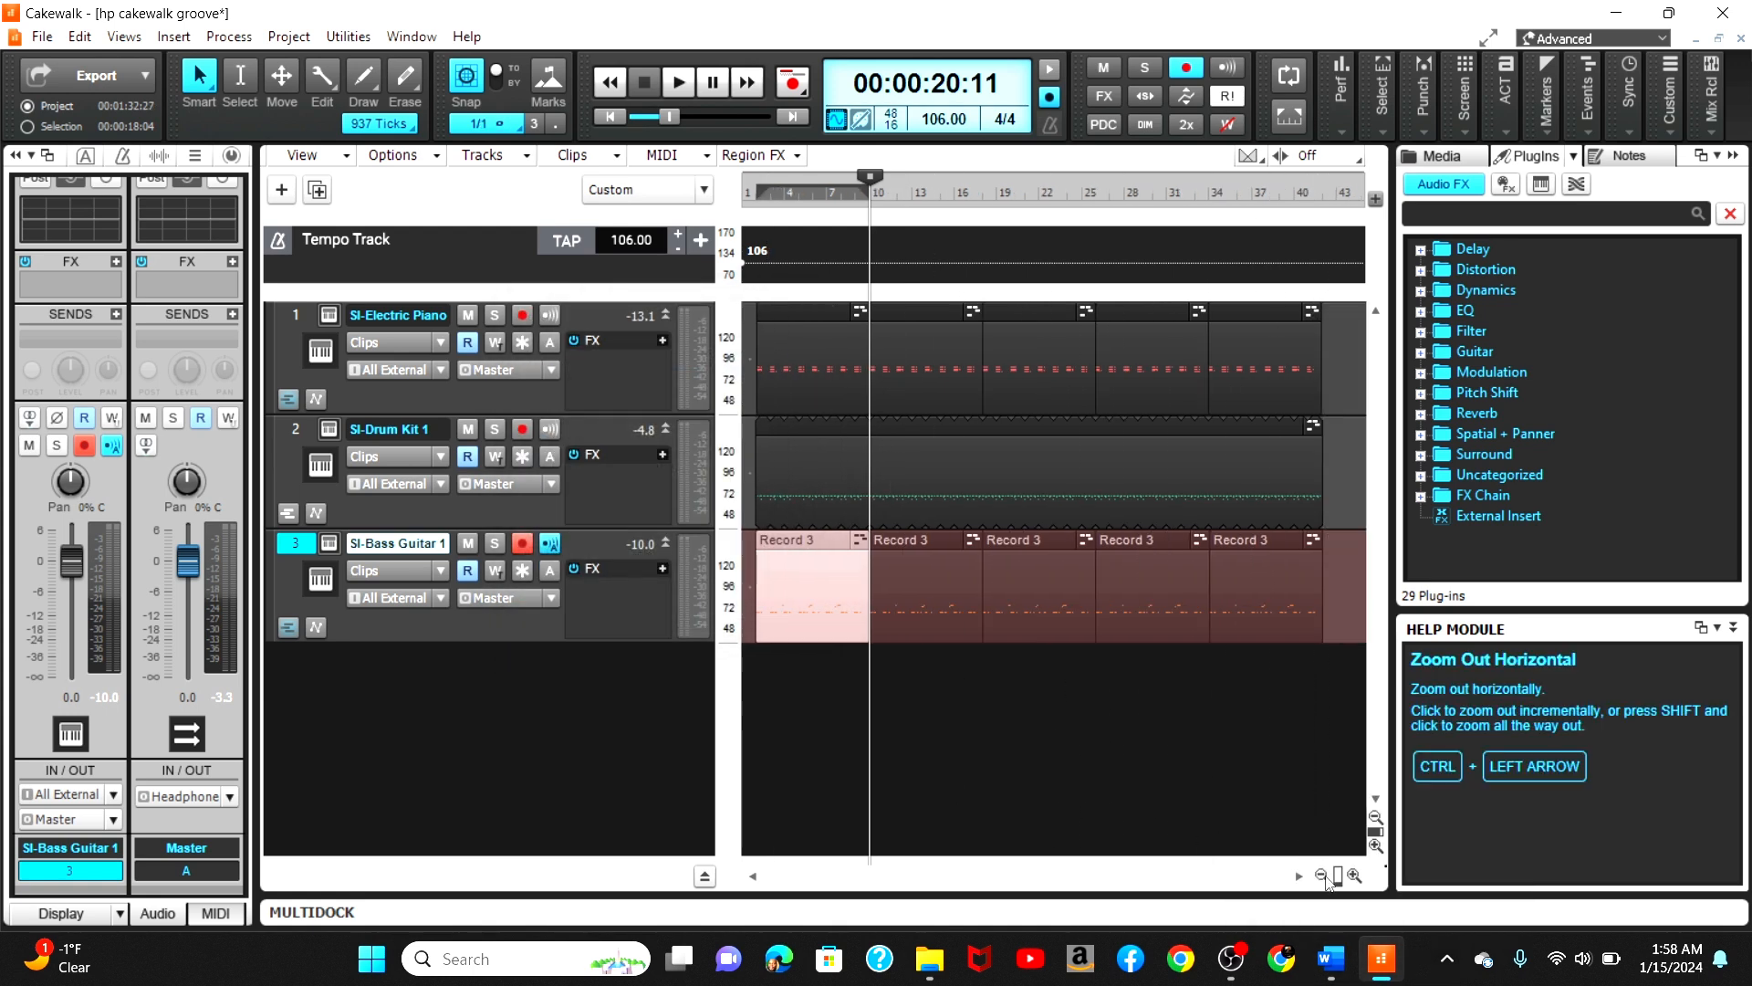
# Step: Save the project
pyautogui.click(1323, 876)
pyautogui.hotkey('ctrl', 's')
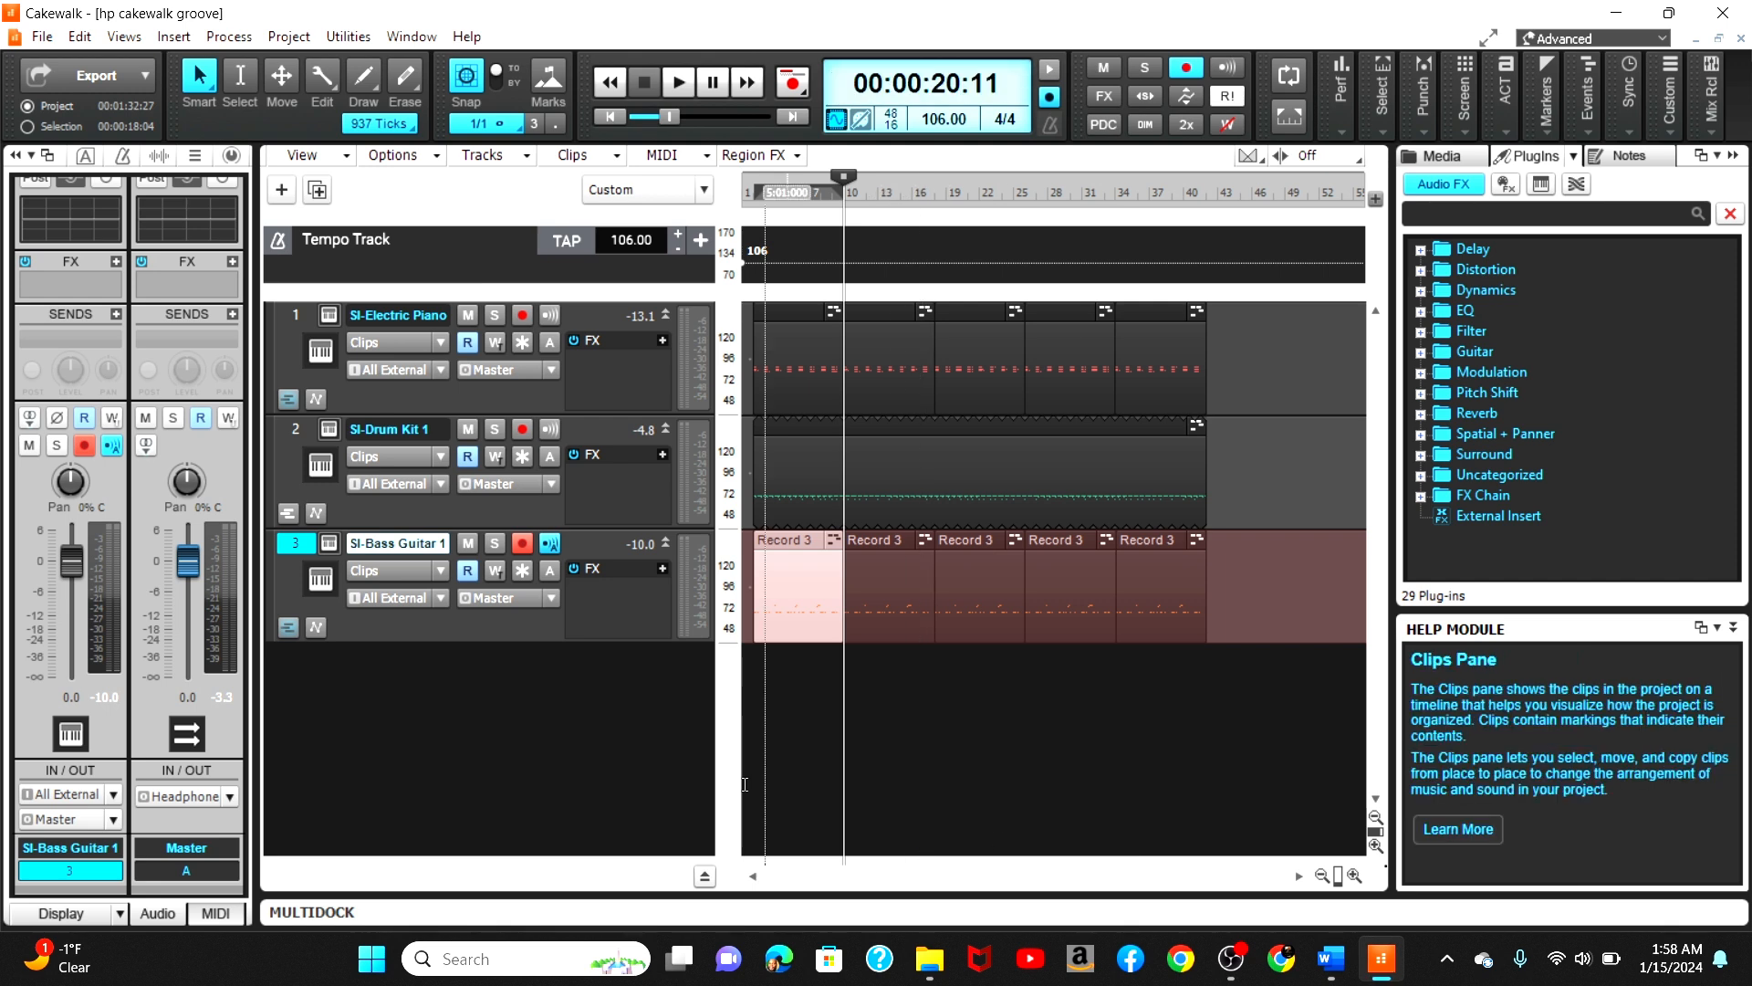
# Step: Select all clips on the three instrument tracks and shift them slightly earlier to the project start
pyautogui.click(785, 878)
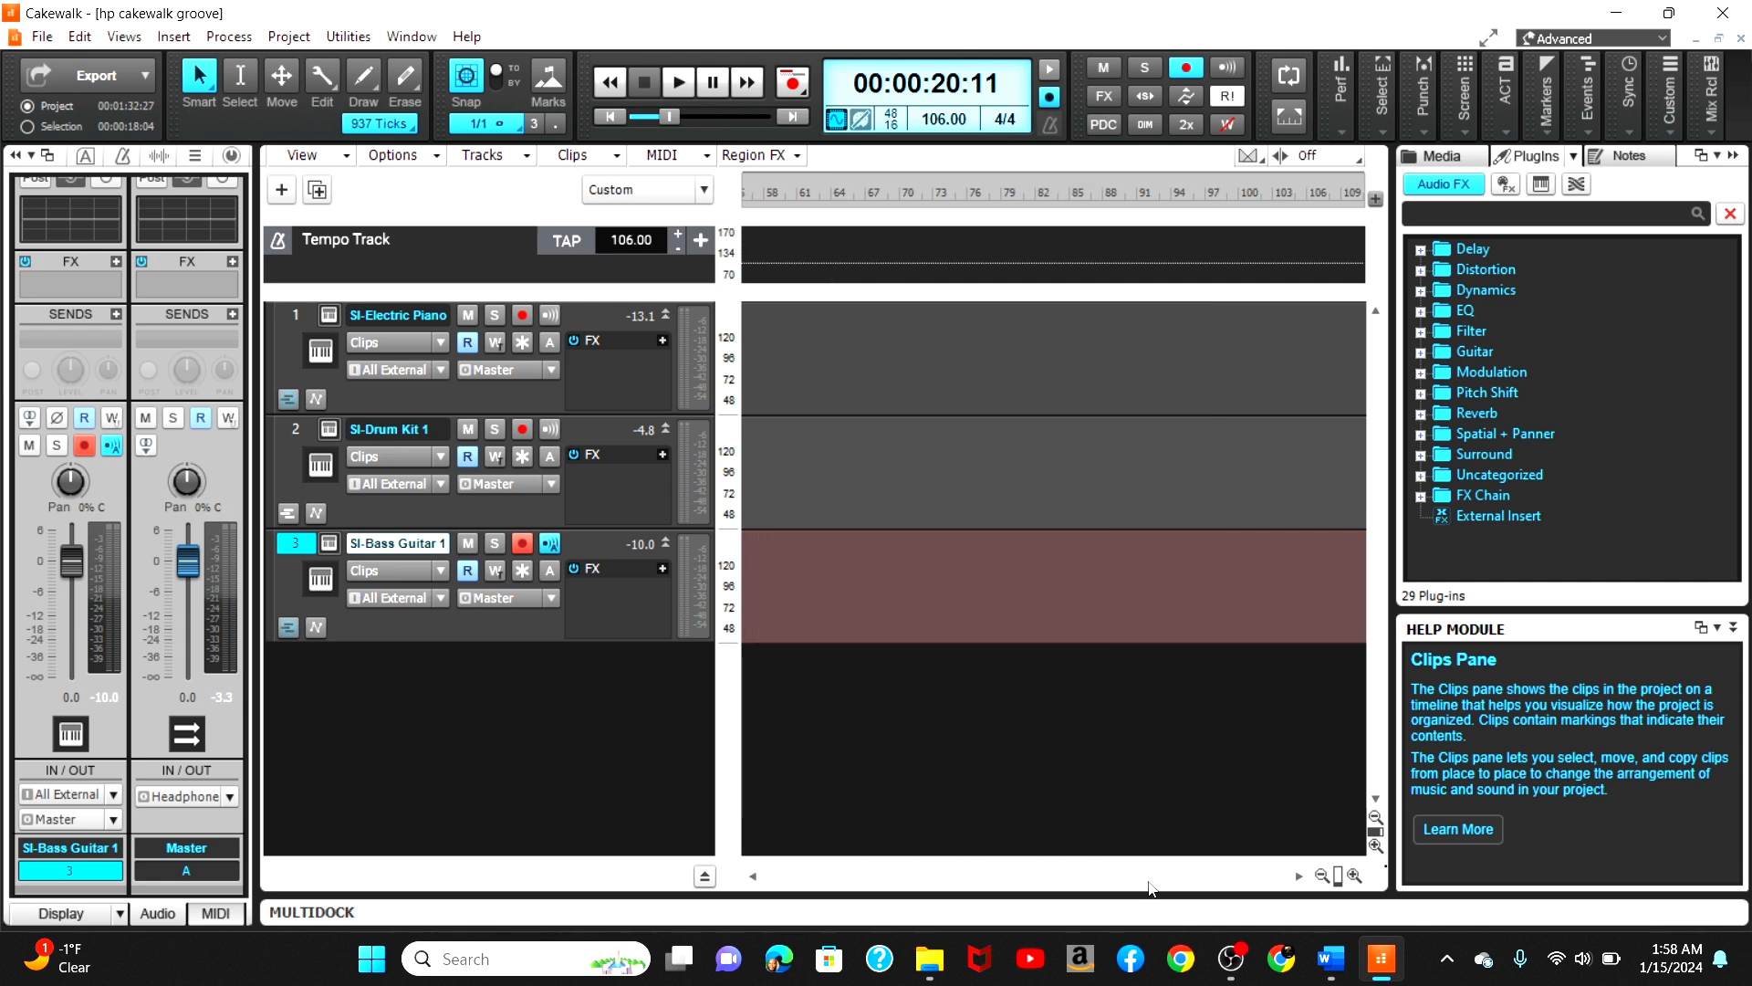
pyautogui.rightClick(567, 790)
pyautogui.moveTo(1200, 882); pyautogui.dragTo(672, 879)
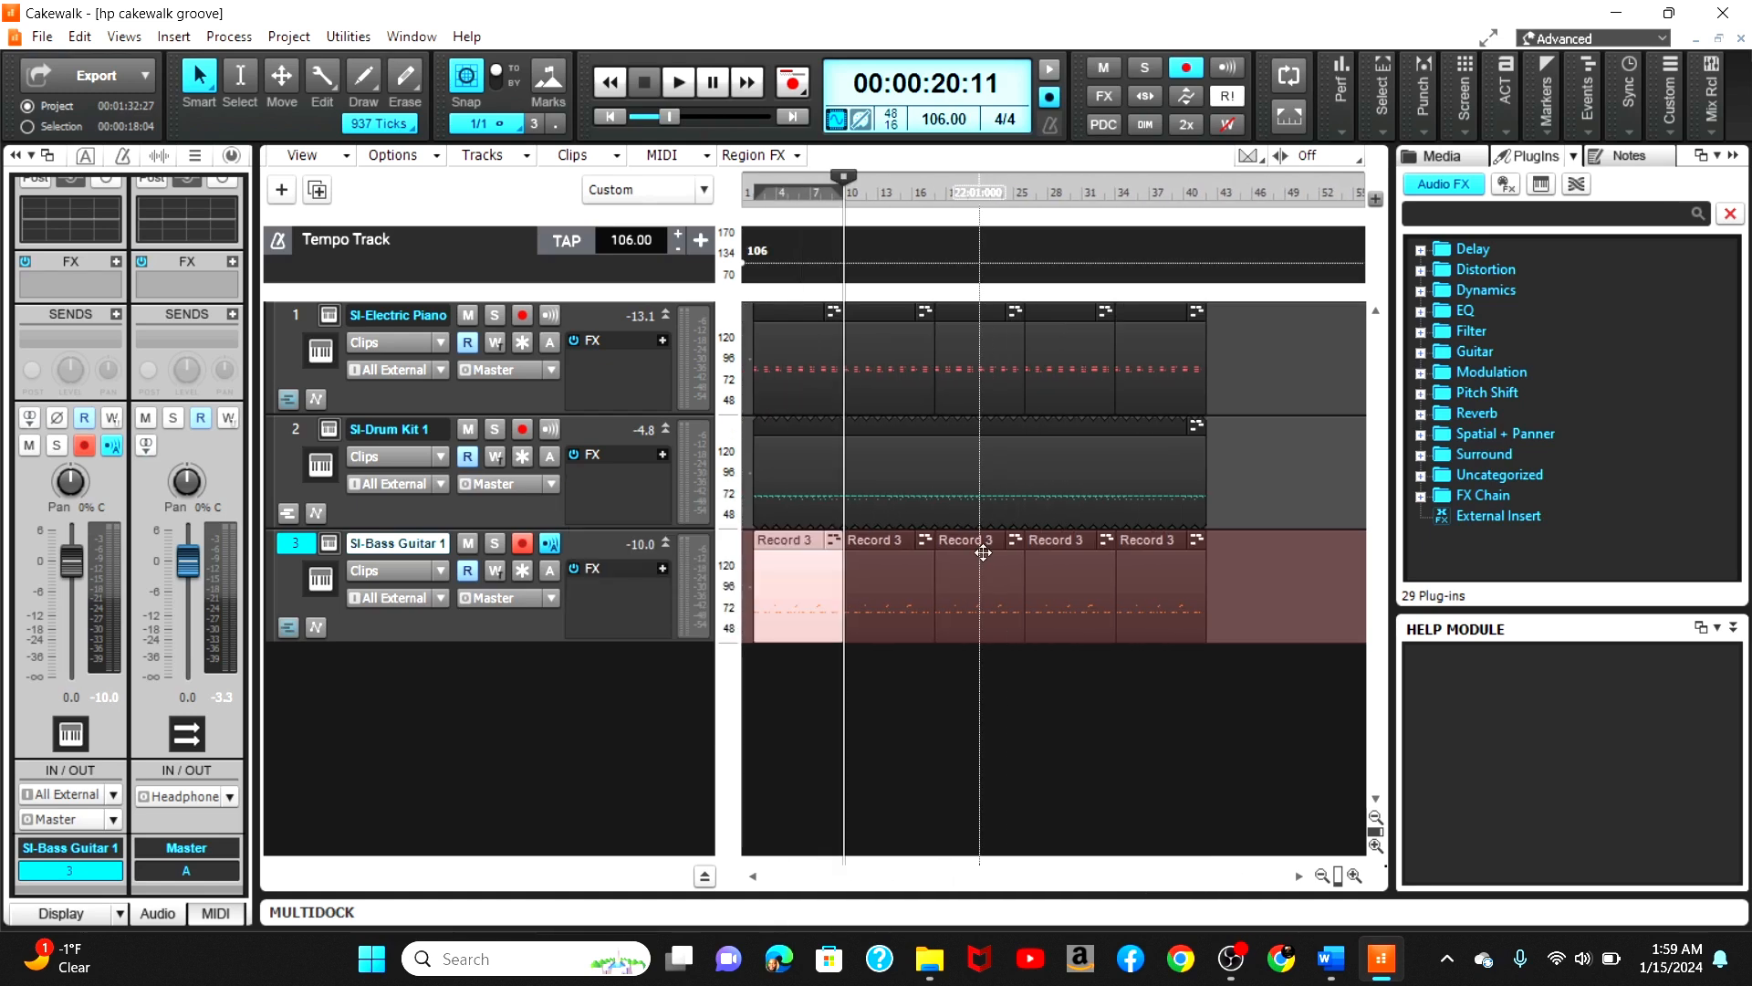
pyautogui.moveTo(1253, 332); pyautogui.dragTo(680, 580)
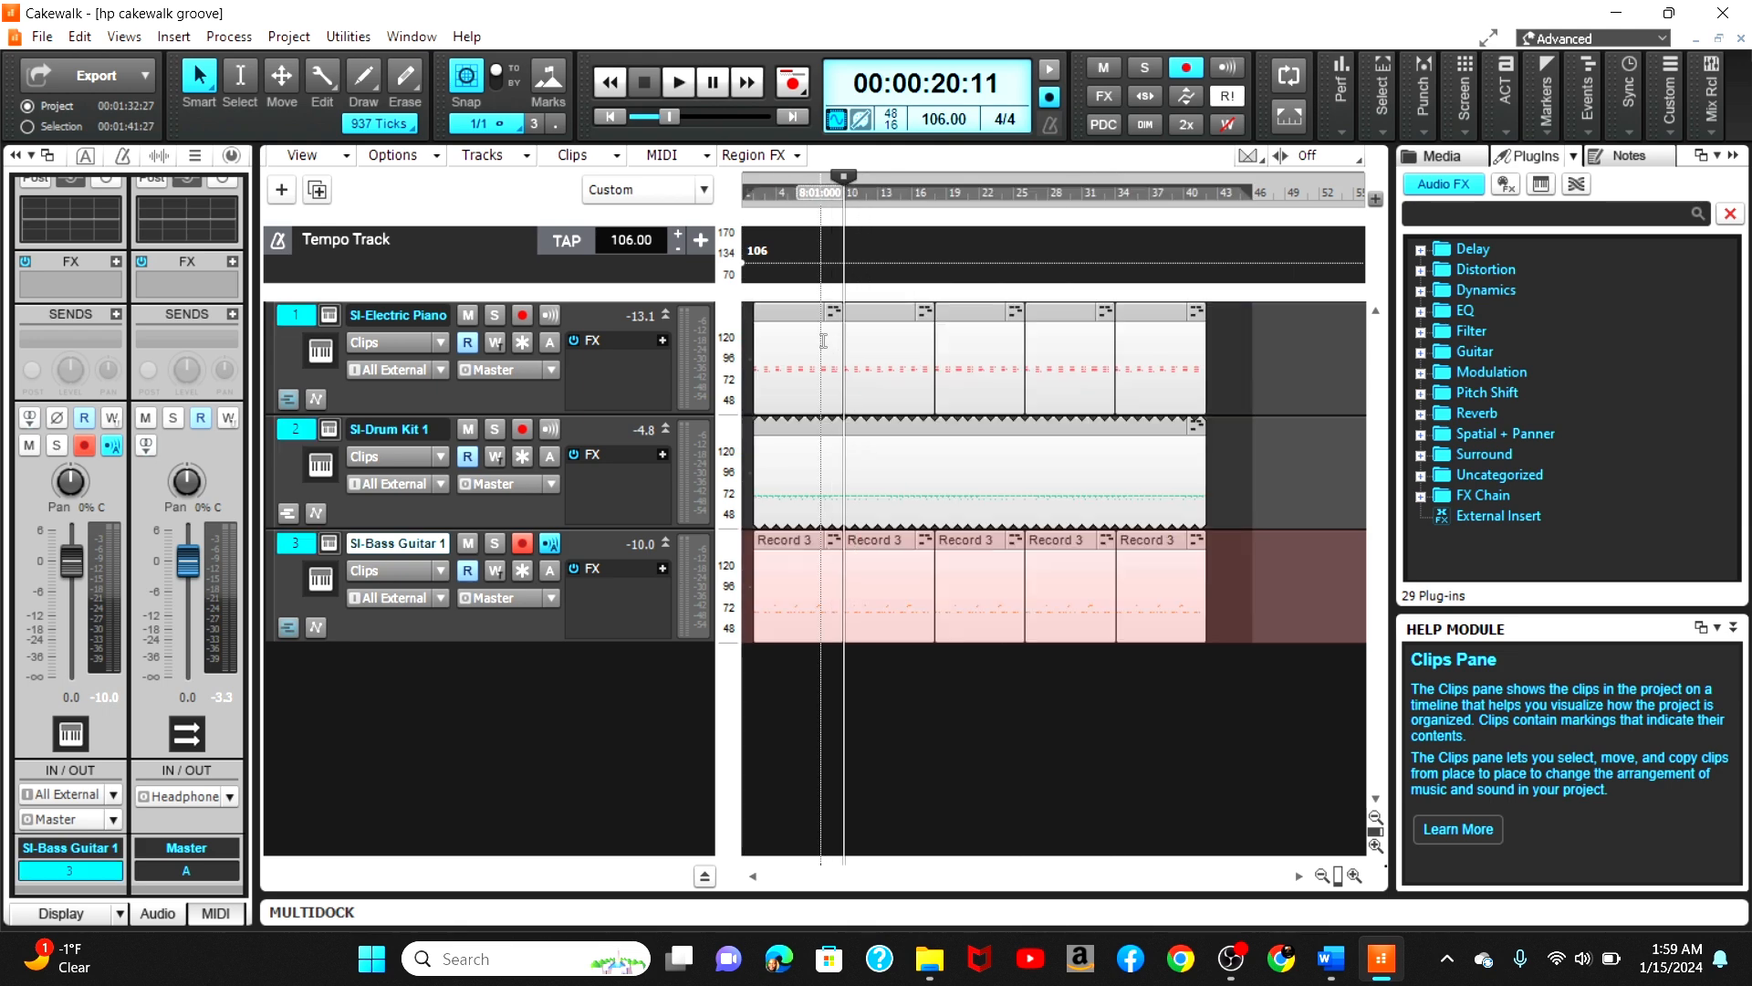
pyautogui.moveTo(785, 313); pyautogui.dragTo(774, 313)
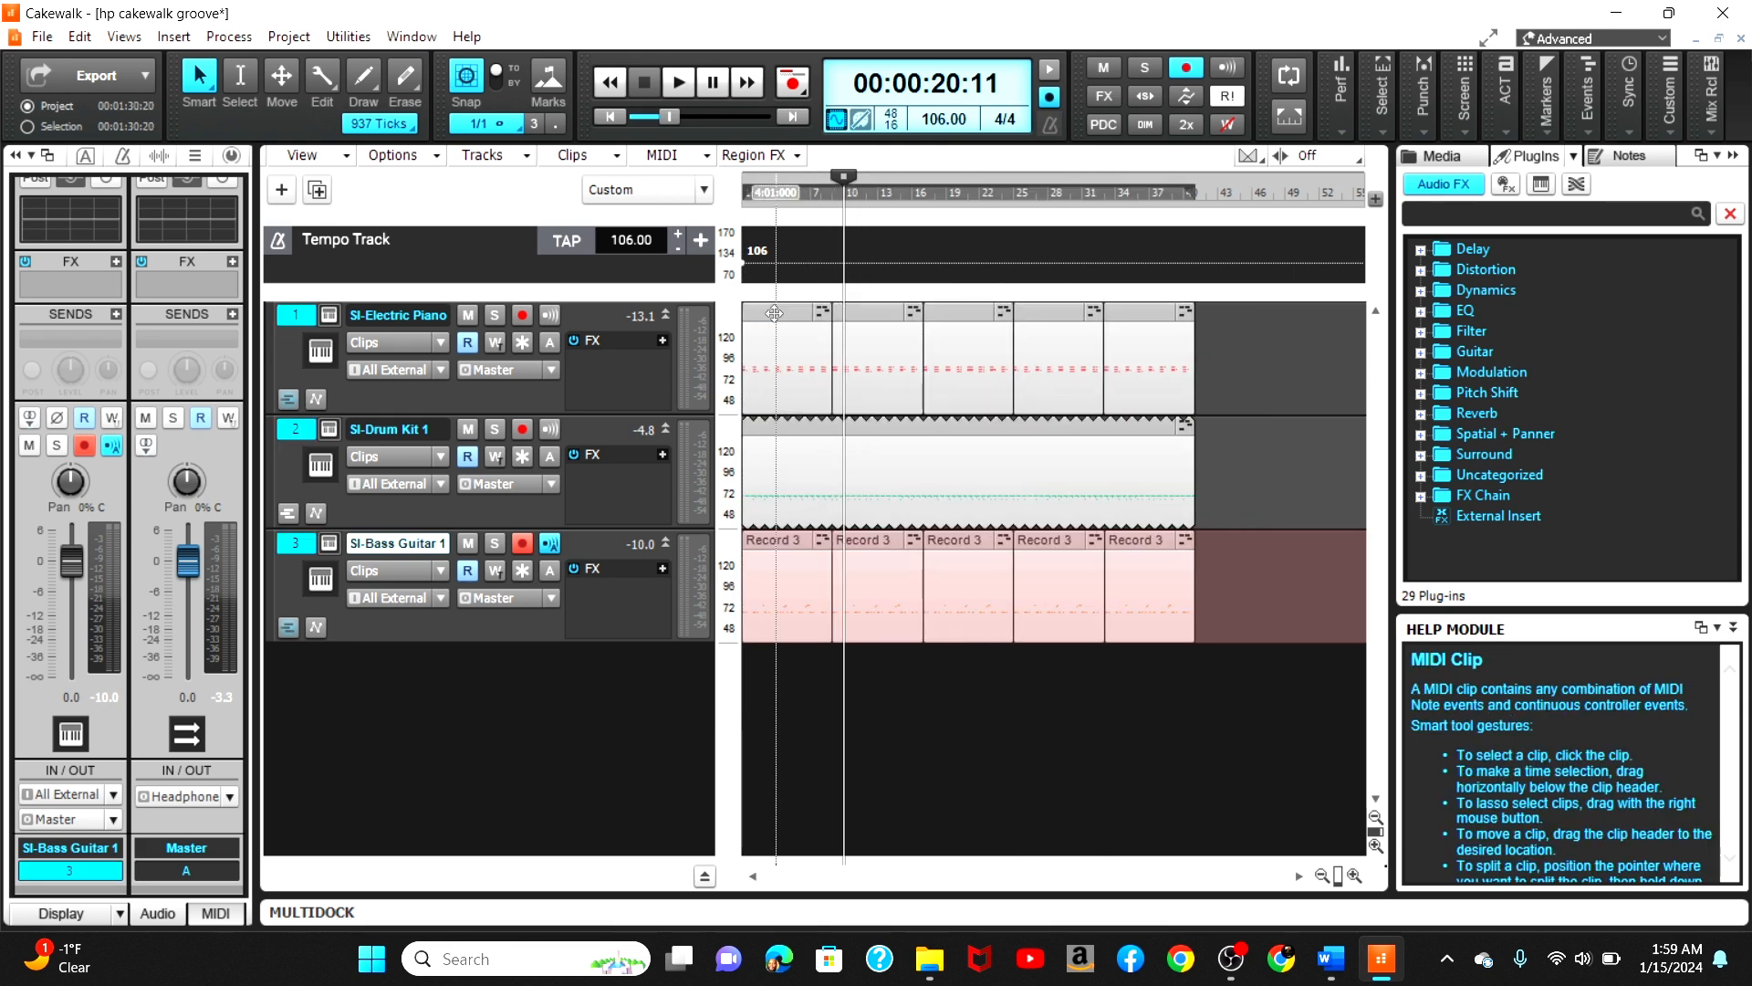
# Step: Play the project from the beginning and stop playback
pyautogui.click(621, 115)
pyautogui.click(675, 84)
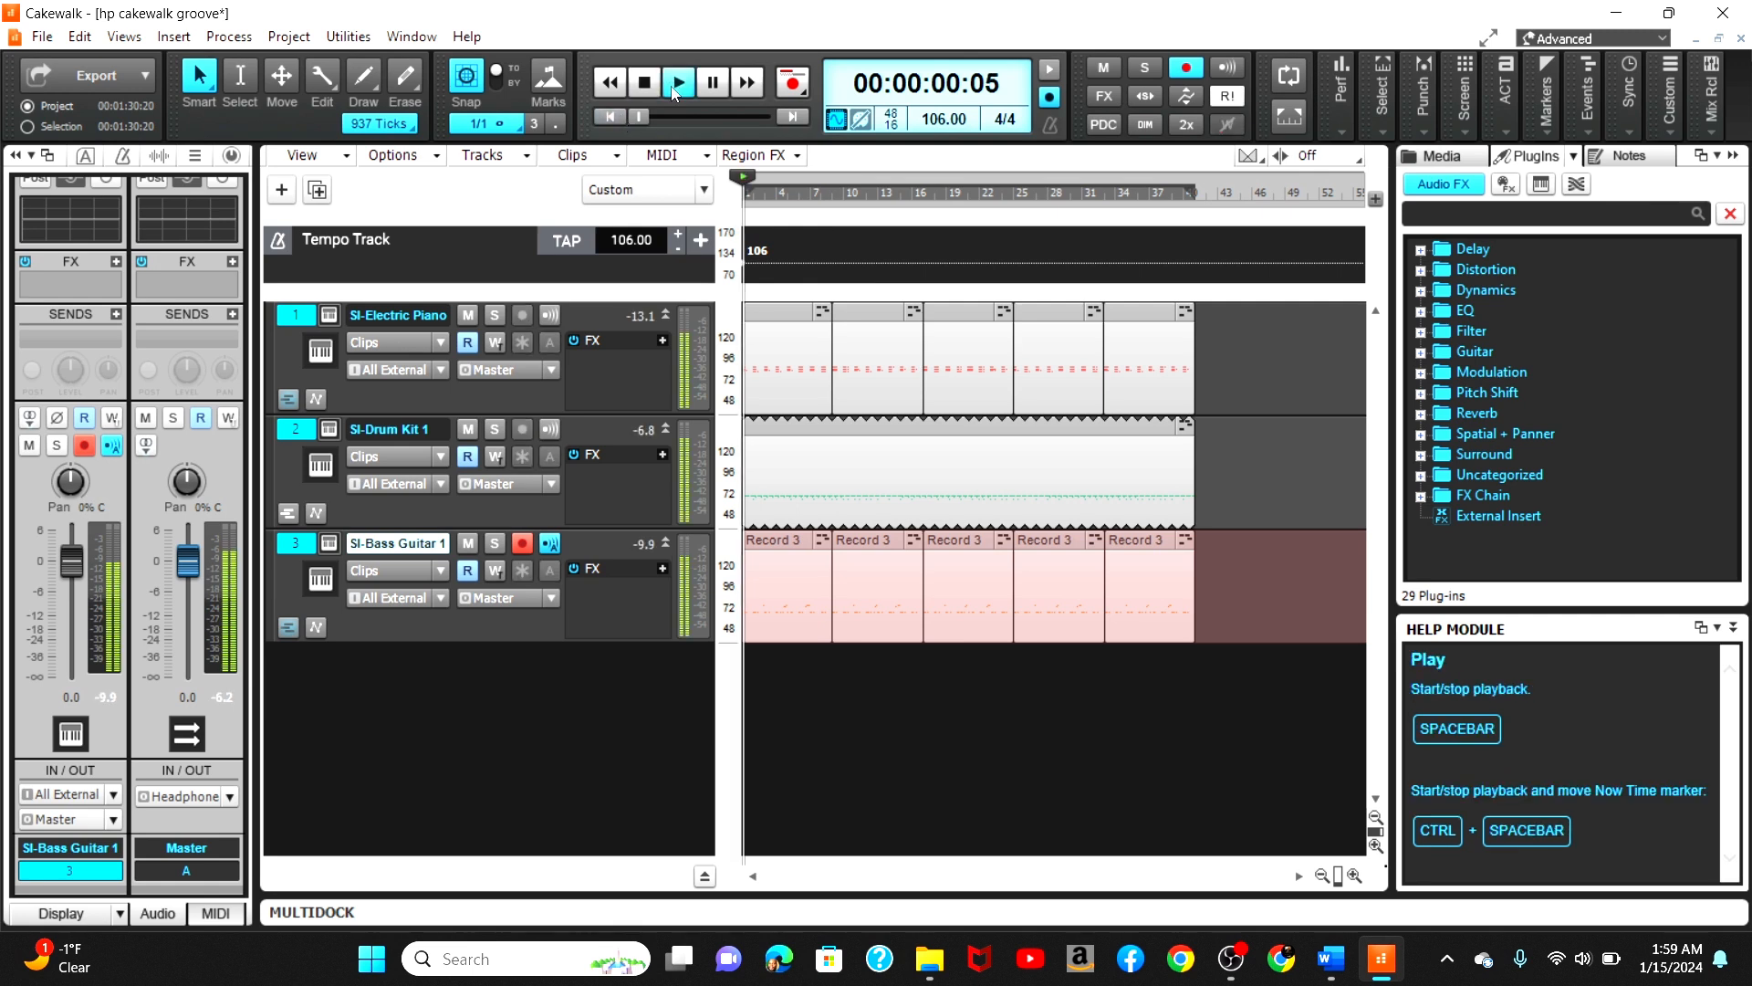
pyautogui.click(646, 83)
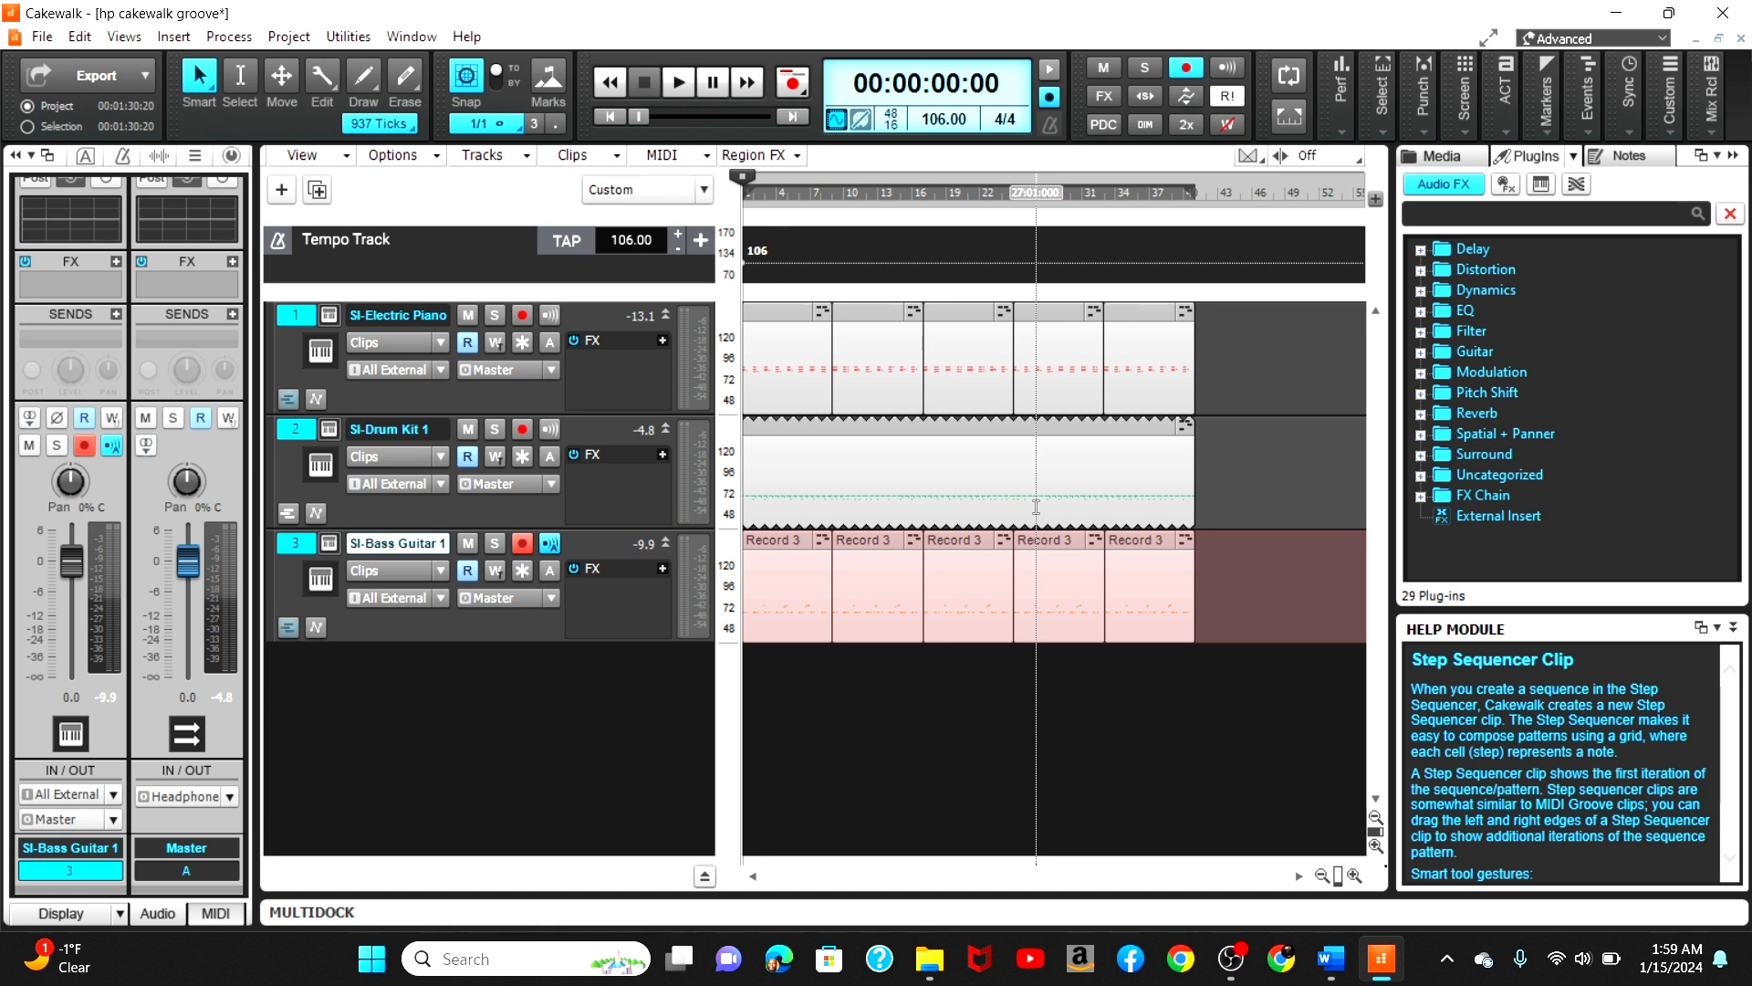
# Step: Disarm recording on the SI-Bass Guitar track and save the project
pyautogui.click(522, 544)
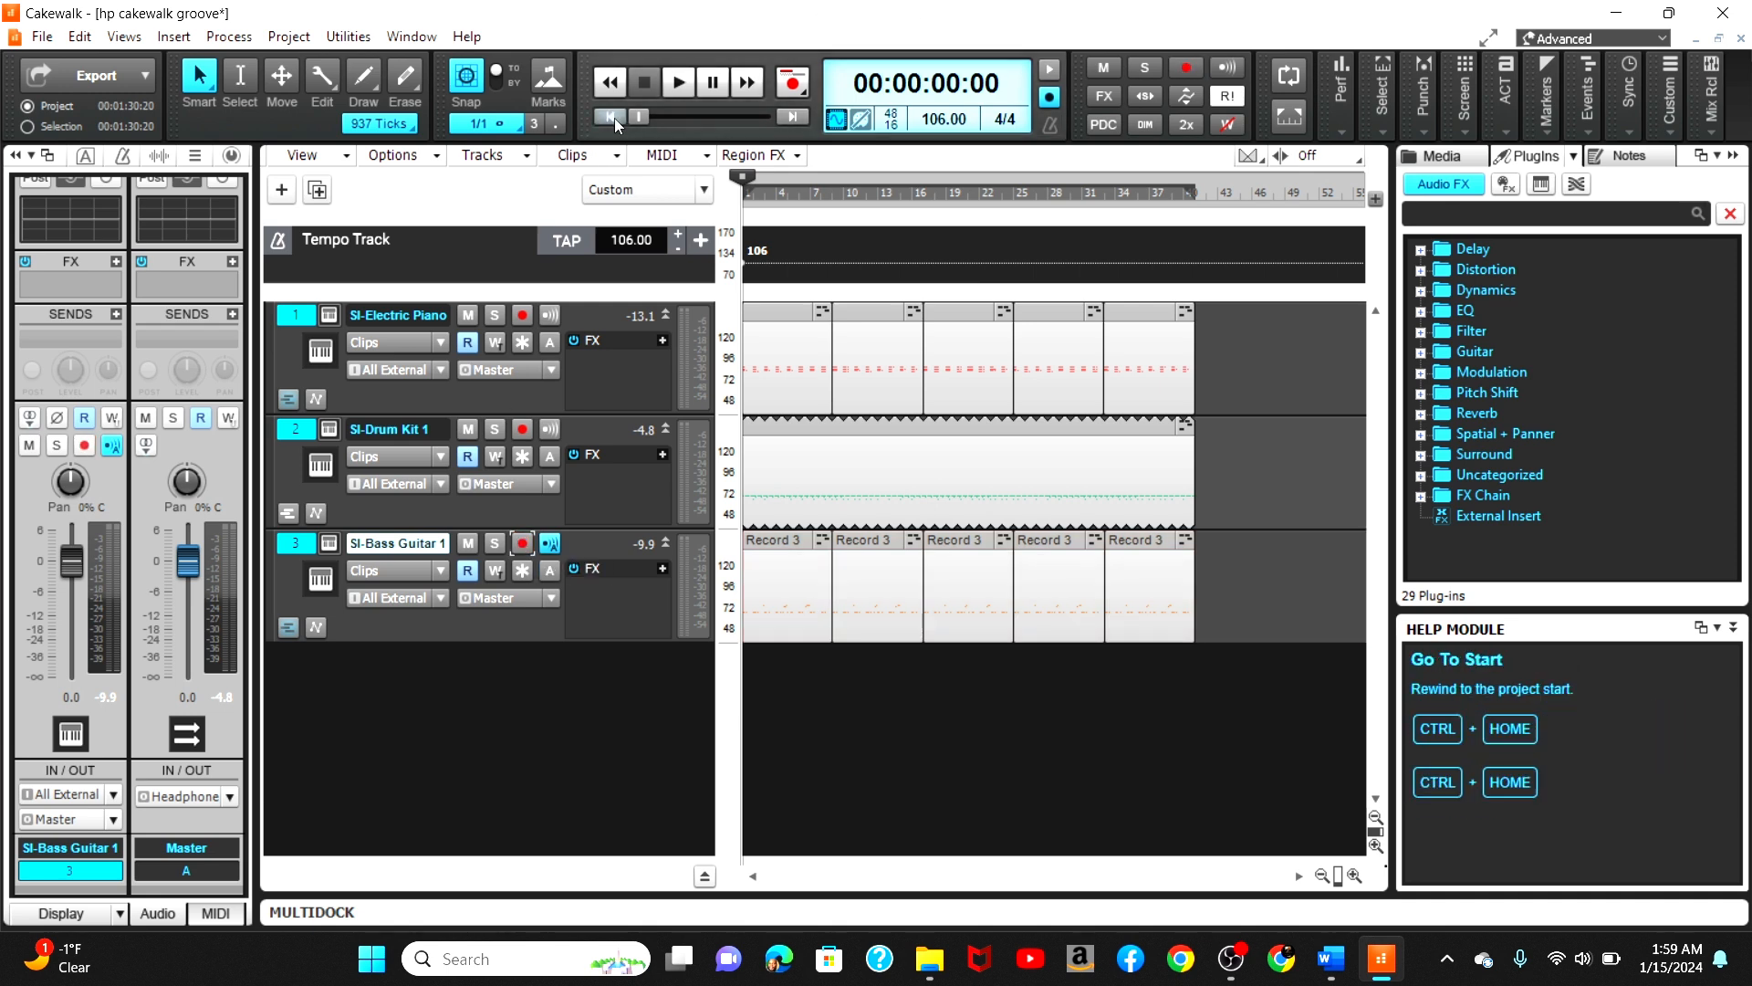
pyautogui.hotkey('ctrl', 's')
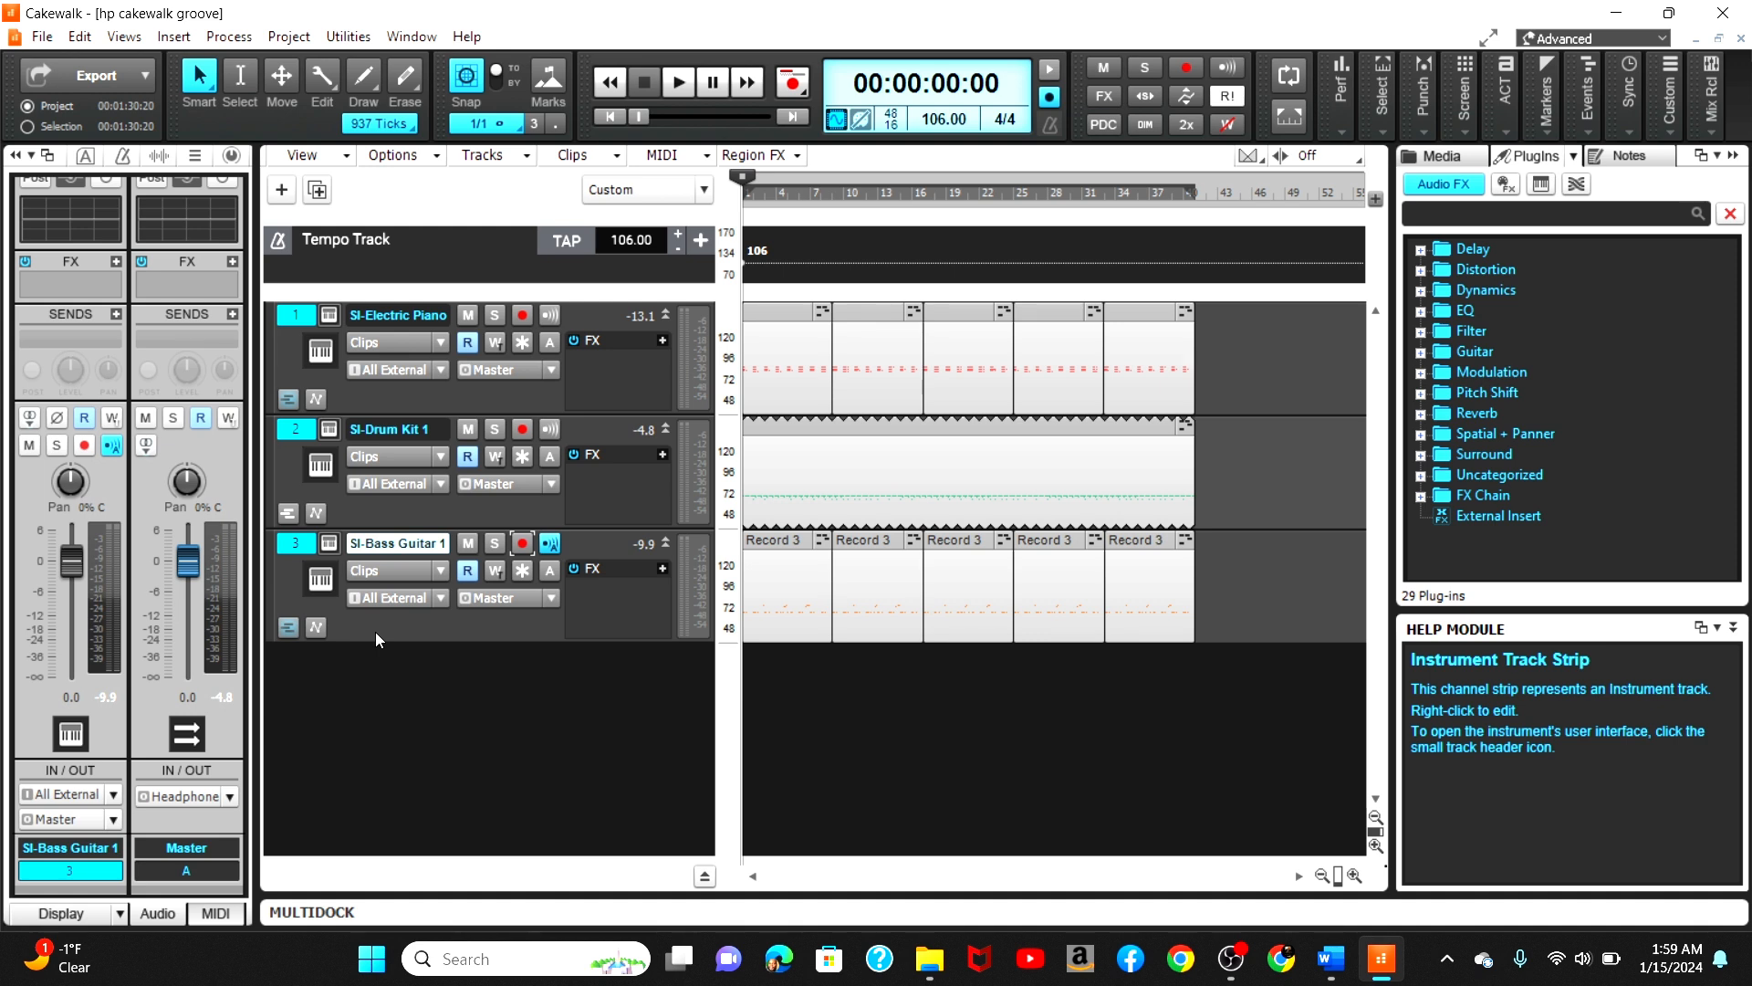
# Step: Insert a new audio track below the bass track and expand its track strip
pyautogui.doubleClick(327, 683)
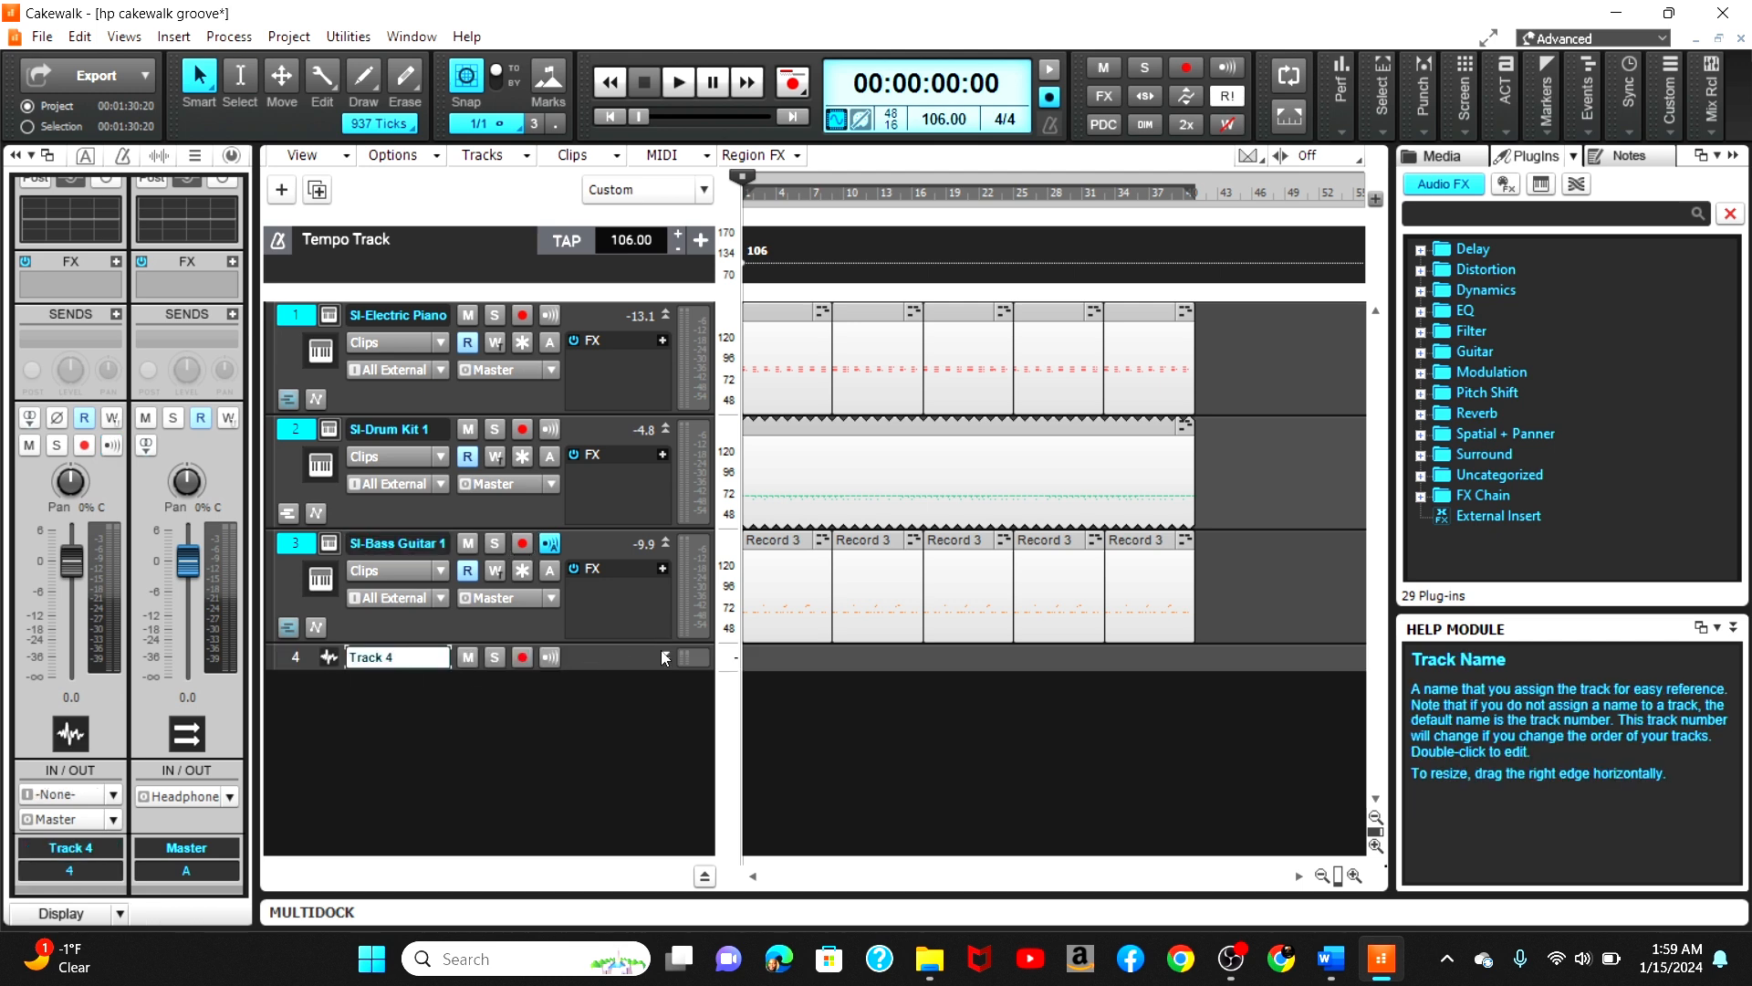
pyautogui.click(665, 657)
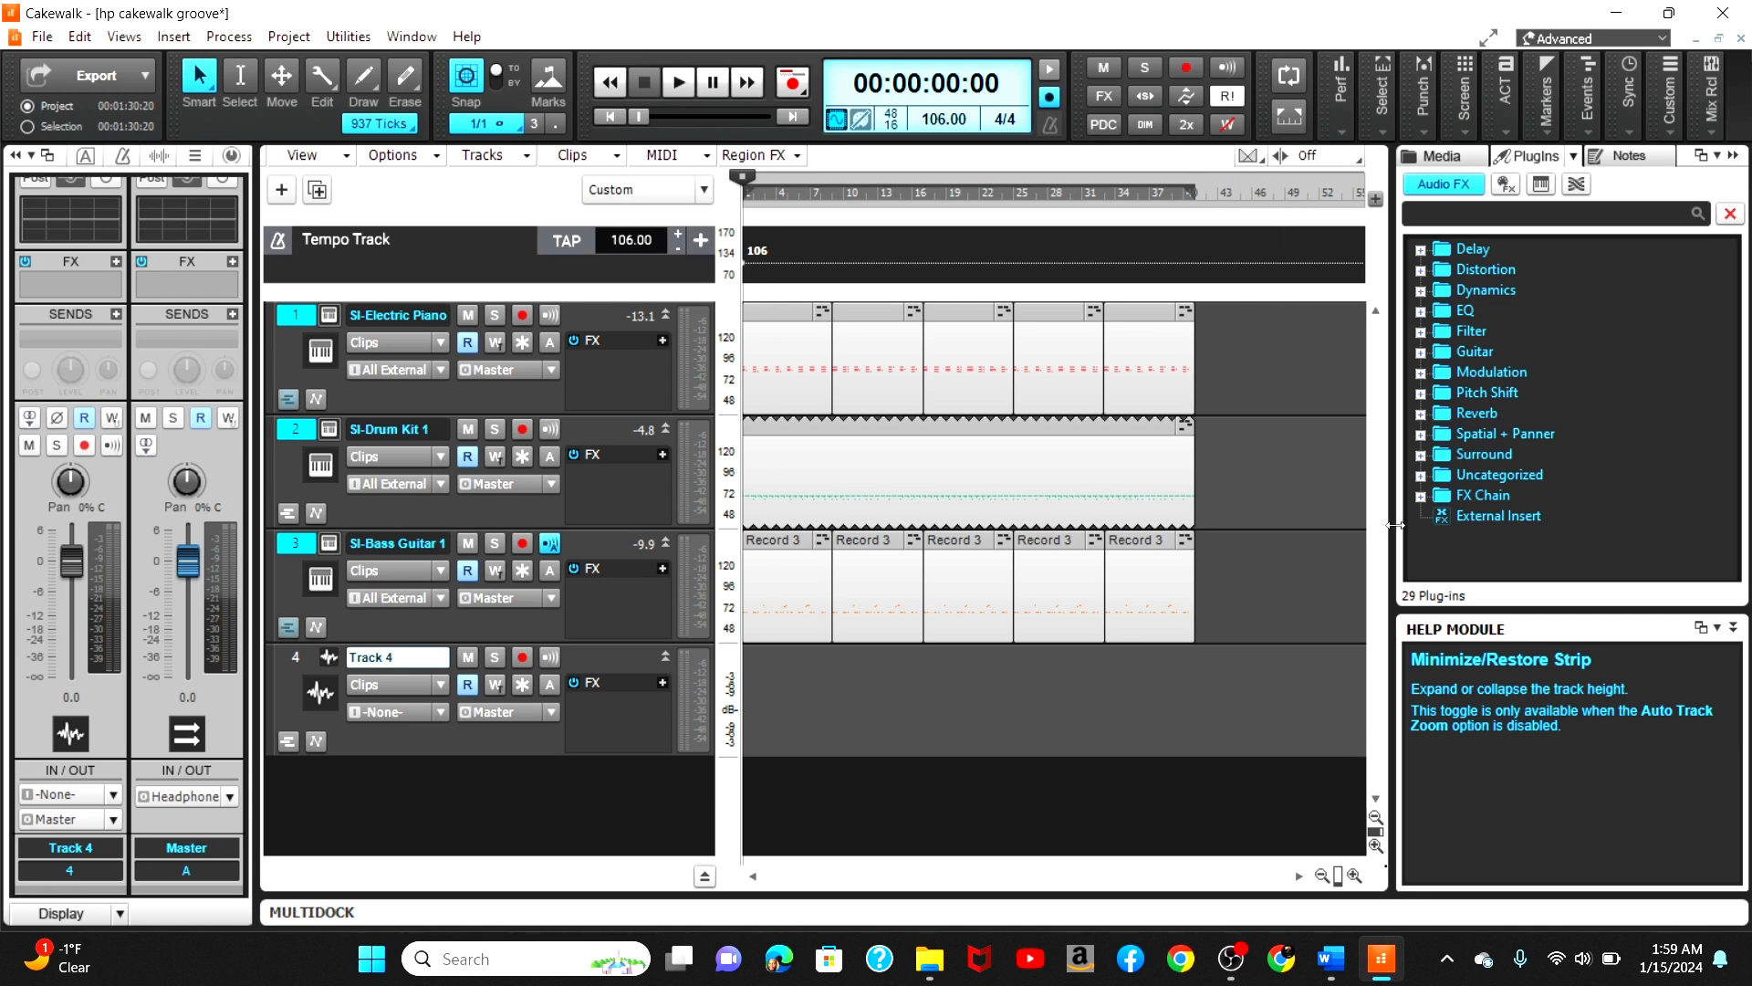
# Step: Set Track 4's input to the left channel of Headset Microphone (Realtek(R) Audio)
pyautogui.scroll(-2, 509, 696)
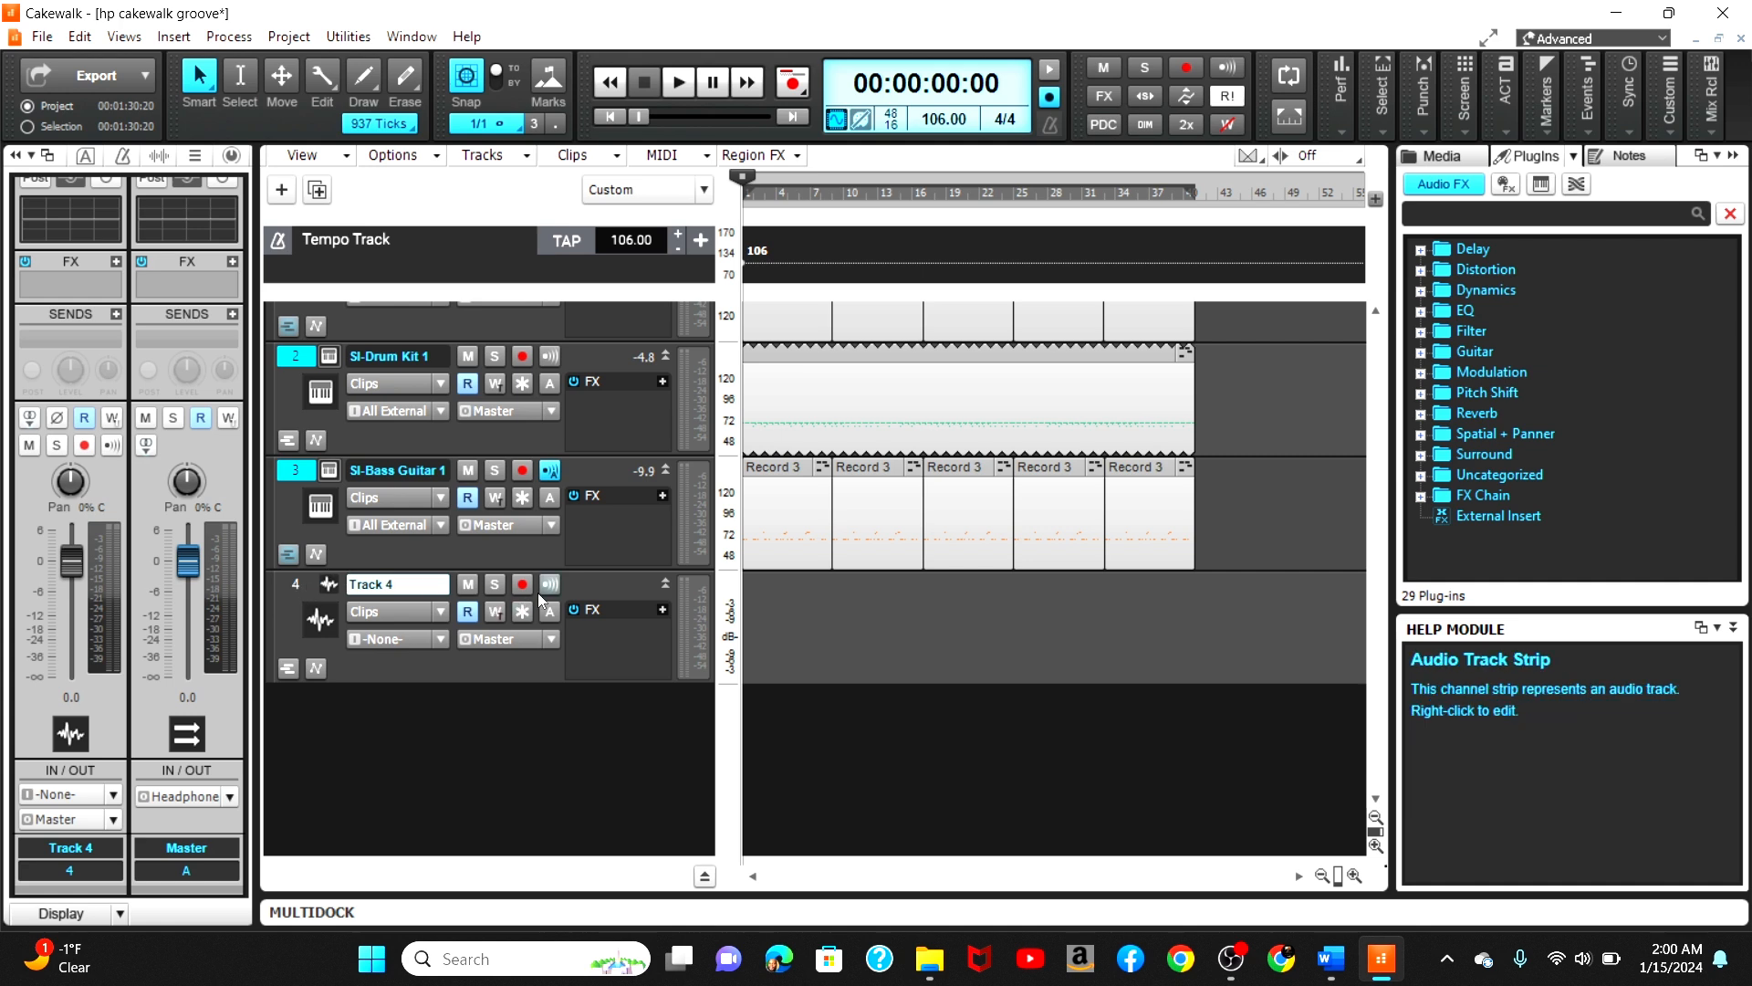
pyautogui.click(441, 638)
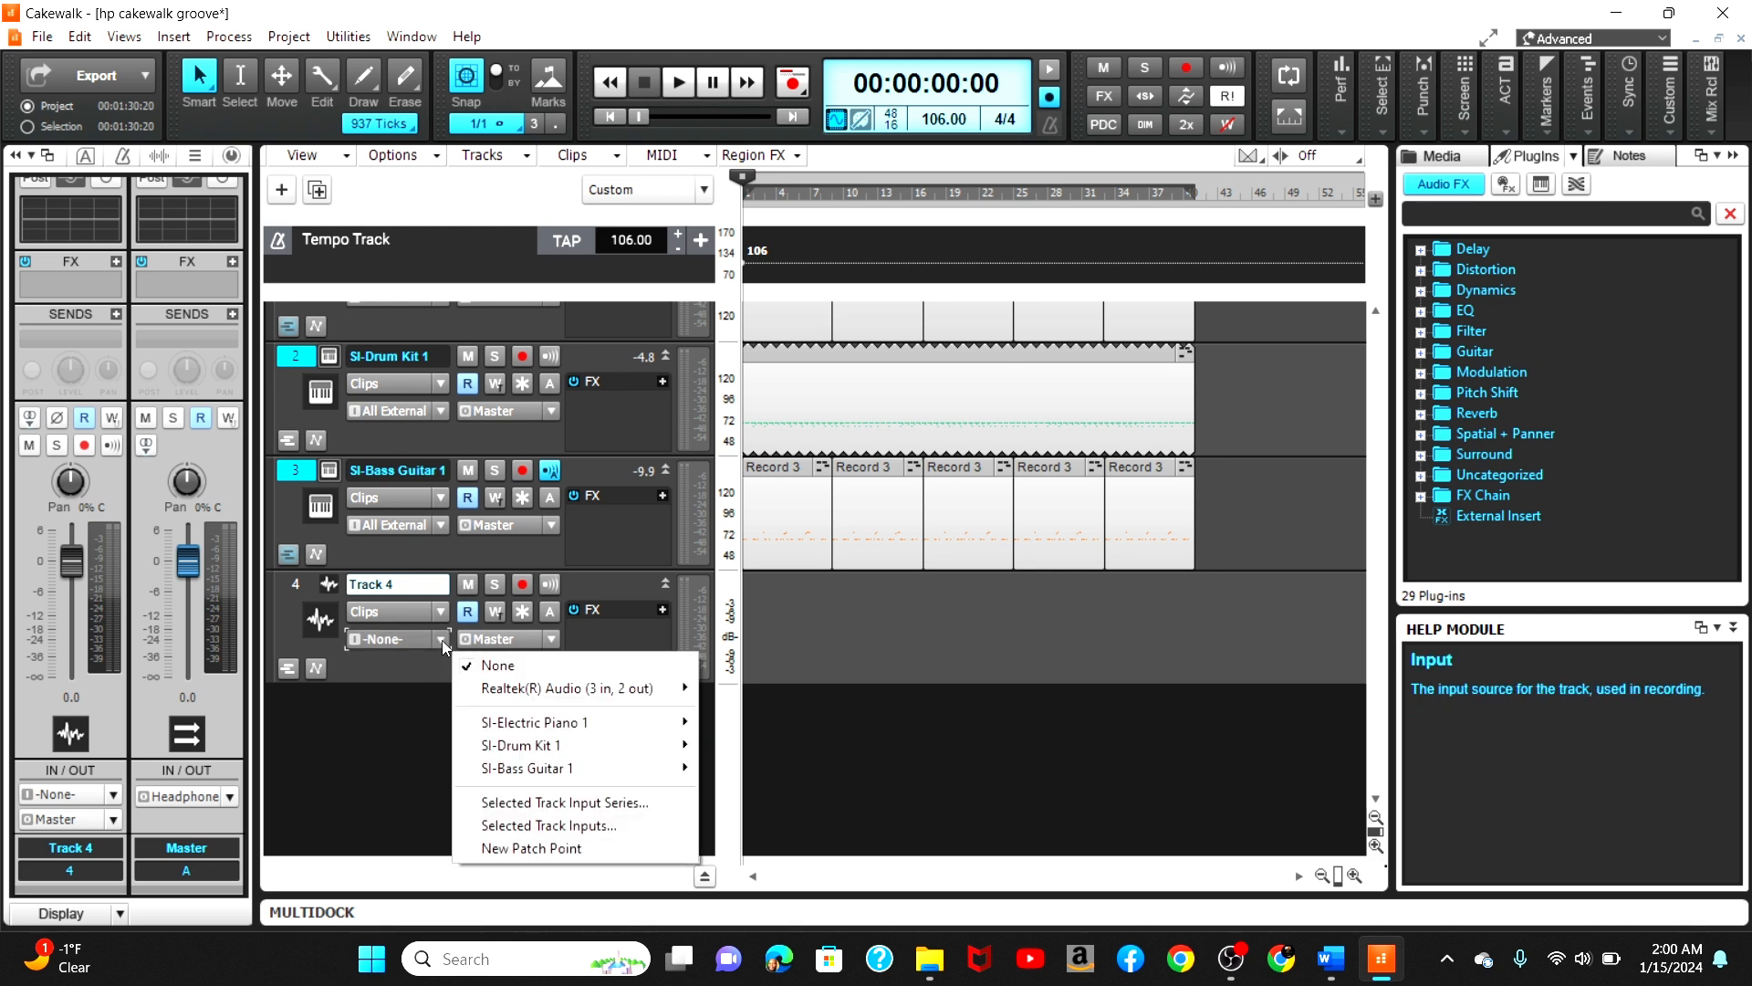
pyautogui.moveTo(510, 691)
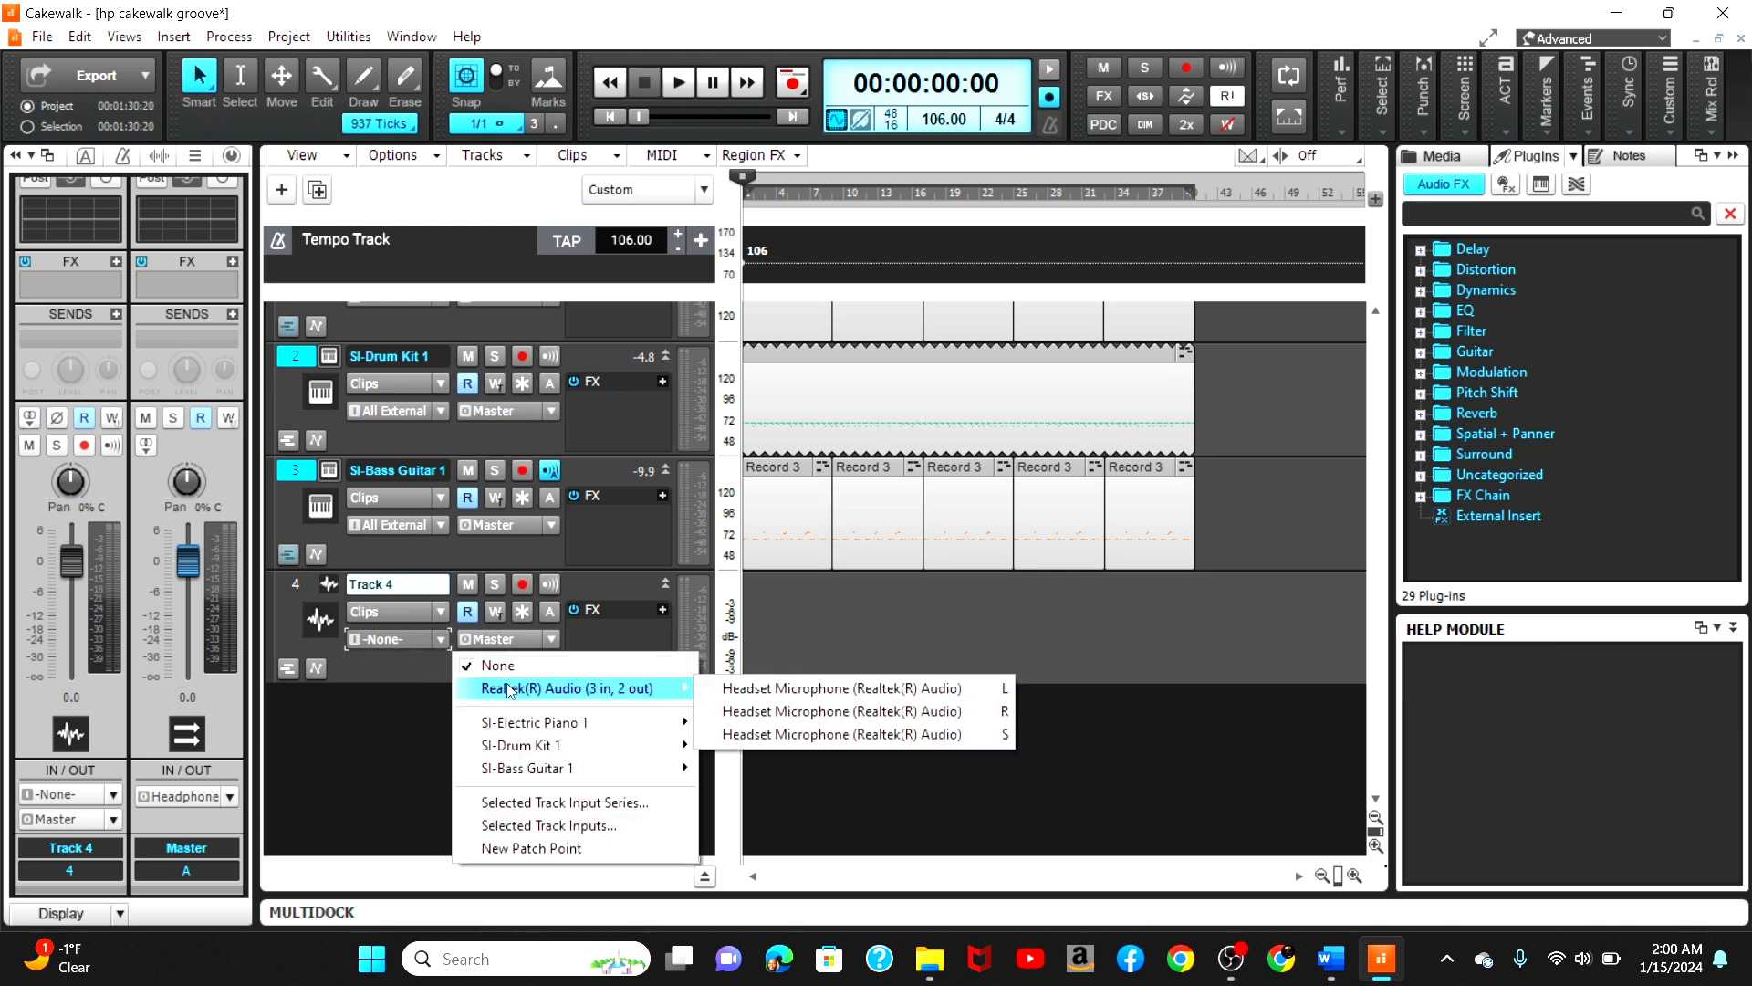
pyautogui.click(780, 689)
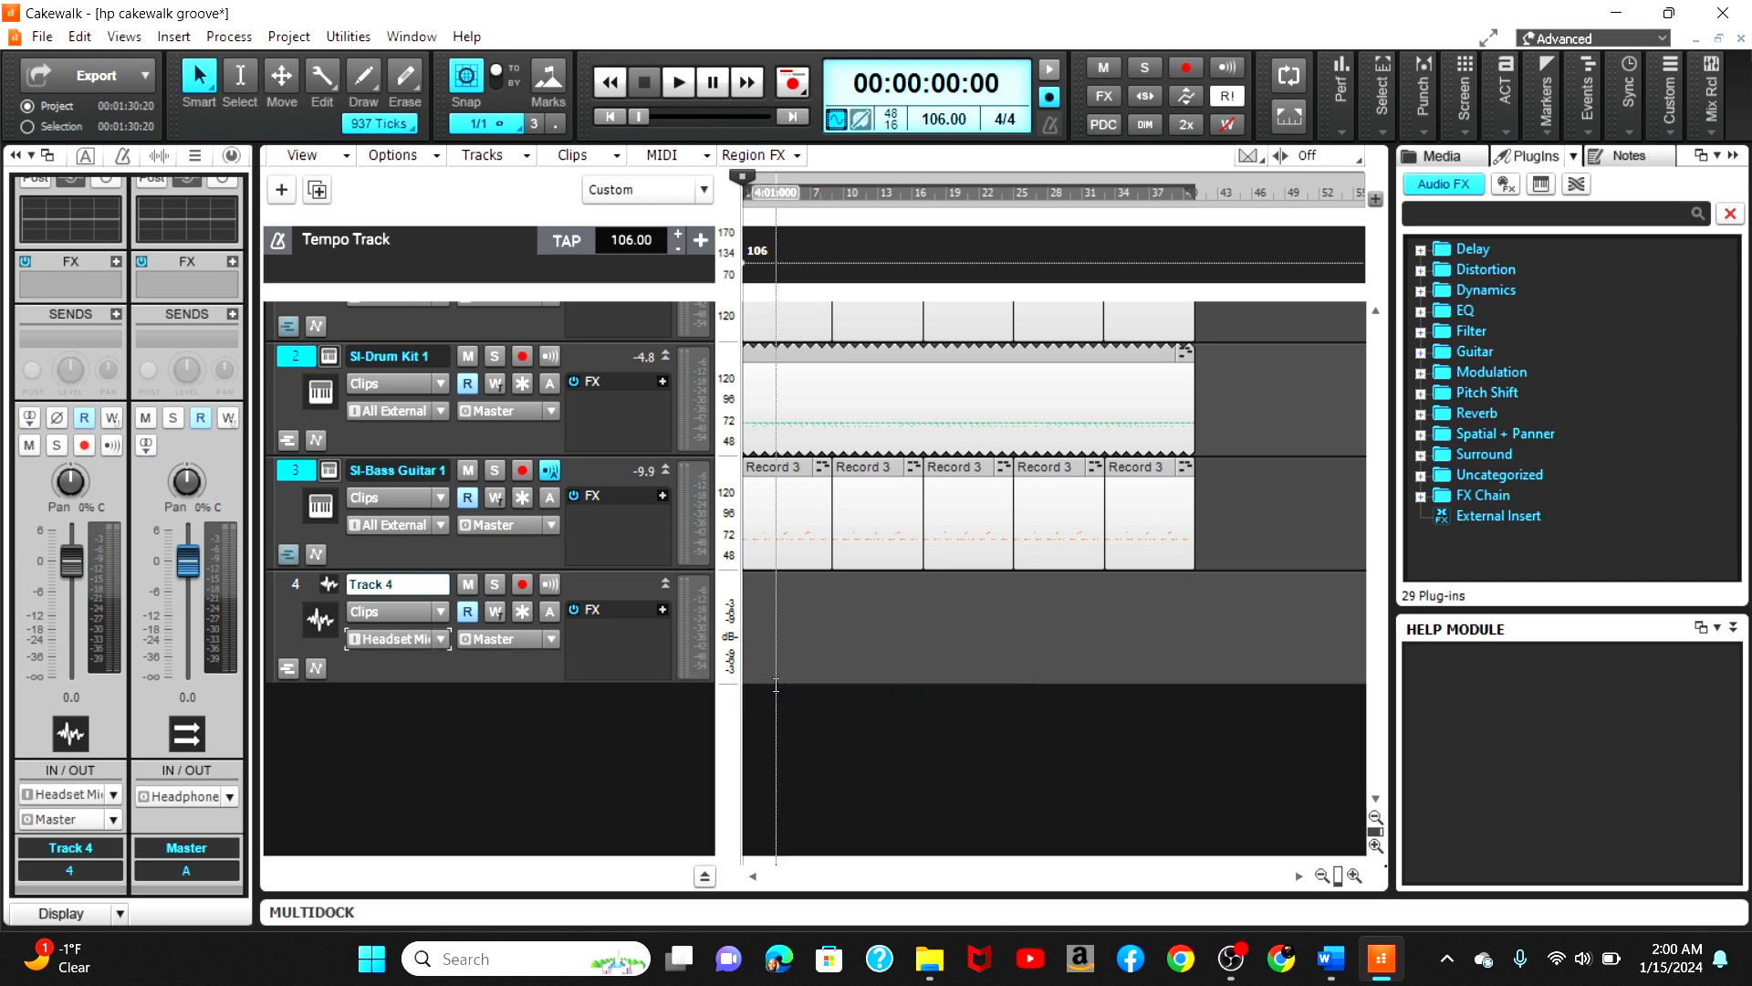
# Step: Arm Track 4 for recording and switch its input to the stereo Headset Microphone channel
pyautogui.click(522, 585)
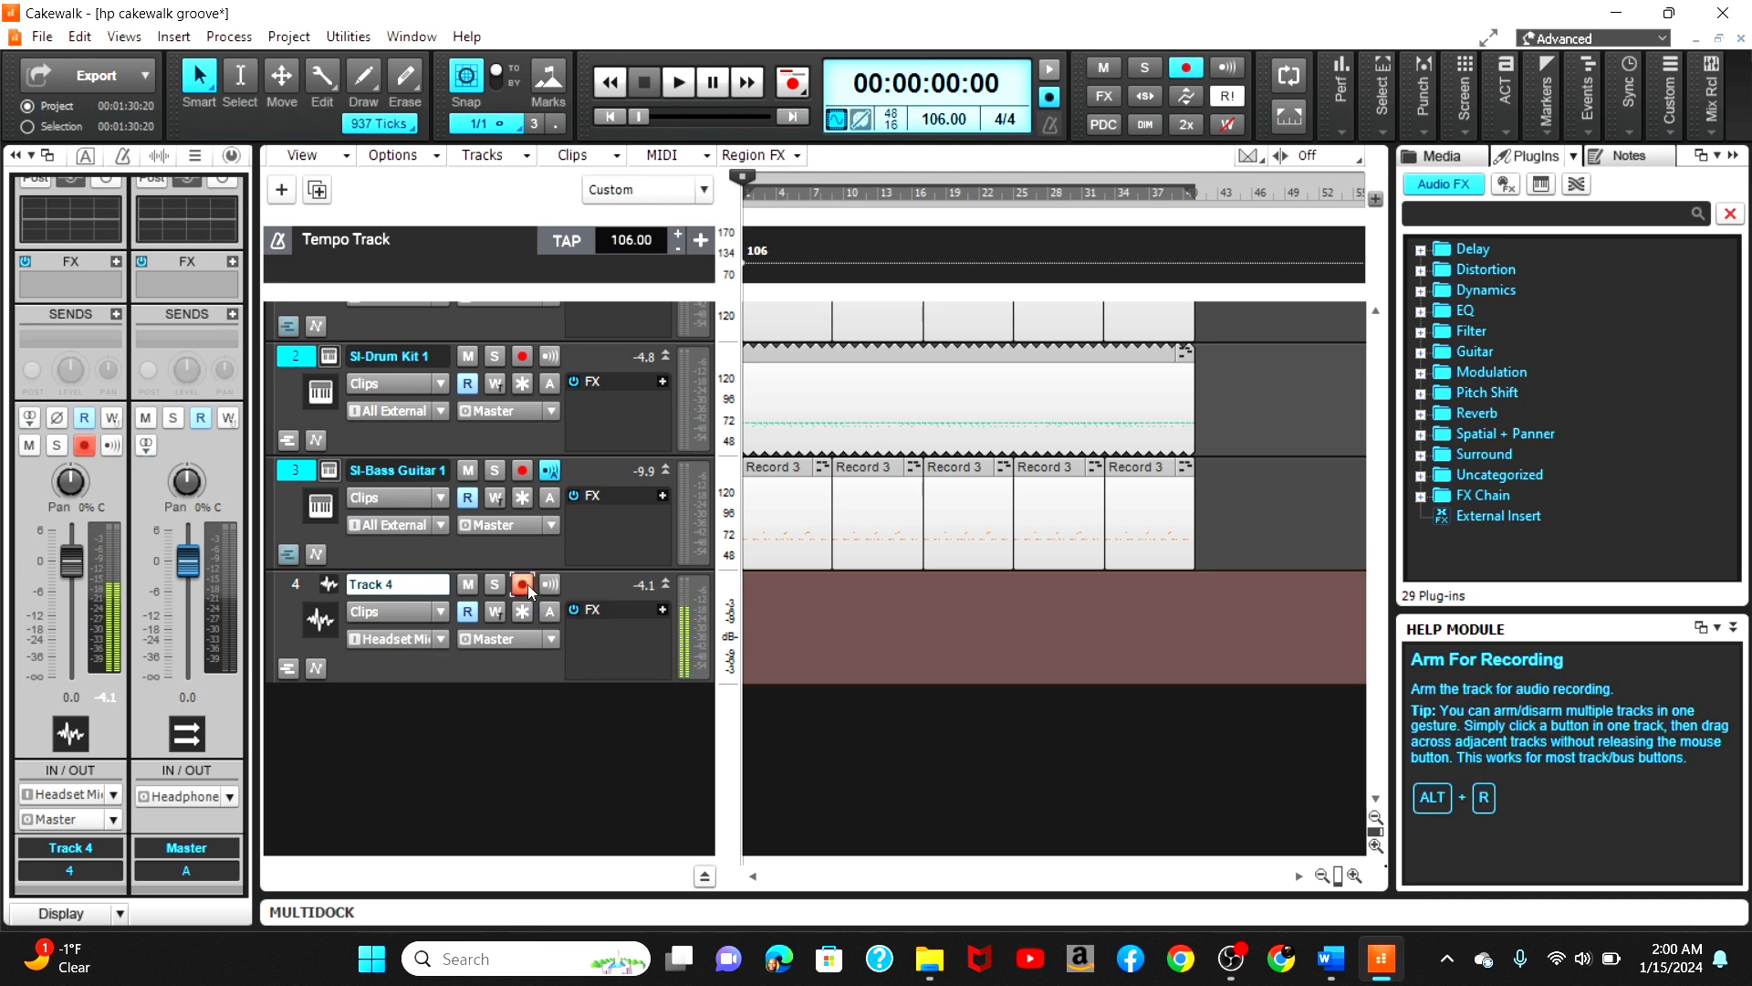
pyautogui.click(443, 640)
pyautogui.moveTo(546, 690)
pyautogui.click(811, 733)
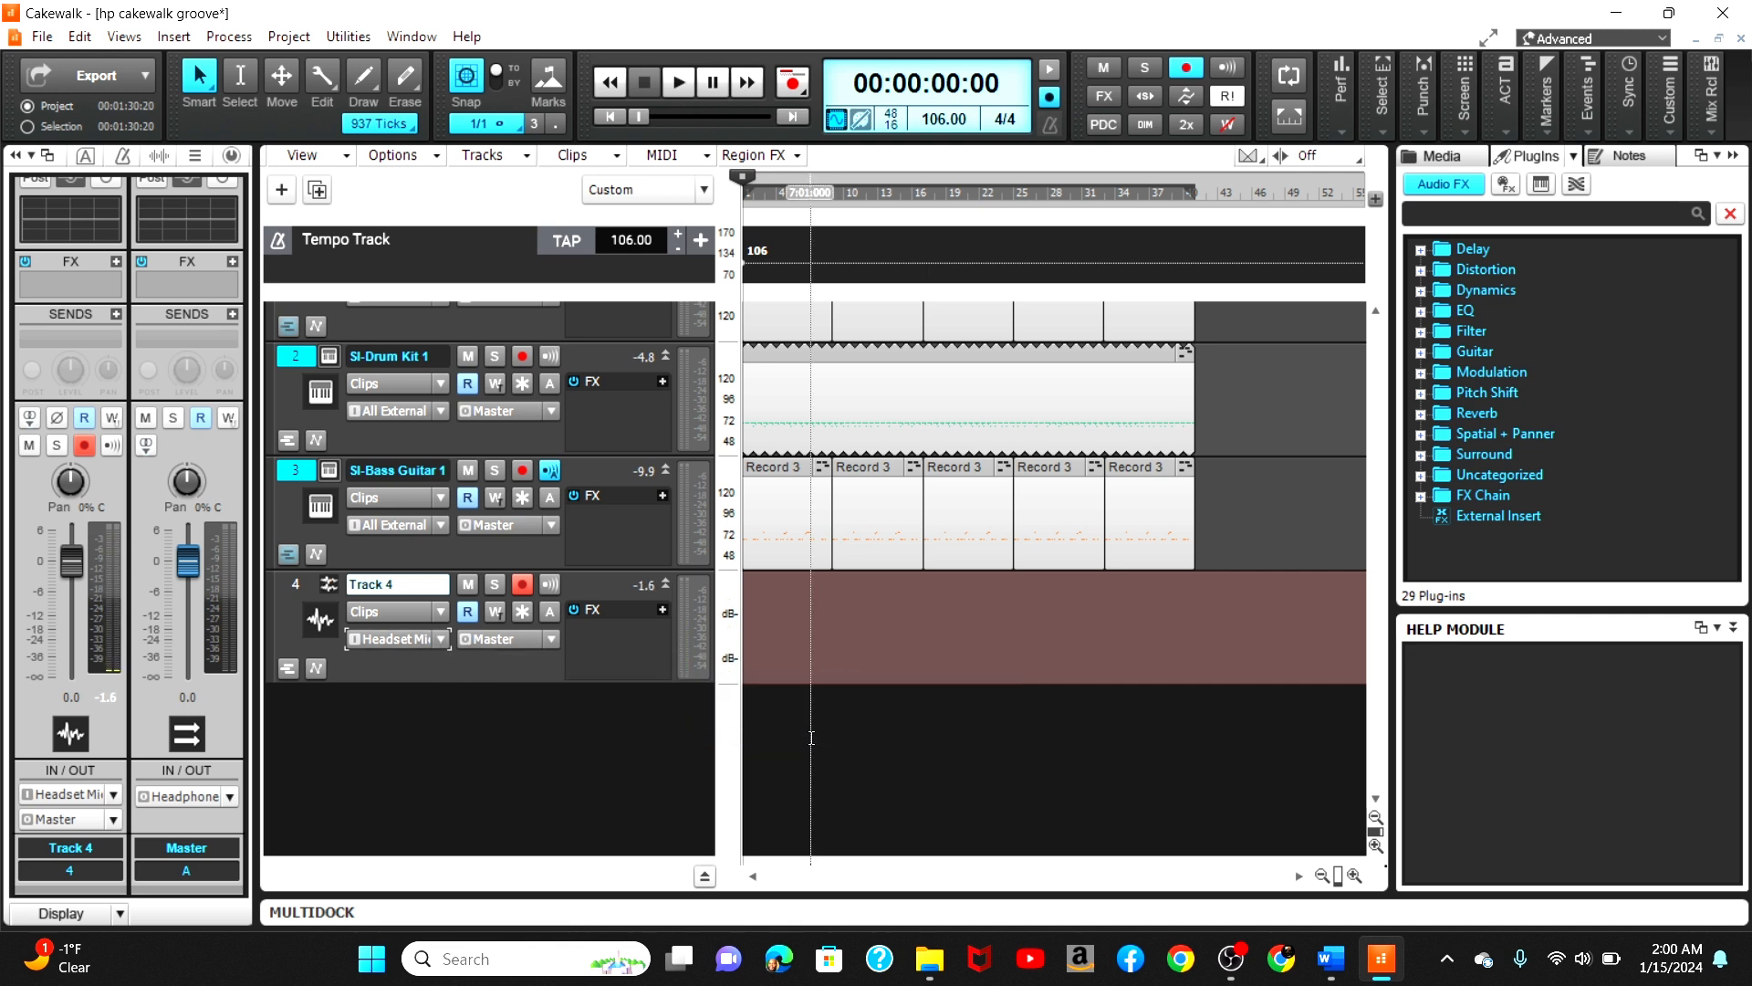
# Step: Set Track 4's input back to the left Headset Microphone channel and re-arm the track
pyautogui.click(442, 638)
pyautogui.moveTo(548, 688)
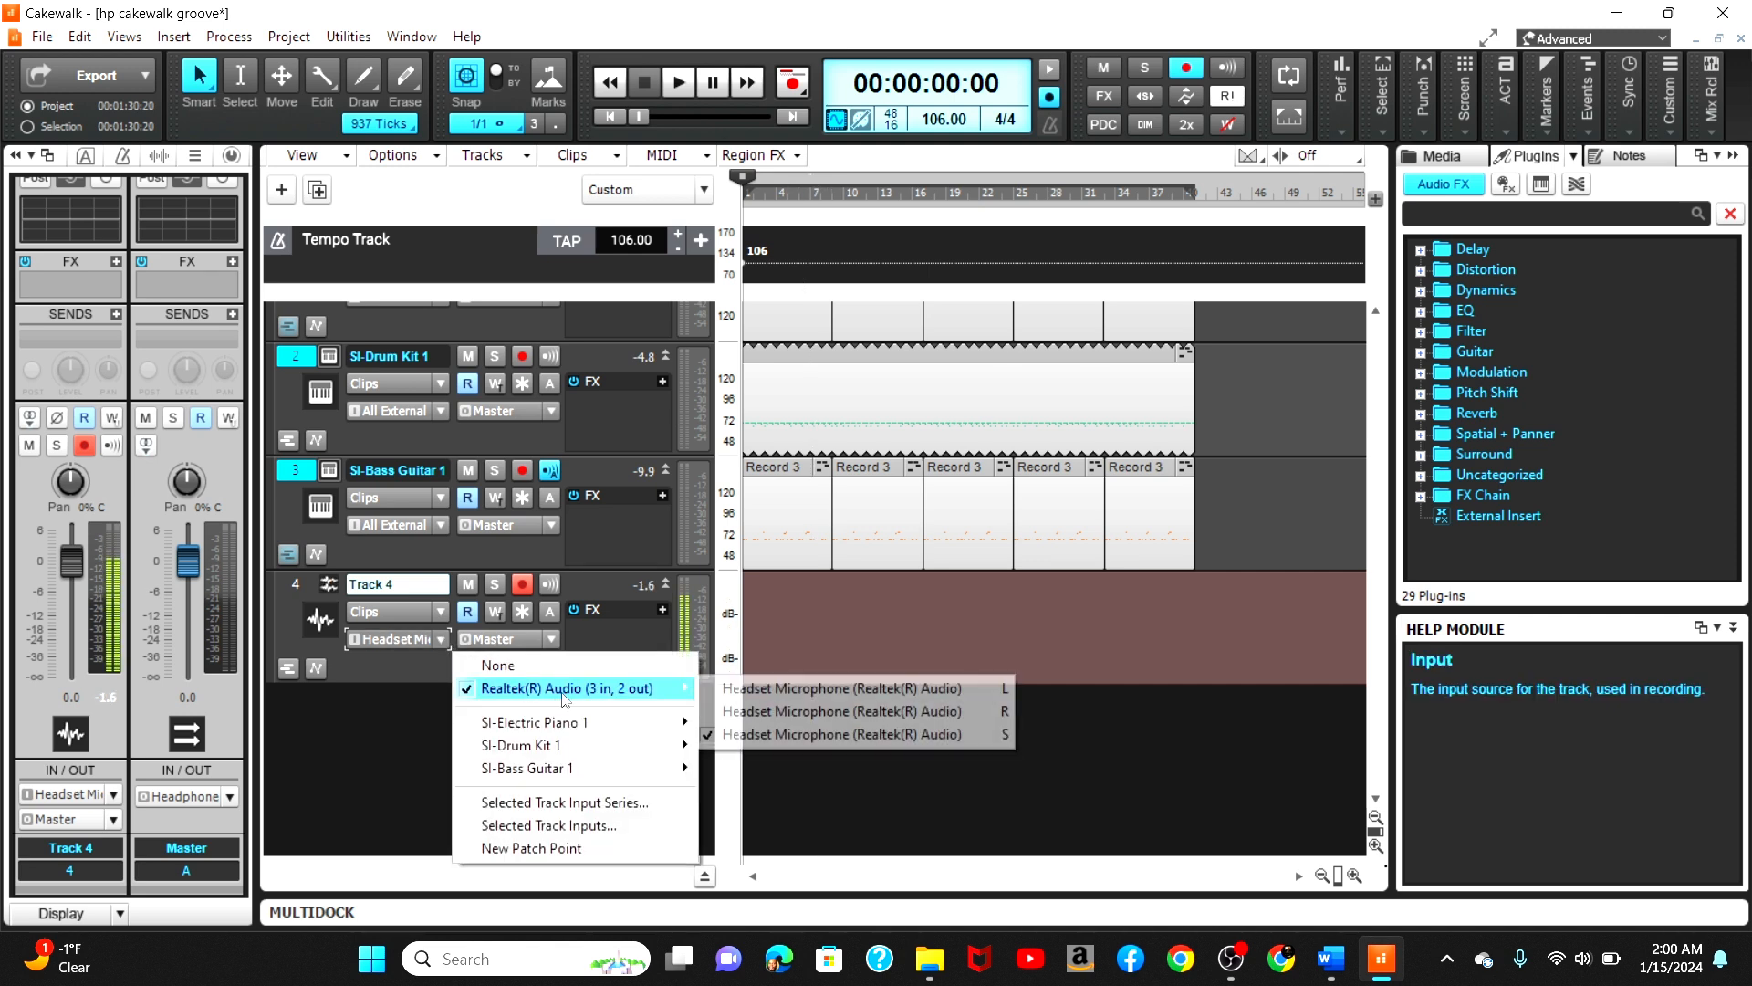
pyautogui.click(768, 690)
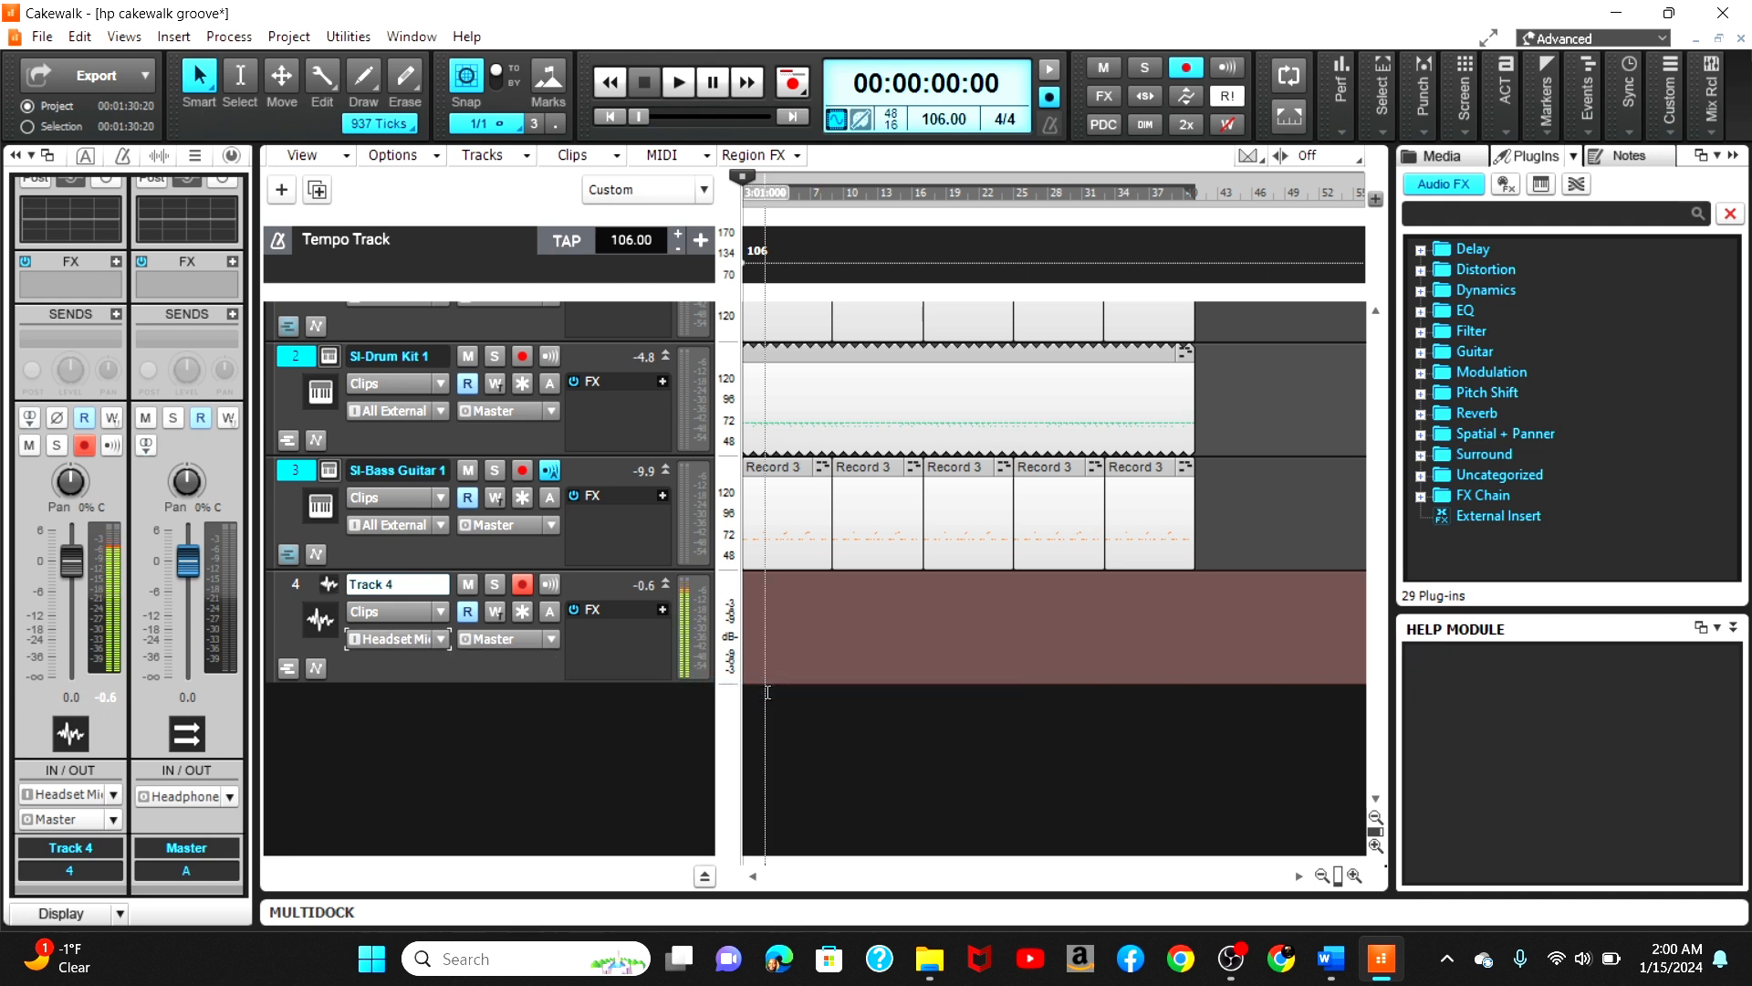
pyautogui.click(522, 584)
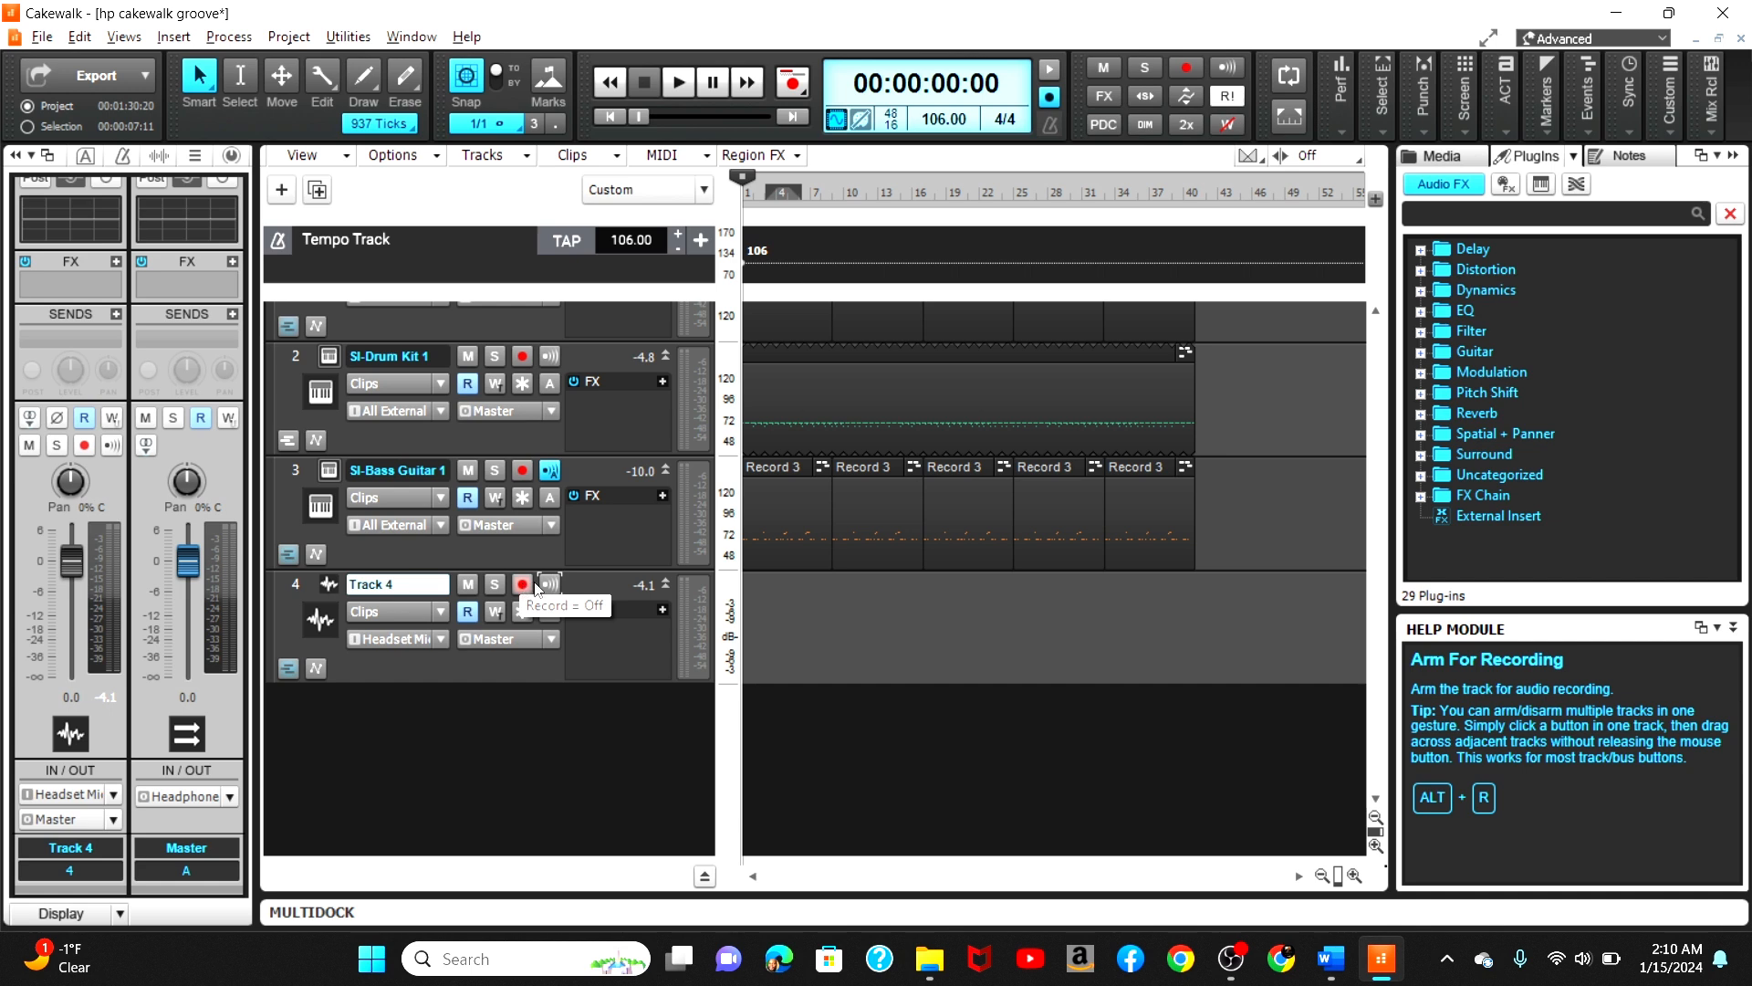
pyautogui.click(524, 584)
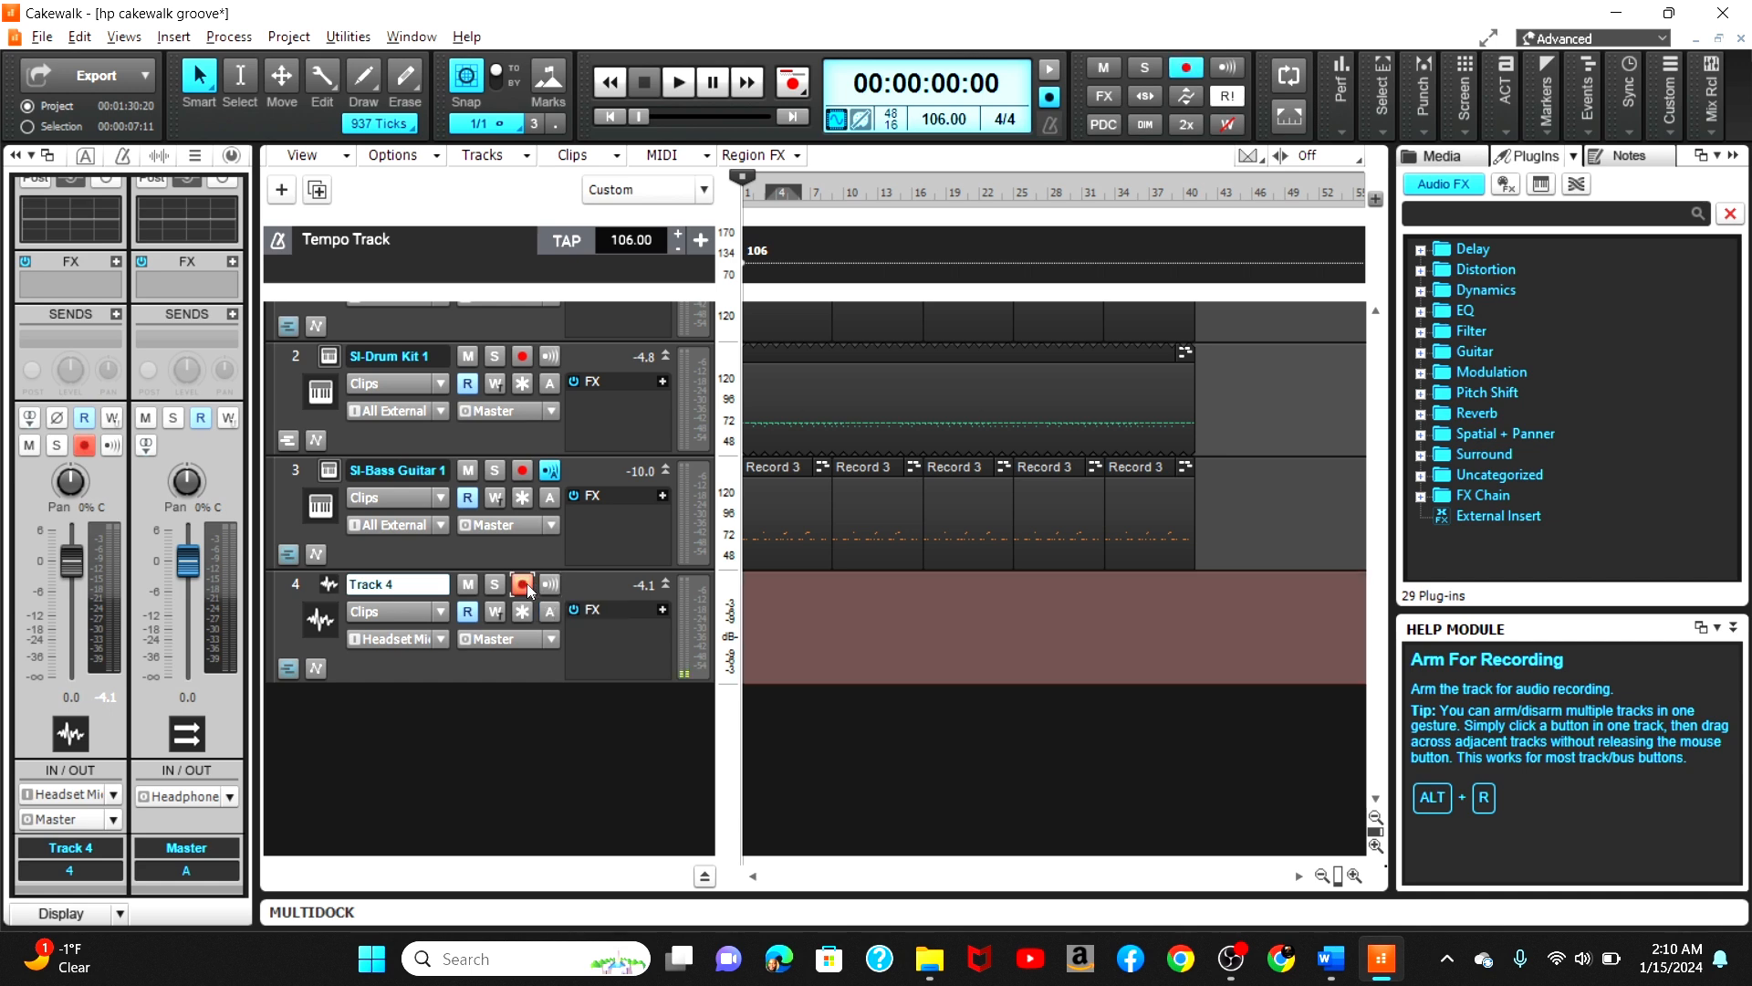
# Step: Record an audio take on Track 4 from the project start, then play it back
pyautogui.press('space')
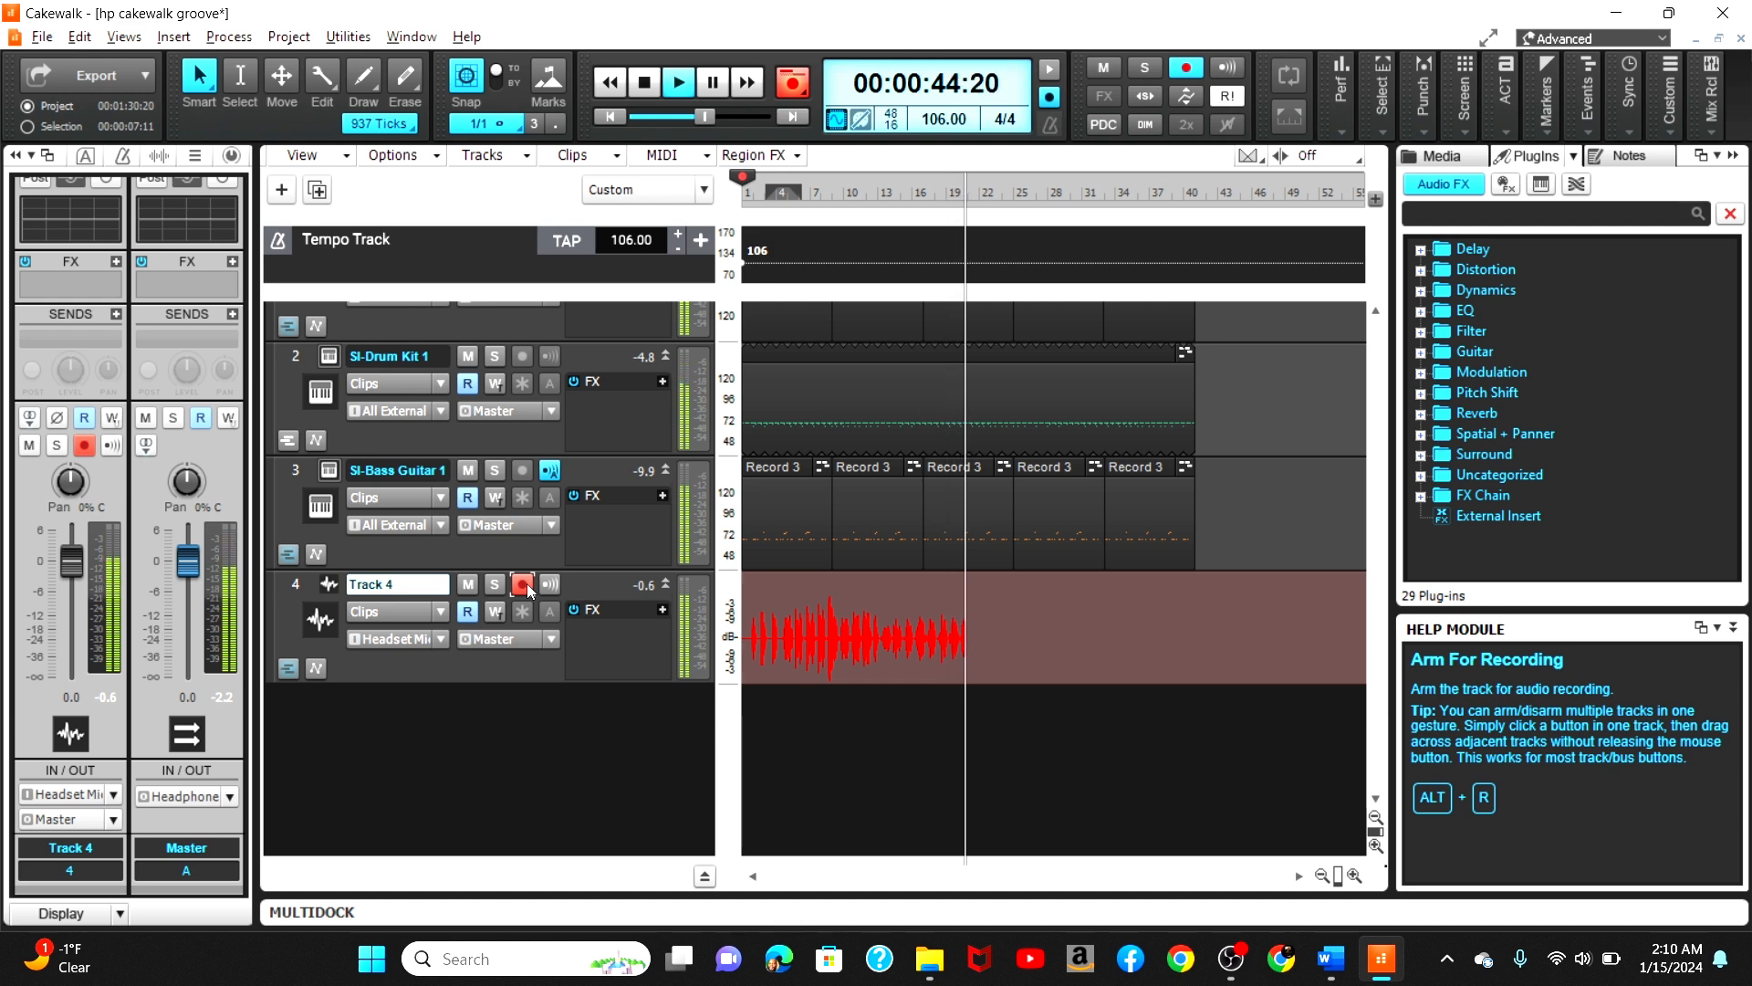
pyautogui.press('space')
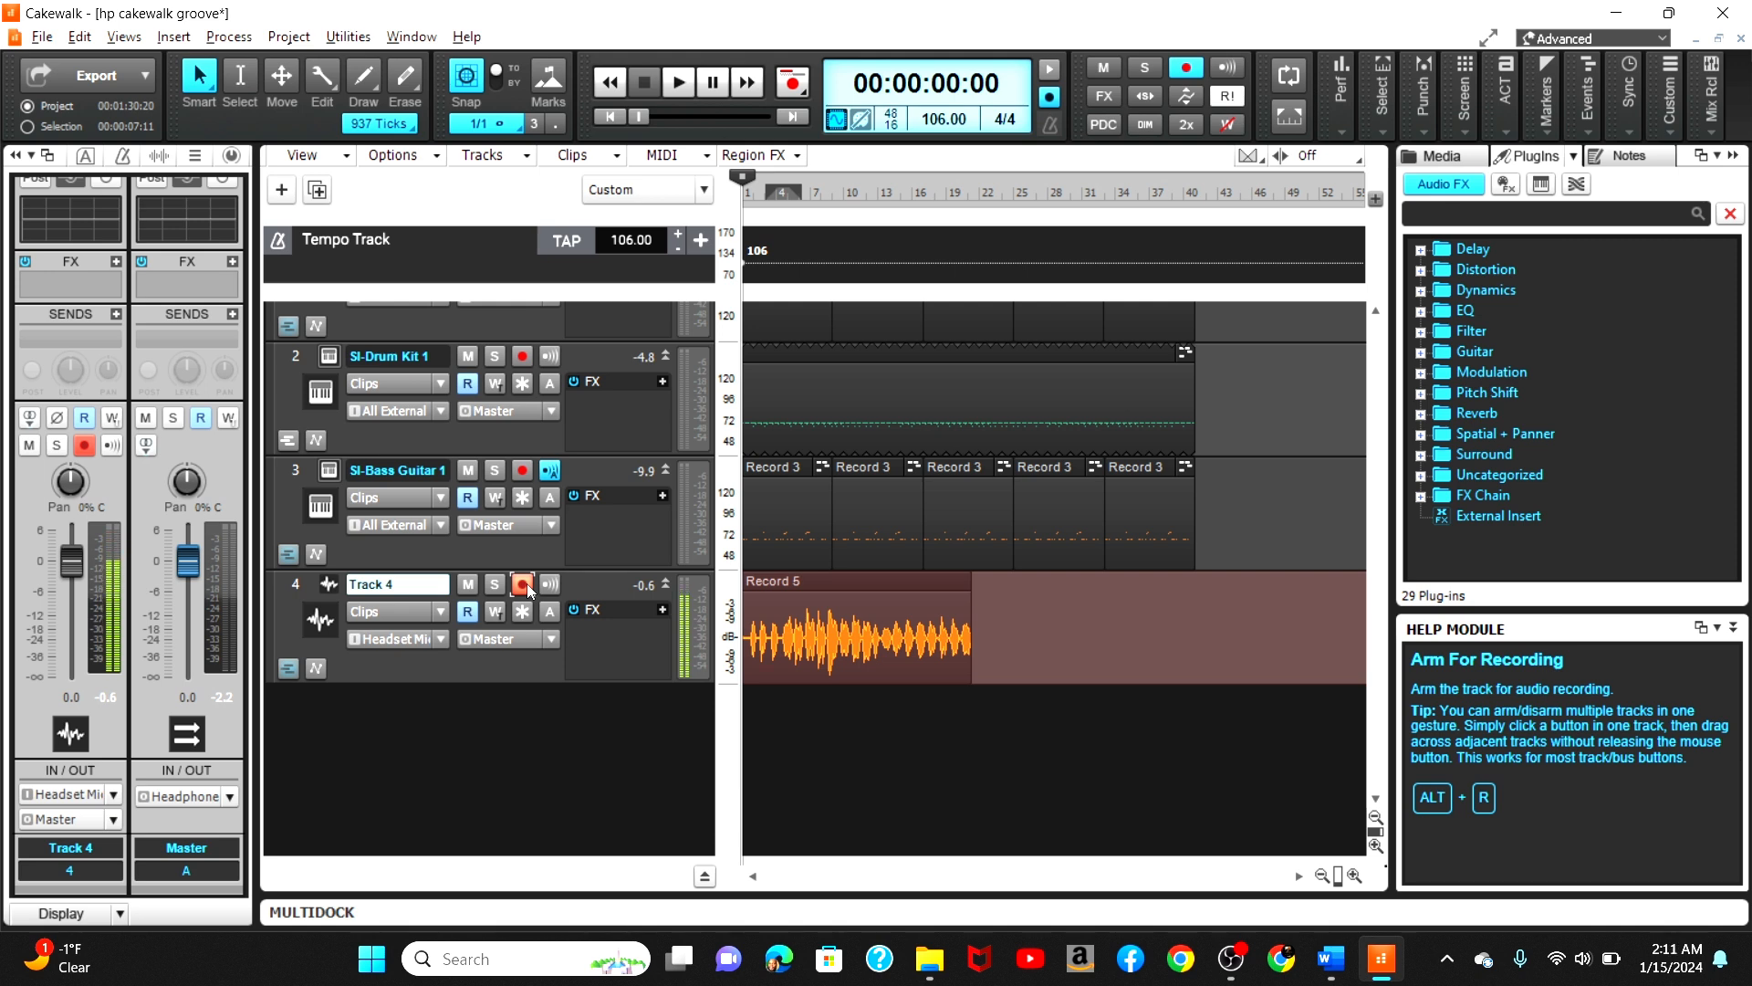
pyautogui.press('space')
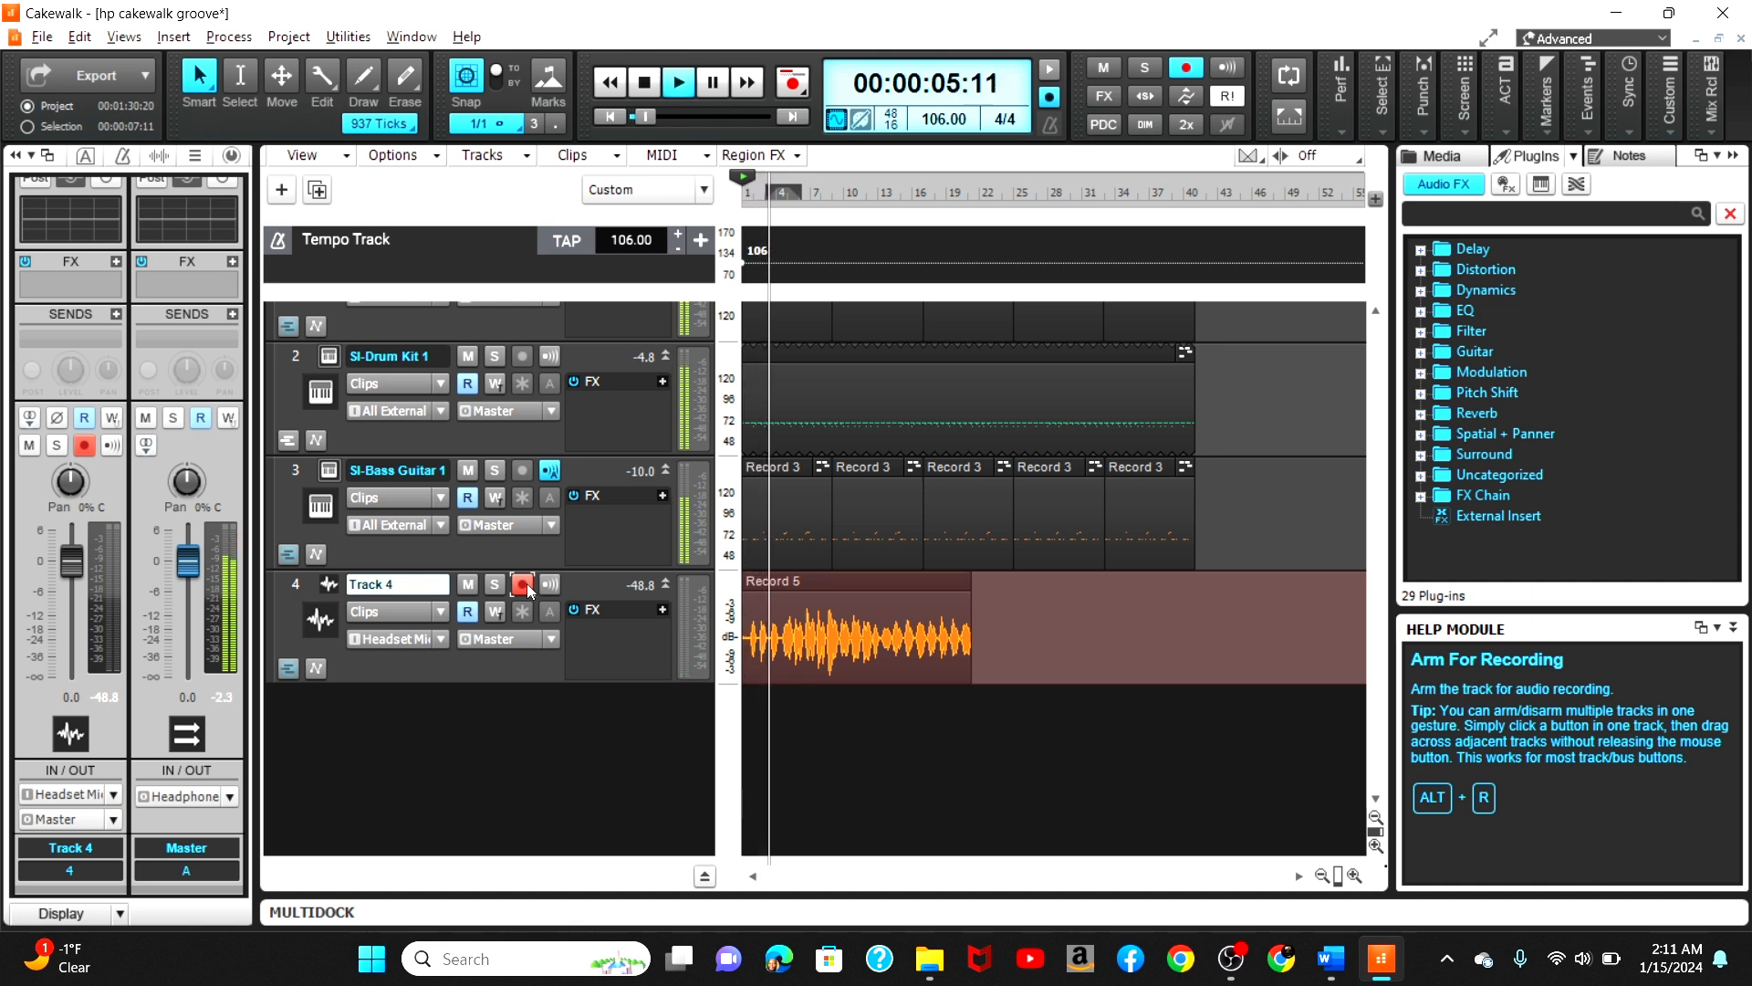
pyautogui.press('space')
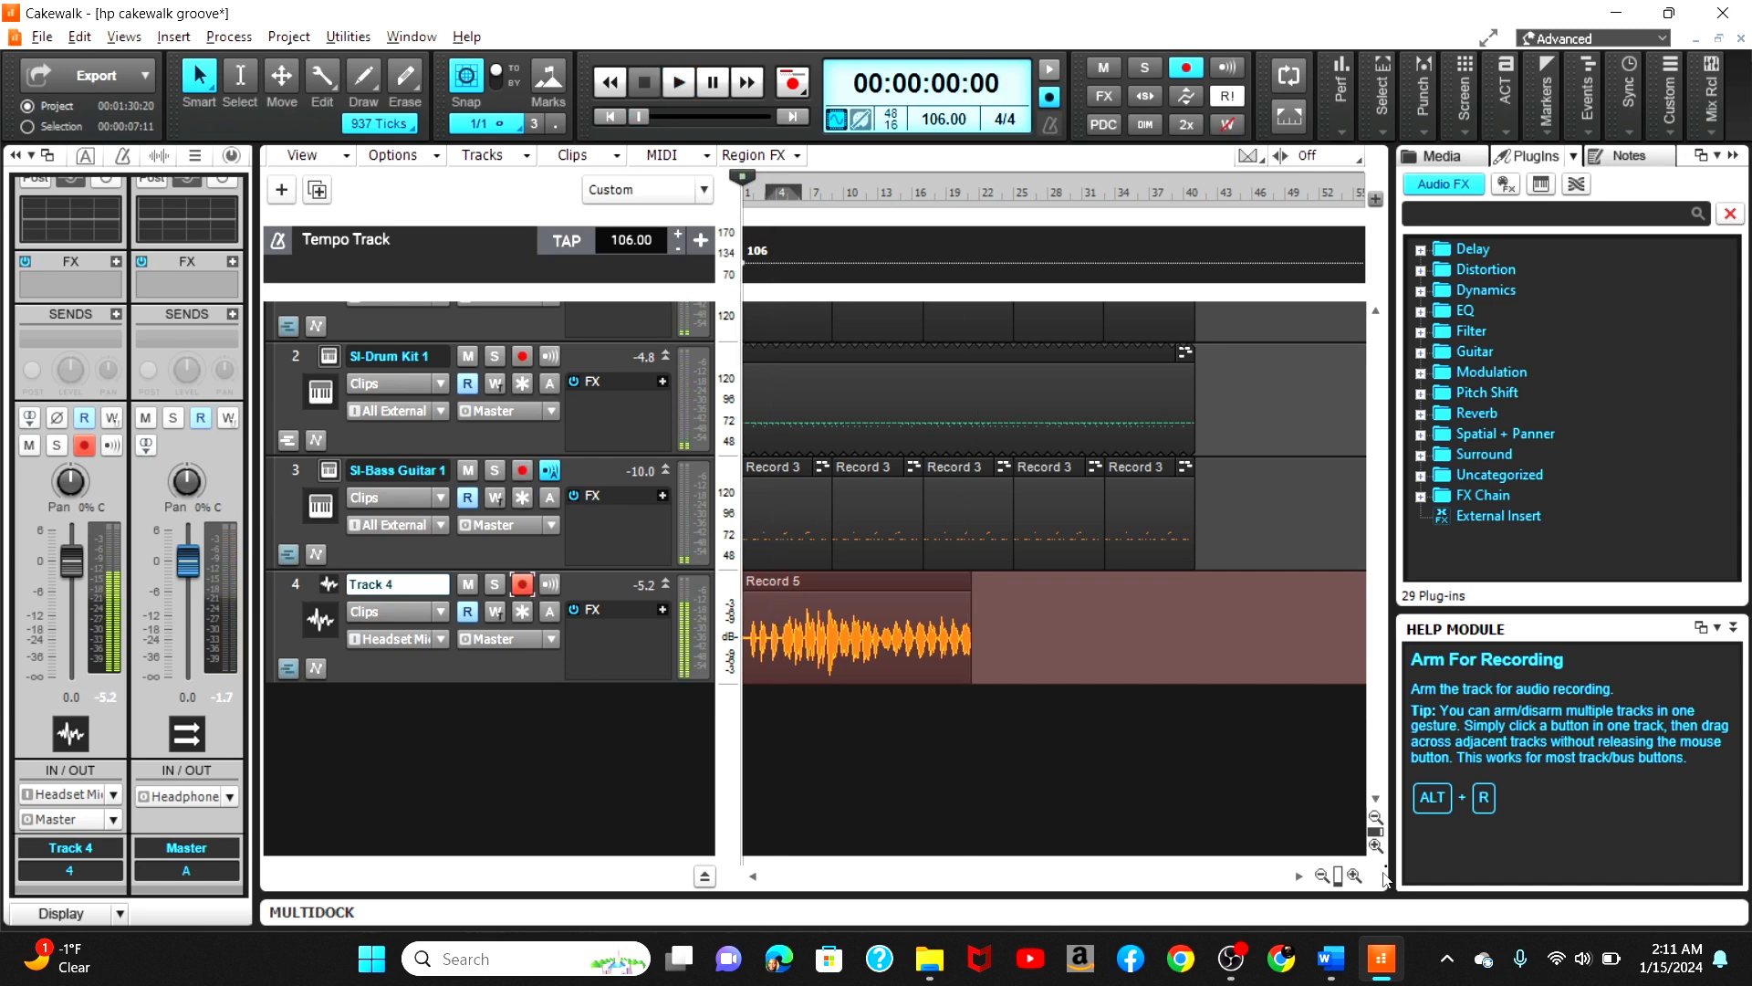
# Step: Move the recorded audio clip on Track 4 to start slightly after the project start
pyautogui.click(1354, 875)
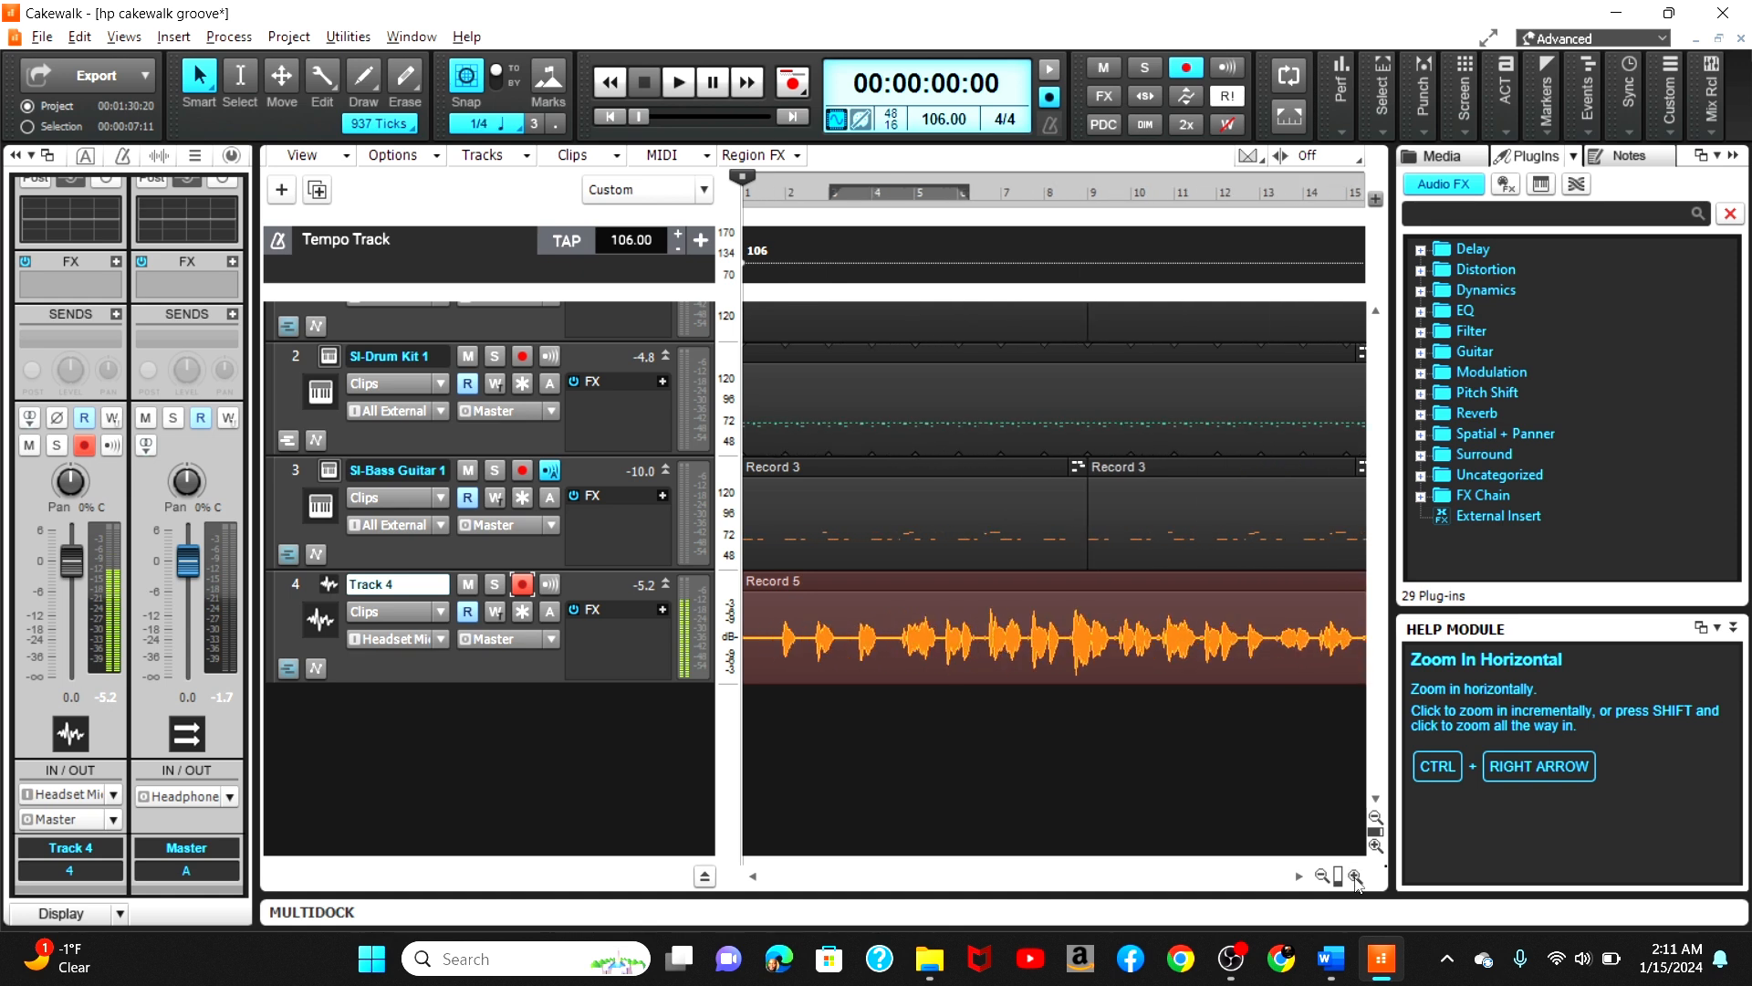
pyautogui.click(1355, 875)
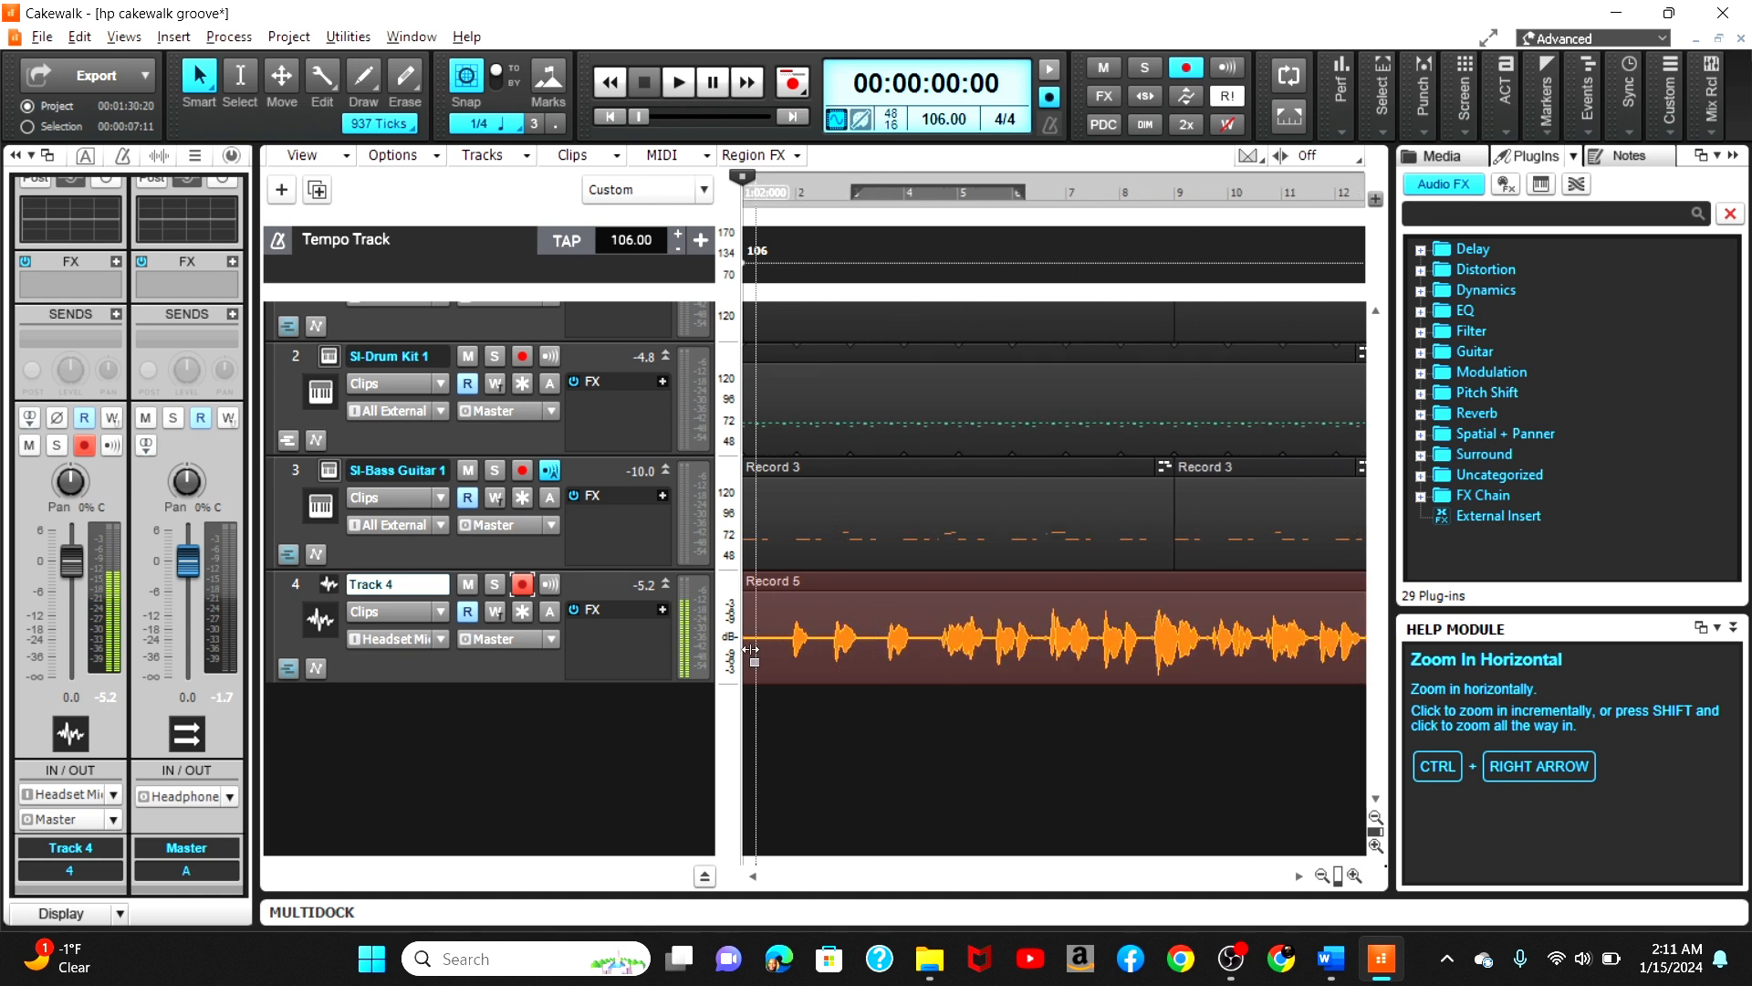
pyautogui.moveTo(751, 649); pyautogui.dragTo(783, 664)
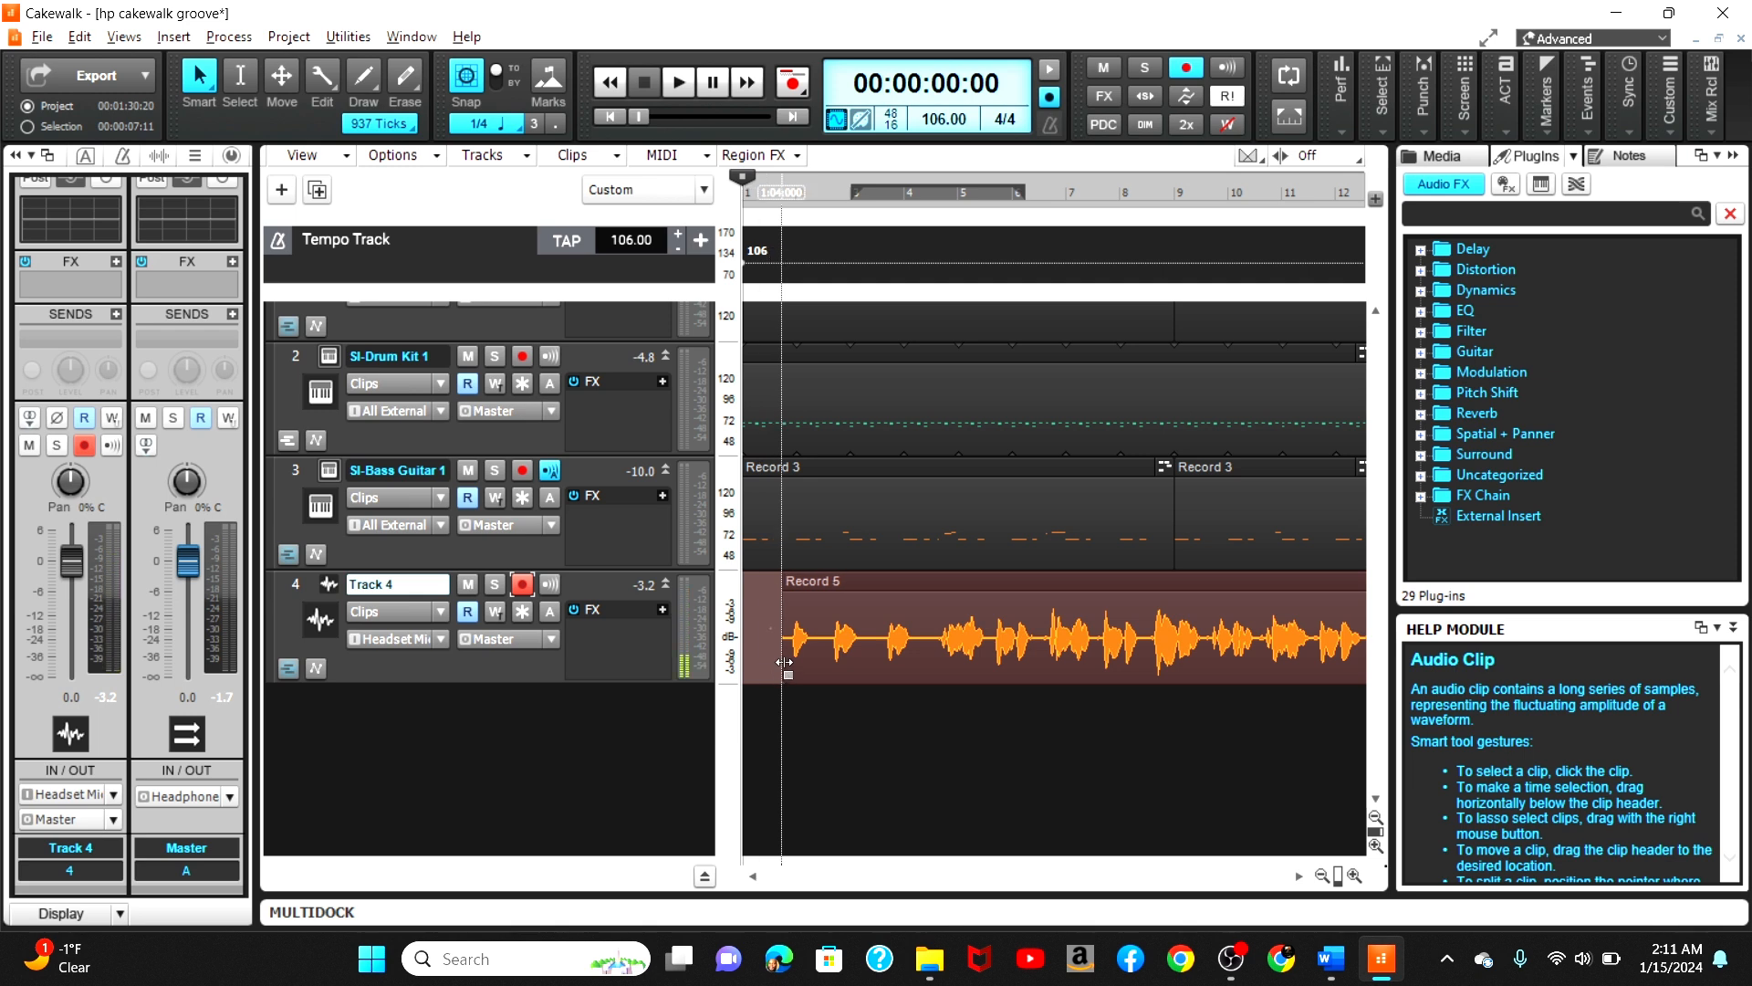
pyautogui.click(867, 591)
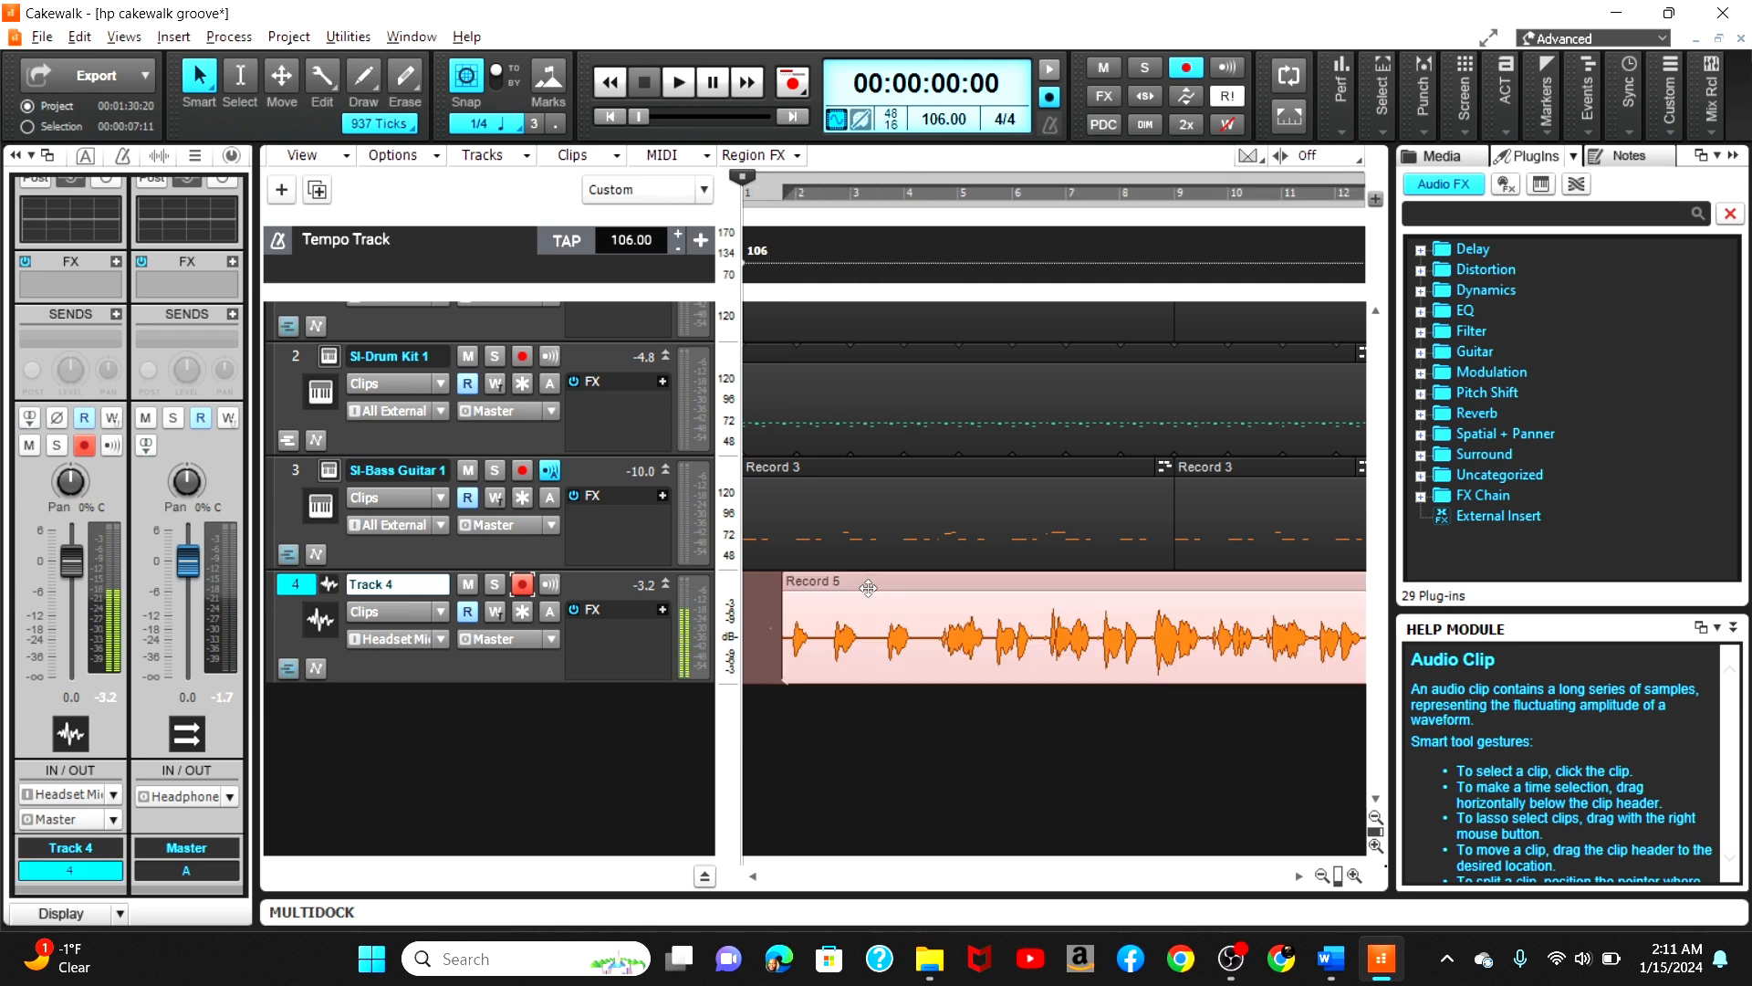
# Step: Set the snap resolution to 1/16 notes
pyautogui.click(504, 124)
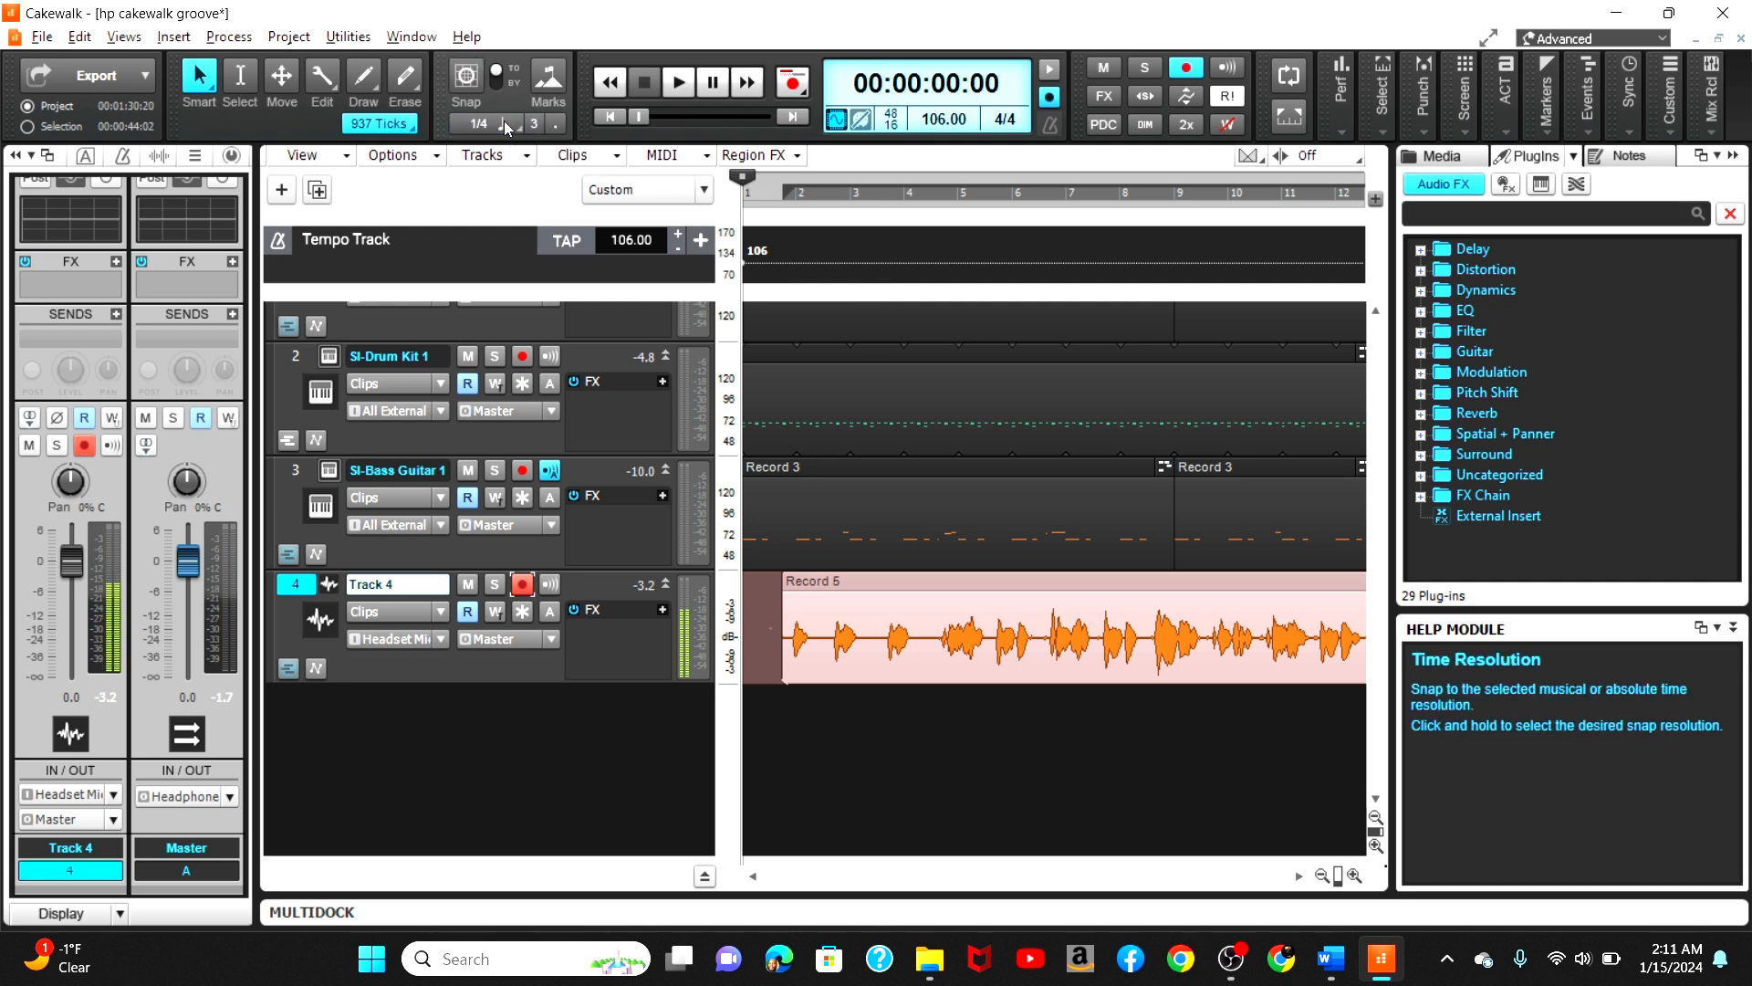
pyautogui.click(482, 125)
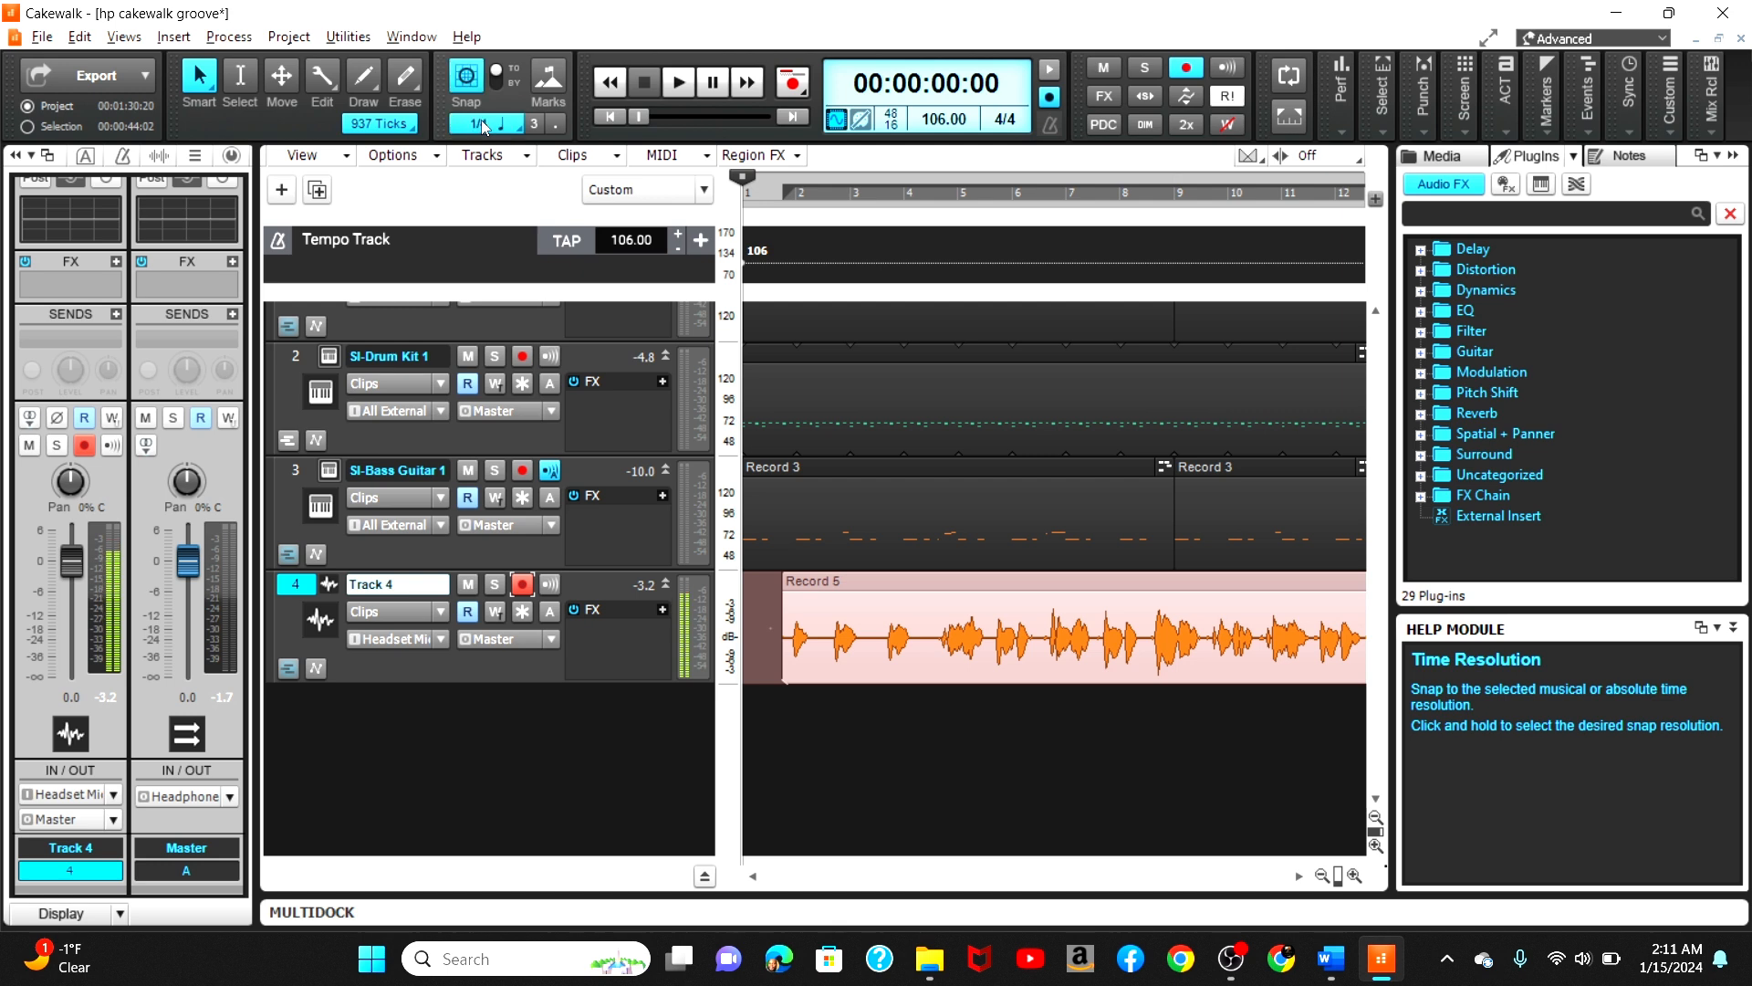
pyautogui.click(480, 119)
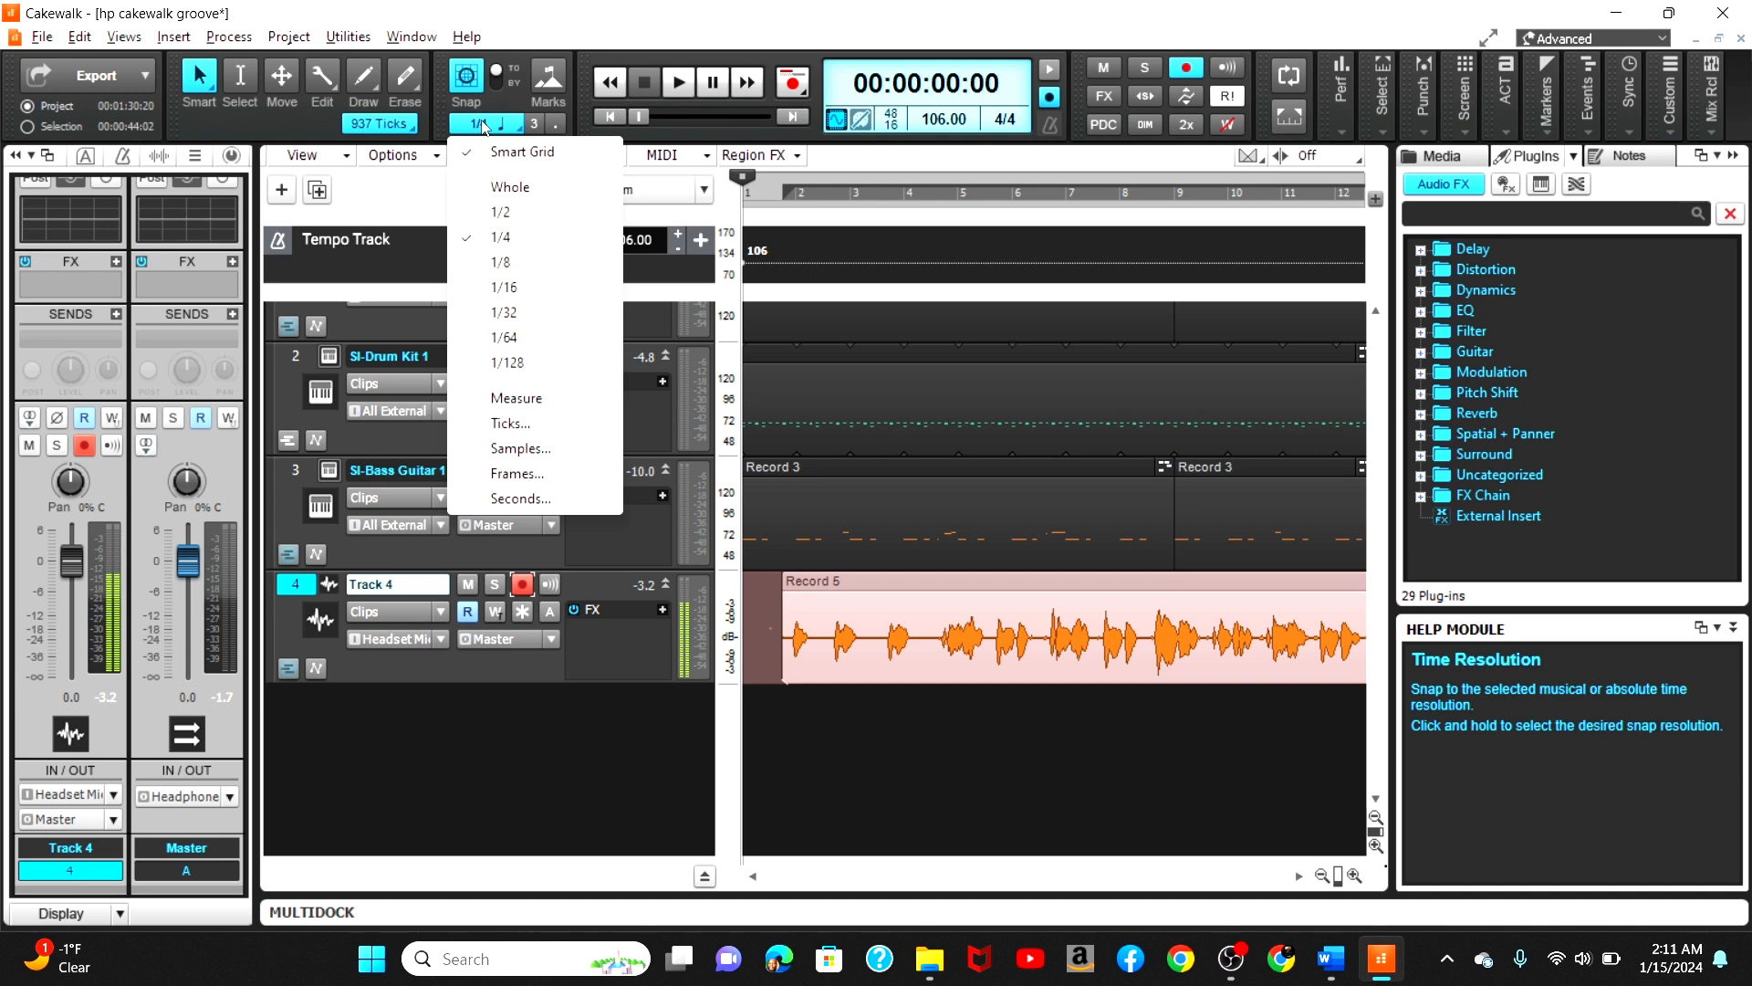
pyautogui.click(535, 286)
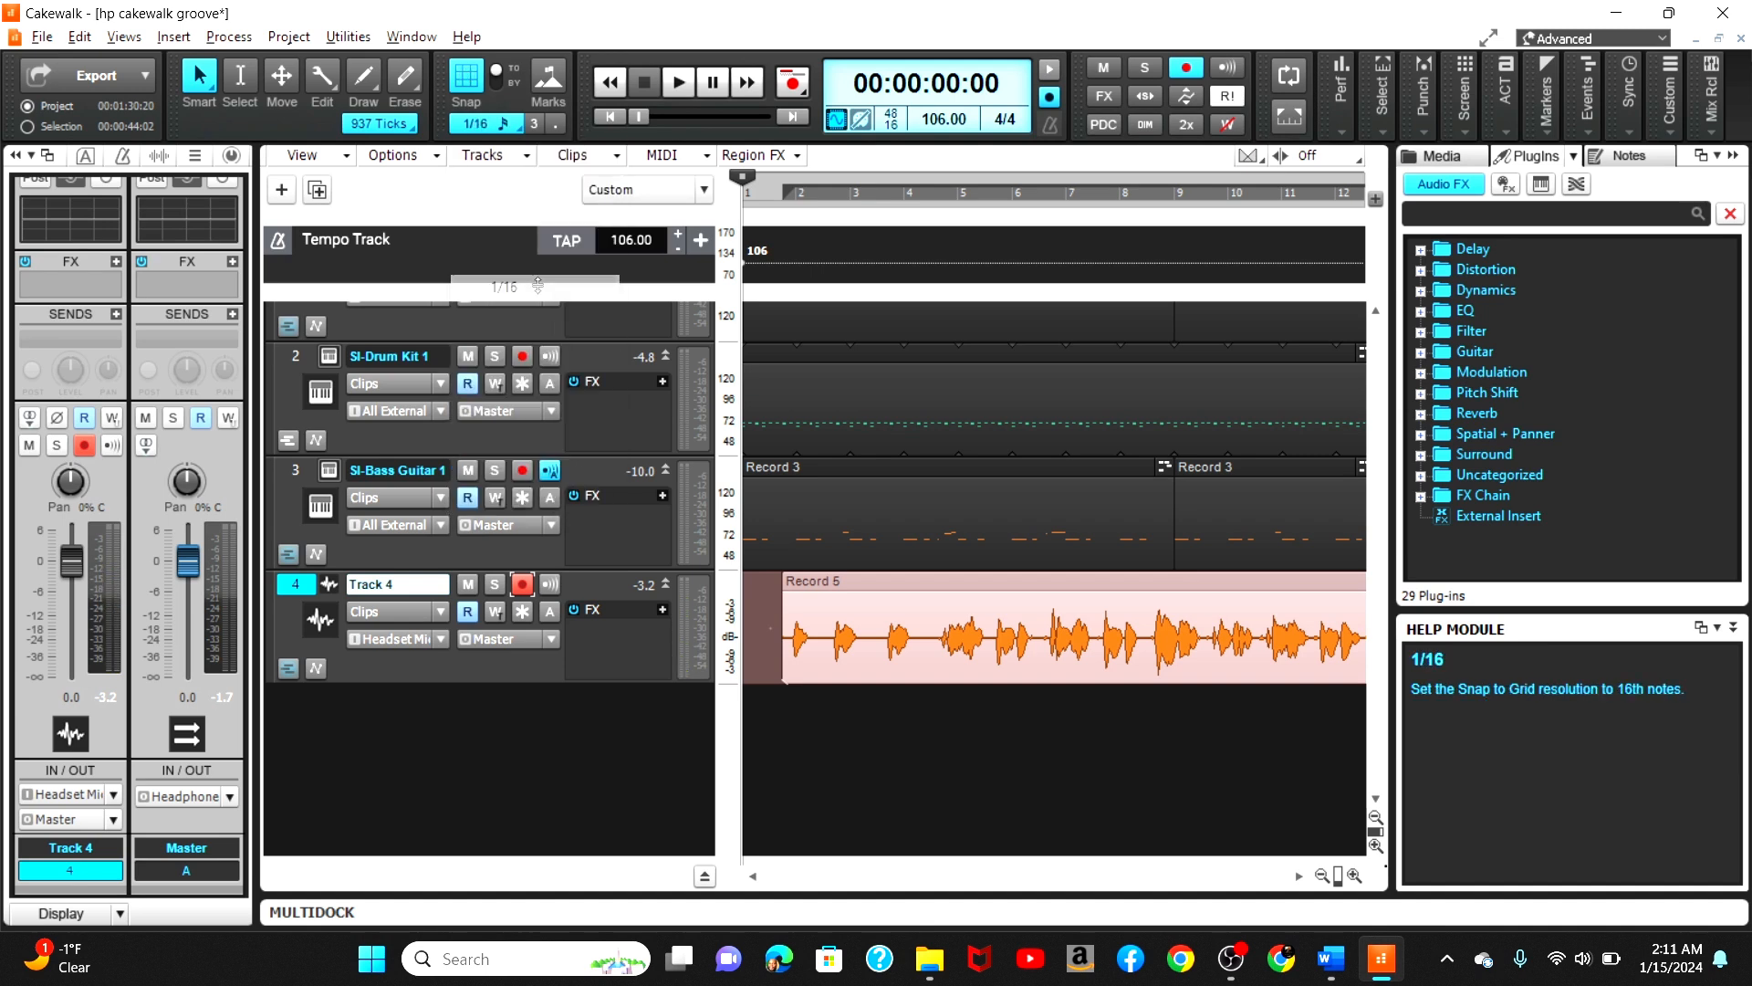
# Step: Nudge the recorded audio clip slightly earlier onto the 1/16 grid and play the project
pyautogui.moveTo(820, 593); pyautogui.dragTo(808, 594)
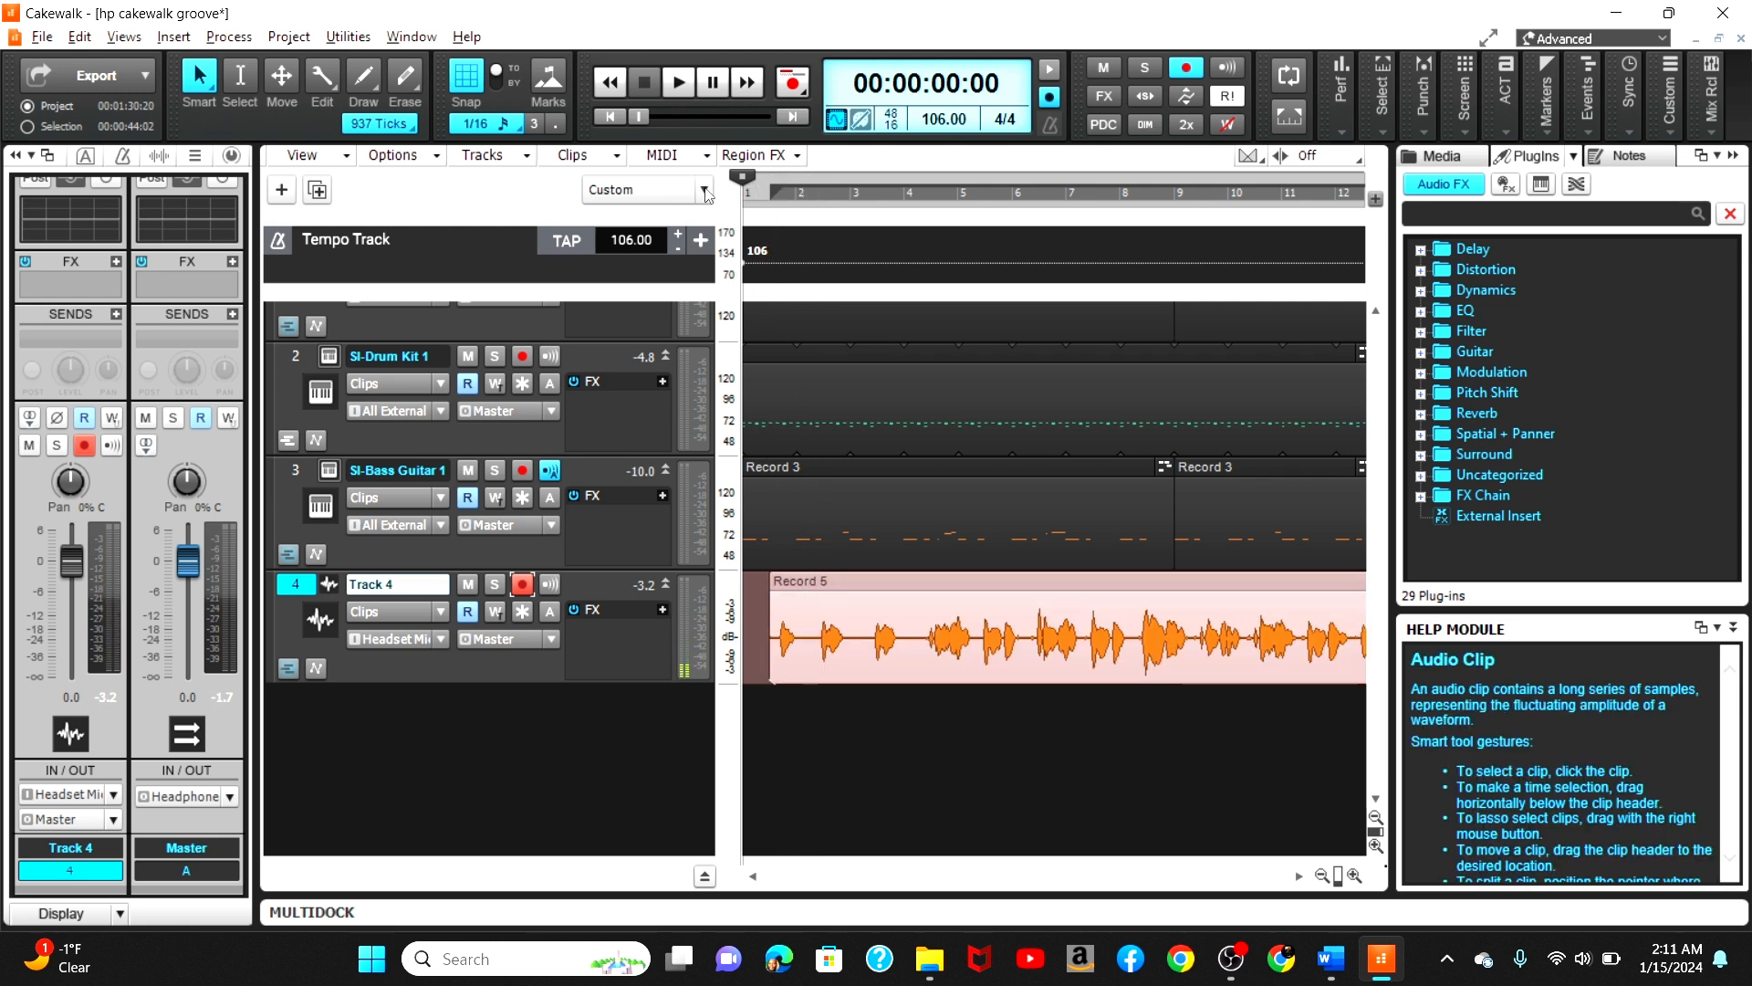
pyautogui.press('space')
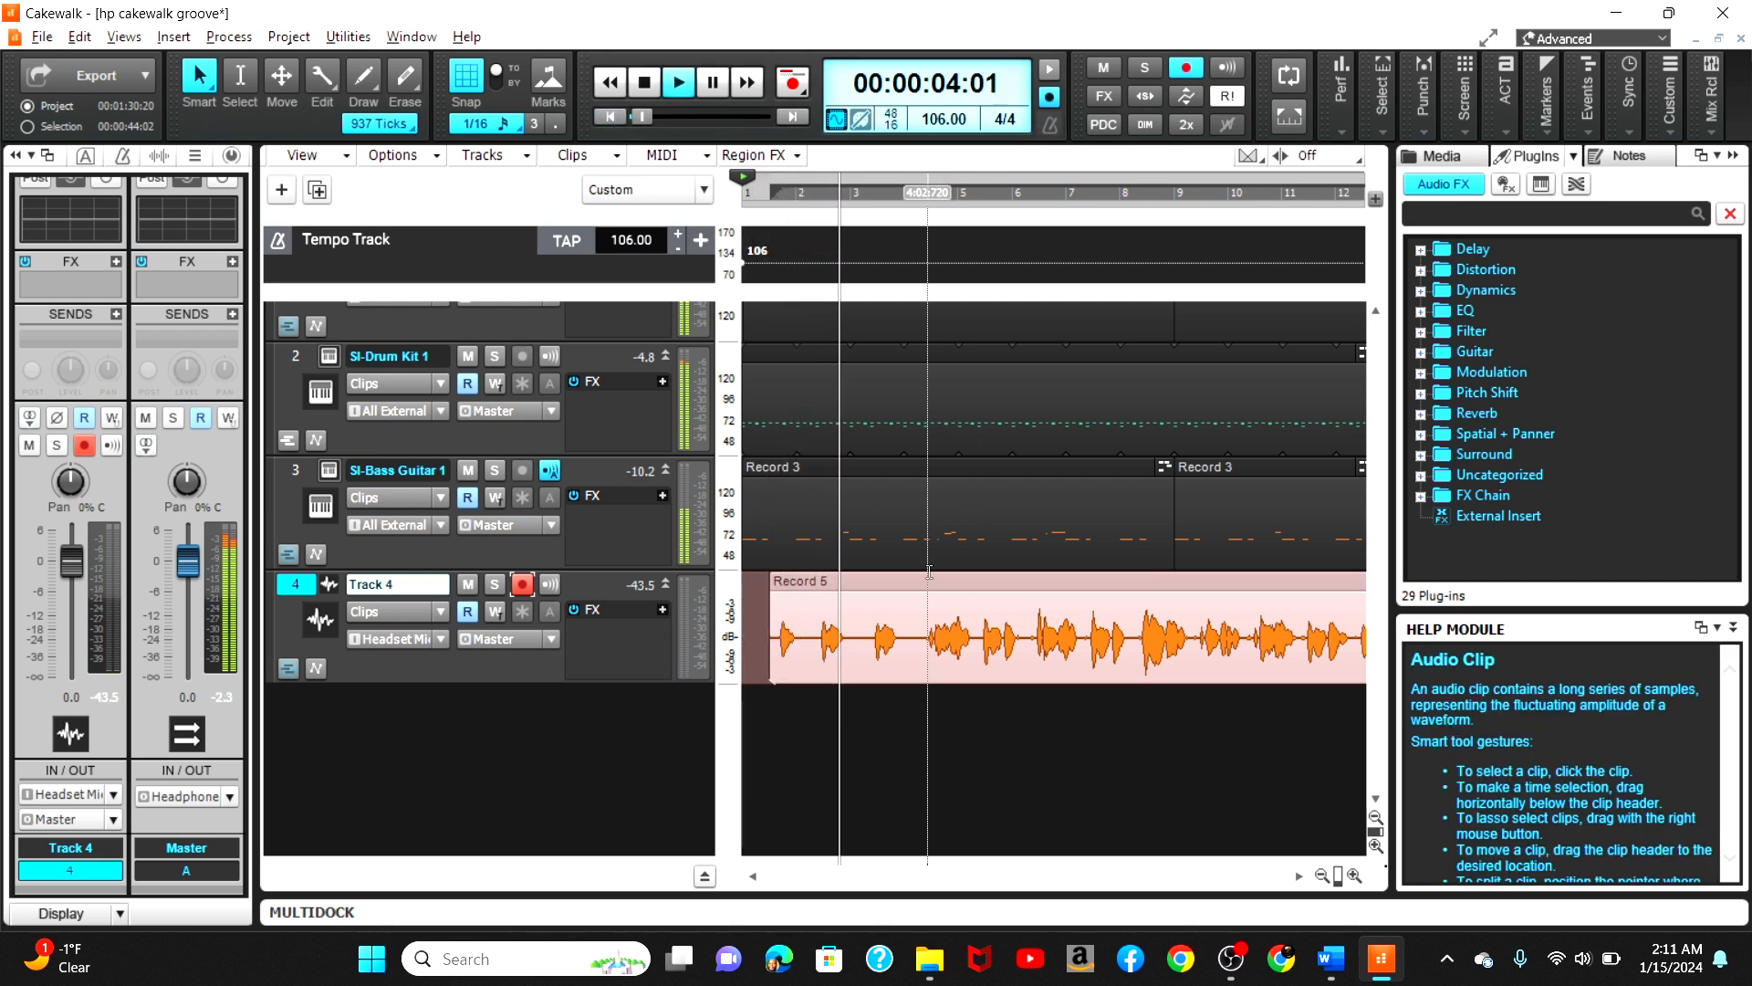
# Step: Try moving the Track 4 audio clip one grid step later and back again, playing the project after each move
pyautogui.press('space')
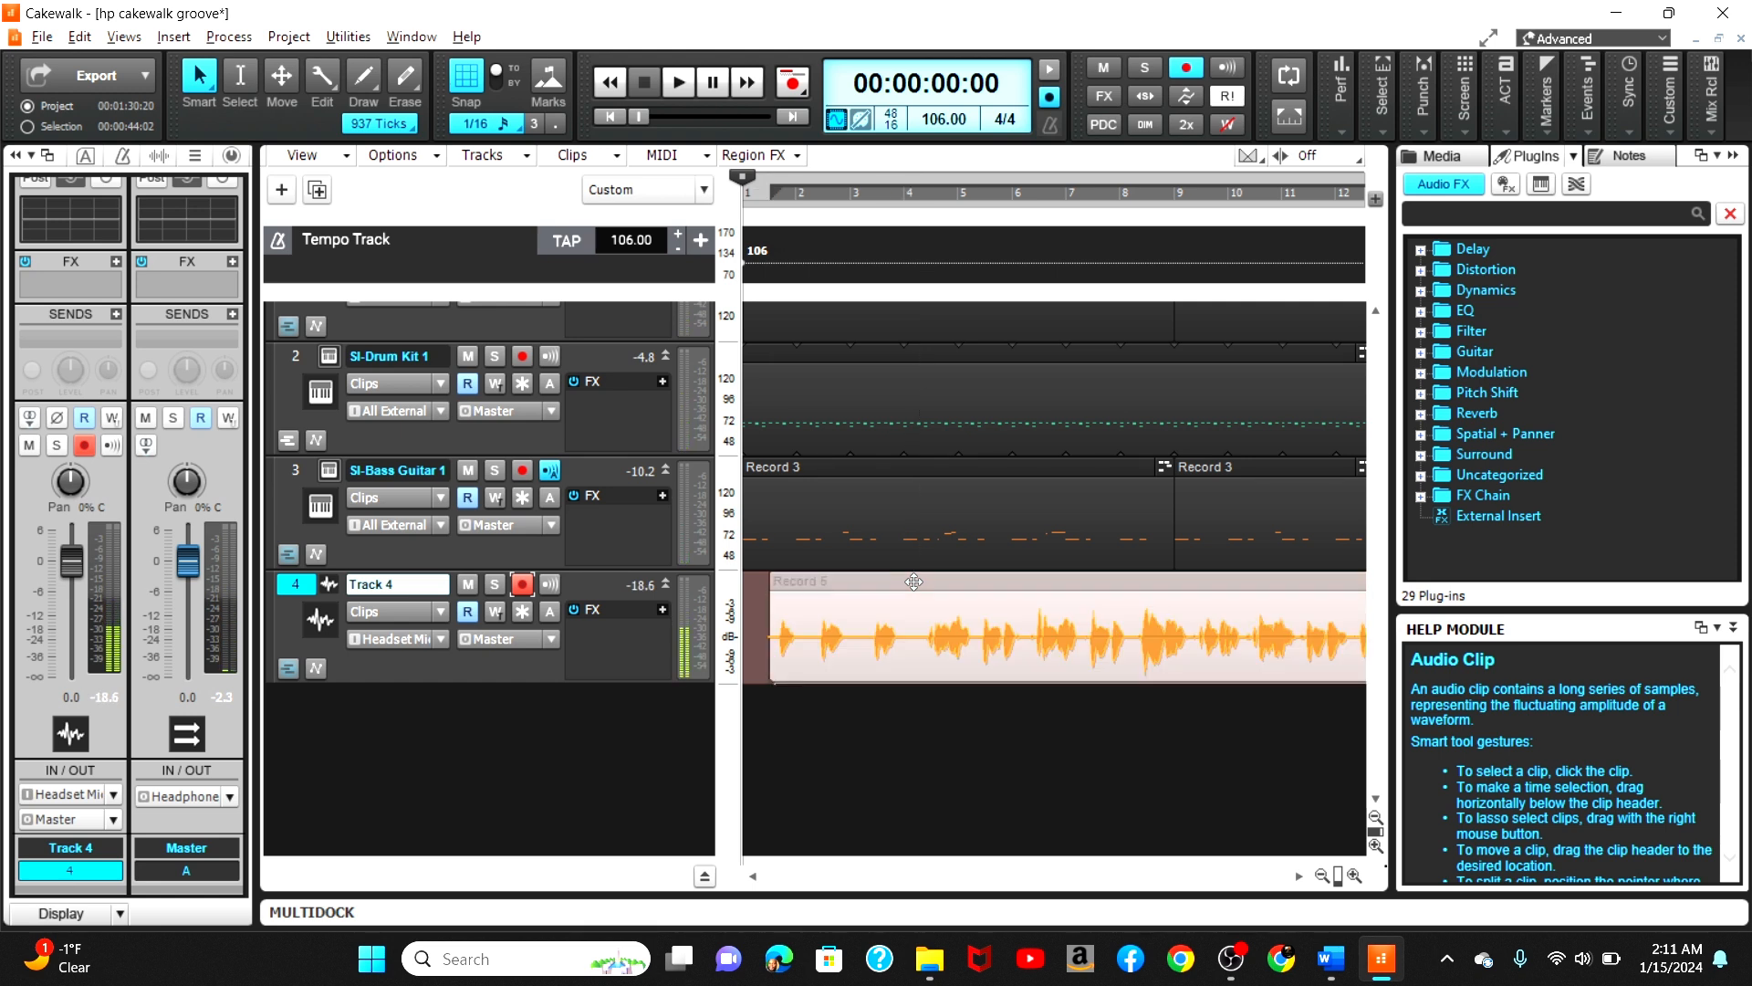
pyautogui.moveTo(913, 582); pyautogui.dragTo(923, 583)
pyautogui.press('space')
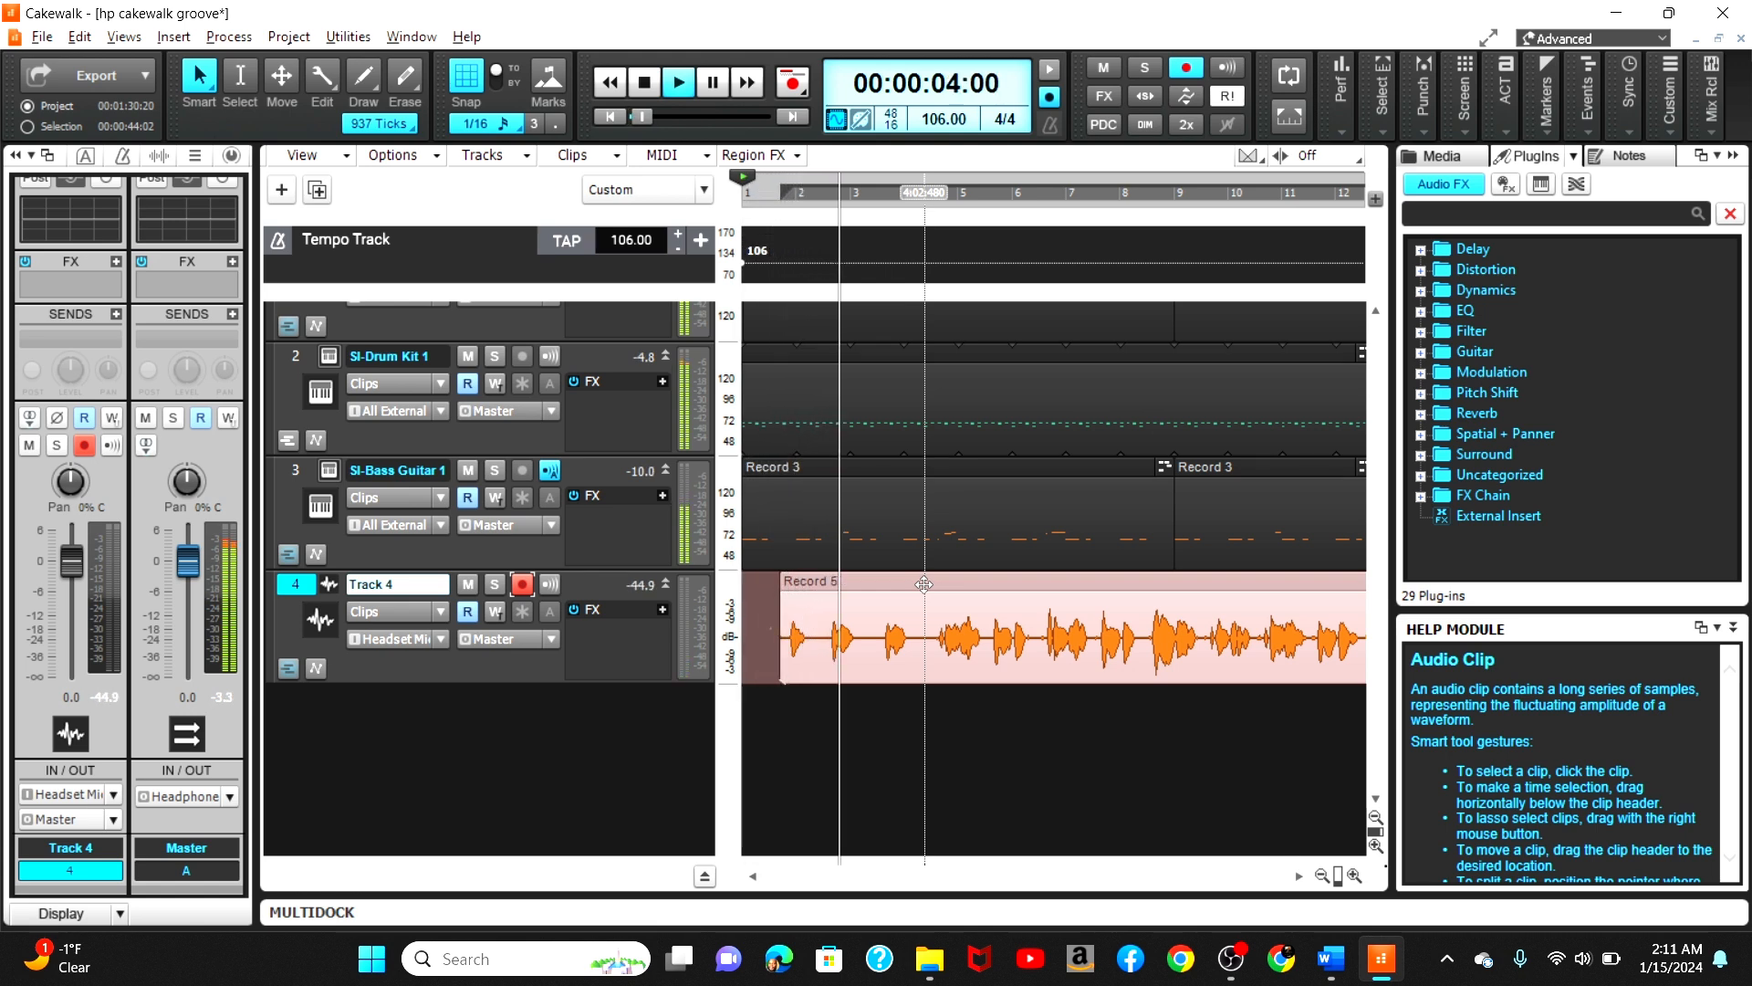
pyautogui.press('space')
pyautogui.moveTo(923, 584); pyautogui.dragTo(914, 585)
pyautogui.press('space')
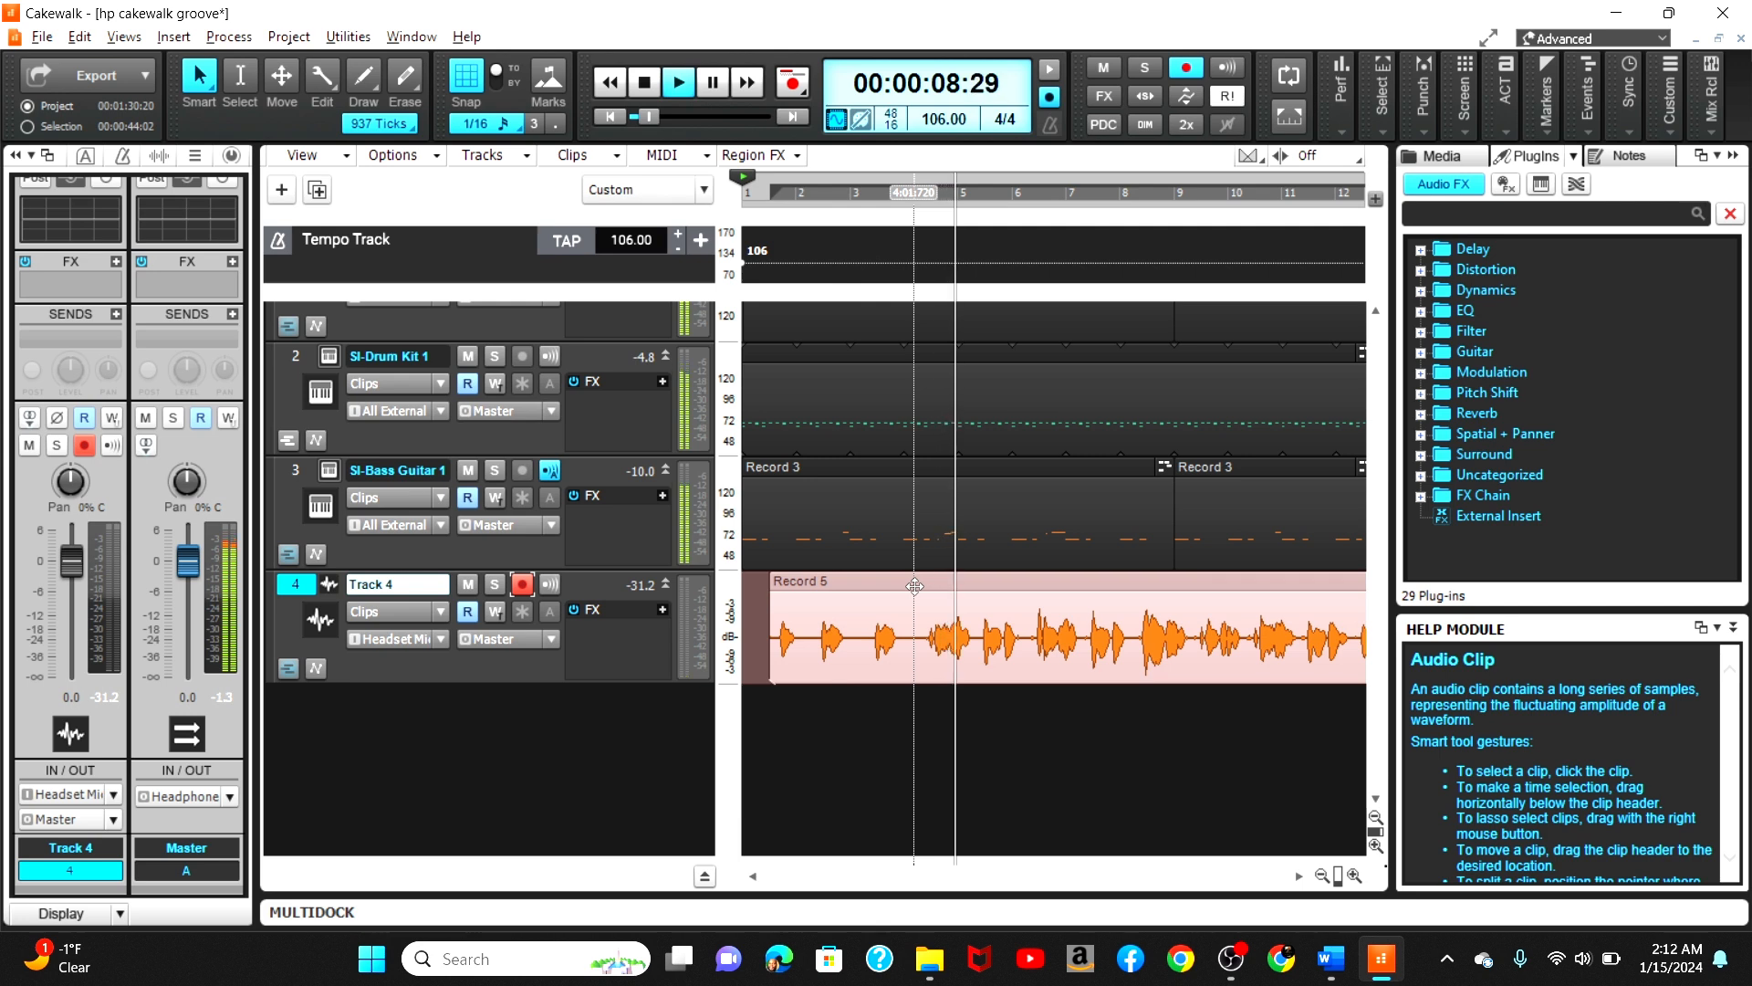
pyautogui.press('space')
# Step: Nudge the Track 4 audio clip slightly later on the 1/16 grid and play the project from the start
pyautogui.moveTo(914, 585); pyautogui.dragTo(923, 588)
pyautogui.click(772, 196)
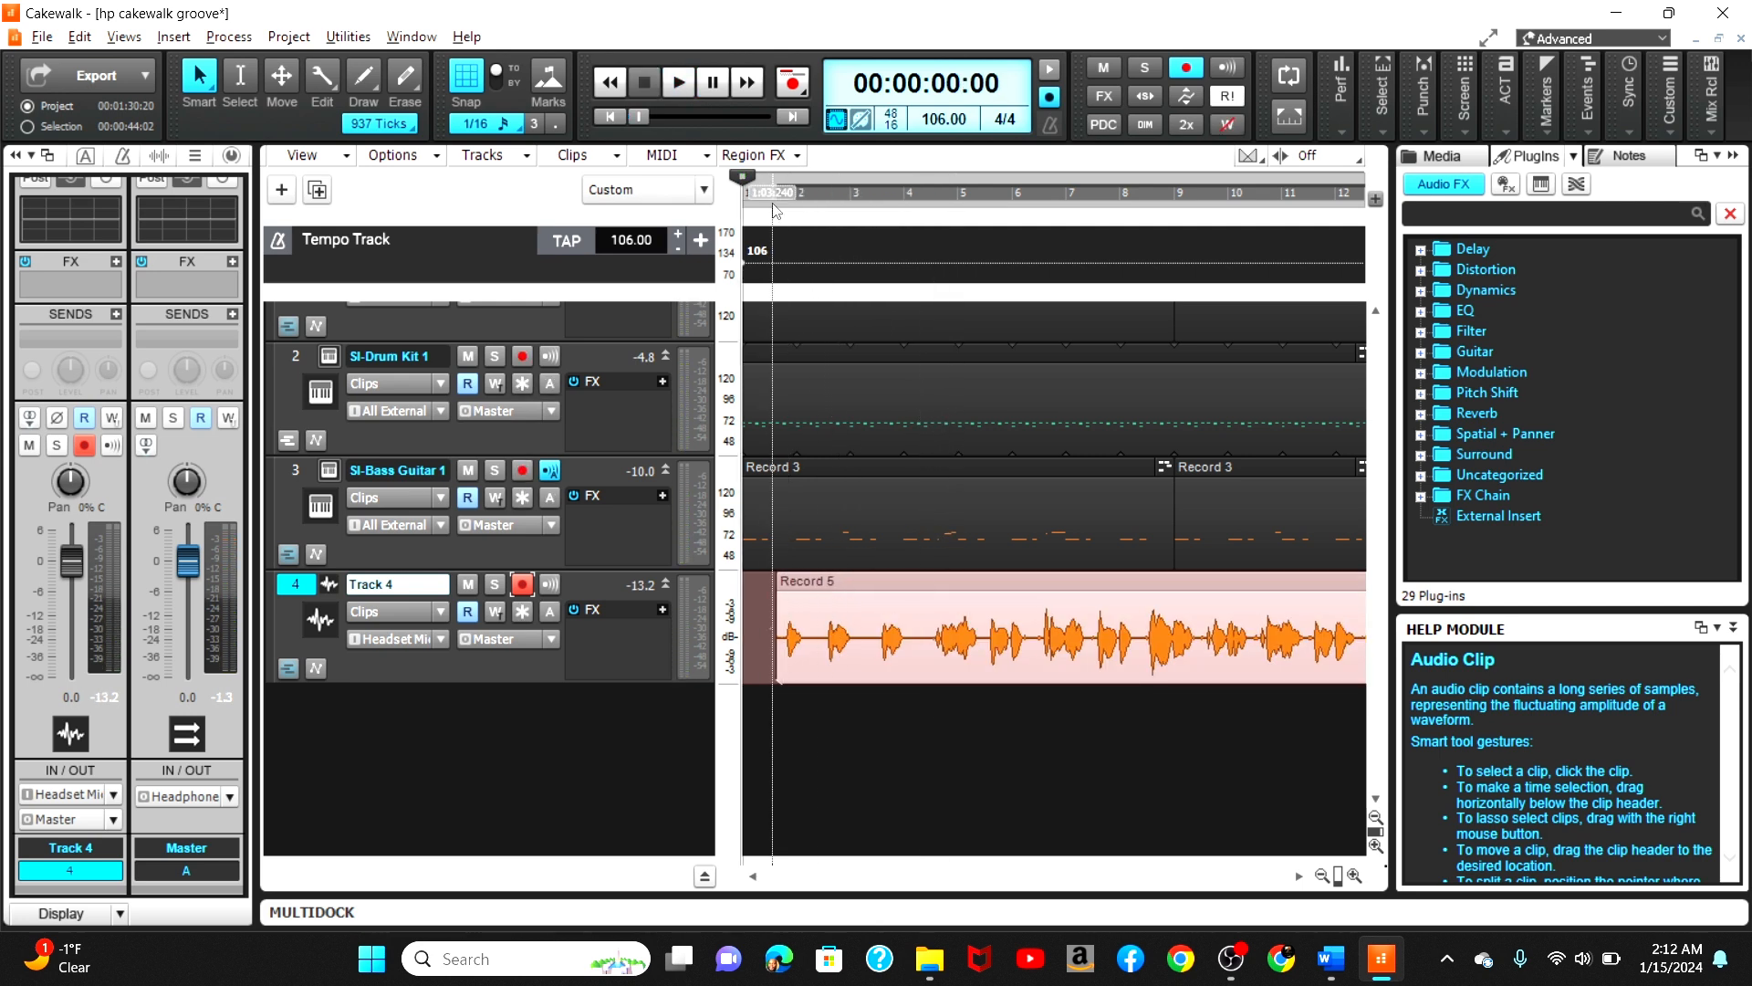
pyautogui.press('space')
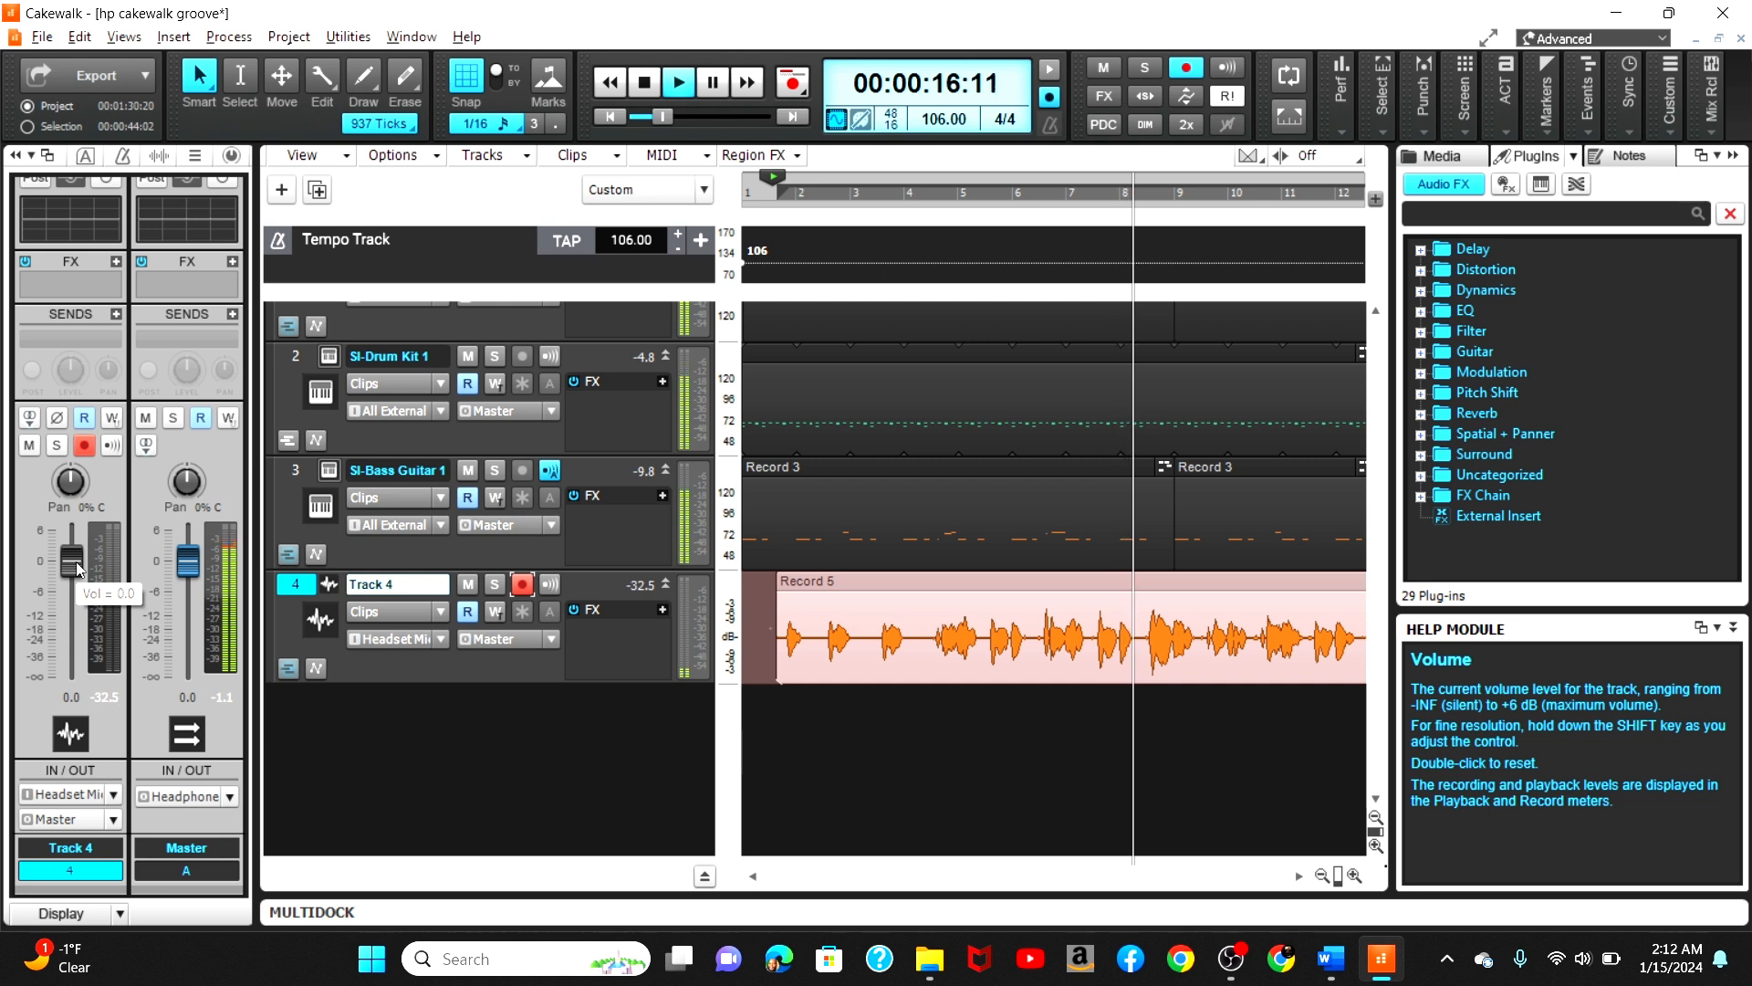
pyautogui.scroll(-3, 78, 567)
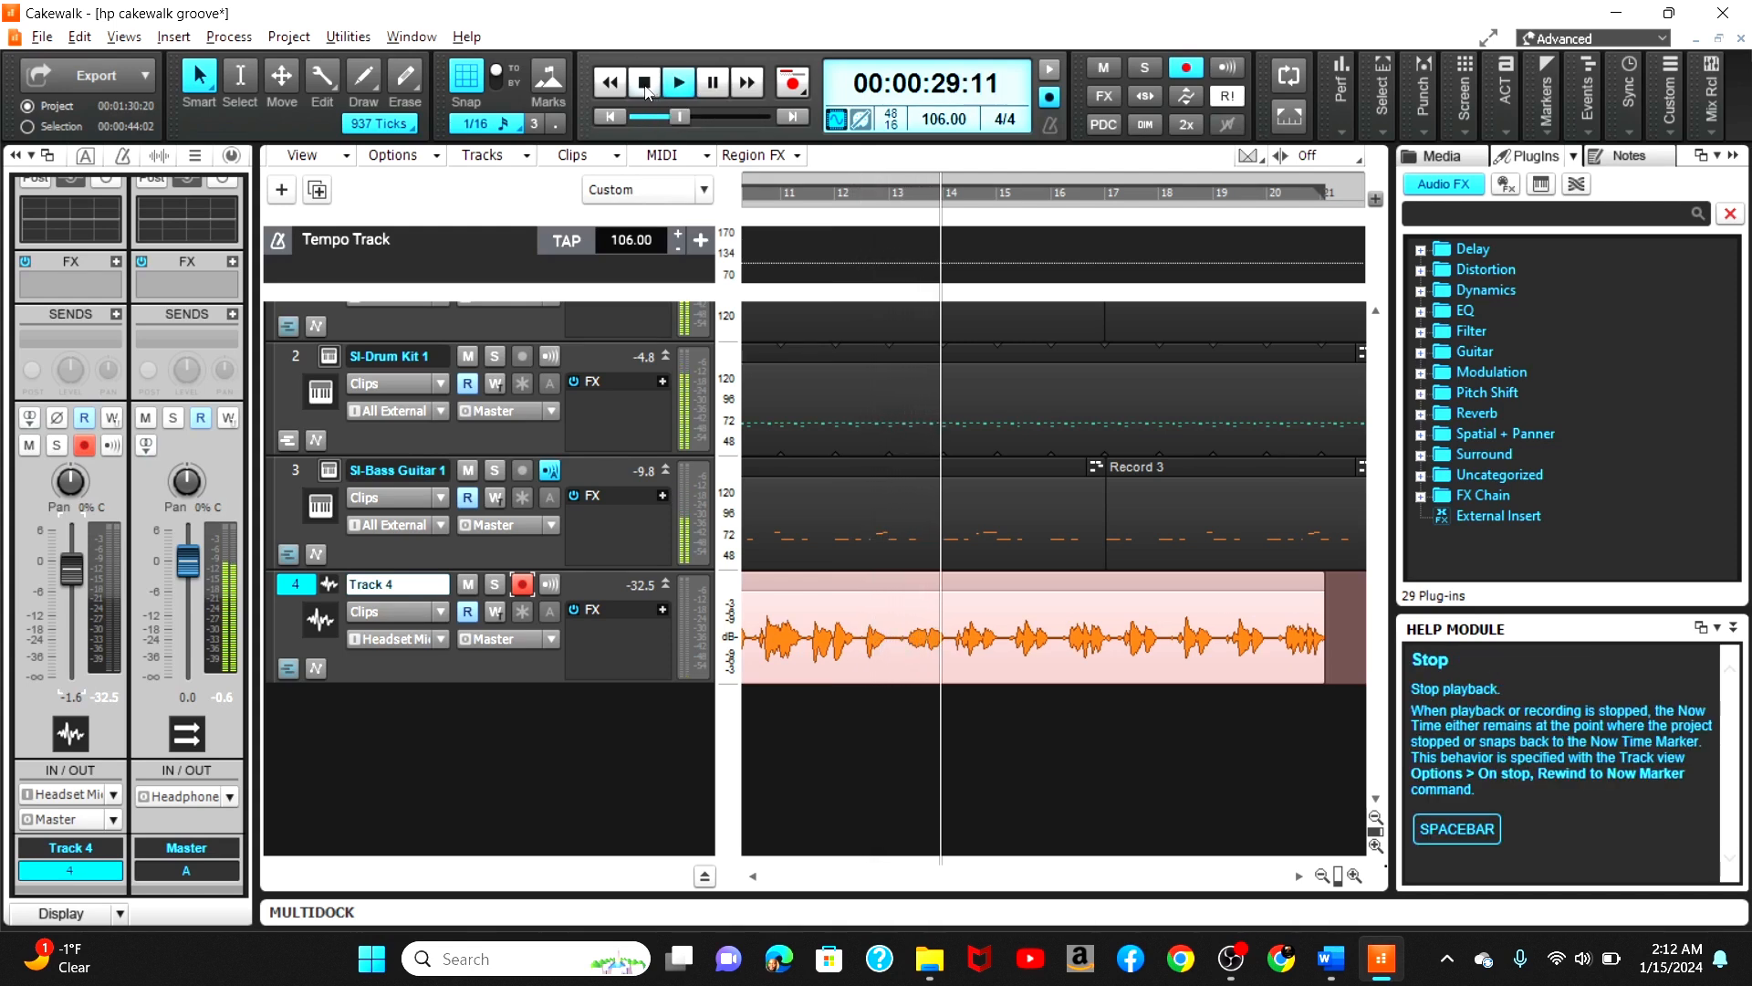
pyautogui.click(646, 84)
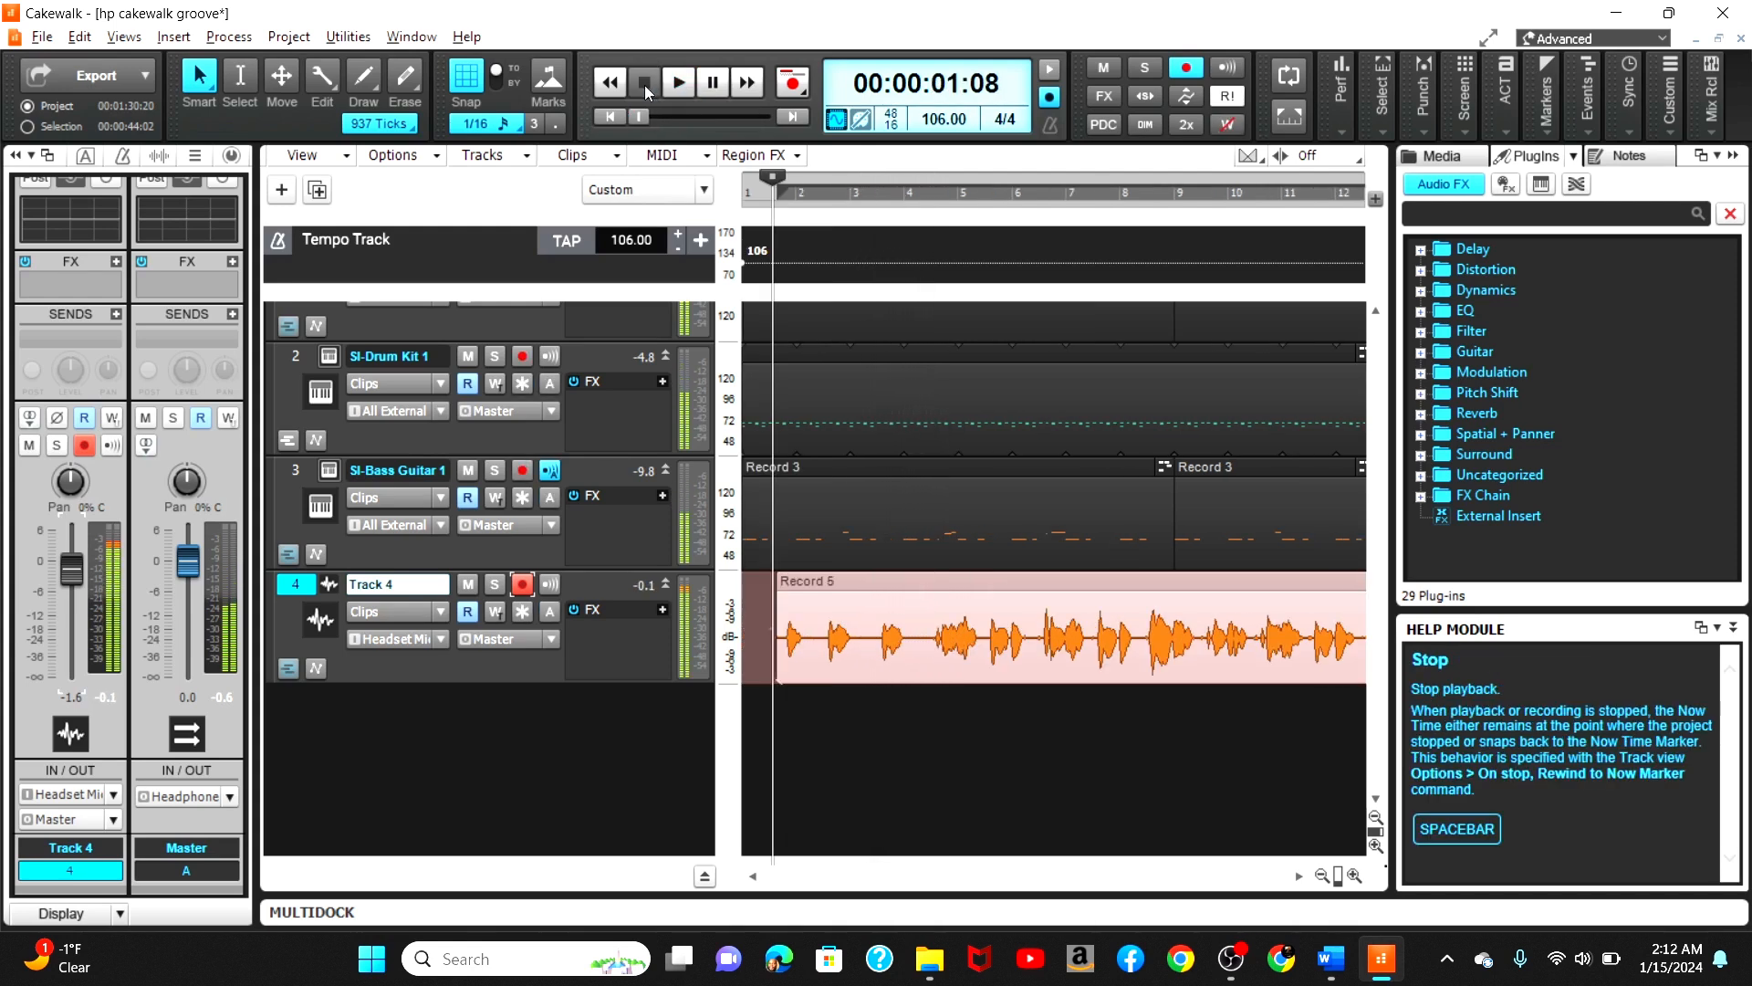
# Step: Save the project and disarm recording on Track 4
pyautogui.hotkey('ctrl', 's')
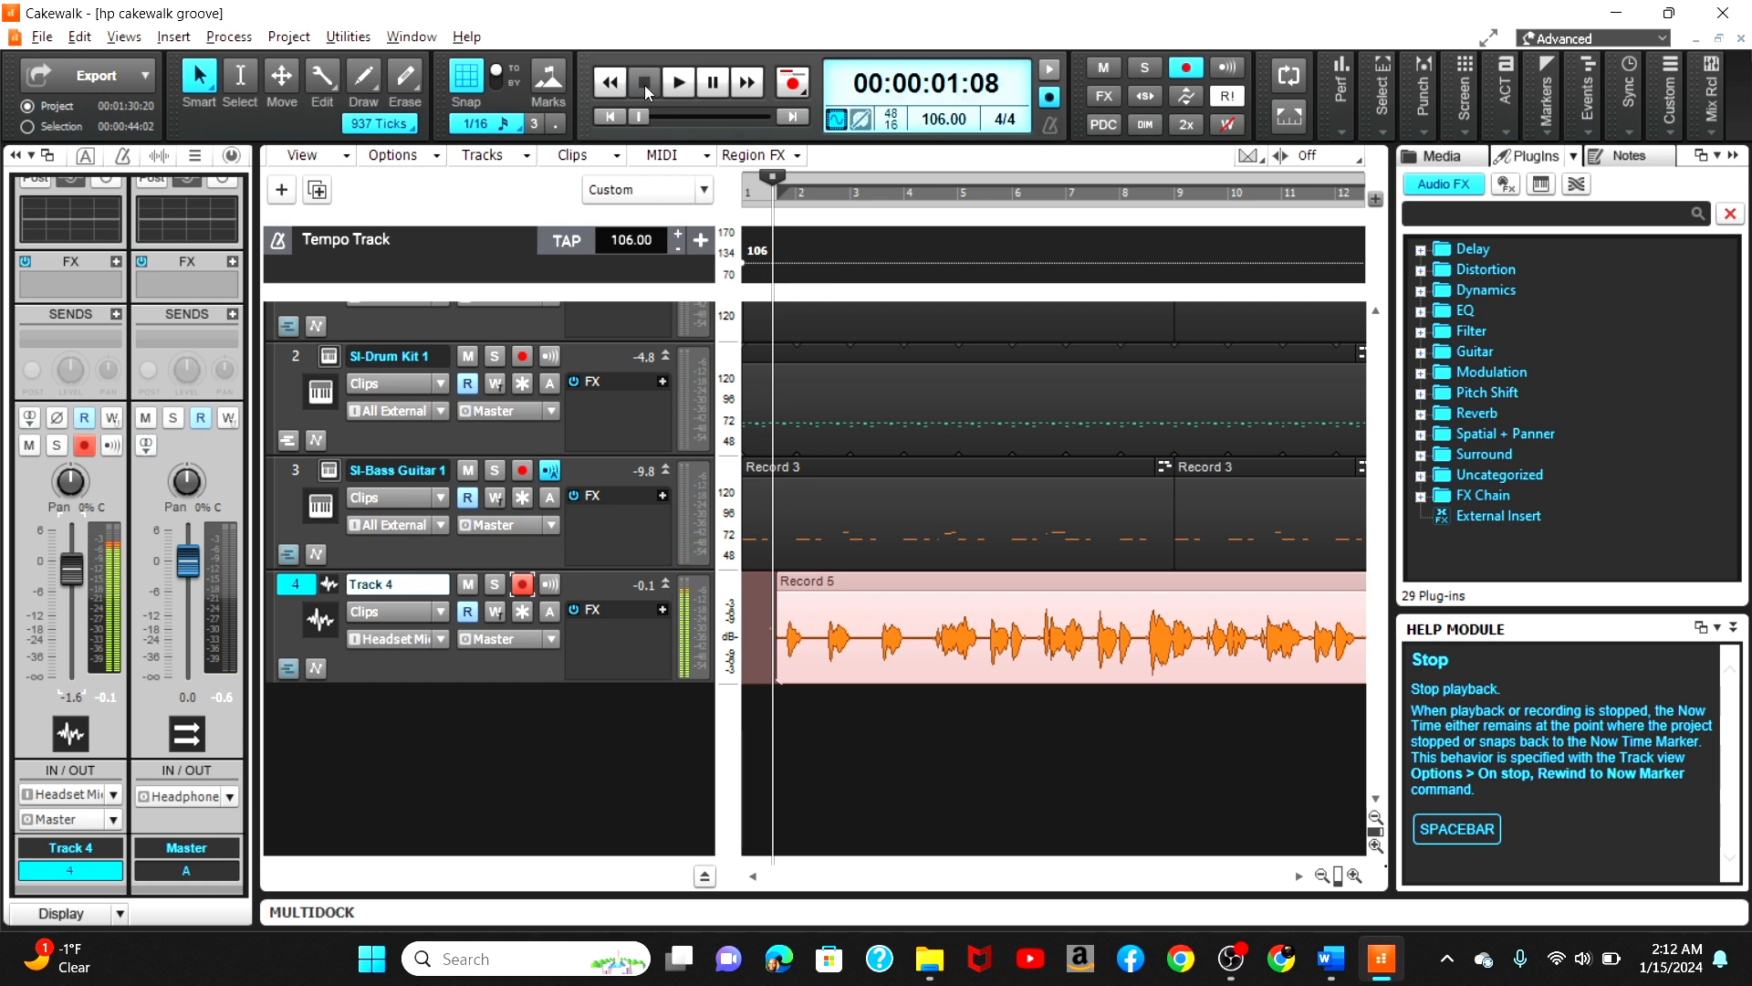
pyautogui.click(523, 587)
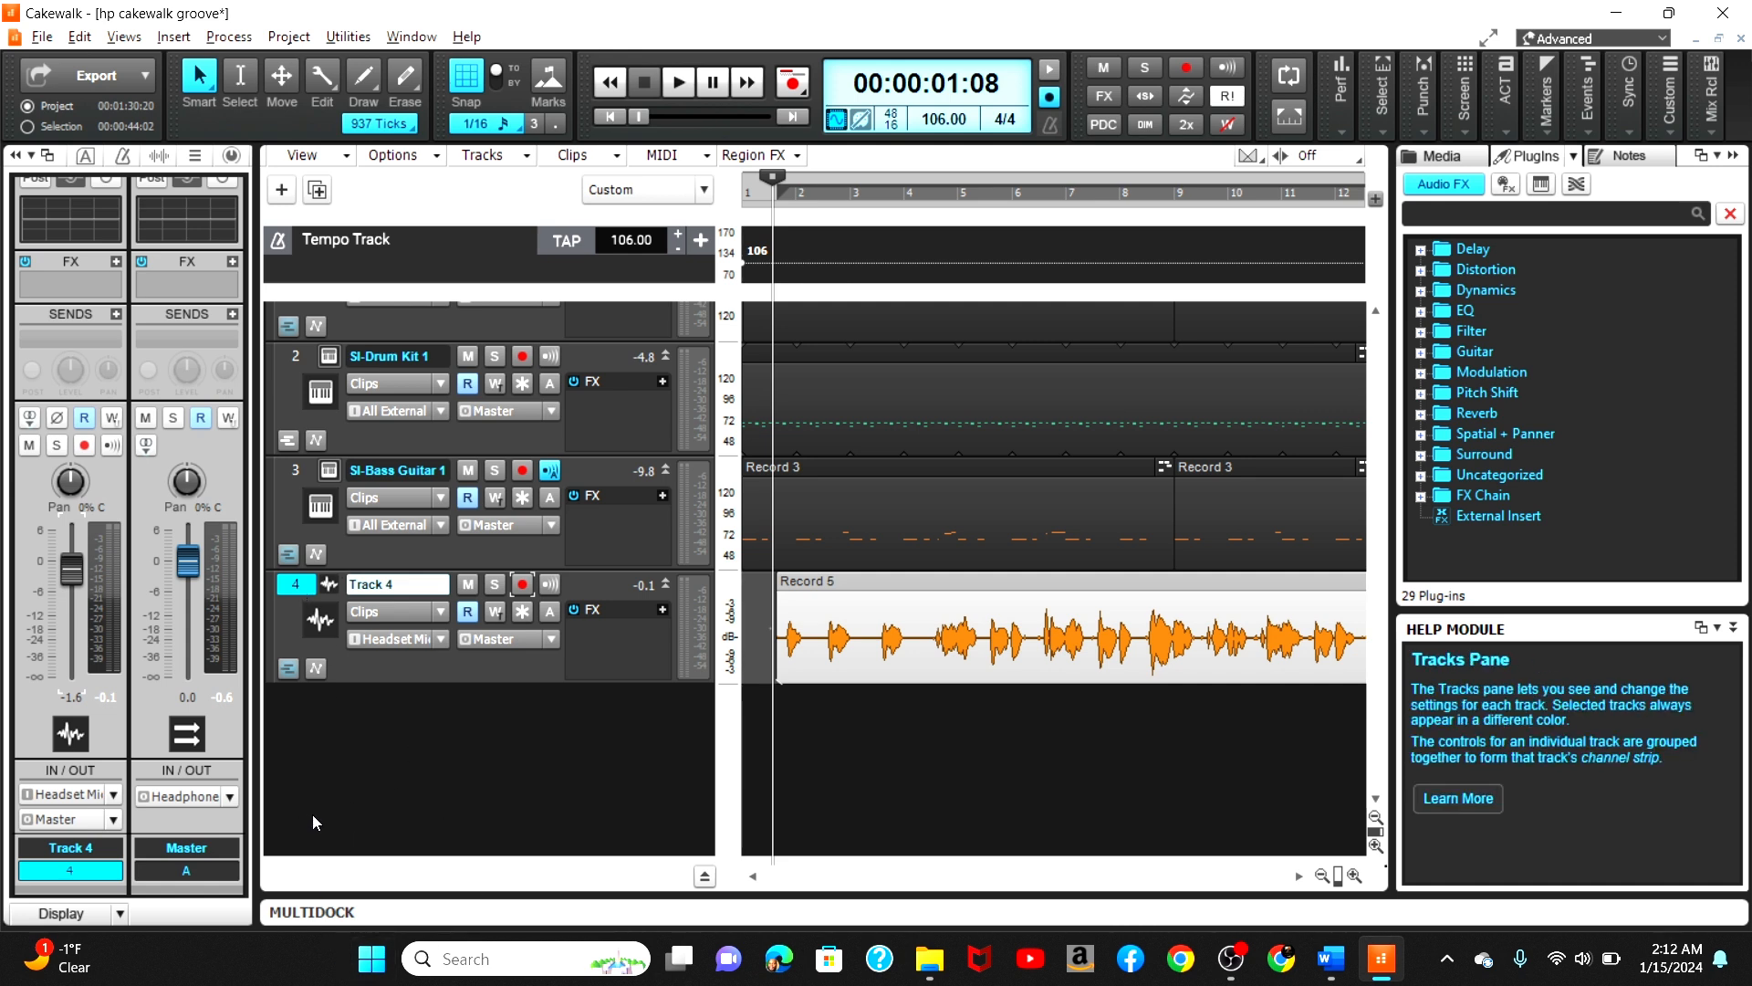
# Step: Duplicate Track 4 with its properties, effects and sends, but without events, into a new Track 5
pyautogui.rightClick(304, 589)
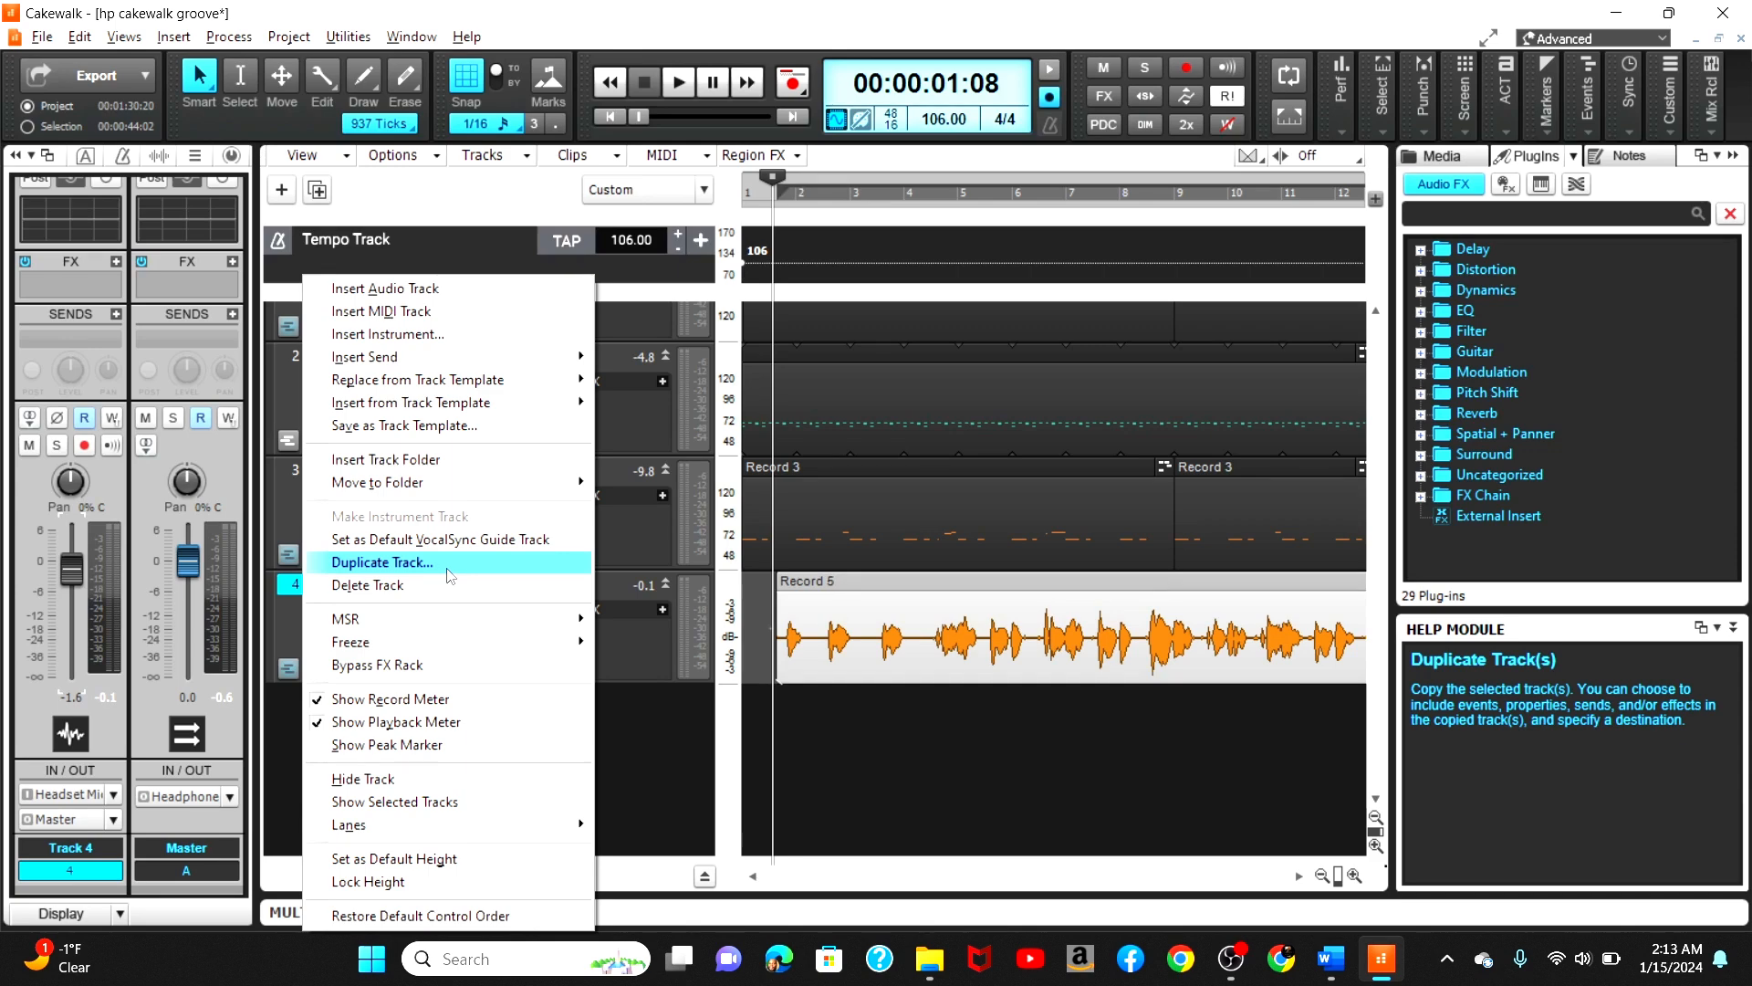
pyautogui.click(450, 575)
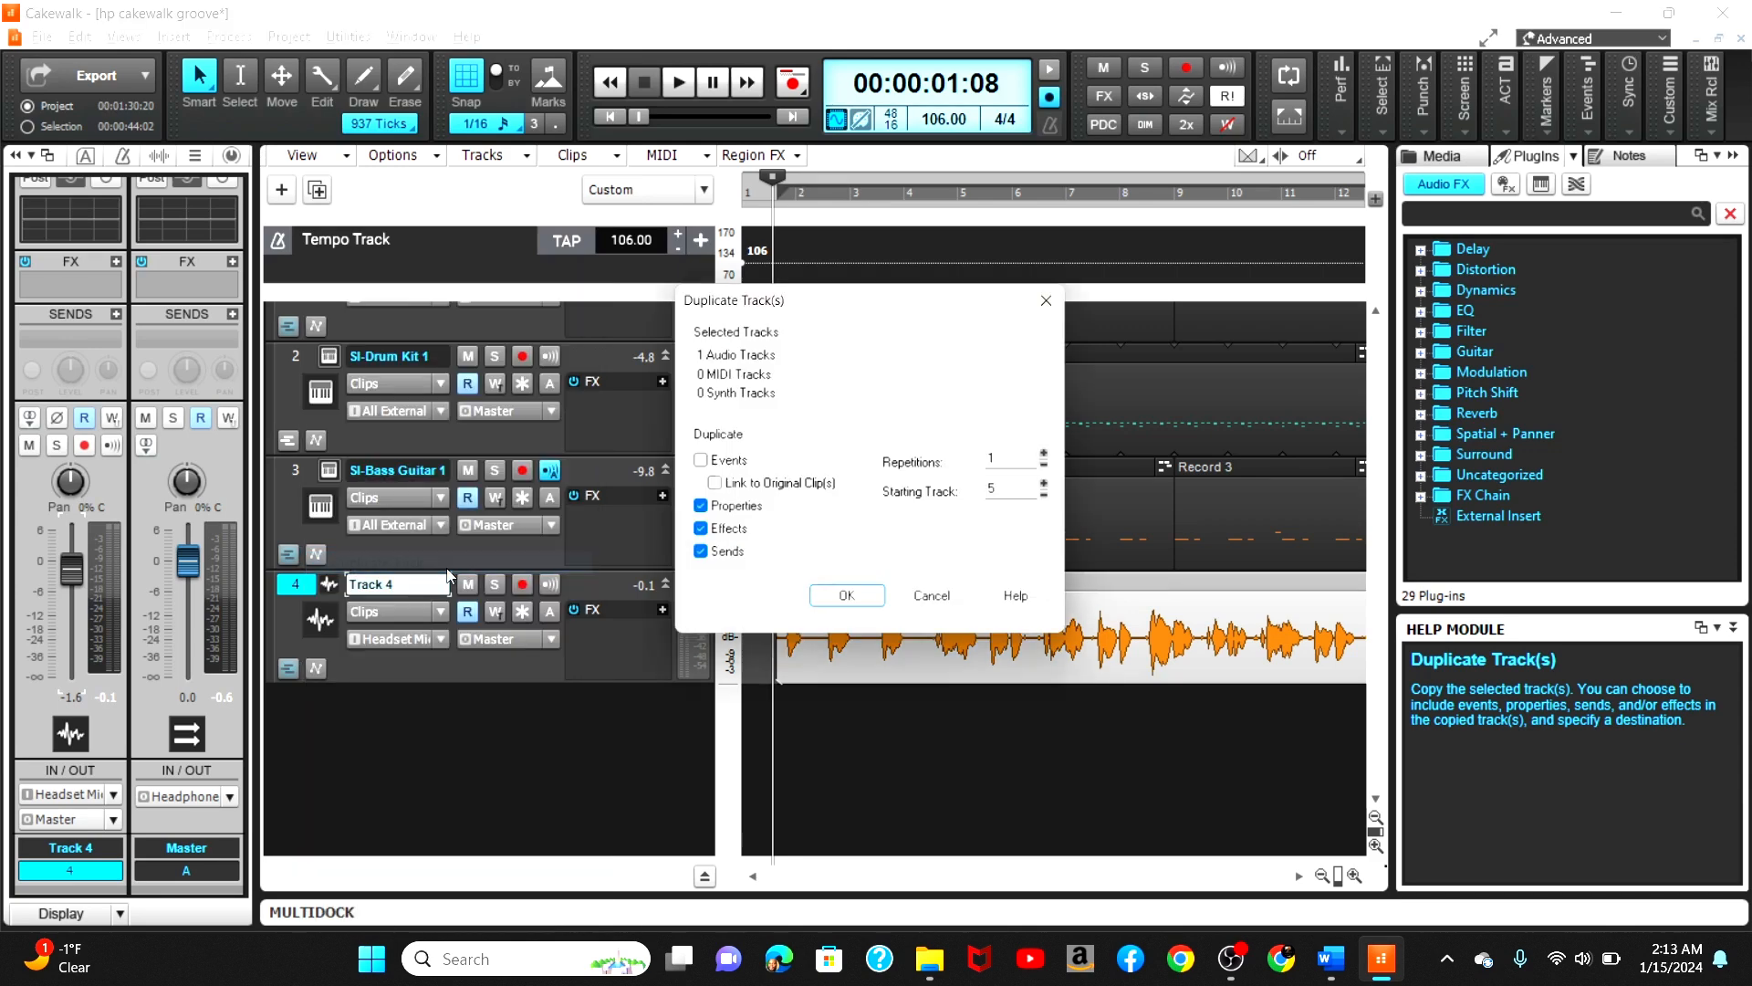
pyautogui.click(853, 607)
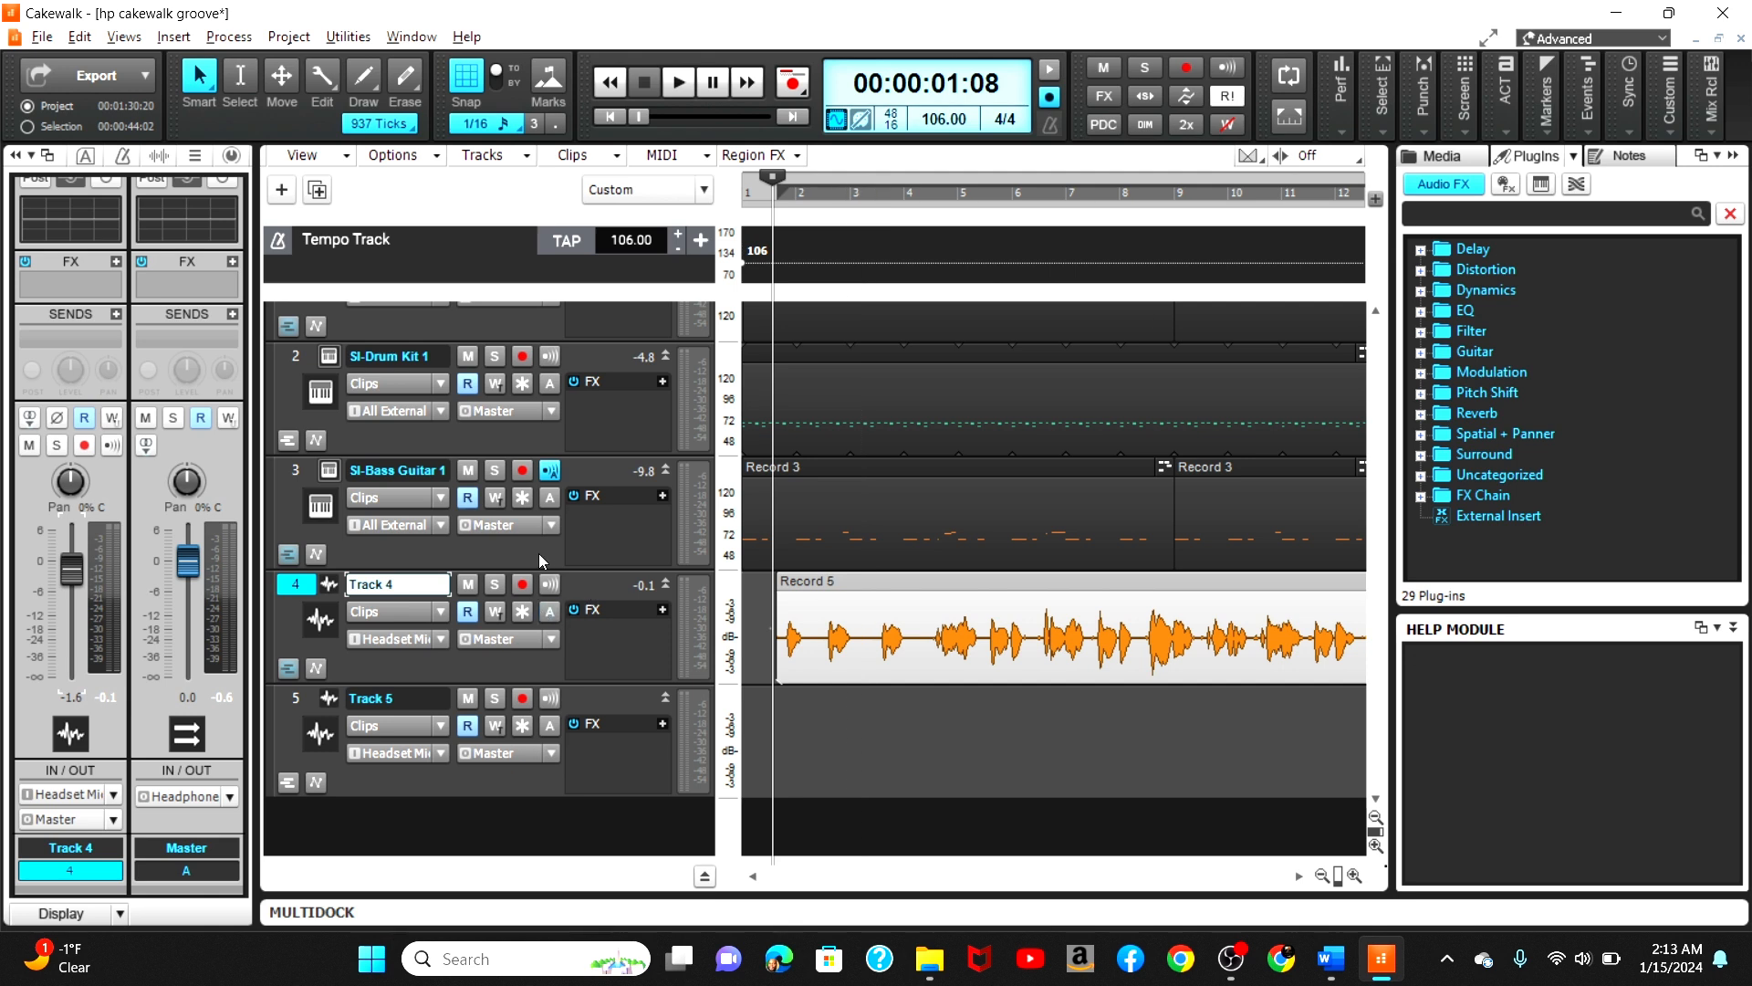
# Step: Arm Track 5 for recording, return to the project start, and start recording a new take on it
pyautogui.click(522, 699)
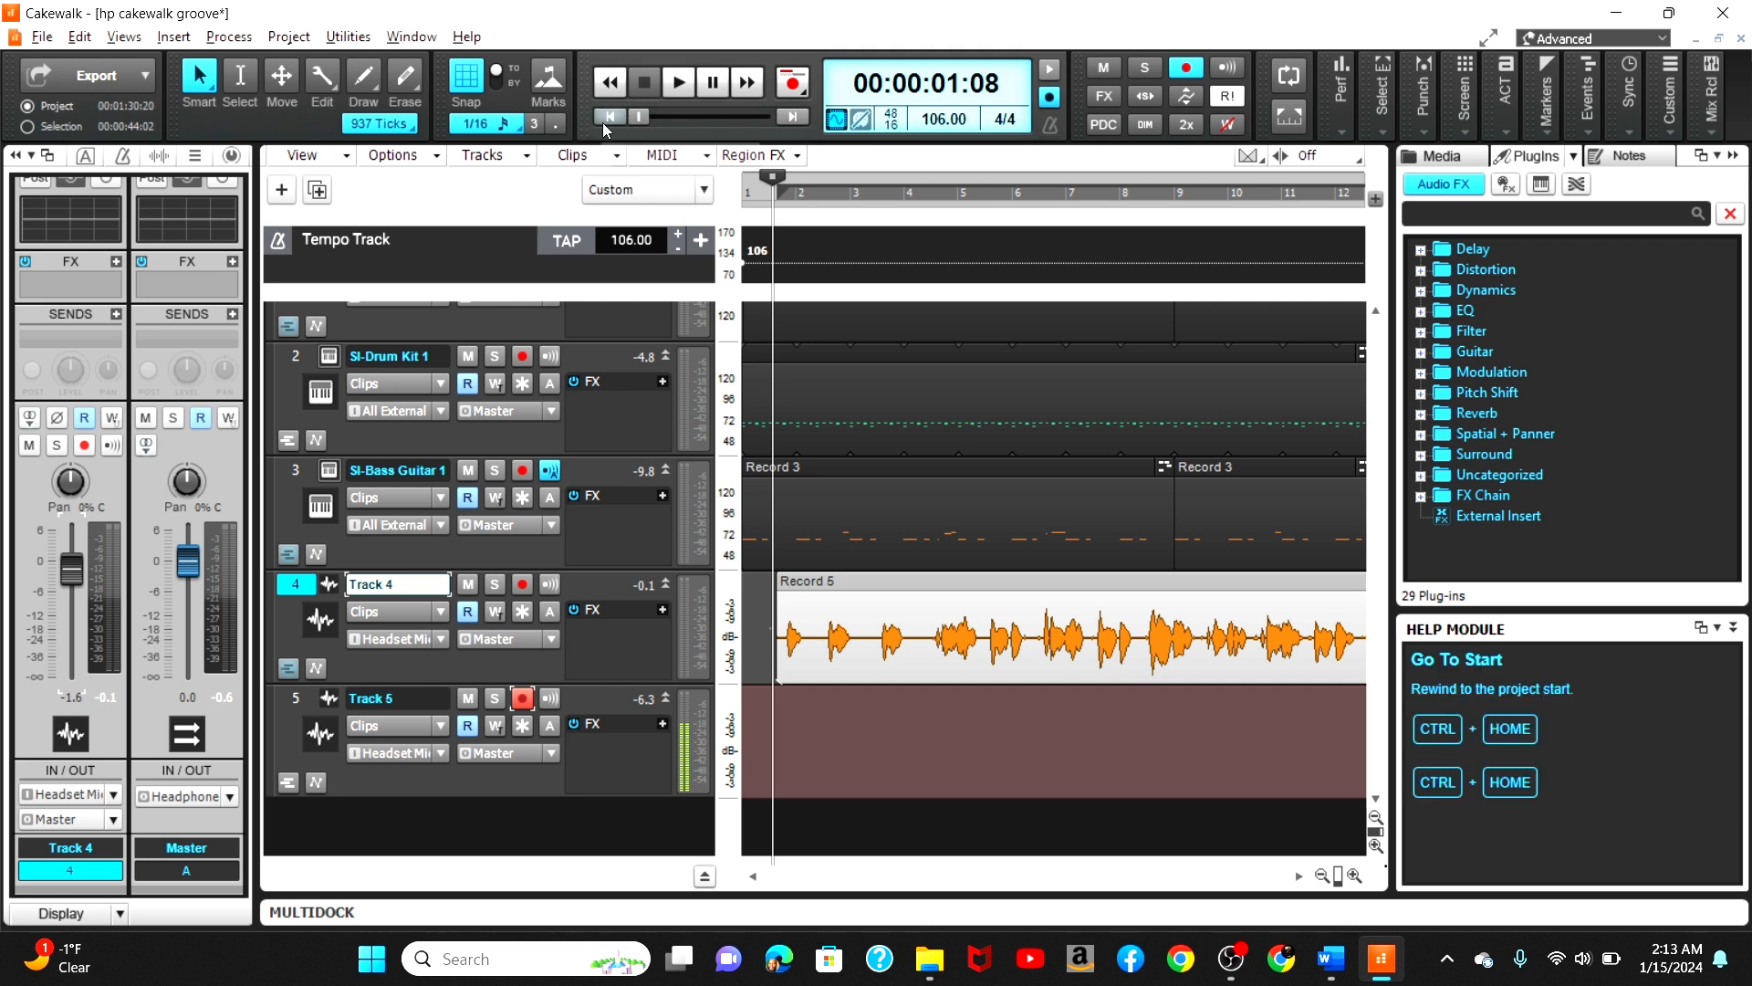
pyautogui.click(613, 117)
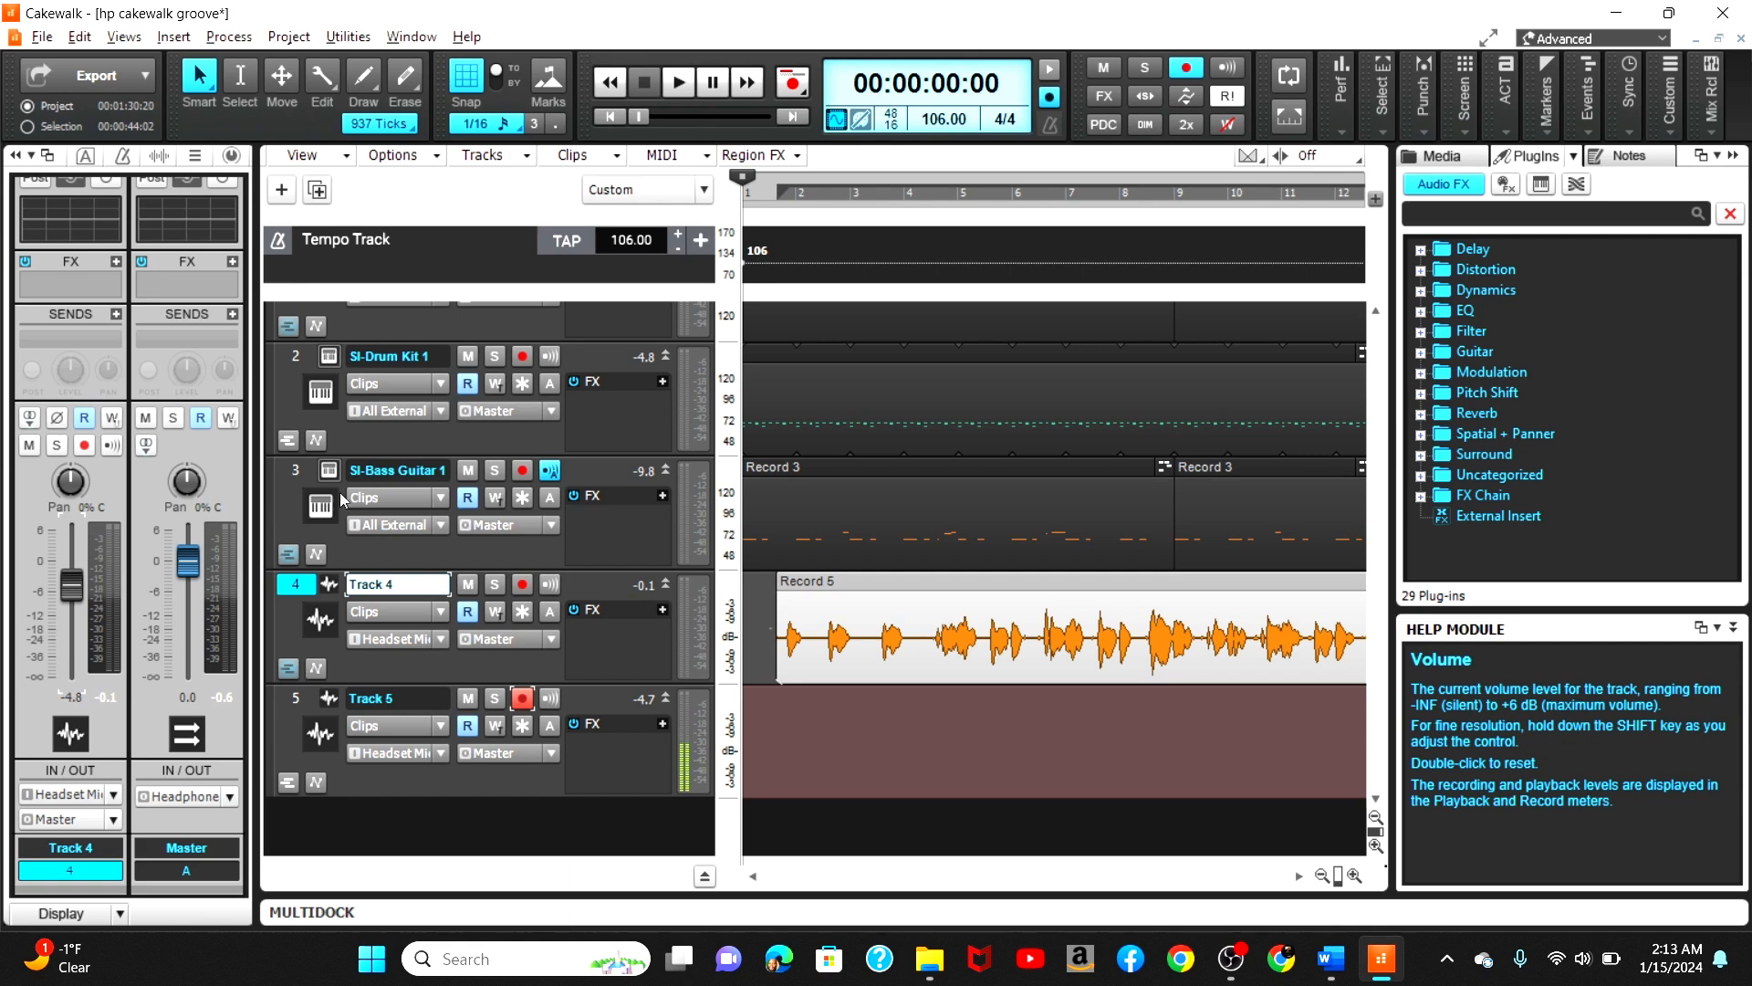
pyautogui.click(299, 708)
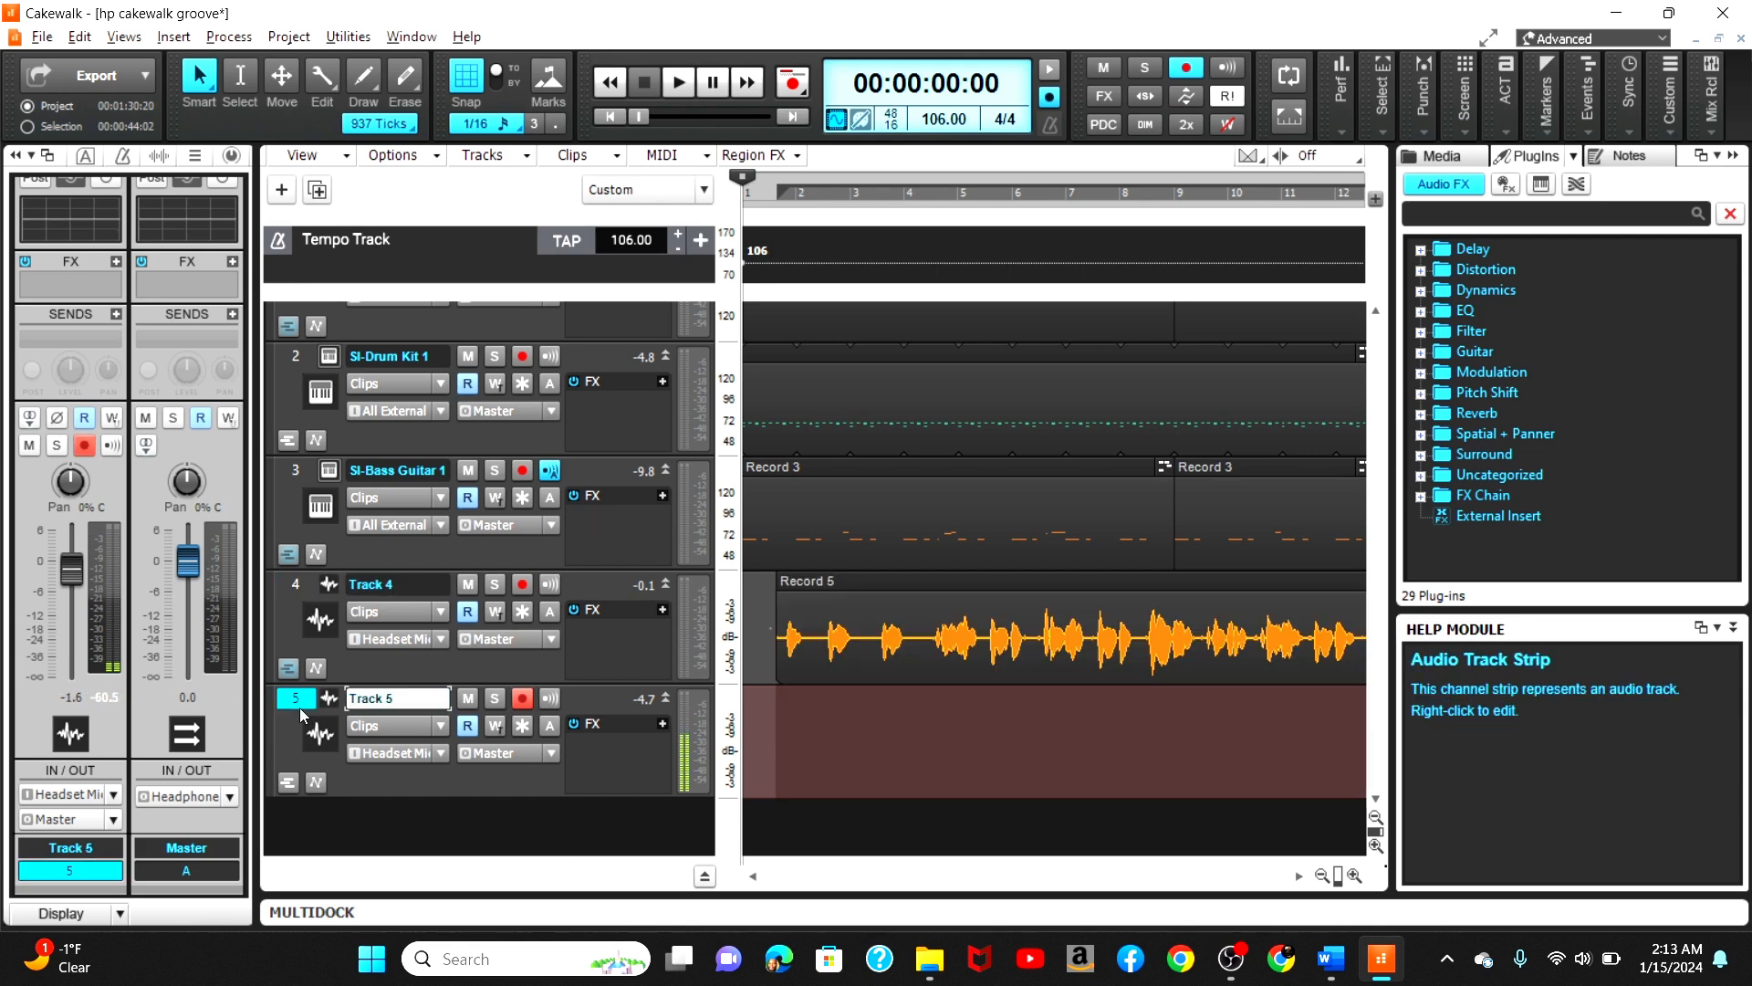
pyautogui.press('r')
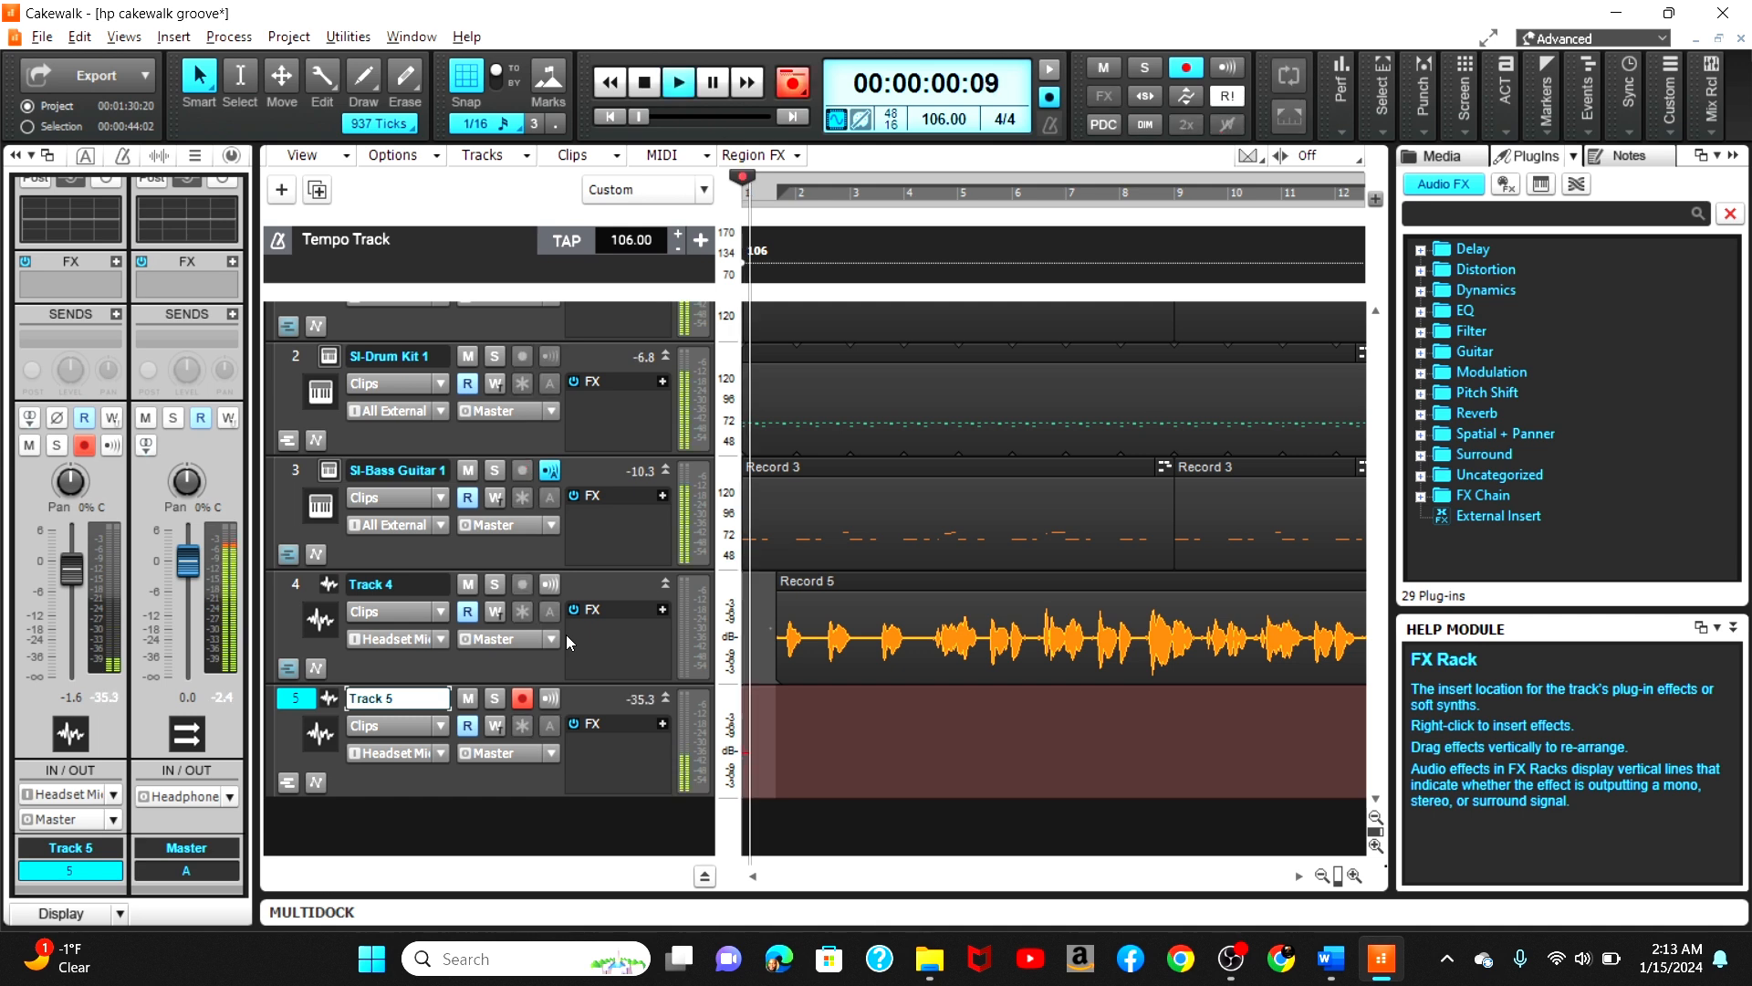
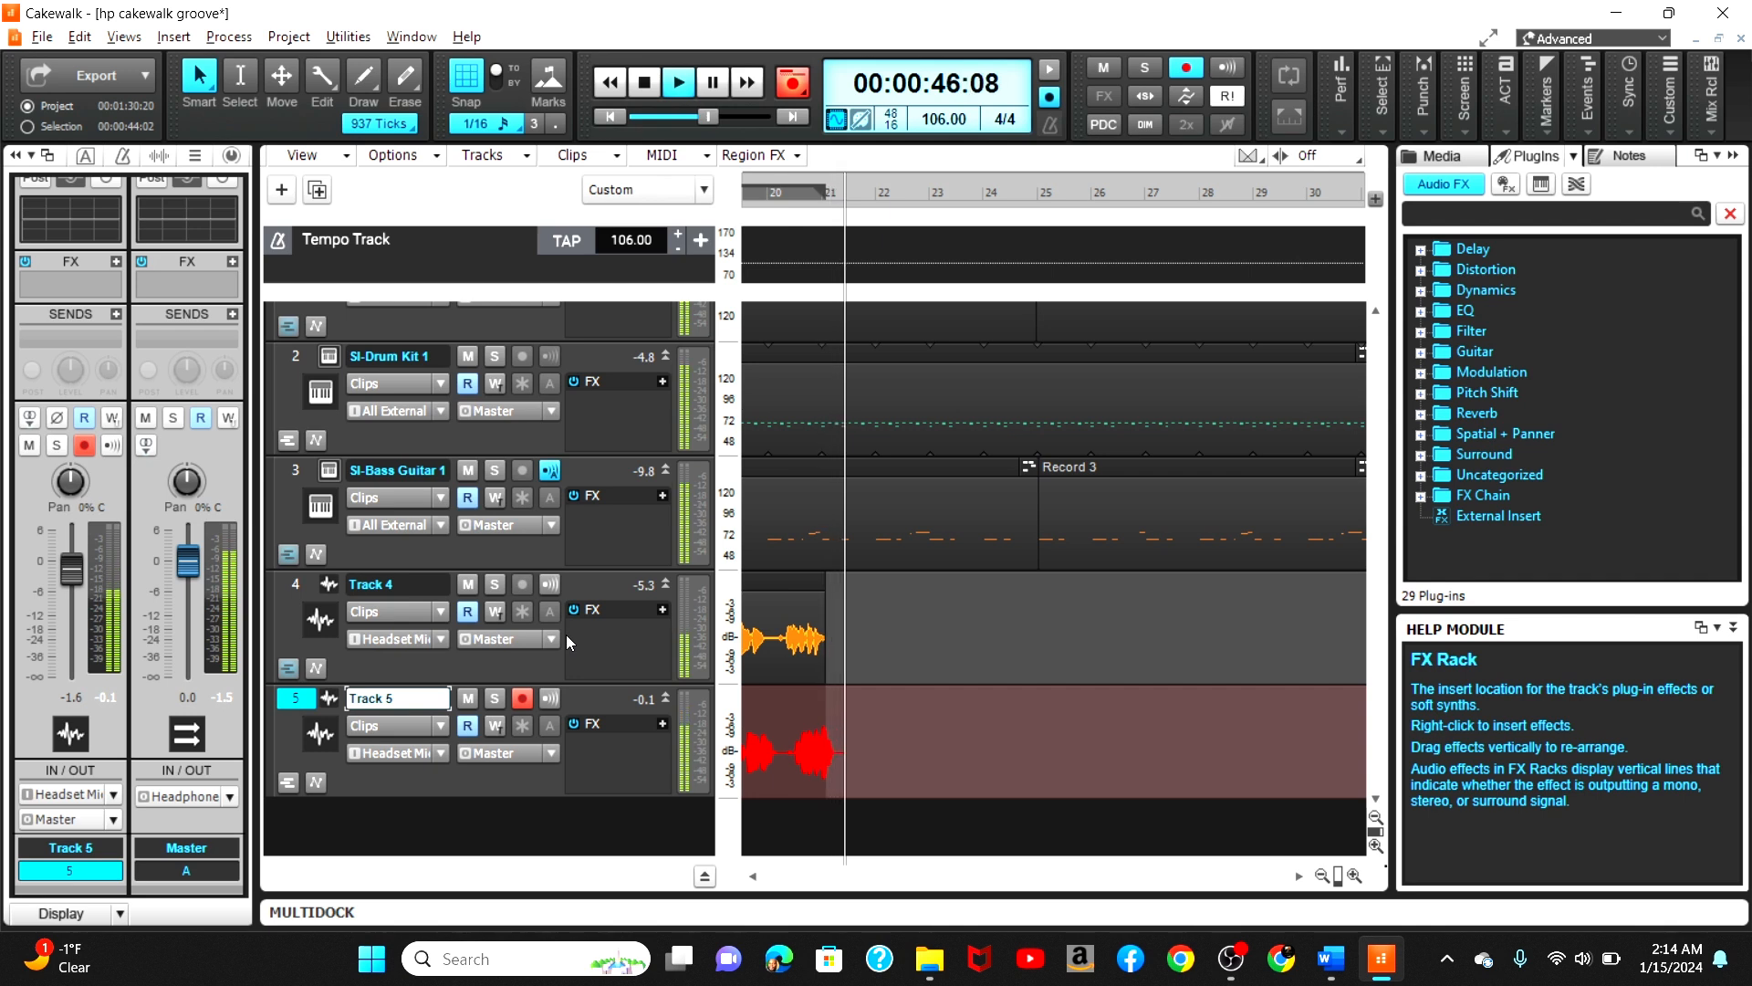
# Step: Stop the recording and disarm recording on Track 5
pyautogui.press('space')
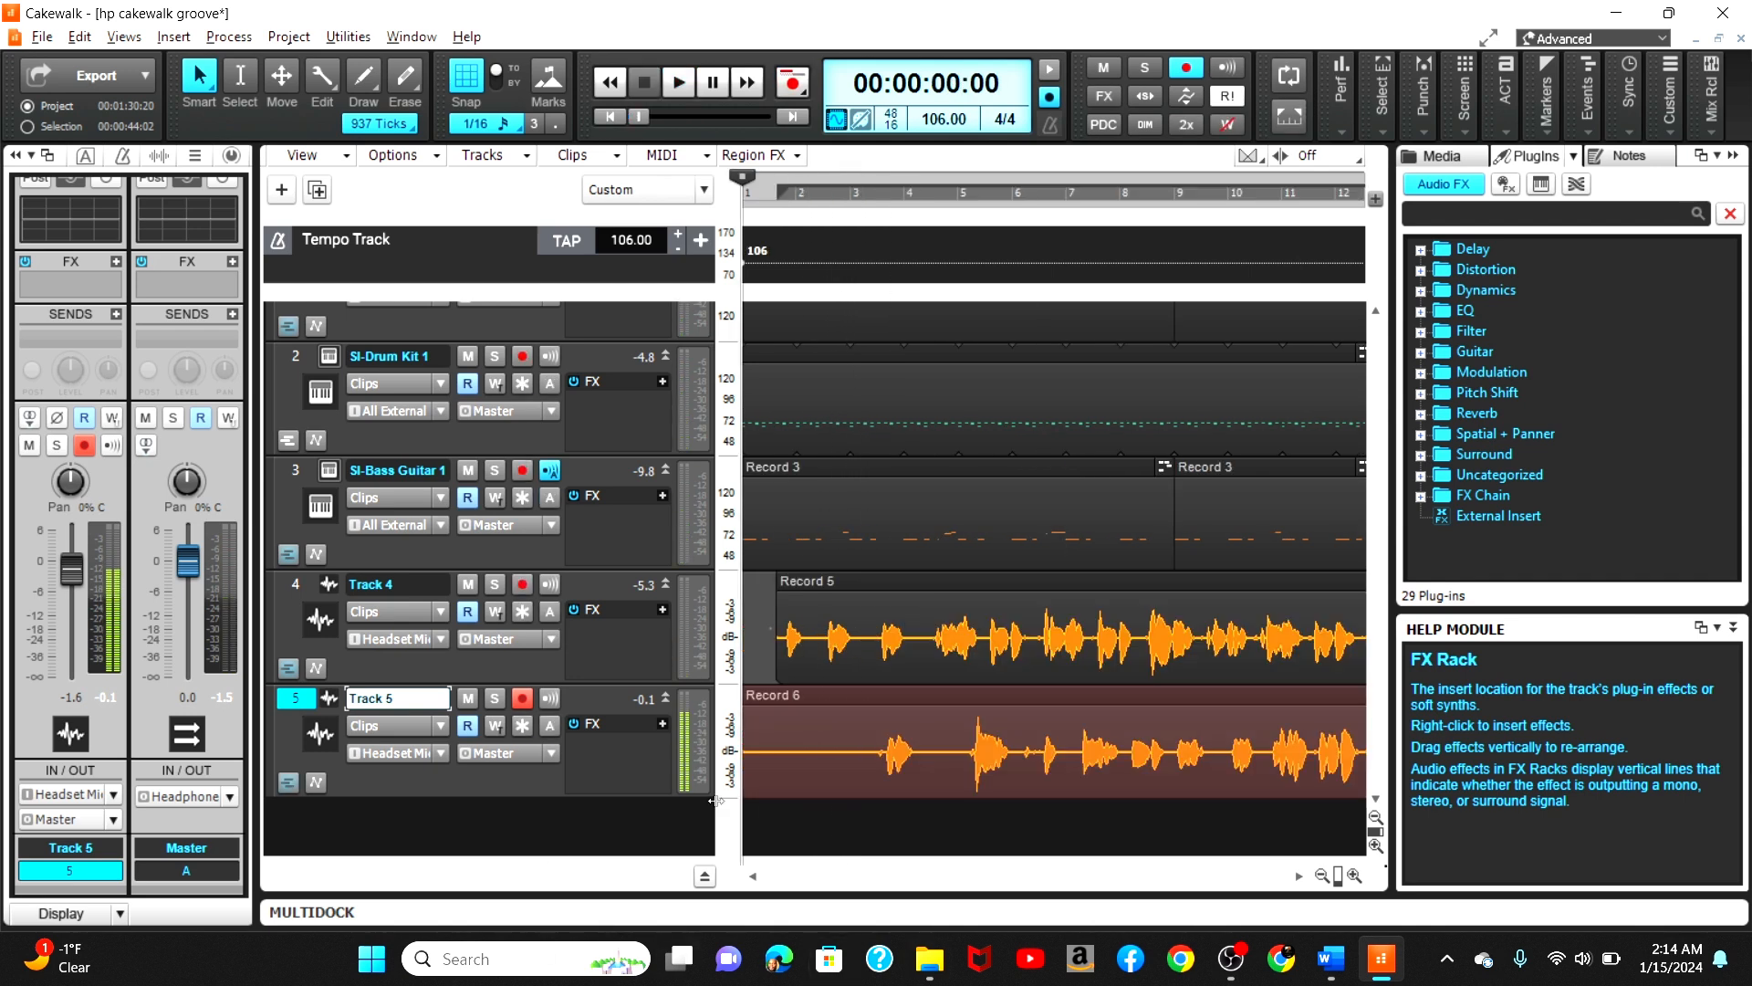
pyautogui.click(528, 698)
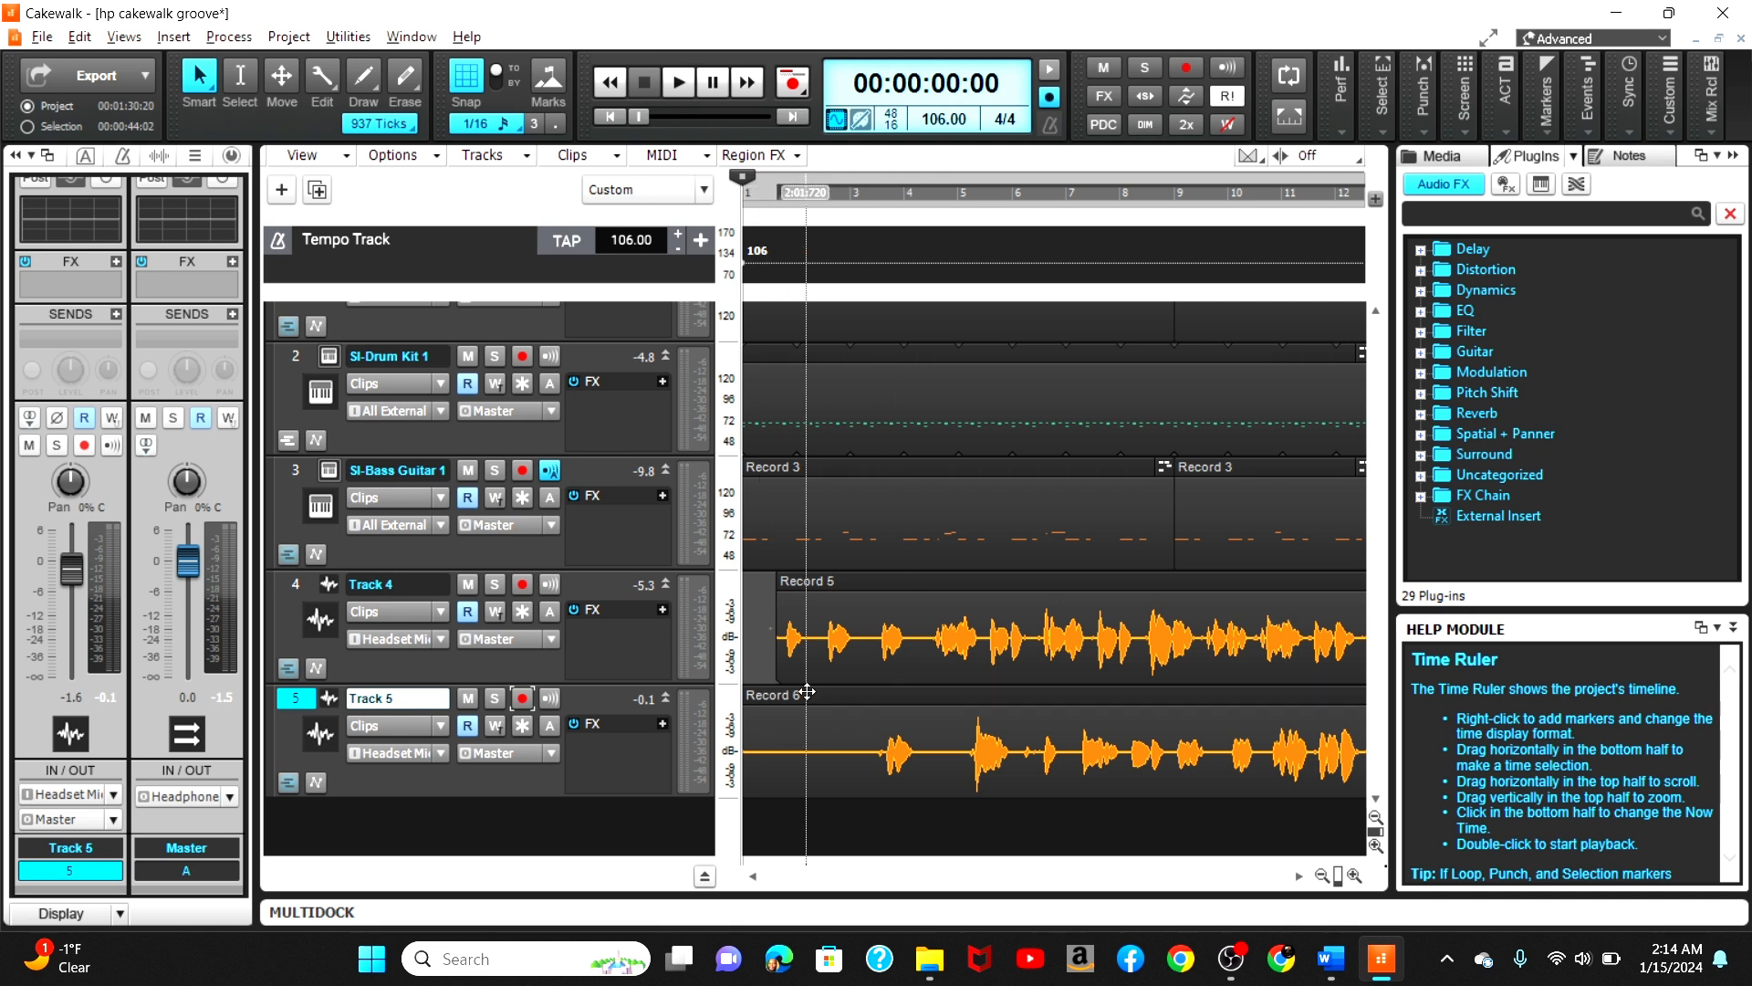
# Step: Move Track 5's new clip later on the 1/16 grid and play it back against Track 4
pyautogui.moveTo(745, 760); pyautogui.dragTo(841, 768)
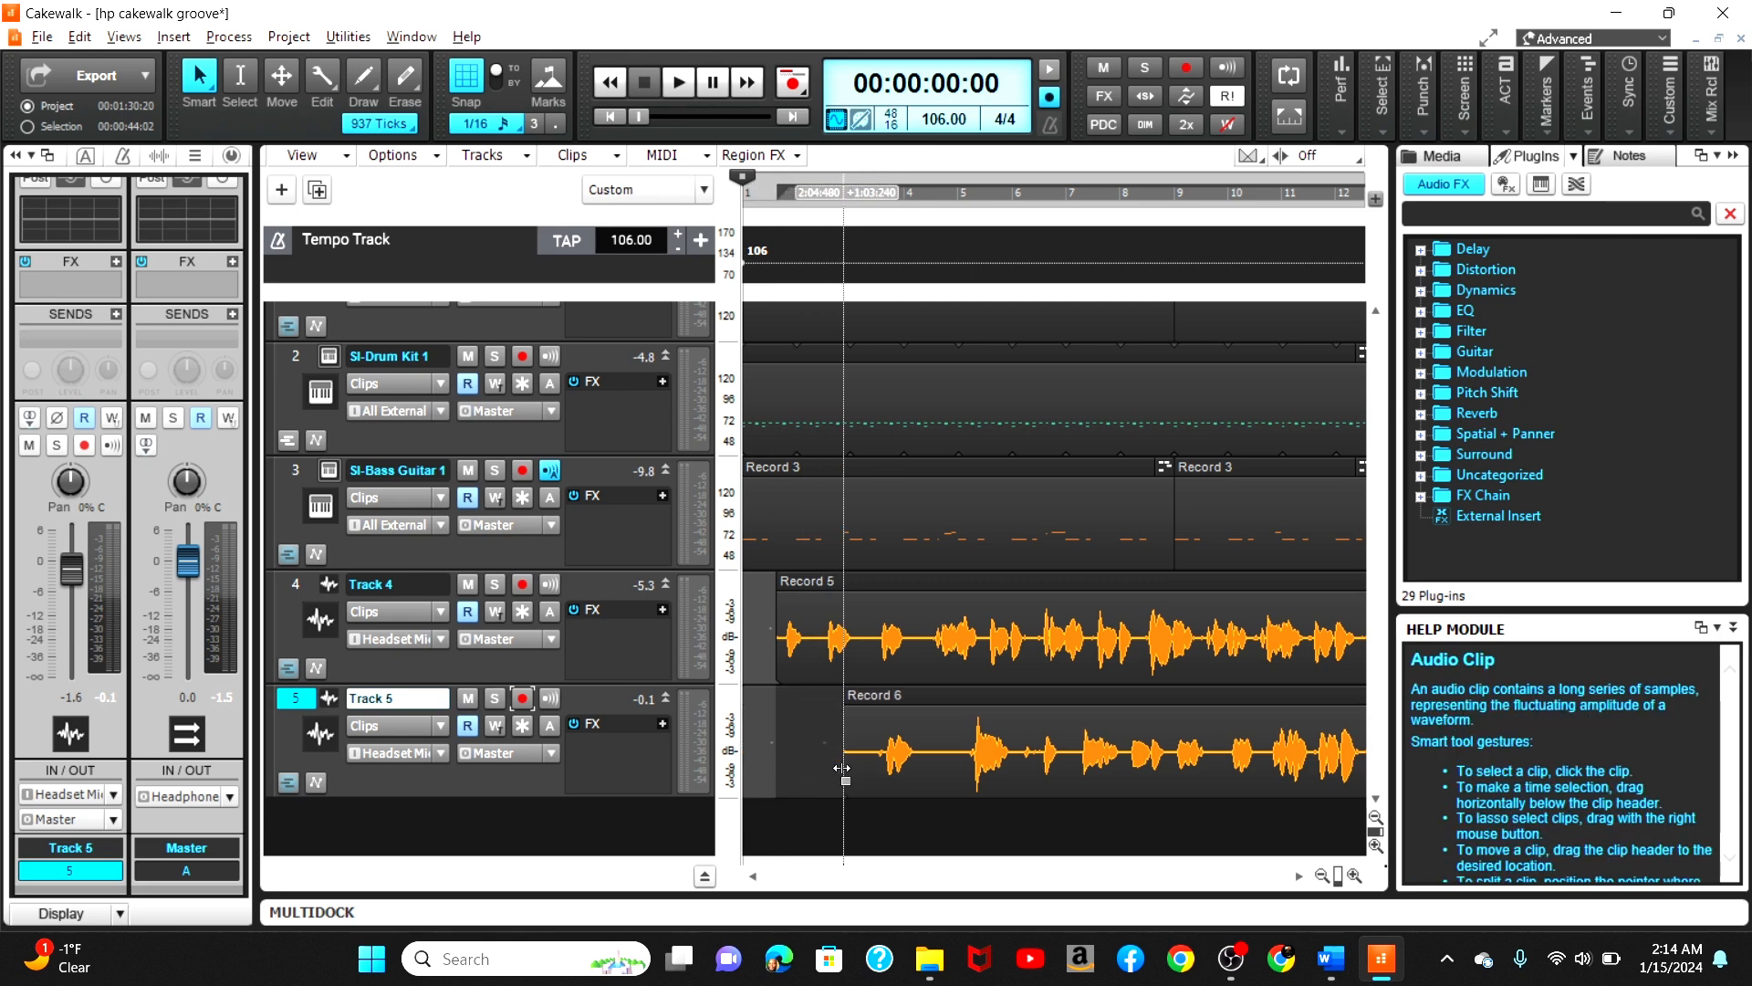
pyautogui.click(919, 698)
pyautogui.moveTo(910, 699); pyautogui.dragTo(899, 699)
pyautogui.doubleClick(765, 193)
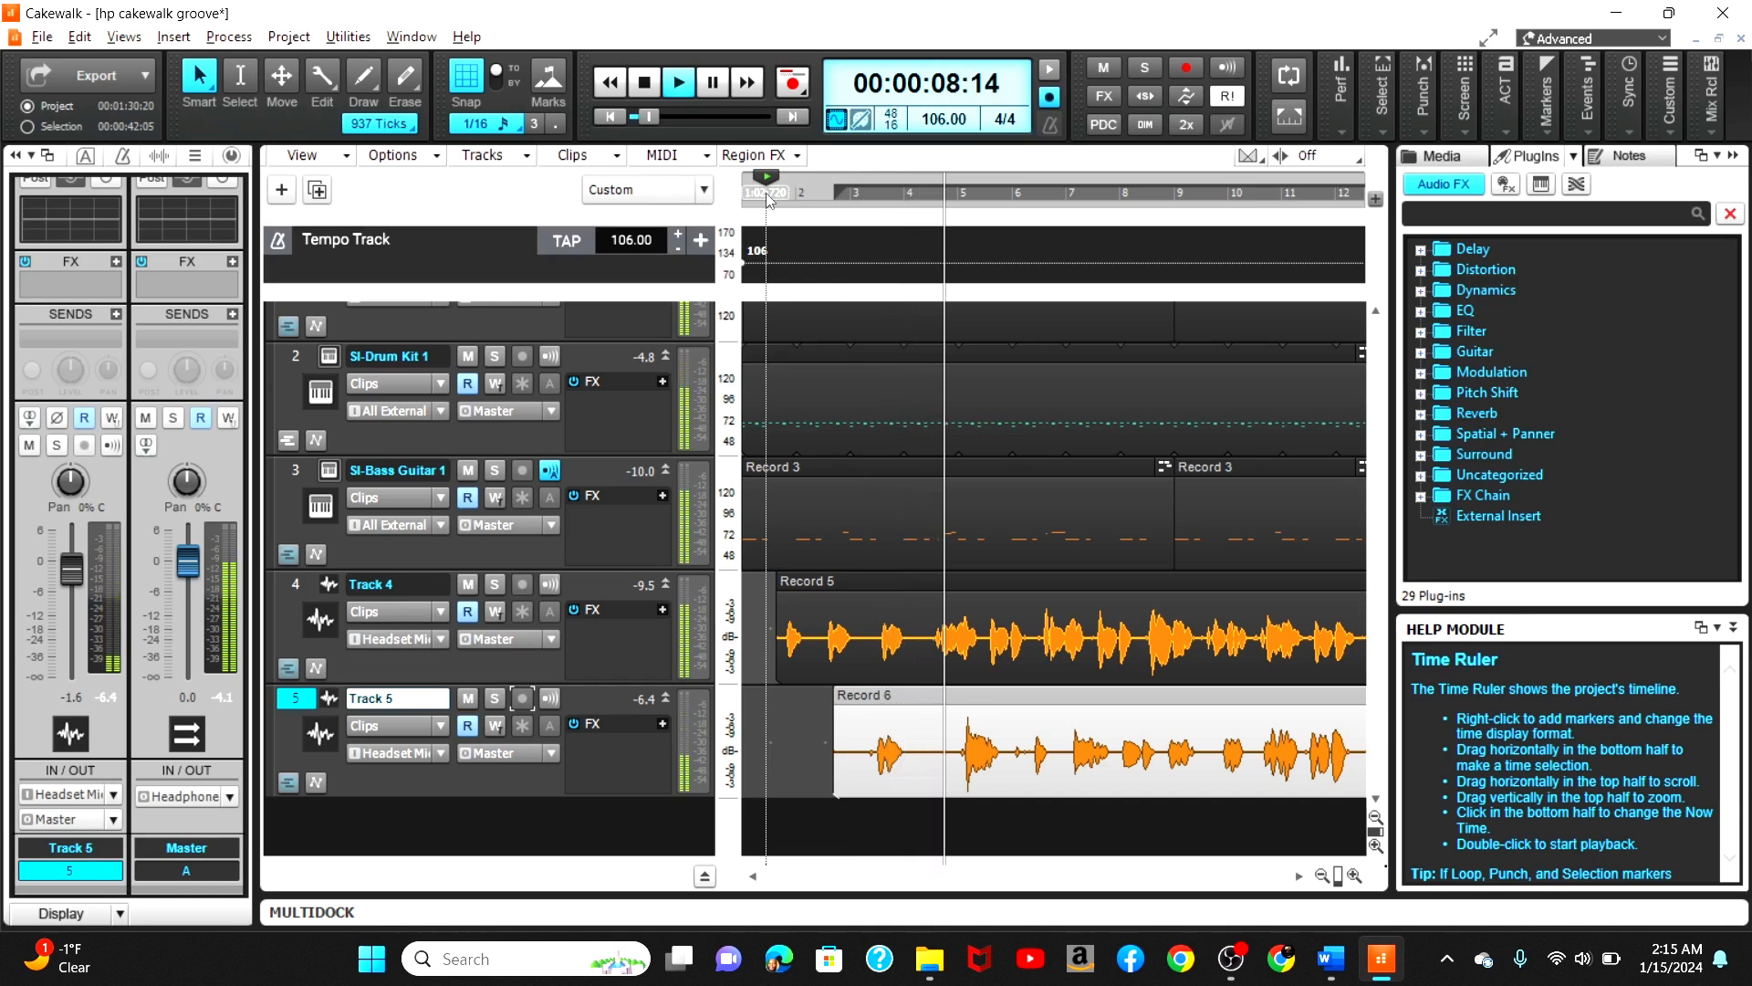
pyautogui.press('space')
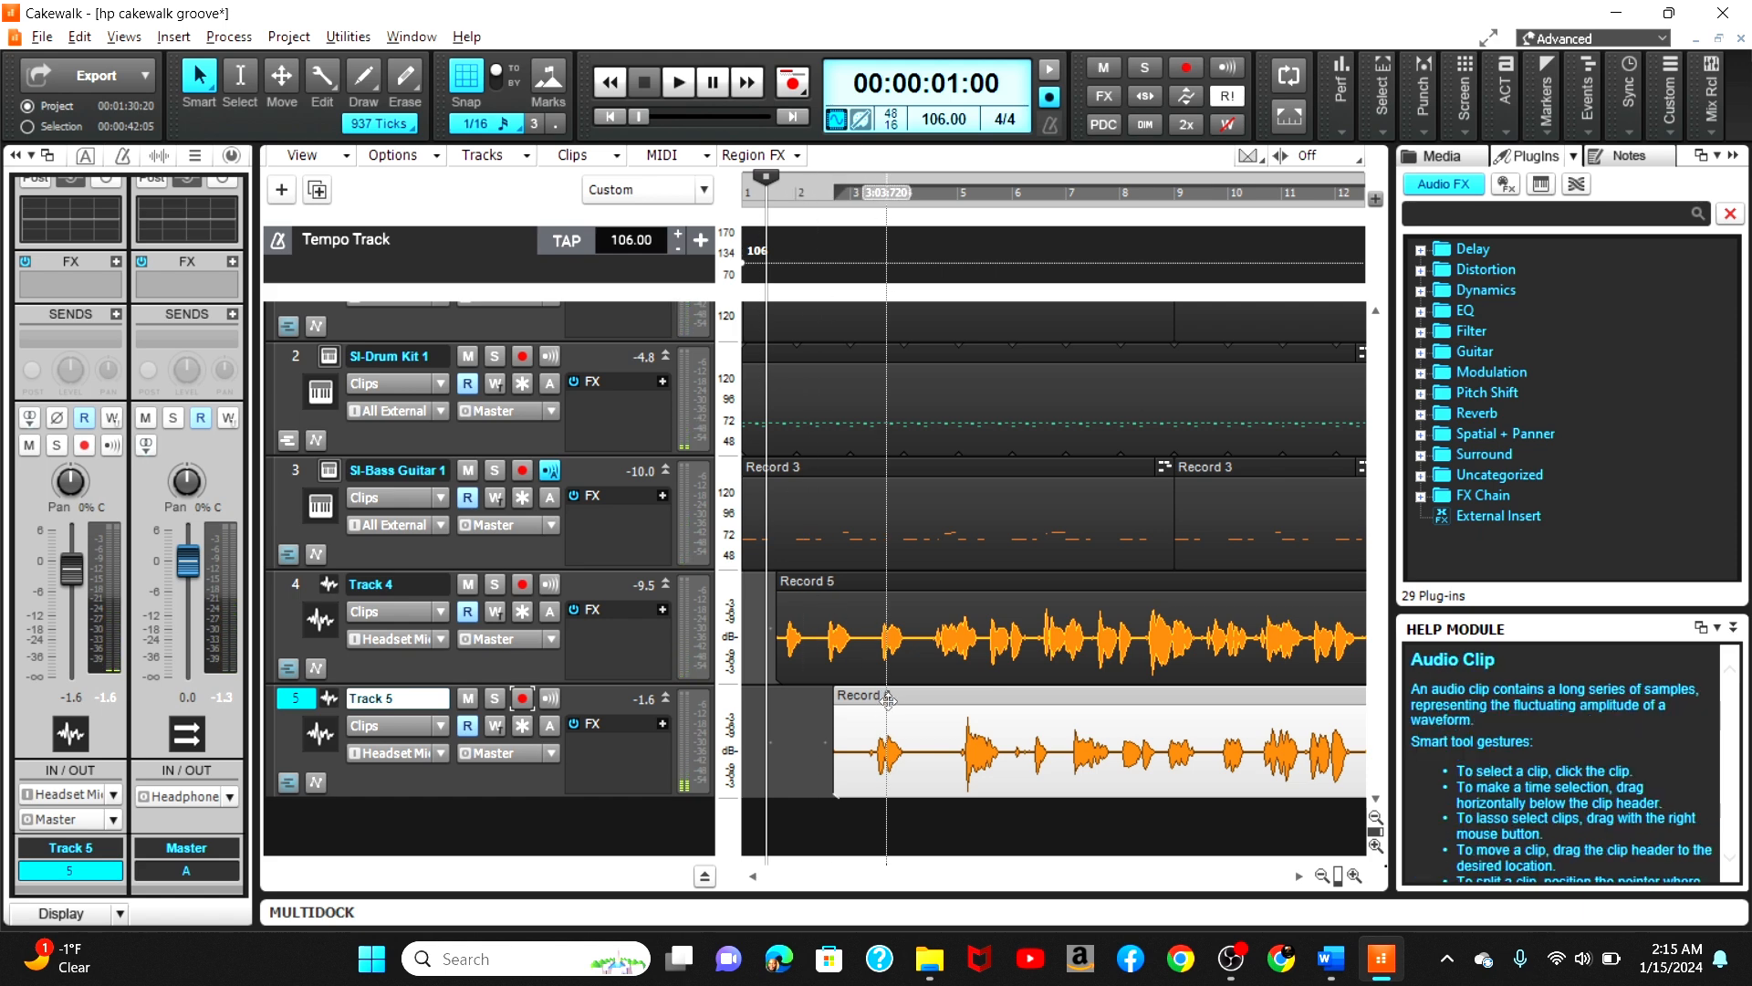
# Step: Shift Track 5's clip earlier on the grid and play the project again
pyautogui.moveTo(891, 694); pyautogui.dragTo(842, 694)
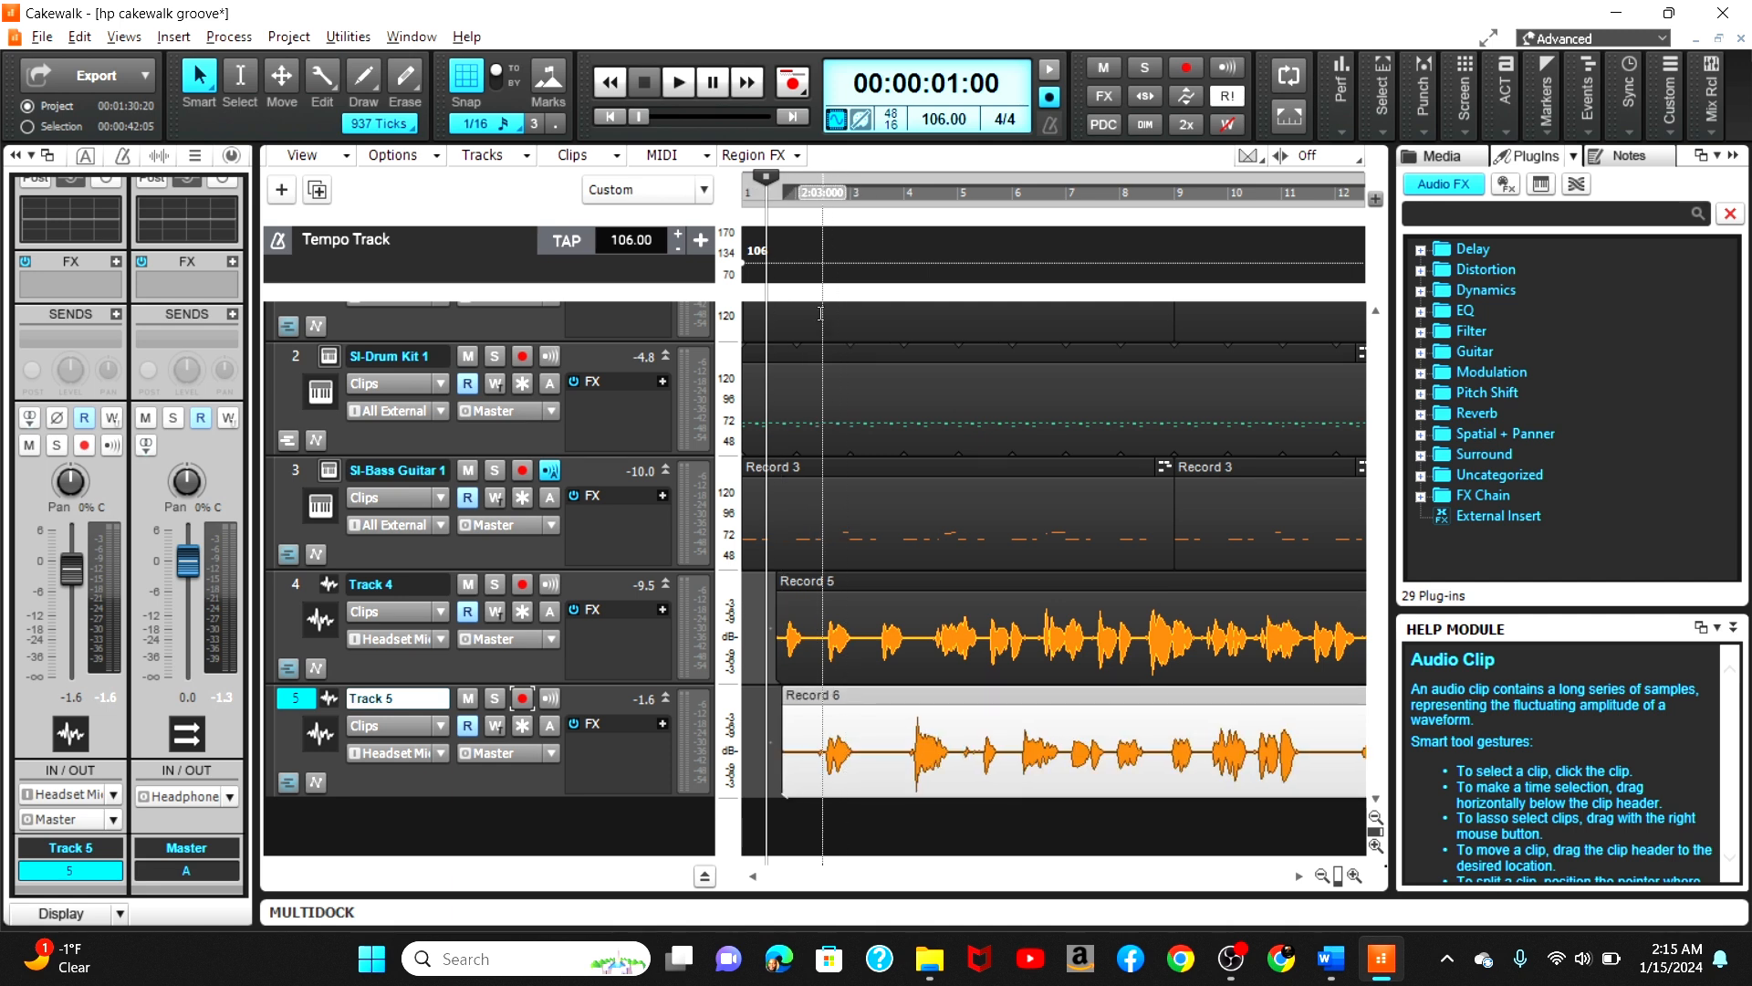
pyautogui.press('space')
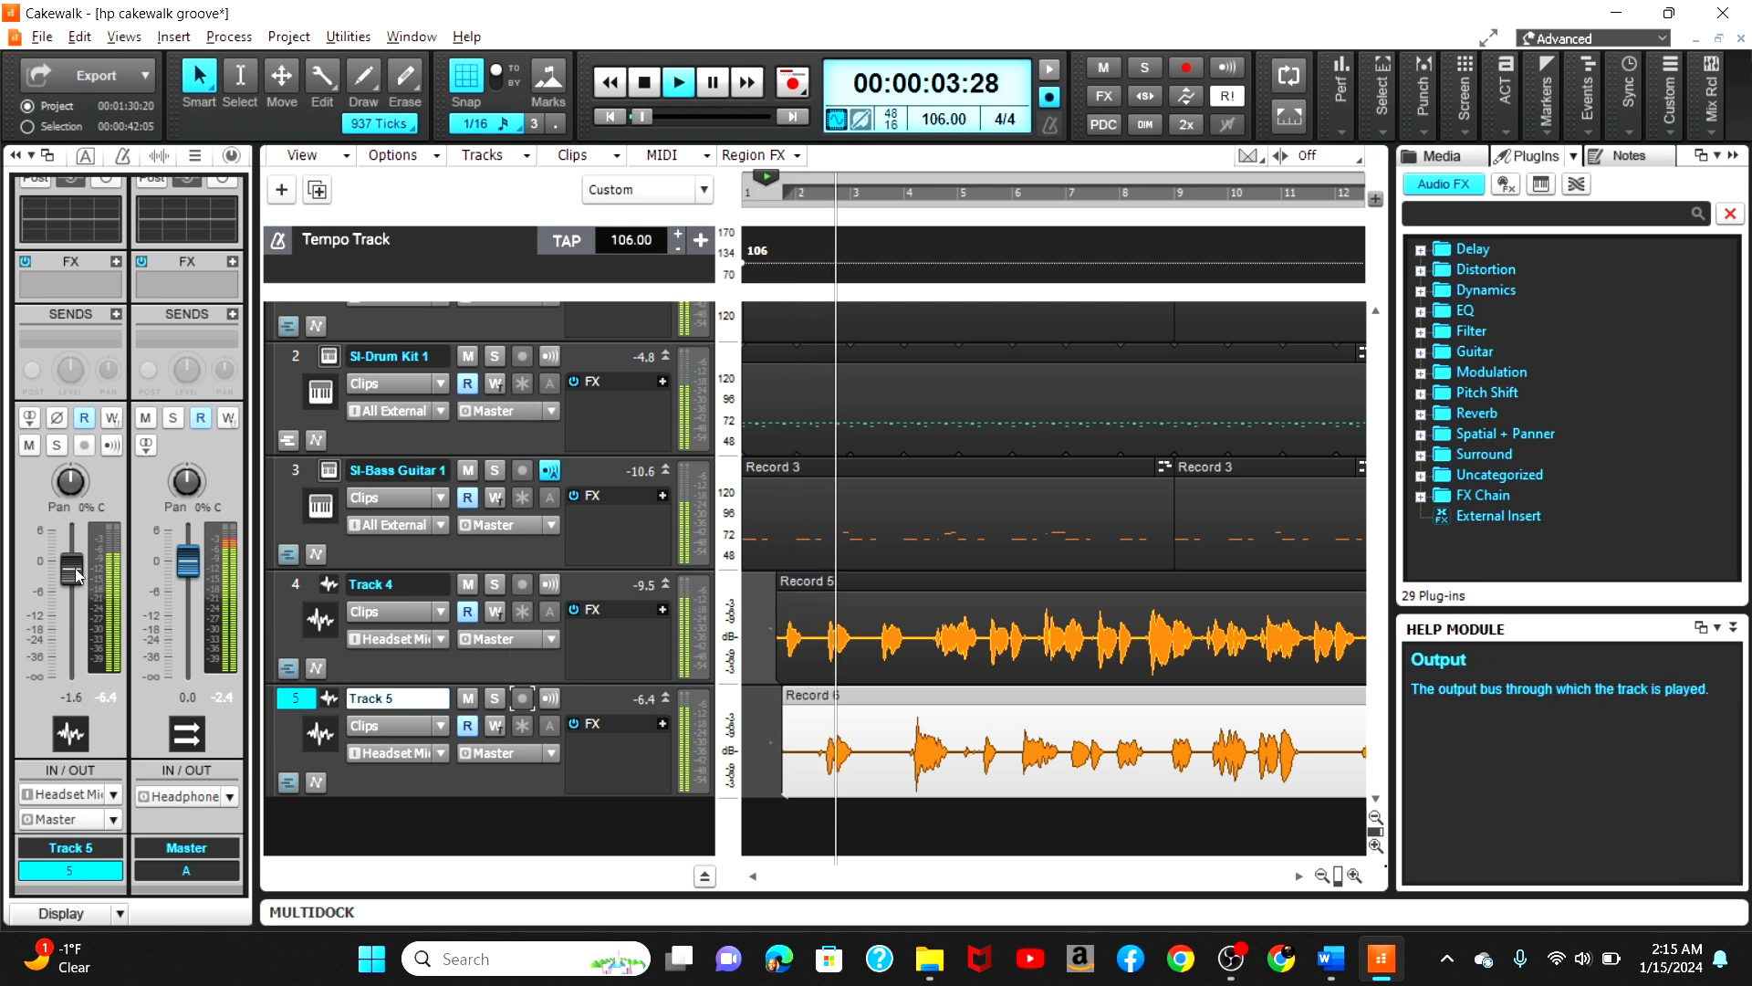
# Step: Lower Track 5's volume fader to about -4.3 dB and stop playback
pyautogui.moveTo(71, 570); pyautogui.dragTo(71, 583)
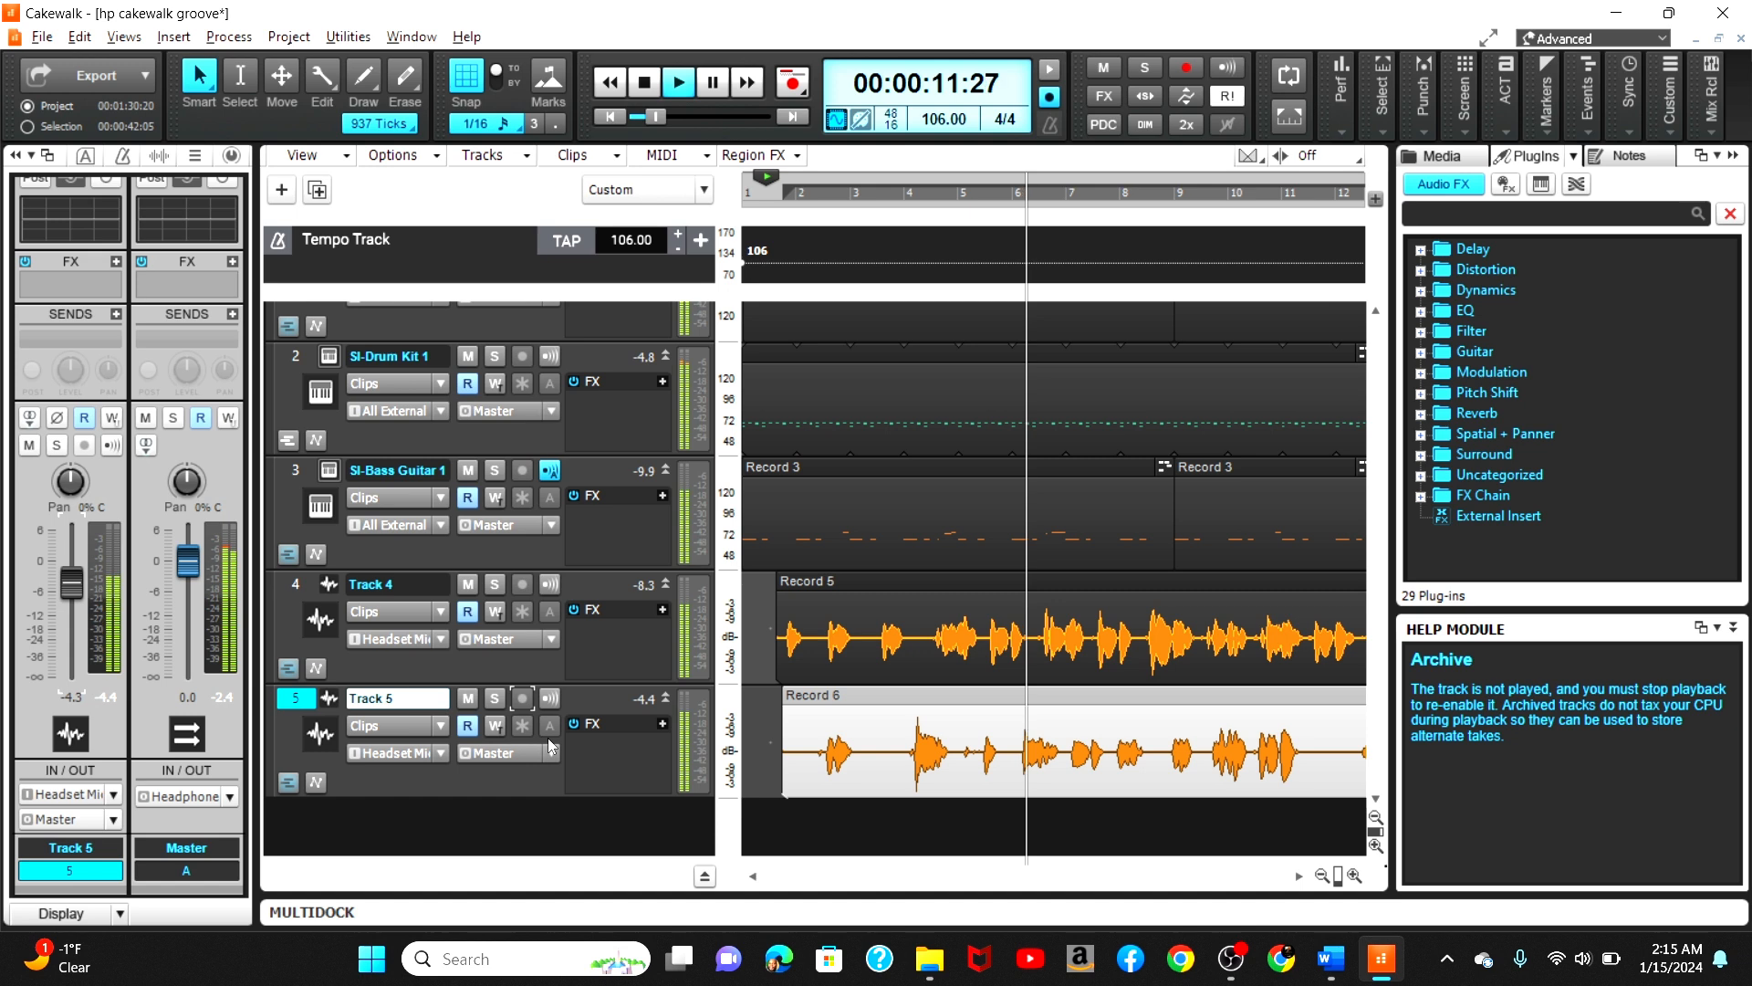
pyautogui.click(645, 85)
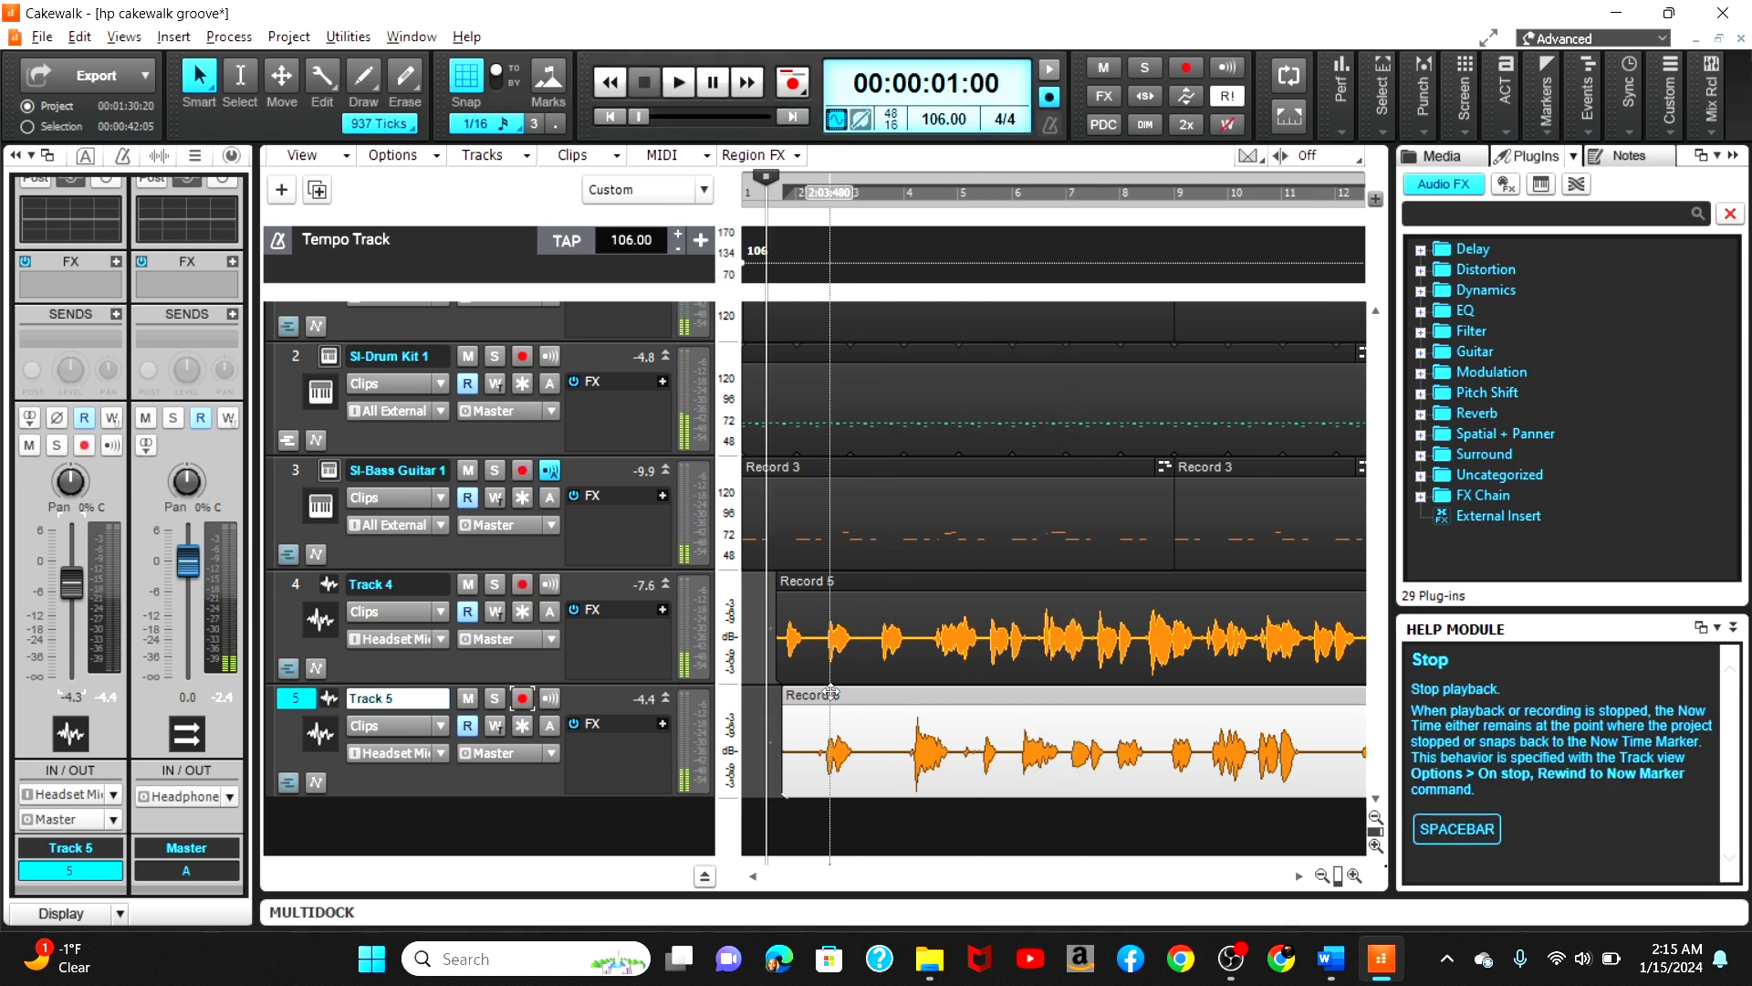
# Step: Move Track 5's clip later again and play back from its start to check timing
pyautogui.moveTo(832, 699); pyautogui.dragTo(893, 709)
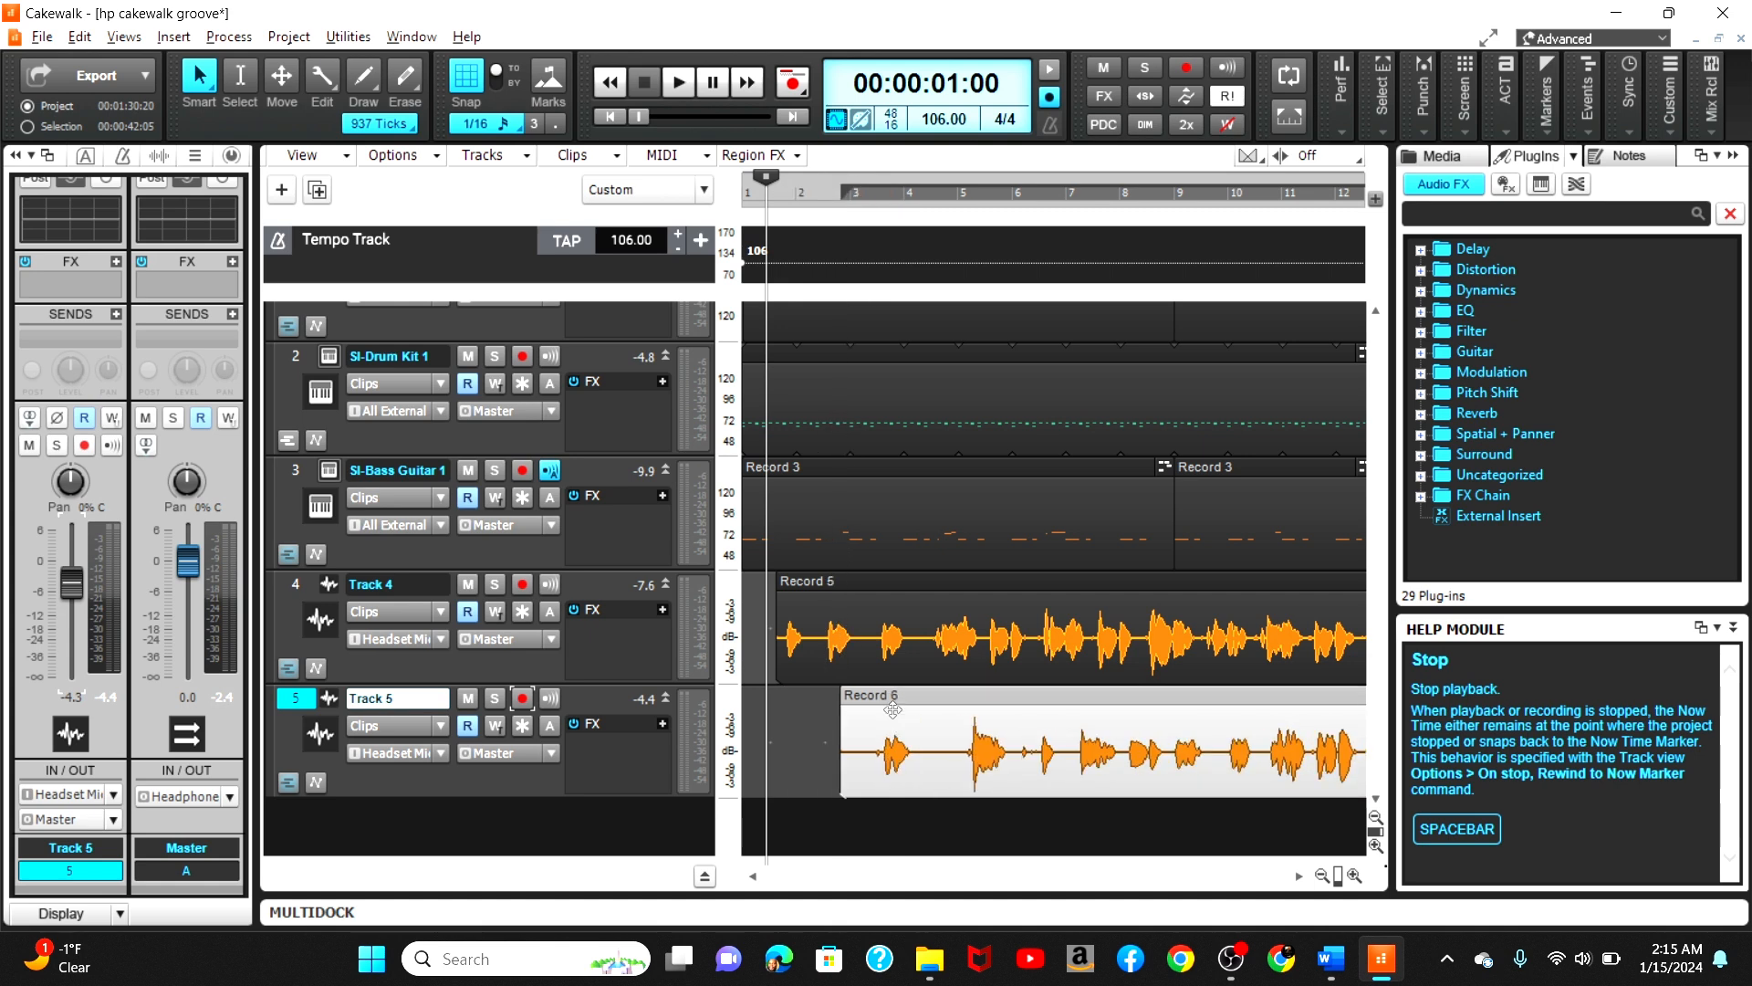
pyautogui.doubleClick(830, 200)
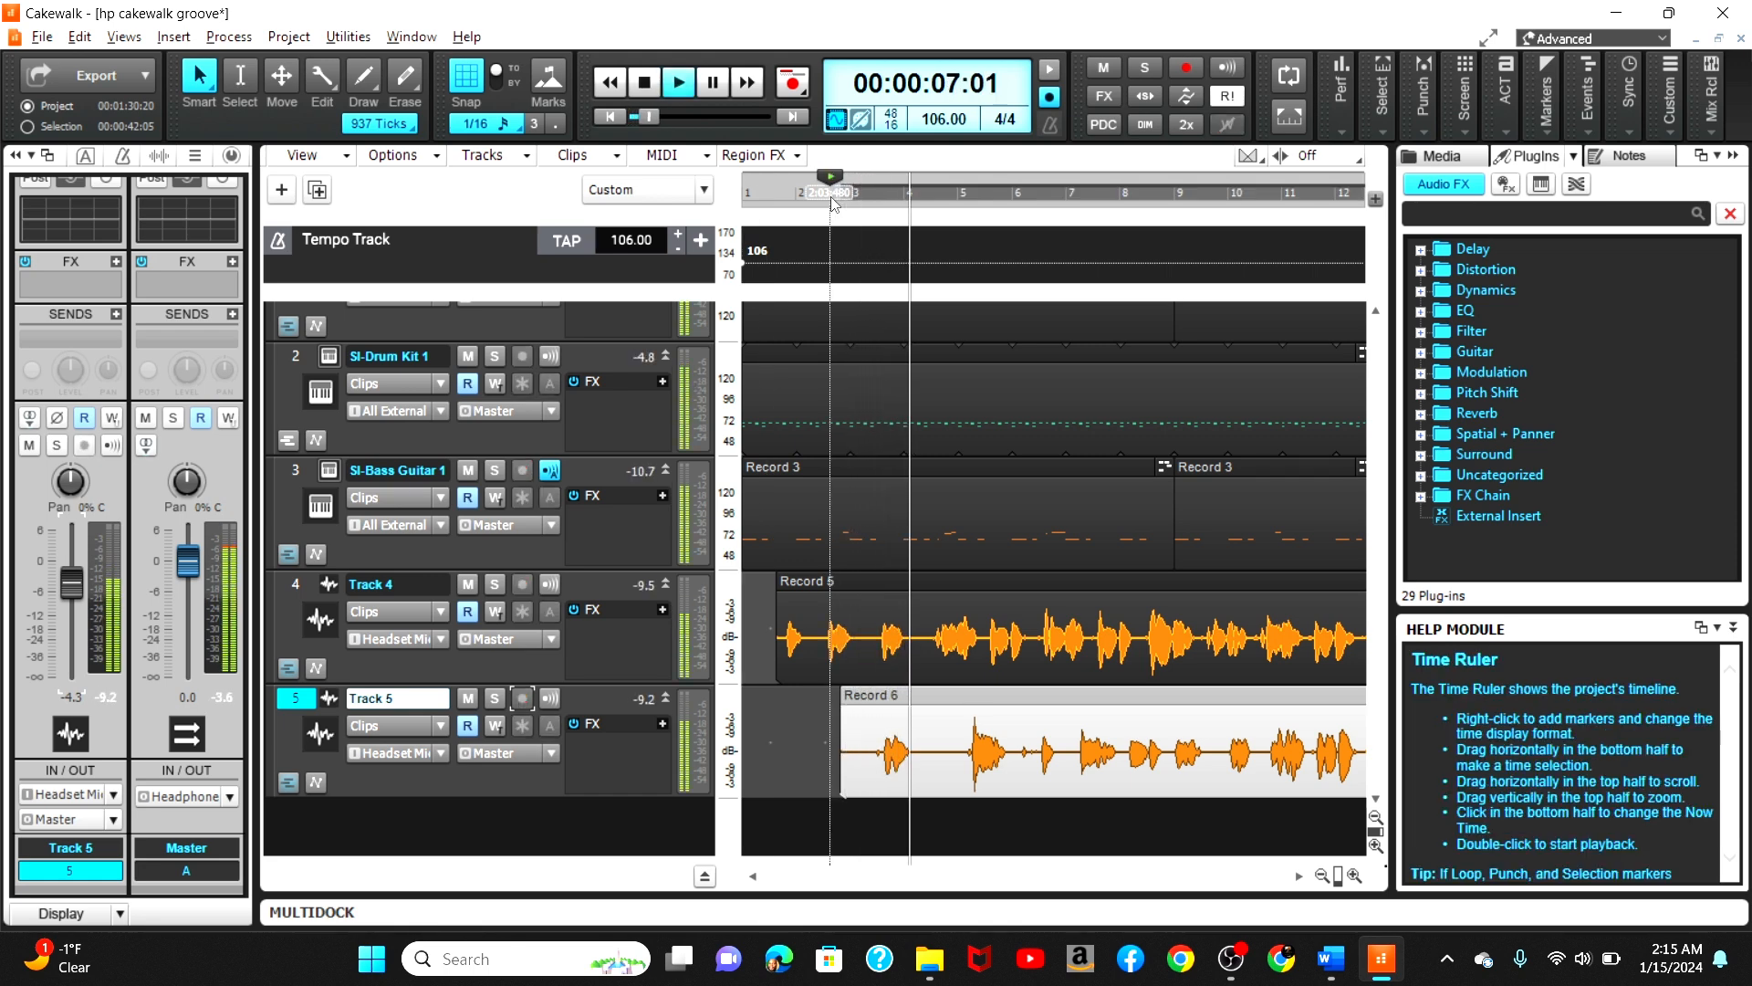
pyautogui.press('space')
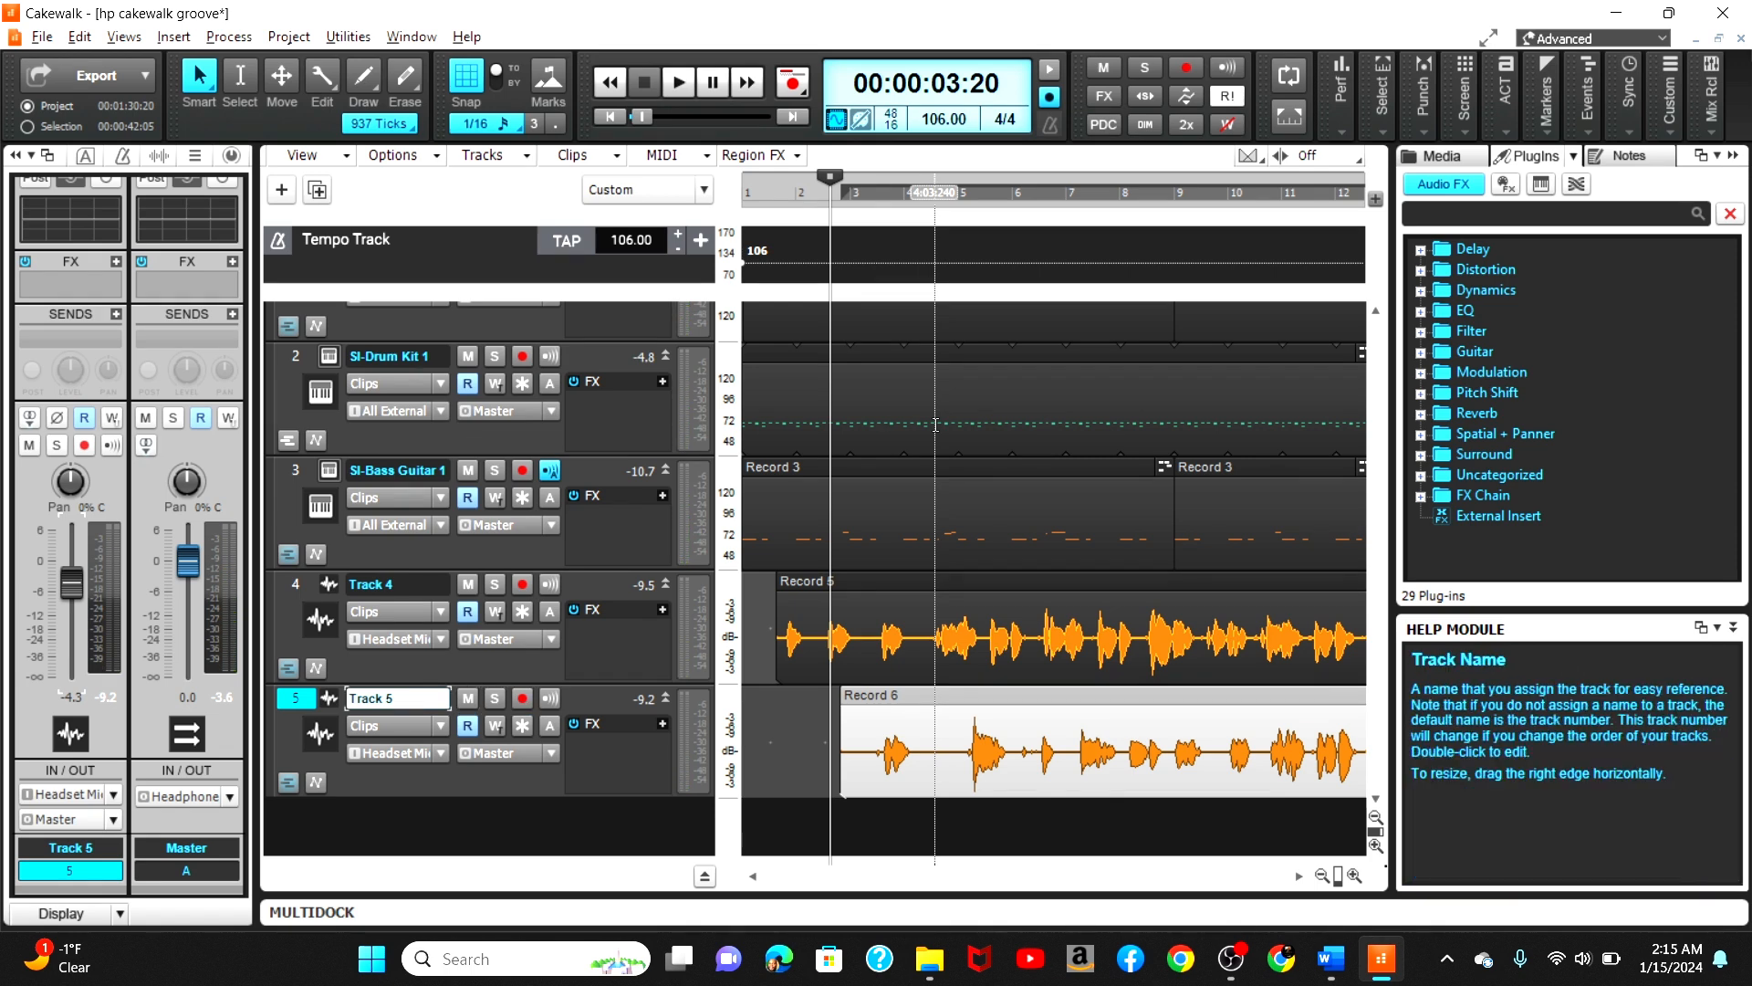
pyautogui.rightClick(1009, 703)
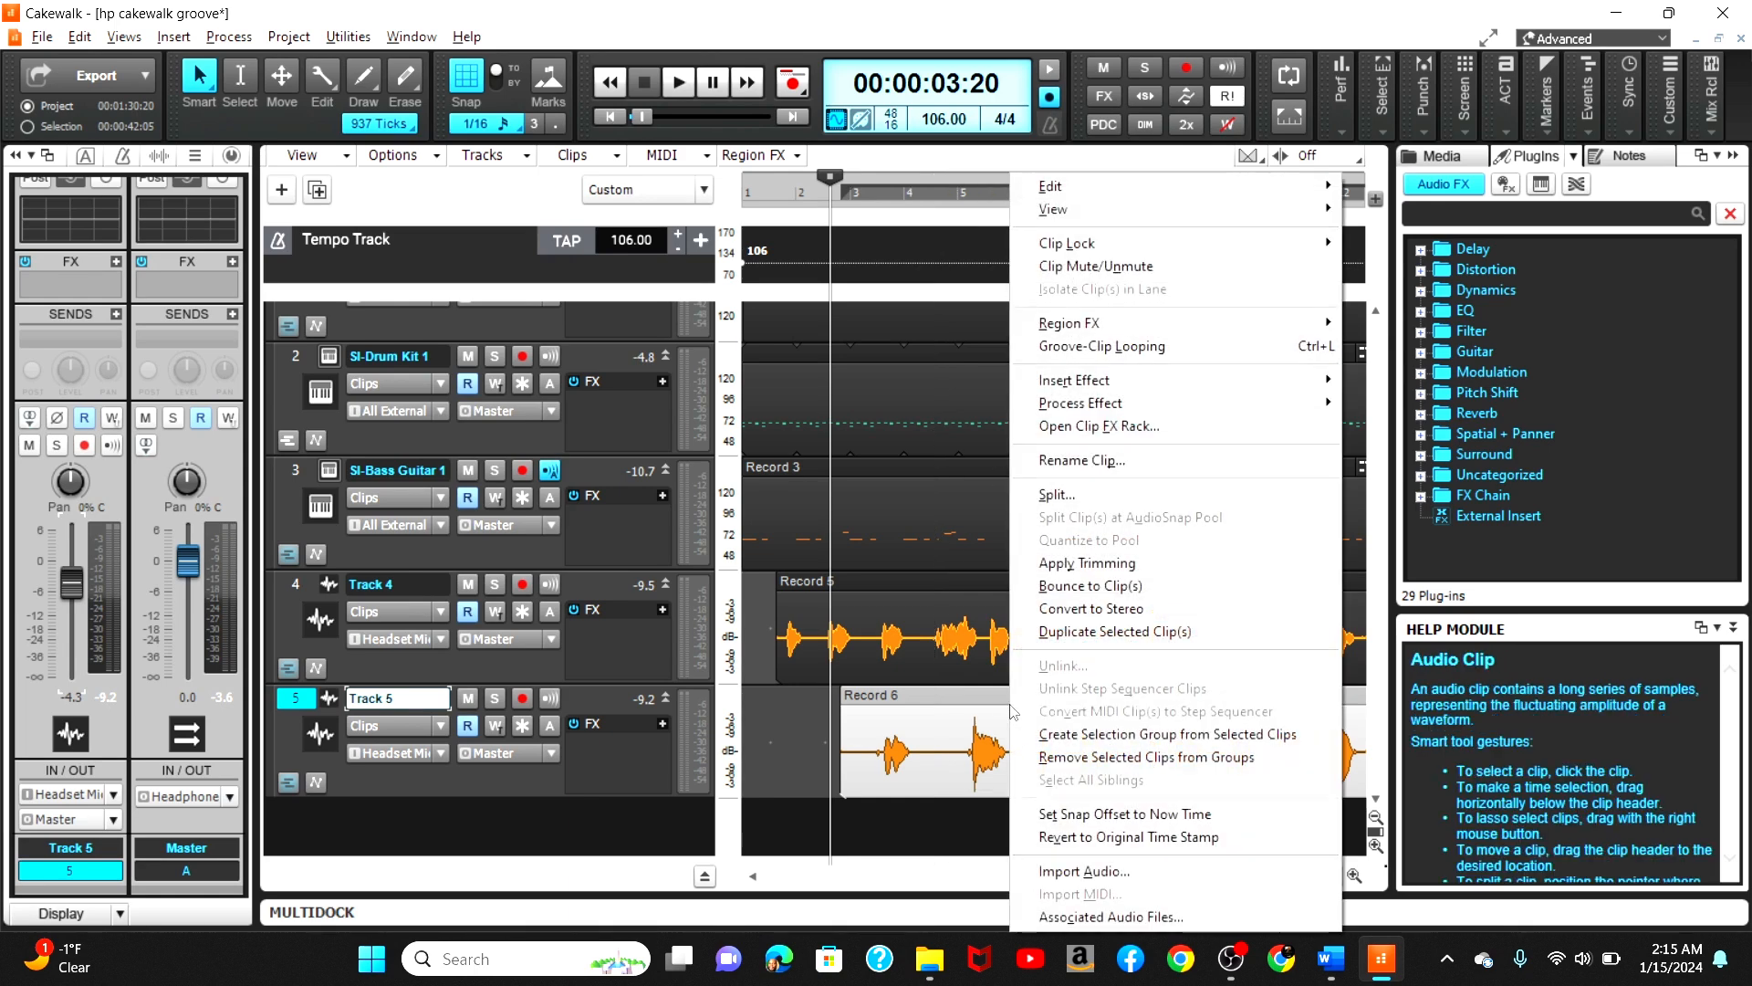
pyautogui.click(953, 692)
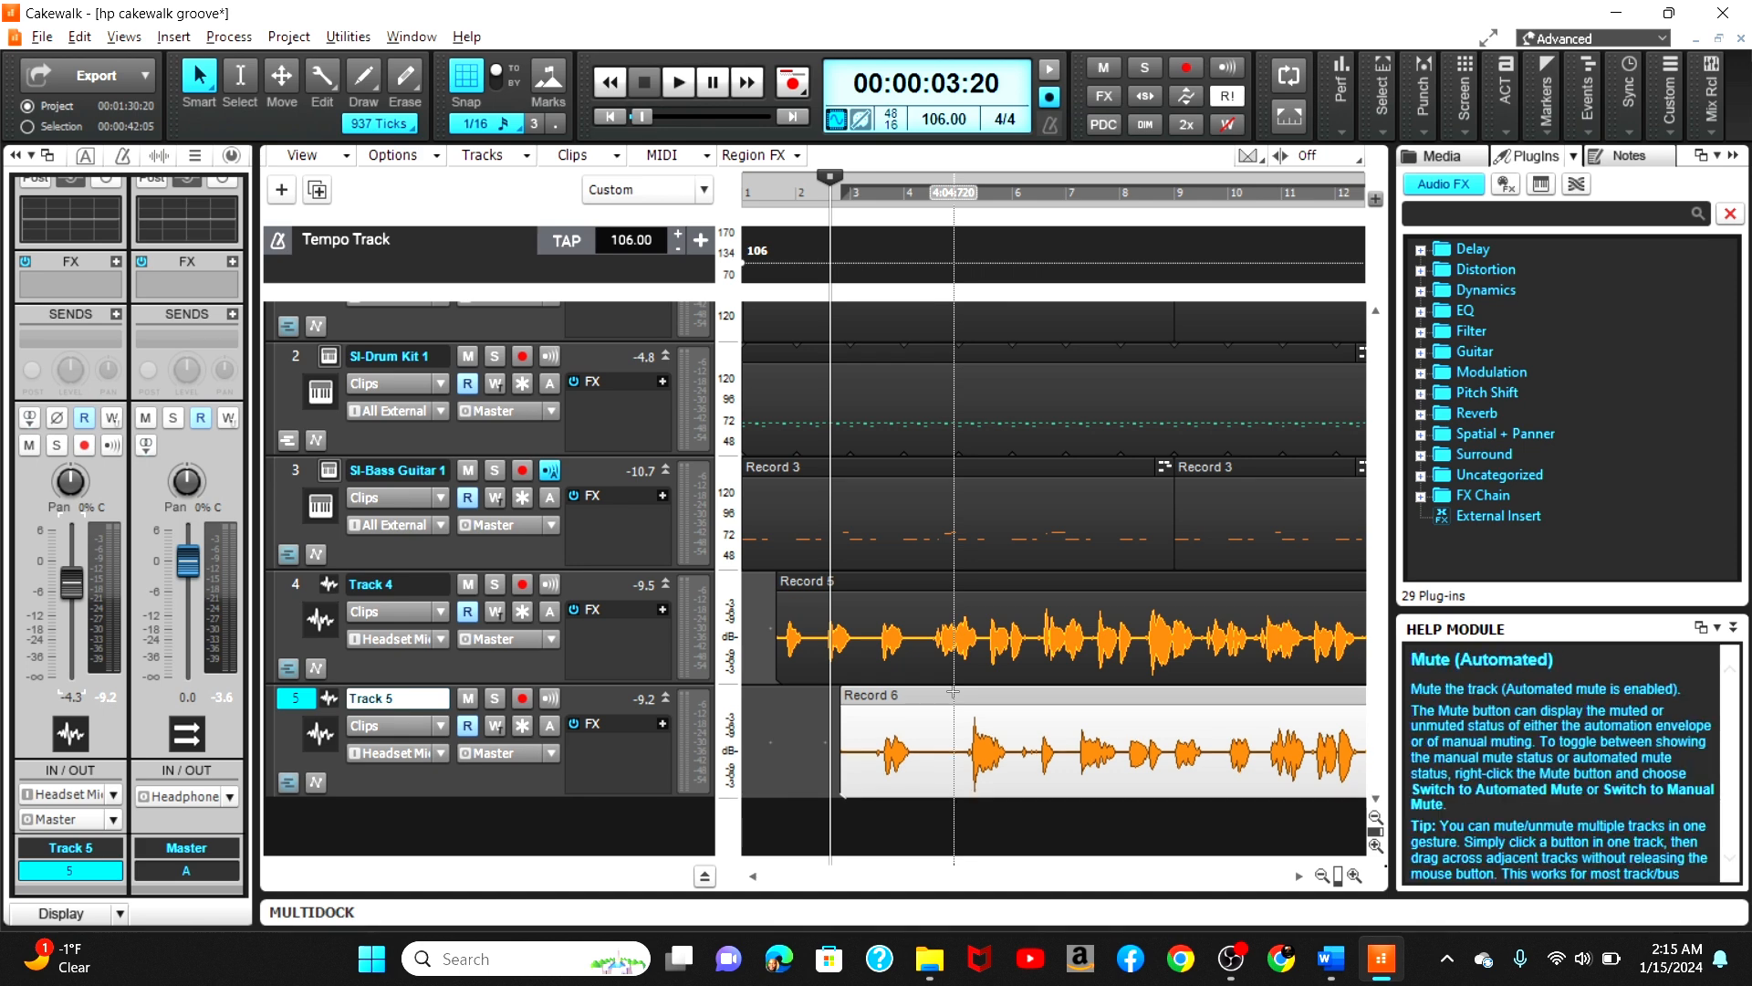
pyautogui.click(508, 638)
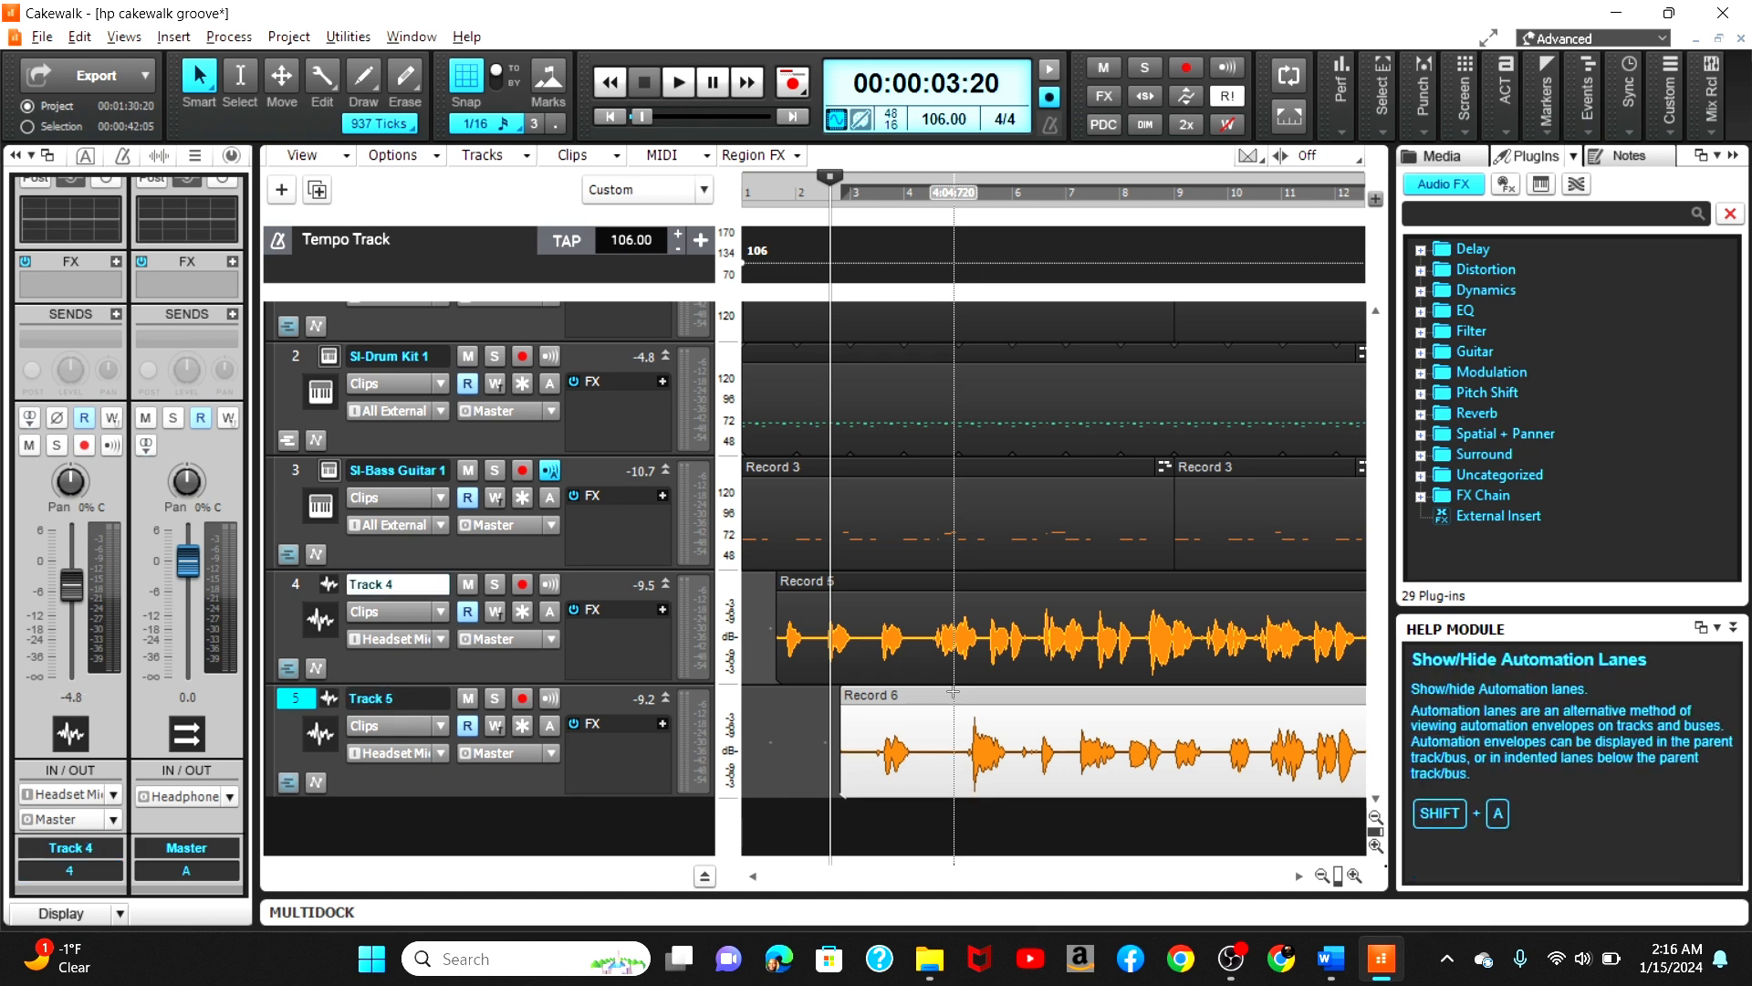
pyautogui.click(410, 775)
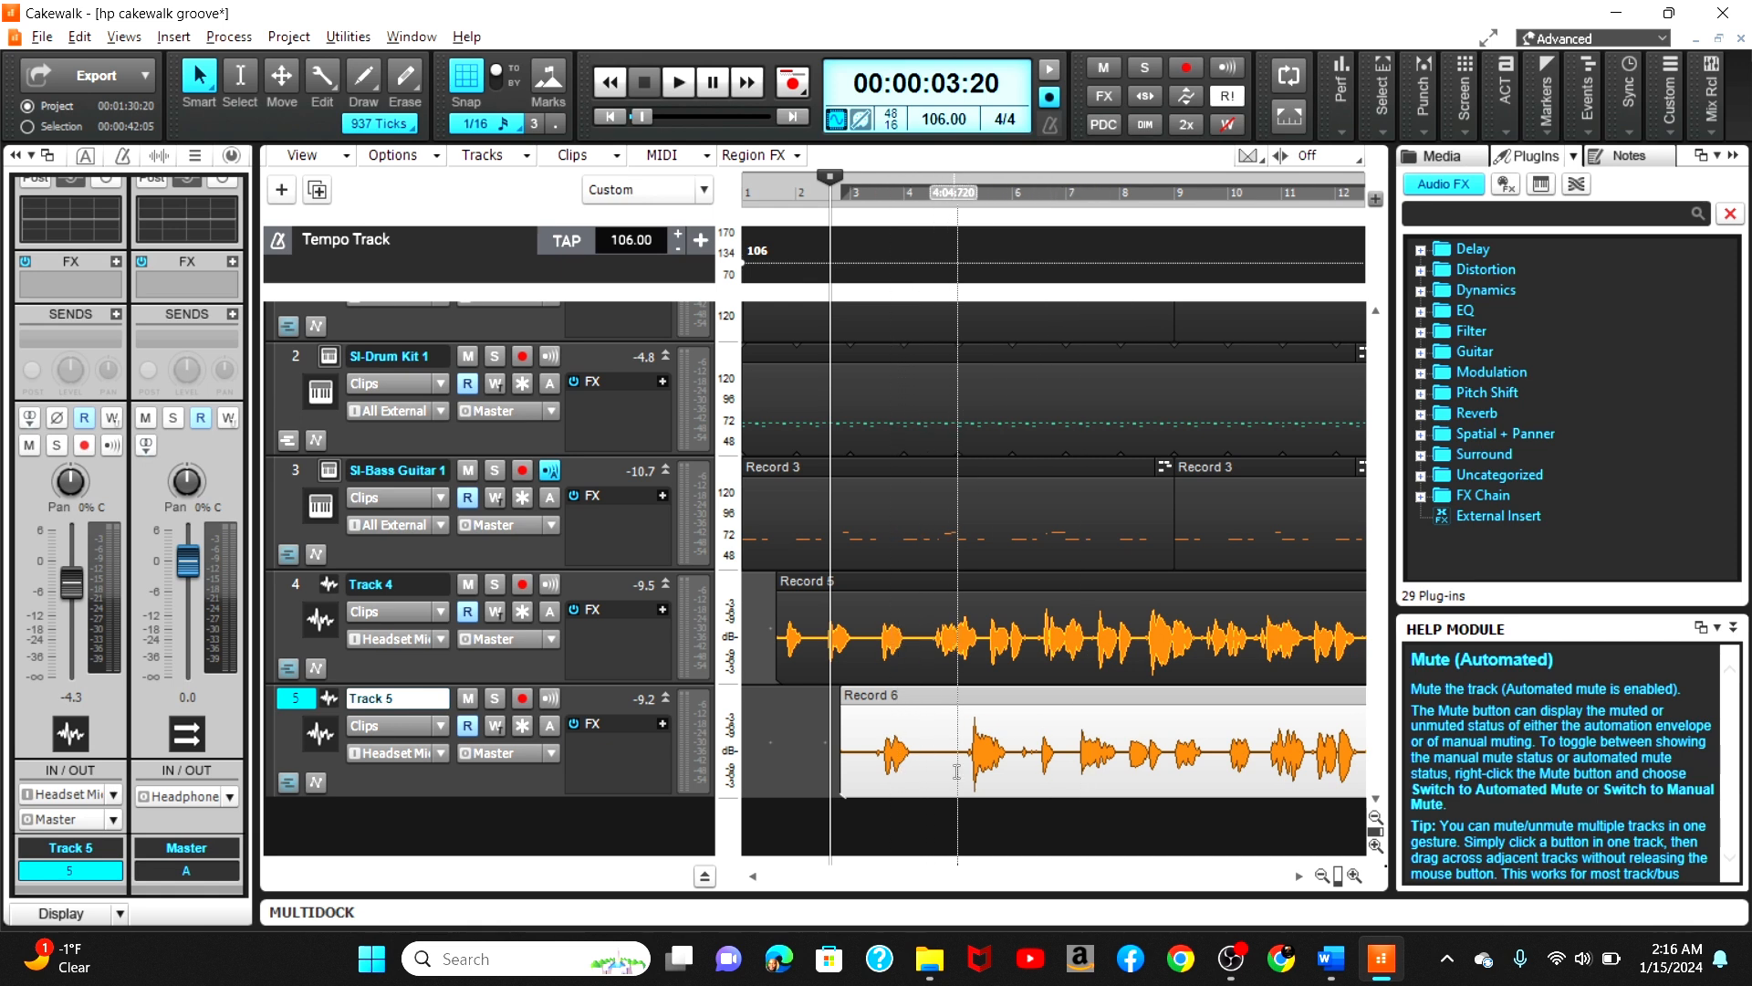
# Step: Turn off snapping, zoom in, and nudge Track 5's clip slightly earlier
pyautogui.click(884, 696)
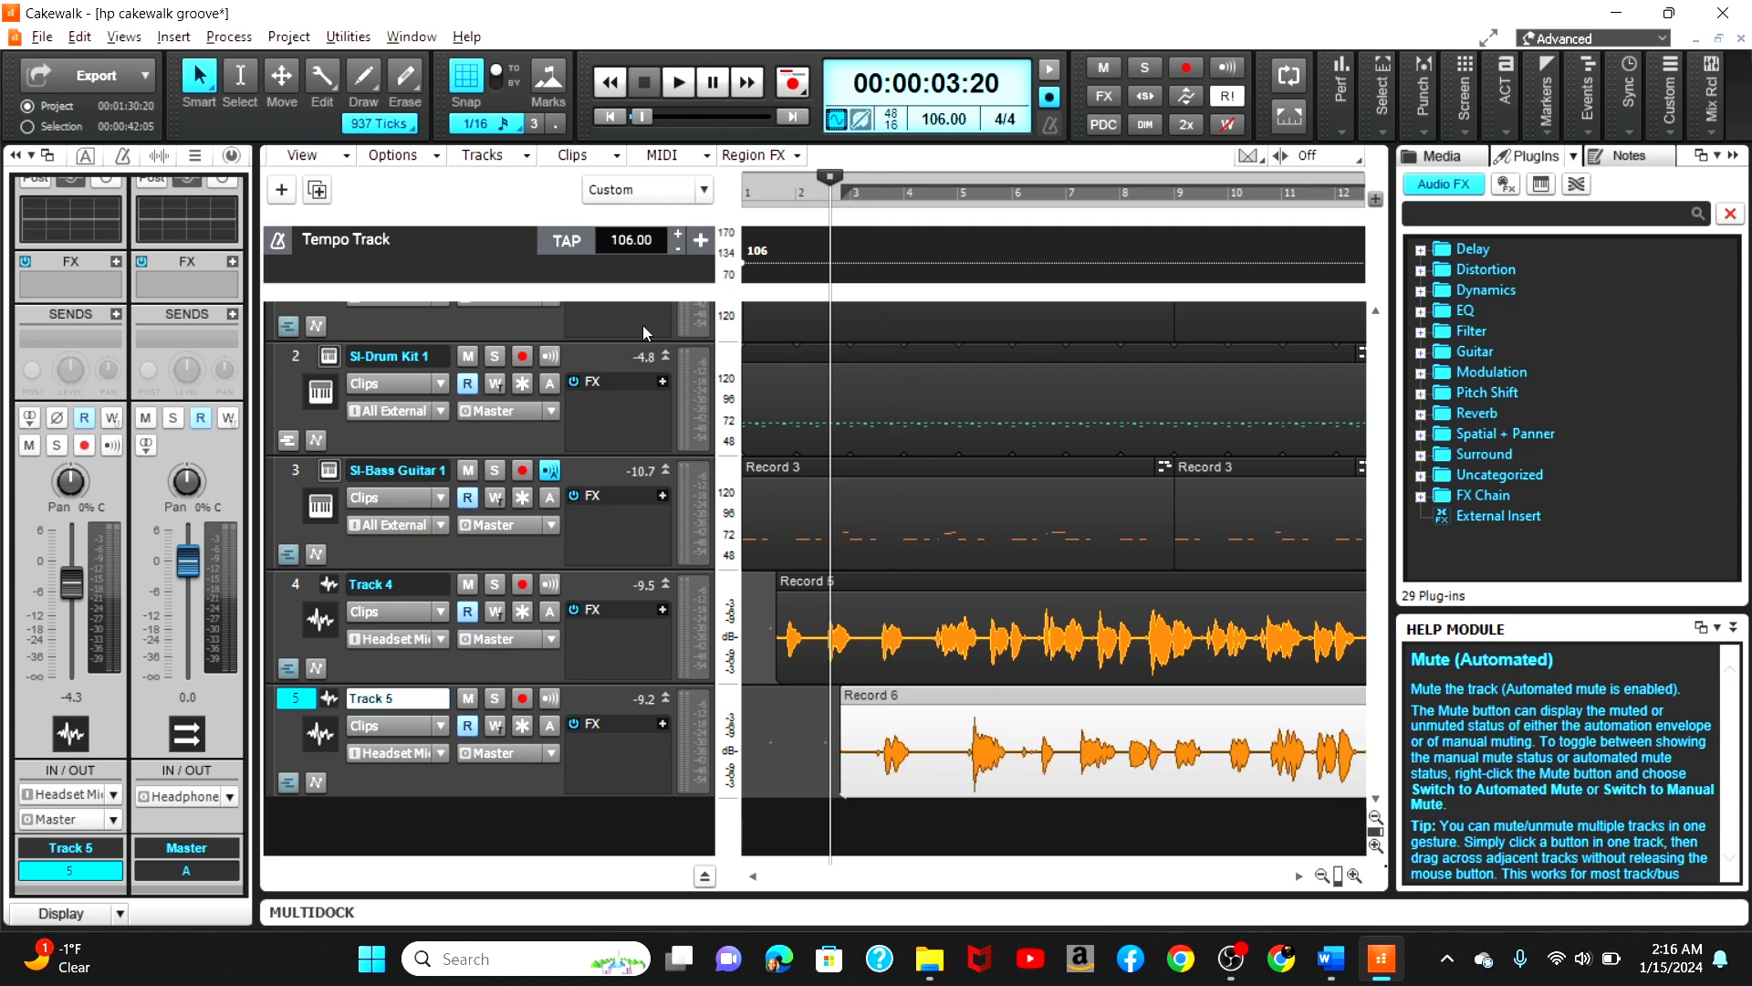
pyautogui.click(470, 90)
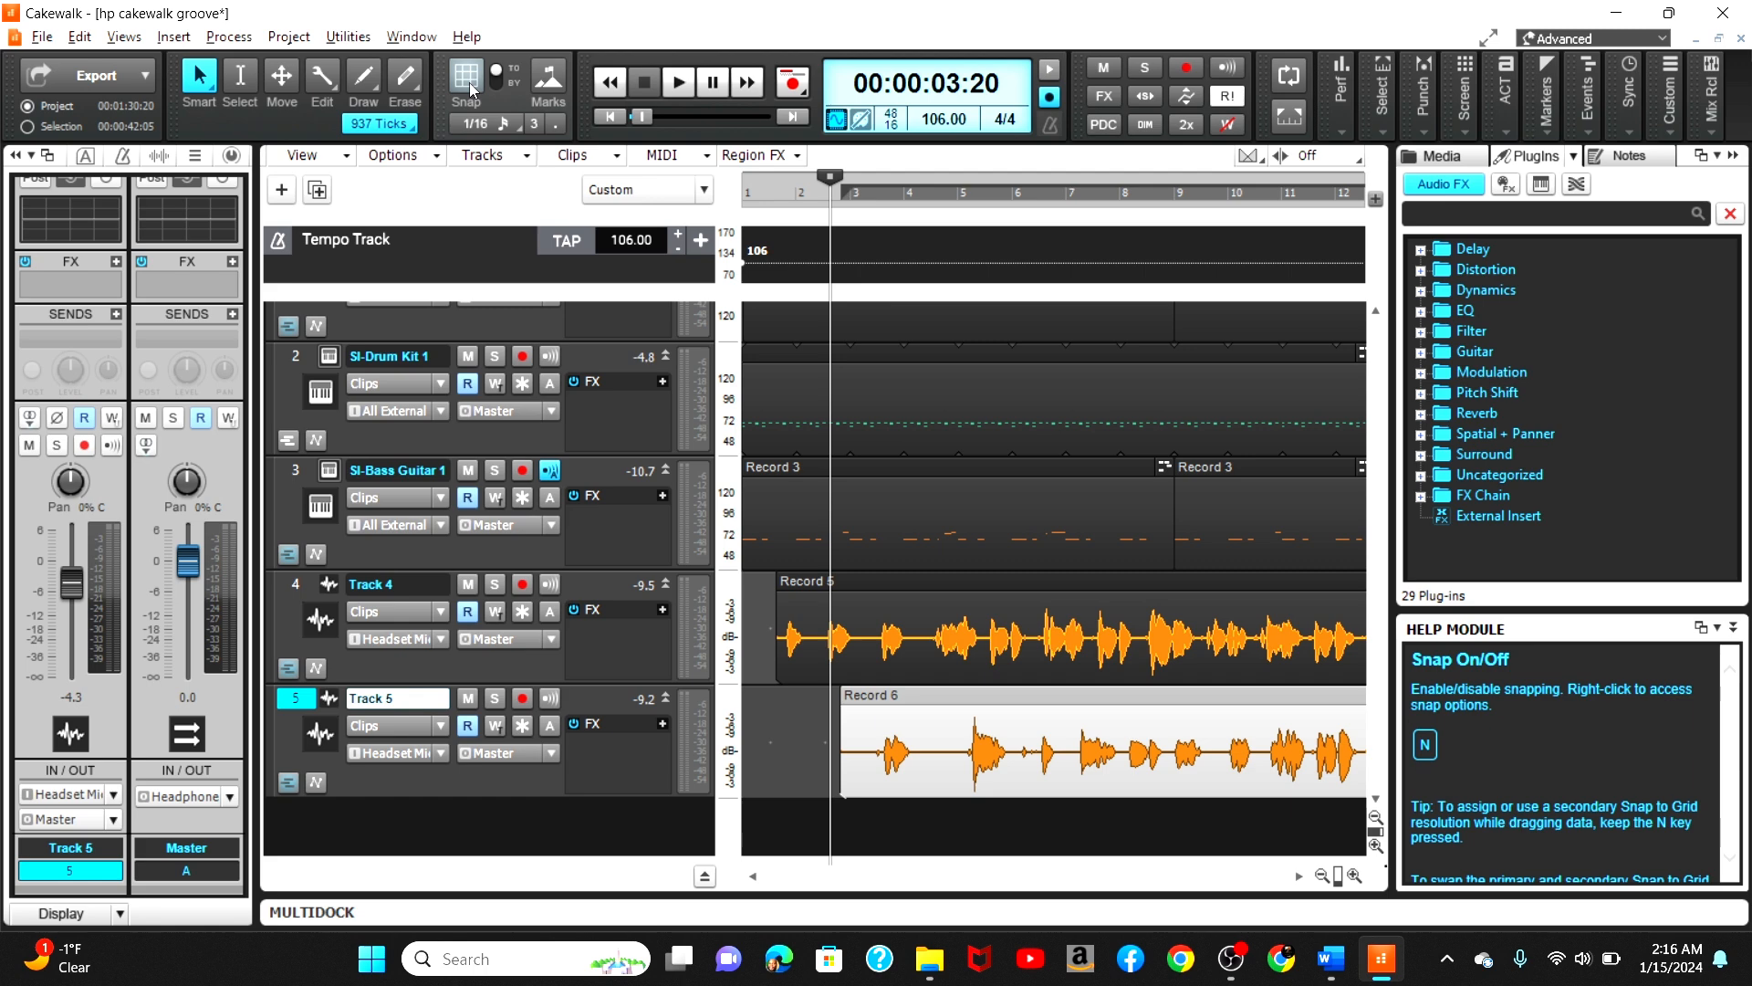
pyautogui.click(1354, 876)
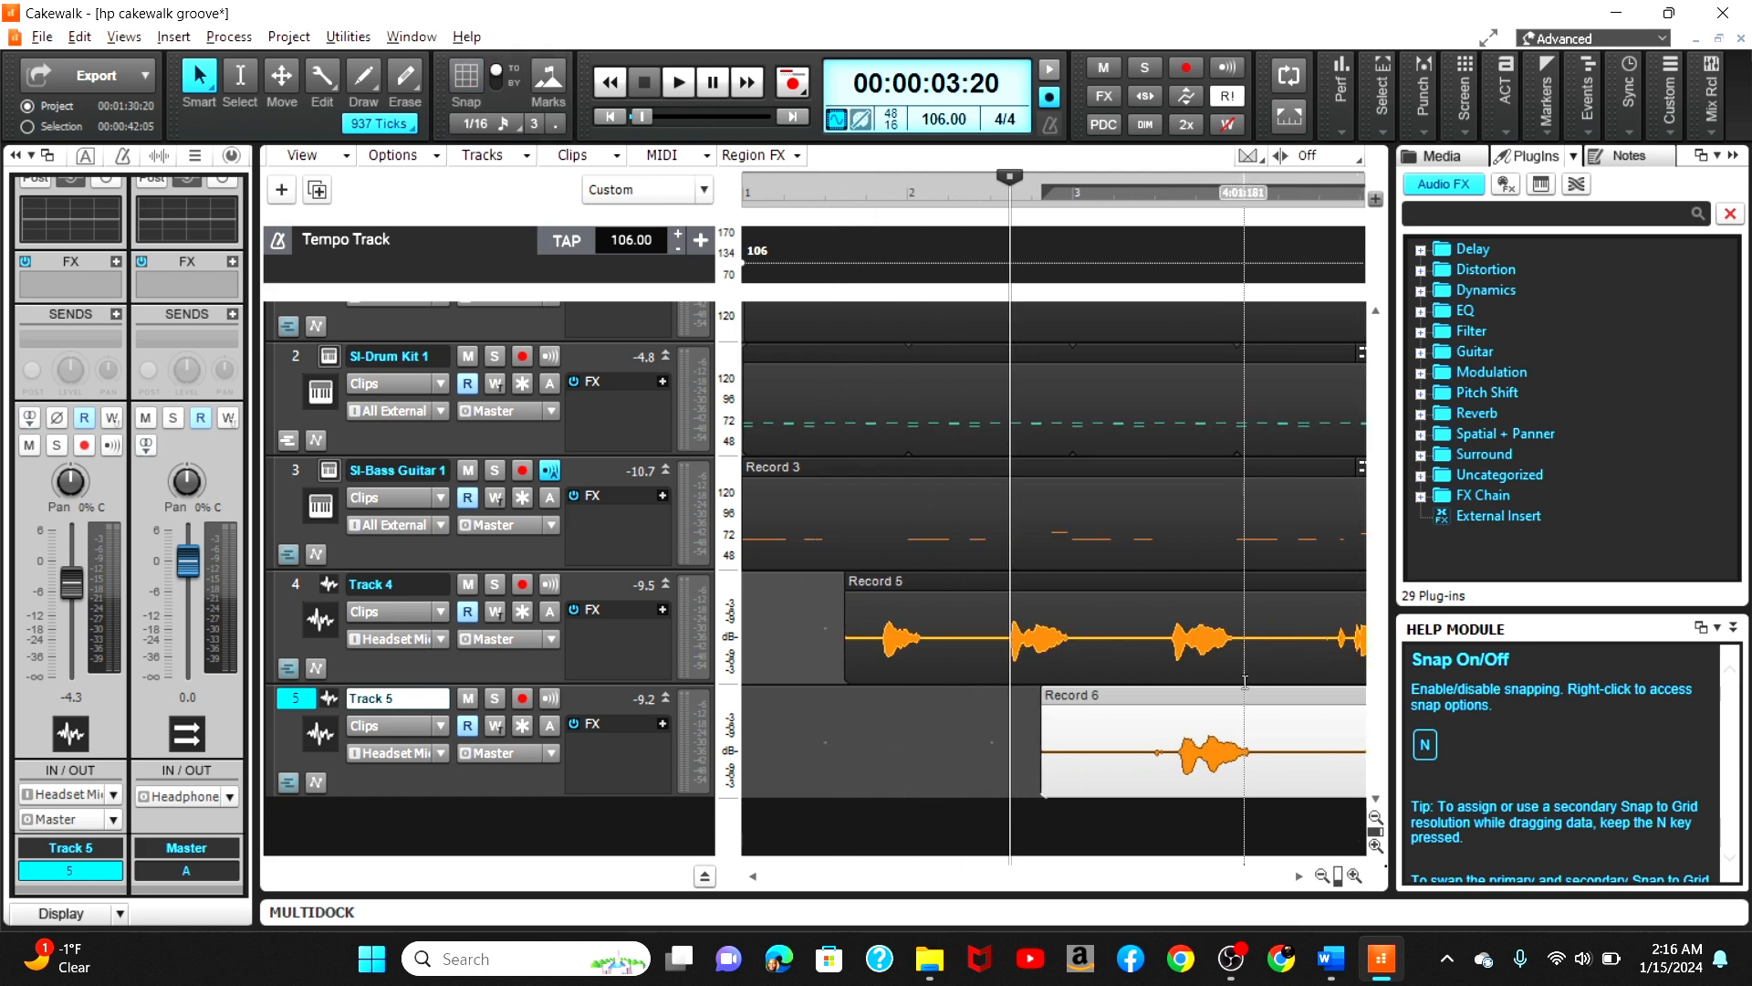
pyautogui.moveTo(1266, 696); pyautogui.dragTo(1259, 698)
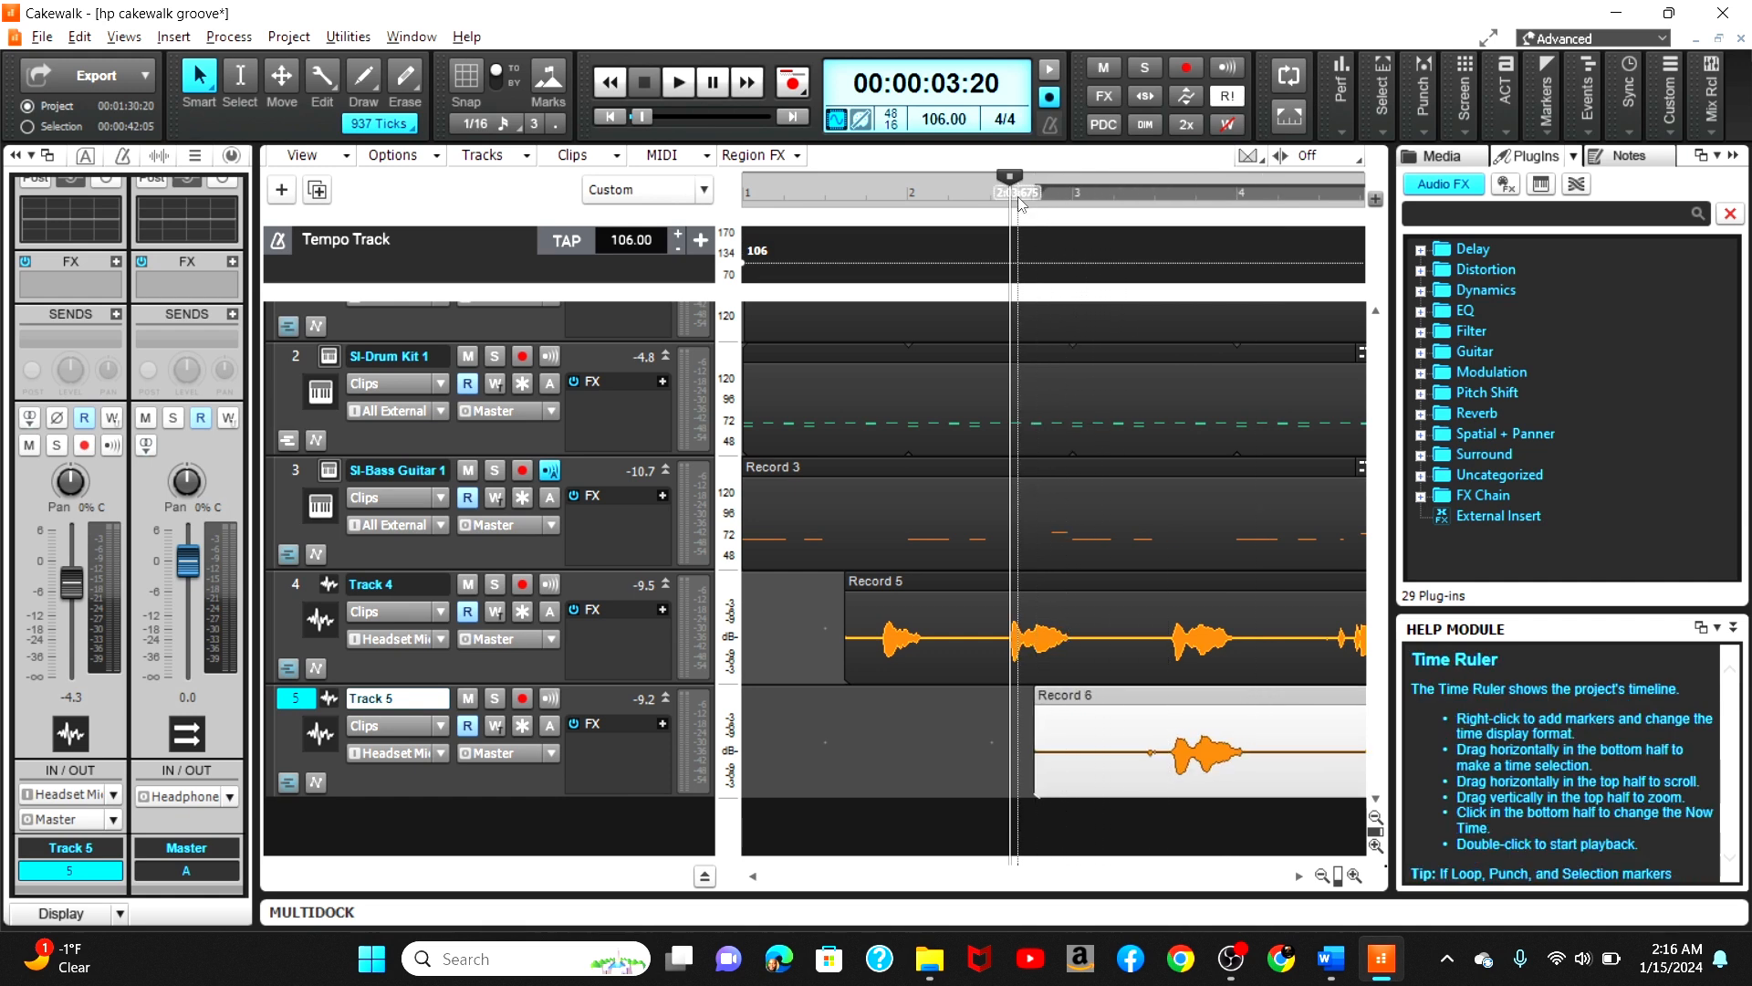
# Step: Nudge Track 5's clip slightly earlier again and play the project to check alignment
pyautogui.press('space')
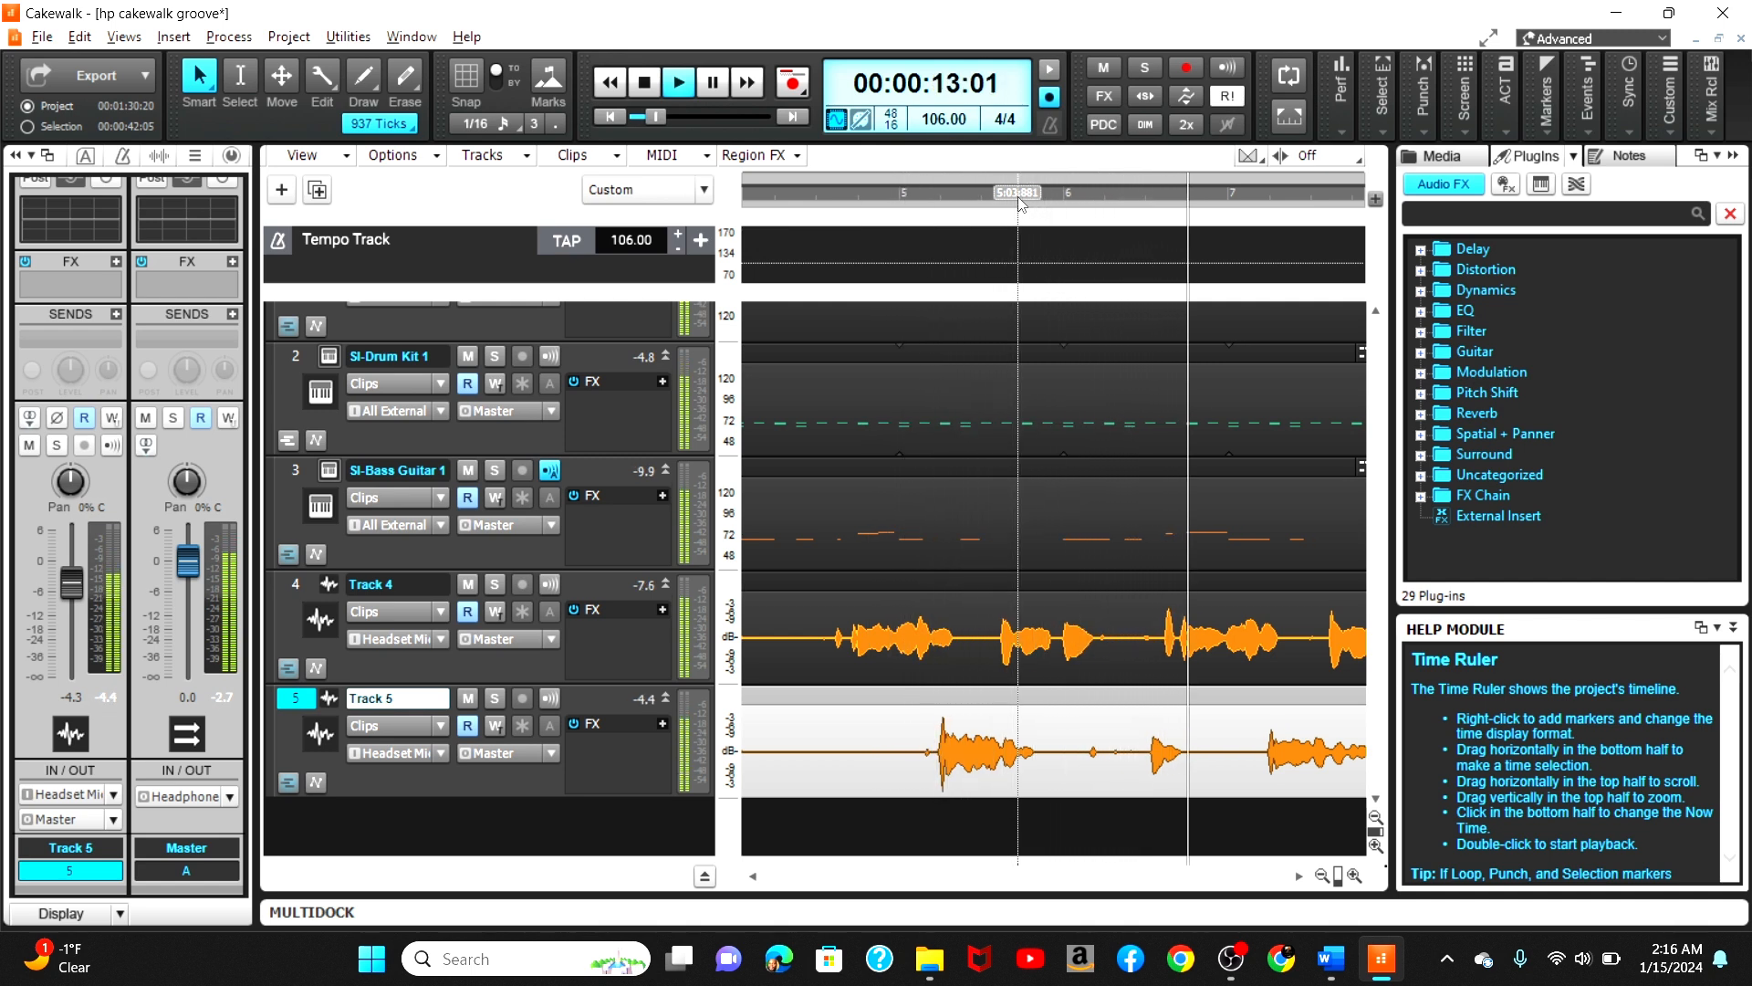
pyautogui.press('space')
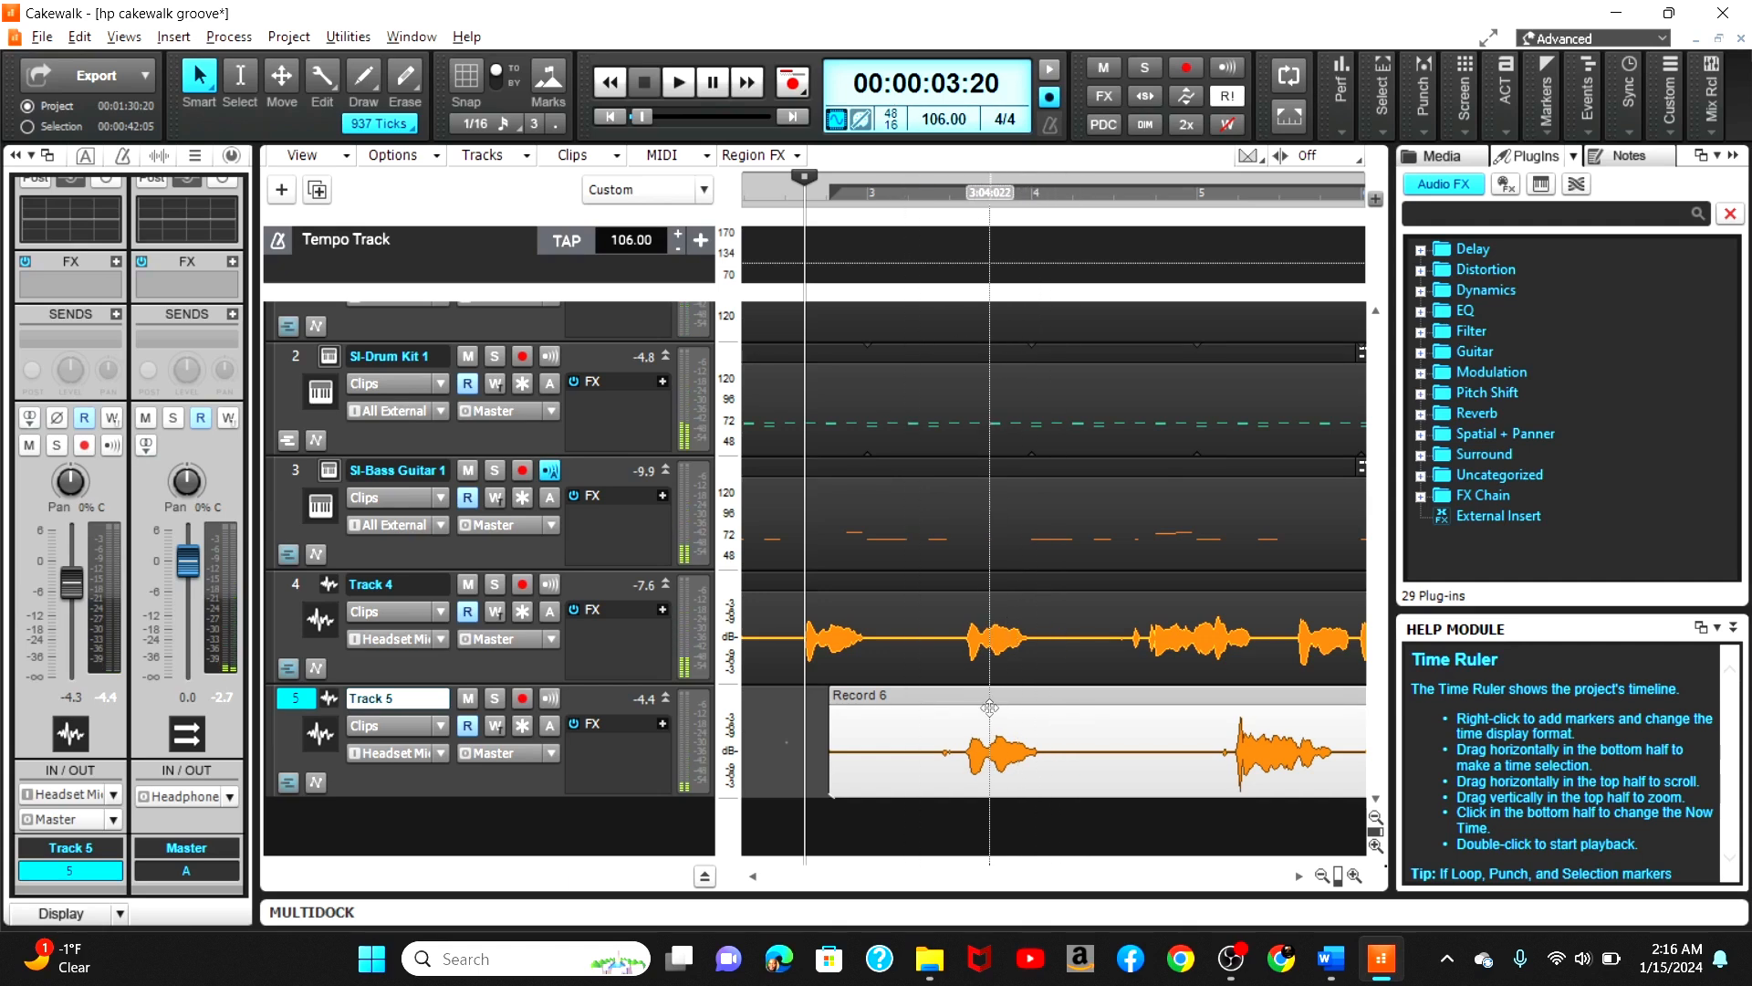
pyautogui.moveTo(1014, 698); pyautogui.dragTo(1011, 699)
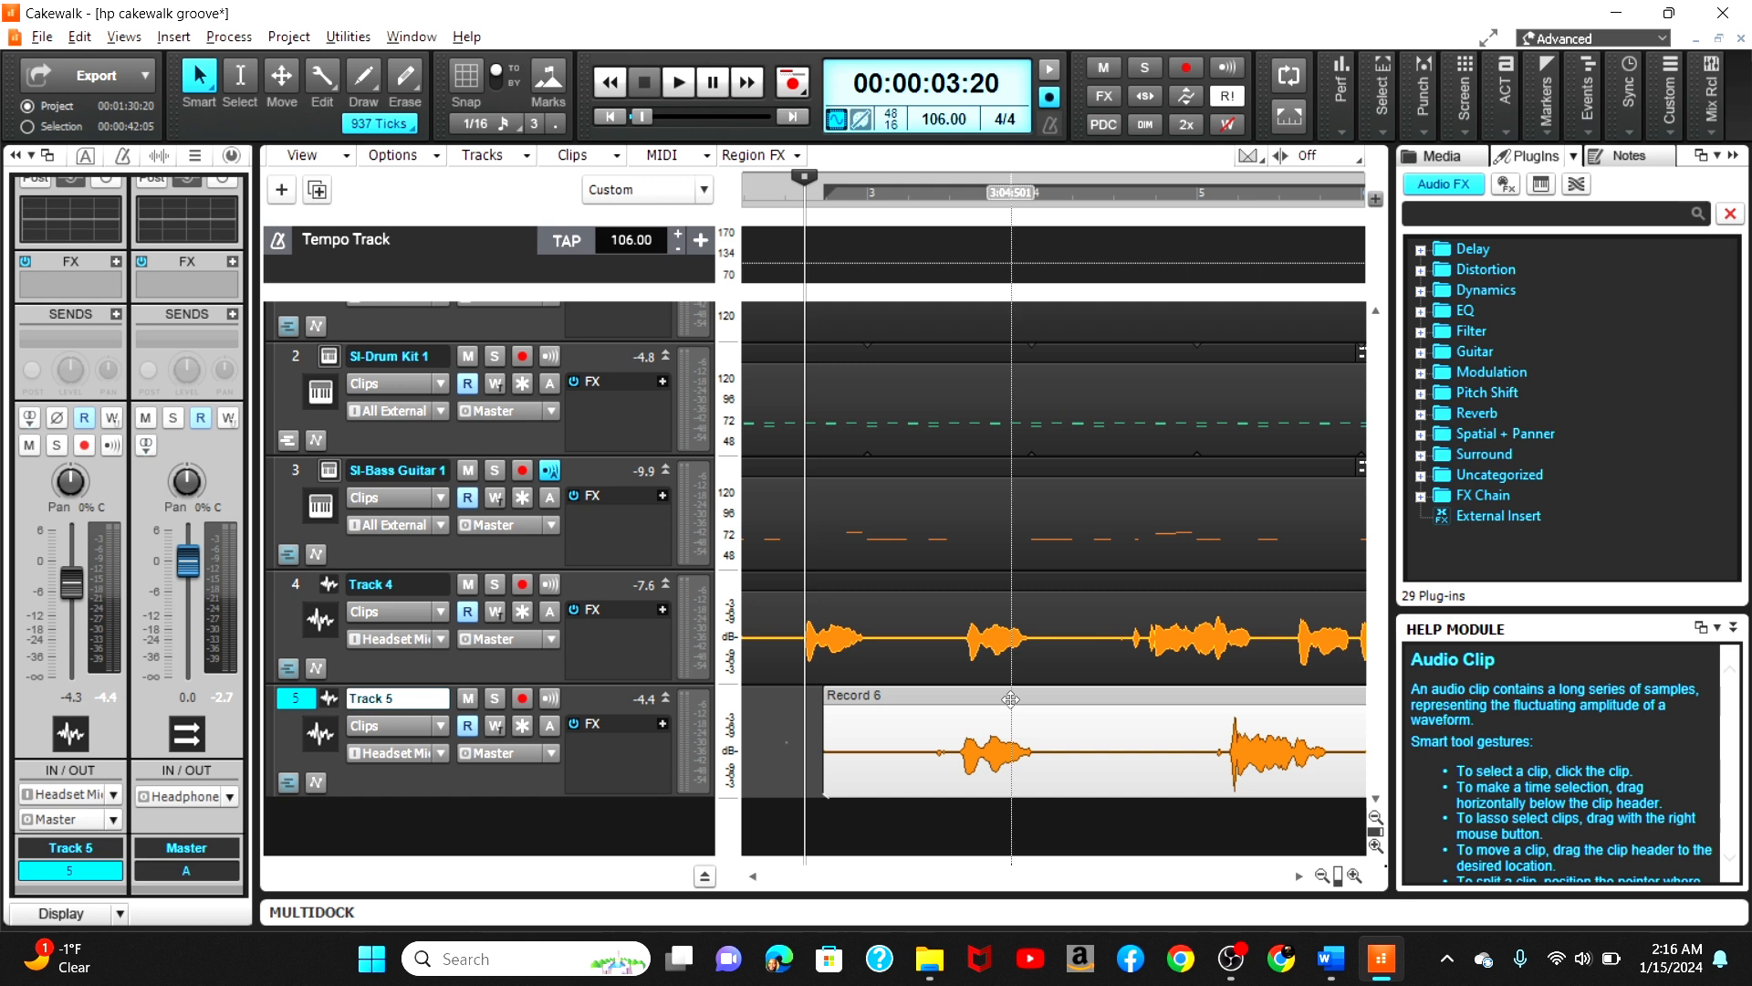
pyautogui.press('space')
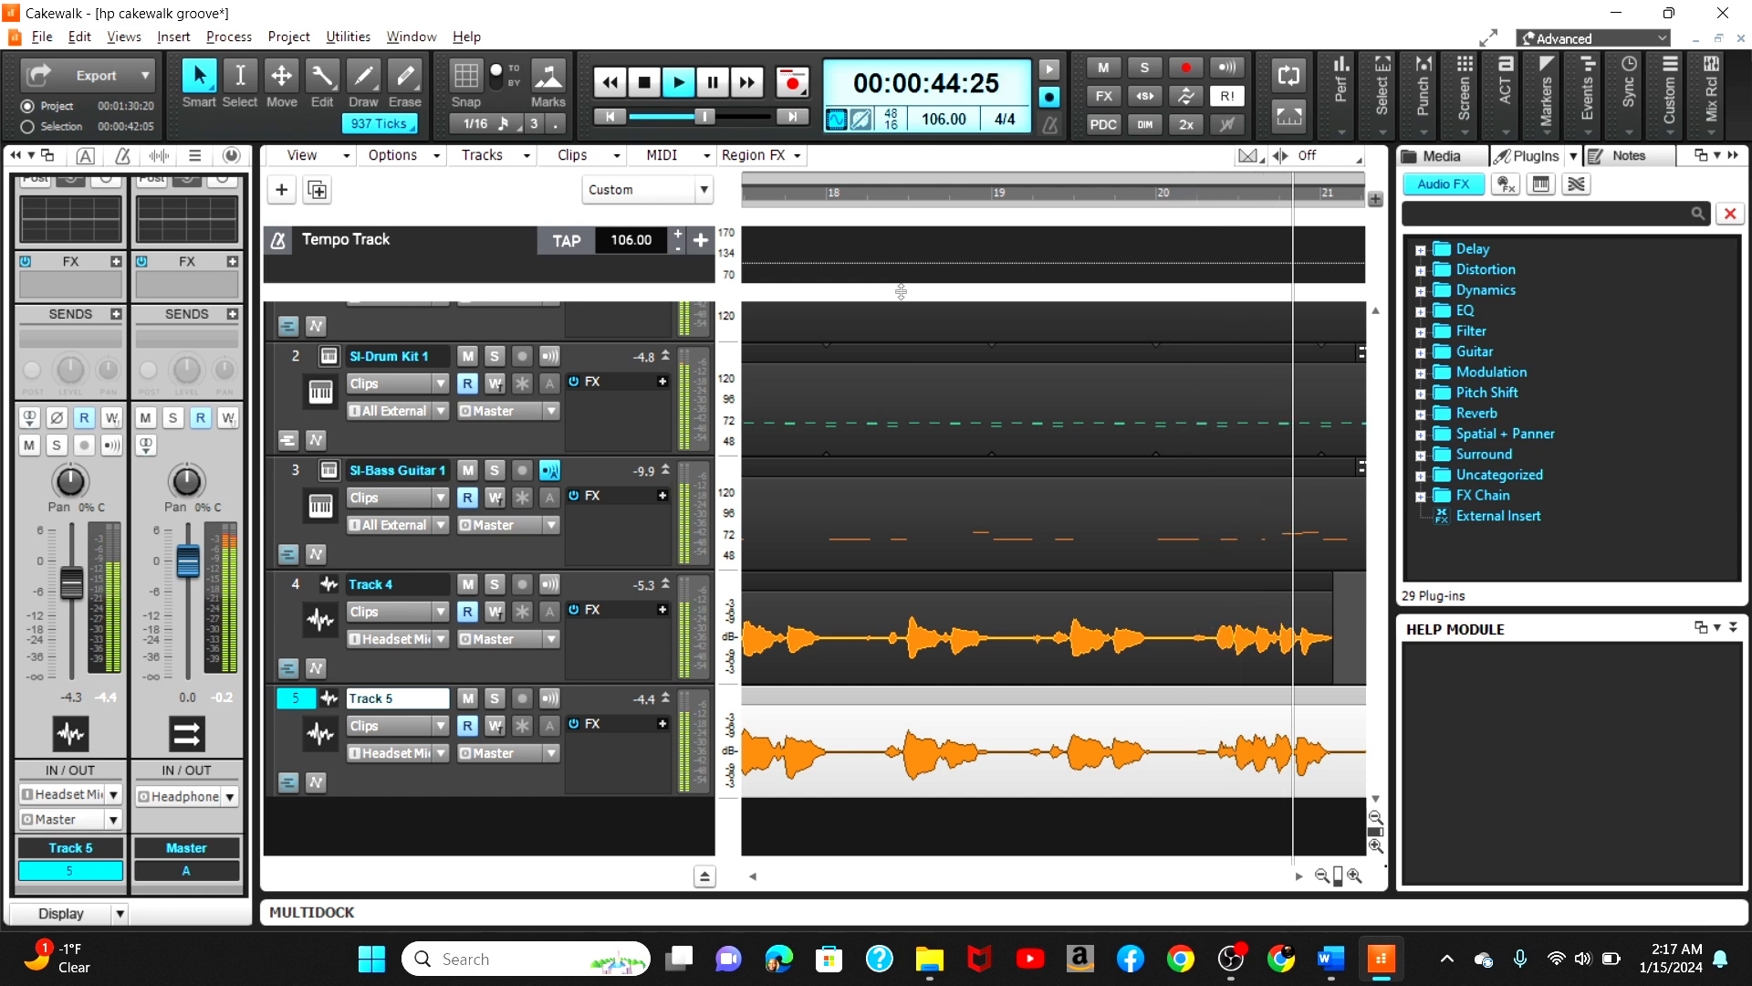
pyautogui.press('space')
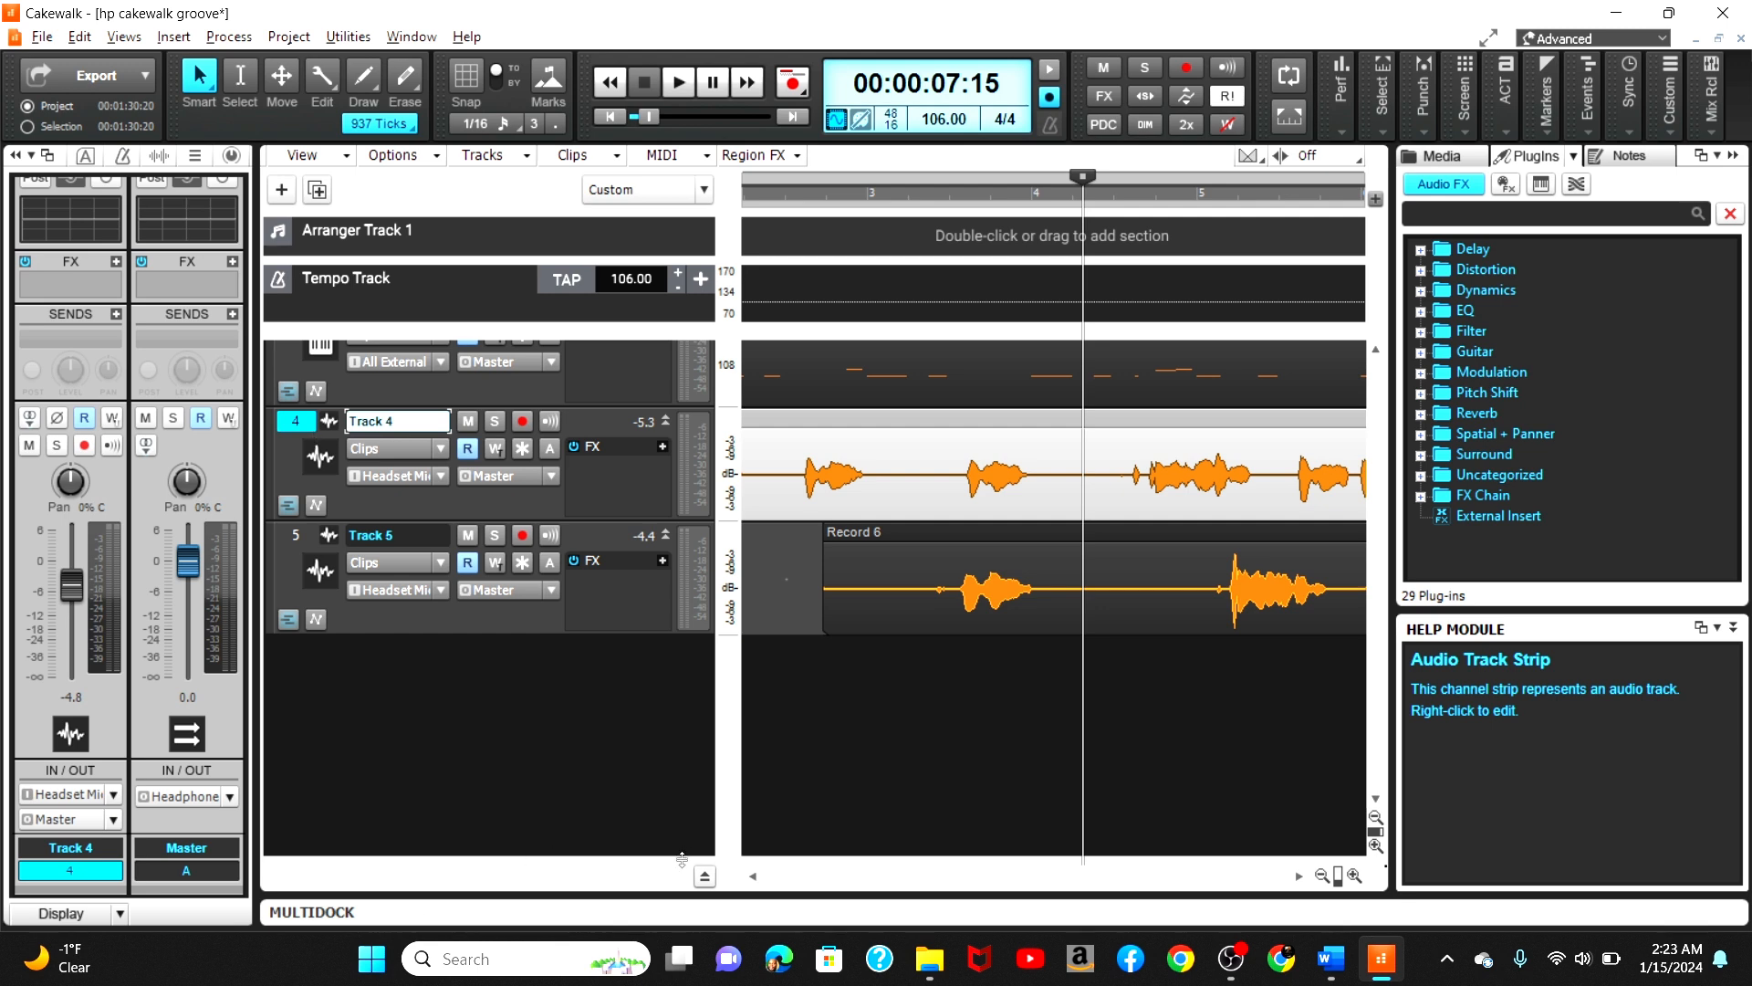
# Step: Show the bus pane and insert a new stereo bus named Vocals
pyautogui.click(704, 876)
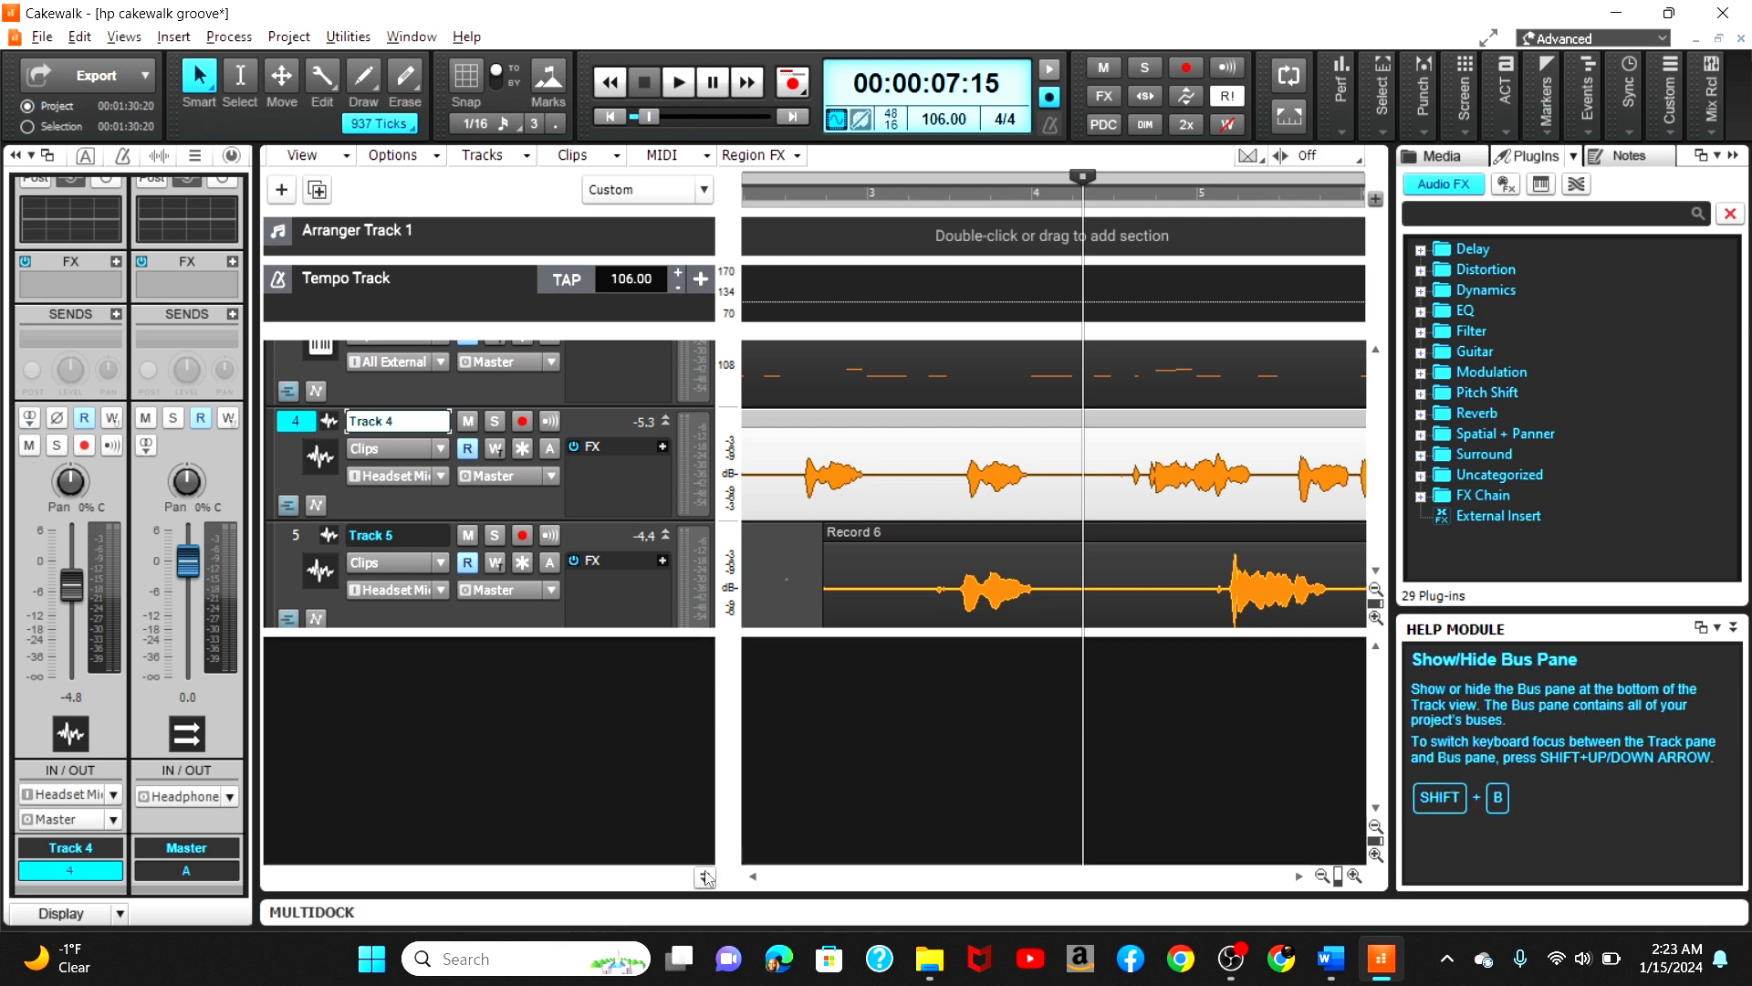
pyautogui.rightClick(468, 721)
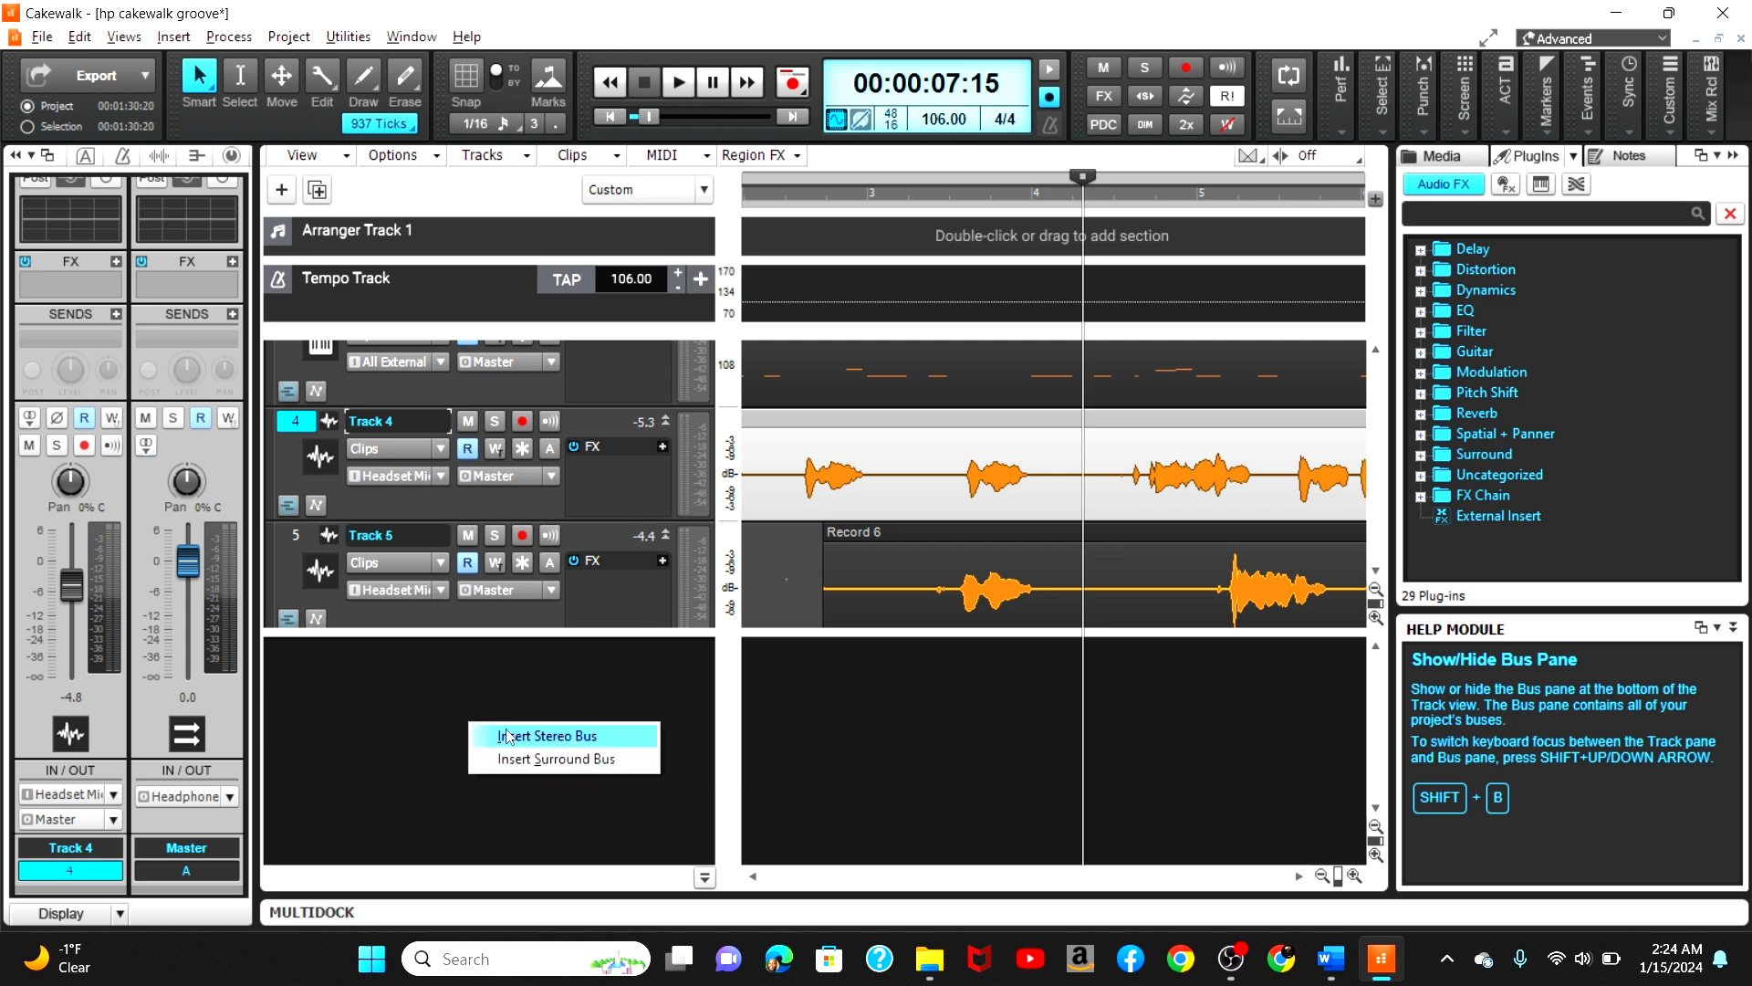
pyautogui.click(505, 729)
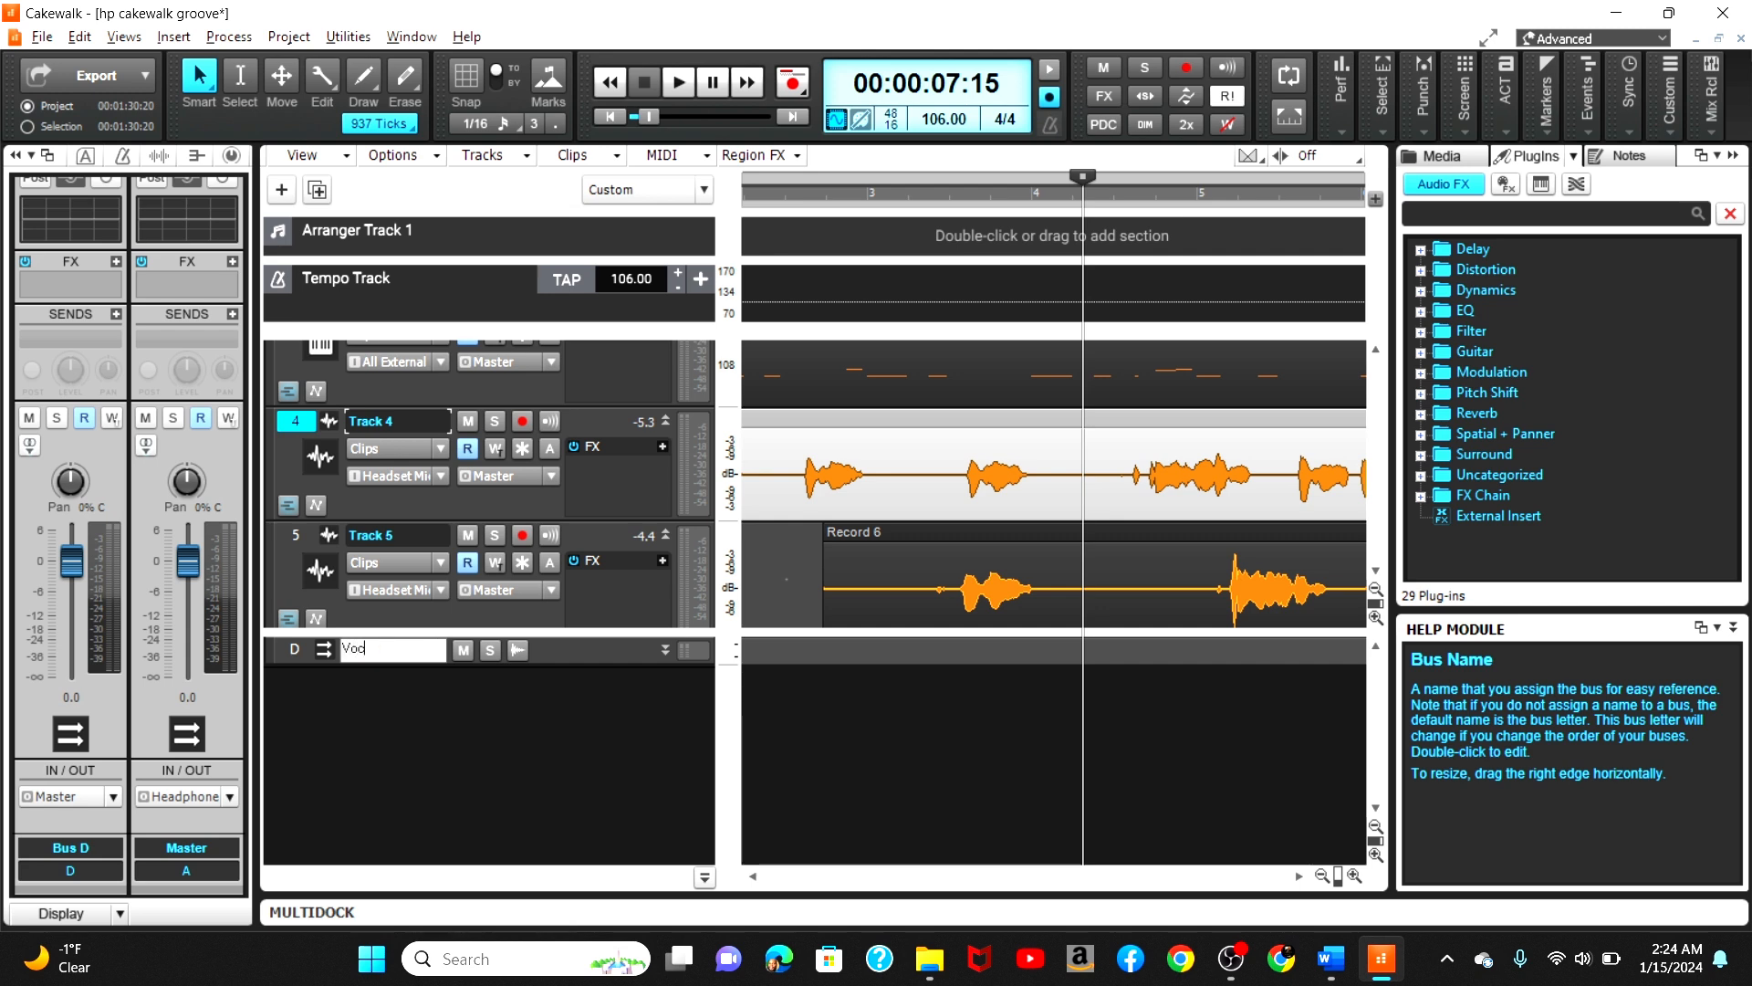
# Step: Route the outputs of Track 4 and Track 5 to the Vocals bus
pyautogui.click(296, 536)
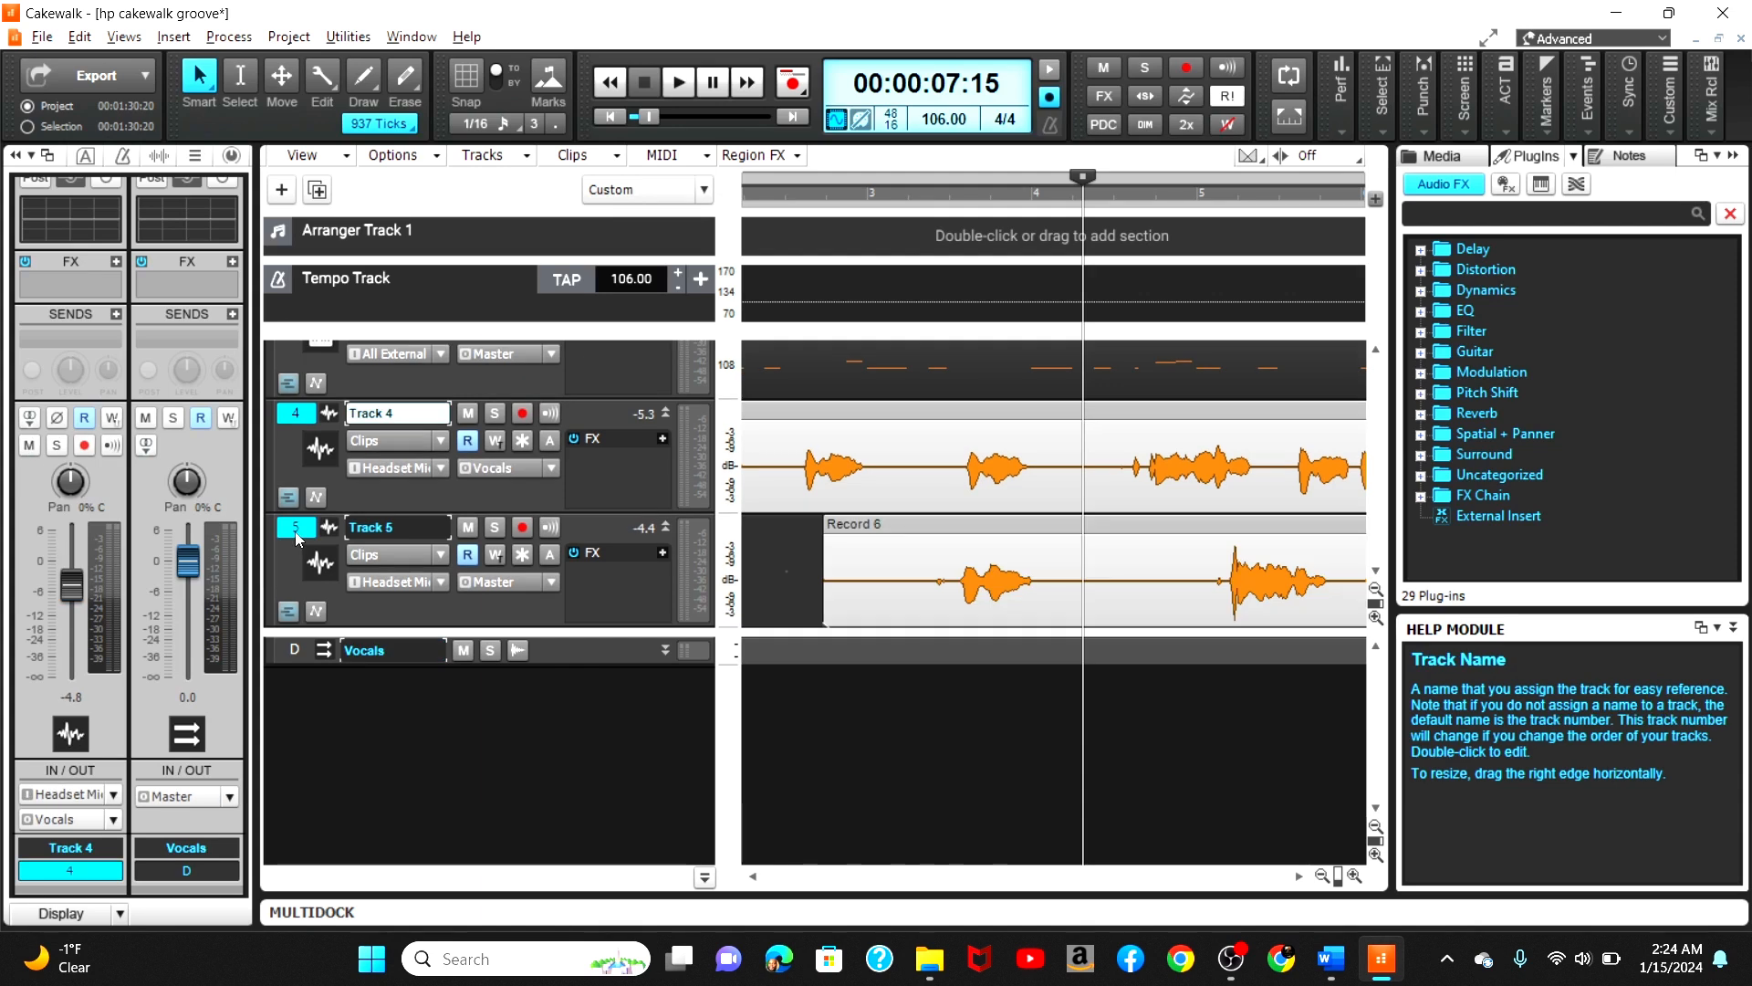
pyautogui.click(114, 819)
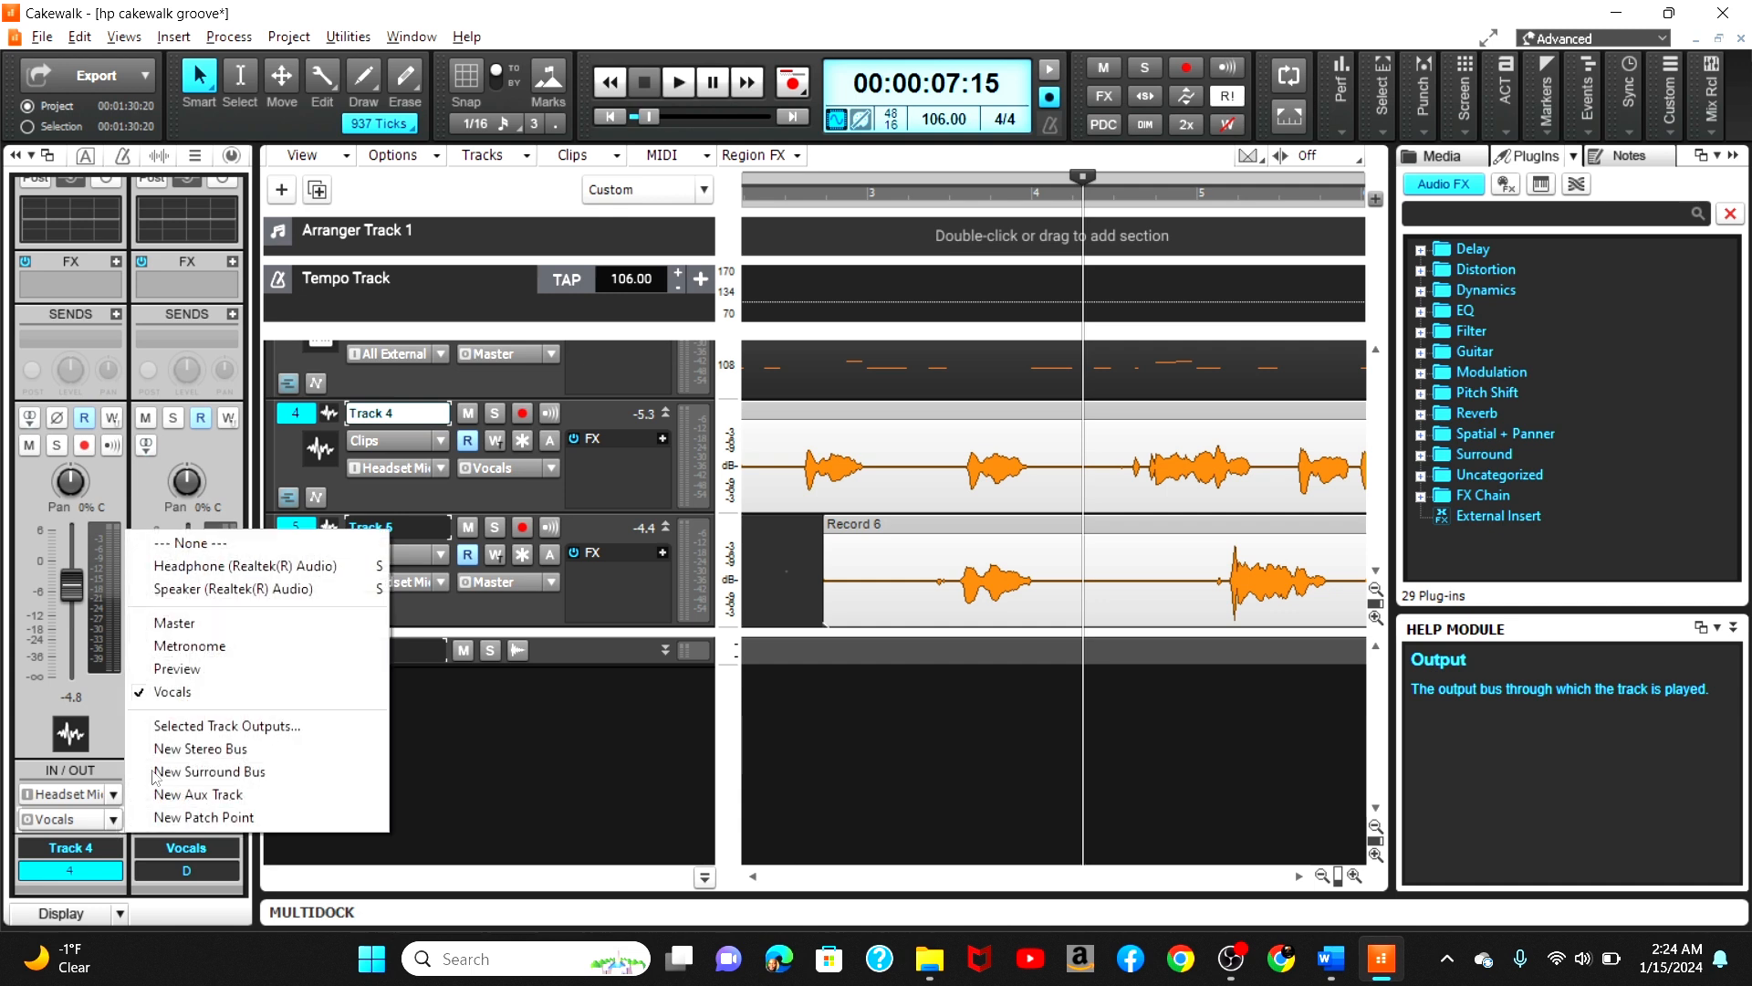
pyautogui.click(205, 689)
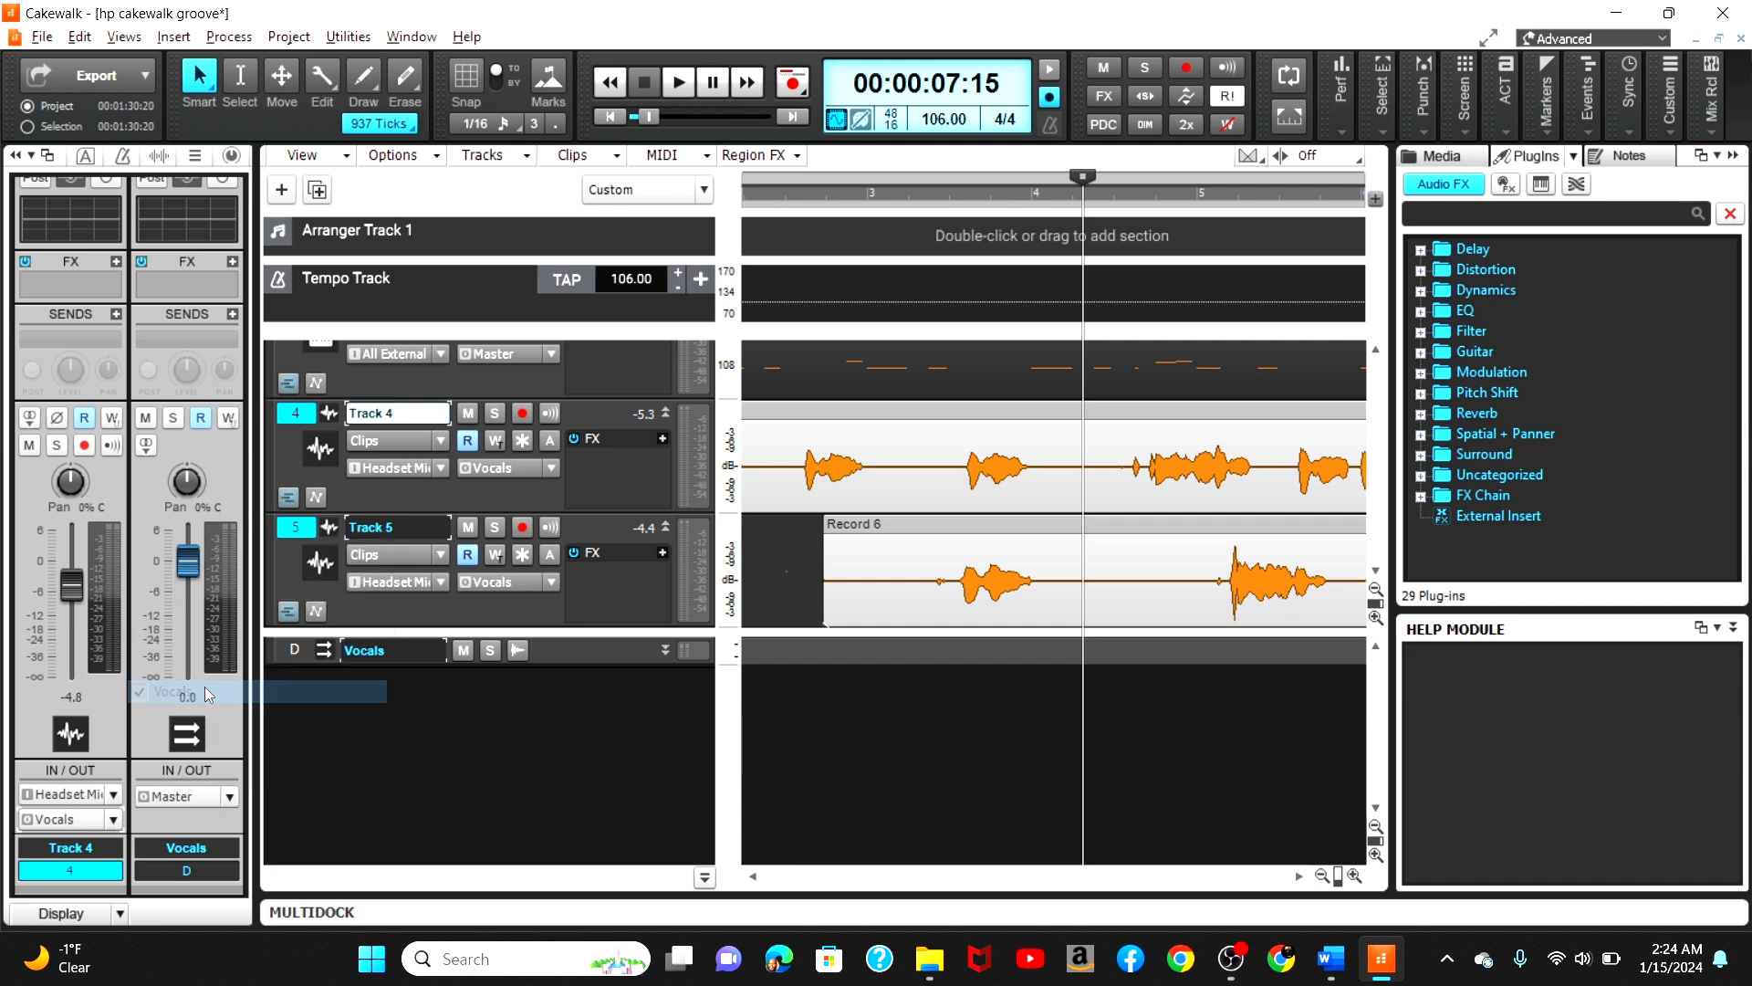
# Step: Play the project from the start to hear both vocal tracks through the Vocals bus
pyautogui.click(295, 422)
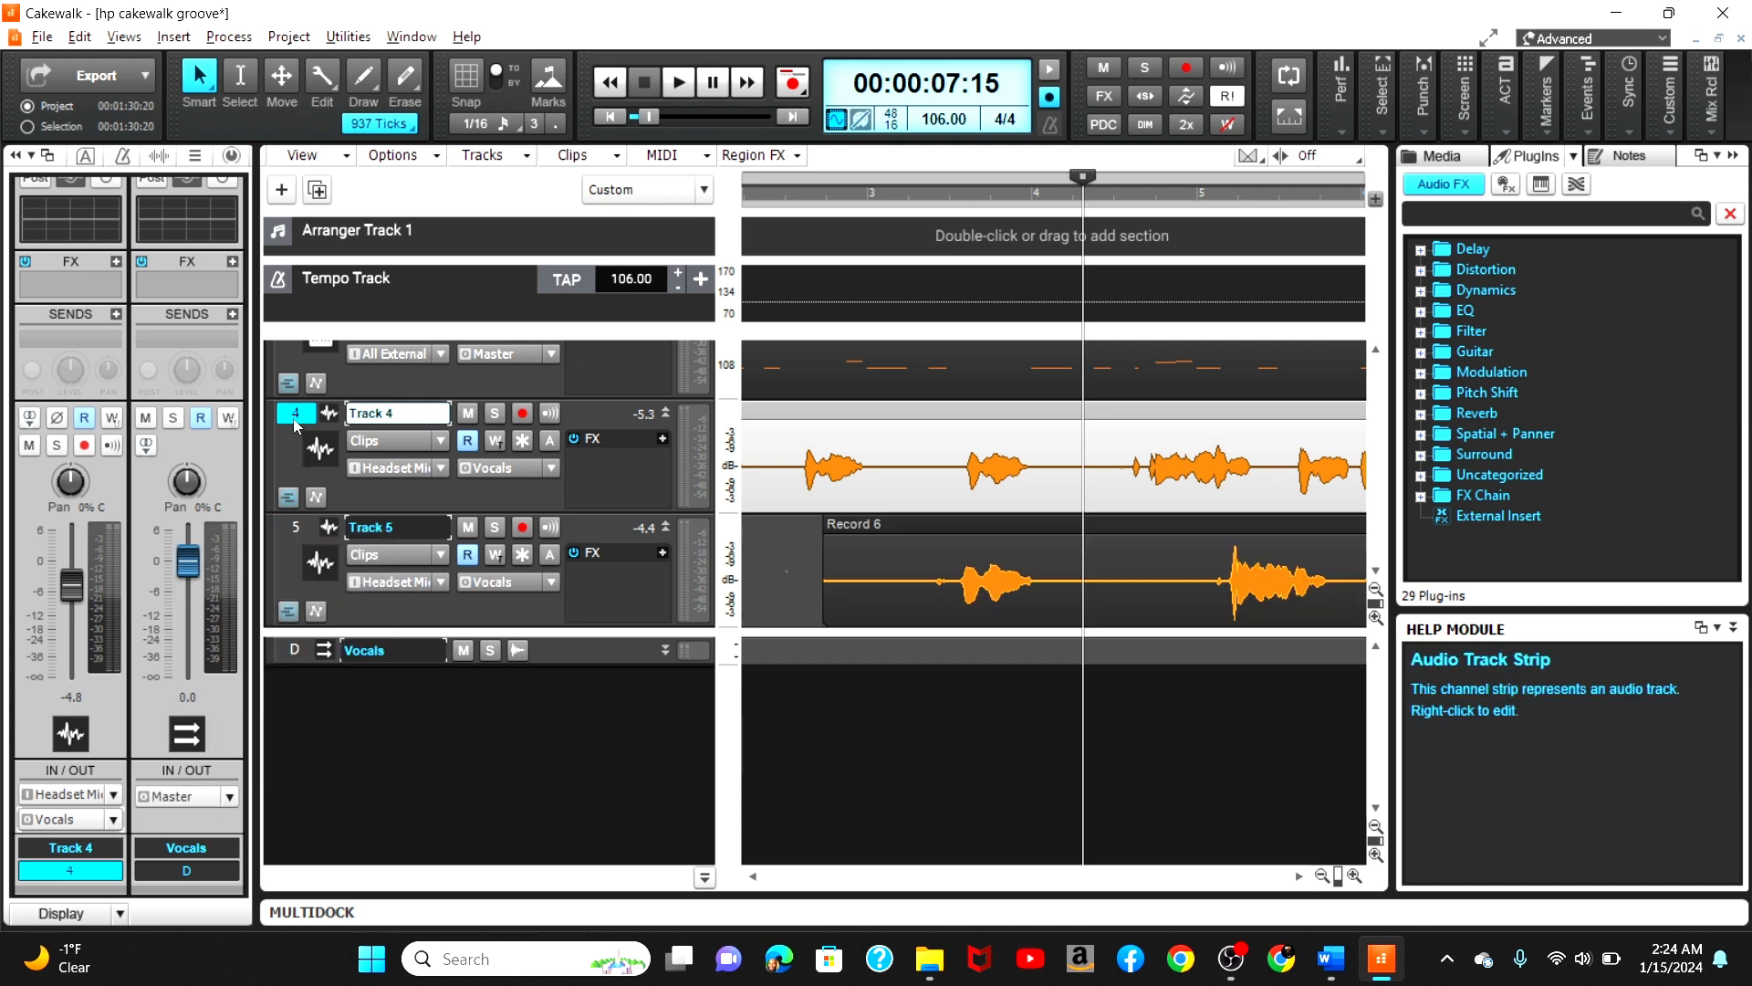
pyautogui.click(293, 529)
pyautogui.click(378, 652)
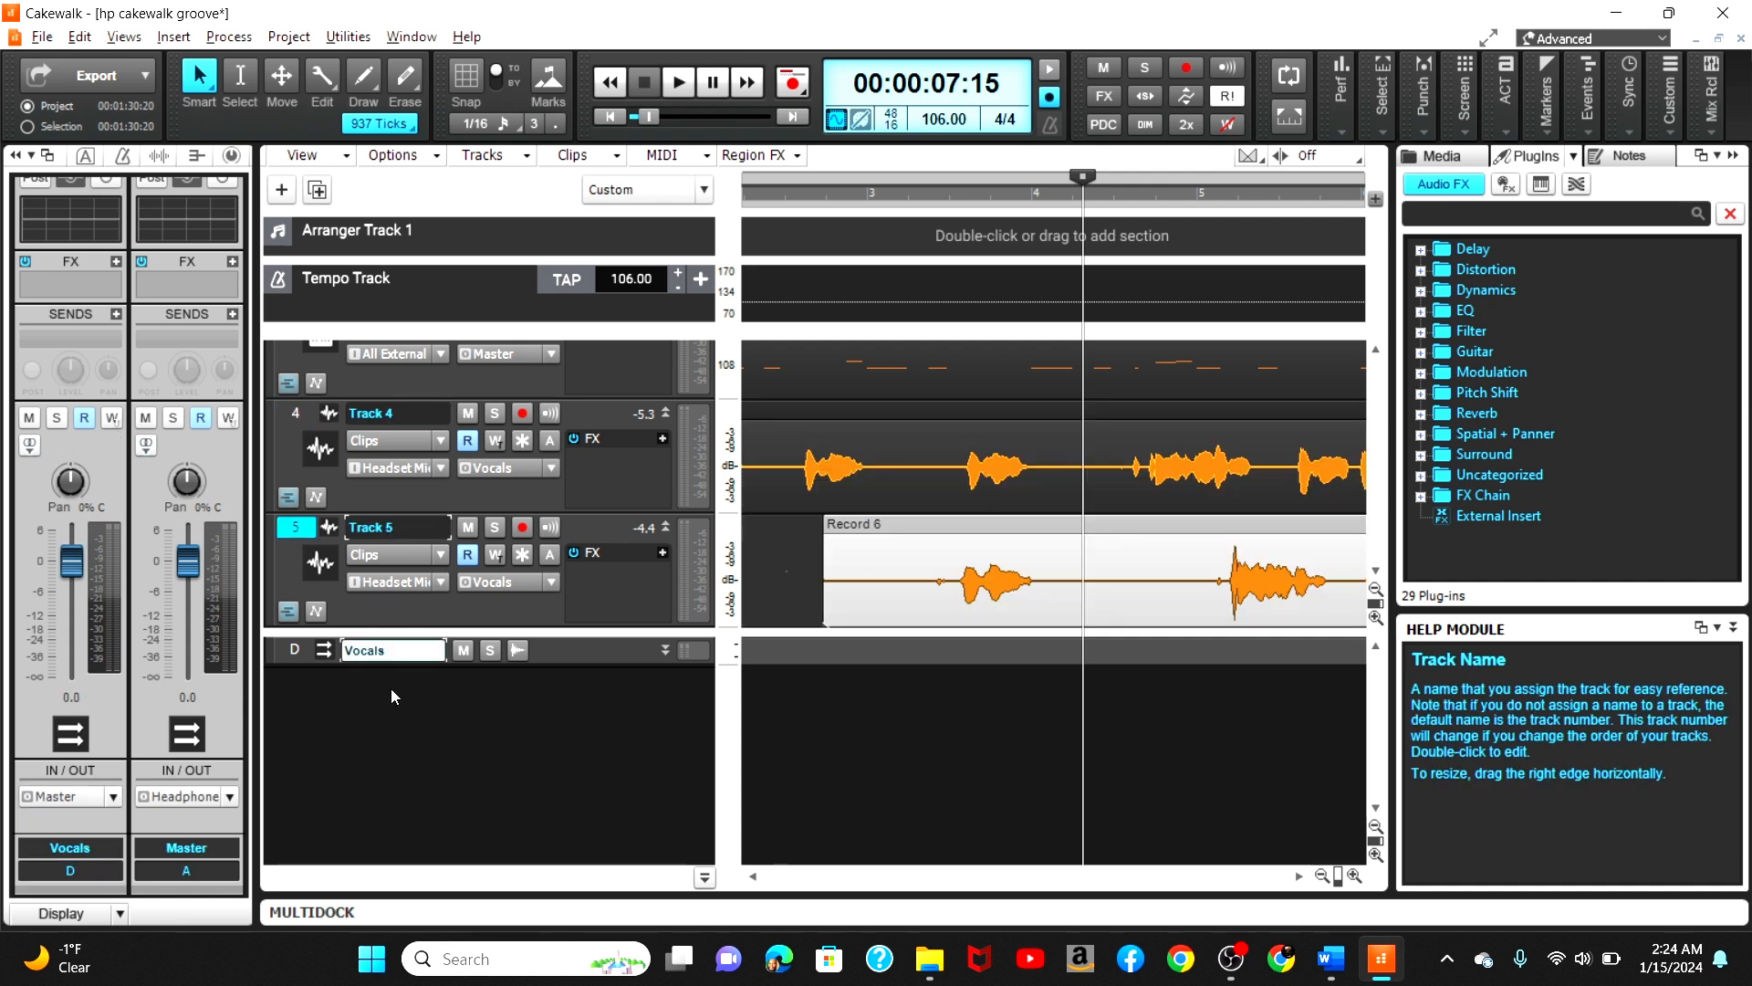
pyautogui.click(296, 649)
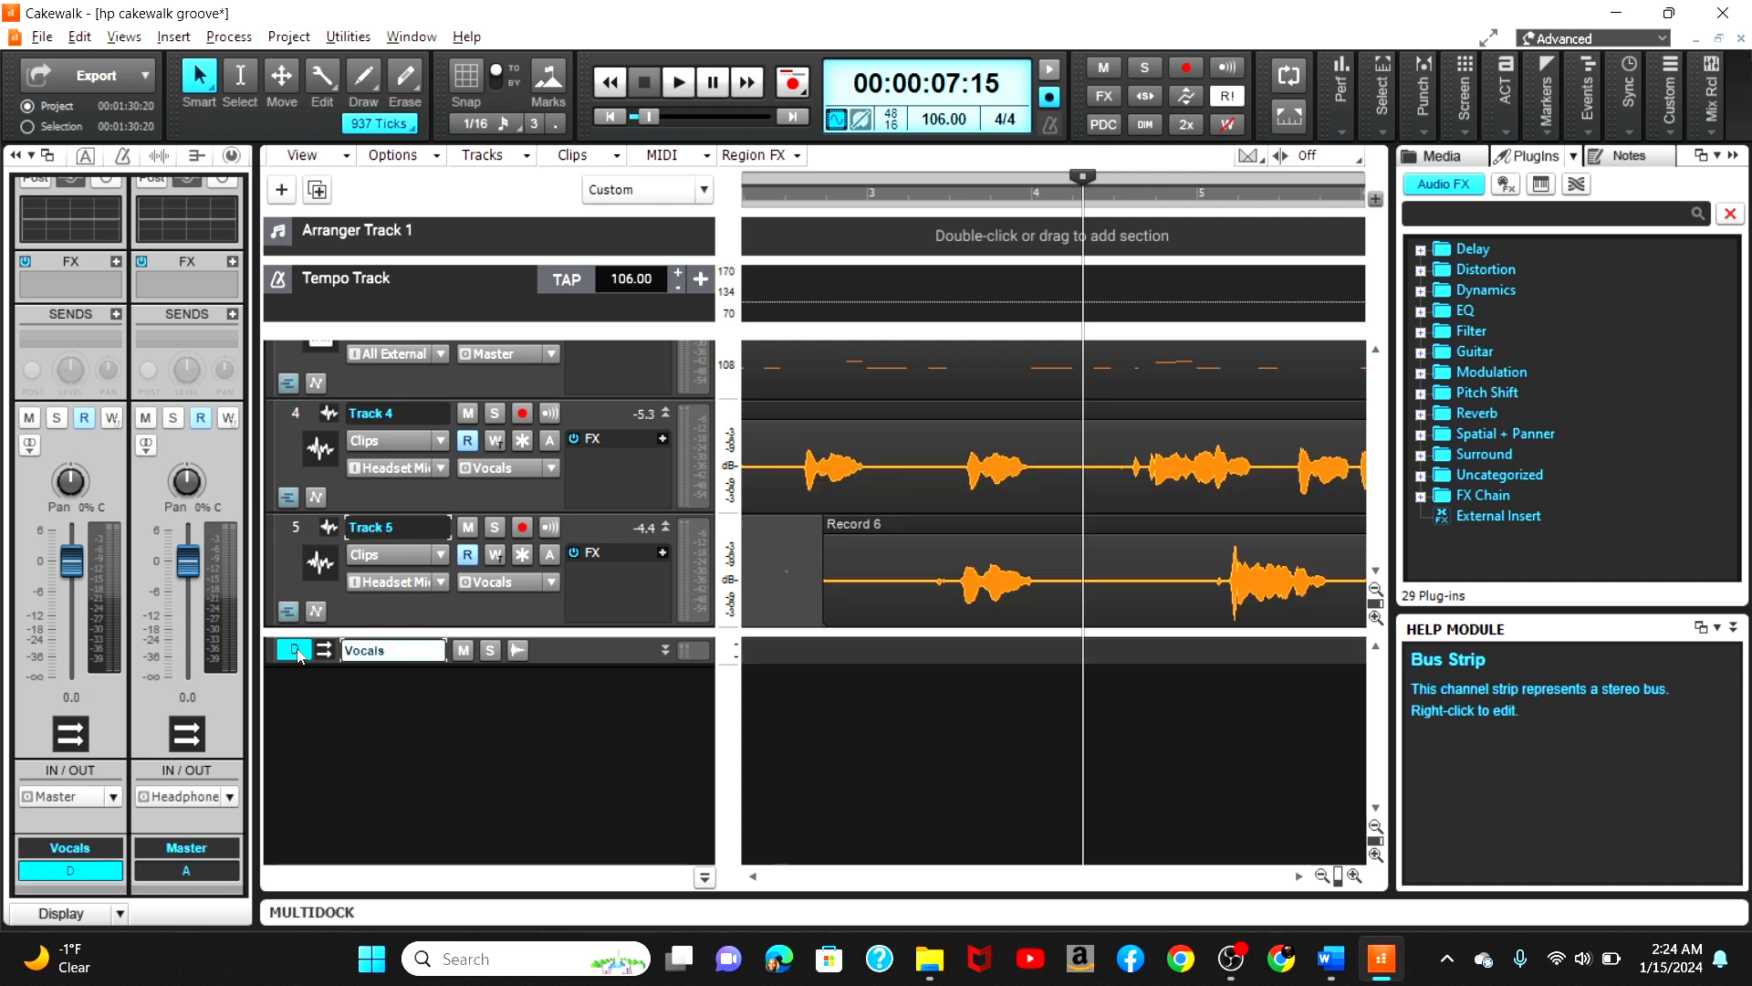
pyautogui.click(612, 118)
pyautogui.click(676, 95)
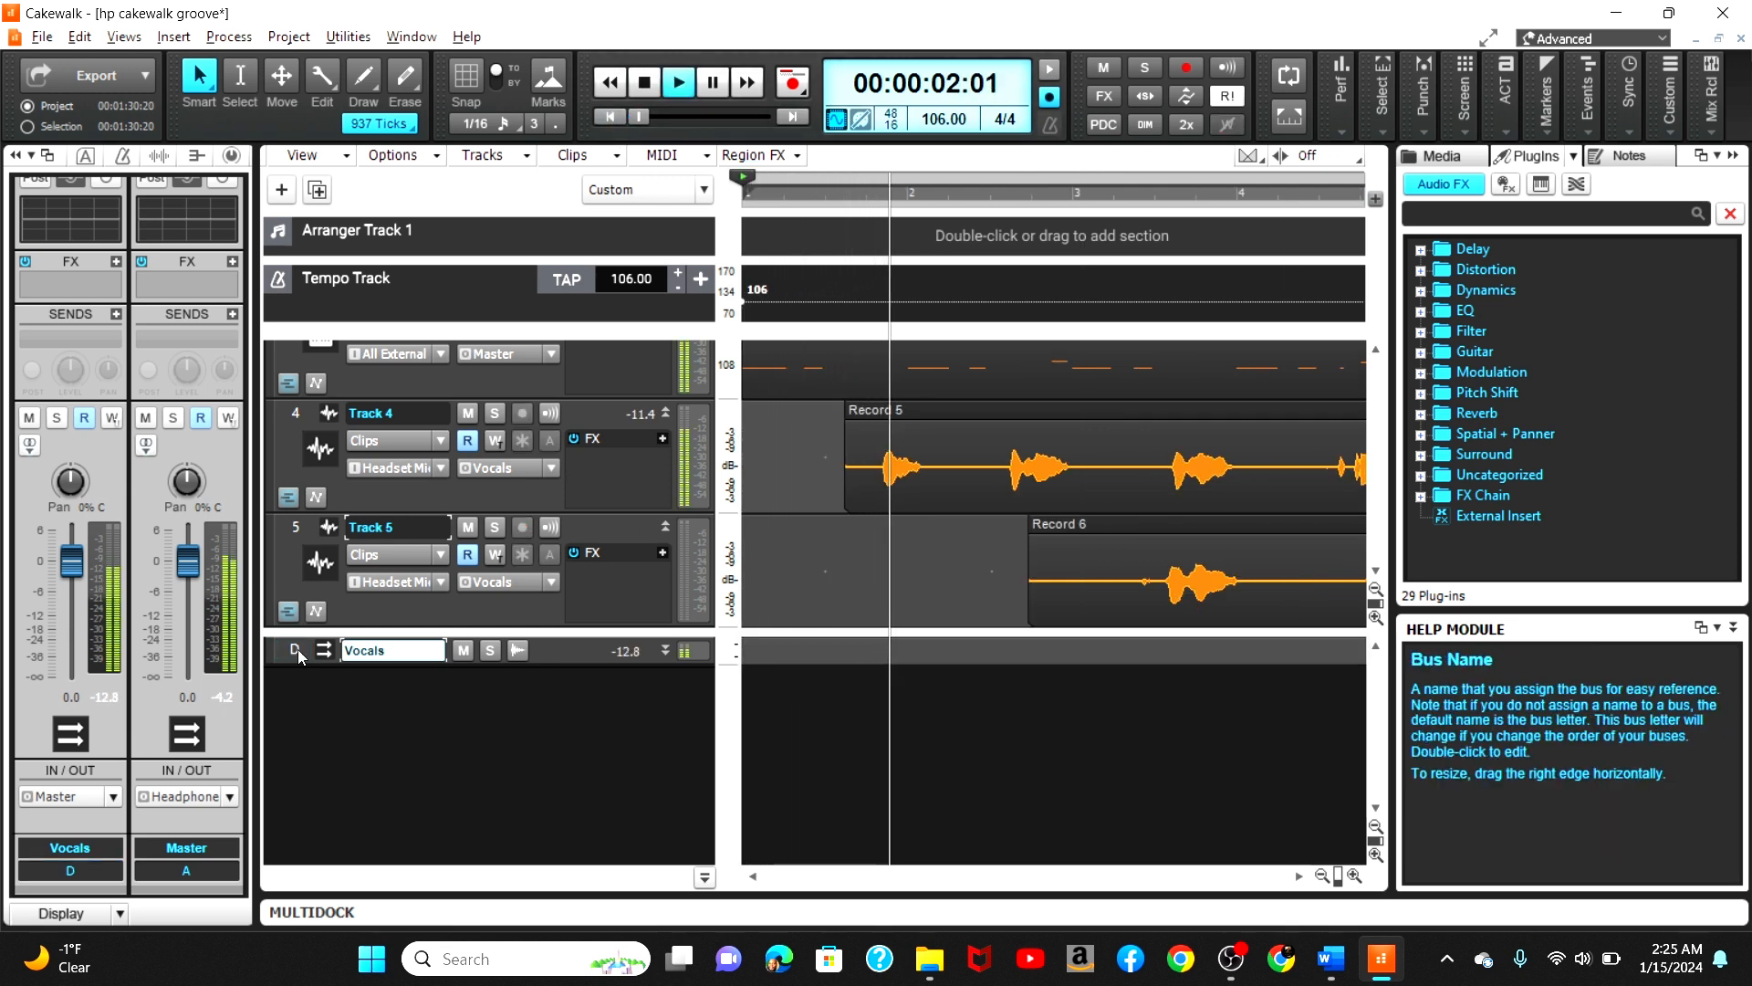
# Step: Lower the Vocals bus volume slightly, to about -4.7 dB, and stop playback
pyautogui.moveTo(71, 561)
pyautogui.mouseDown()
pyautogui.moveTo(71, 677)
pyautogui.moveTo(74, 572)
pyautogui.mouseUp()
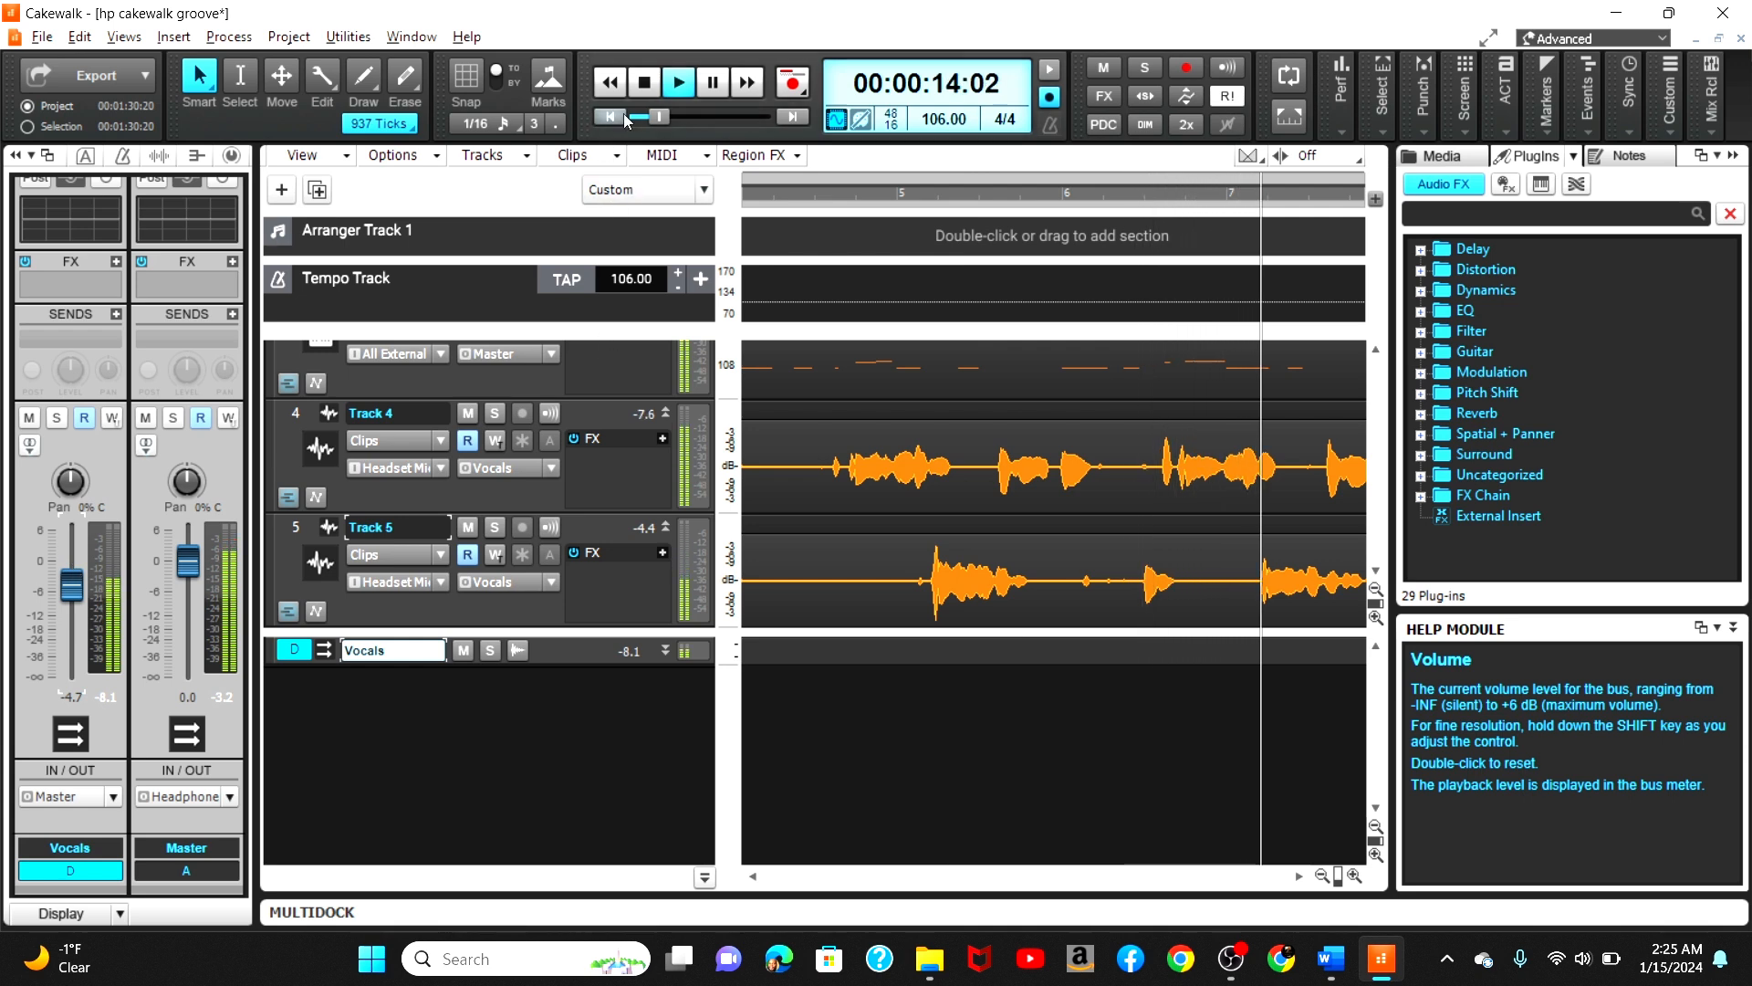
pyautogui.press('space')
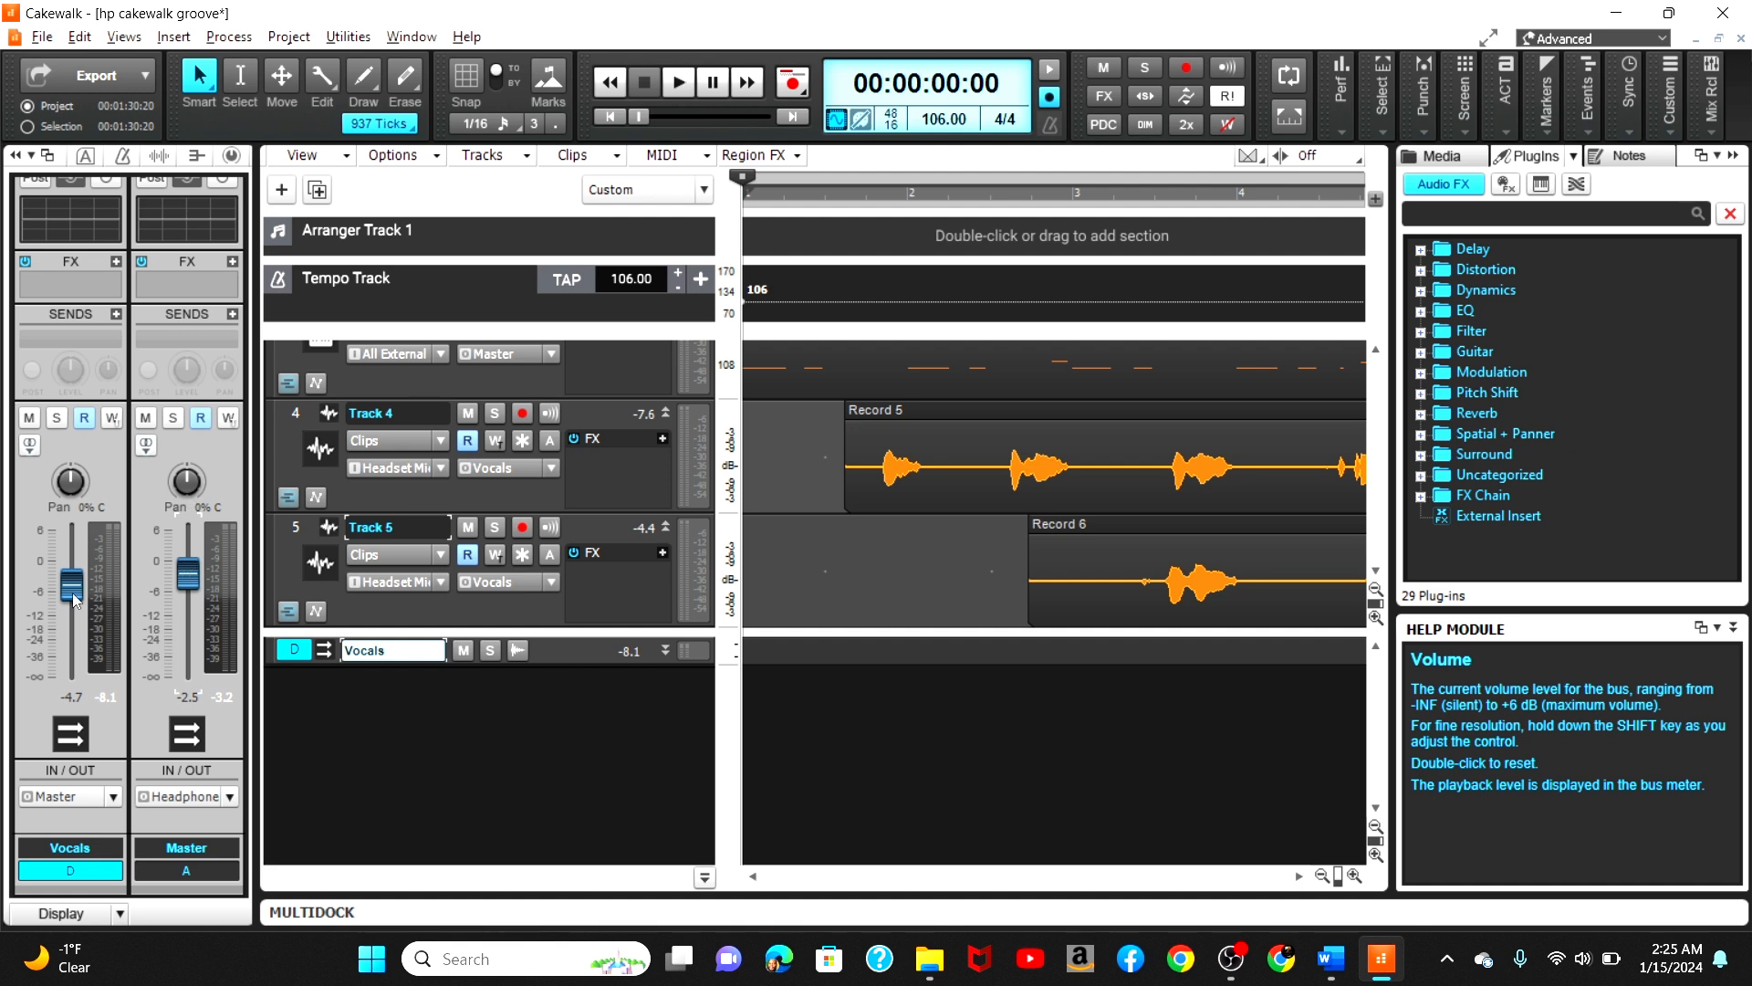
# Step: Insert the Sonitus Equalizer into the Vocals bus FX rack
pyautogui.click(116, 262)
pyautogui.moveTo(199, 319)
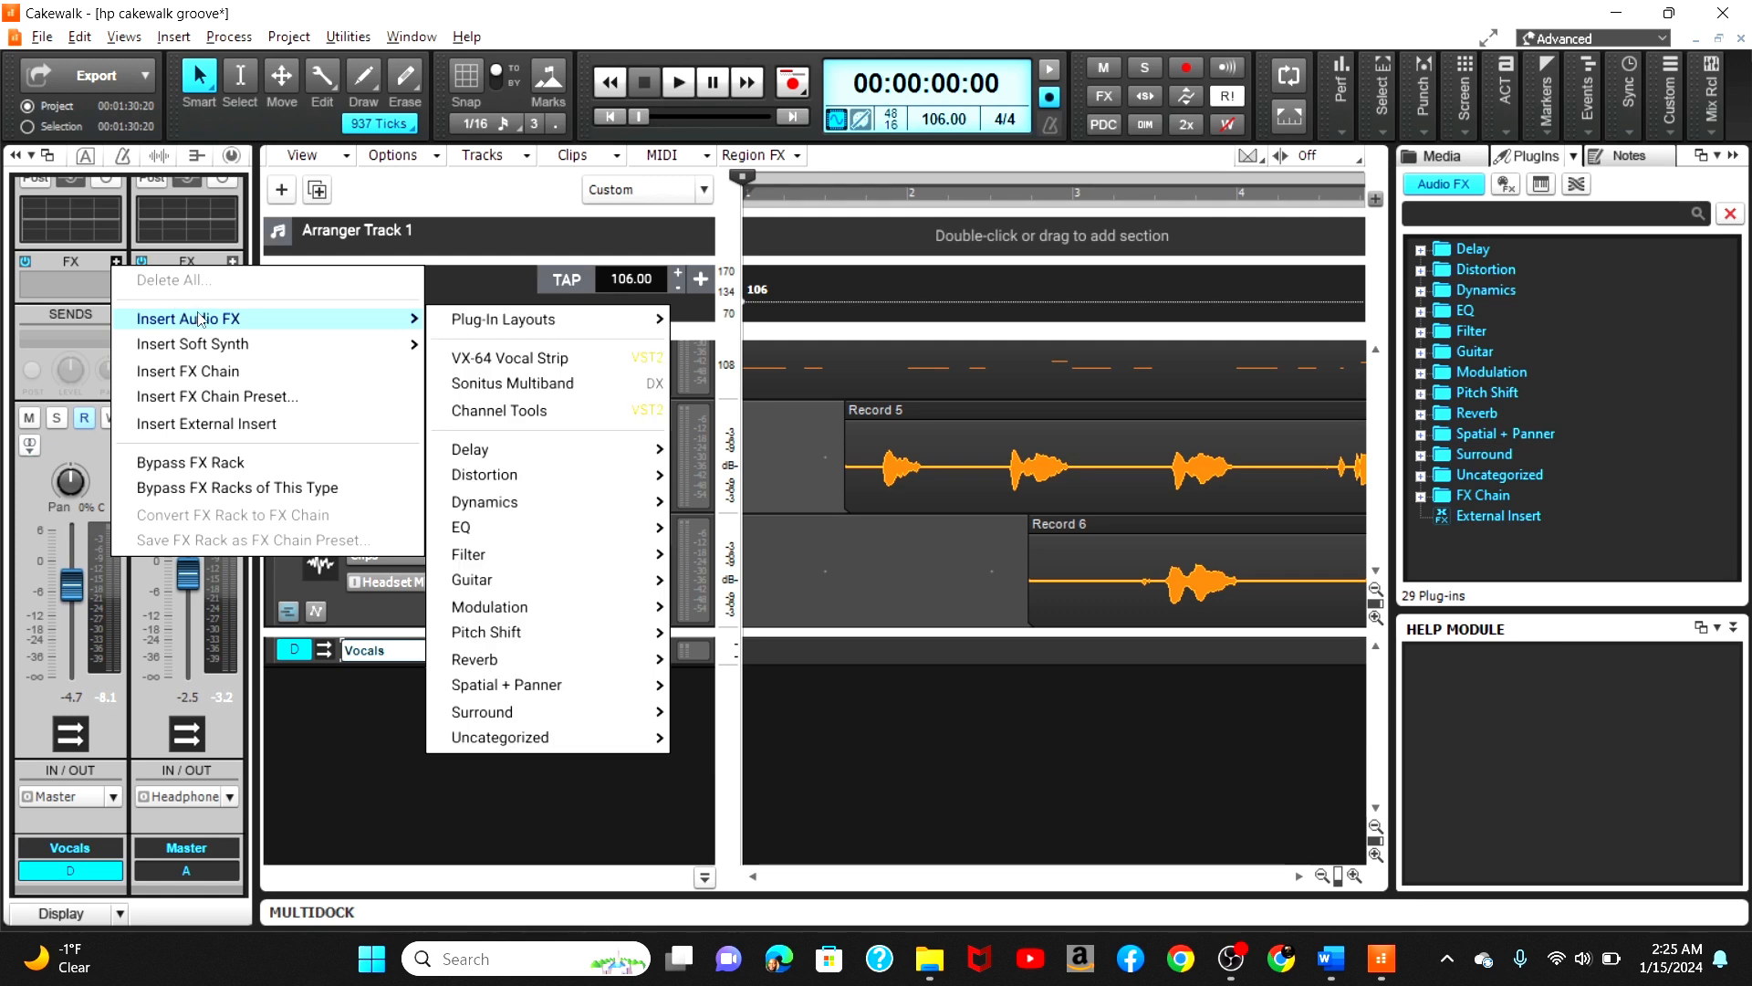
pyautogui.moveTo(587, 720)
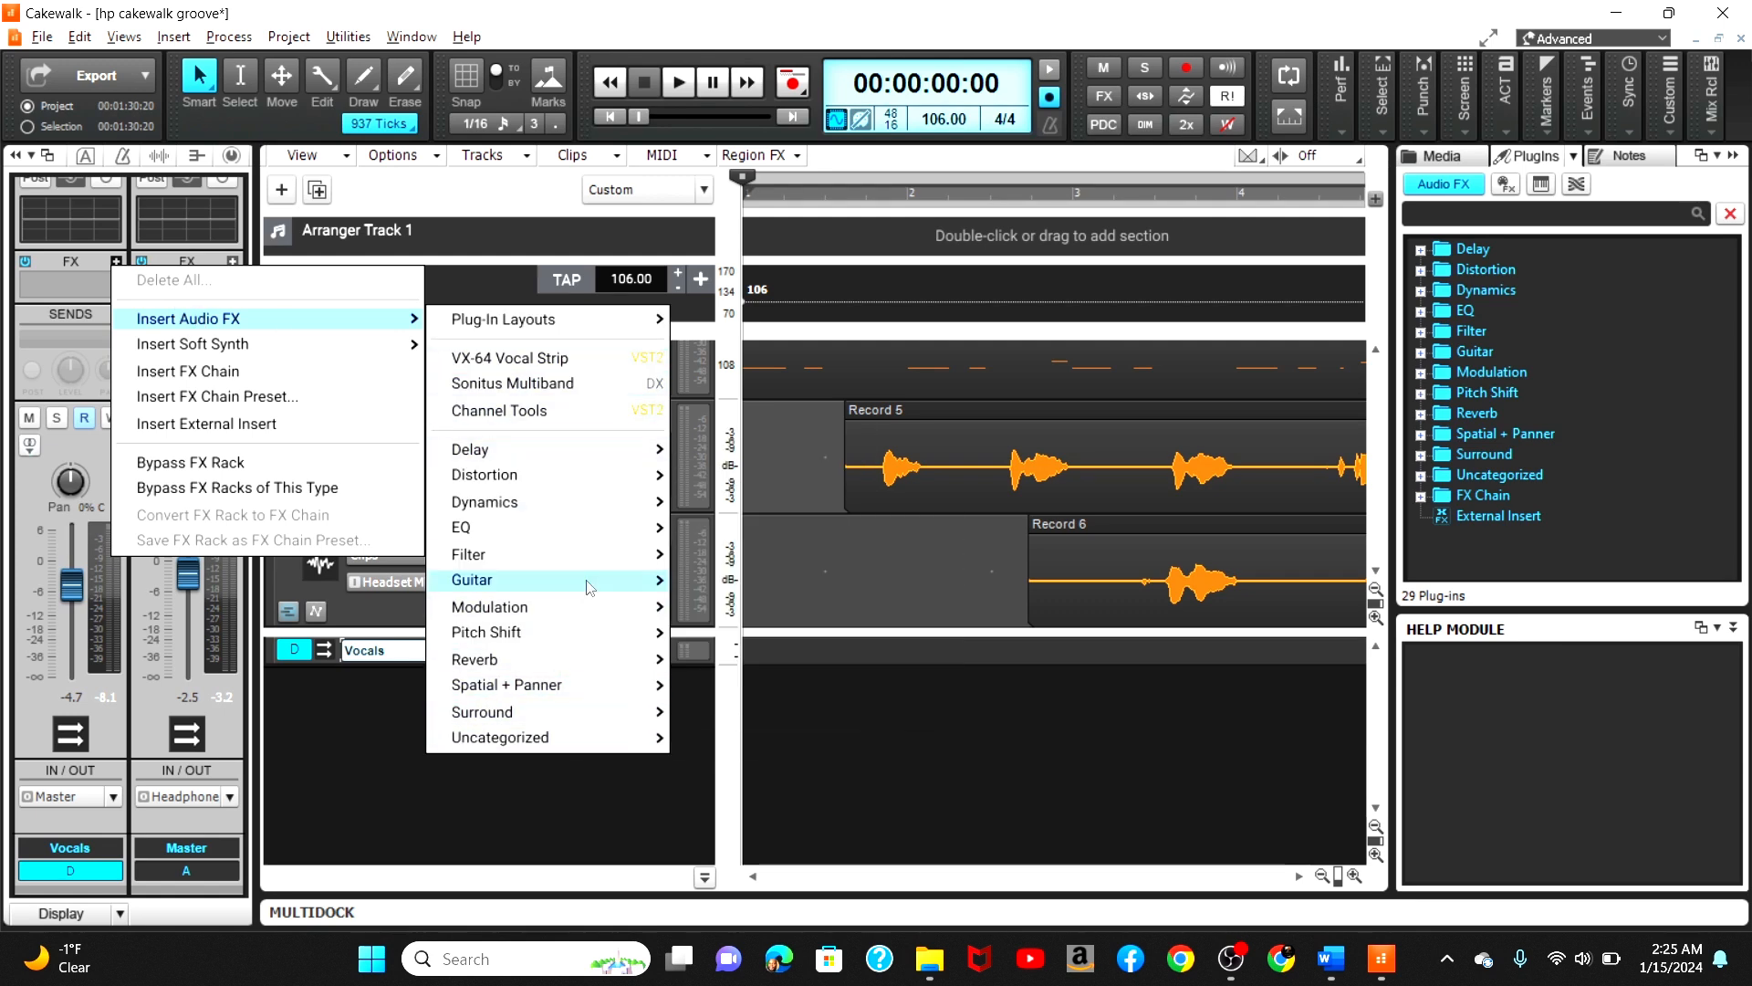
pyautogui.moveTo(548, 527)
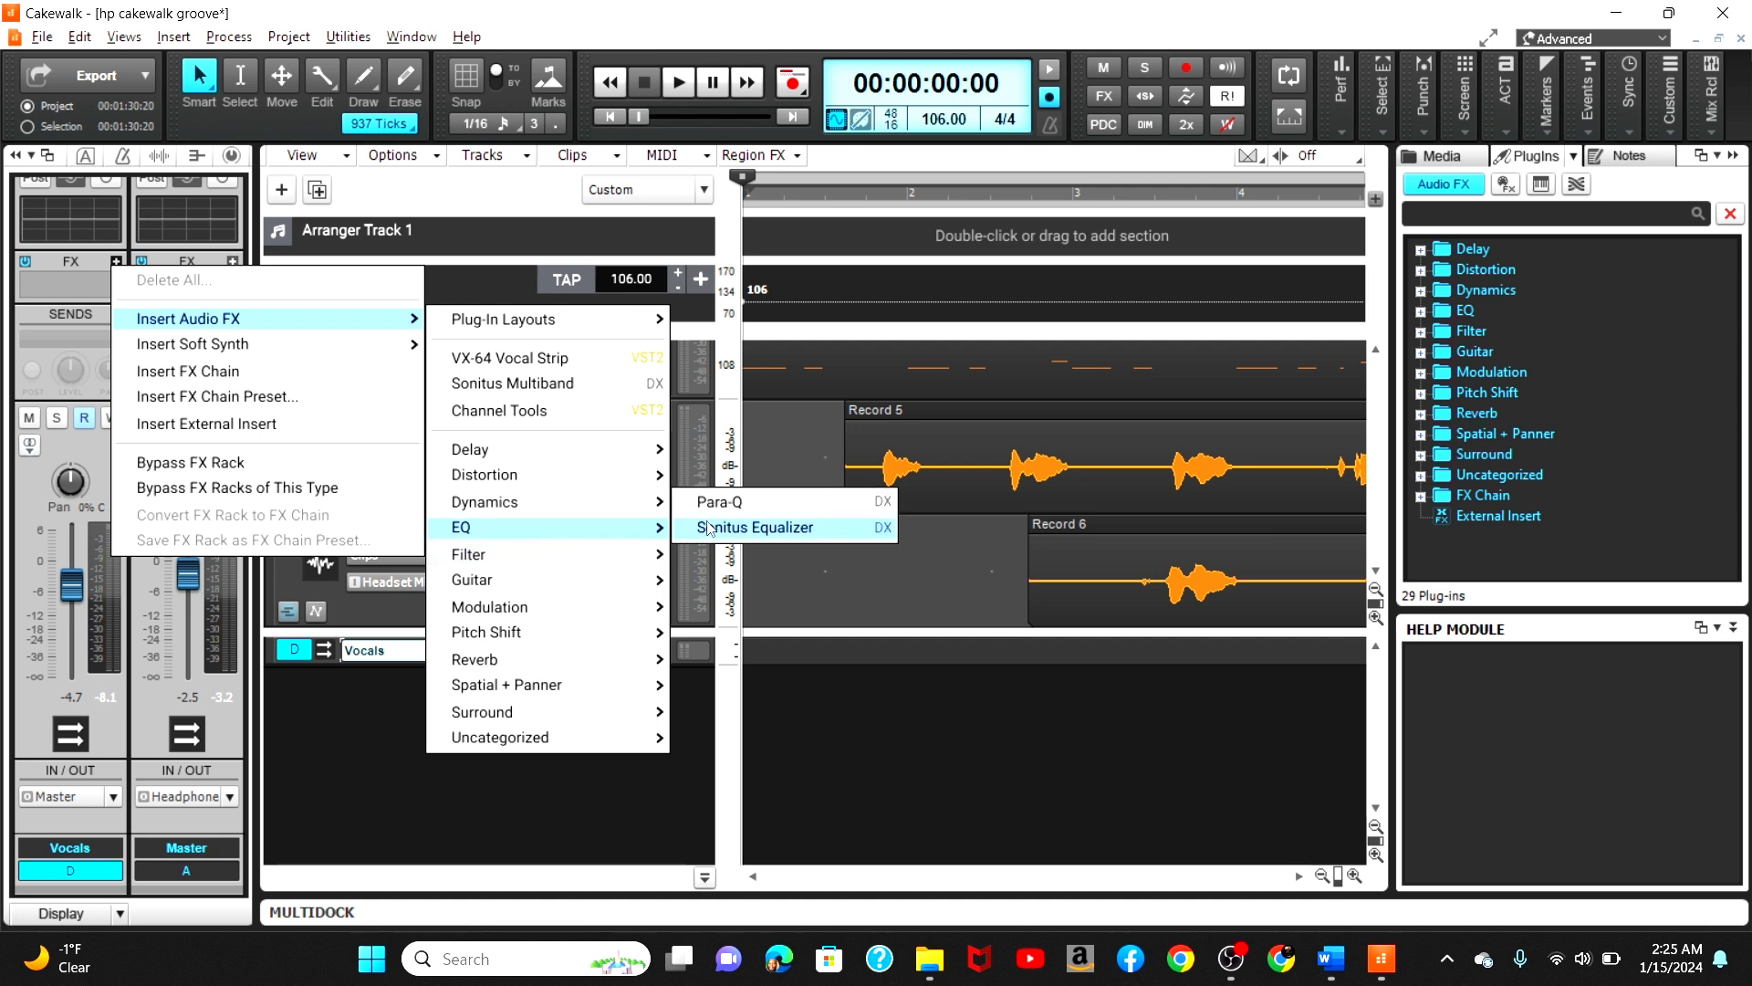
pyautogui.click(709, 527)
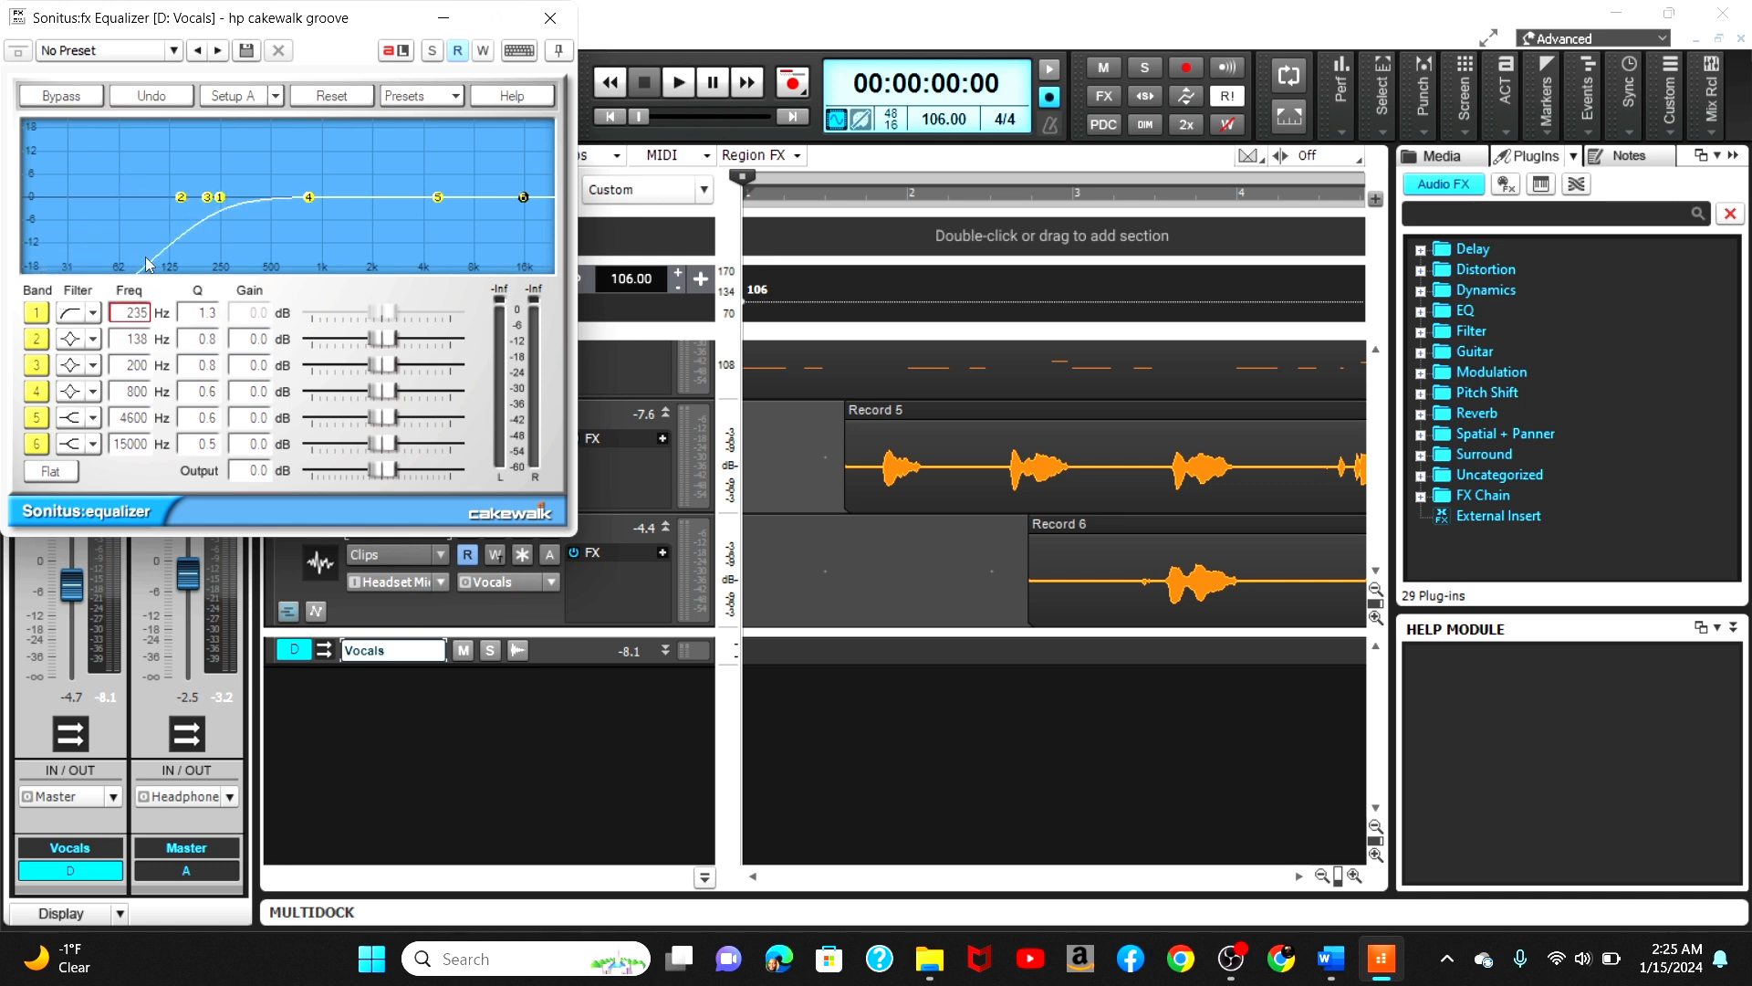
# Step: Play the project while lowering the equalizer's band 1 frequency to about 136 Hz and raising the Vocals bus volume to about -2.4 dB
pyautogui.click(678, 90)
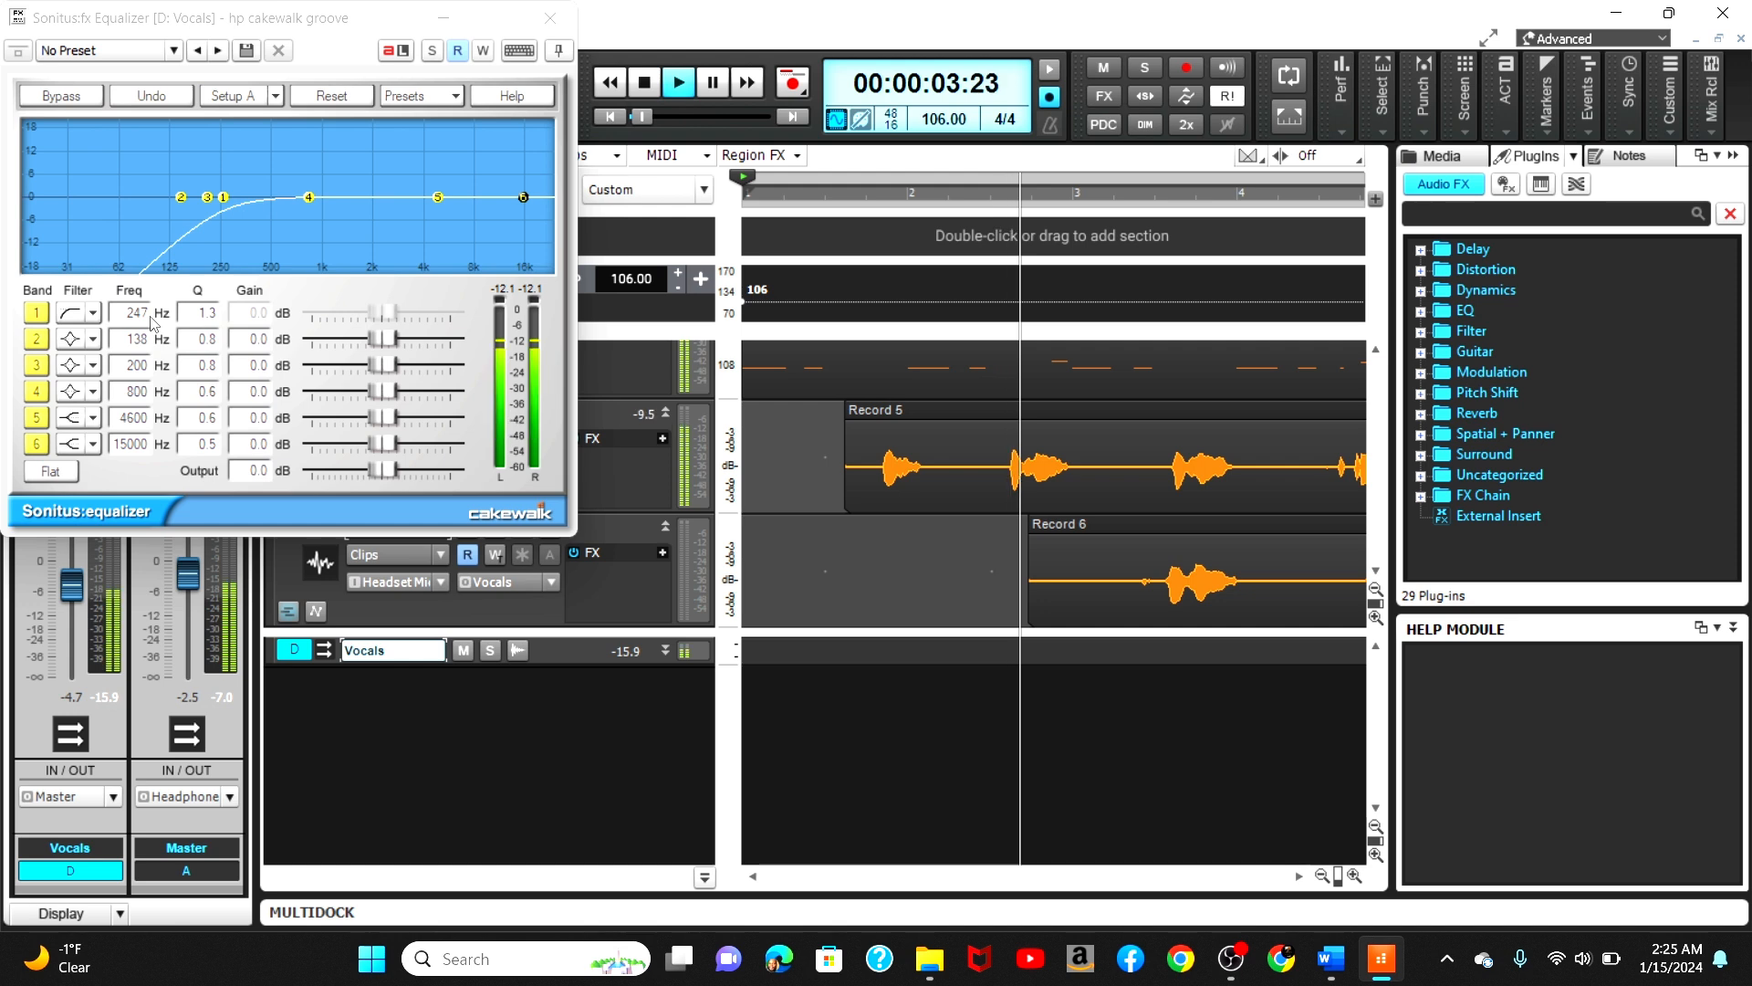
pyautogui.moveTo(154, 322); pyautogui.dragTo(127, 382)
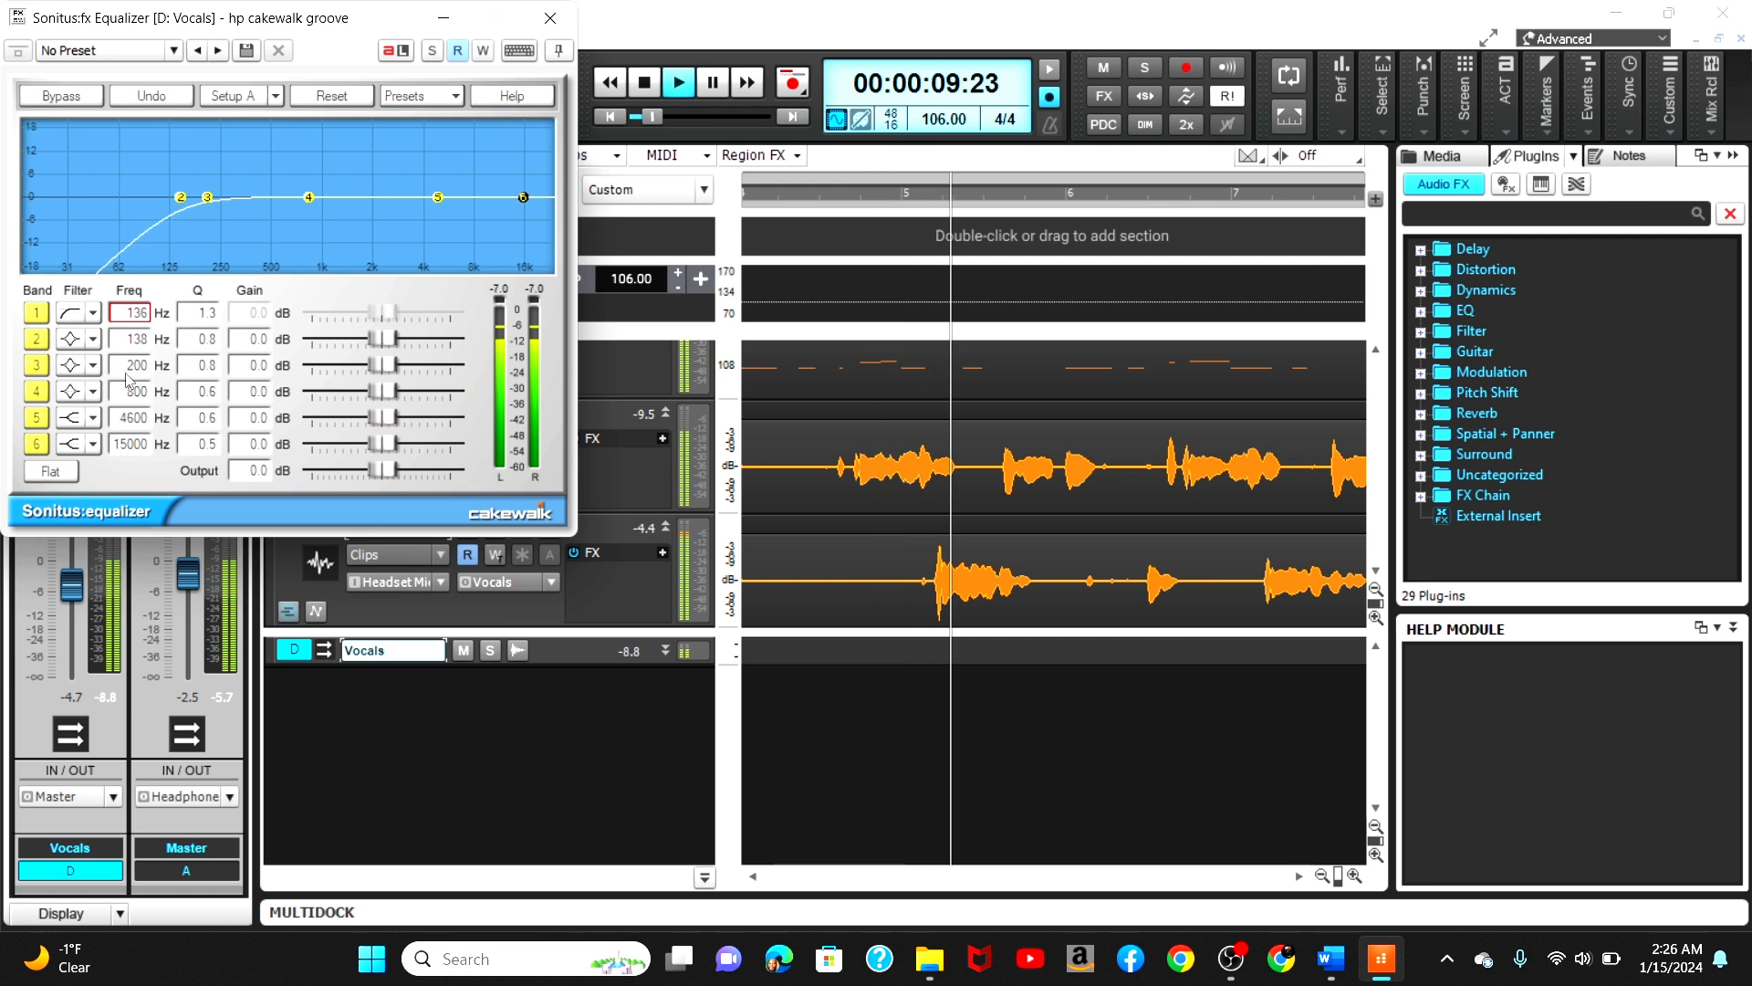
pyautogui.moveTo(68, 595); pyautogui.dragTo(68, 584)
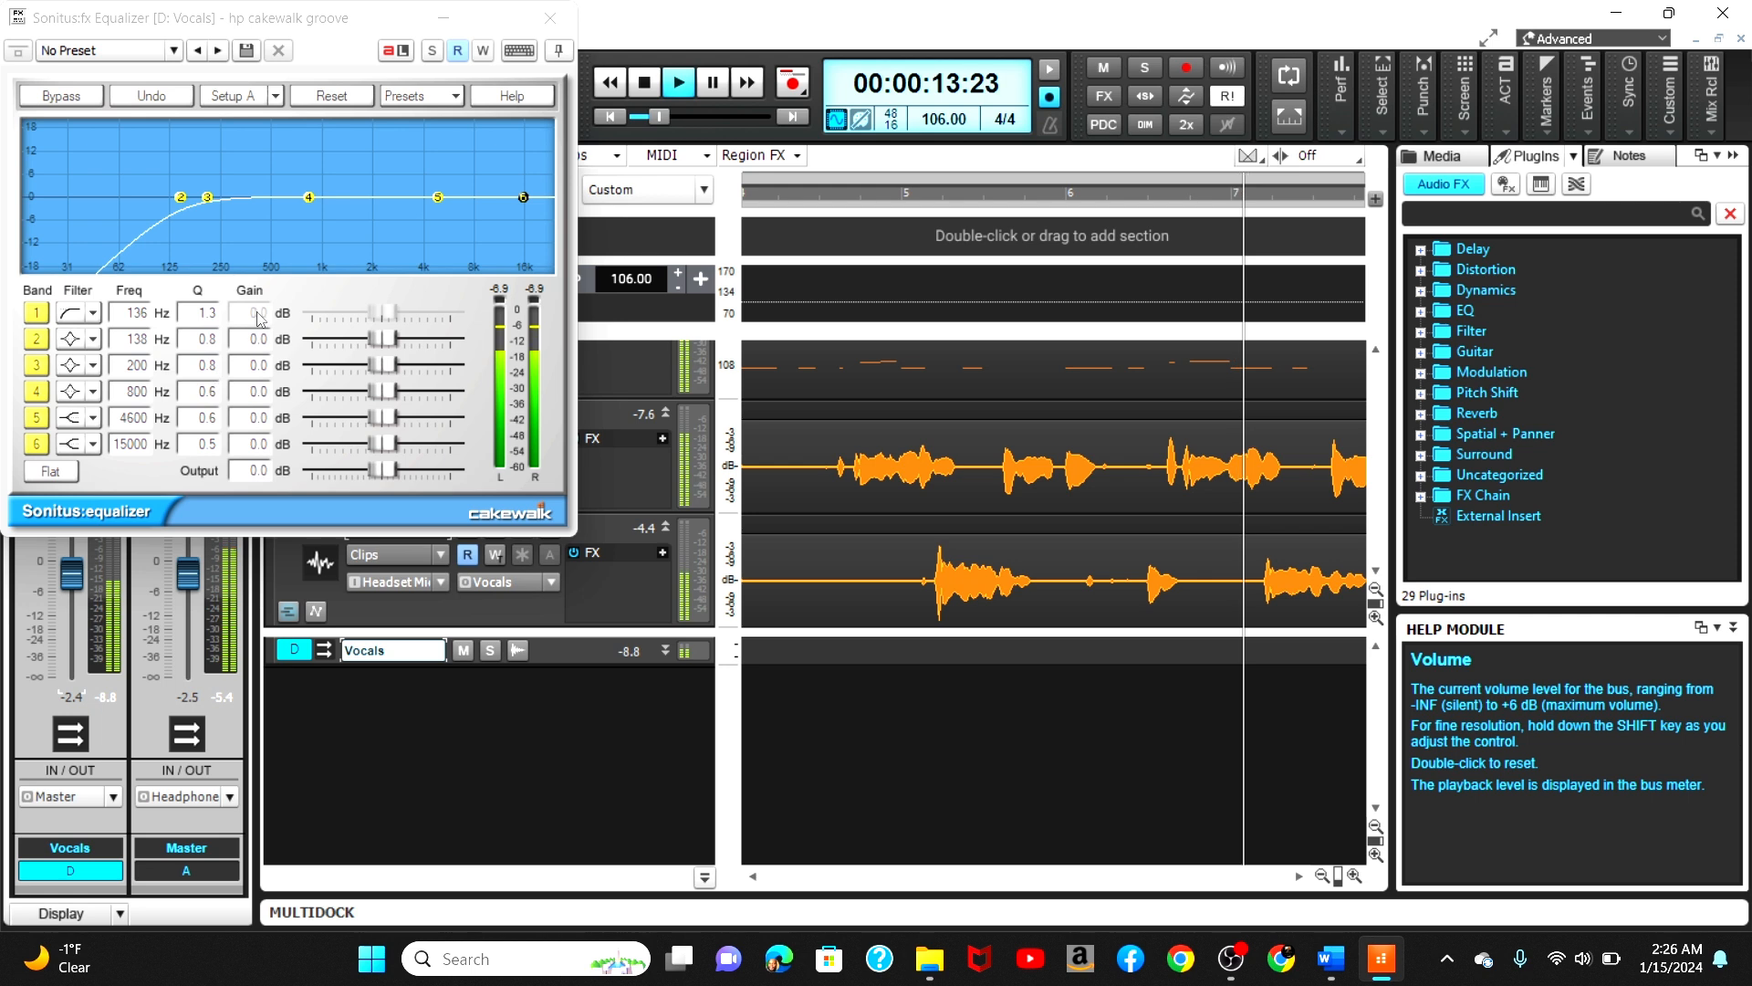
# Step: Fine-tune the equalizer's band 1 frequency to 123 Hz, close the equalizer and stop playback
pyautogui.moveTo(136, 313); pyautogui.dragTo(144, 240)
pyautogui.scroll(-4, 98, 337)
pyautogui.scroll(-4, 82, 390)
pyautogui.scroll(-1, 41, 466)
pyautogui.scroll(-3, 35, 472)
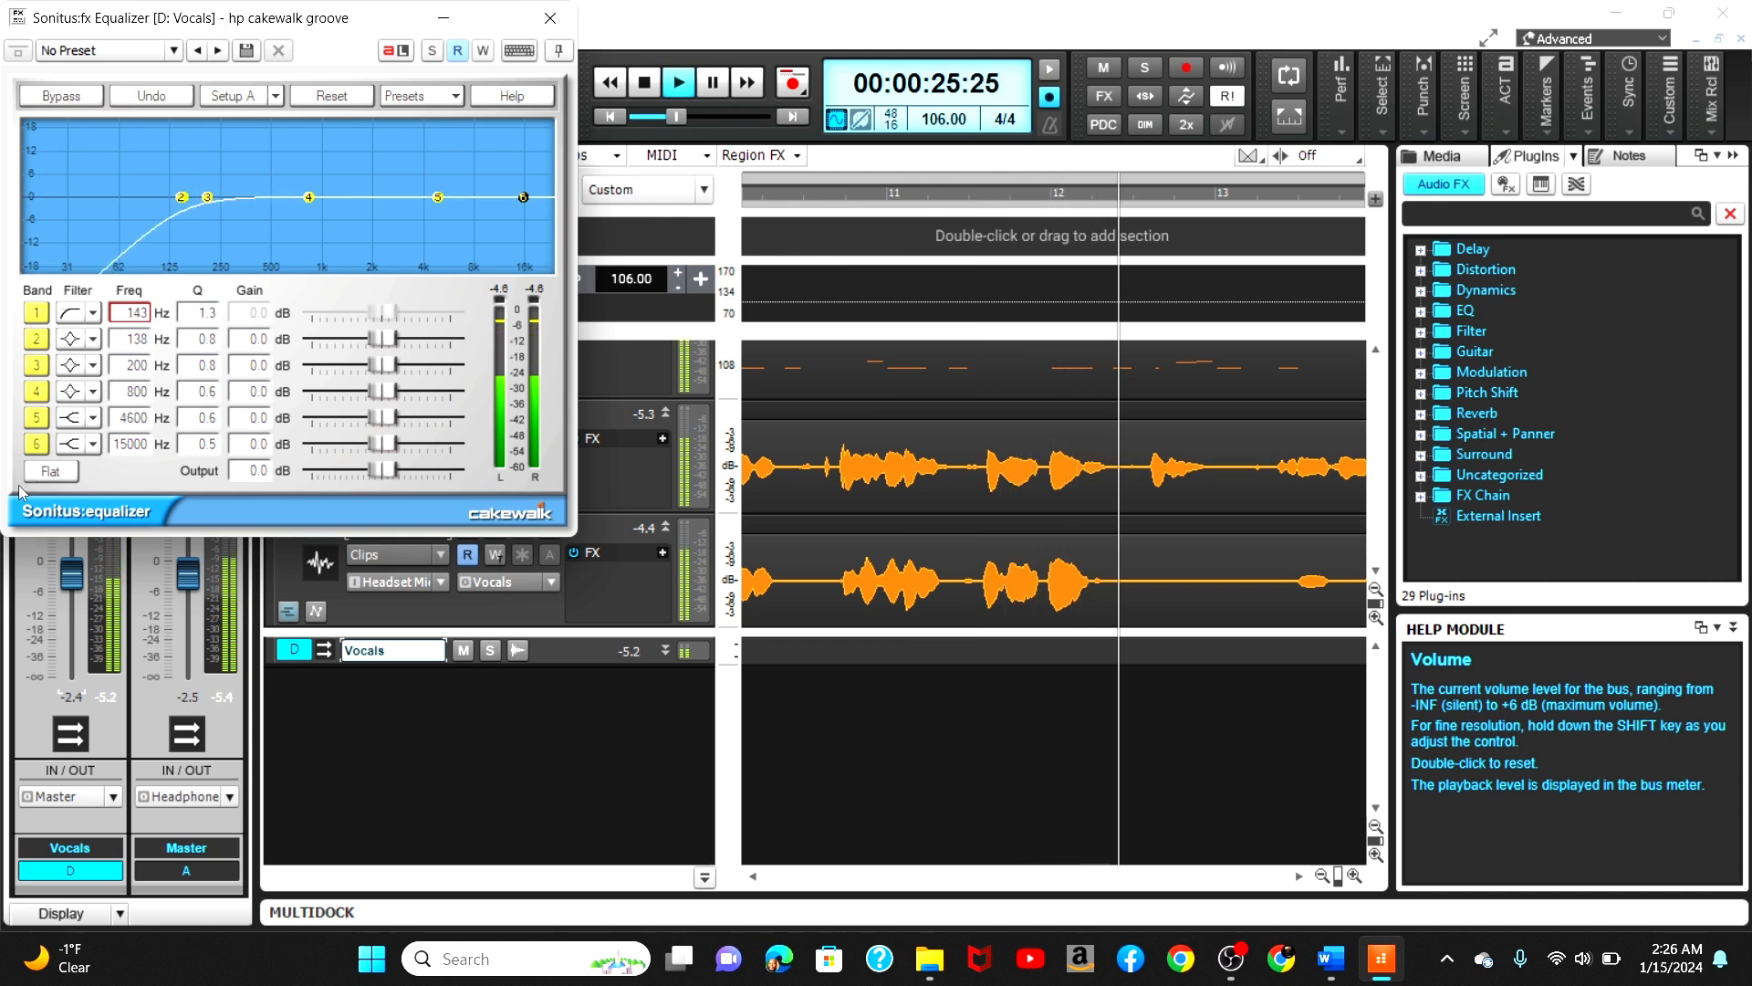
pyautogui.scroll(-1, 20, 492)
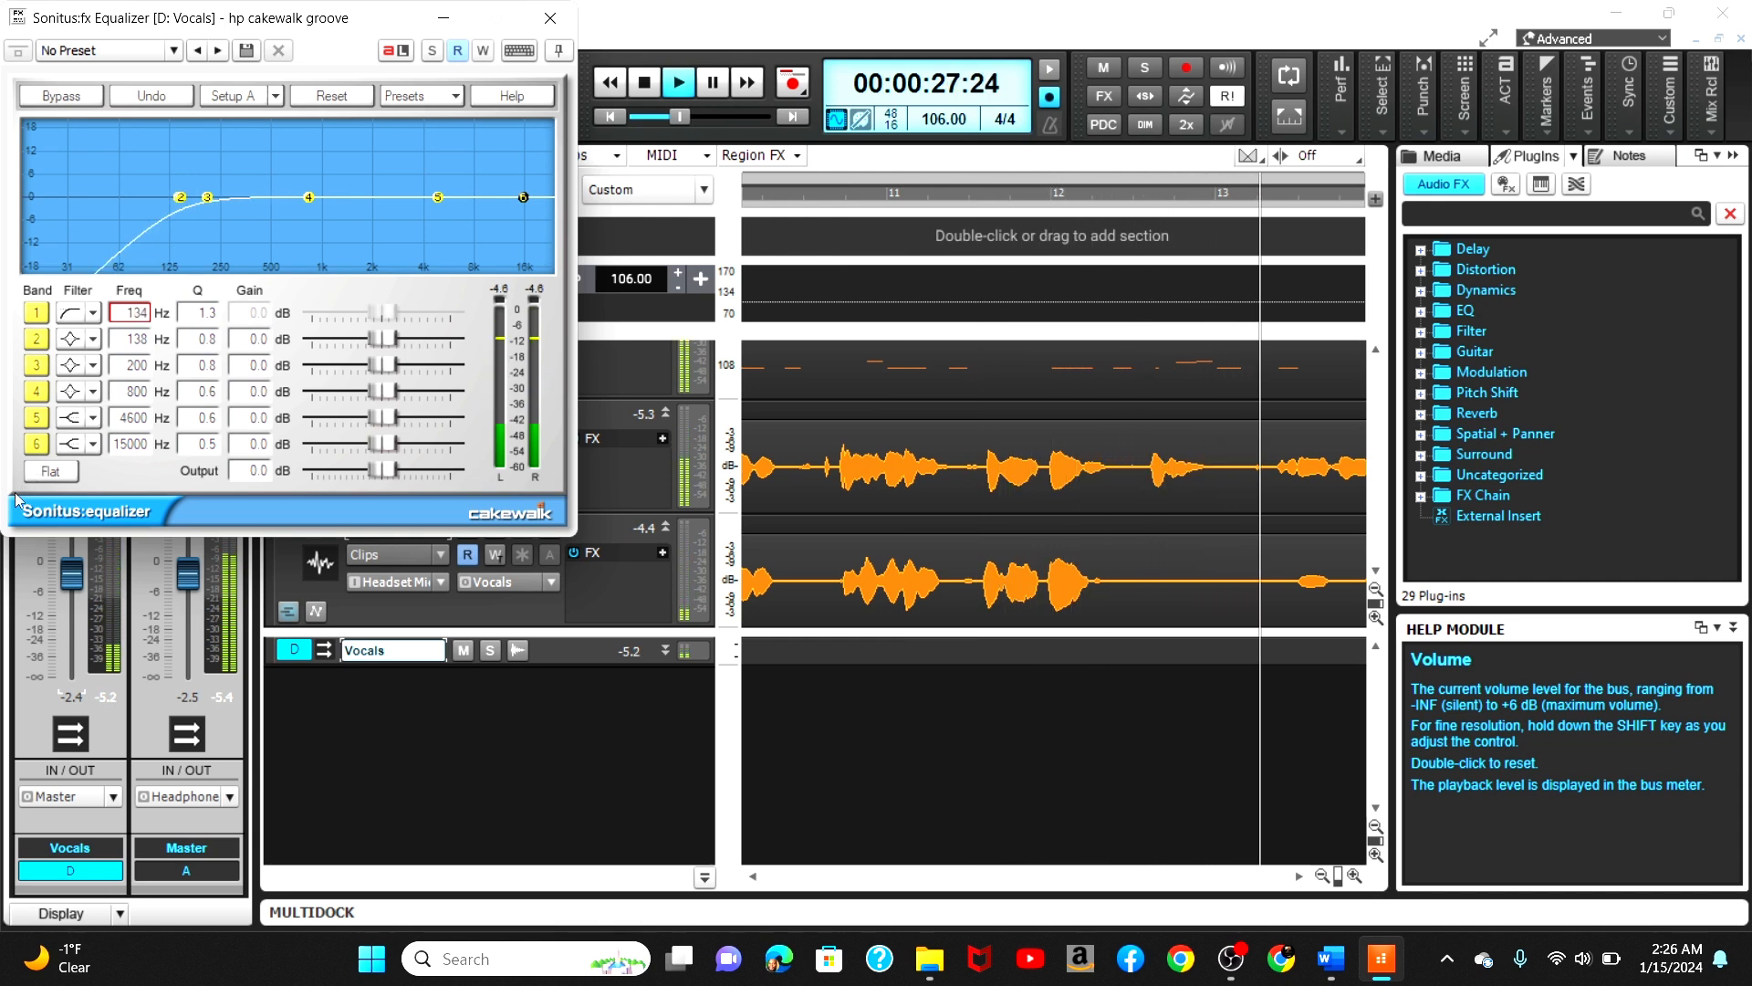
pyautogui.scroll(-1, 17, 498)
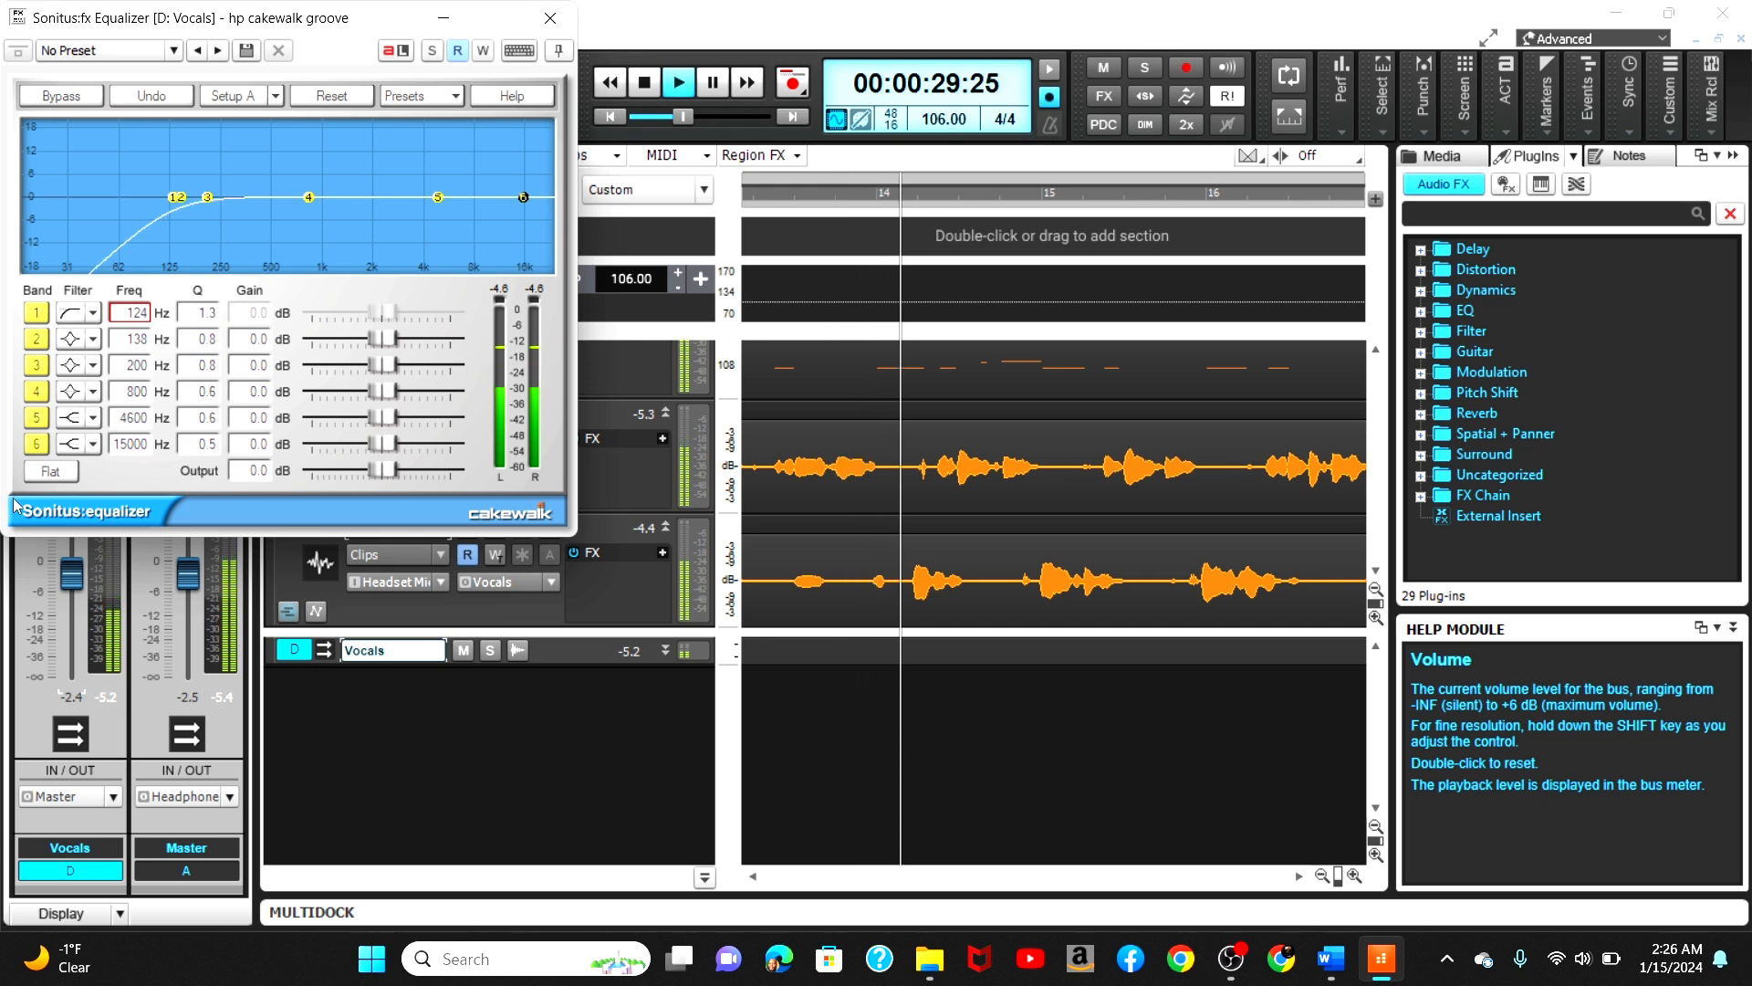
pyautogui.scroll(-1, 14, 505)
pyautogui.scroll(1, 14, 504)
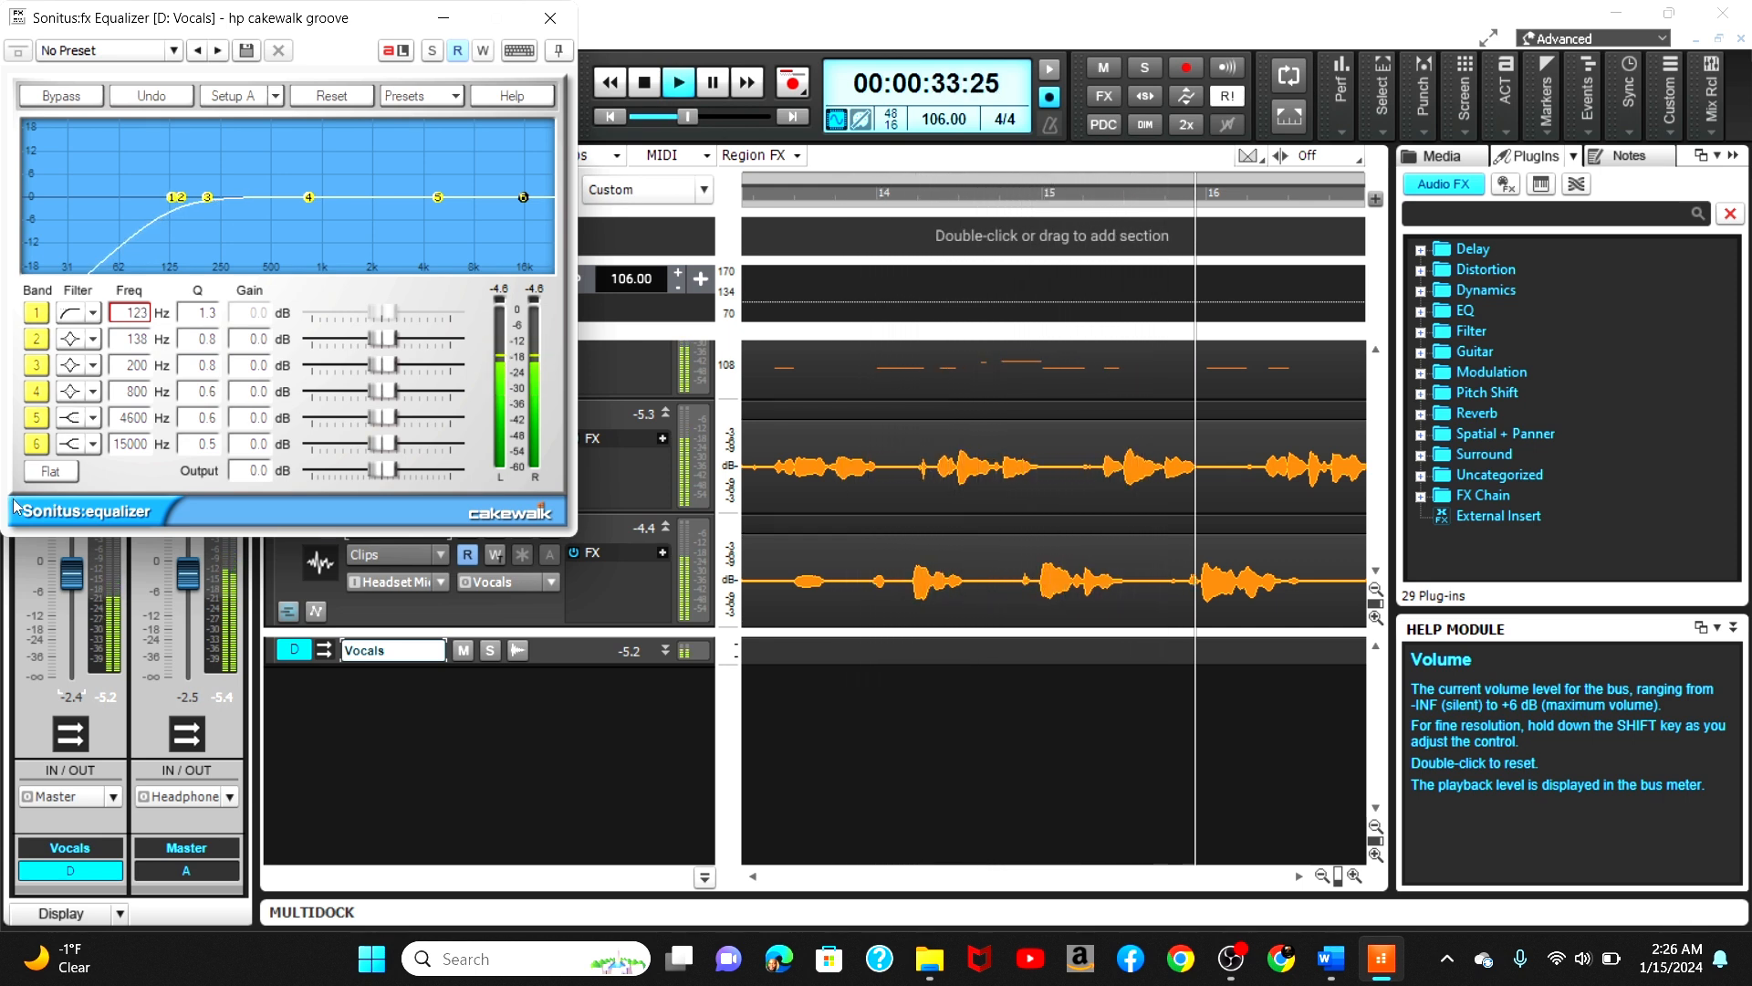
pyautogui.click(550, 18)
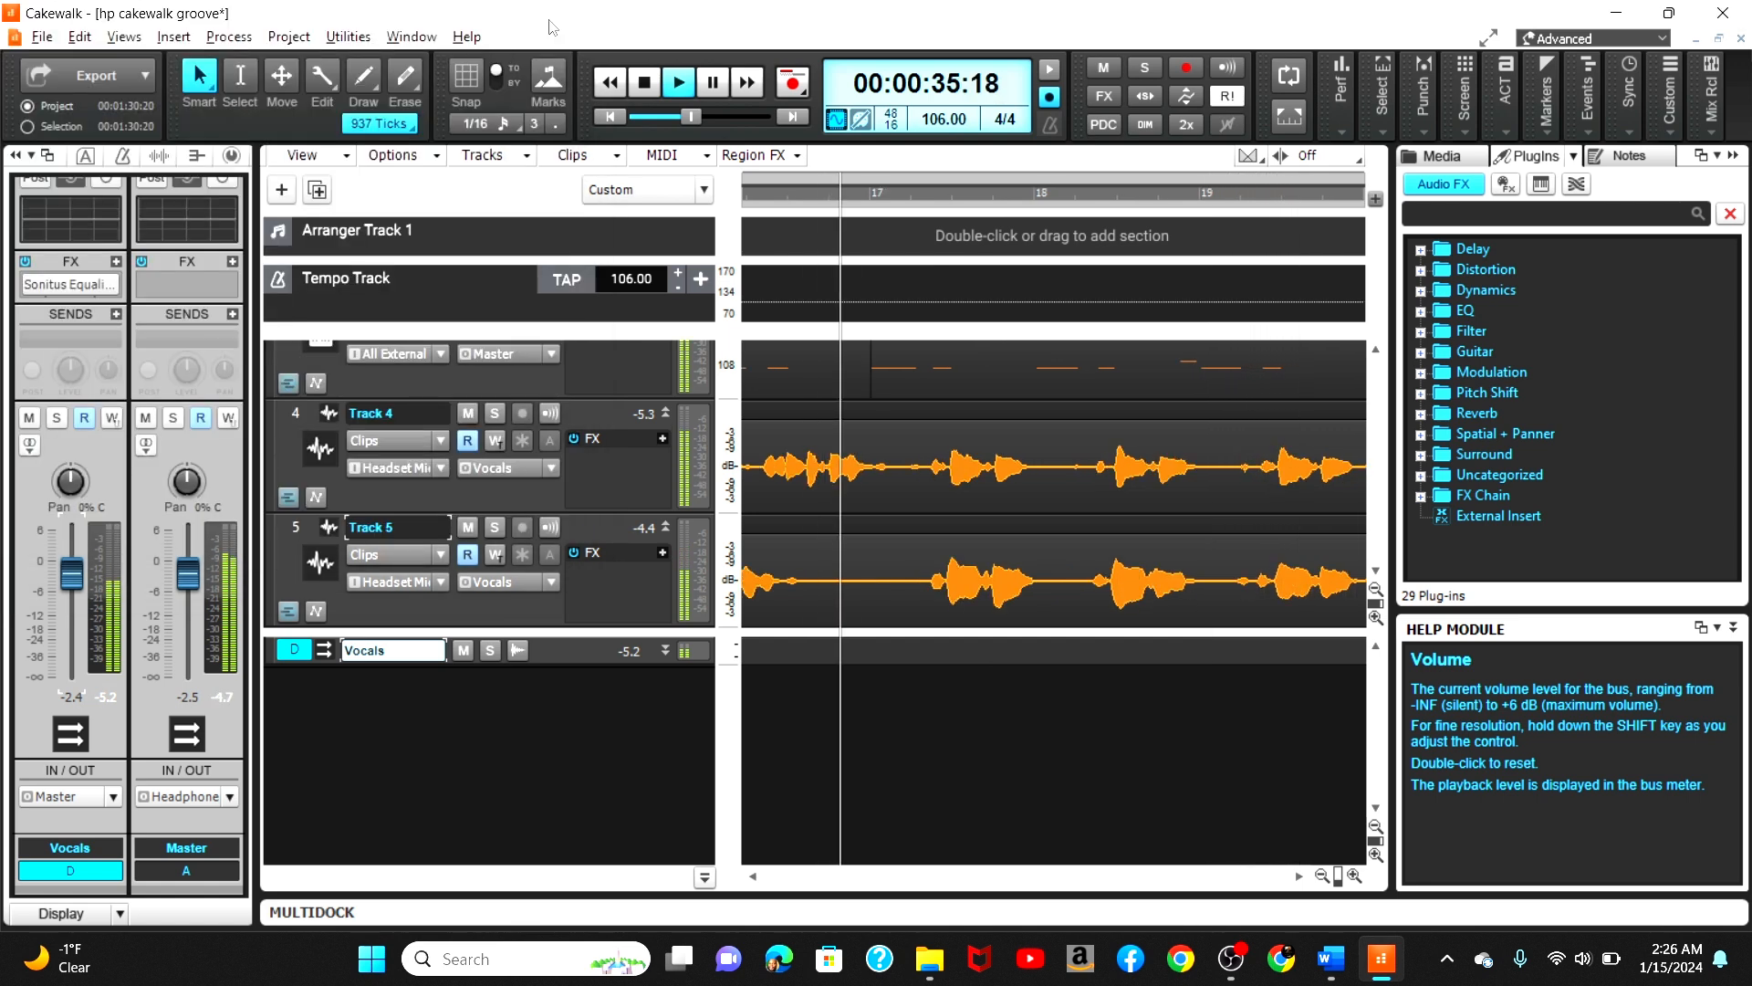
pyautogui.click(644, 82)
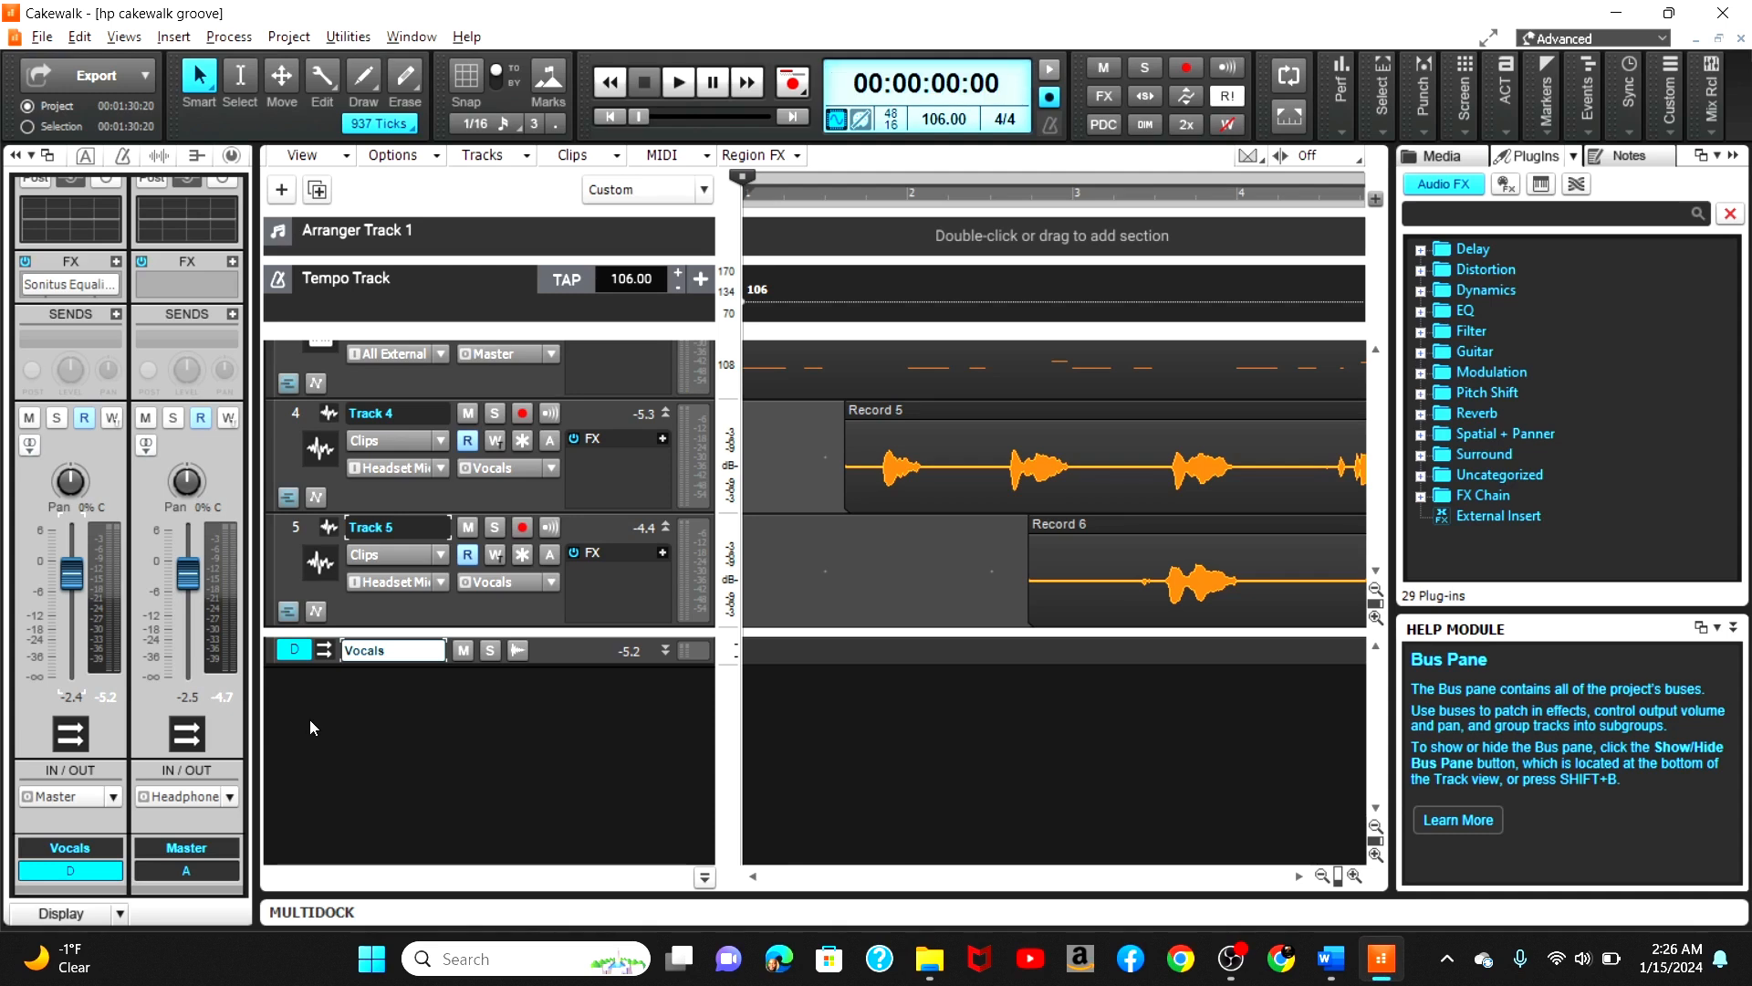
pyautogui.click(116, 262)
pyautogui.moveTo(268, 318)
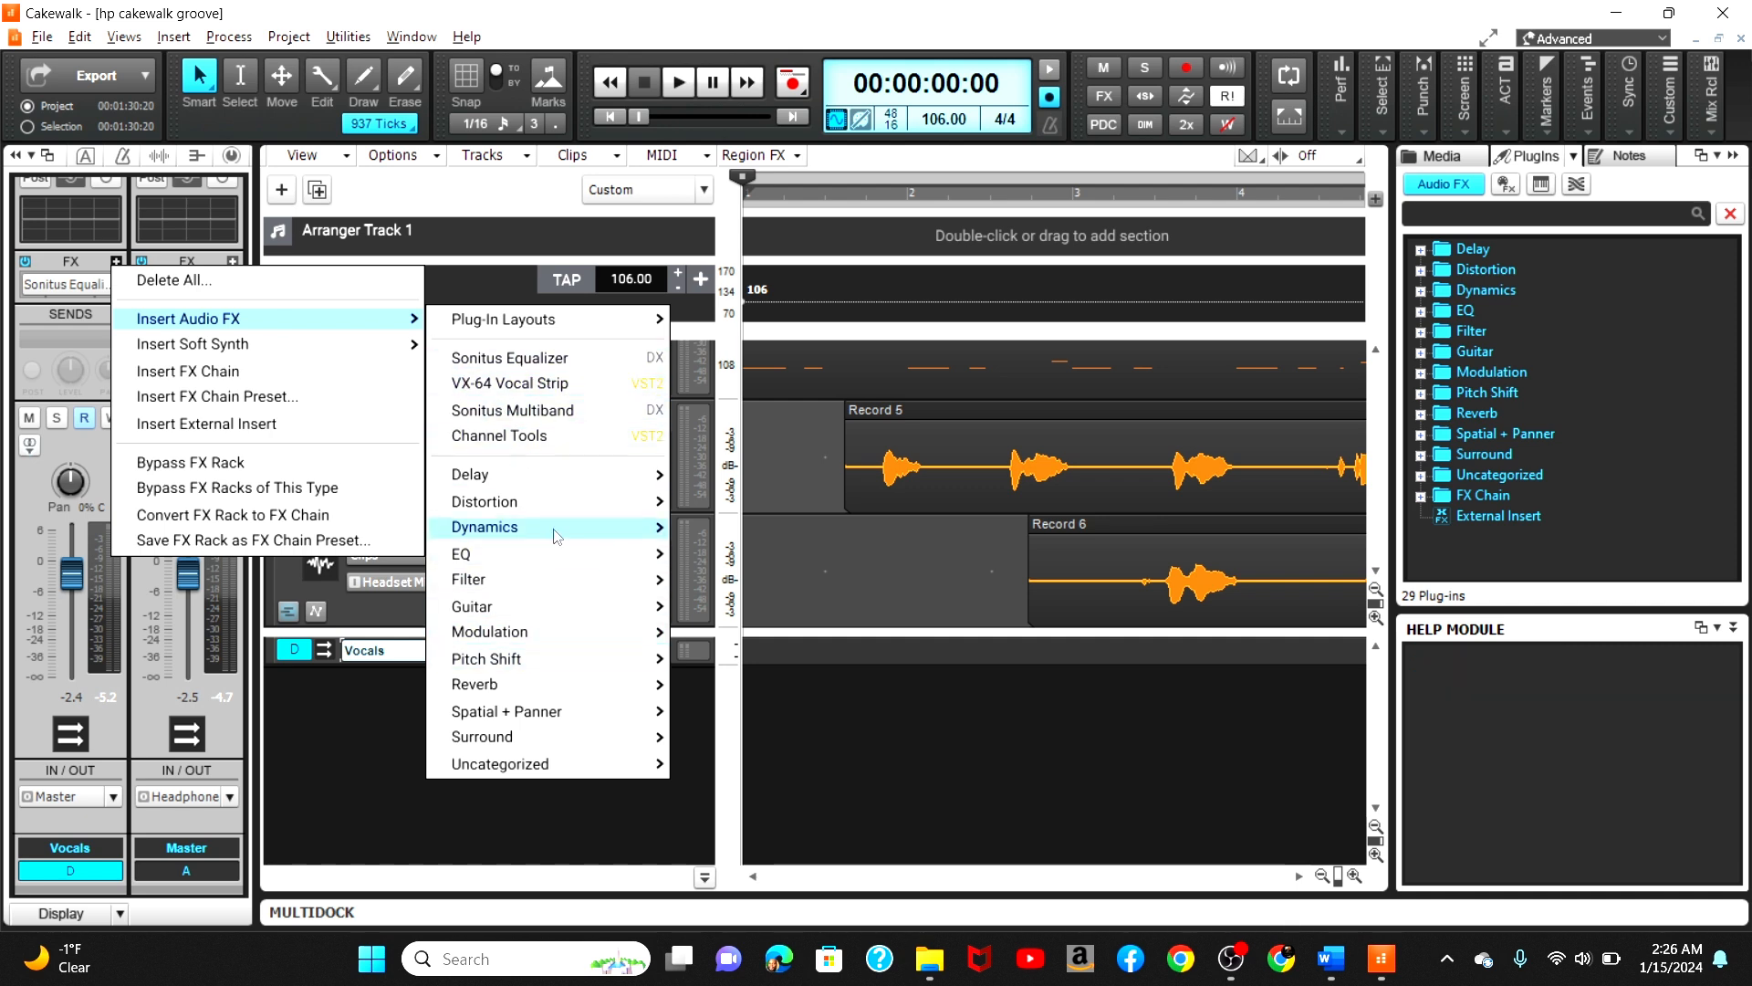
pyautogui.moveTo(553, 529)
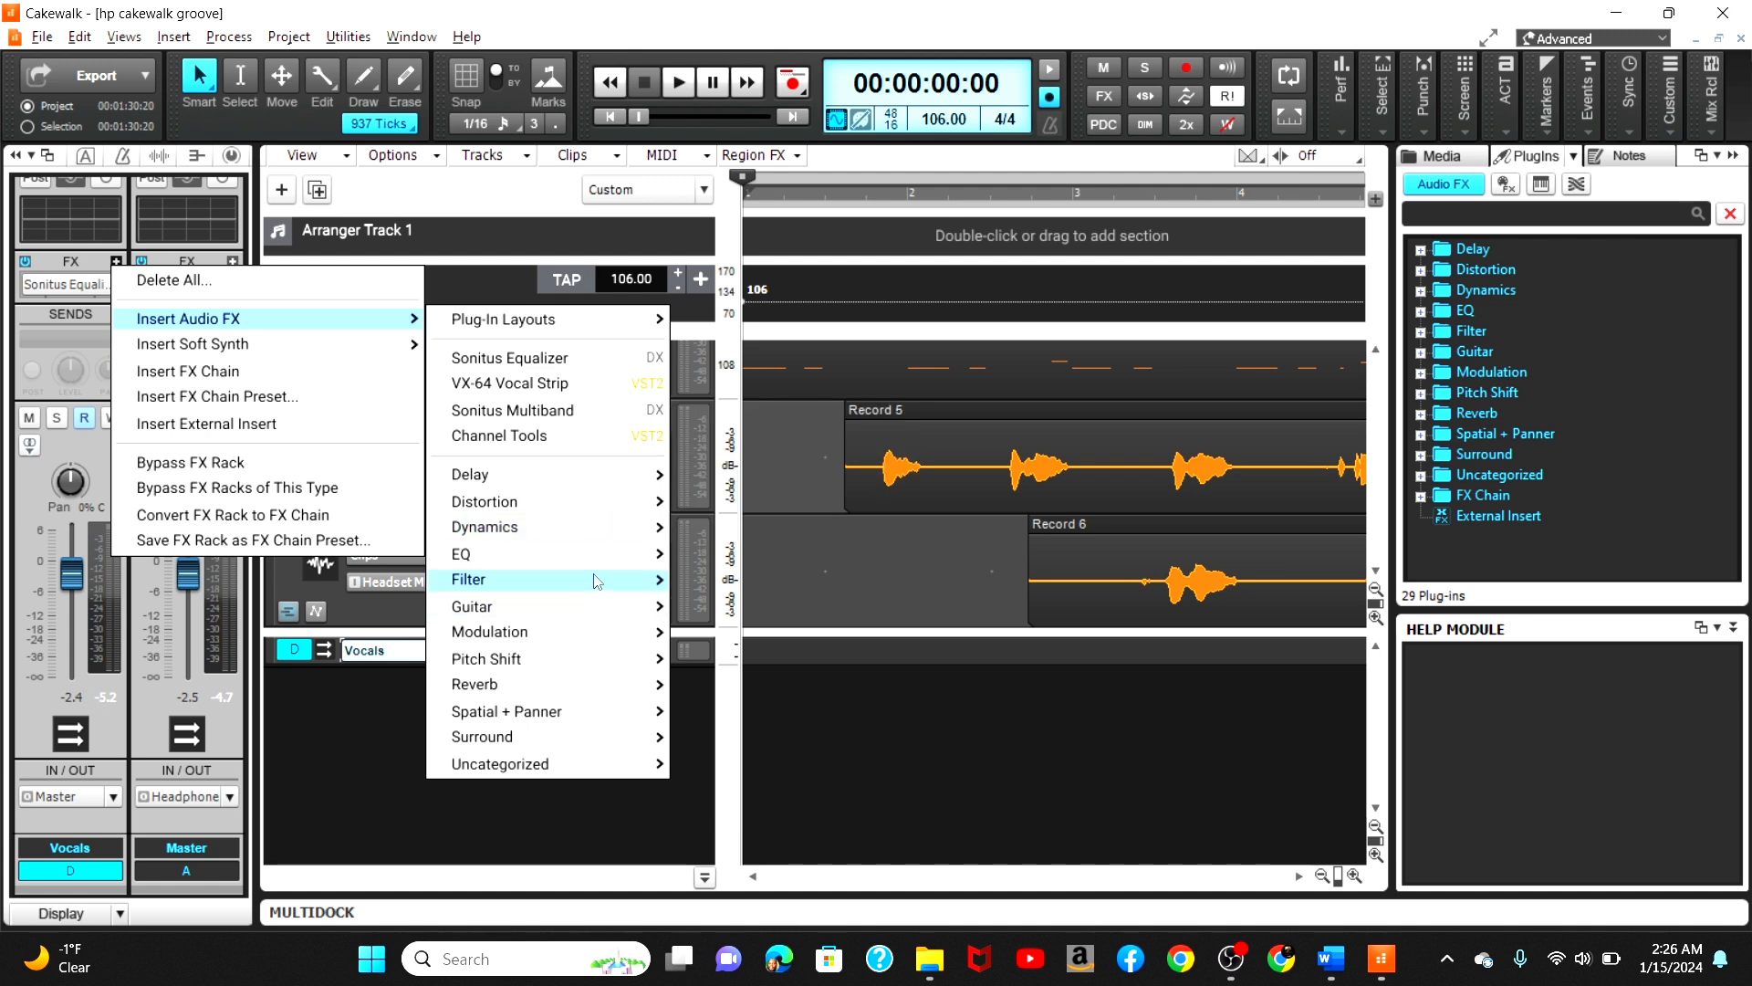
pyautogui.moveTo(595, 581)
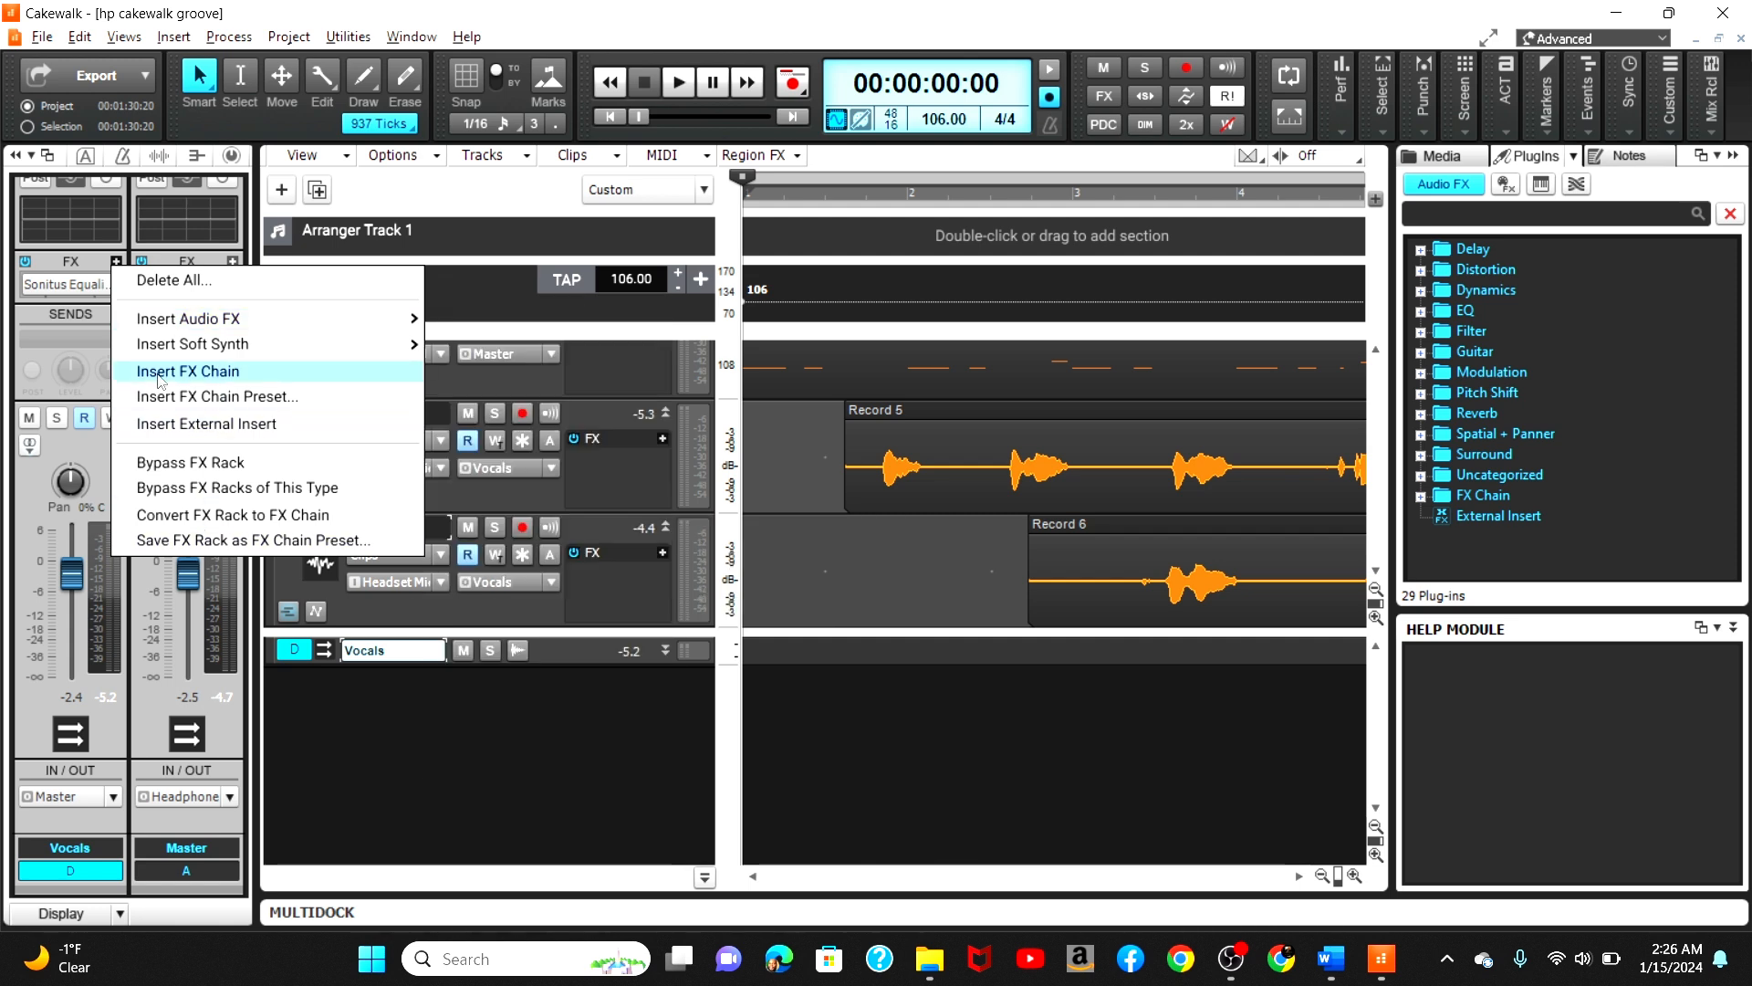
pyautogui.click(82, 336)
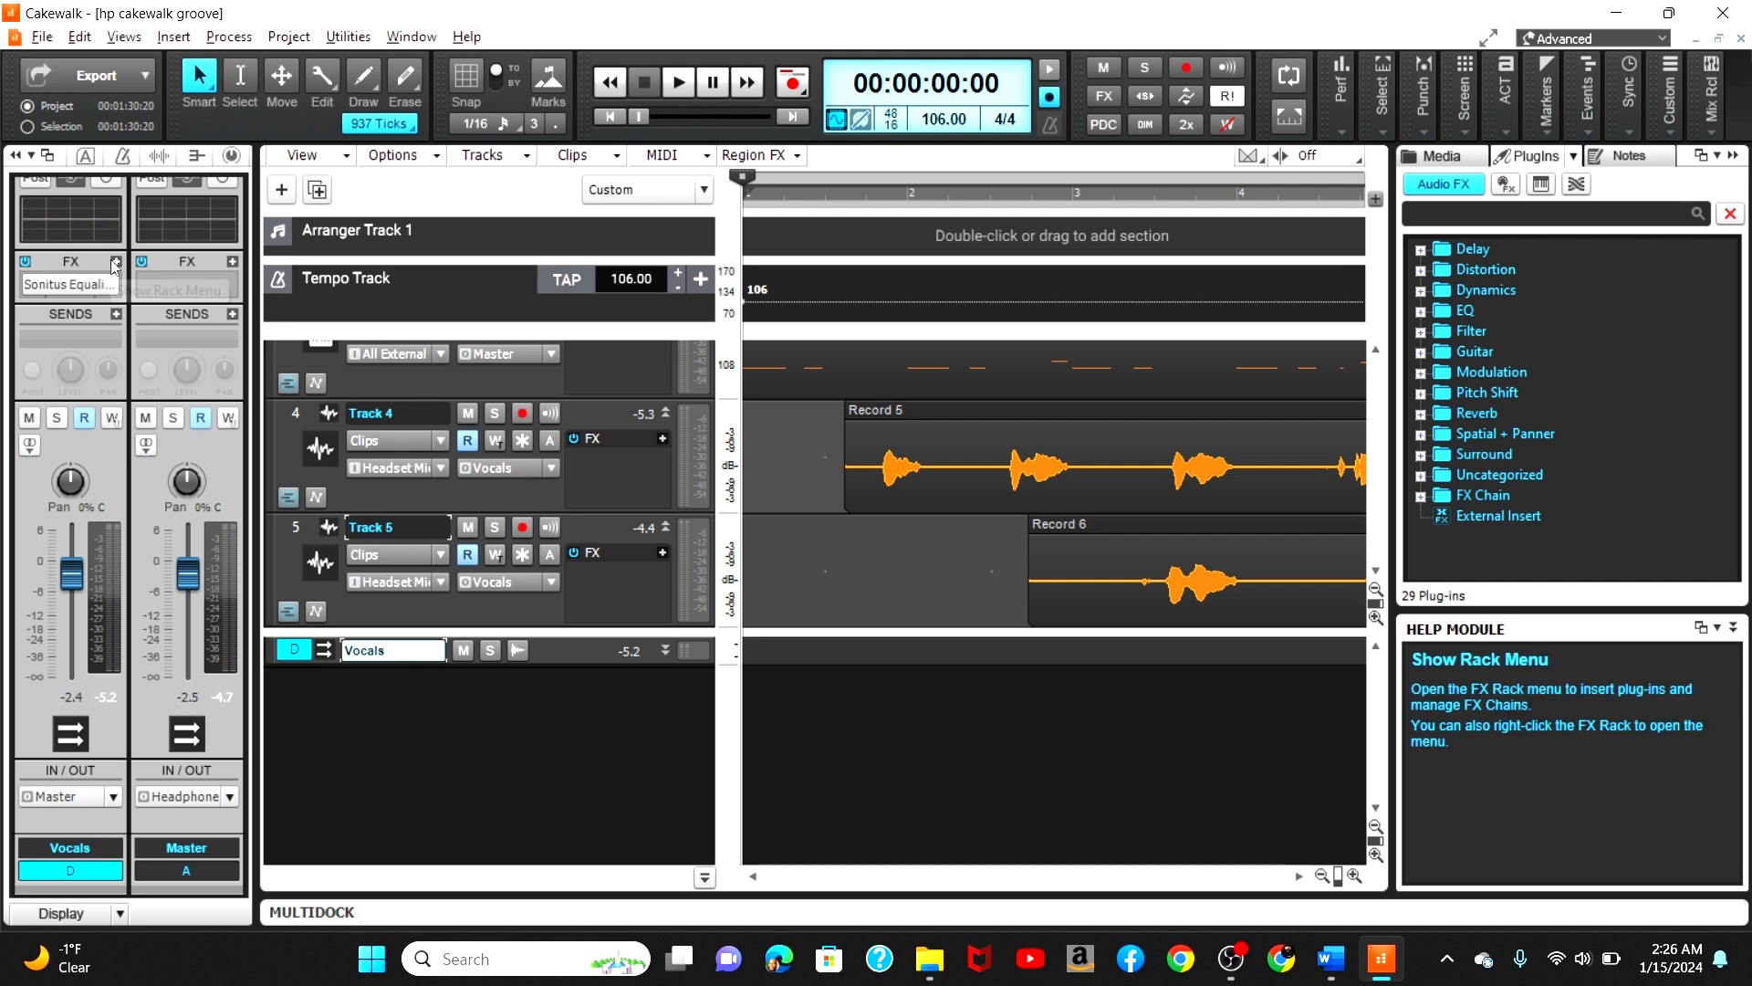
# Step: Enable and show the Vocals bus ProChannel, collapsing its Console-B and Tube modules
pyautogui.click(107, 179)
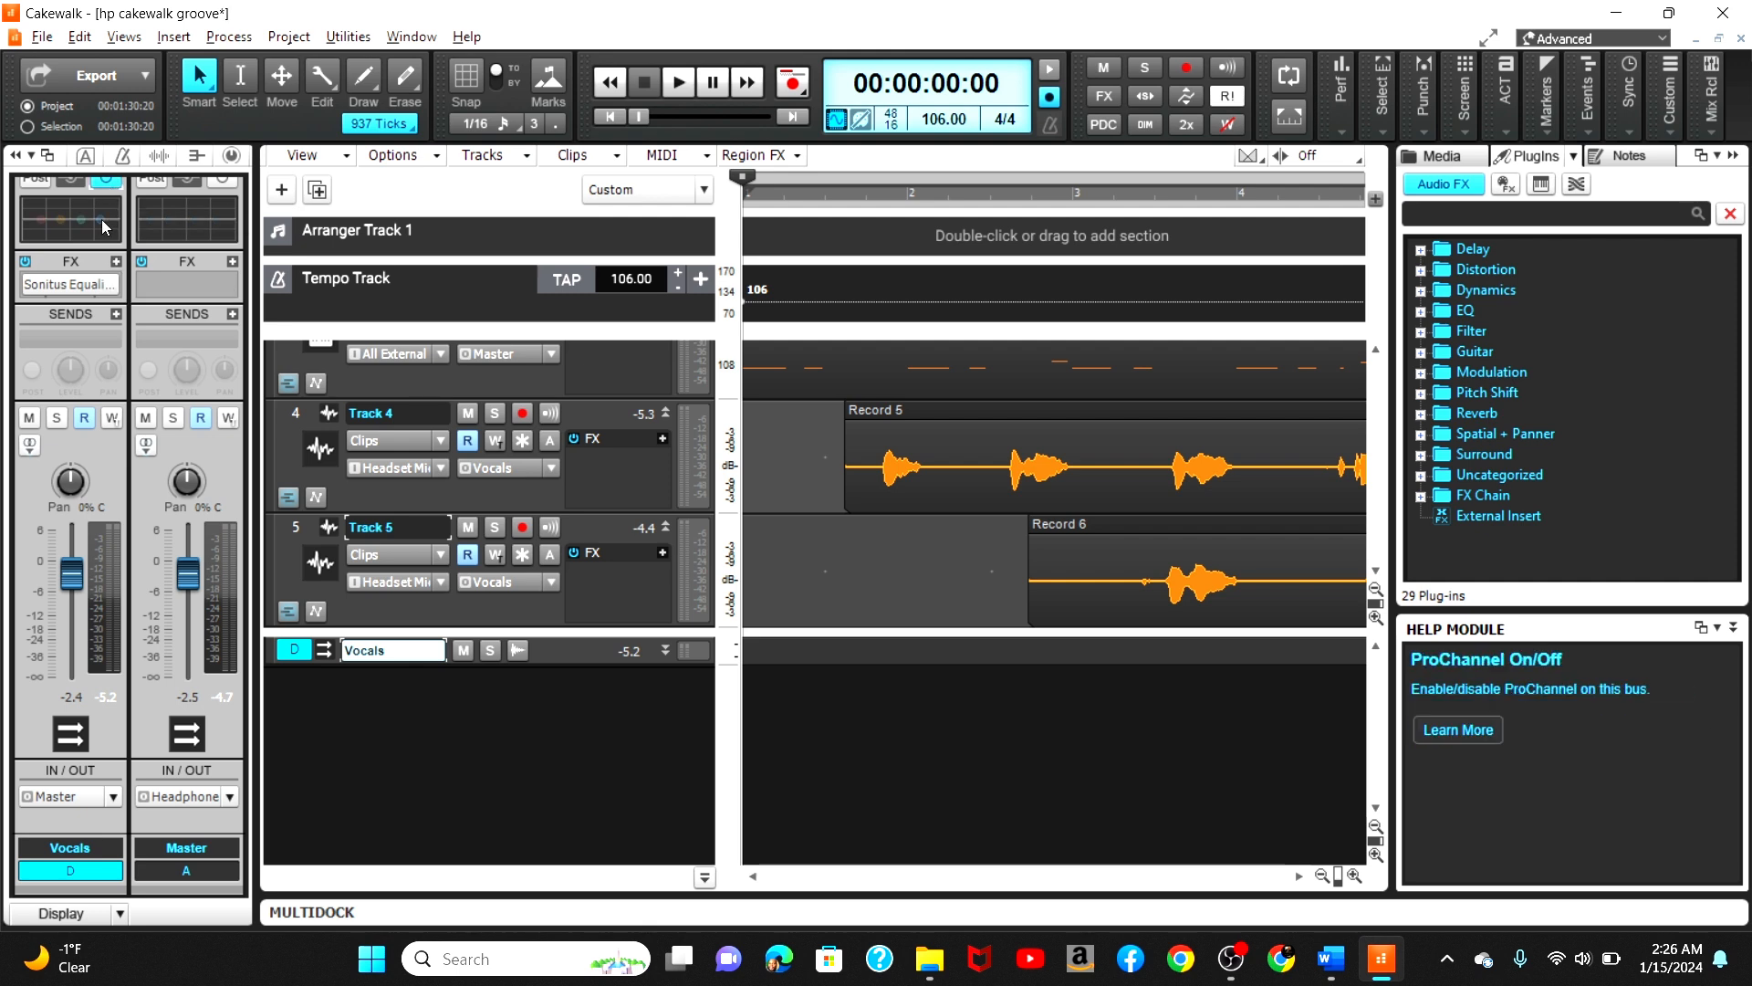
pyautogui.moveTo(105, 228)
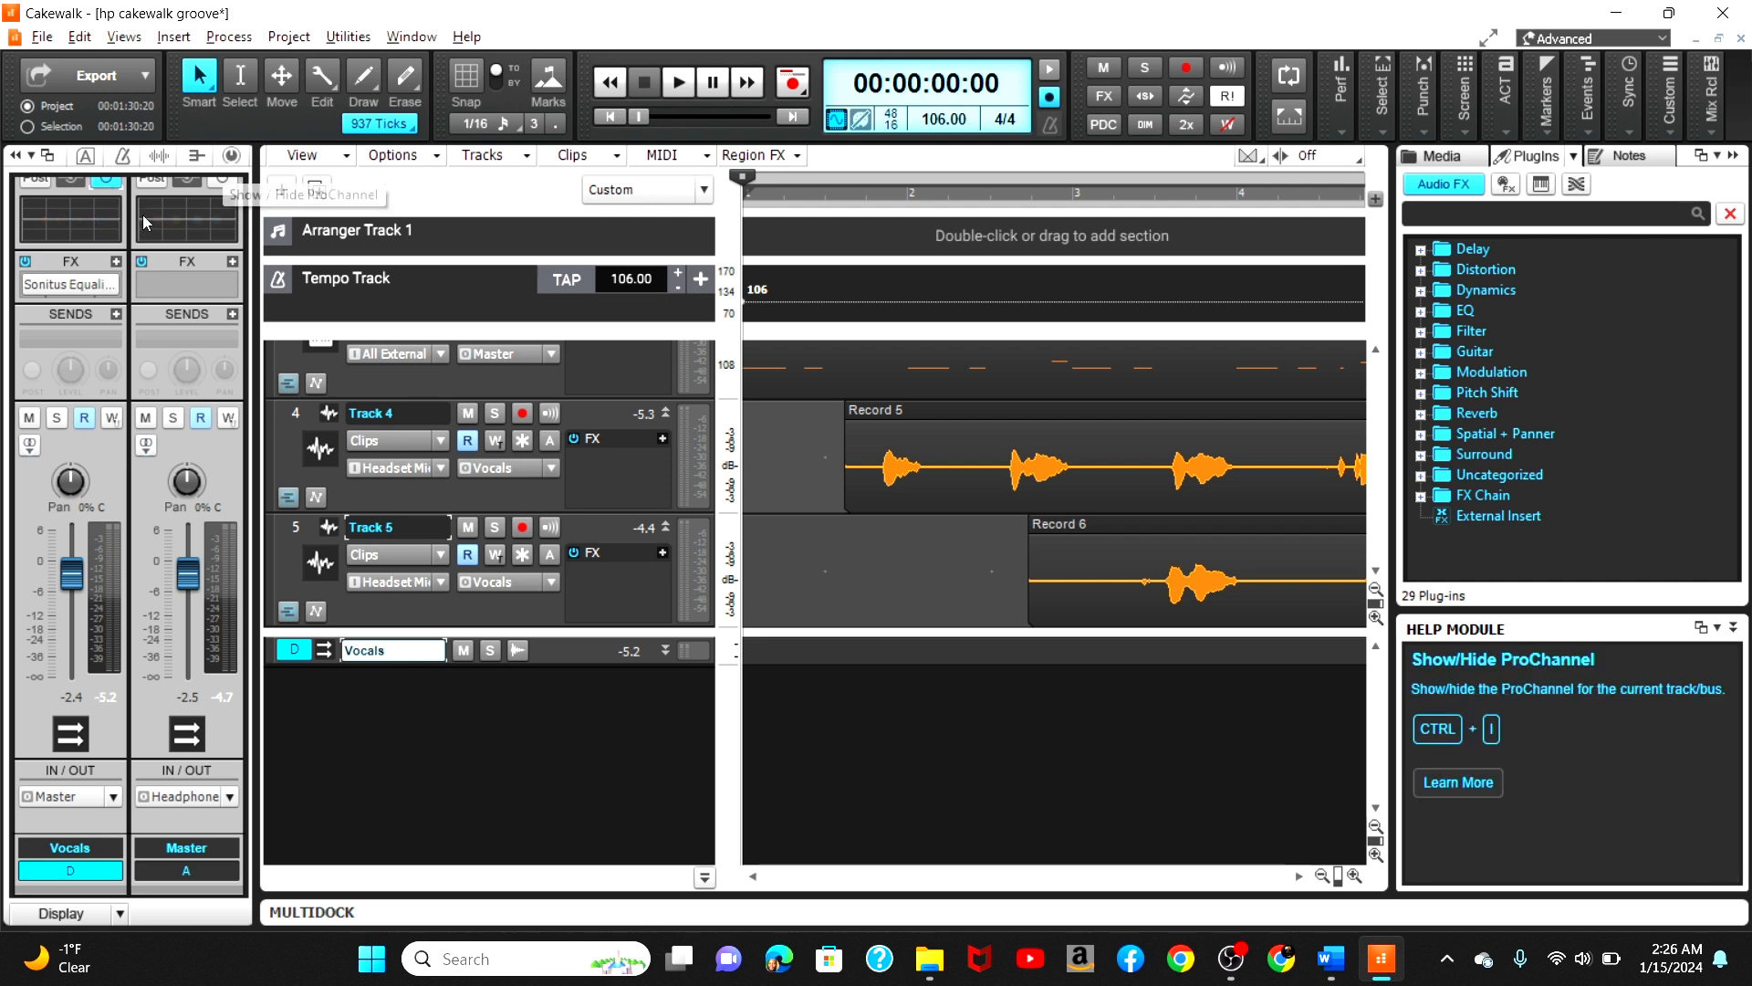
pyautogui.click(231, 155)
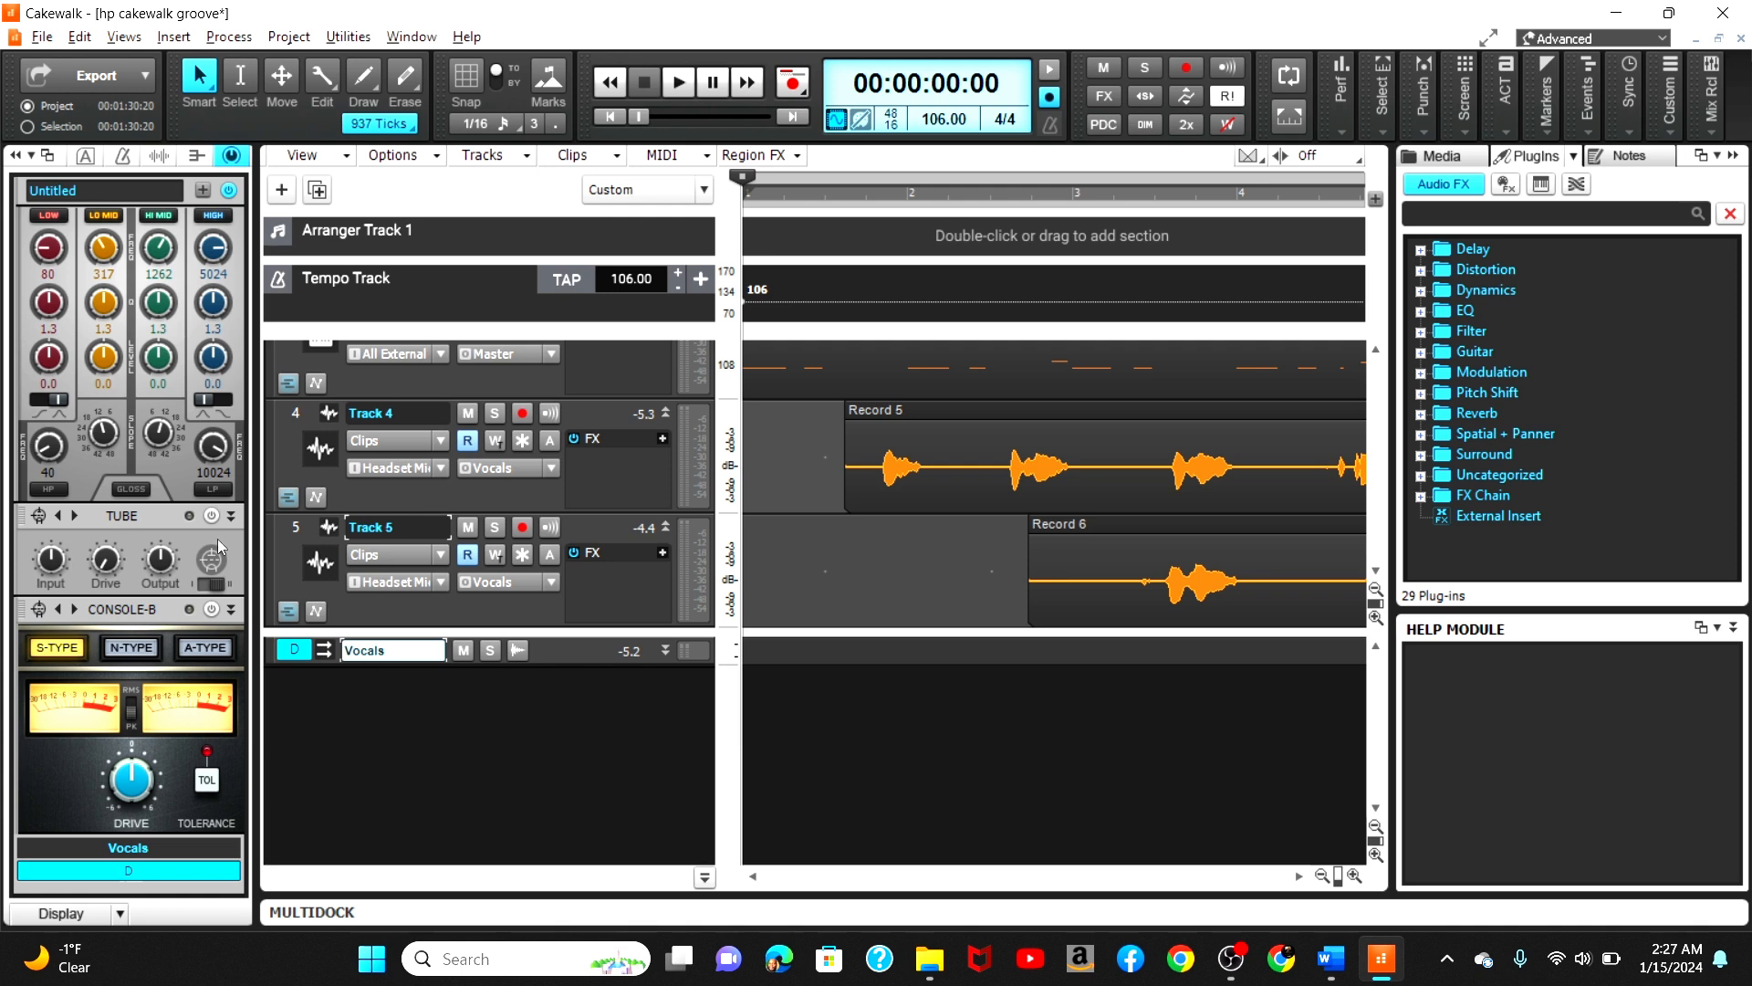
pyautogui.click(232, 610)
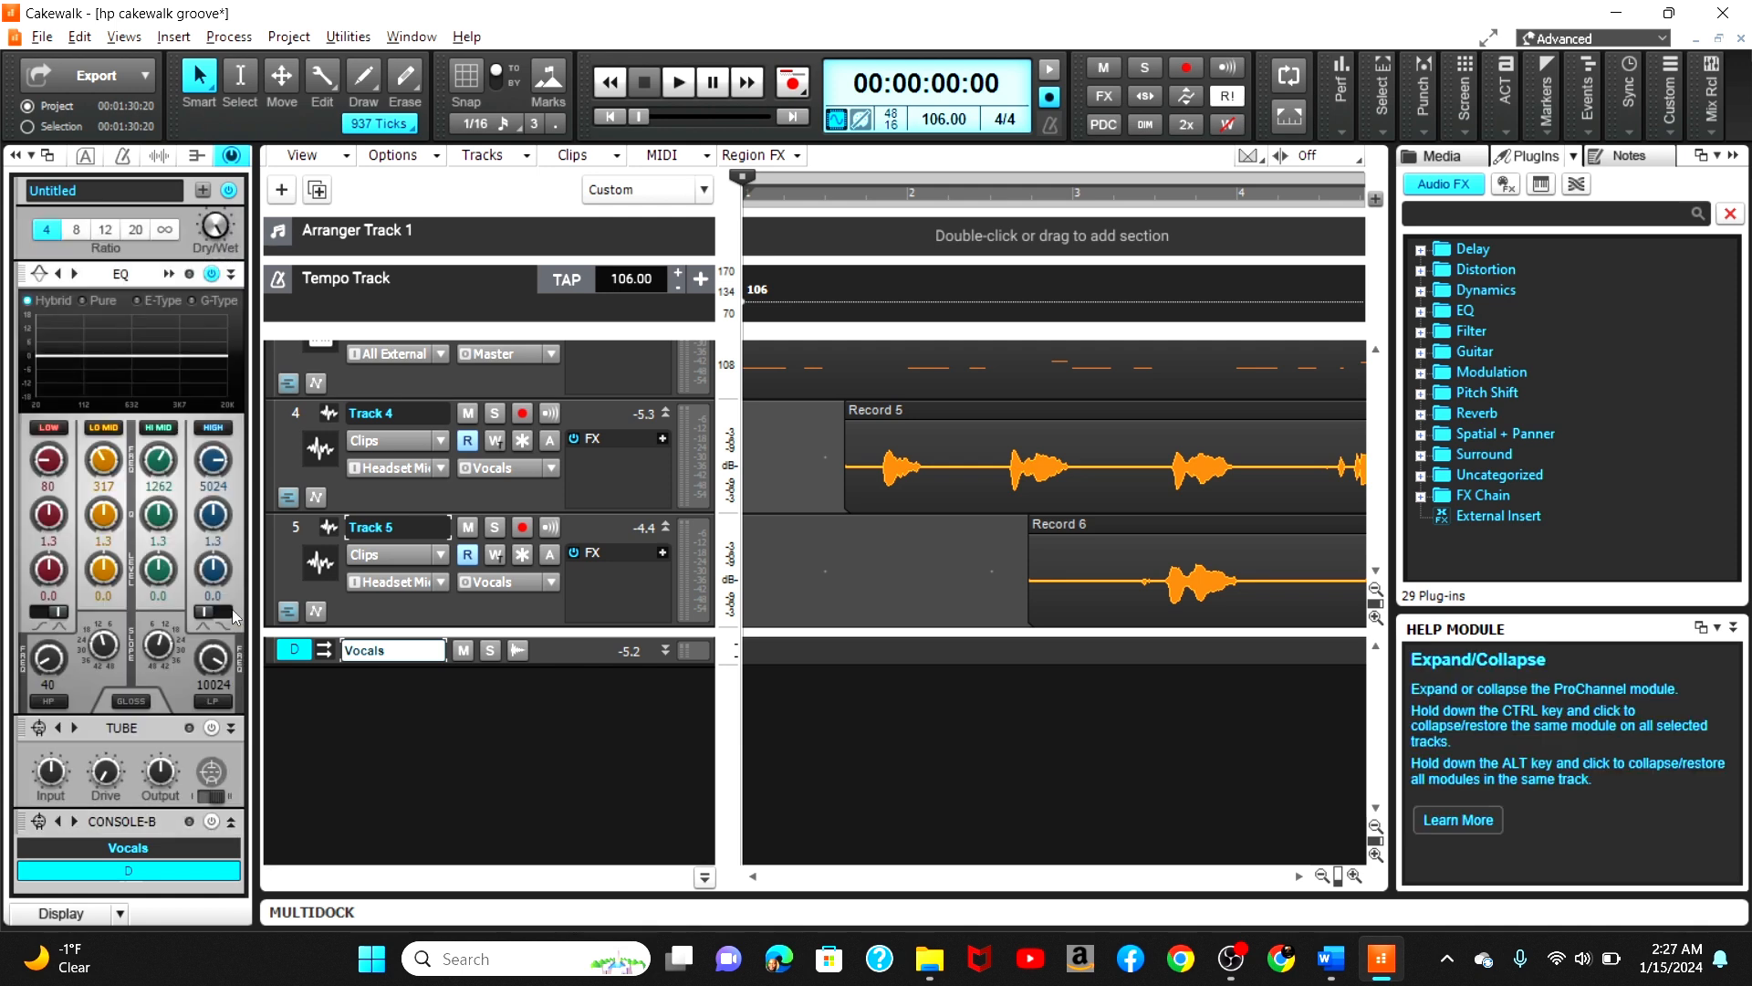
pyautogui.click(230, 727)
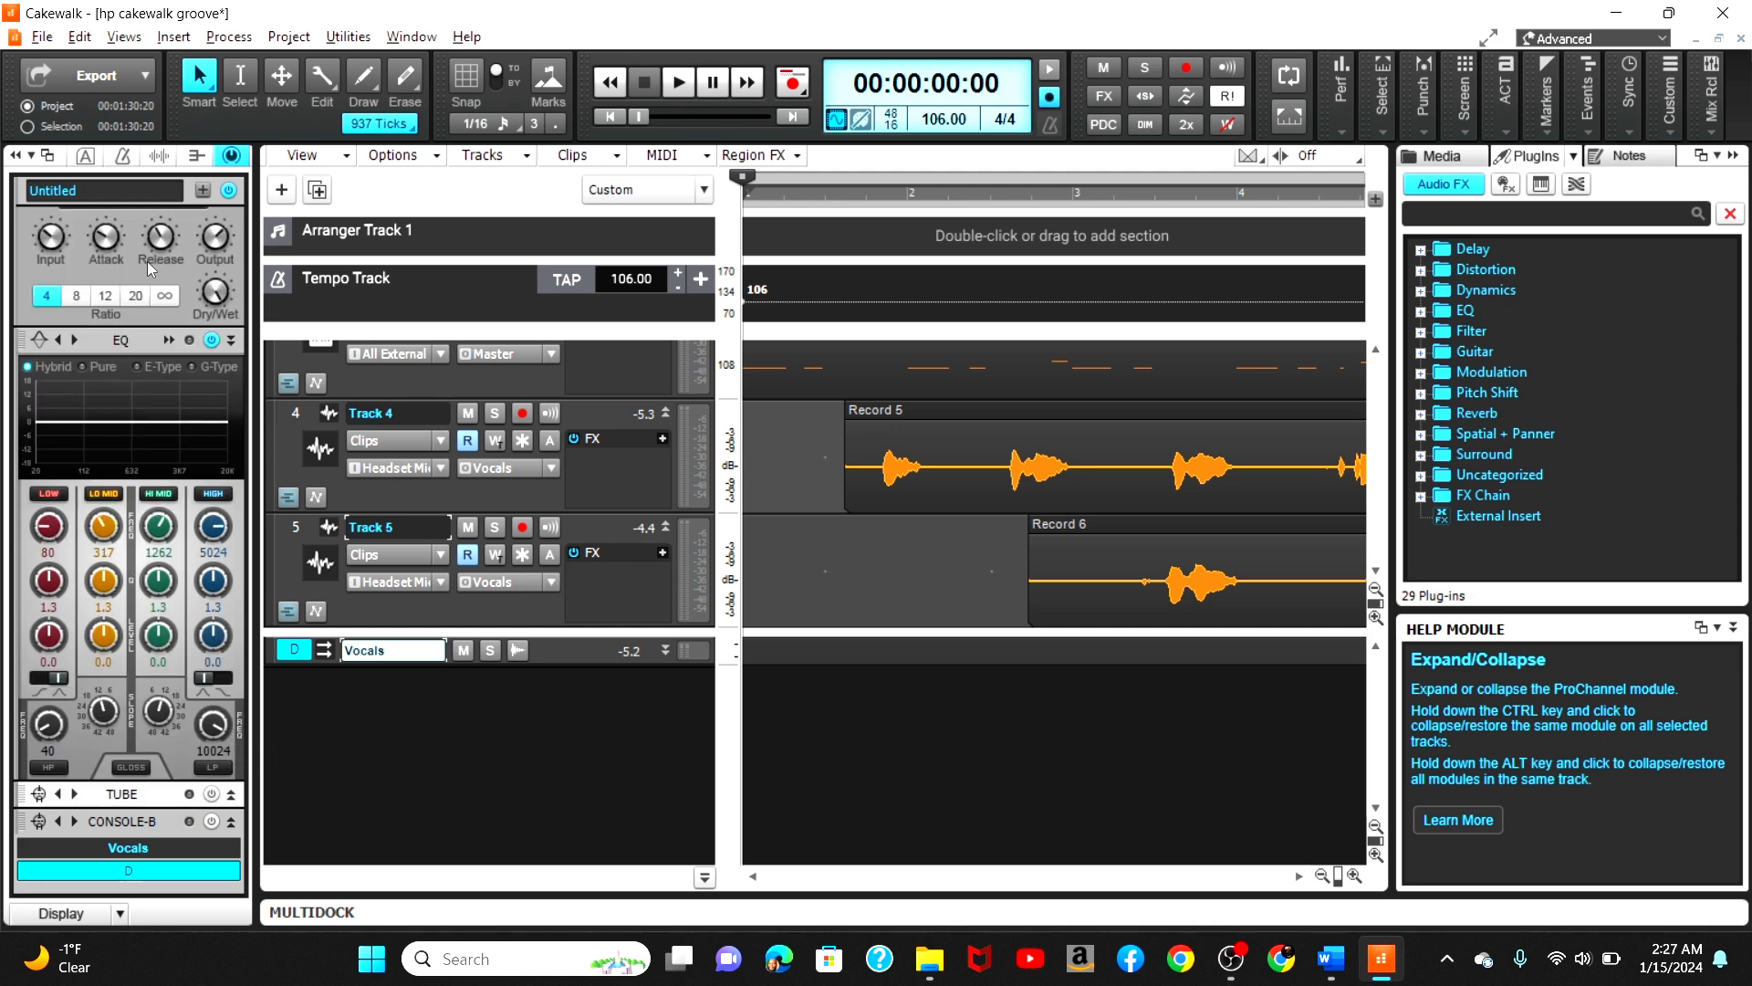
# Step: Open the ProChannel QuadCurve Equalizer on the Vocals bus and start playback
pyautogui.doubleClick(156, 421)
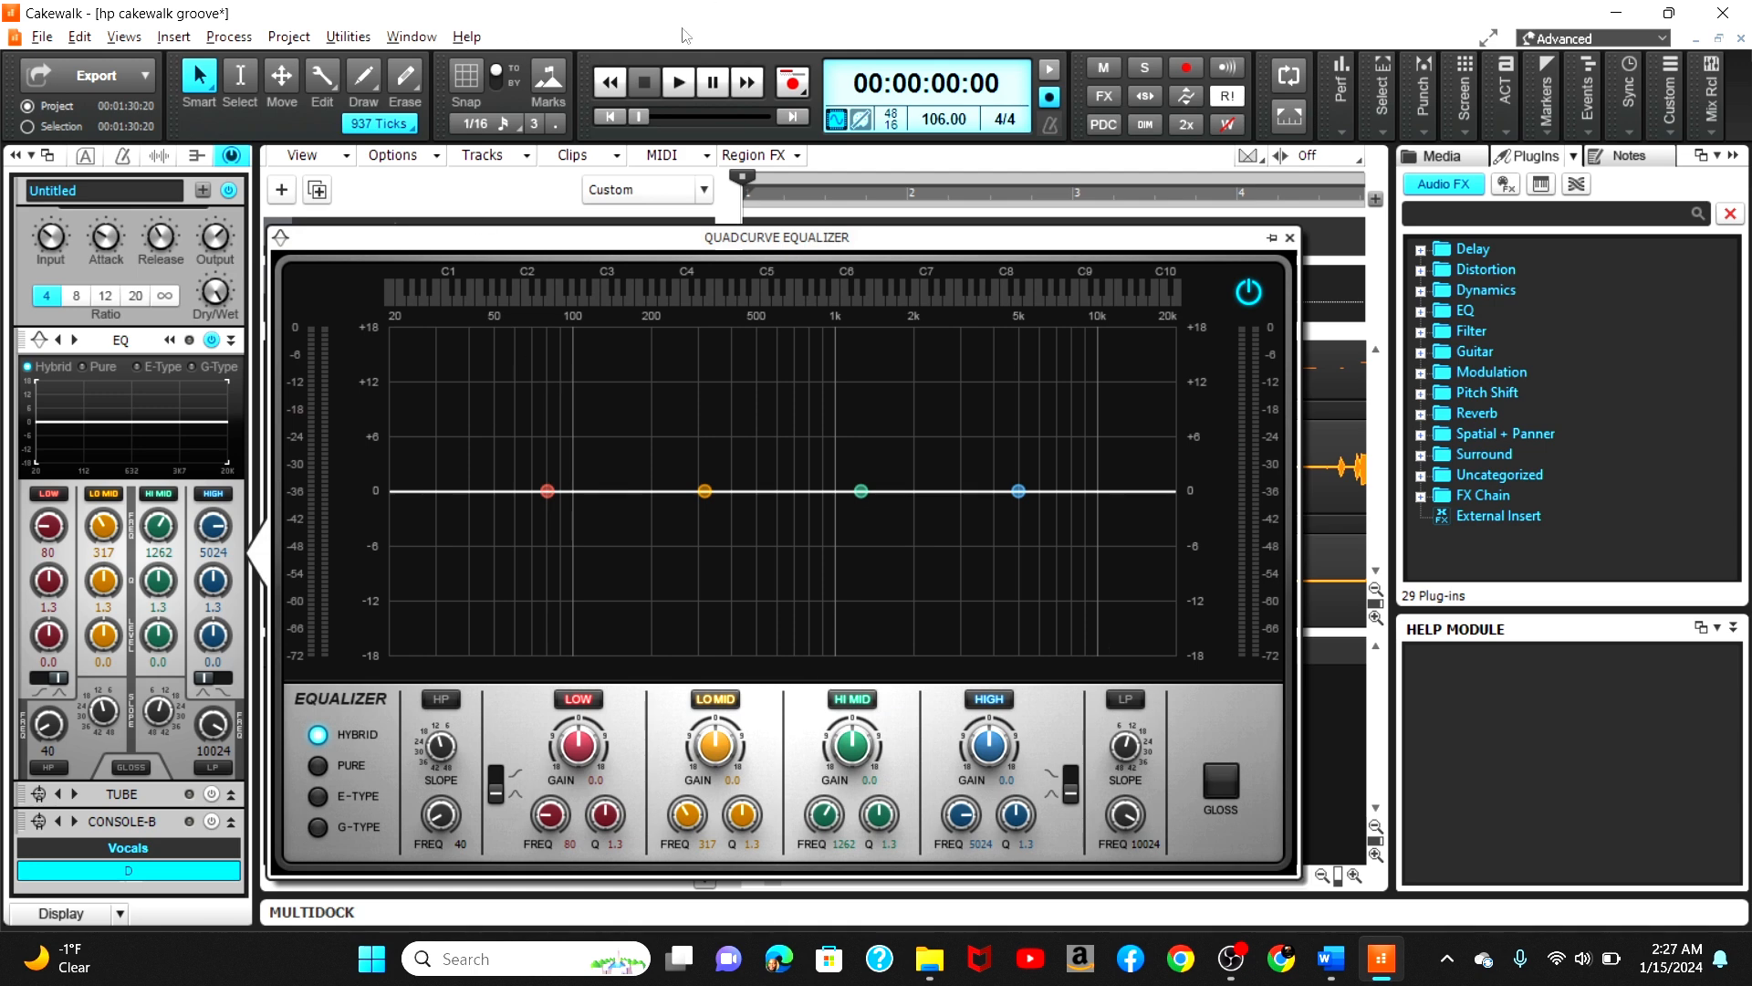
pyautogui.click(670, 92)
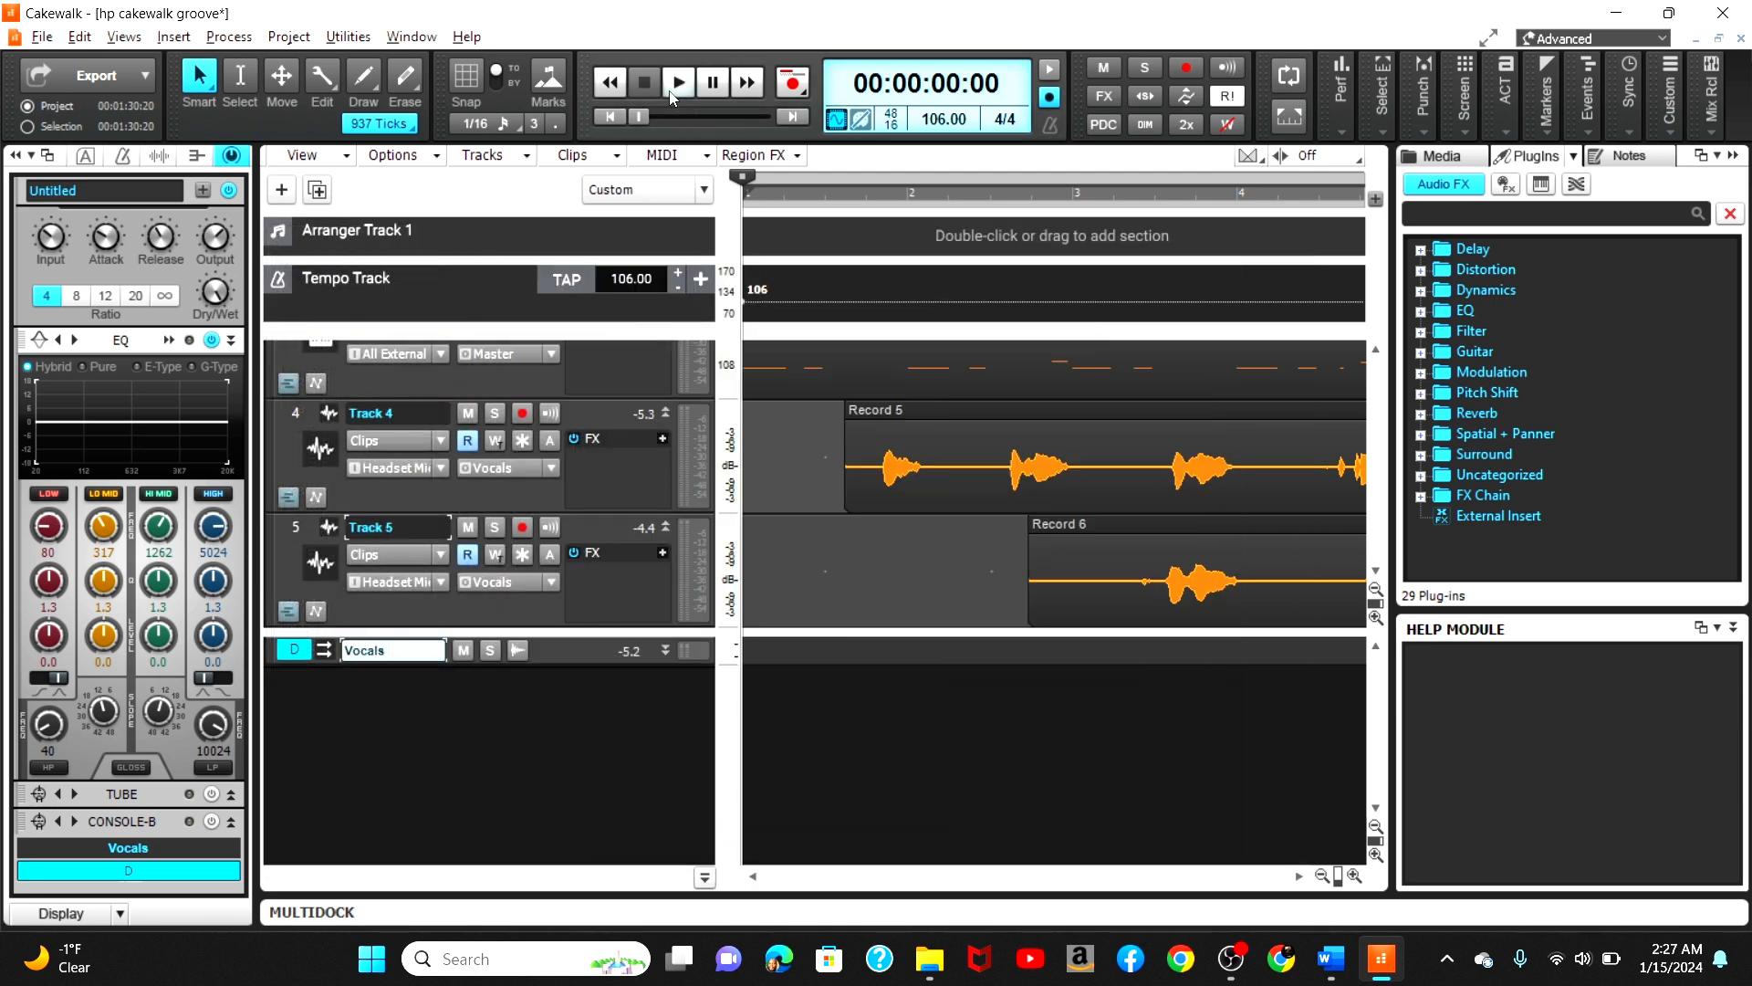
pyautogui.click(677, 92)
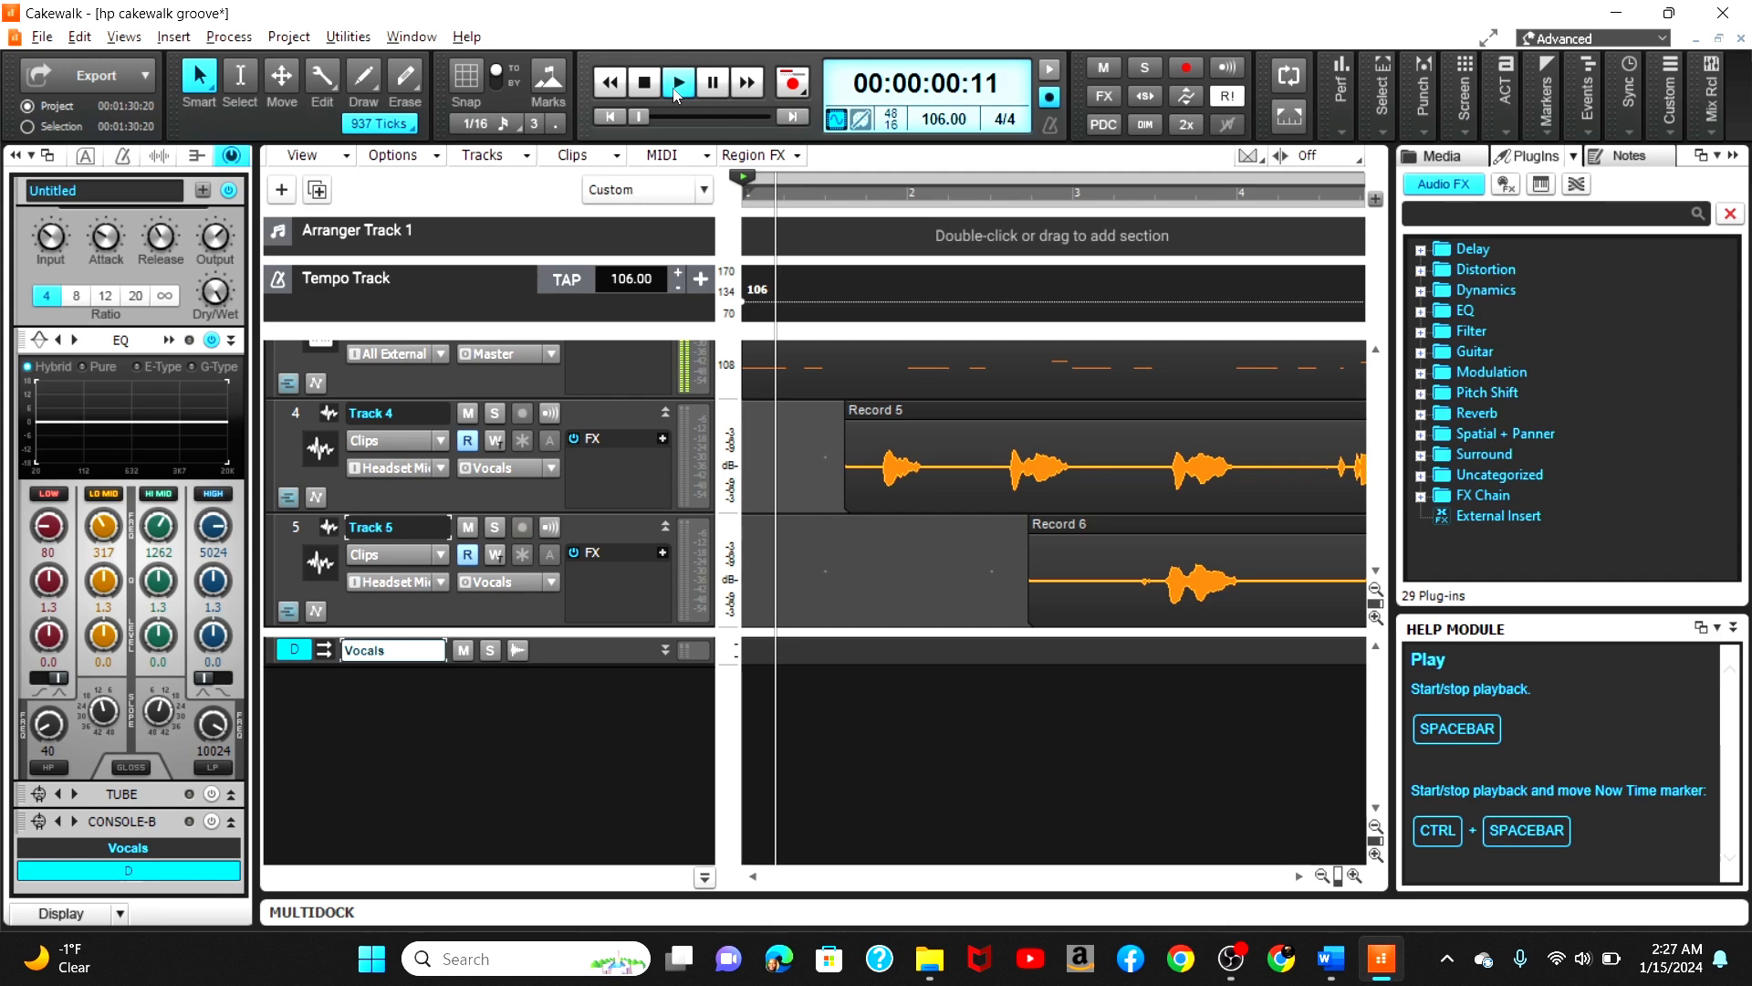
pyautogui.click(168, 432)
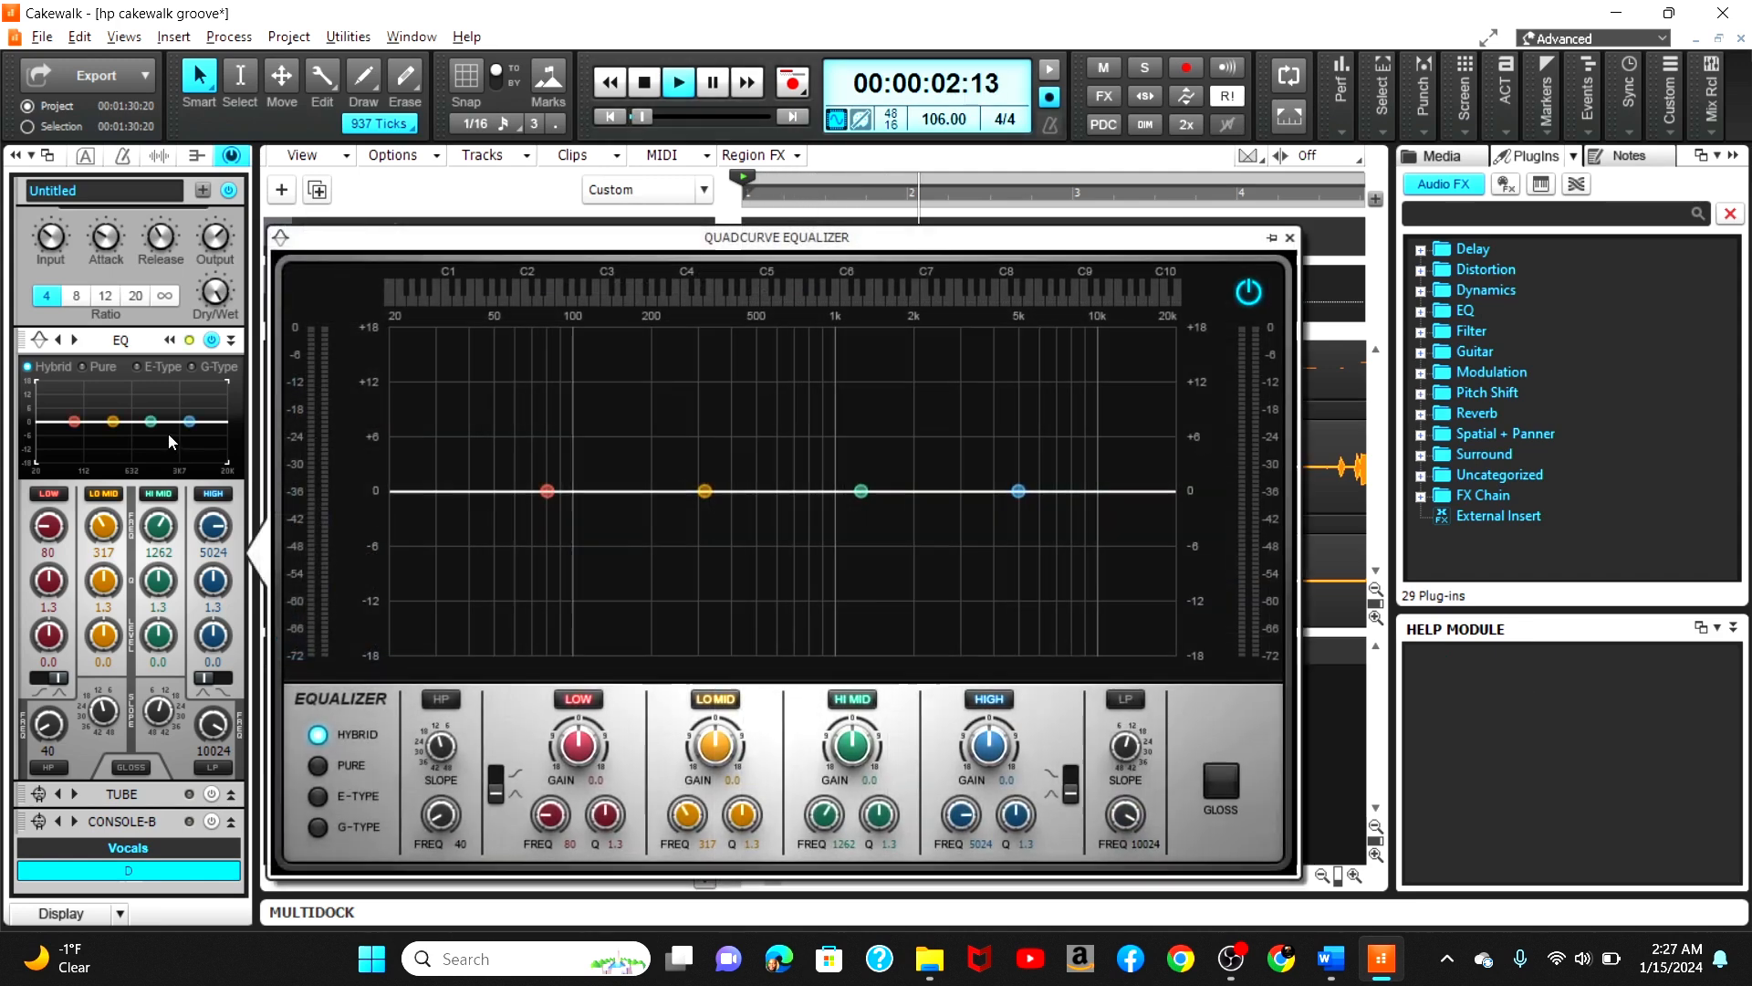
# Step: Cut the LO MID band by -7.6 dB at 260 Hz with a Q of 5.4
pyautogui.click(703, 497)
pyautogui.moveTo(742, 815); pyautogui.dragTo(742, 767)
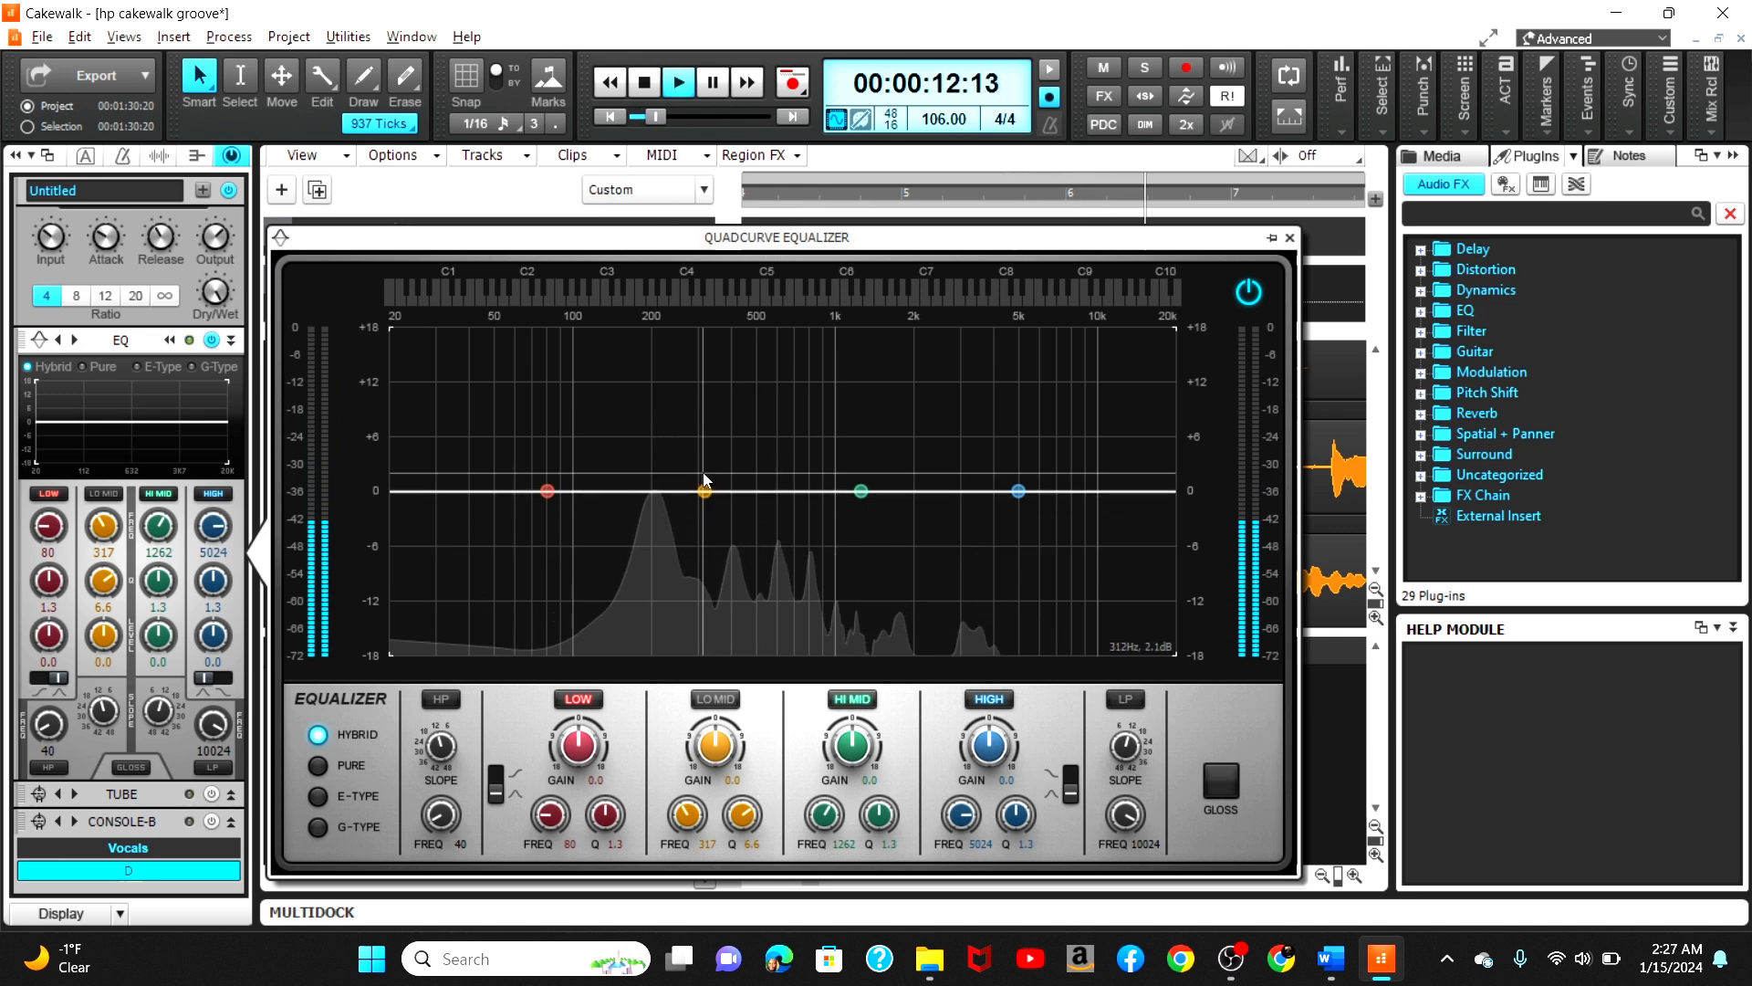
pyautogui.moveTo(704, 491); pyautogui.dragTo(681, 558)
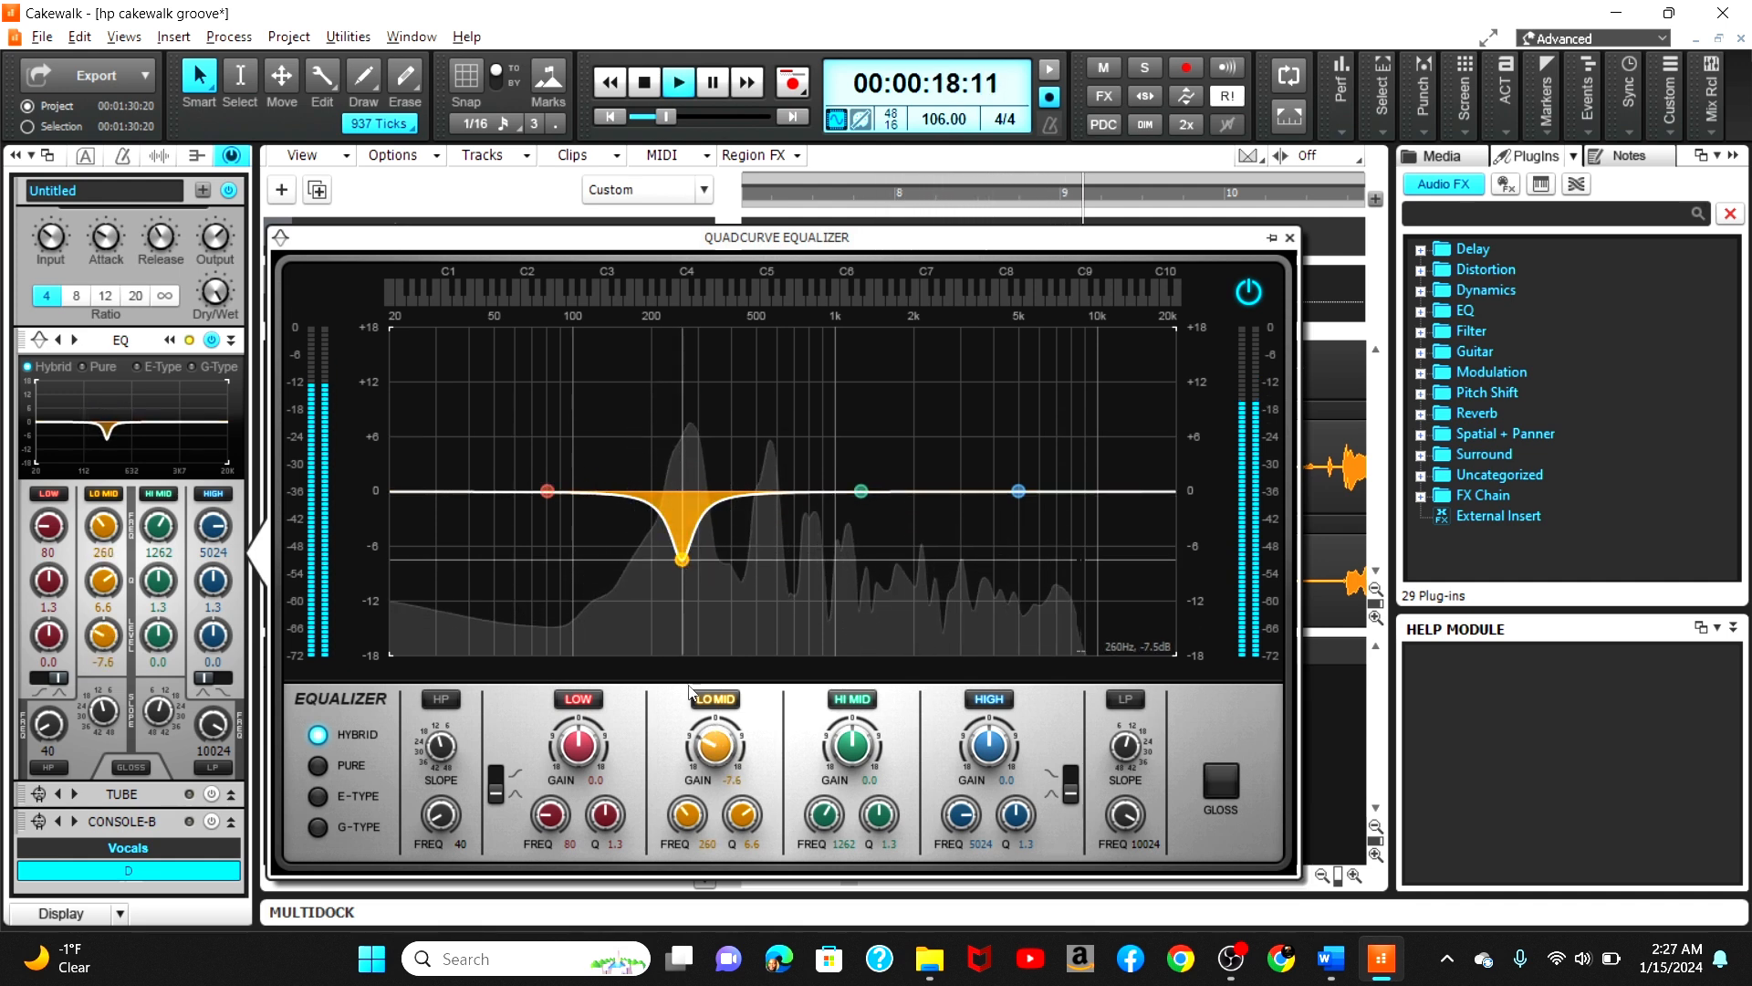
pyautogui.moveTo(742, 814); pyautogui.dragTo(742, 828)
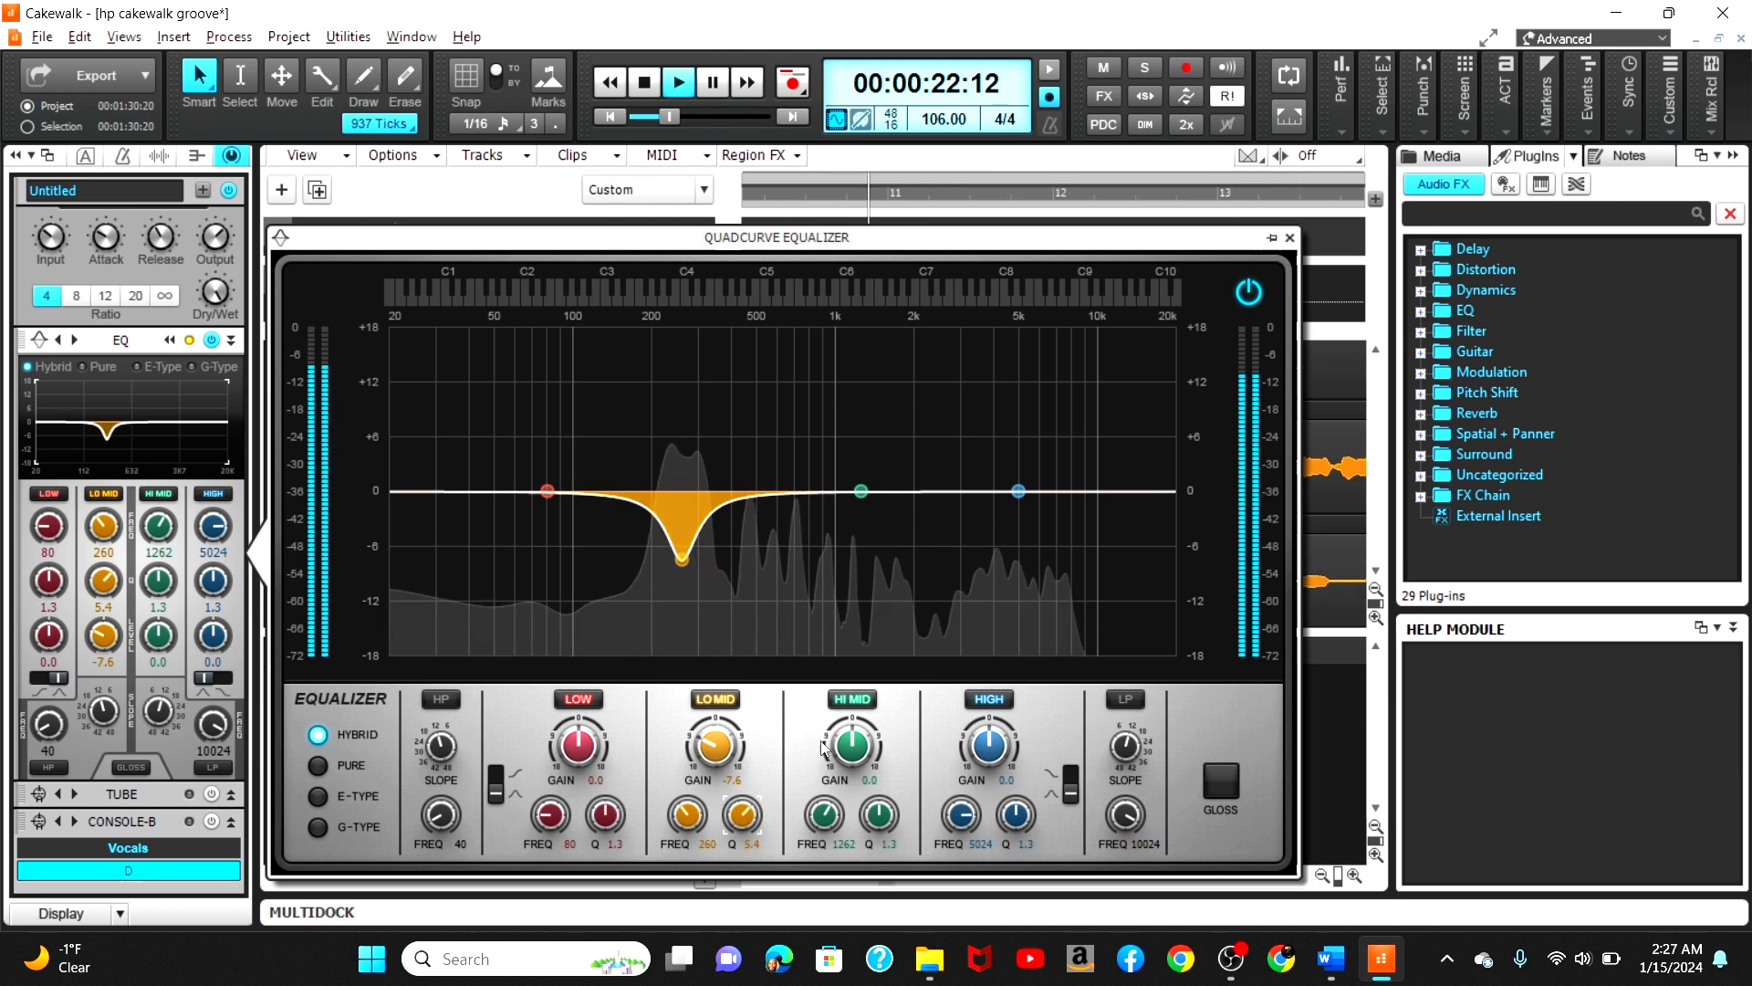
# Step: Boost the HI MID band by 12.9 dB at 1183 Hz with a Q of 10.2
pyautogui.moveTo(879, 814); pyautogui.dragTo(879, 769)
pyautogui.moveTo(862, 493); pyautogui.dragTo(854, 373)
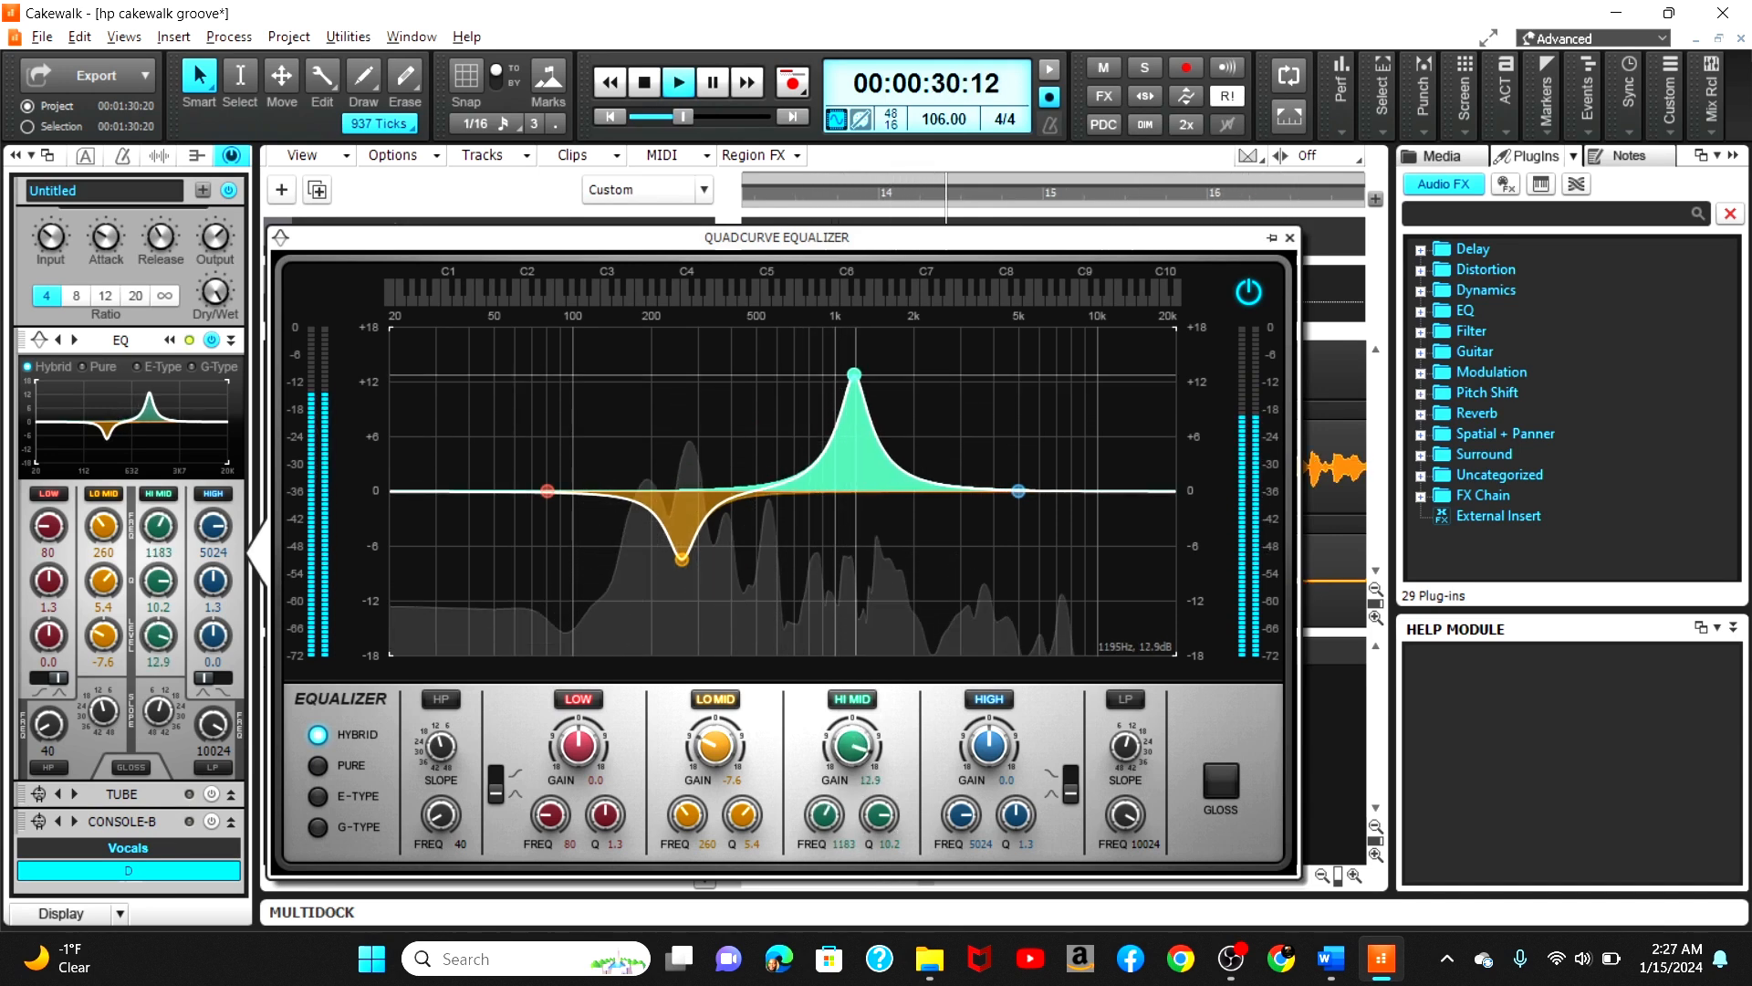
# Step: Close the equalizer, stop playback, and set loop points around bars 2 to 4
pyautogui.click(666, 119)
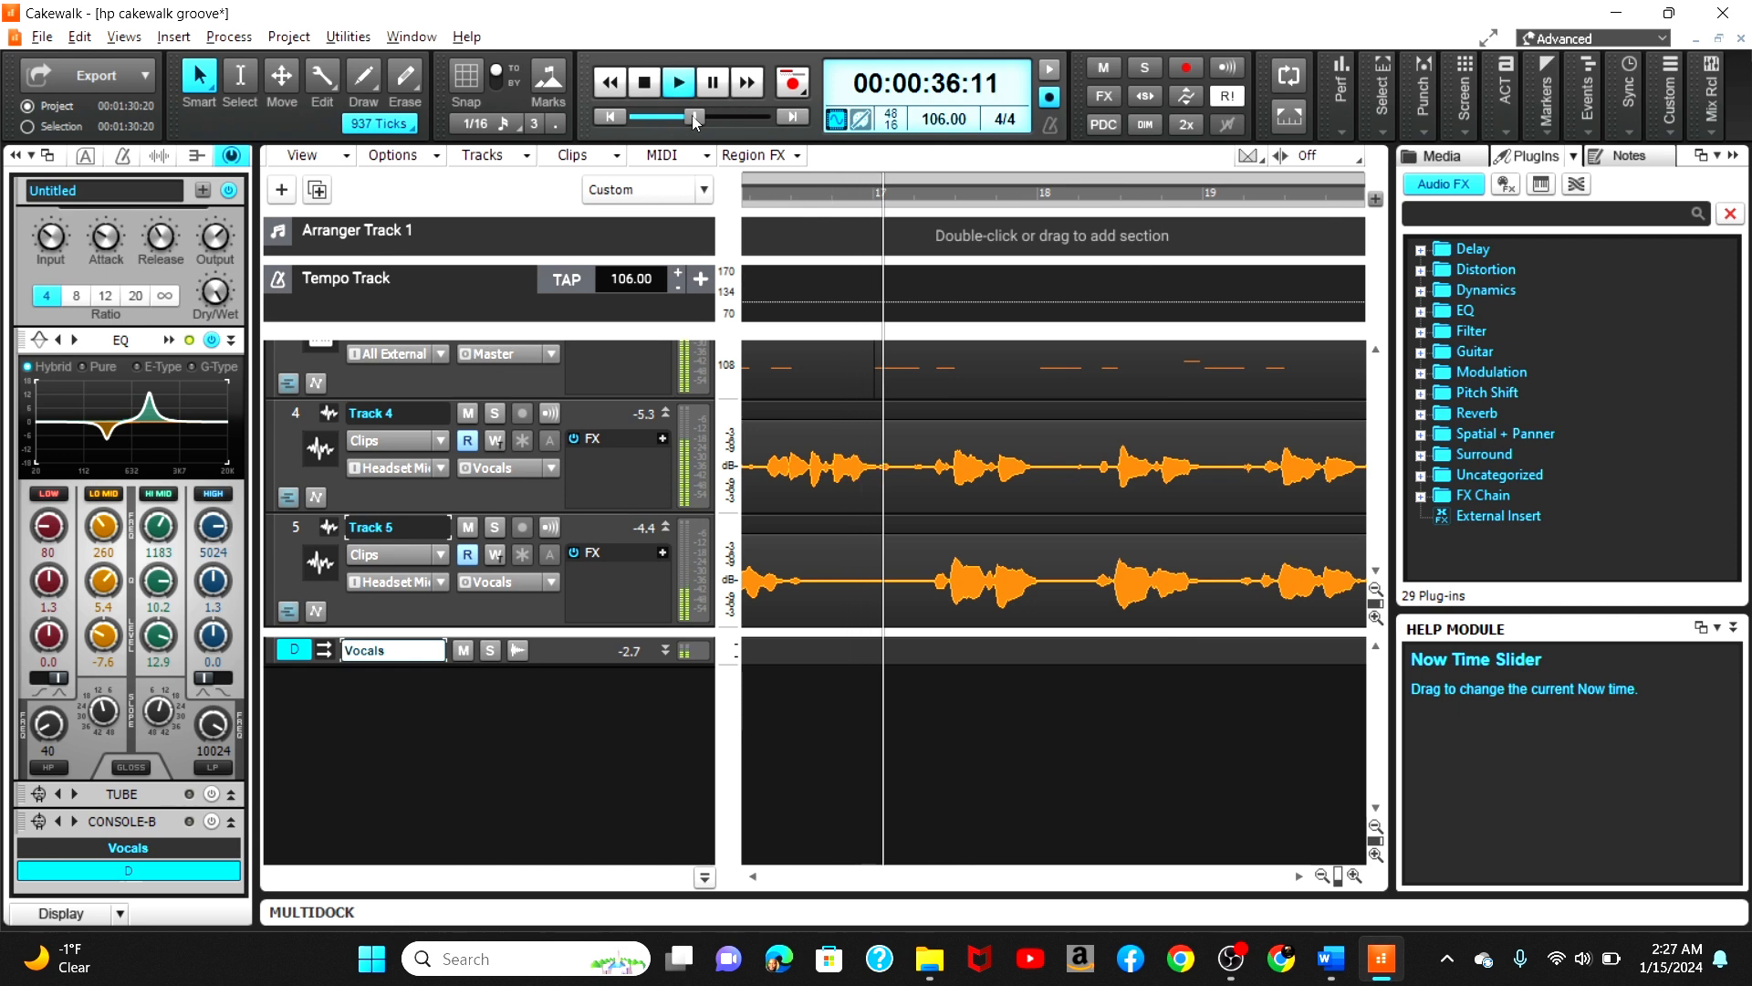
pyautogui.click(644, 83)
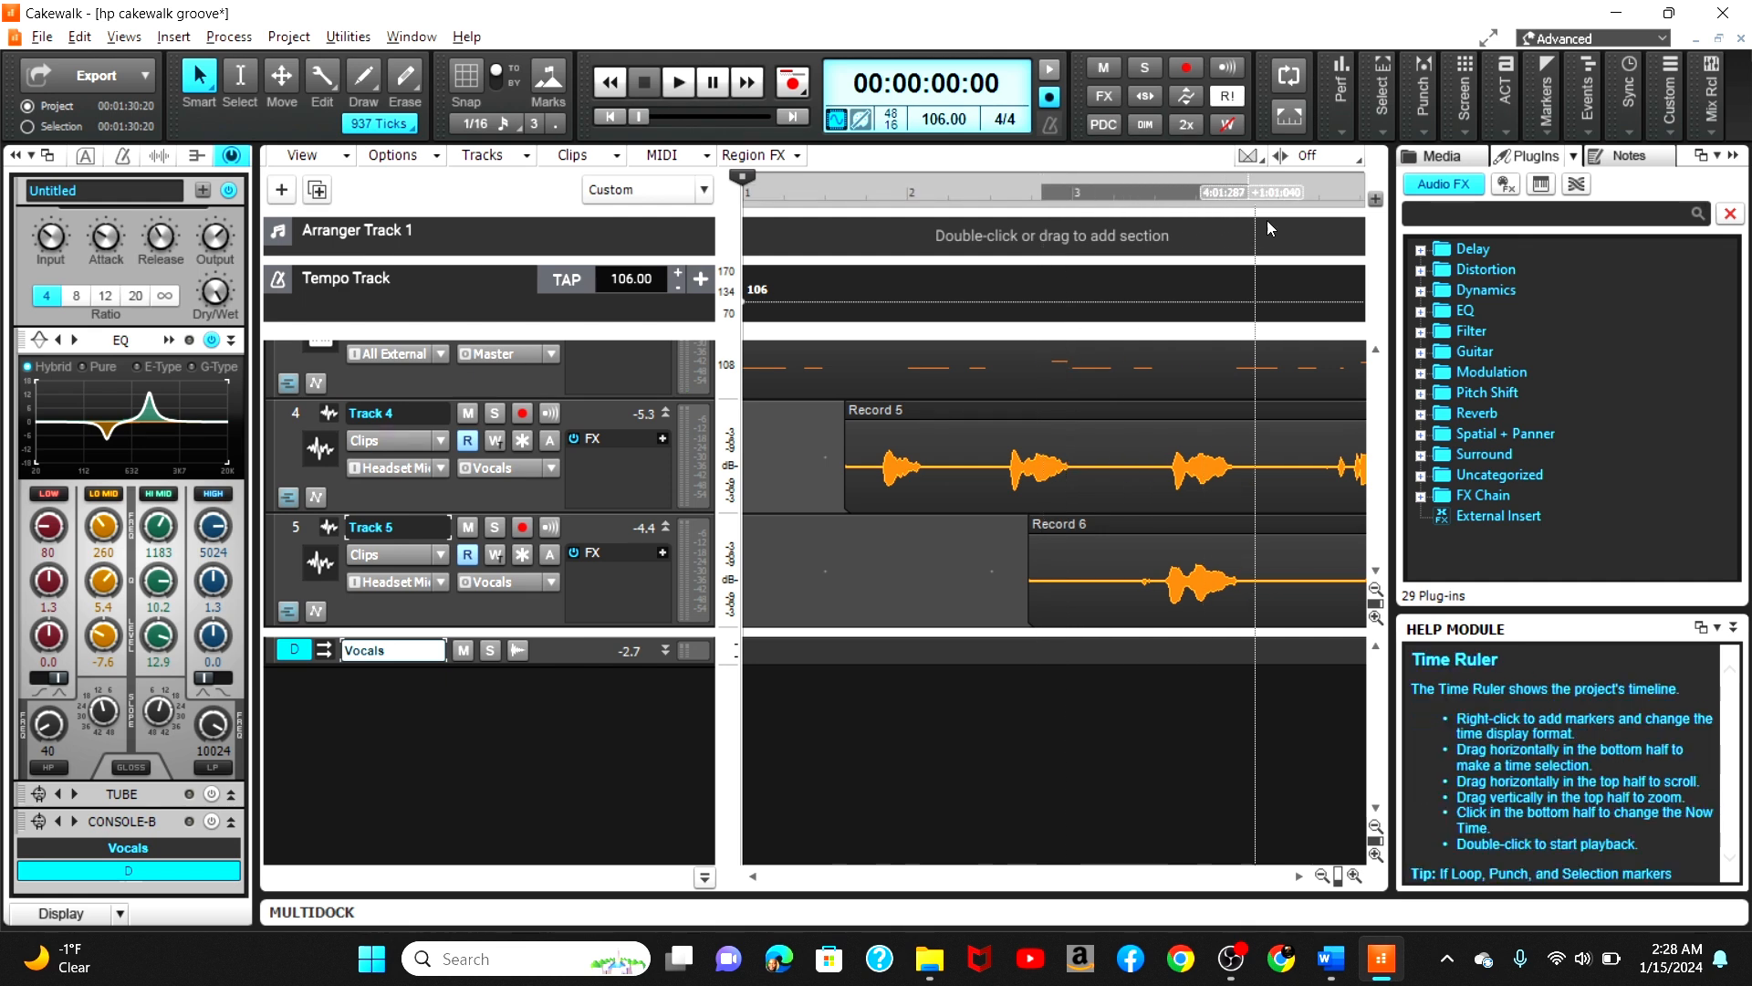
pyautogui.click(1347, 238)
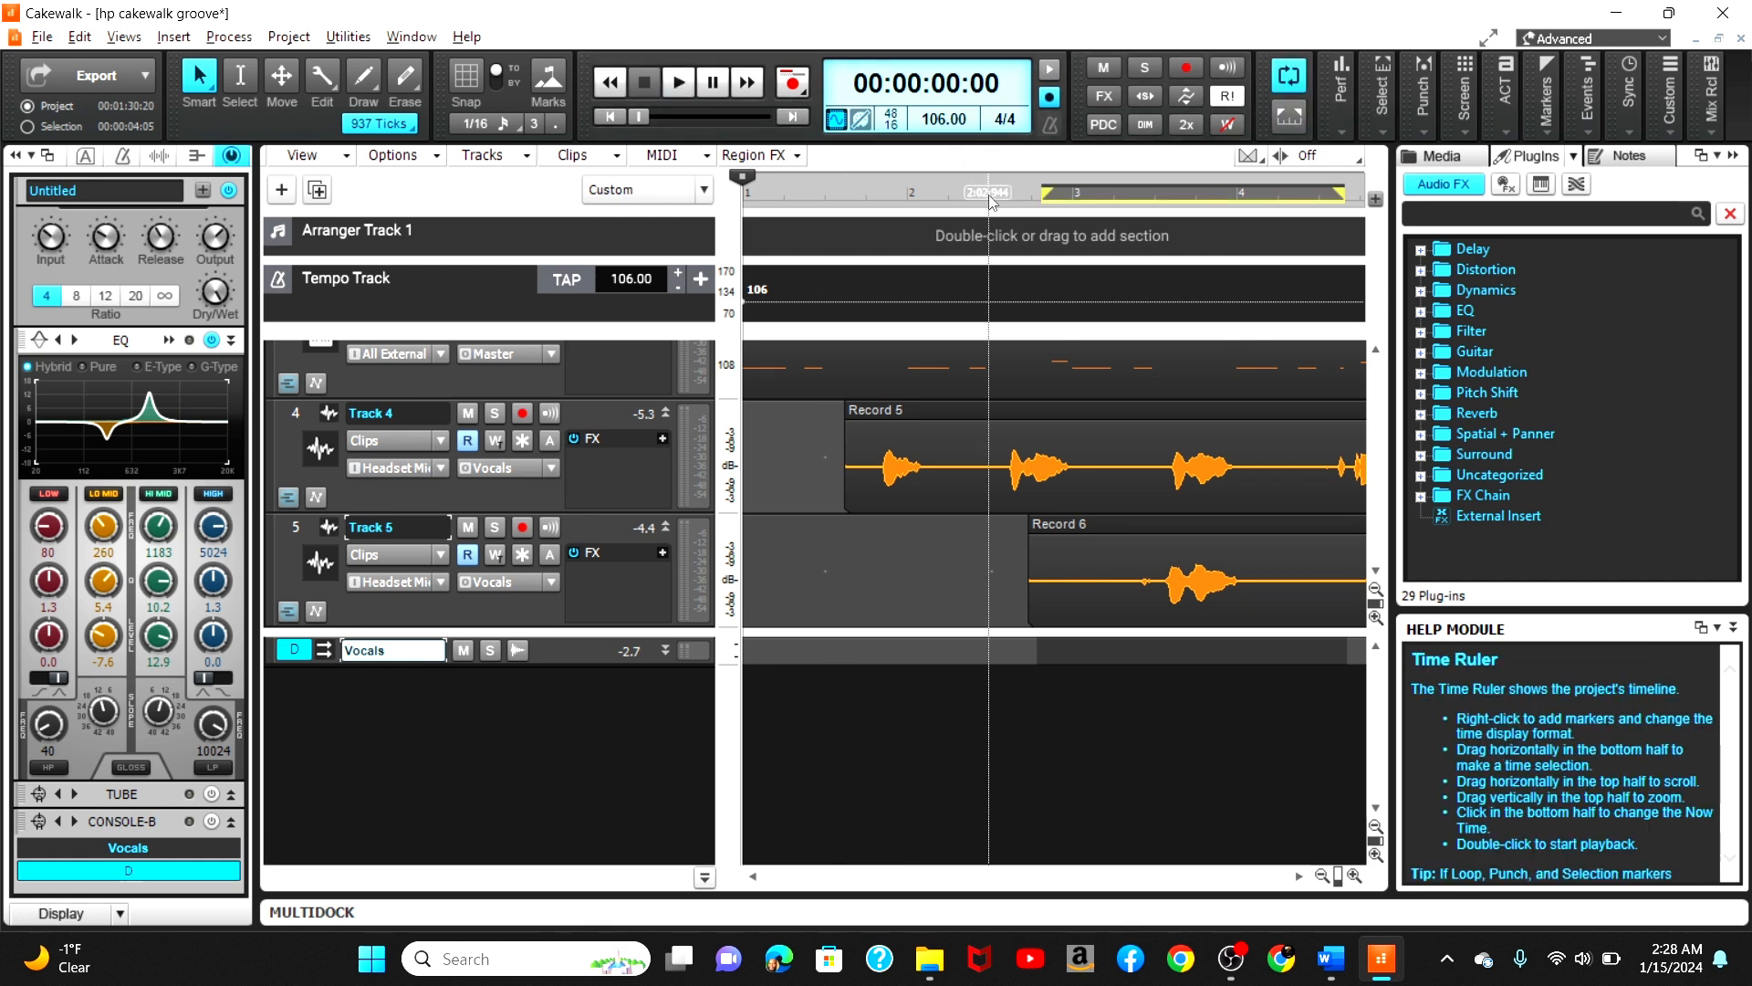
# Step: Start playback from around bar 2 and reopen the QuadCurve Equalizer on the Vocals bus
pyautogui.click(993, 194)
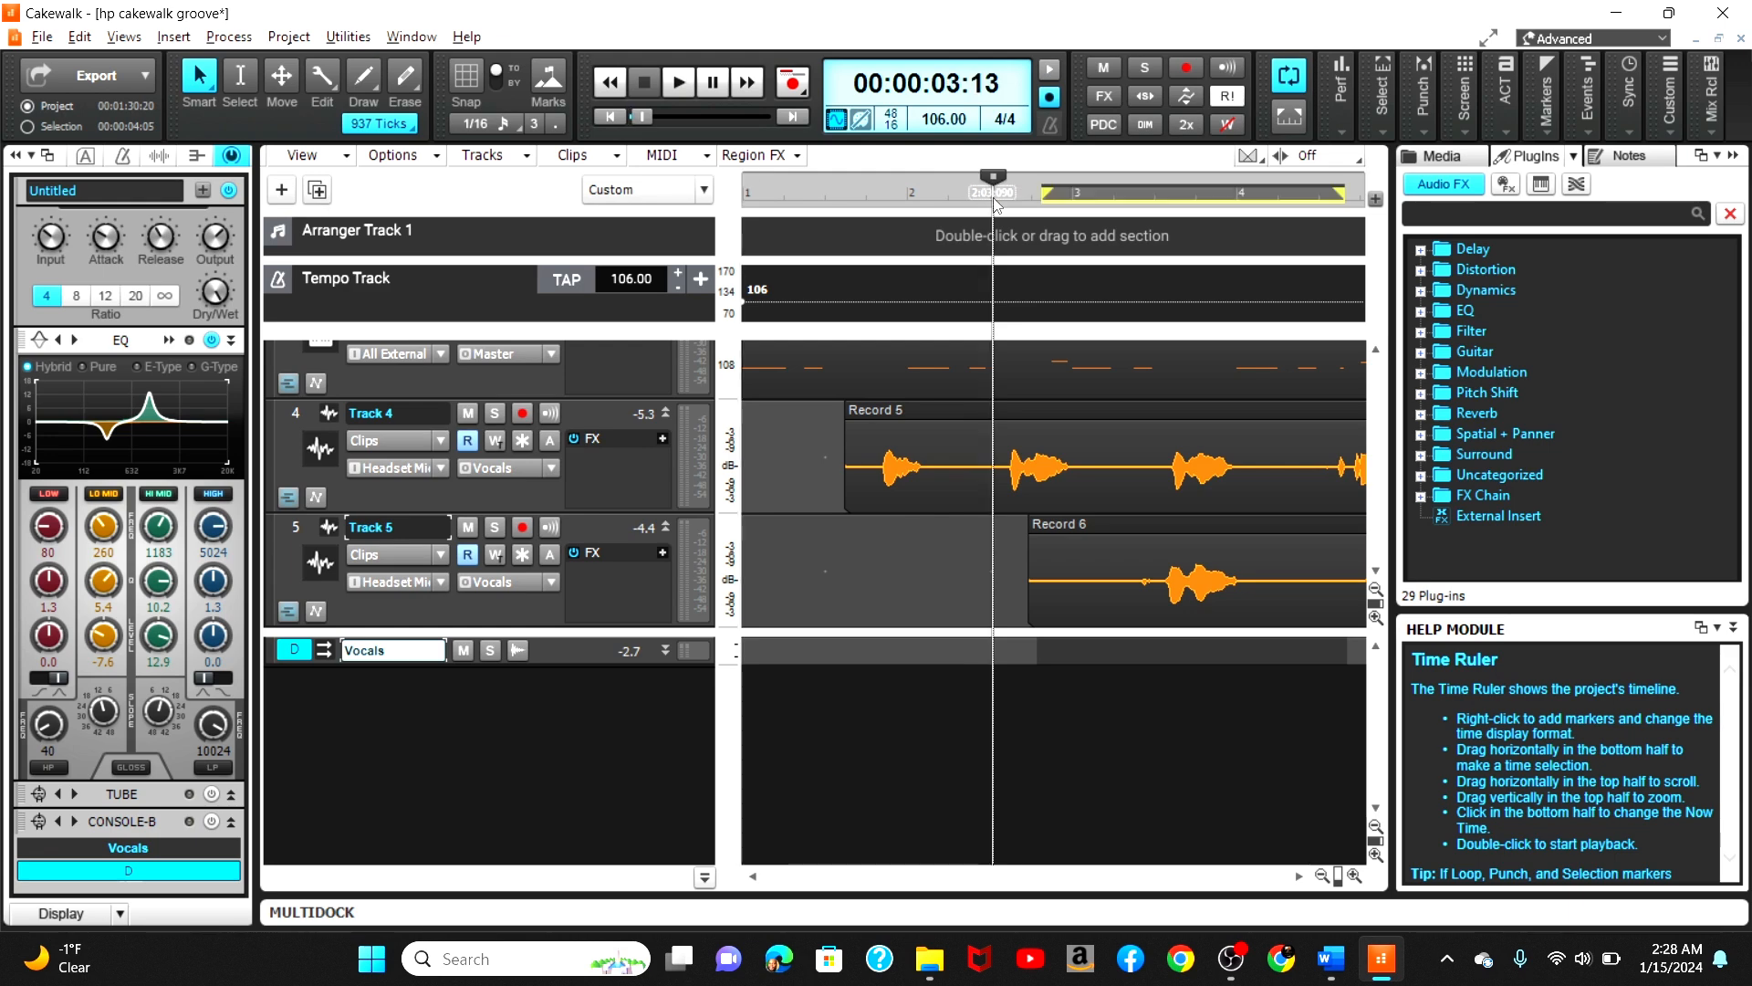
pyautogui.click(678, 83)
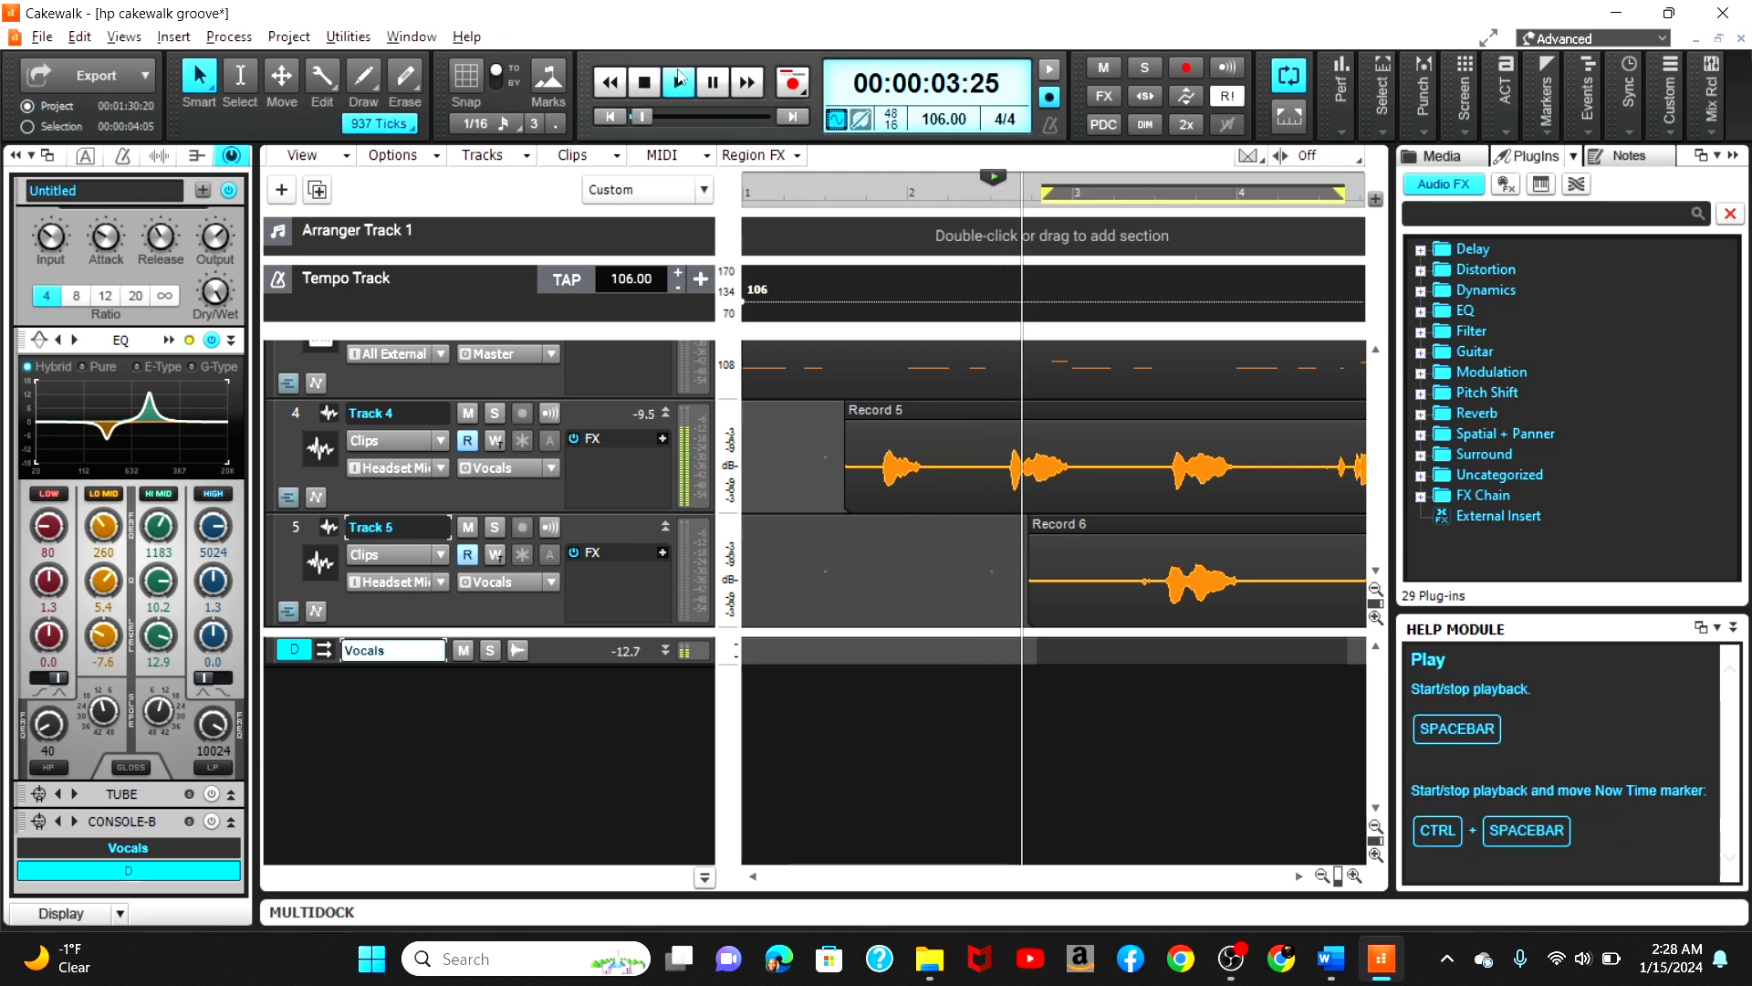
pyautogui.doubleClick(184, 429)
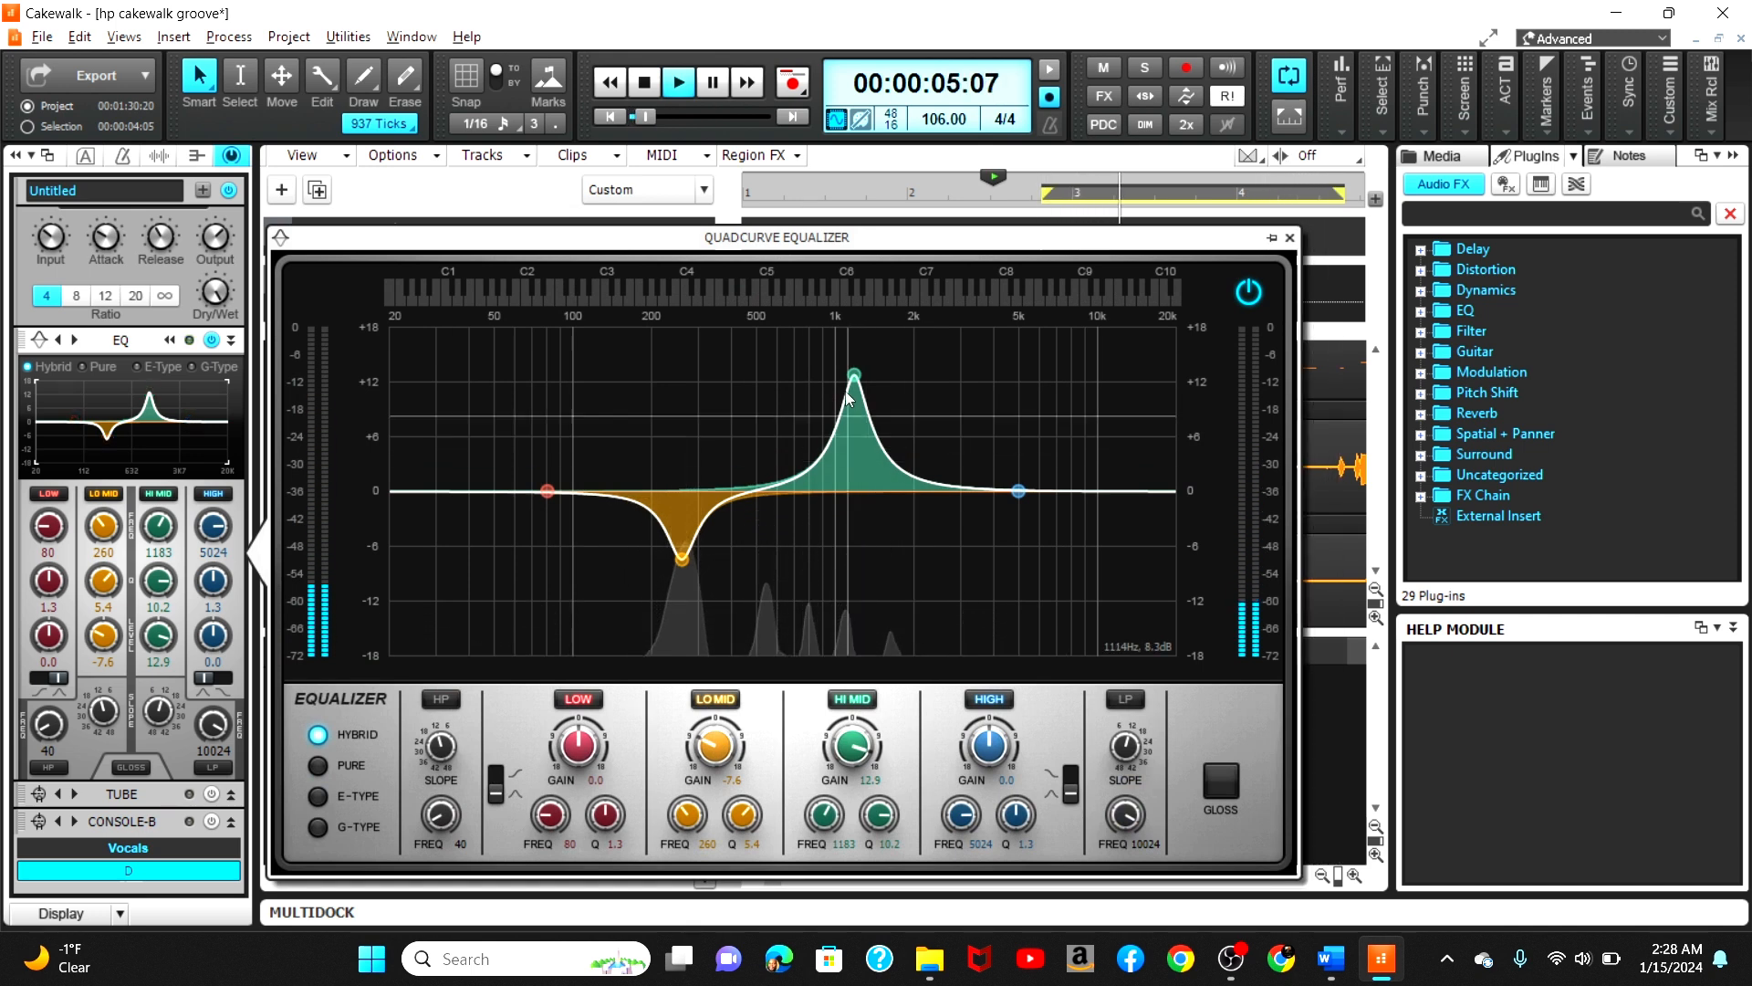
# Step: Reshape the HI MID band into a -3.4 dB cut at about 876 Hz
pyautogui.moveTo(854, 374); pyautogui.dragTo(819, 349)
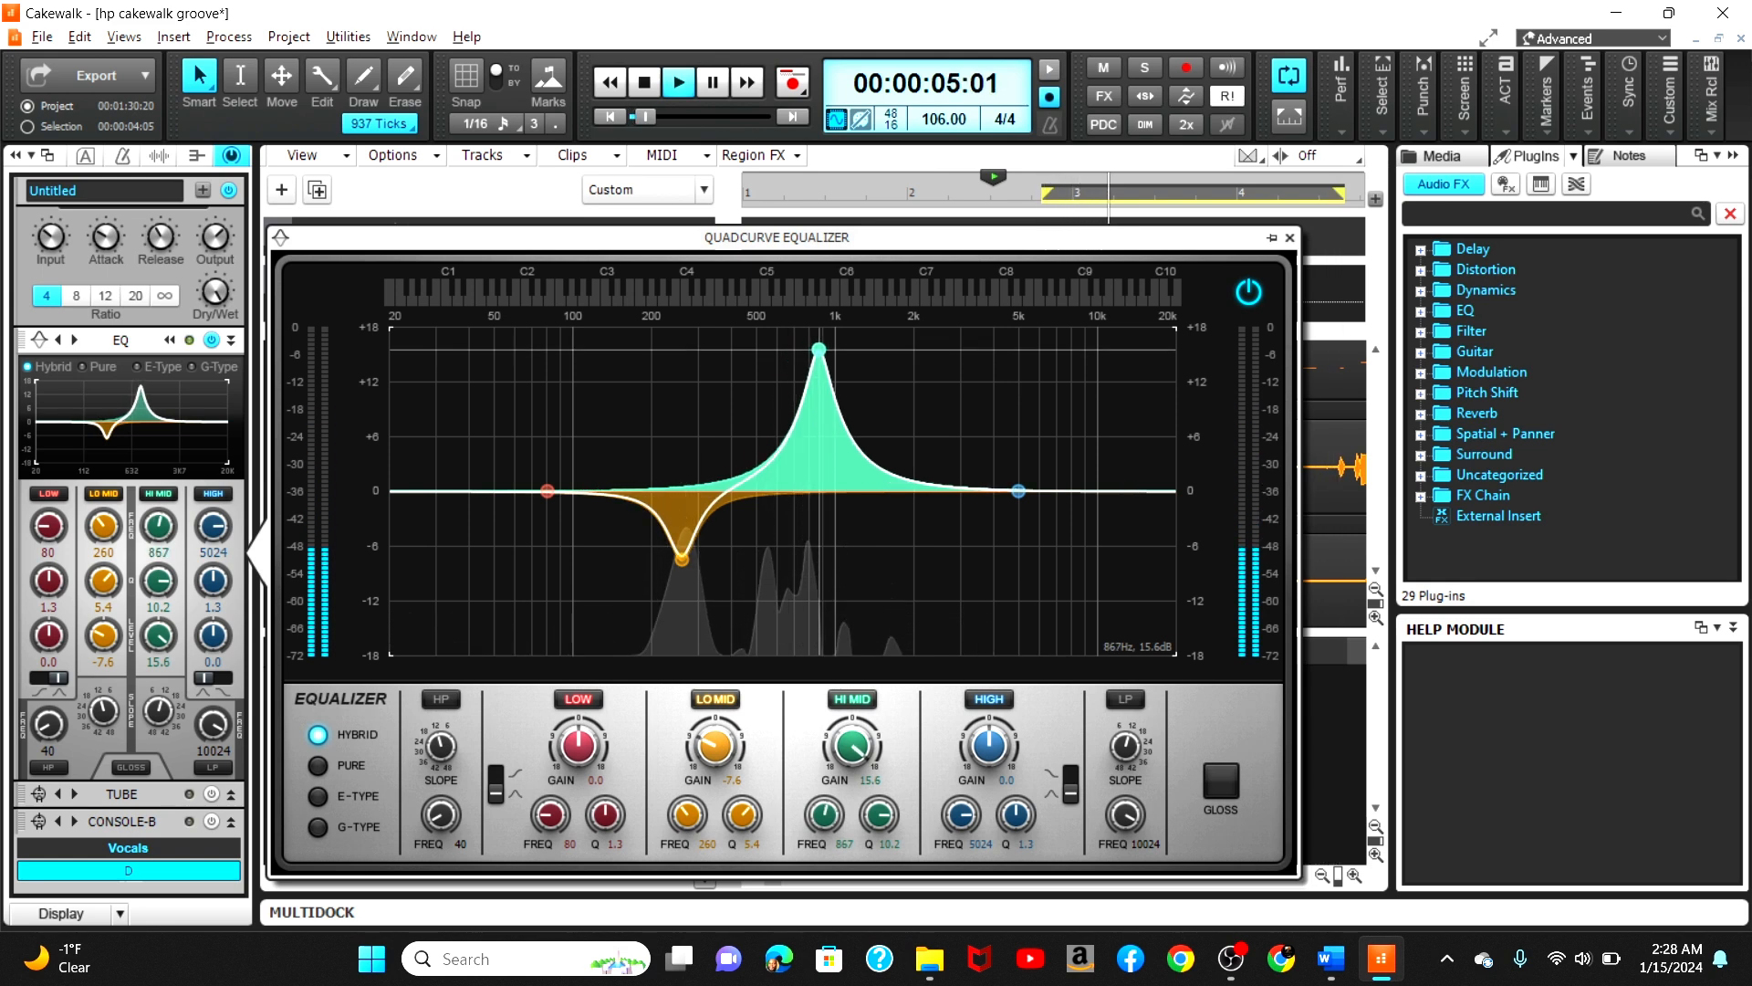
pyautogui.moveTo(819, 349); pyautogui.dragTo(822, 523)
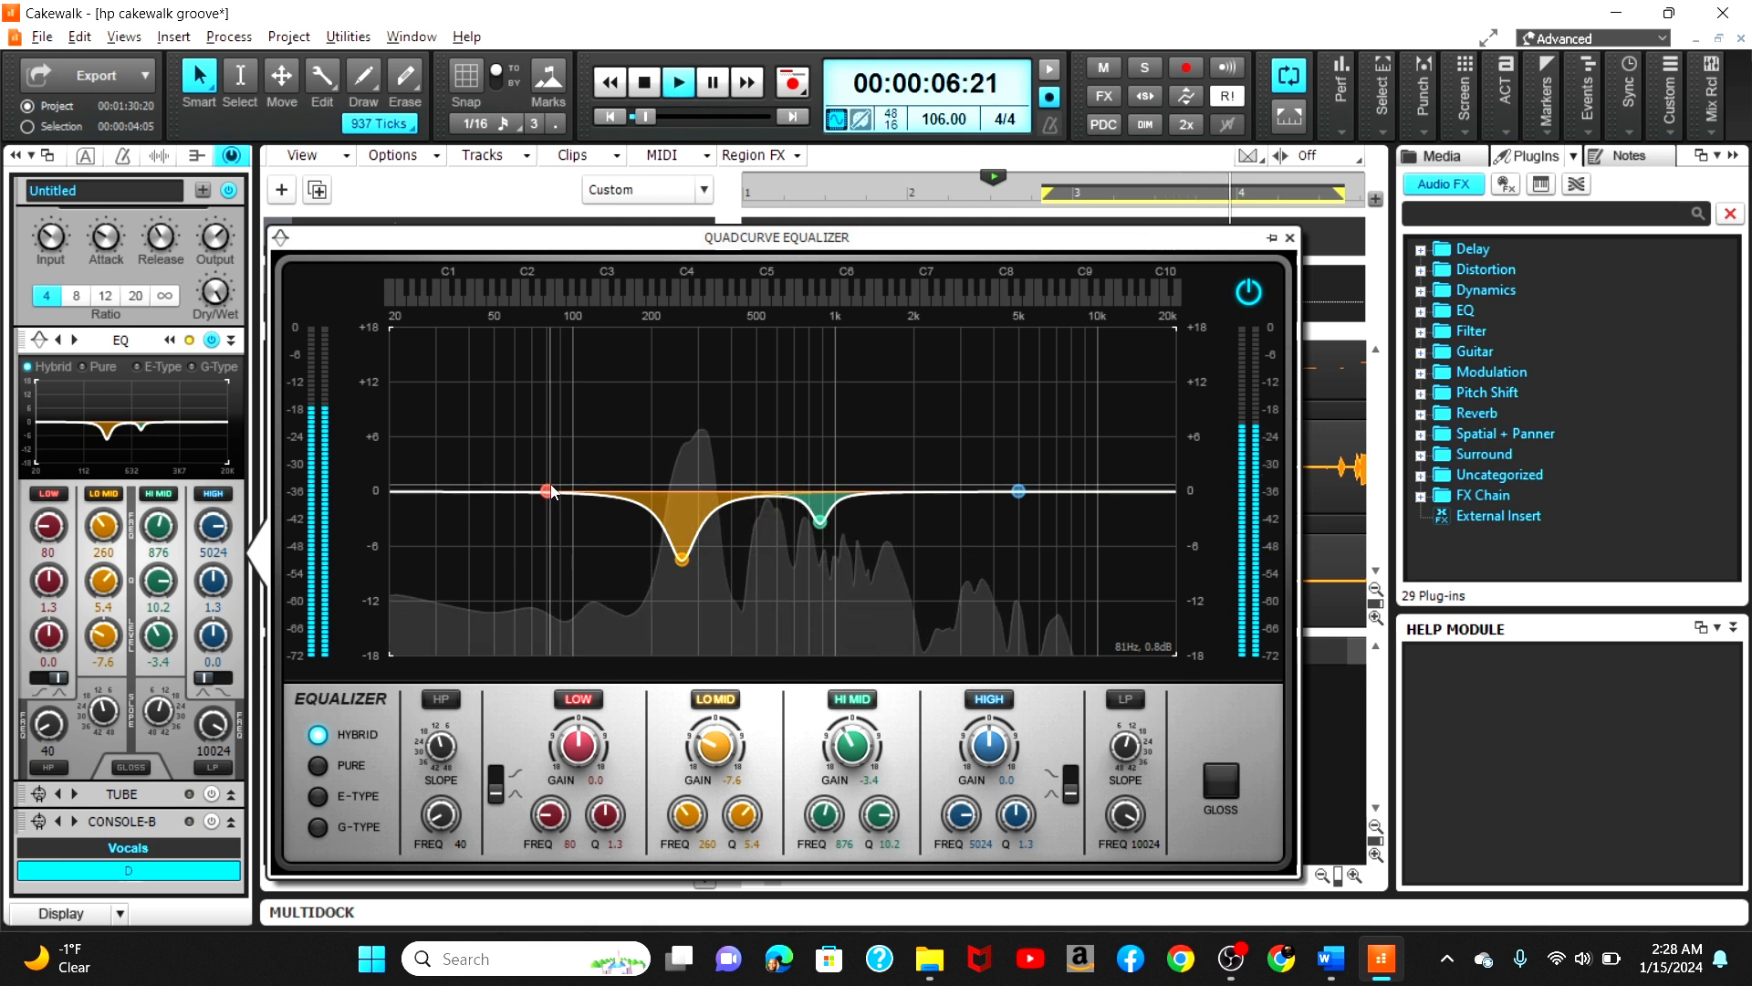
# Step: Move the LO MID band to about 169 Hz at -1.3 dB and close the equalizer
pyautogui.moveTo(682, 556); pyautogui.dragTo(686, 513)
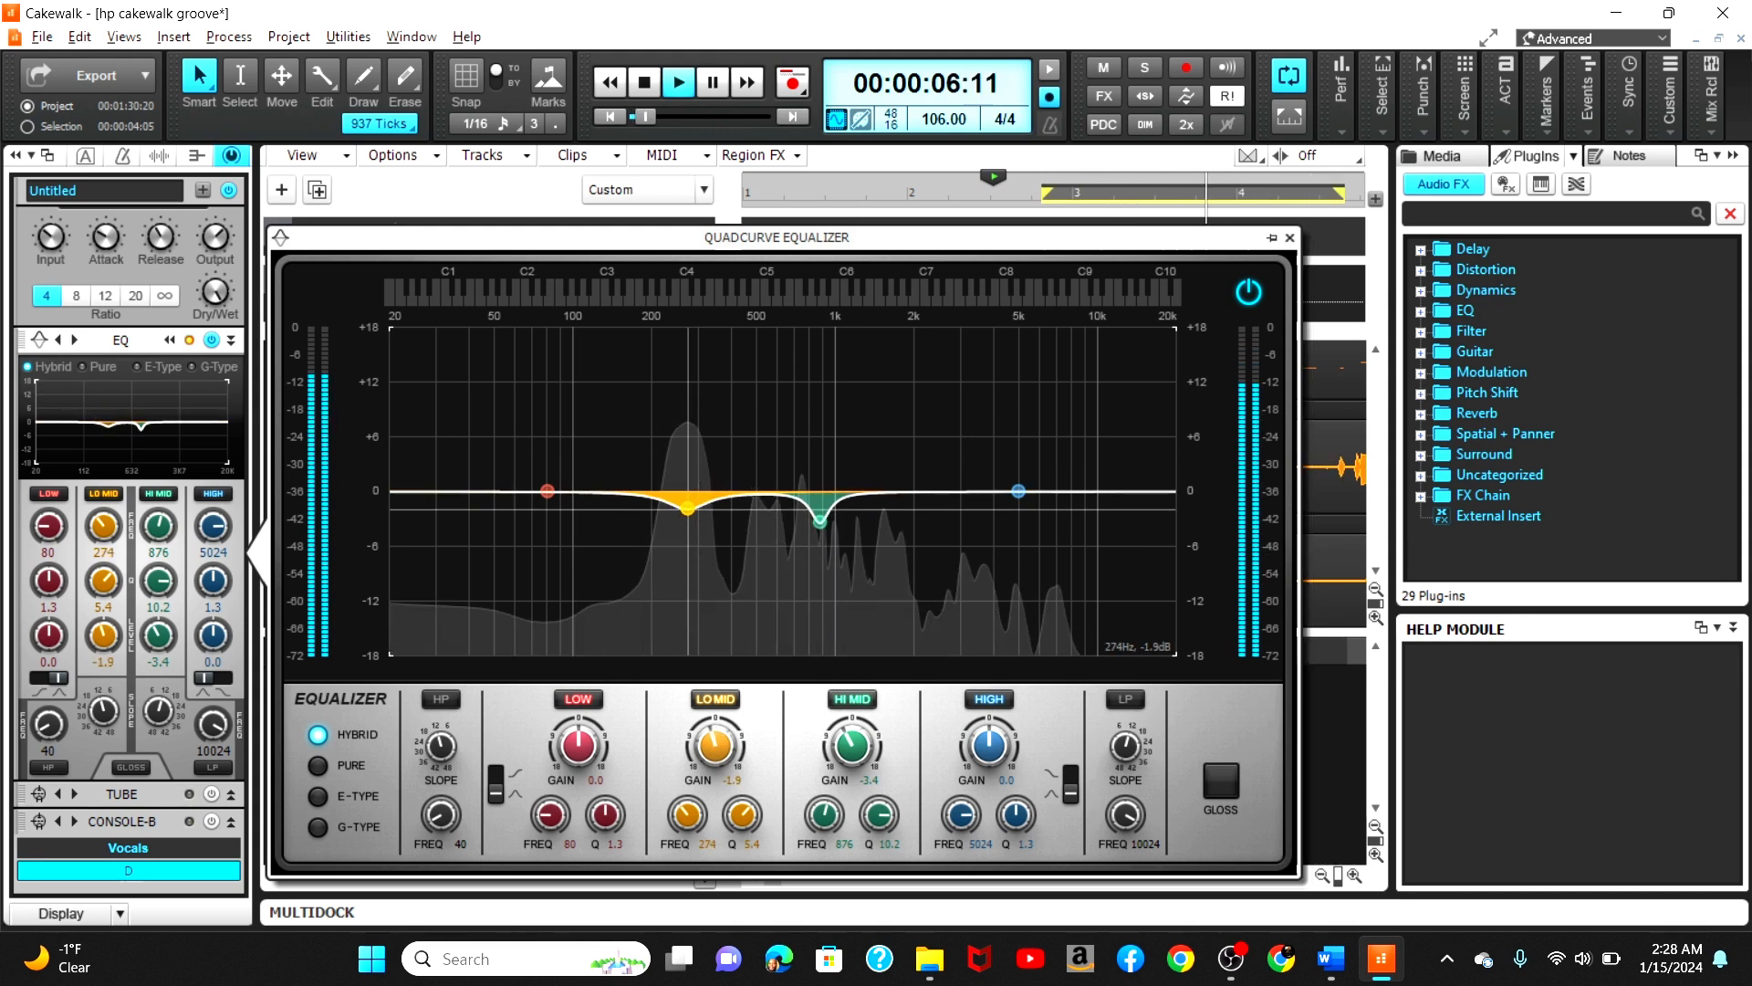
pyautogui.moveTo(686, 513); pyautogui.dragTo(633, 502)
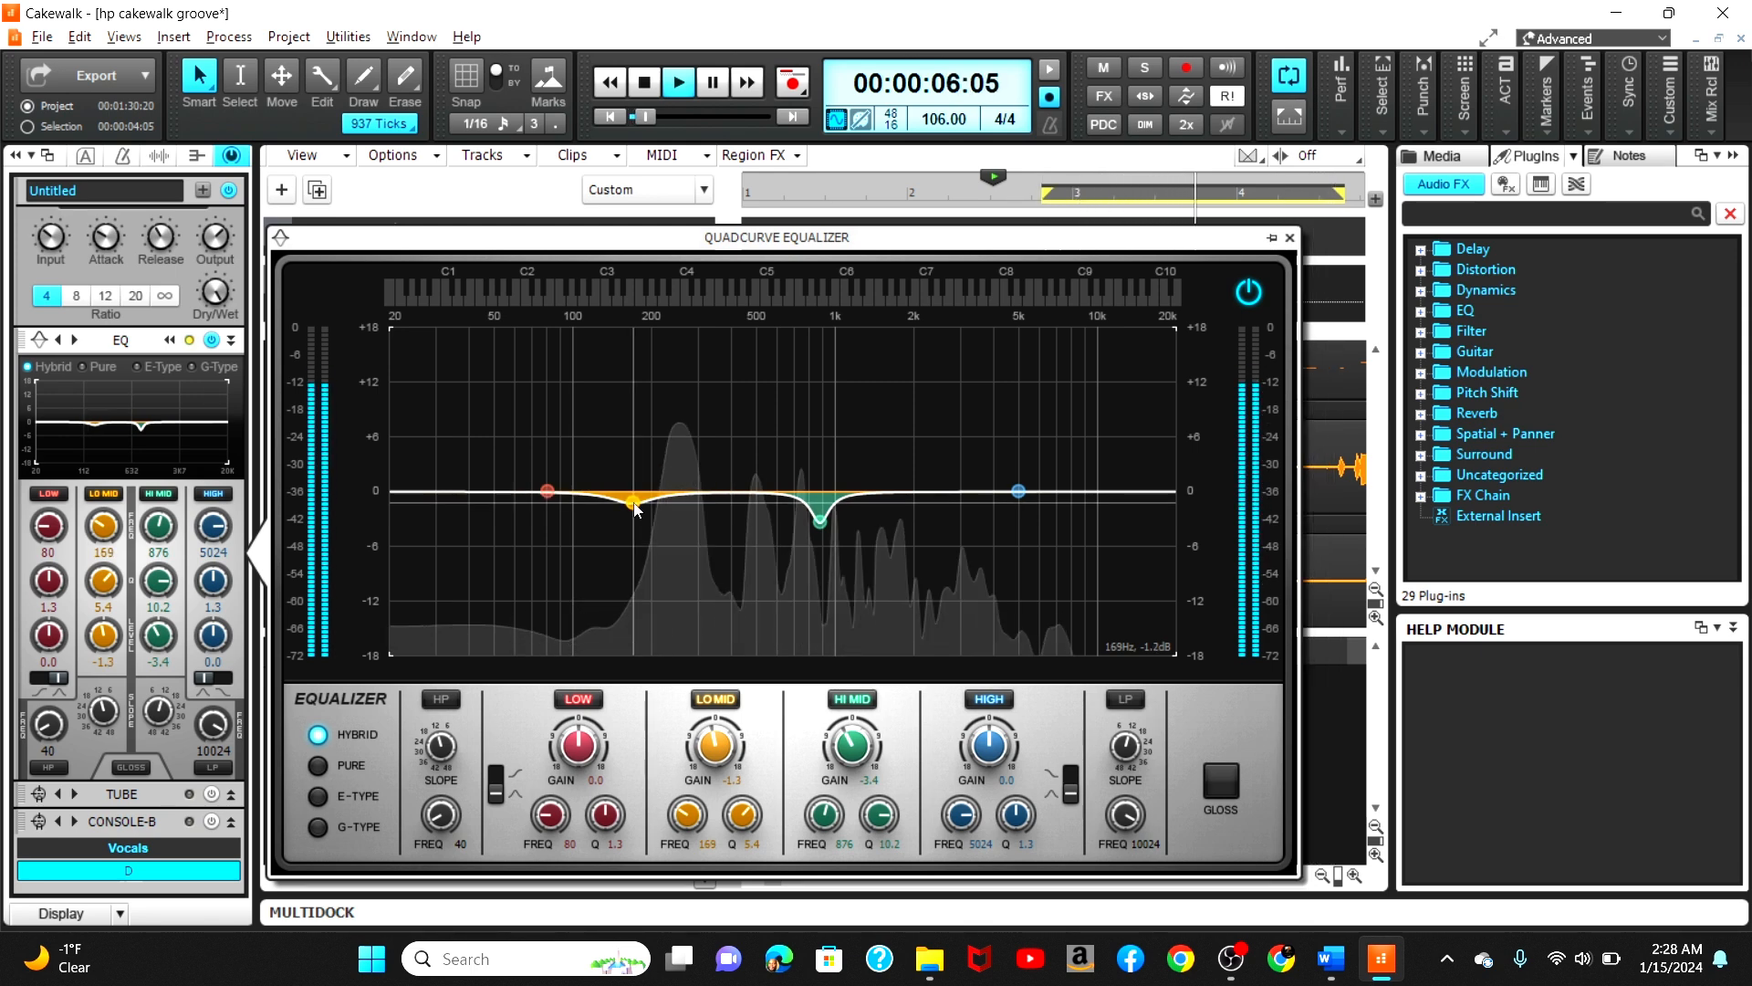
pyautogui.click(1289, 238)
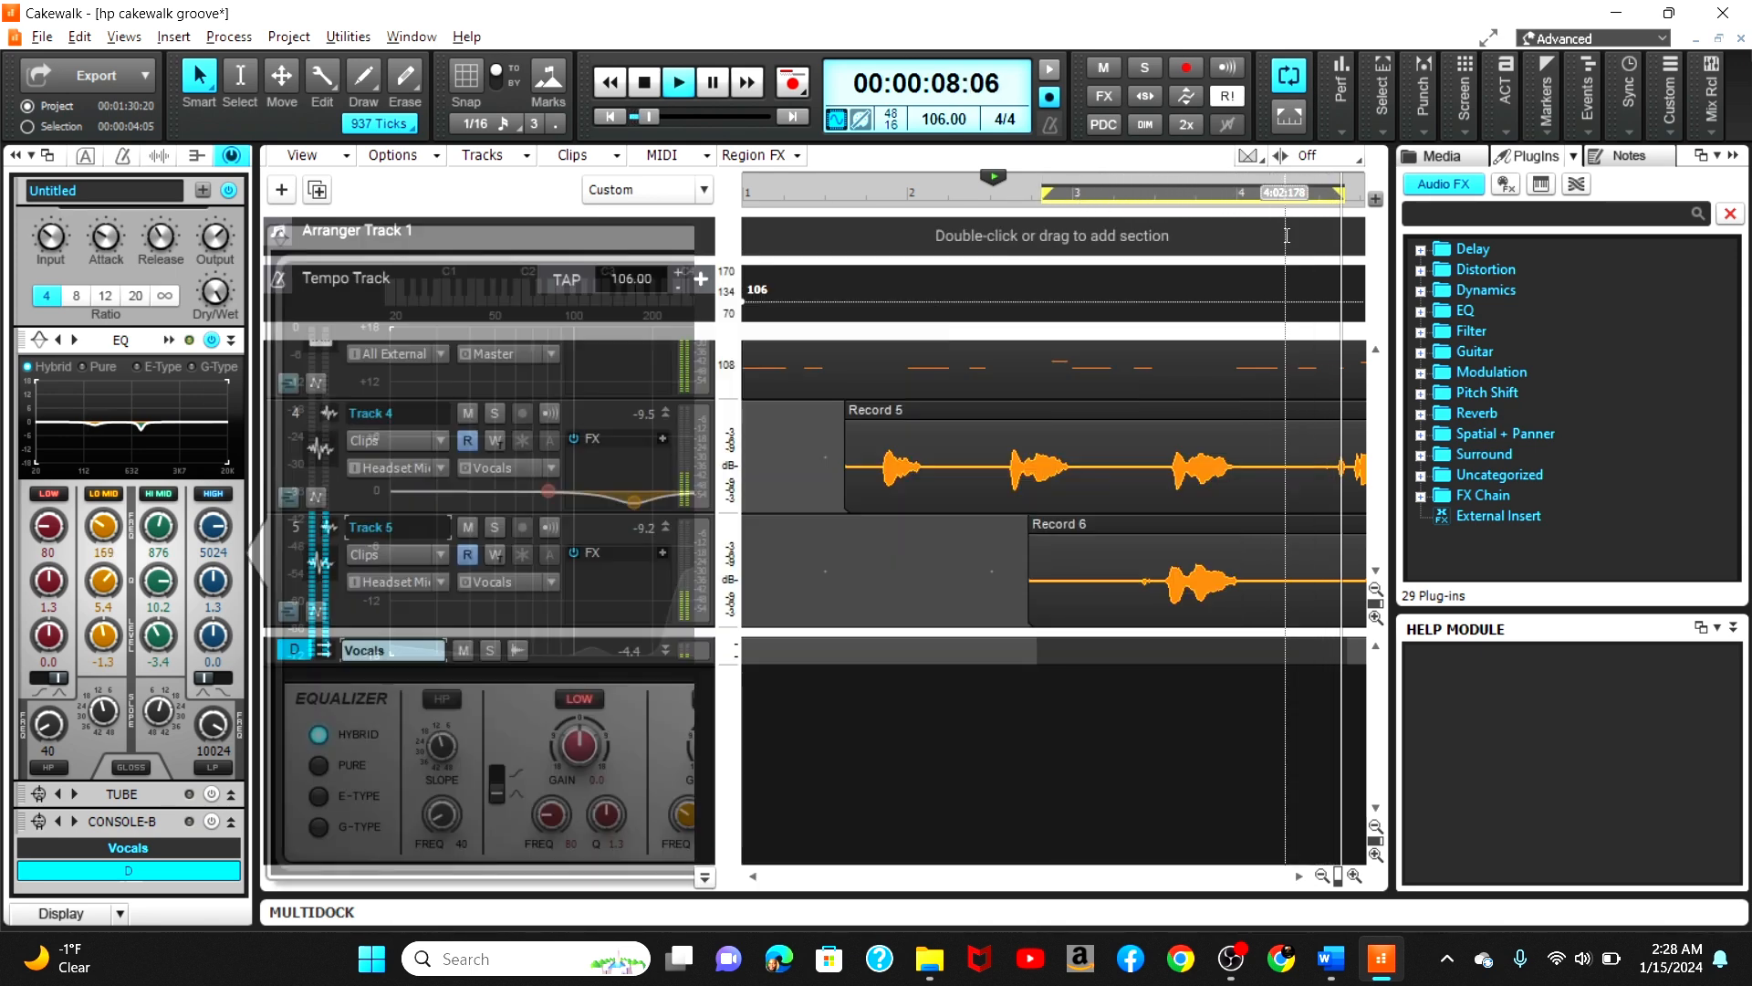
# Step: Stop playback and hide the ProChannel to show the console strips
pyautogui.click(645, 88)
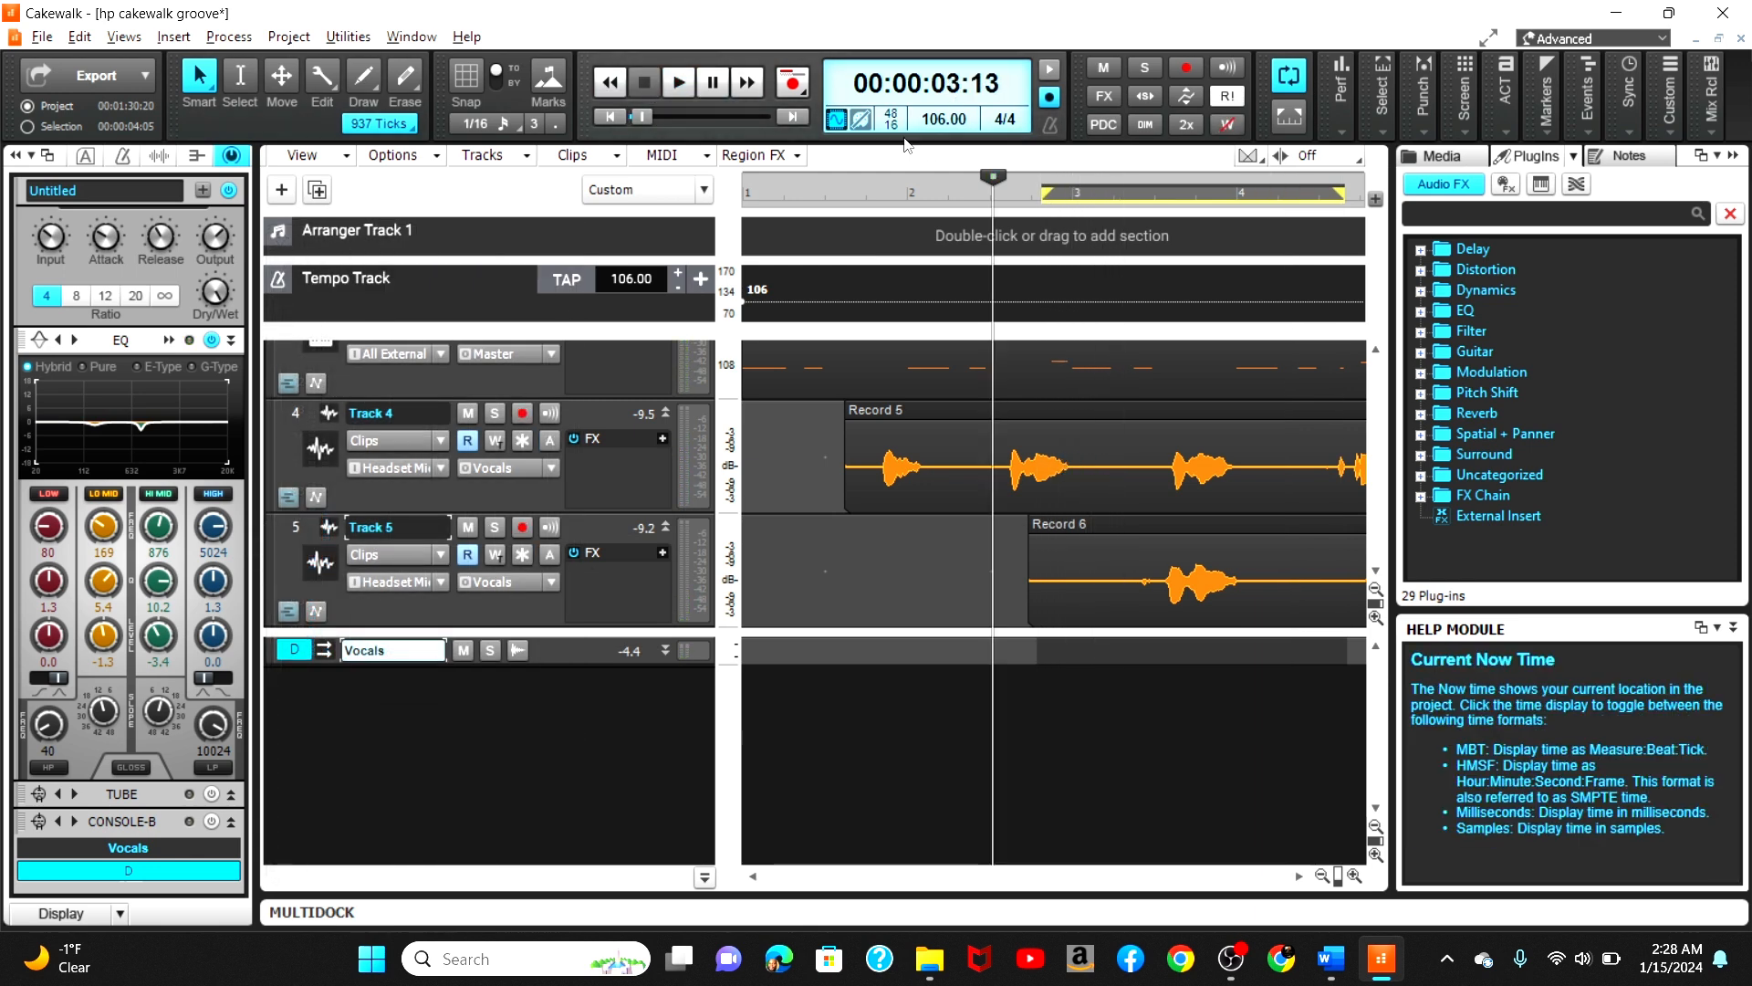
pyautogui.click(245, 156)
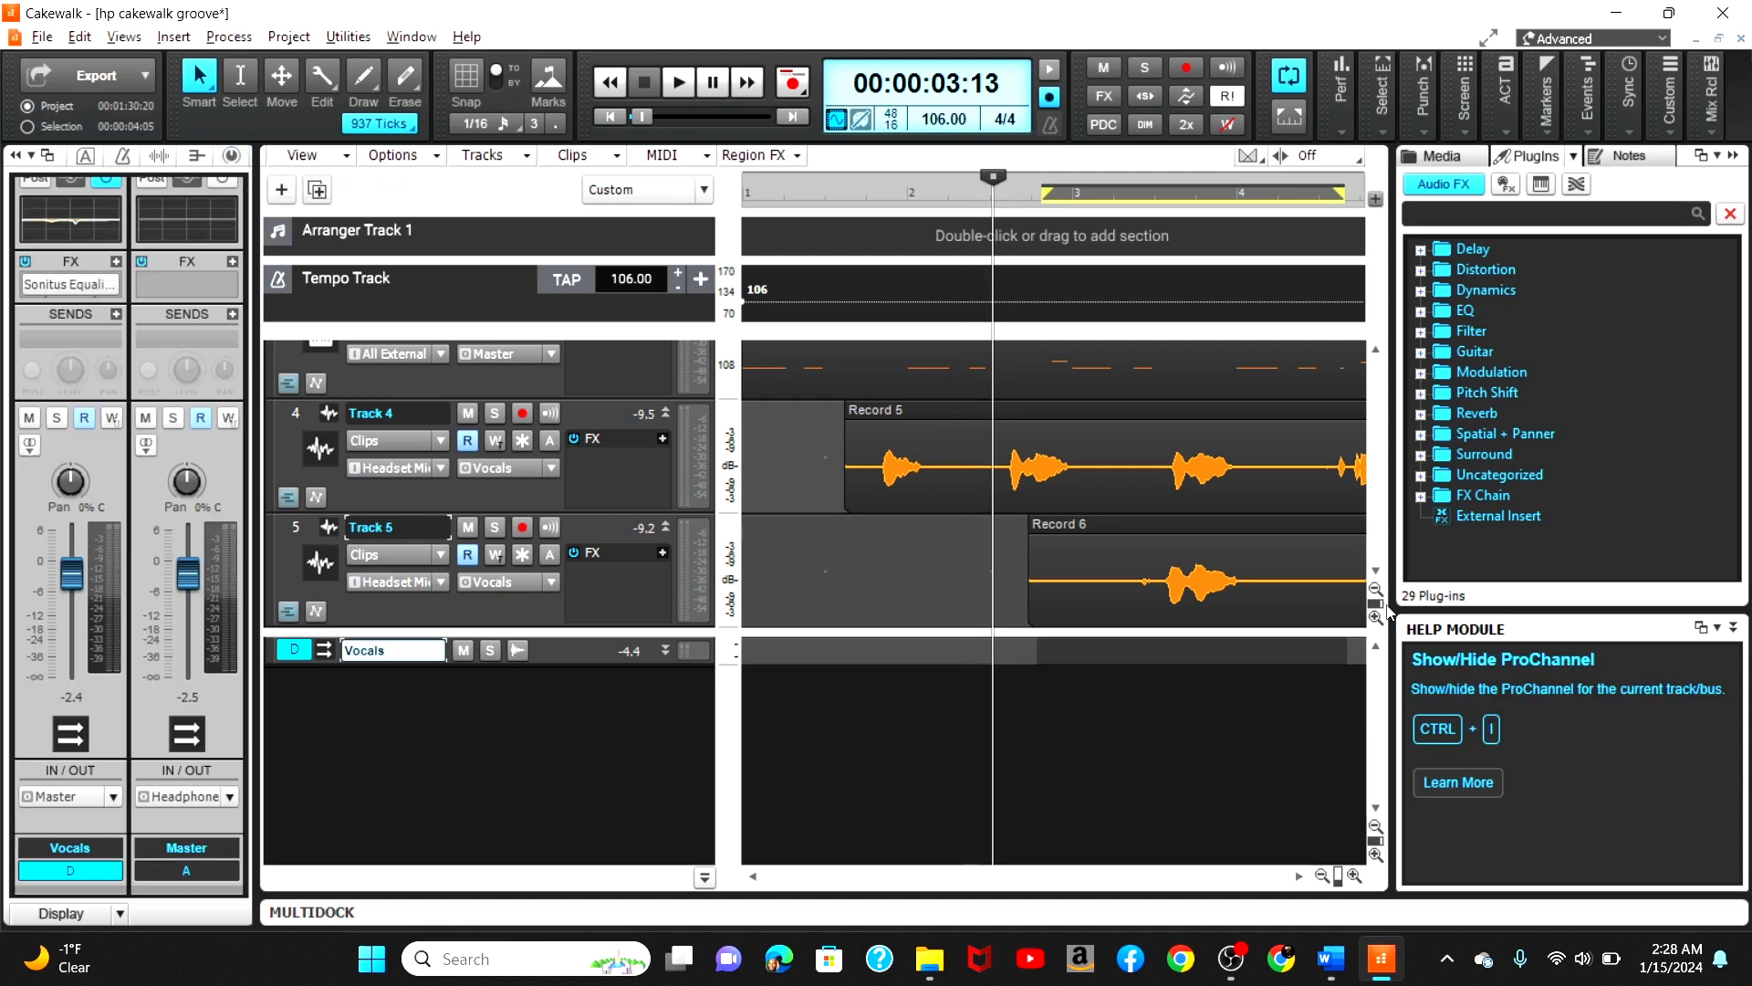
# Step: Turn off looping and play the project from bar 1
pyautogui.click(1316, 873)
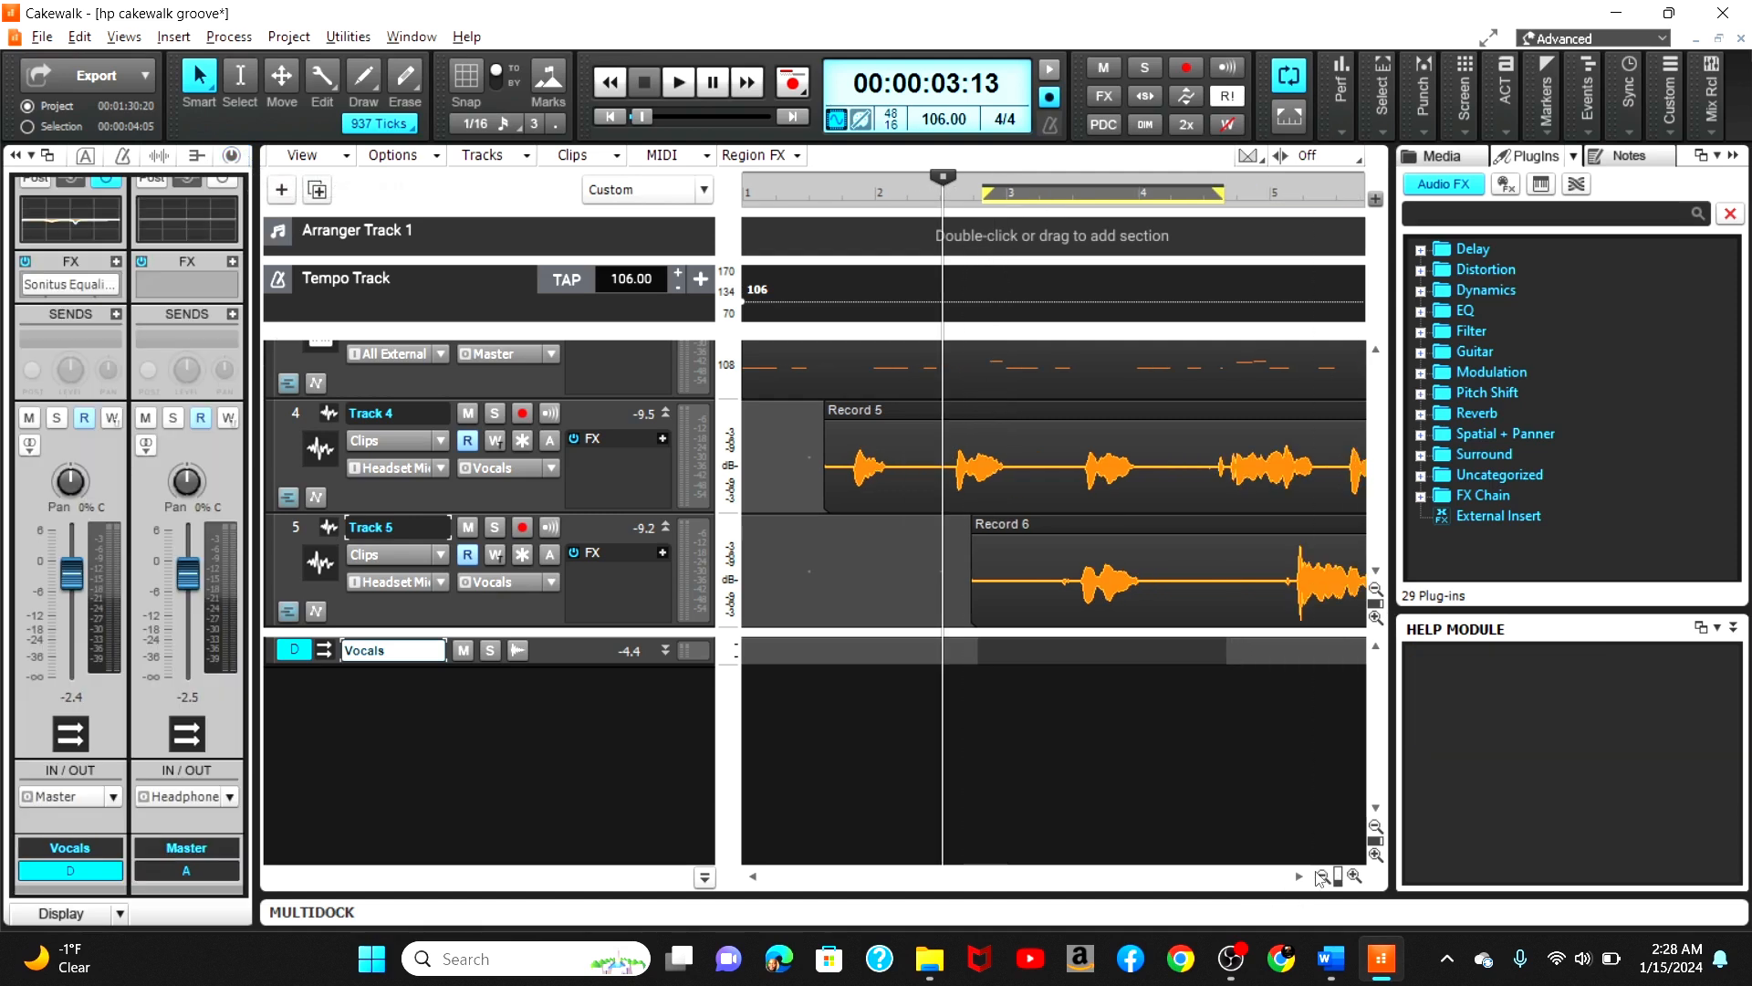
pyautogui.click(1316, 872)
pyautogui.click(1317, 872)
pyautogui.click(1317, 872)
pyautogui.click(1316, 873)
pyautogui.click(1316, 873)
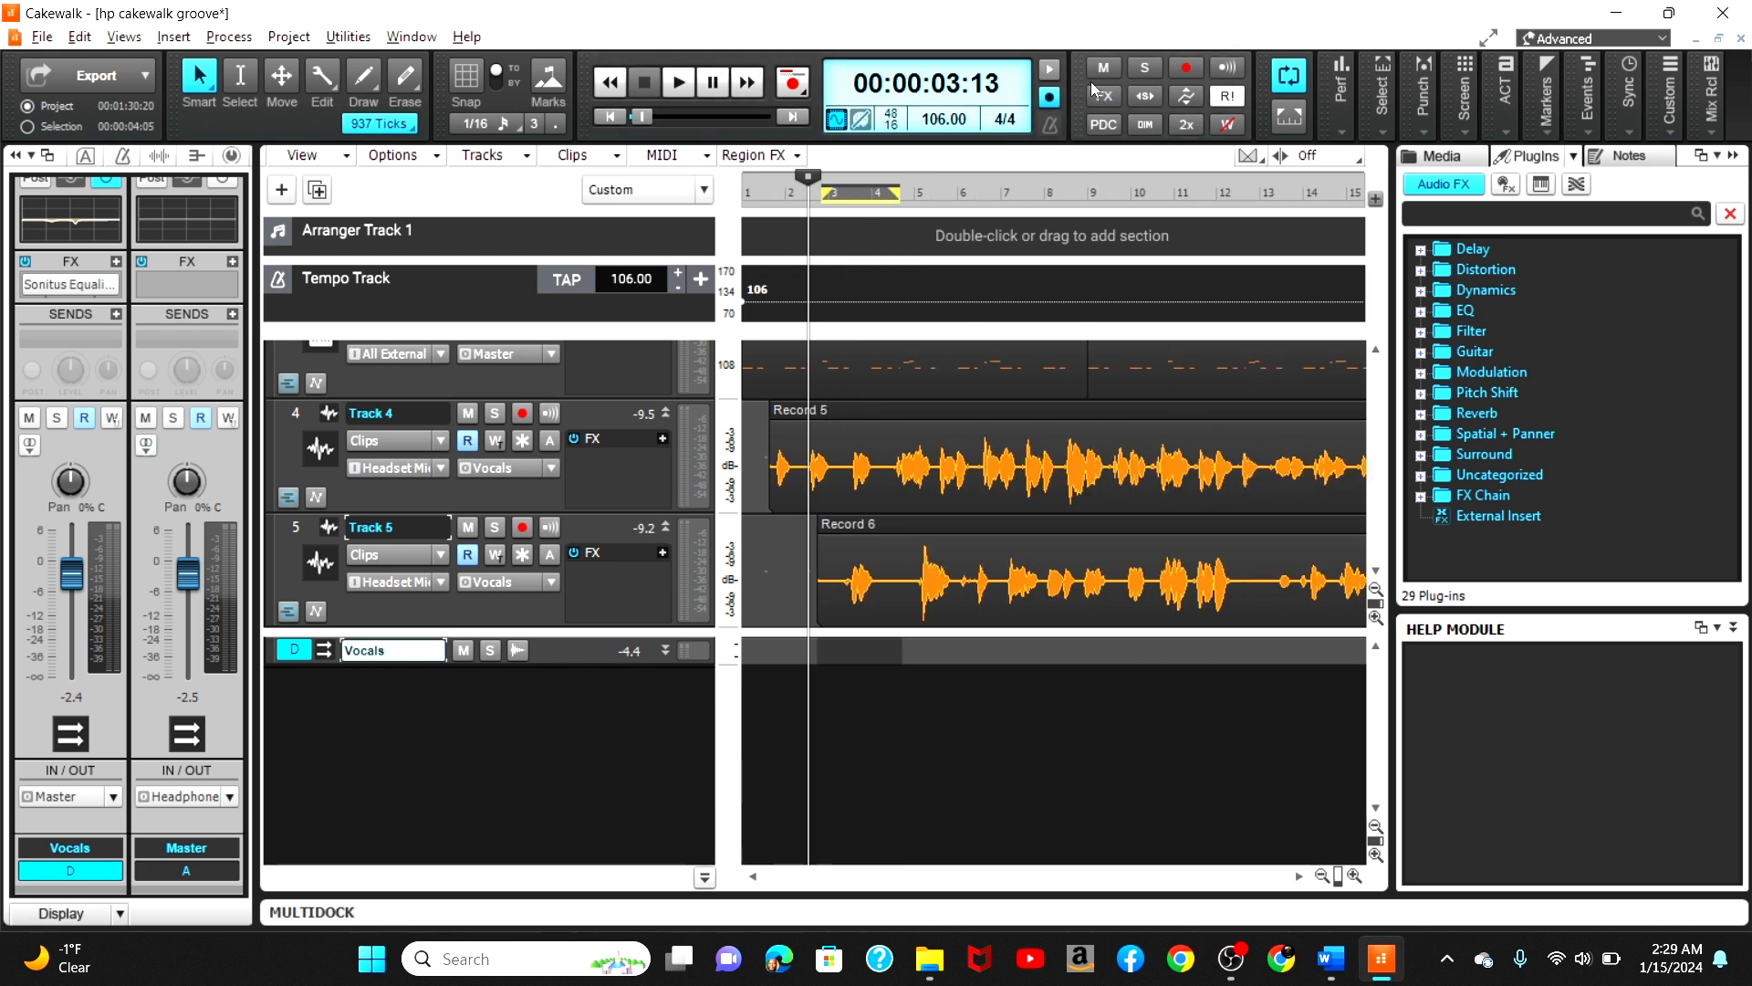
pyautogui.click(1281, 78)
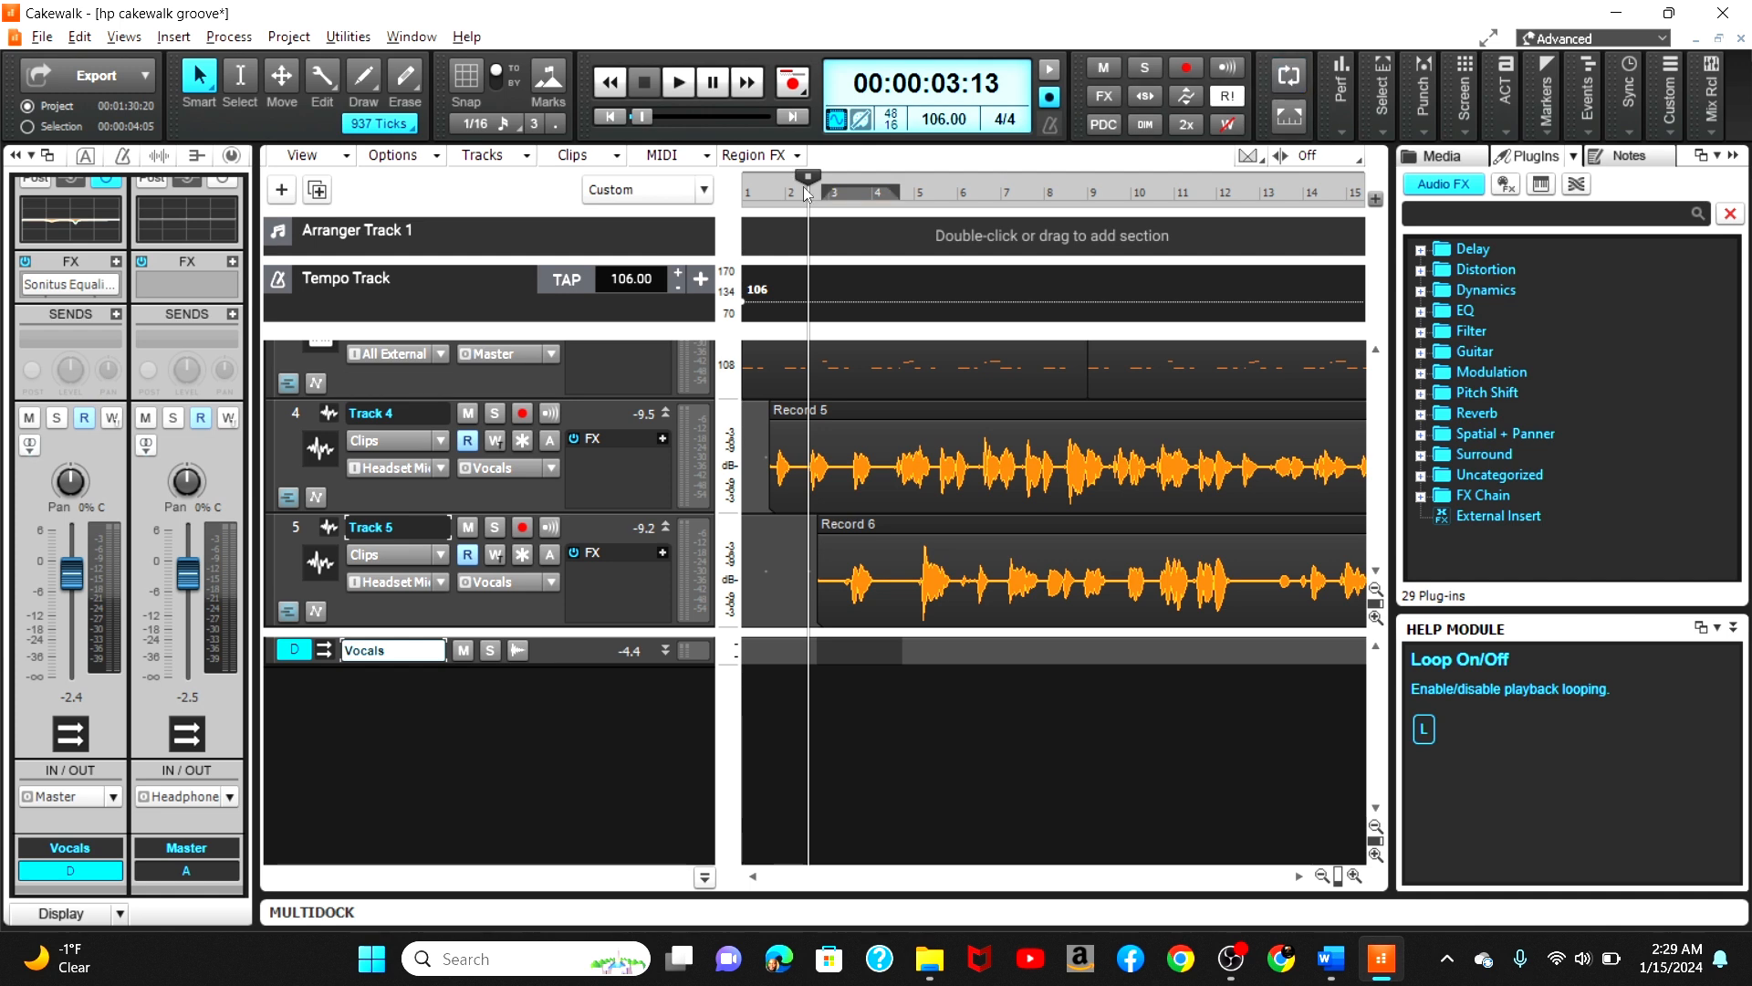
pyautogui.click(771, 205)
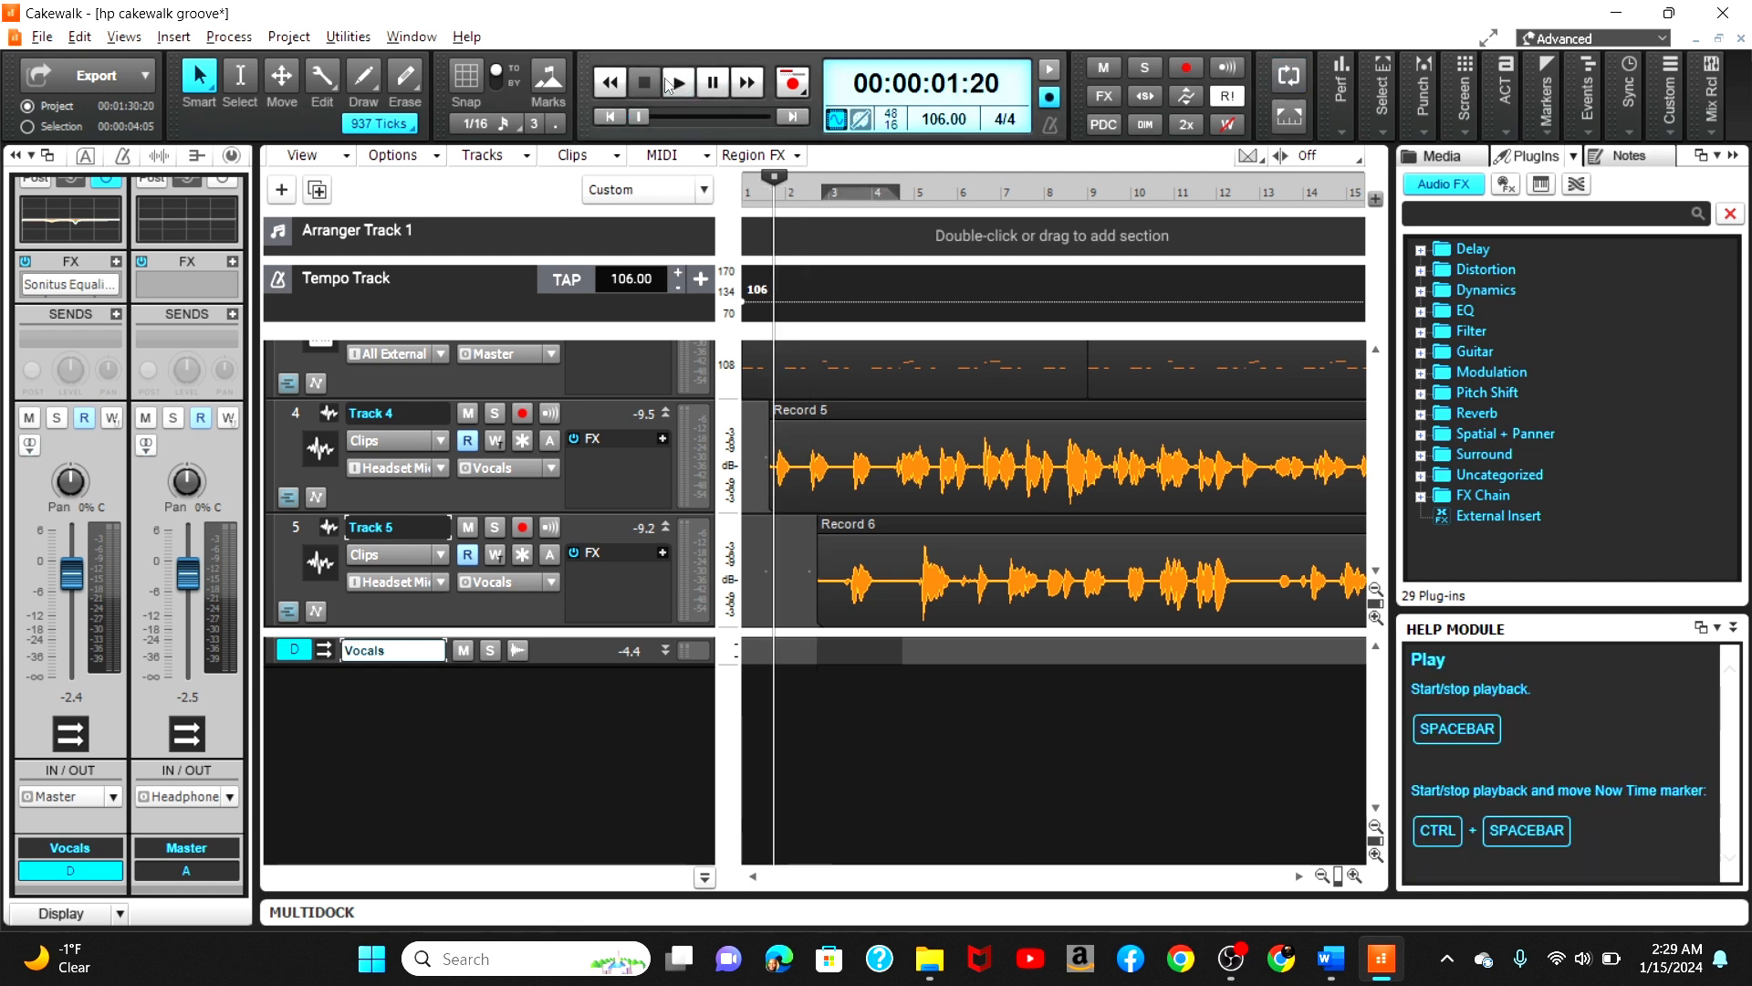
pyautogui.click(666, 80)
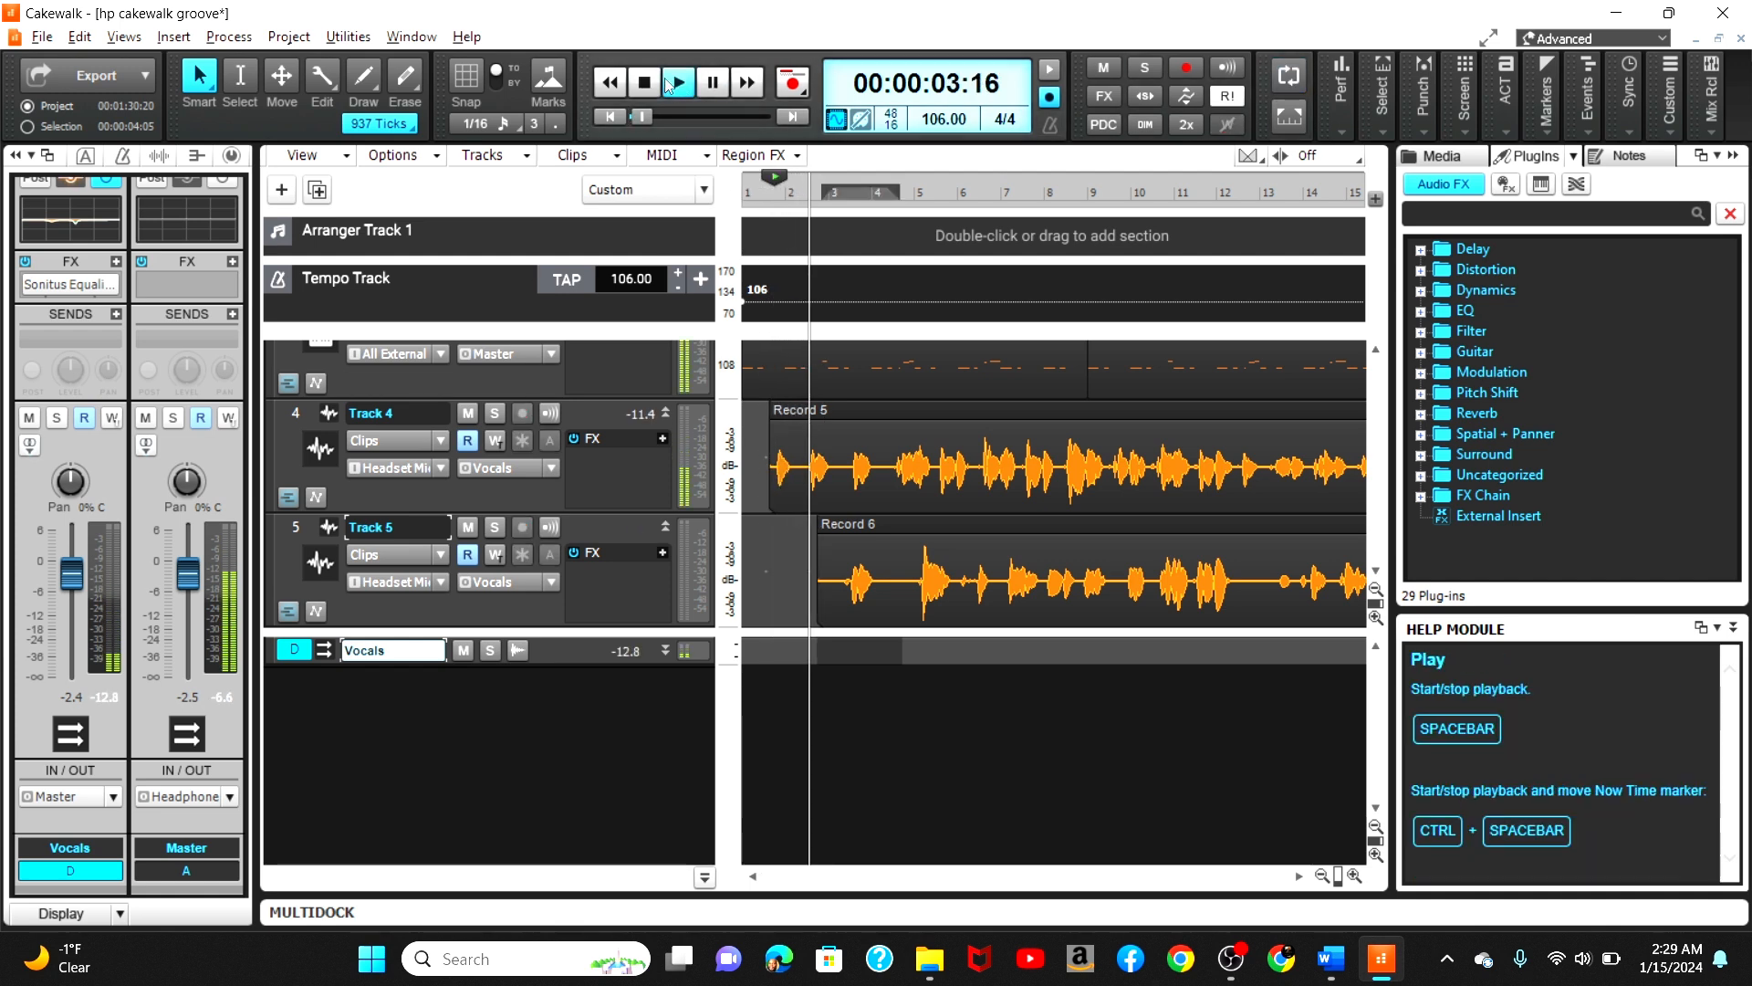
# Step: Select Track 5 and lower its volume fader to about -9.6 dB
pyautogui.click(296, 527)
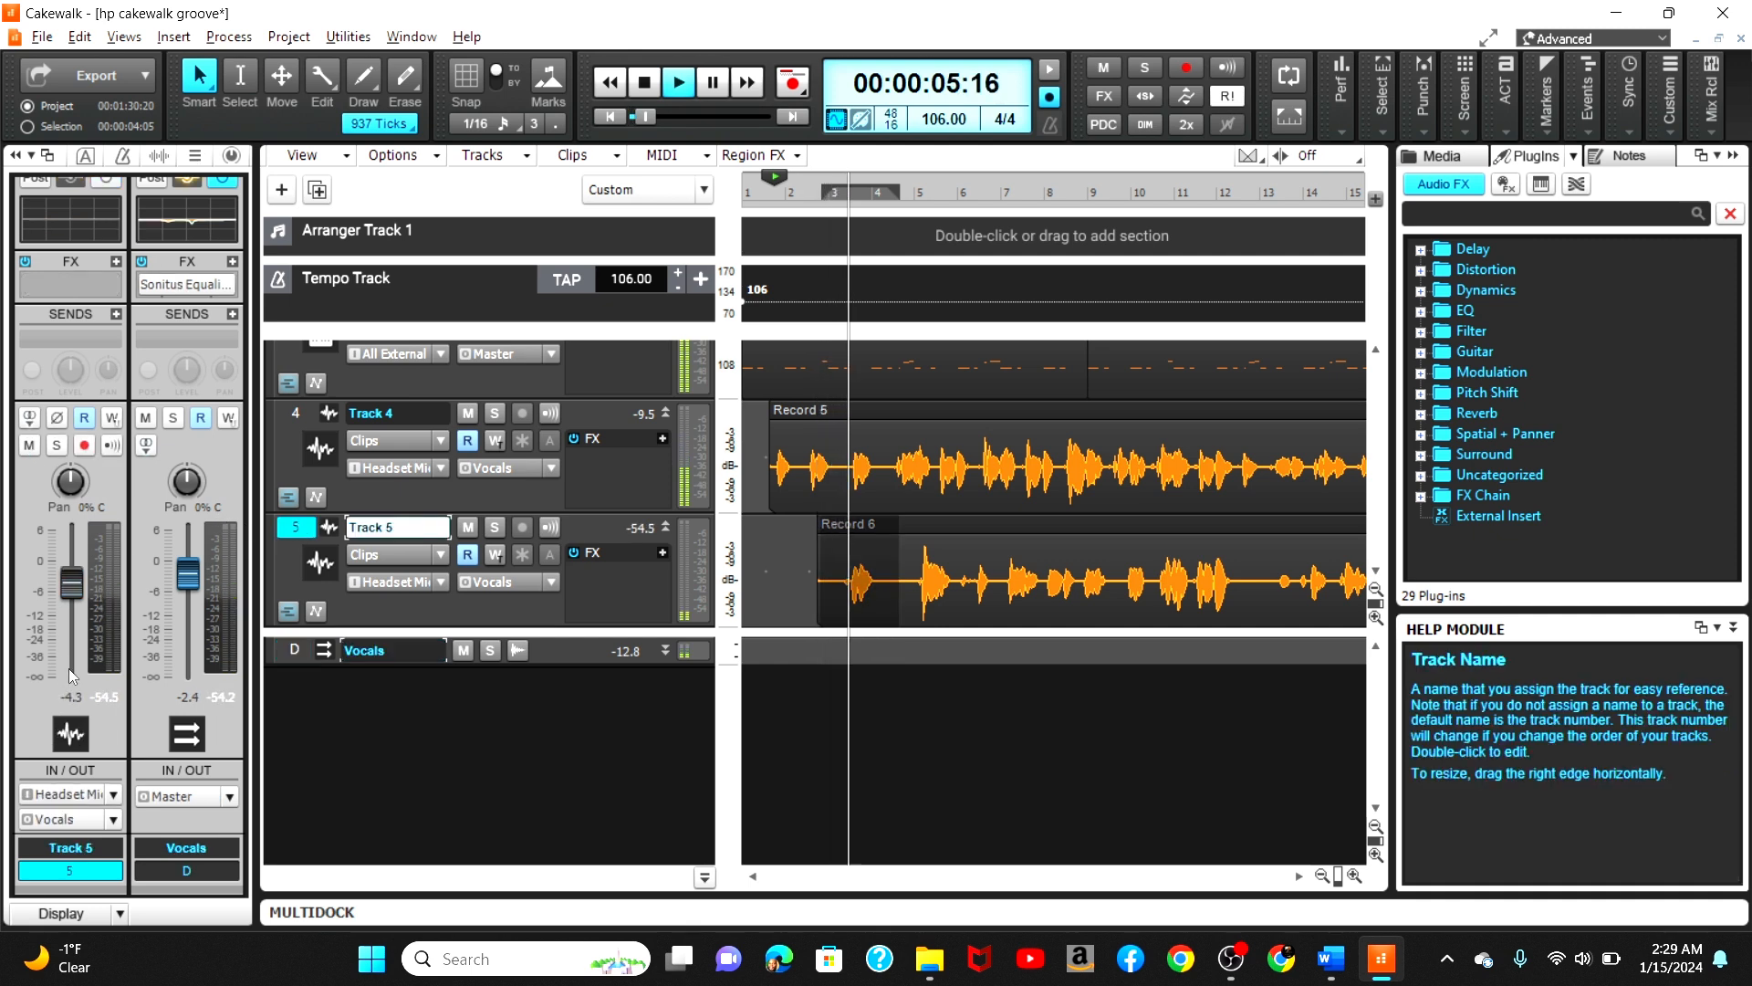
pyautogui.moveTo(77, 575); pyautogui.dragTo(71, 610)
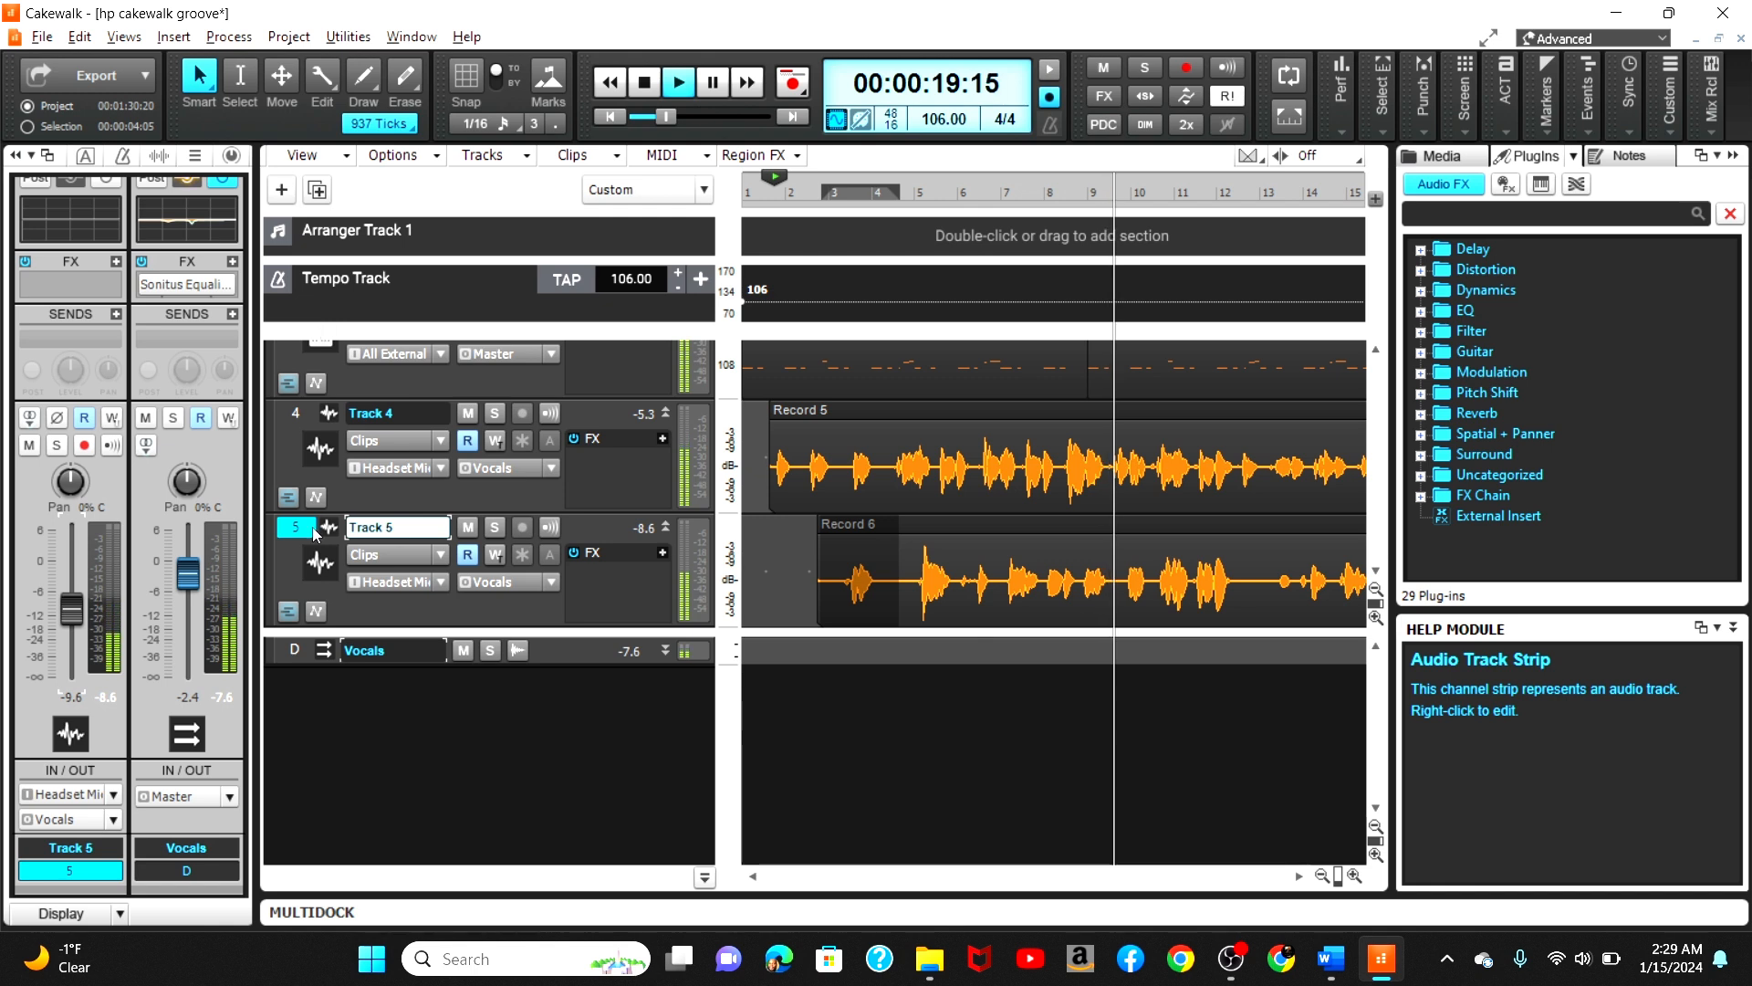
# Step: Insert a Sonitus Reverb into the Vocals bus FX rack
pyautogui.click(296, 644)
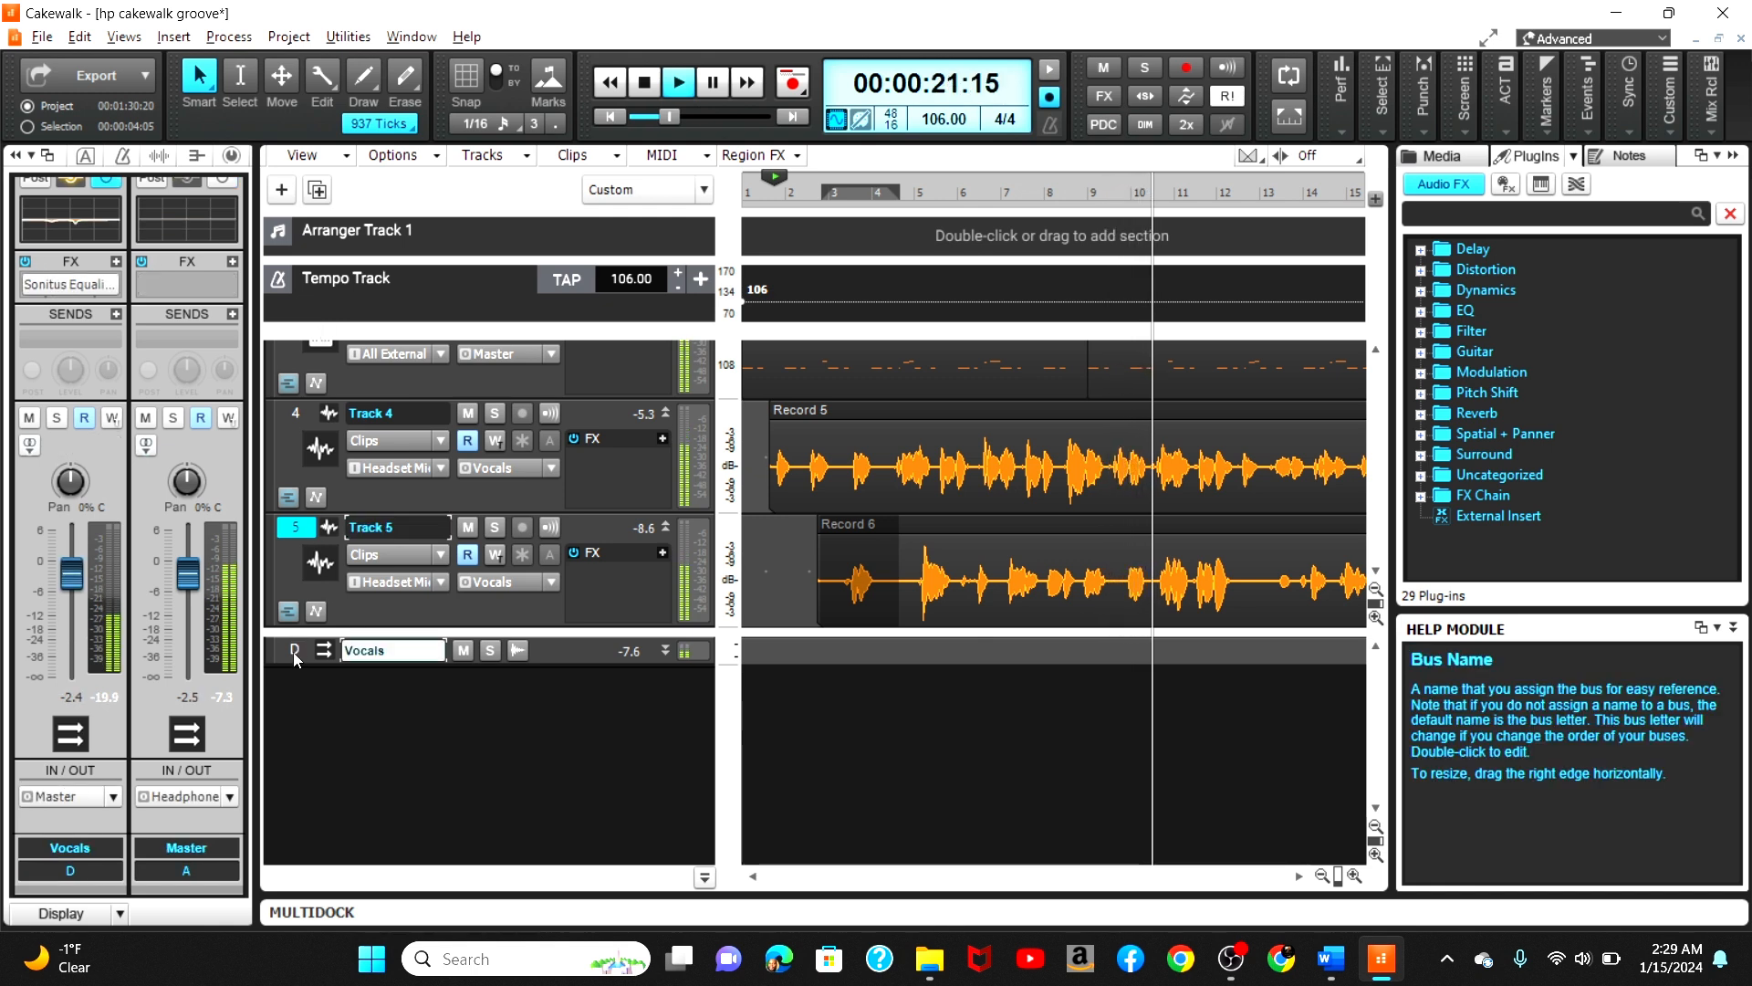
pyautogui.click(116, 265)
pyautogui.moveTo(402, 318)
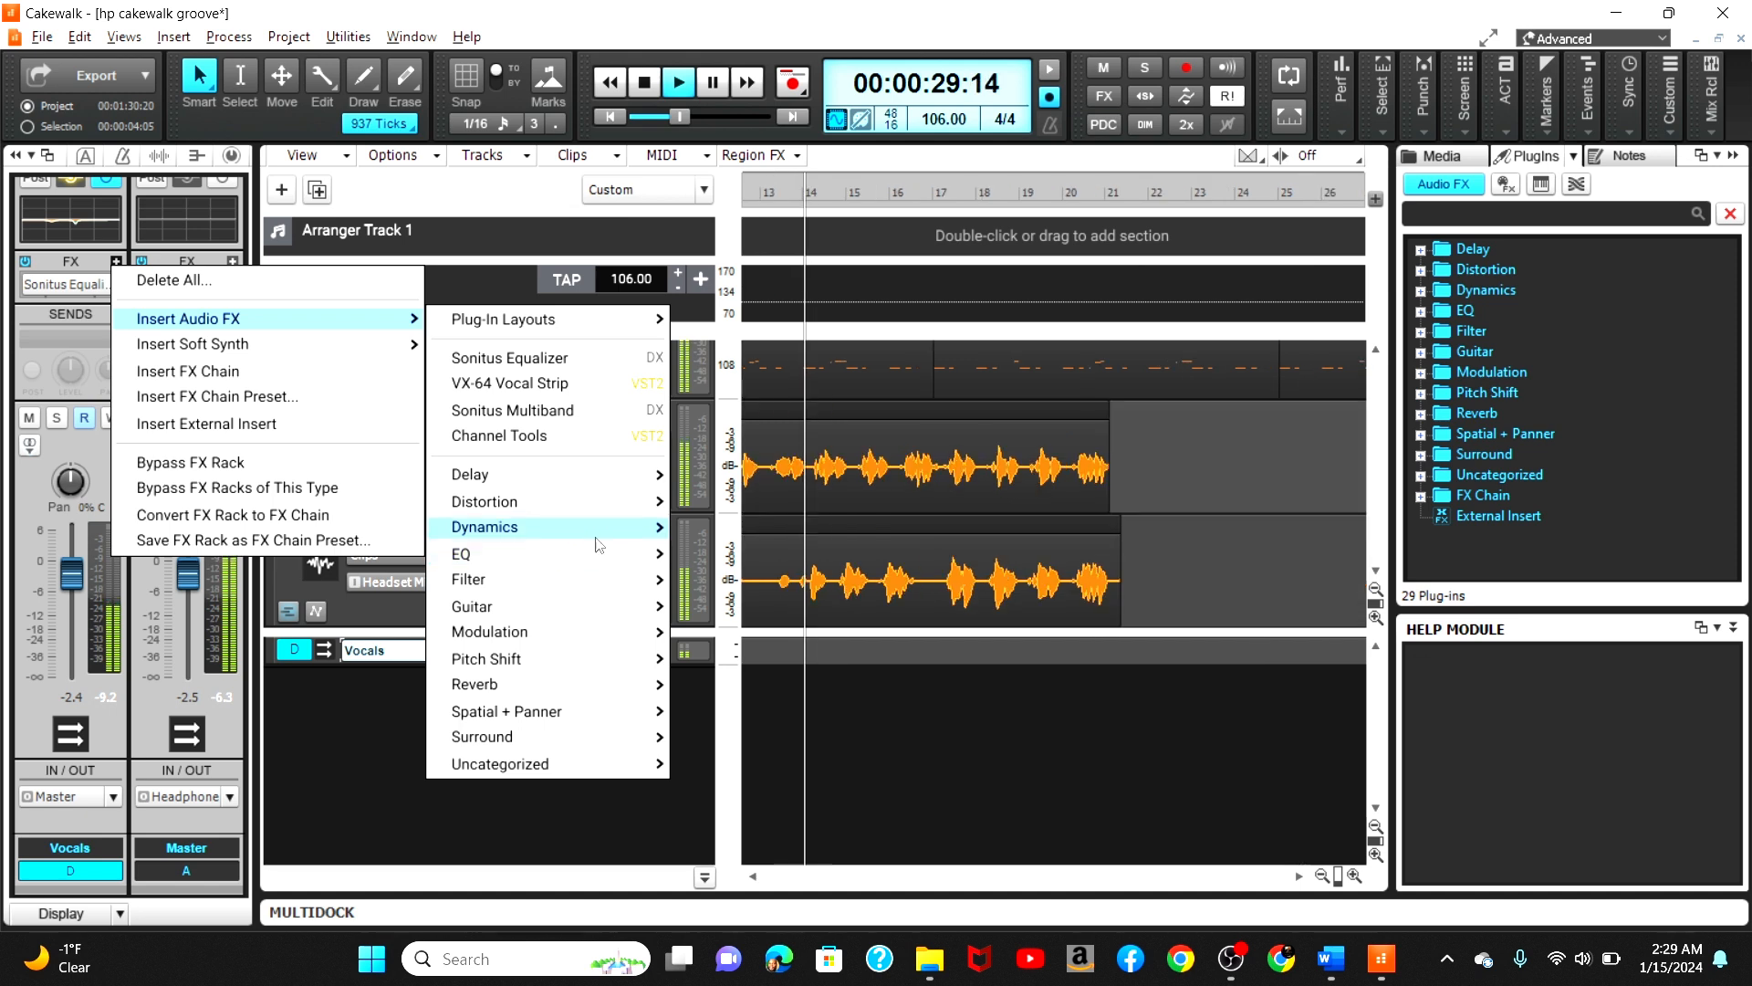
pyautogui.moveTo(552, 684)
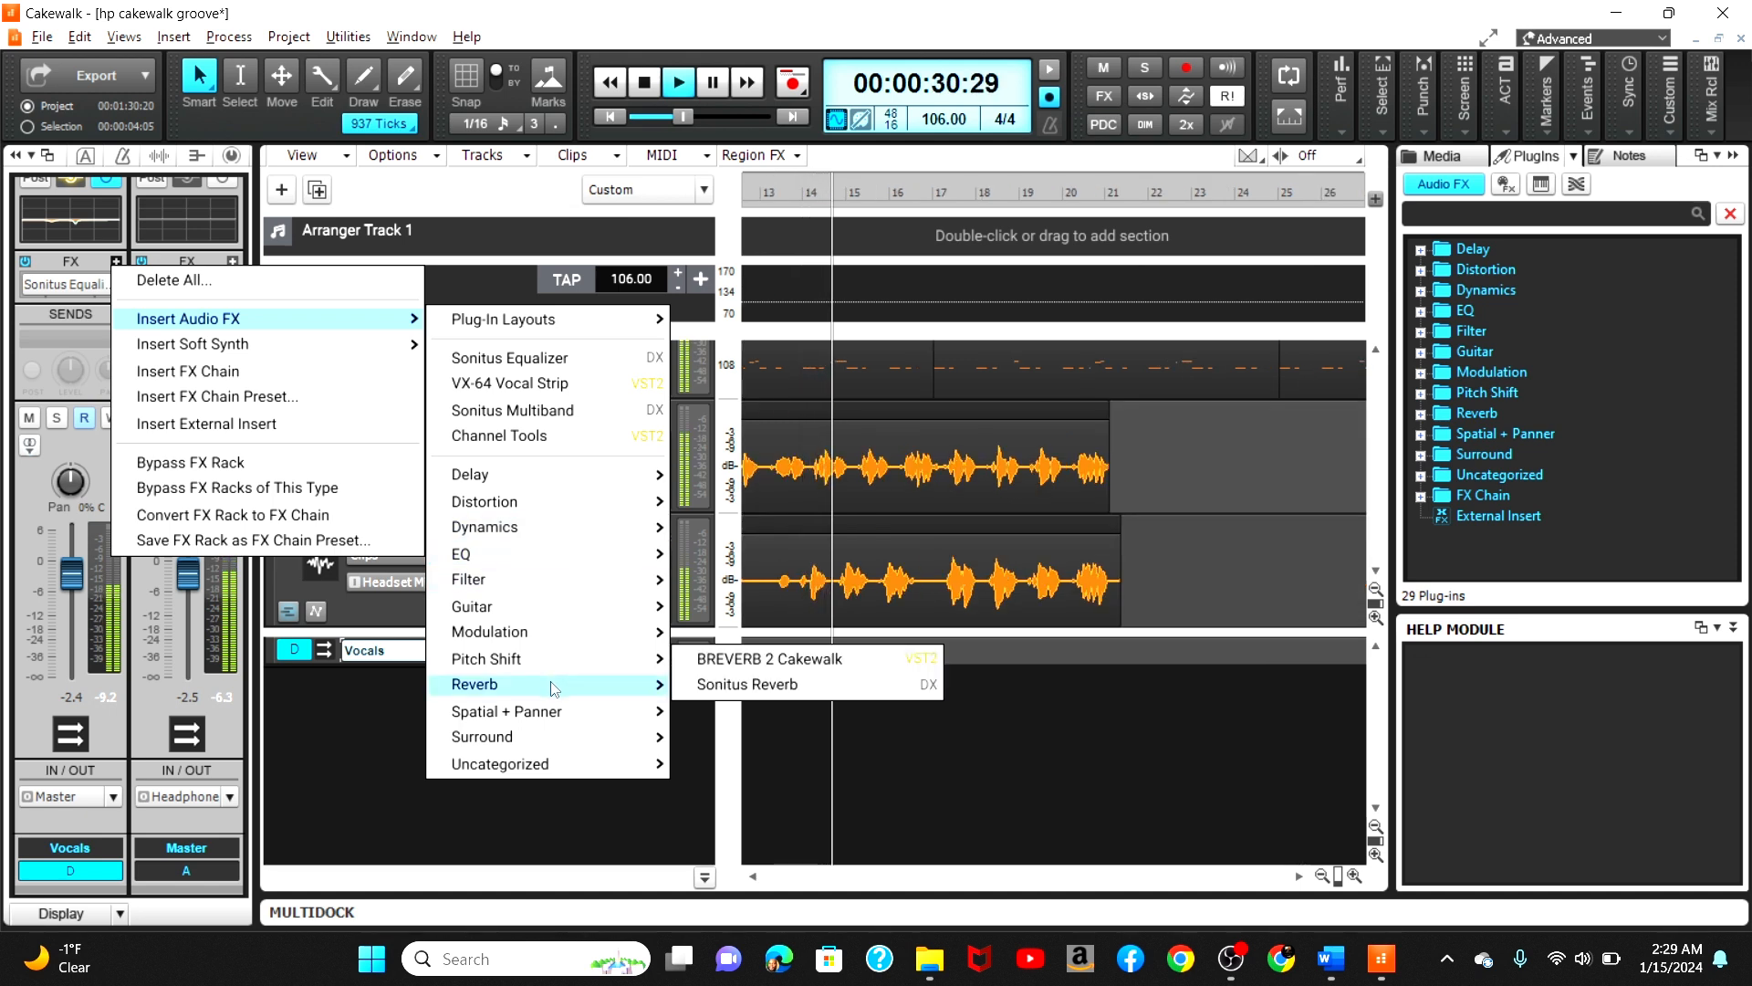
pyautogui.click(721, 684)
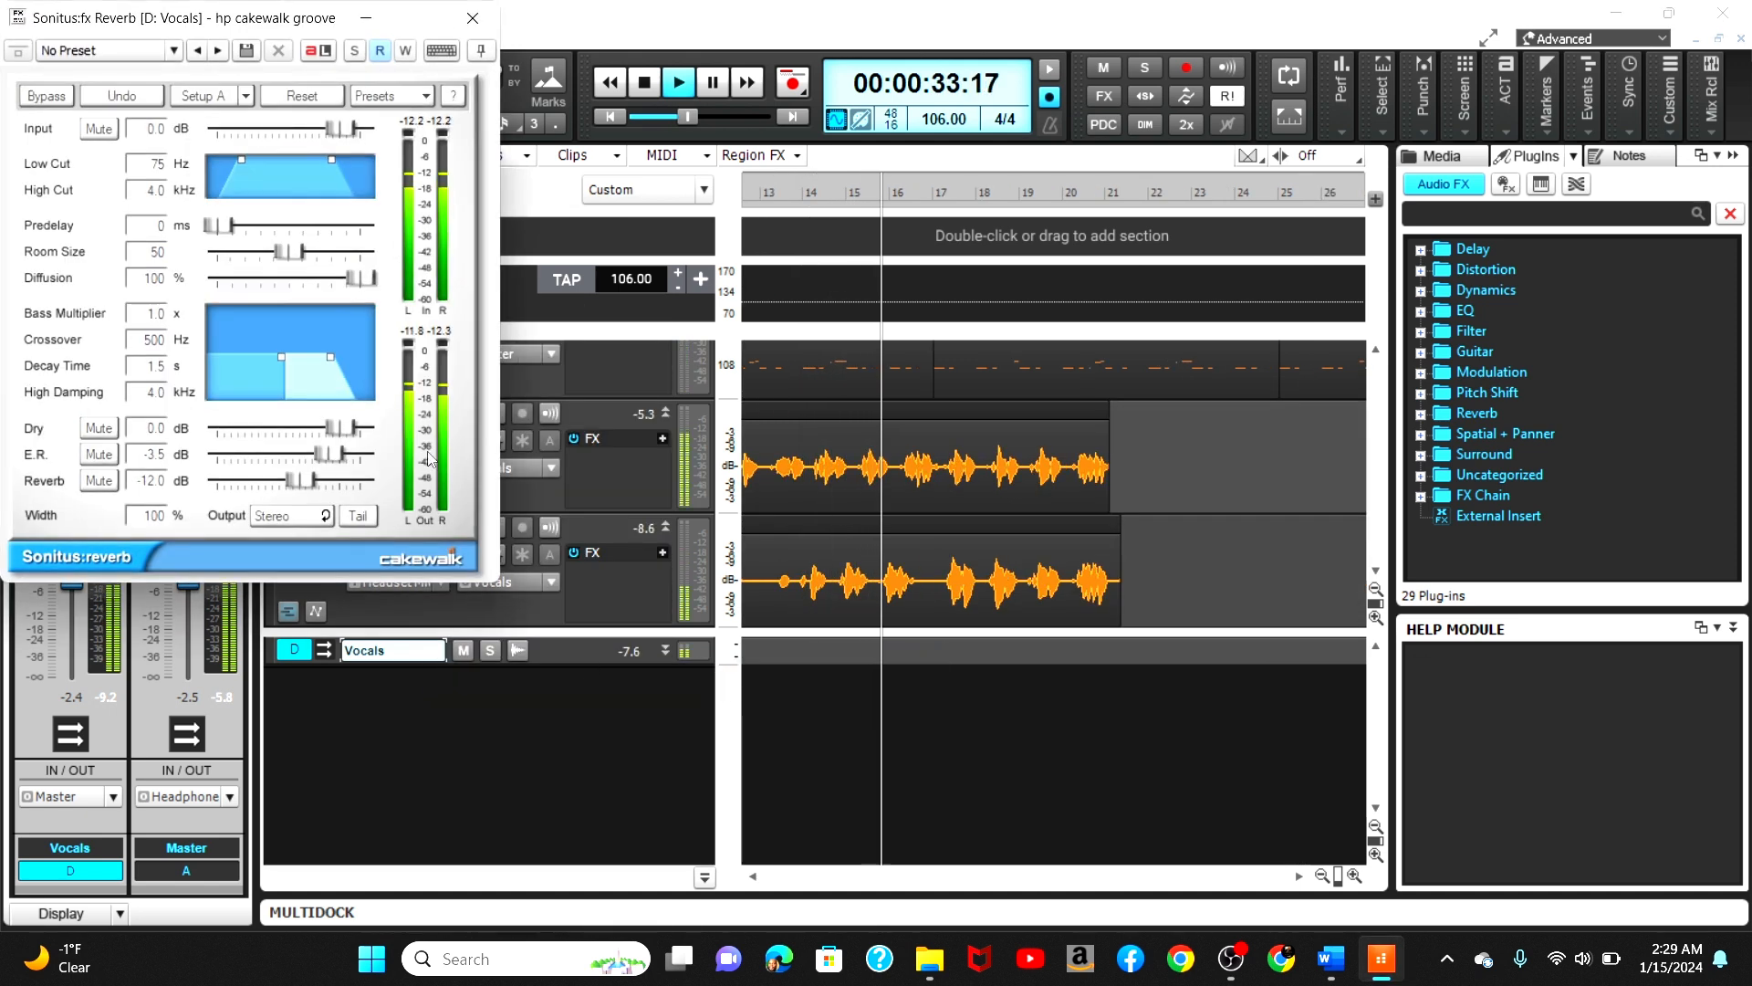
# Step: Set the reverb's E.R. to -10.8 dB, Reverb to -19.0 dB, Width to 200%, enable Tail, and close it
pyautogui.moveTo(325, 457); pyautogui.dragTo(259, 455)
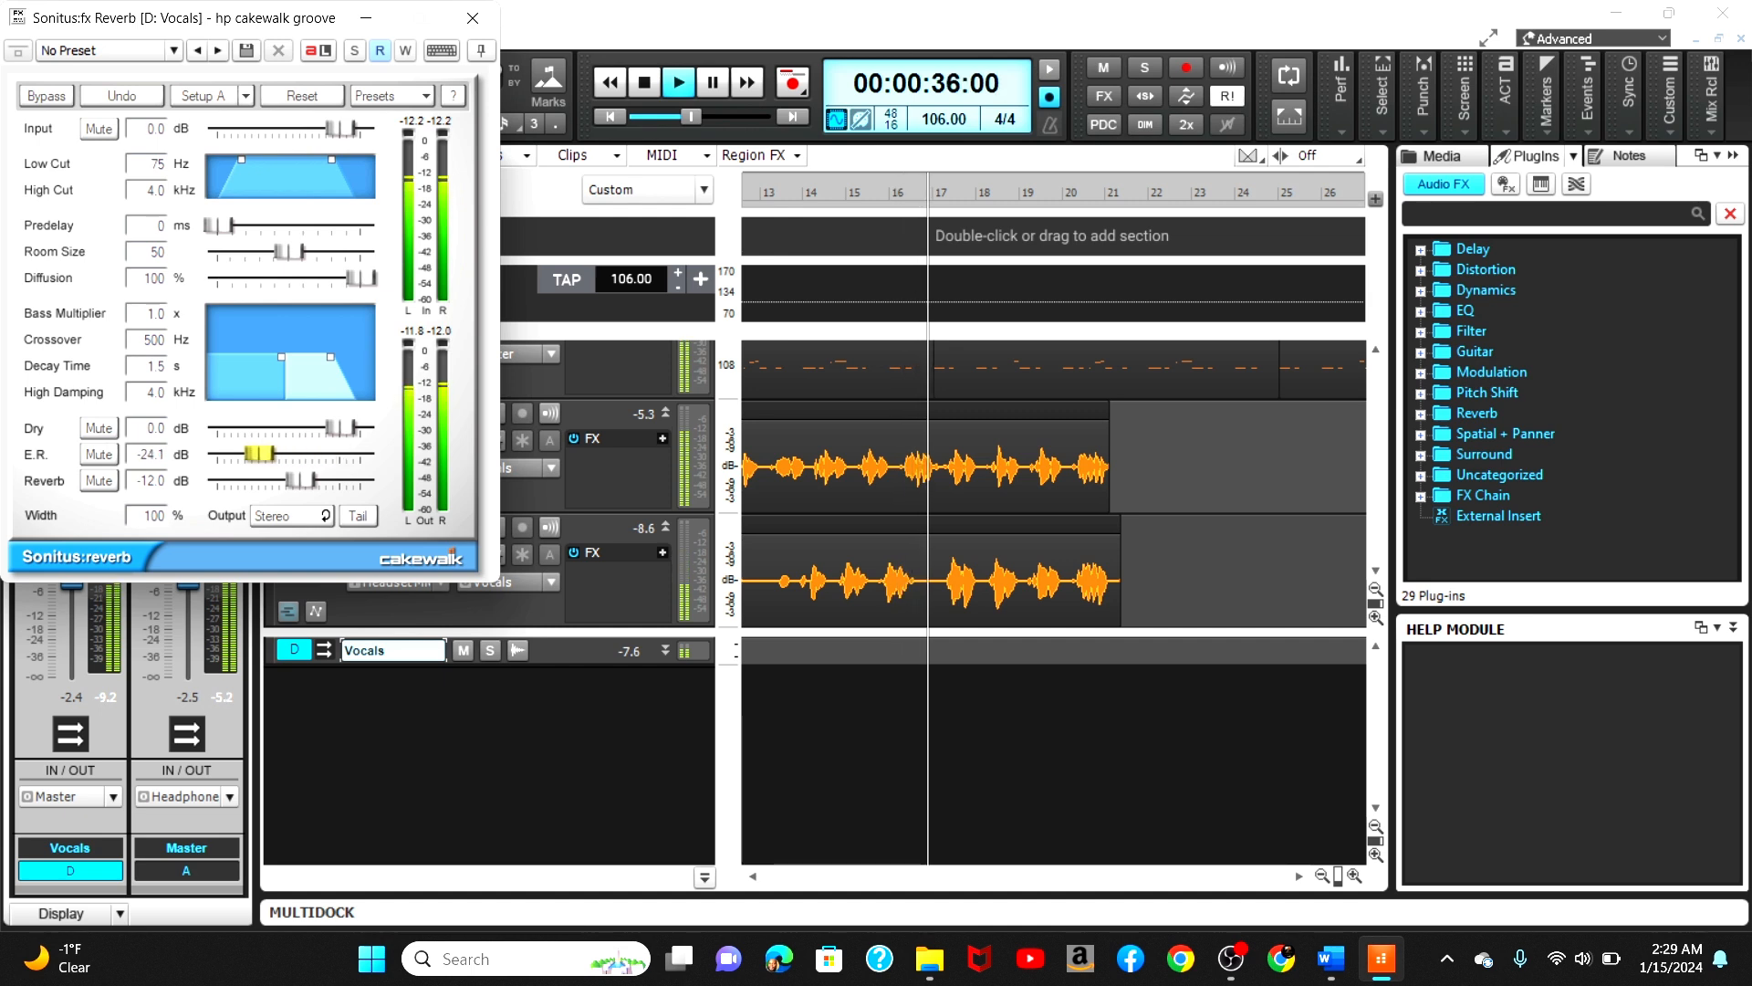
pyautogui.moveTo(162, 518); pyautogui.dragTo(162, 422)
pyautogui.click(300, 480)
pyautogui.moveTo(300, 480)
pyautogui.mouseDown()
pyautogui.moveTo(276, 479)
pyautogui.moveTo(303, 453)
pyautogui.mouseUp()
pyautogui.click(357, 516)
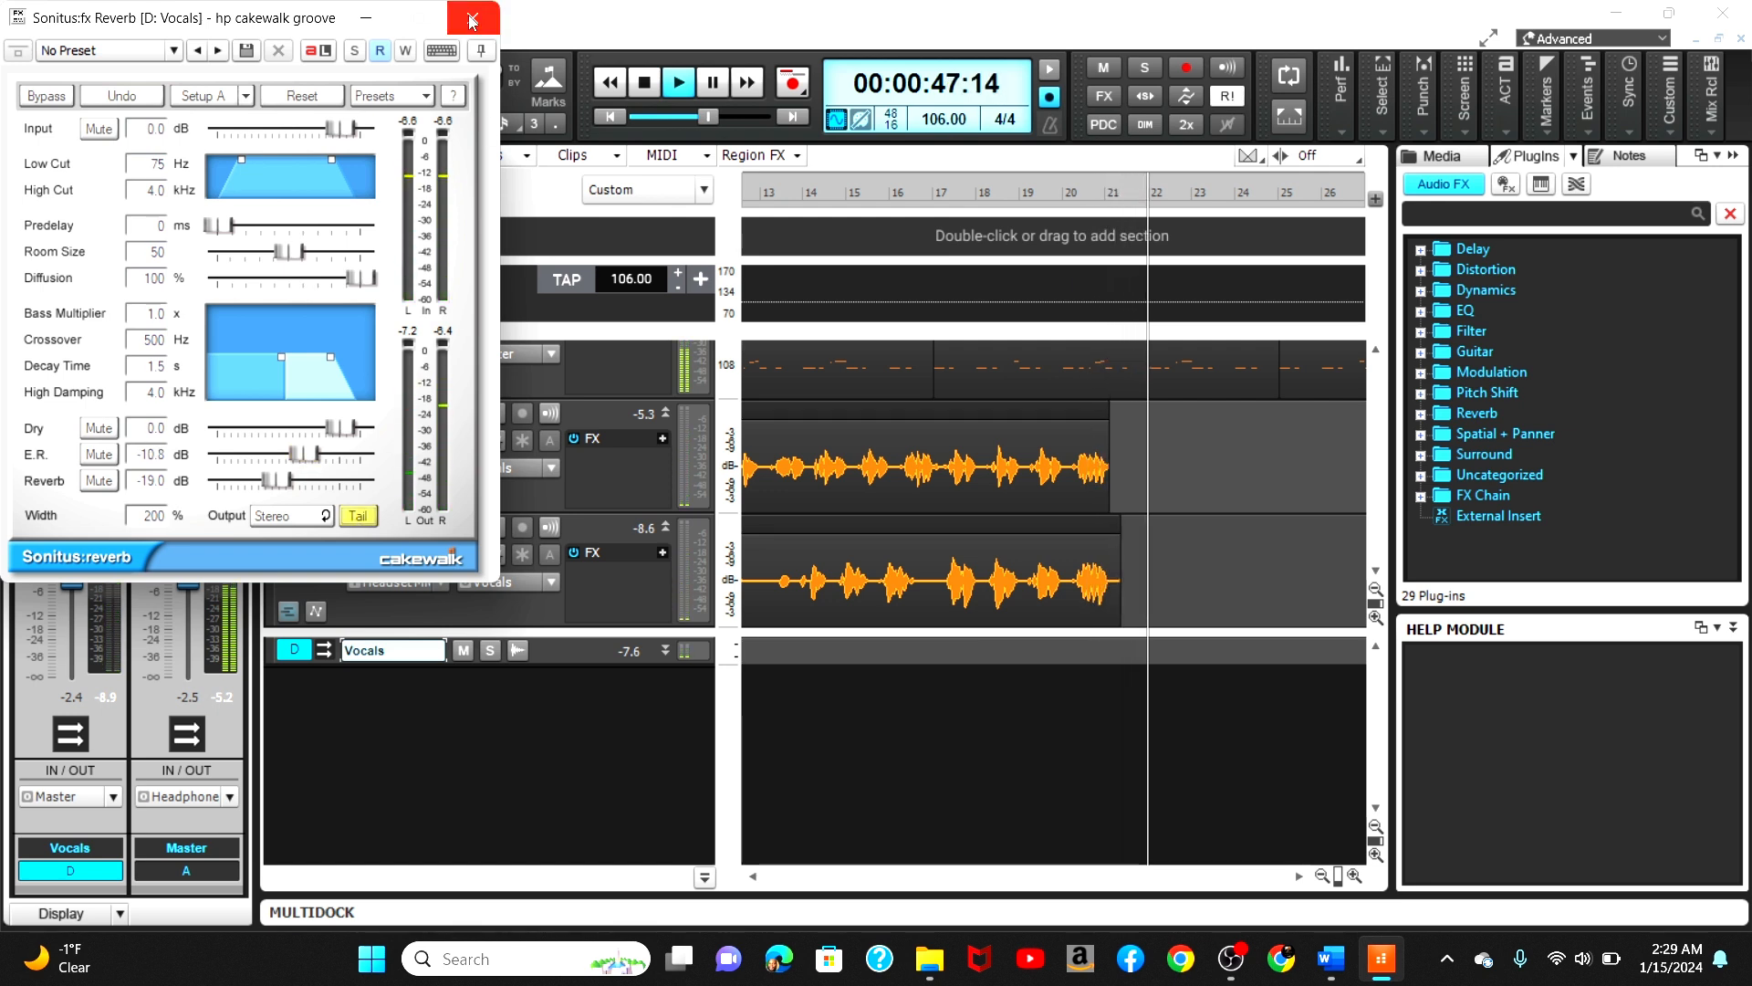
pyautogui.click(471, 18)
# Step: Open the bus's Sonitus Equalizer, boost band 5 by 7.4 dB at 4055 Hz, and close it
pyautogui.click(604, 117)
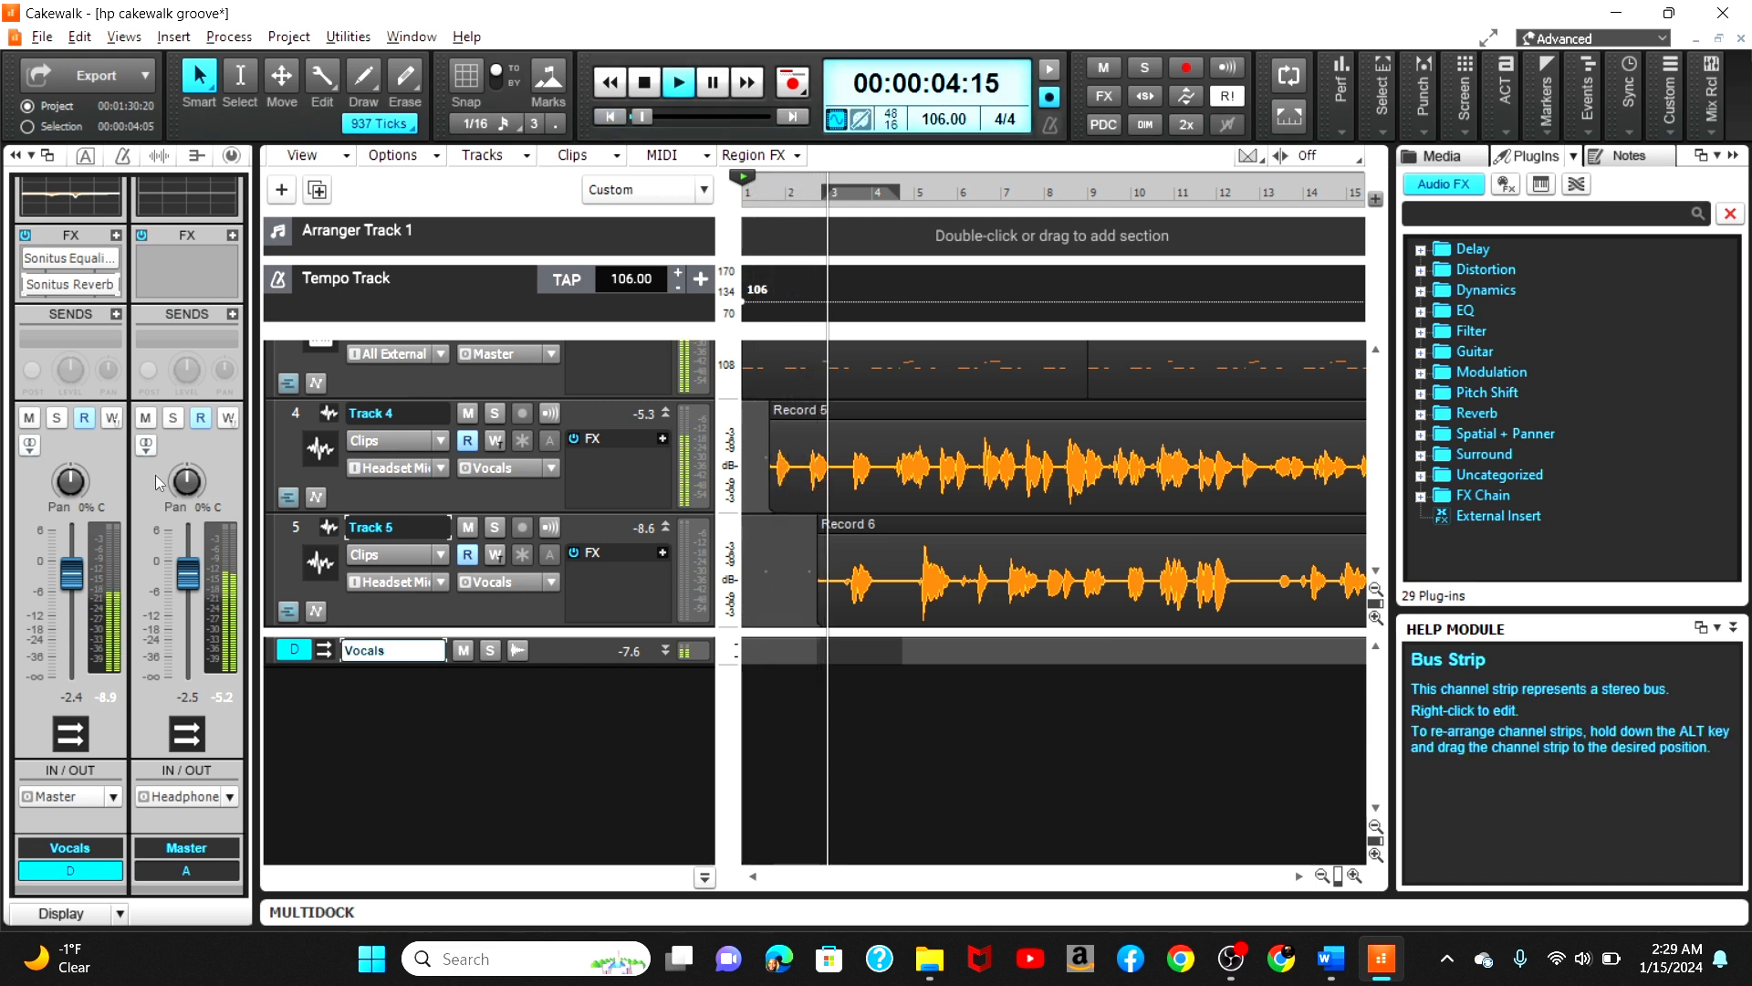
pyautogui.doubleClick(69, 258)
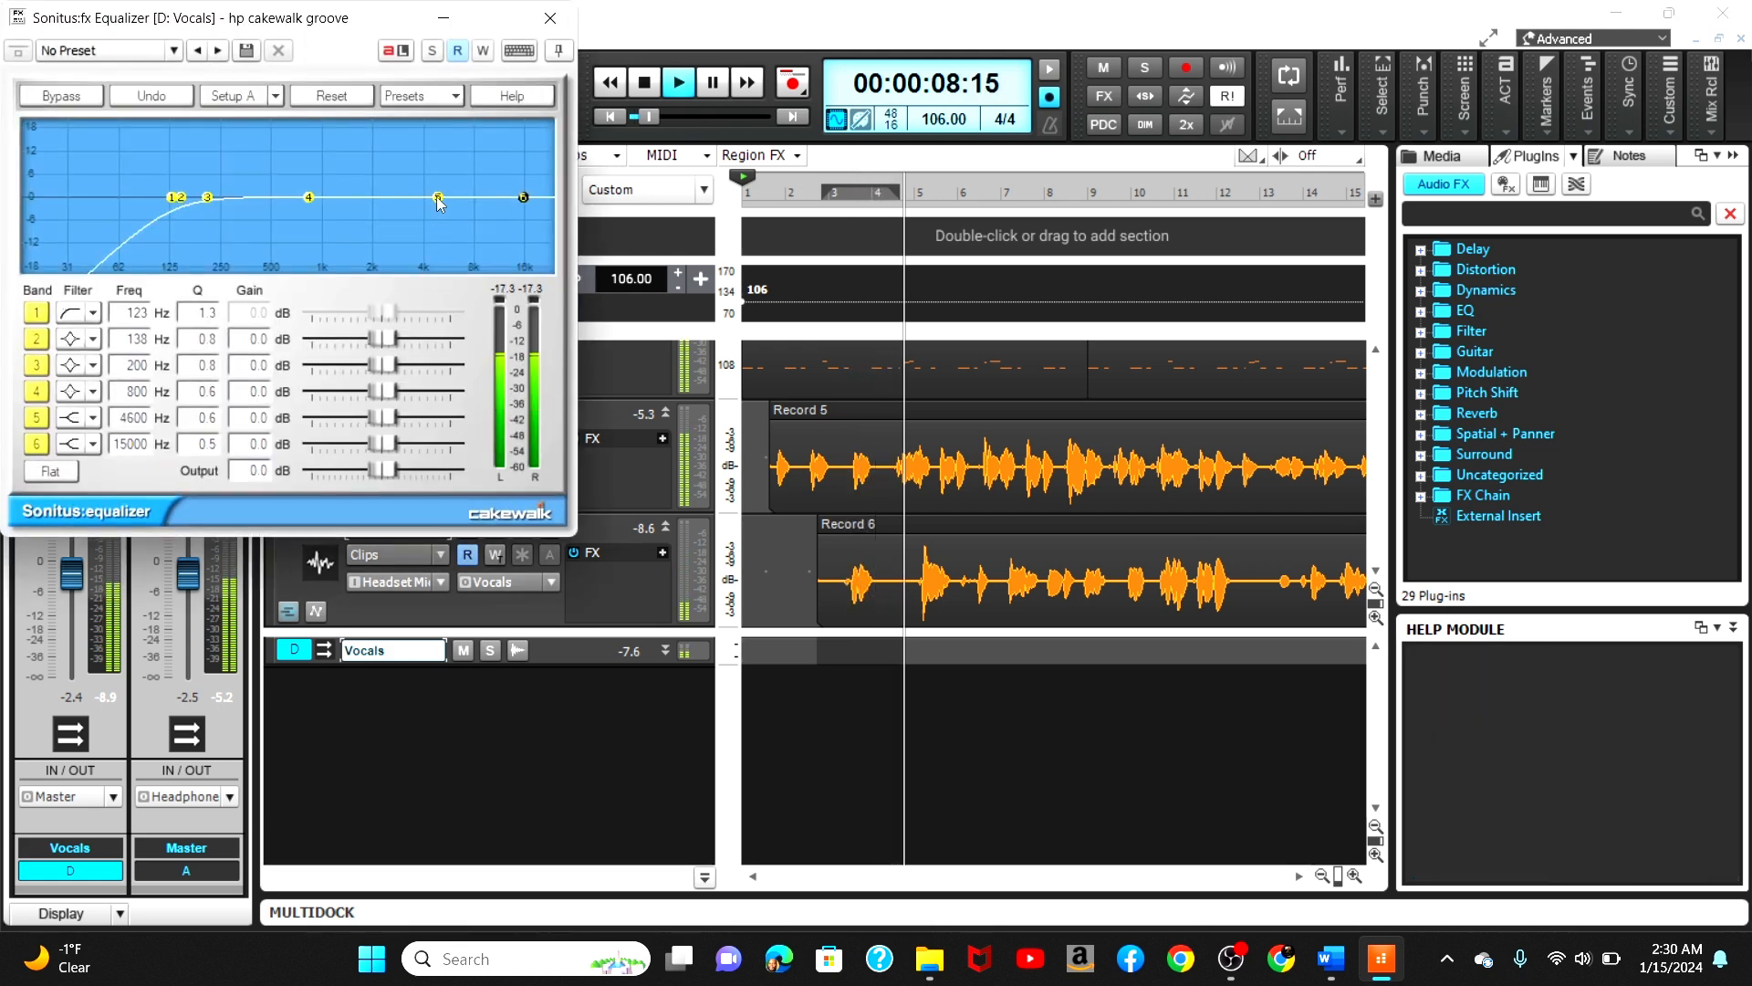
pyautogui.moveTo(438, 197); pyautogui.dragTo(426, 168)
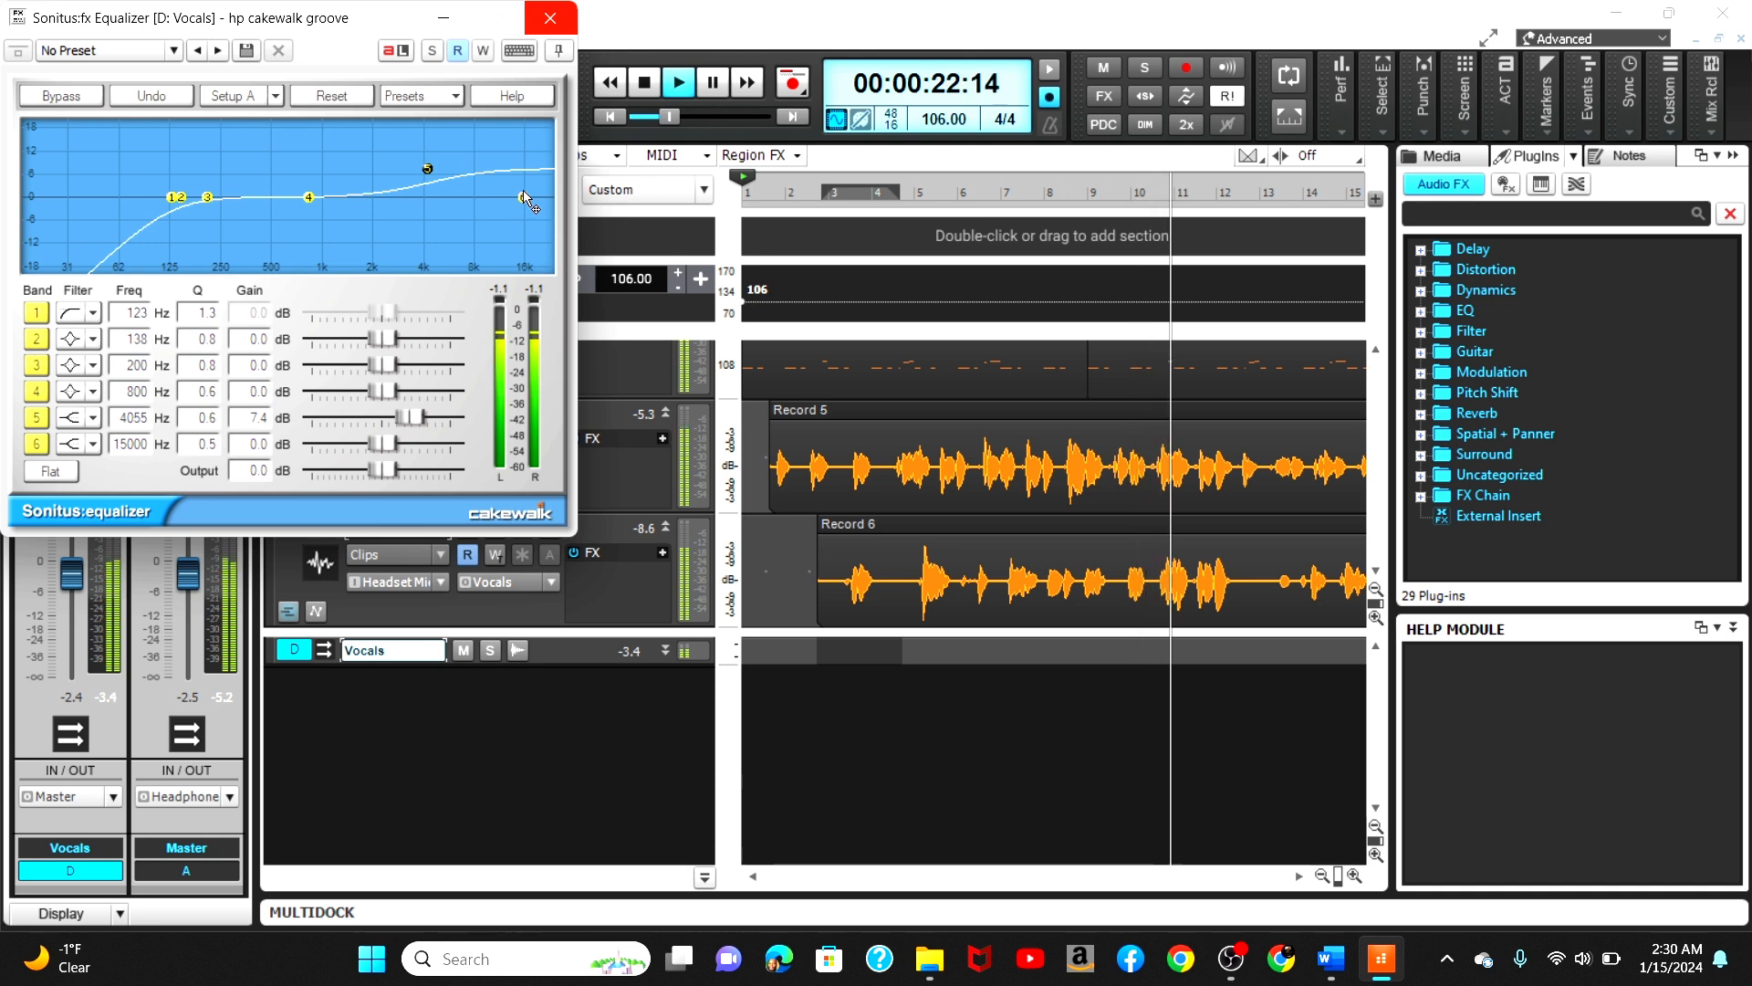
pyautogui.click(550, 18)
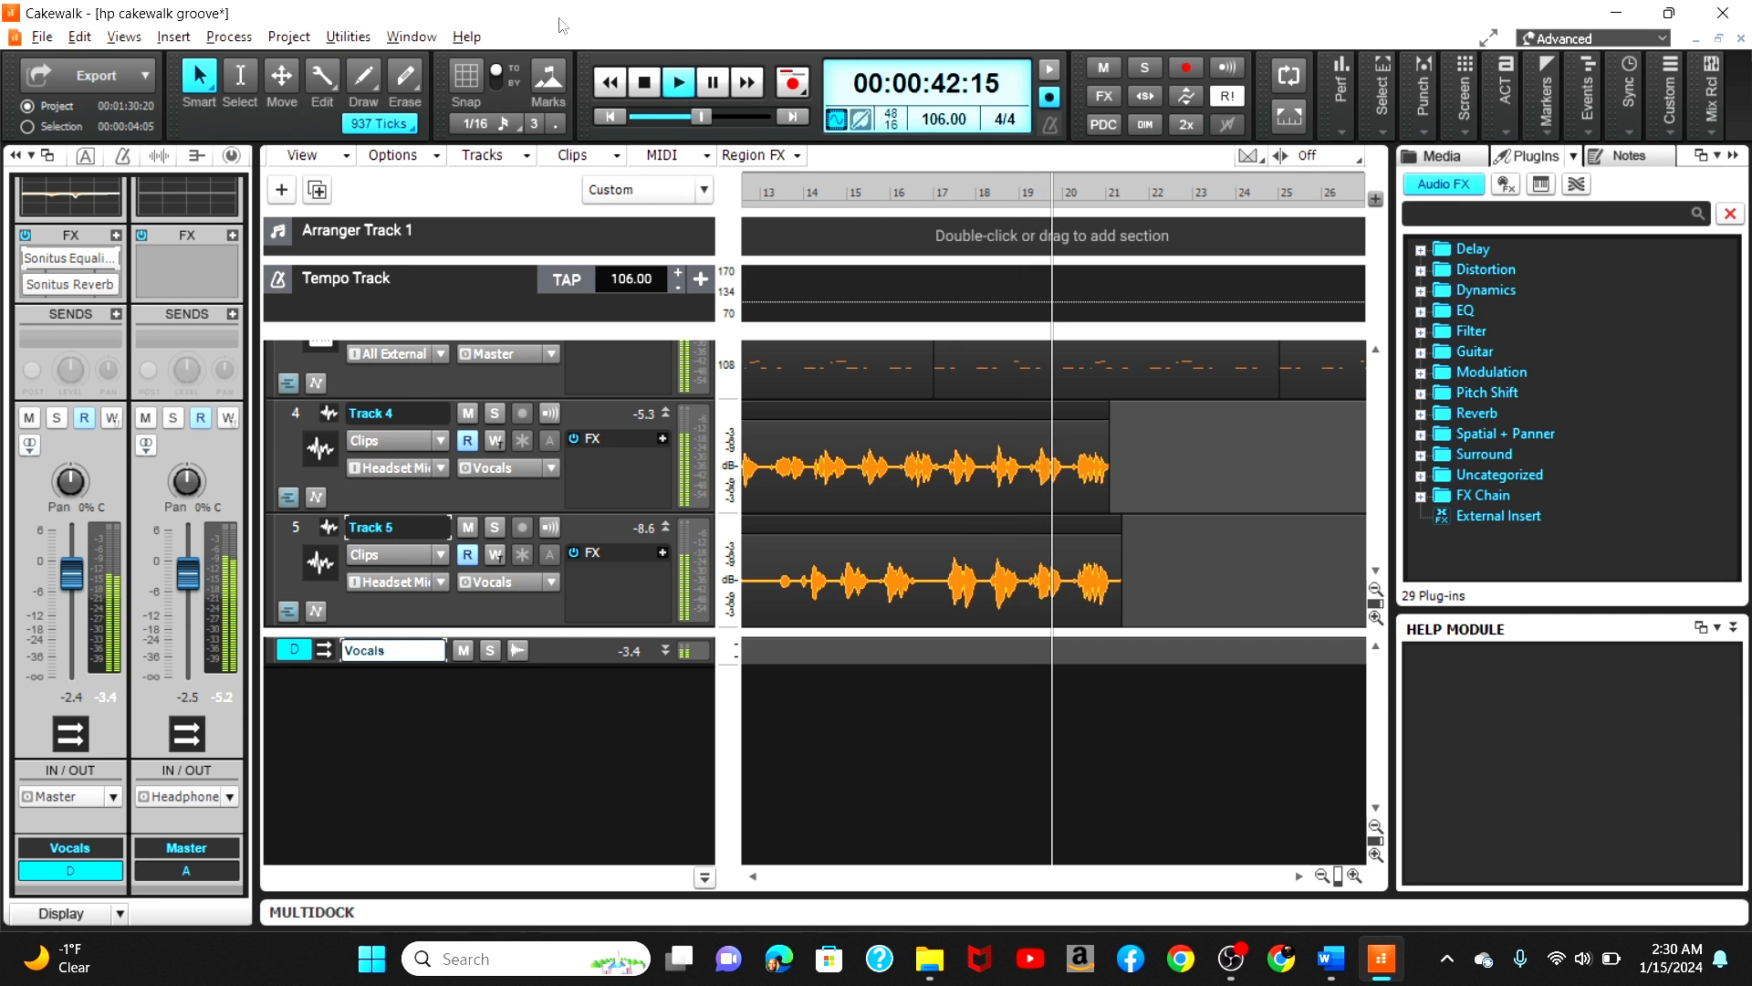
# Step: Stop playback
pyautogui.click(651, 80)
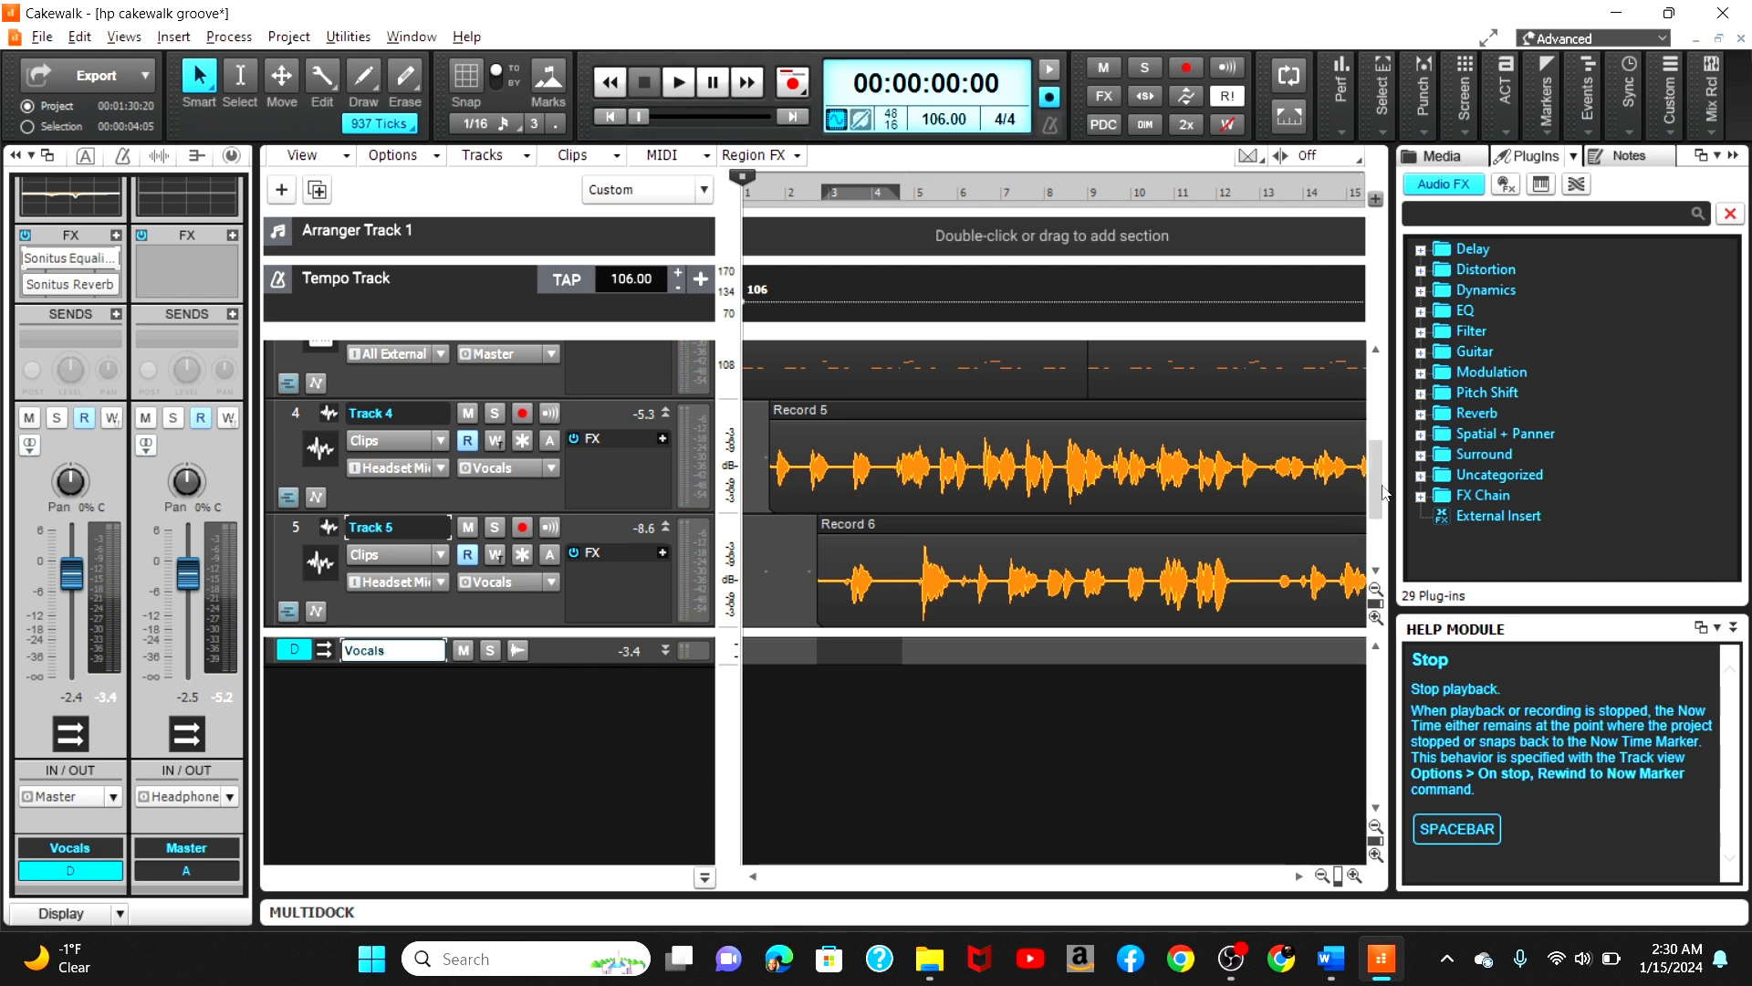
pyautogui.moveTo(1378, 493); pyautogui.dragTo(1358, 365)
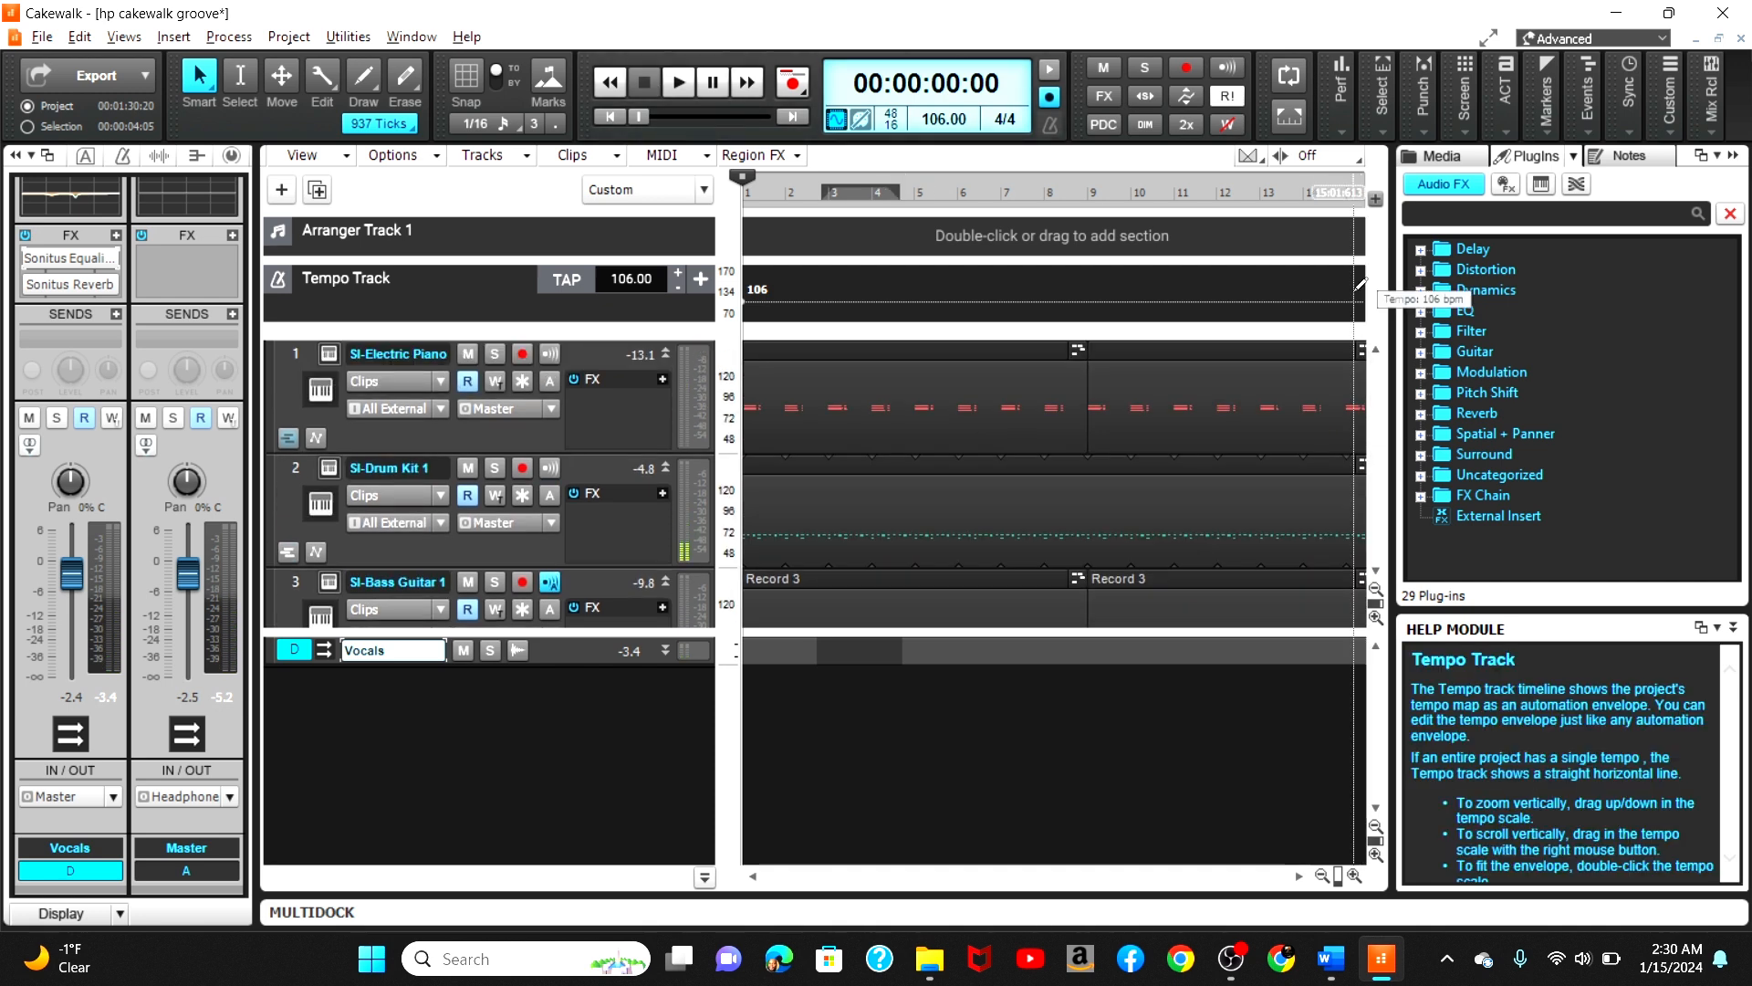